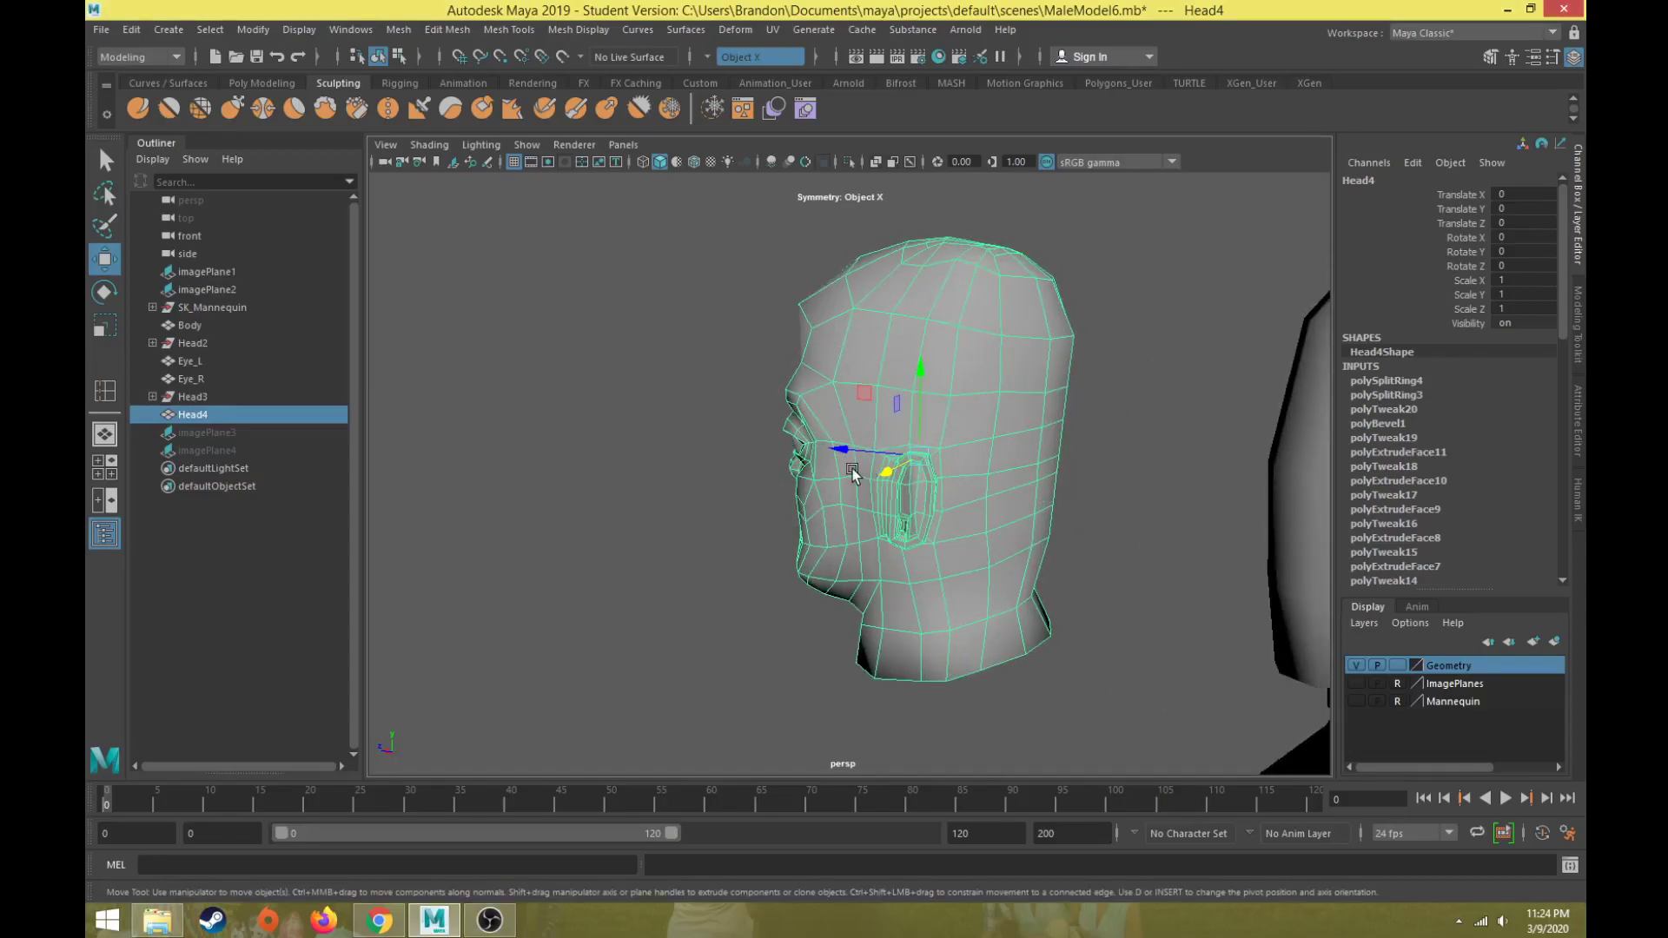
# - Make the hidden reference image planes imagePlane3 and imagePlane4 visible by setting their Visibility to on
pyautogui.keyDown('alt'); pyautogui.moveTo(852, 467); pyautogui.dragTo(830, 505); pyautogui.keyUp('alt')
pyautogui.scroll(1, 833, 487)
pyautogui.keyDown('alt'); pyautogui.moveTo(706, 430); pyautogui.dragTo(702, 412); pyautogui.keyUp('alt')
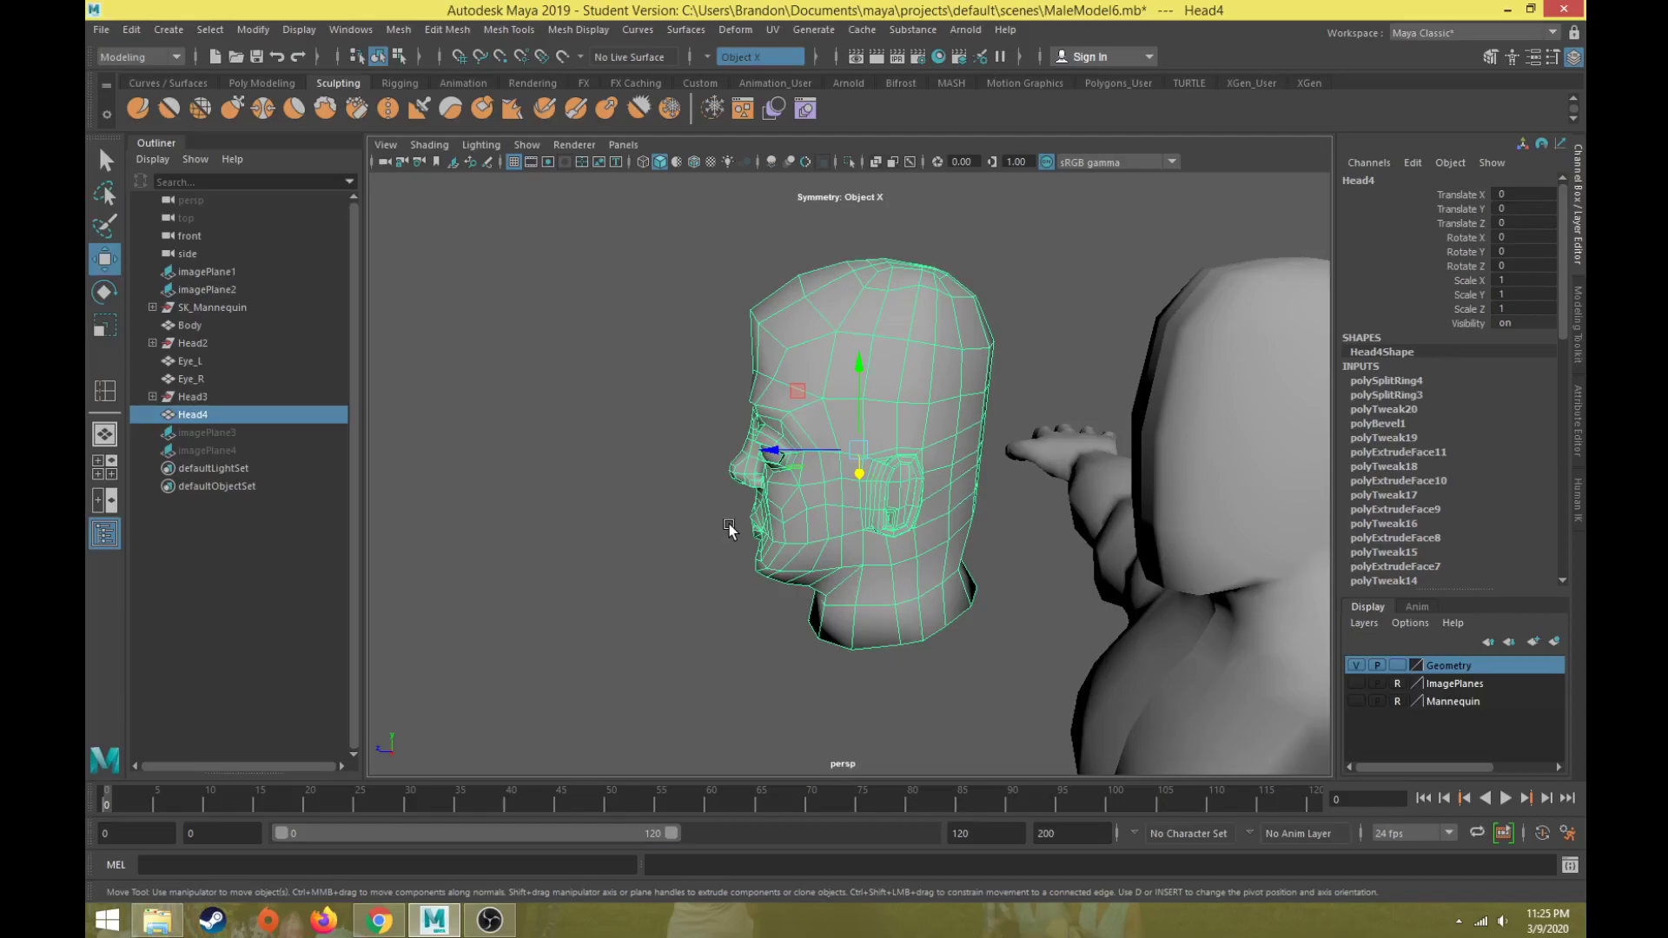
pyautogui.keyDown('alt'); pyautogui.moveTo(696, 546); pyautogui.dragTo(669, 608); pyautogui.keyUp('alt')
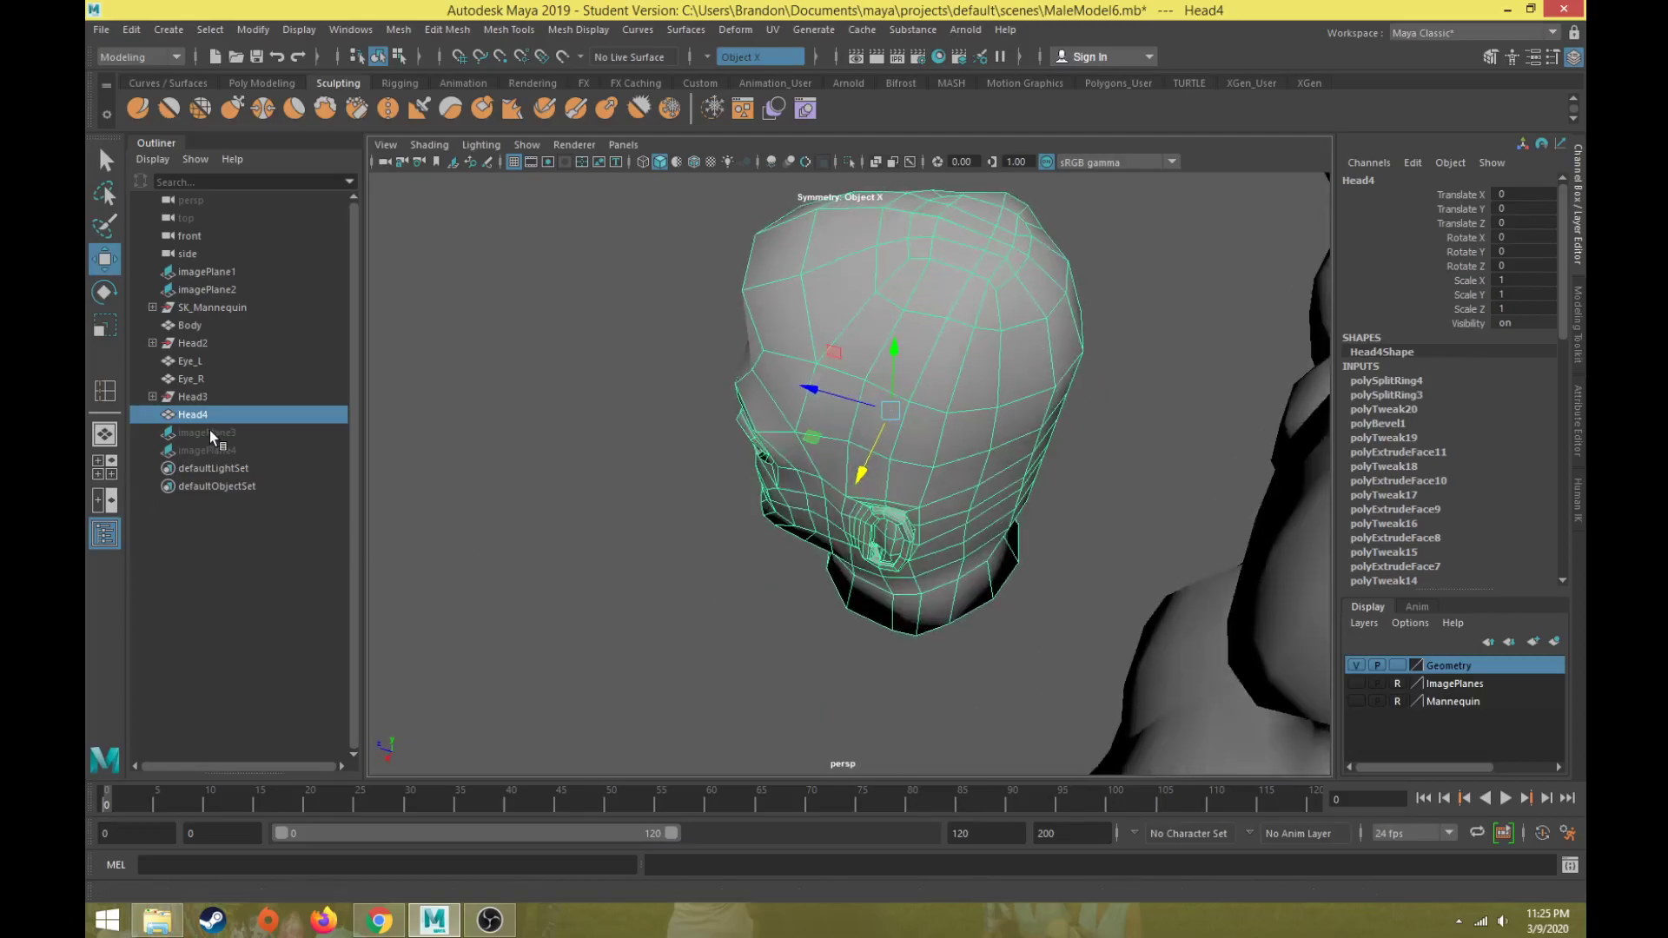
pyautogui.moveTo(210, 431); pyautogui.dragTo(207, 452)
pyautogui.doubleClick(1525, 324)
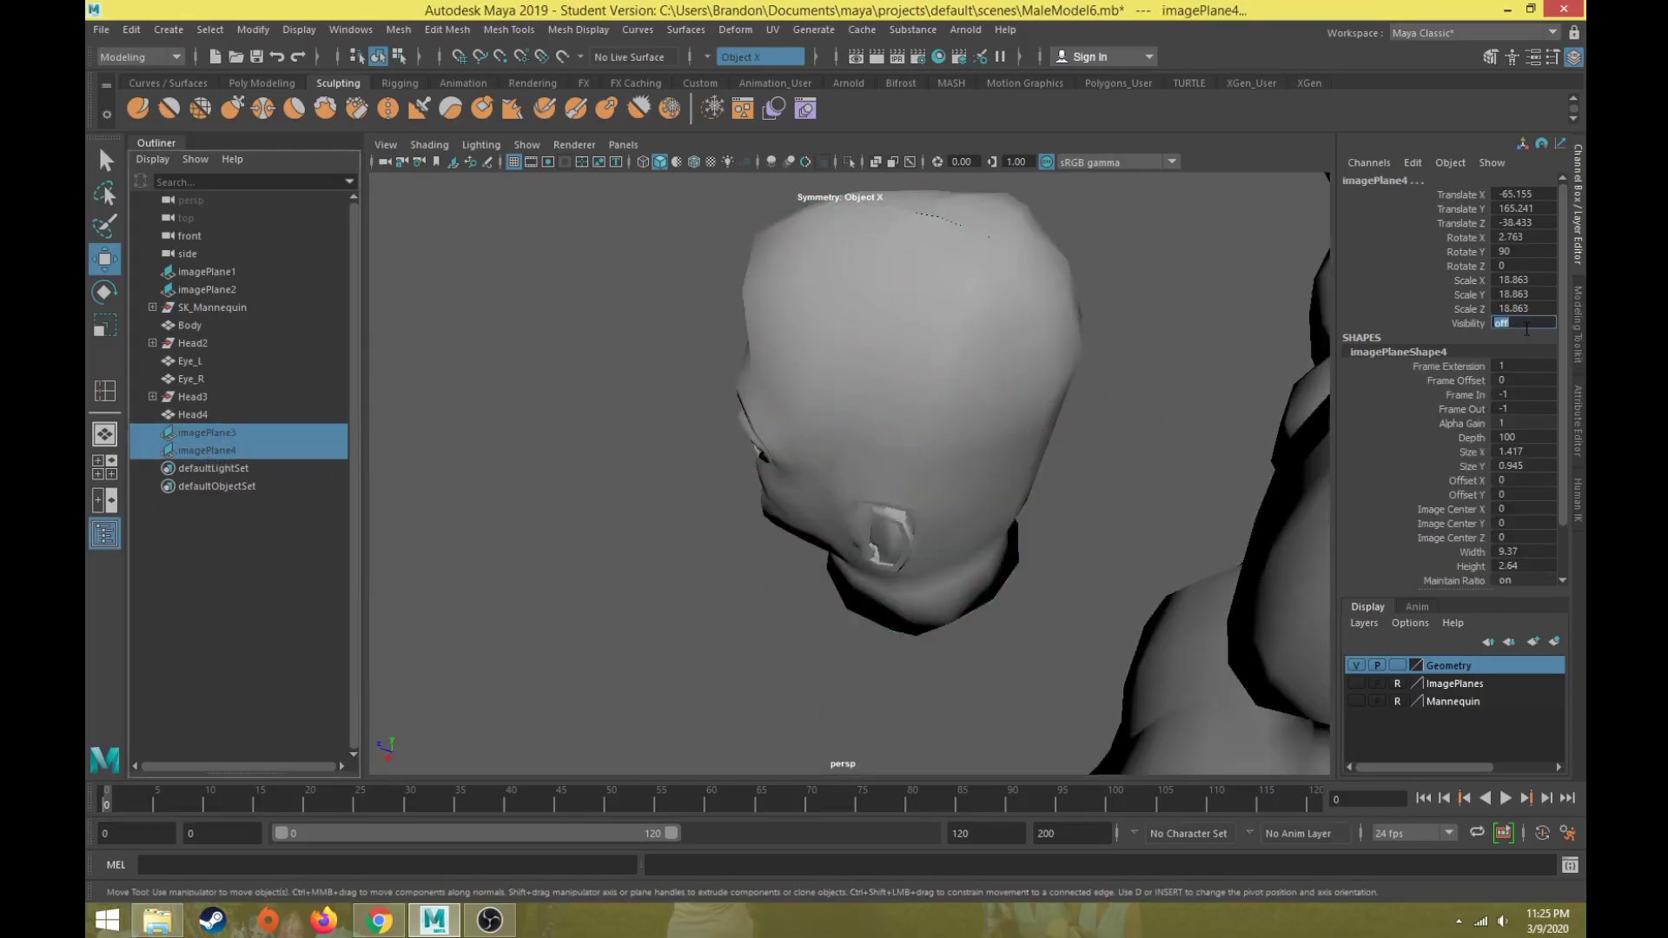
pyautogui.write('on')
pyautogui.press('Return')
pyautogui.scroll(-3, 867, 504)
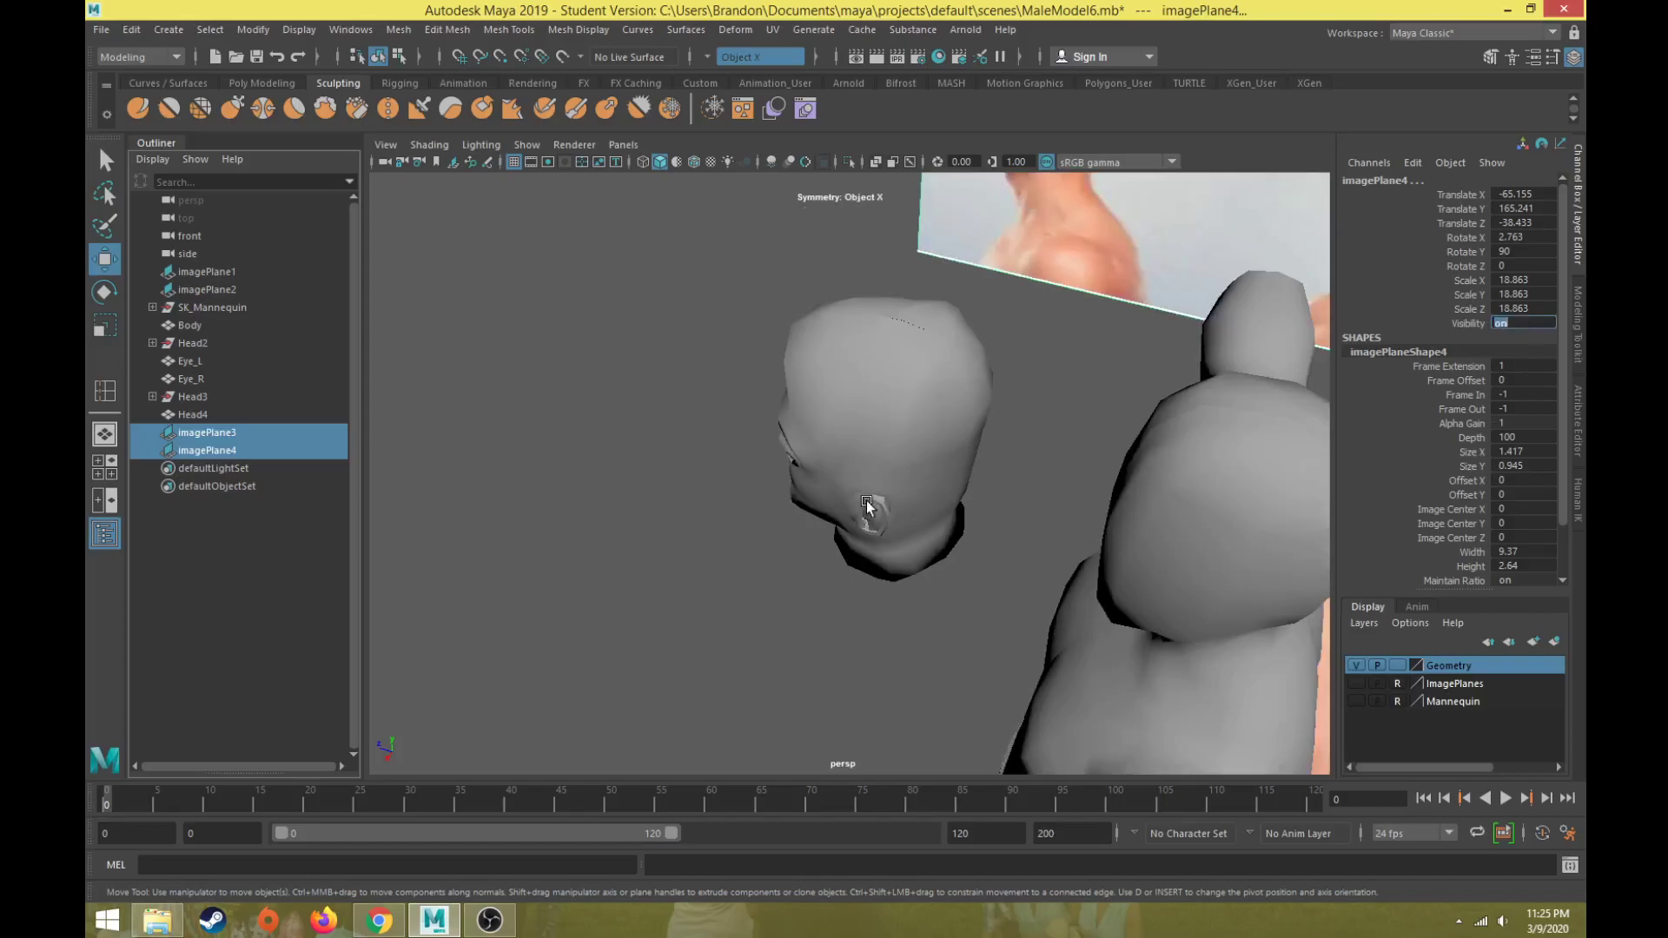
pyautogui.keyDown('alt'); pyautogui.moveTo(951, 471); pyautogui.dragTo(982, 456); pyautogui.keyUp('alt')
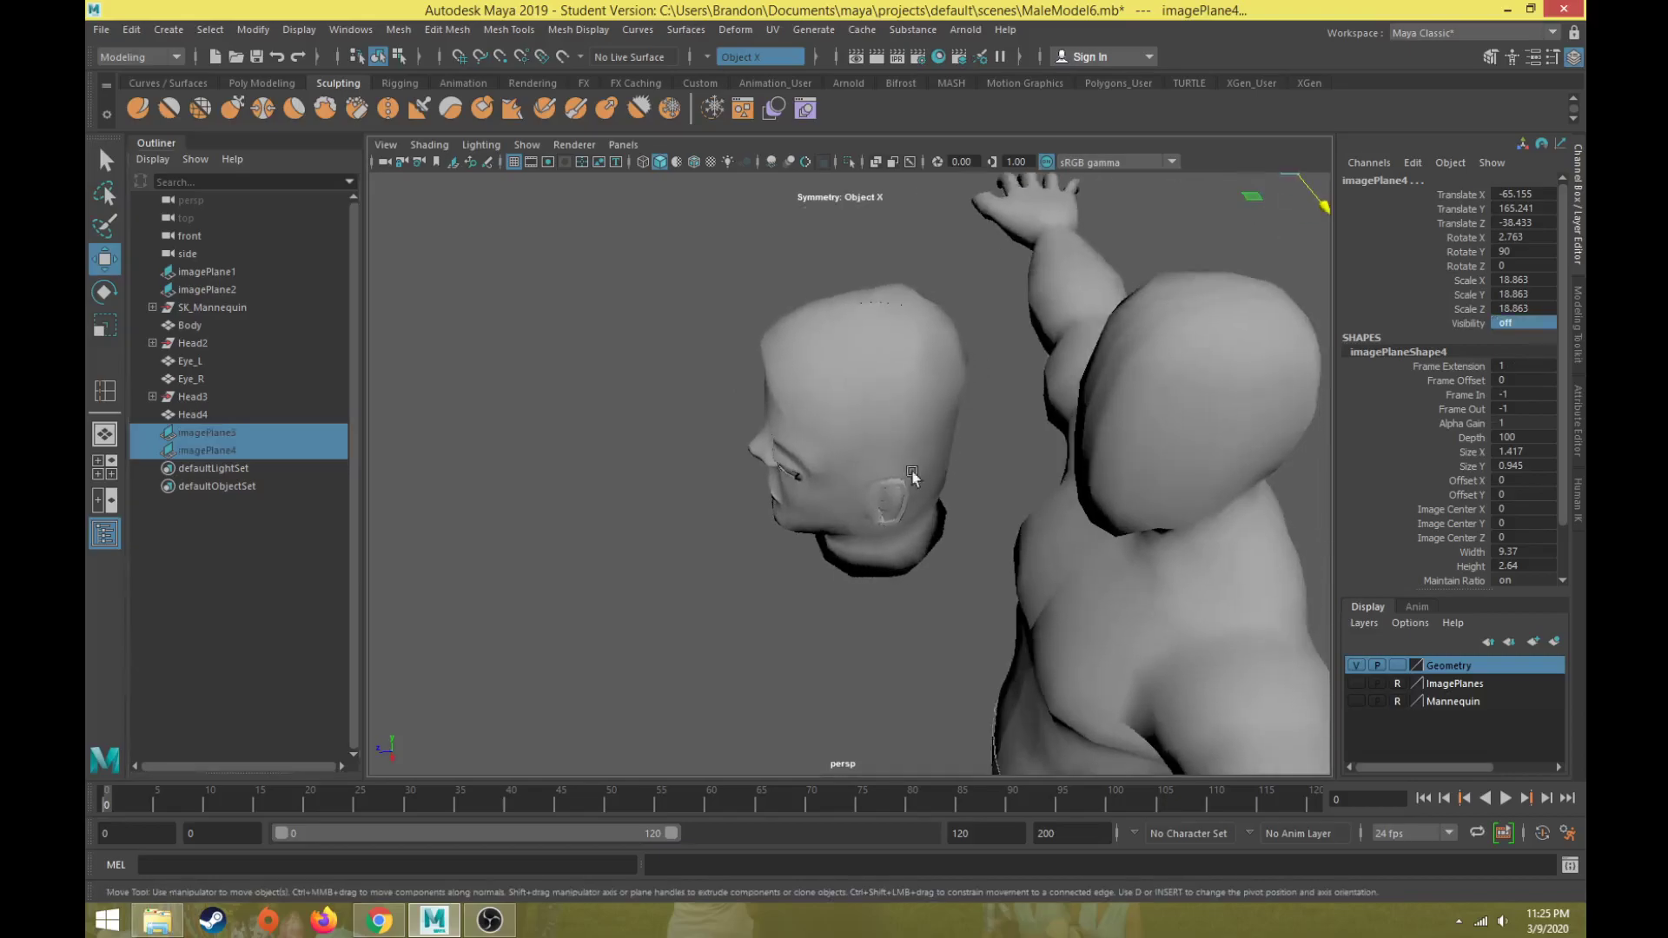
pyautogui.write('on')
pyautogui.press('Return')
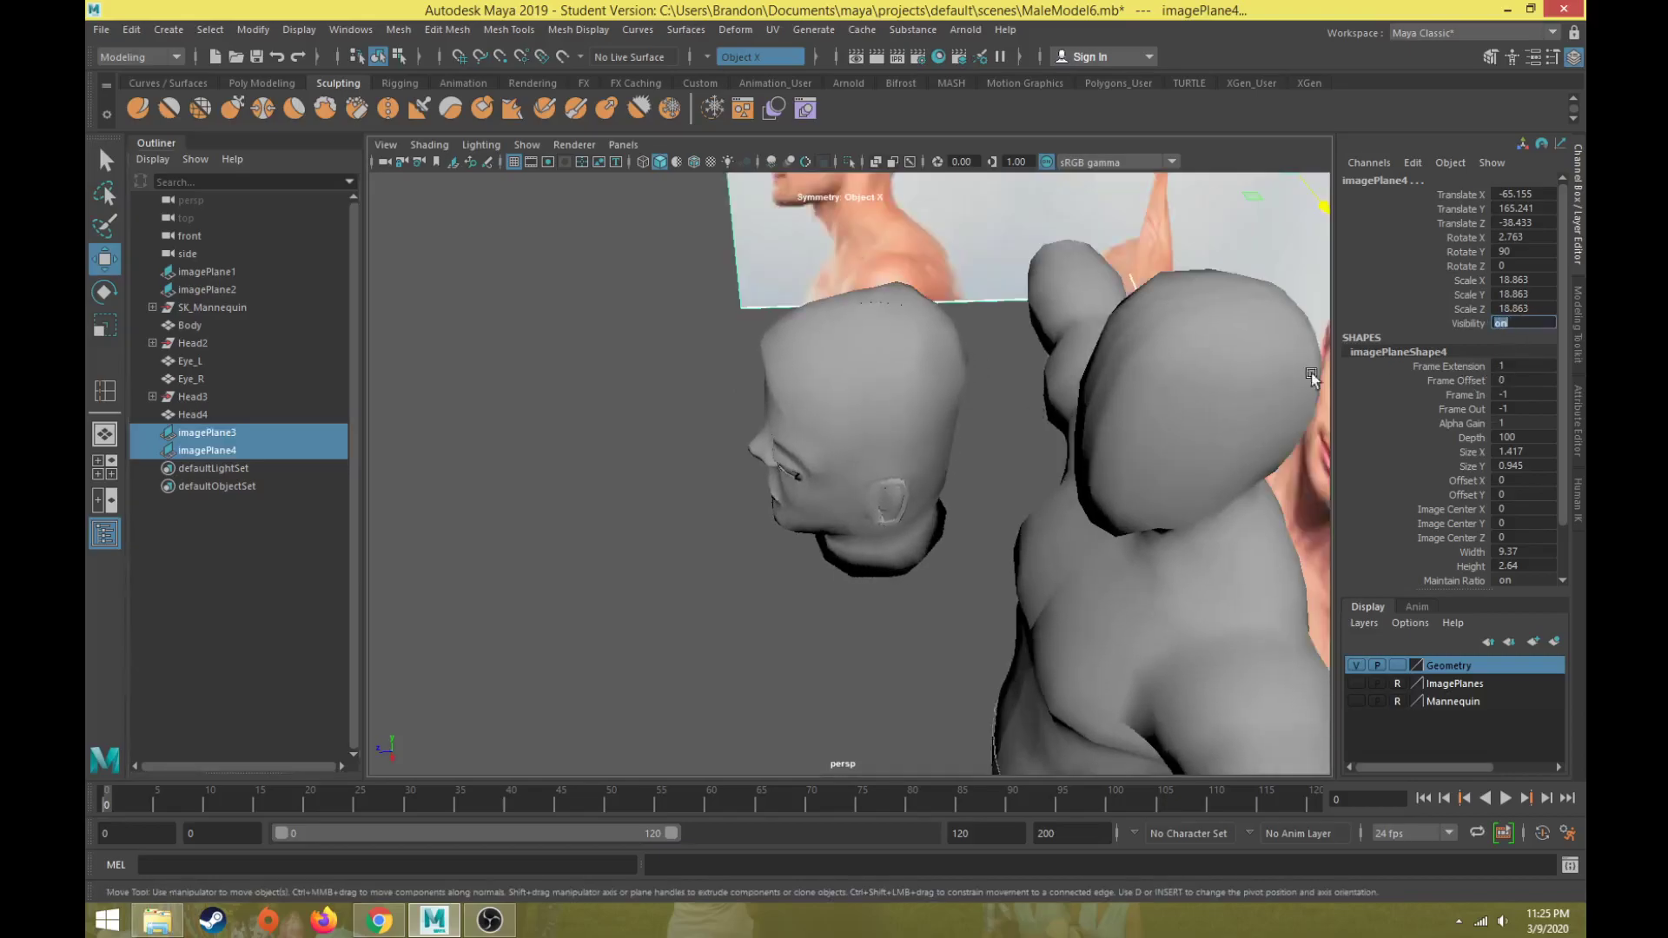
# - Select the Head4 mesh and insert a horizontal edge loop around the forehead with the Insert Edge Loop tool
pyautogui.keyDown('alt'); pyautogui.moveTo(918, 347); pyautogui.dragTo(825, 335); pyautogui.keyUp('alt')
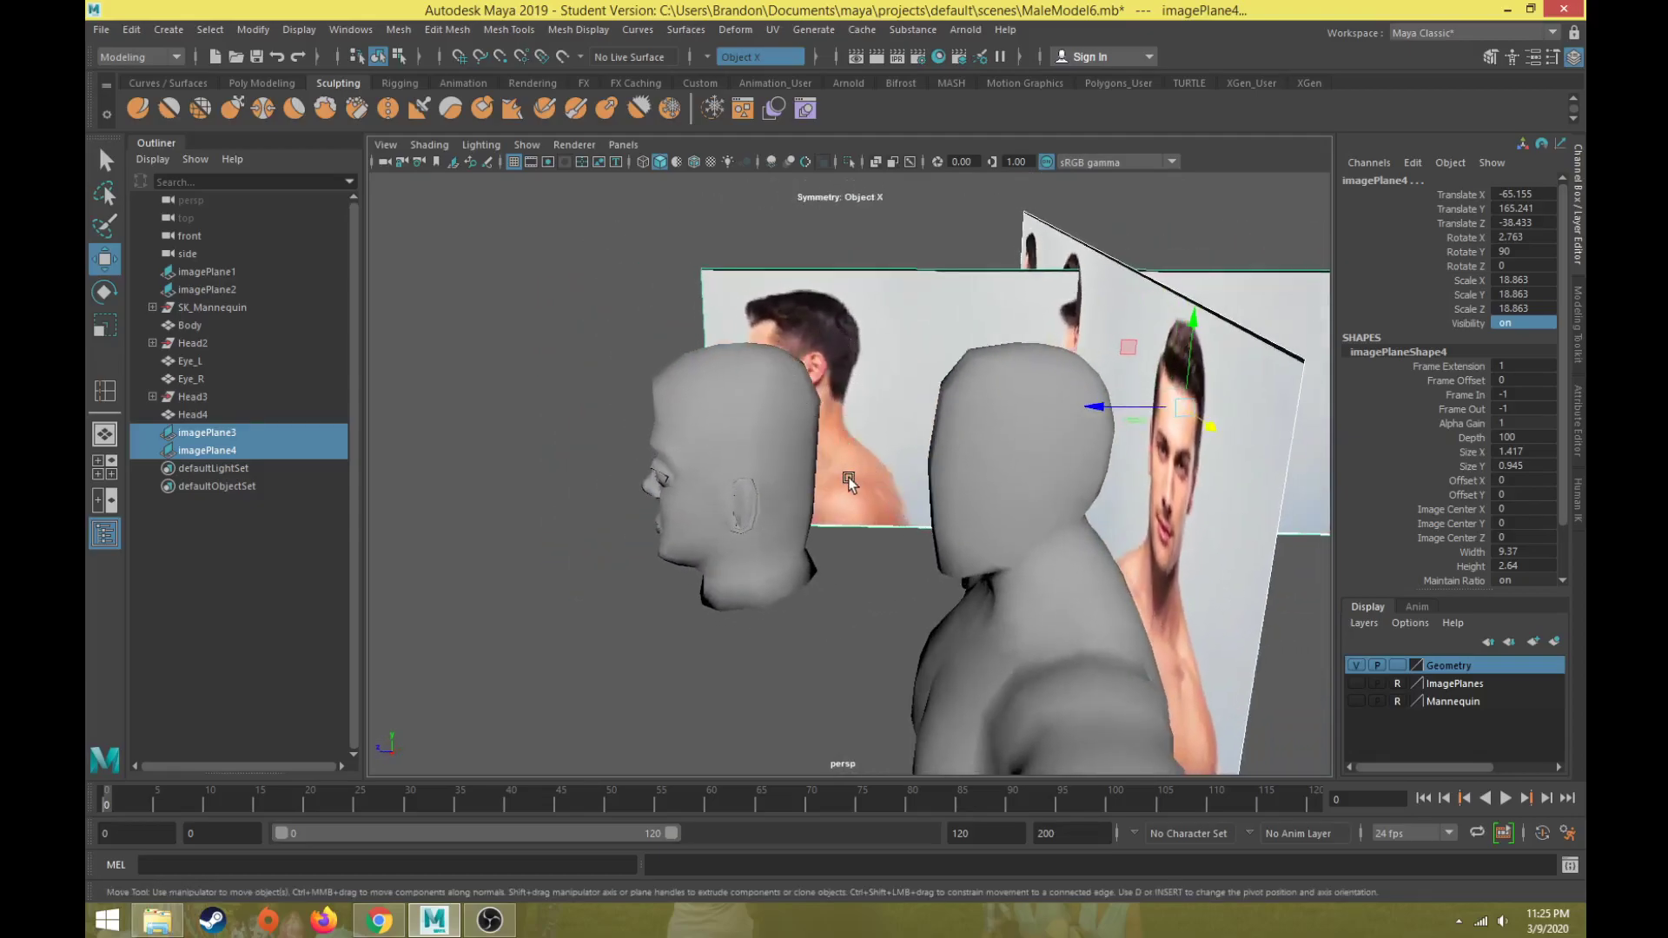
pyautogui.moveTo(744, 459)
pyautogui.keyDown('alt'); pyautogui.mouseDown()
pyautogui.moveTo(728, 462)
pyautogui.moveTo(748, 452)
pyautogui.mouseUp(); pyautogui.keyUp('alt')
pyautogui.press('space')
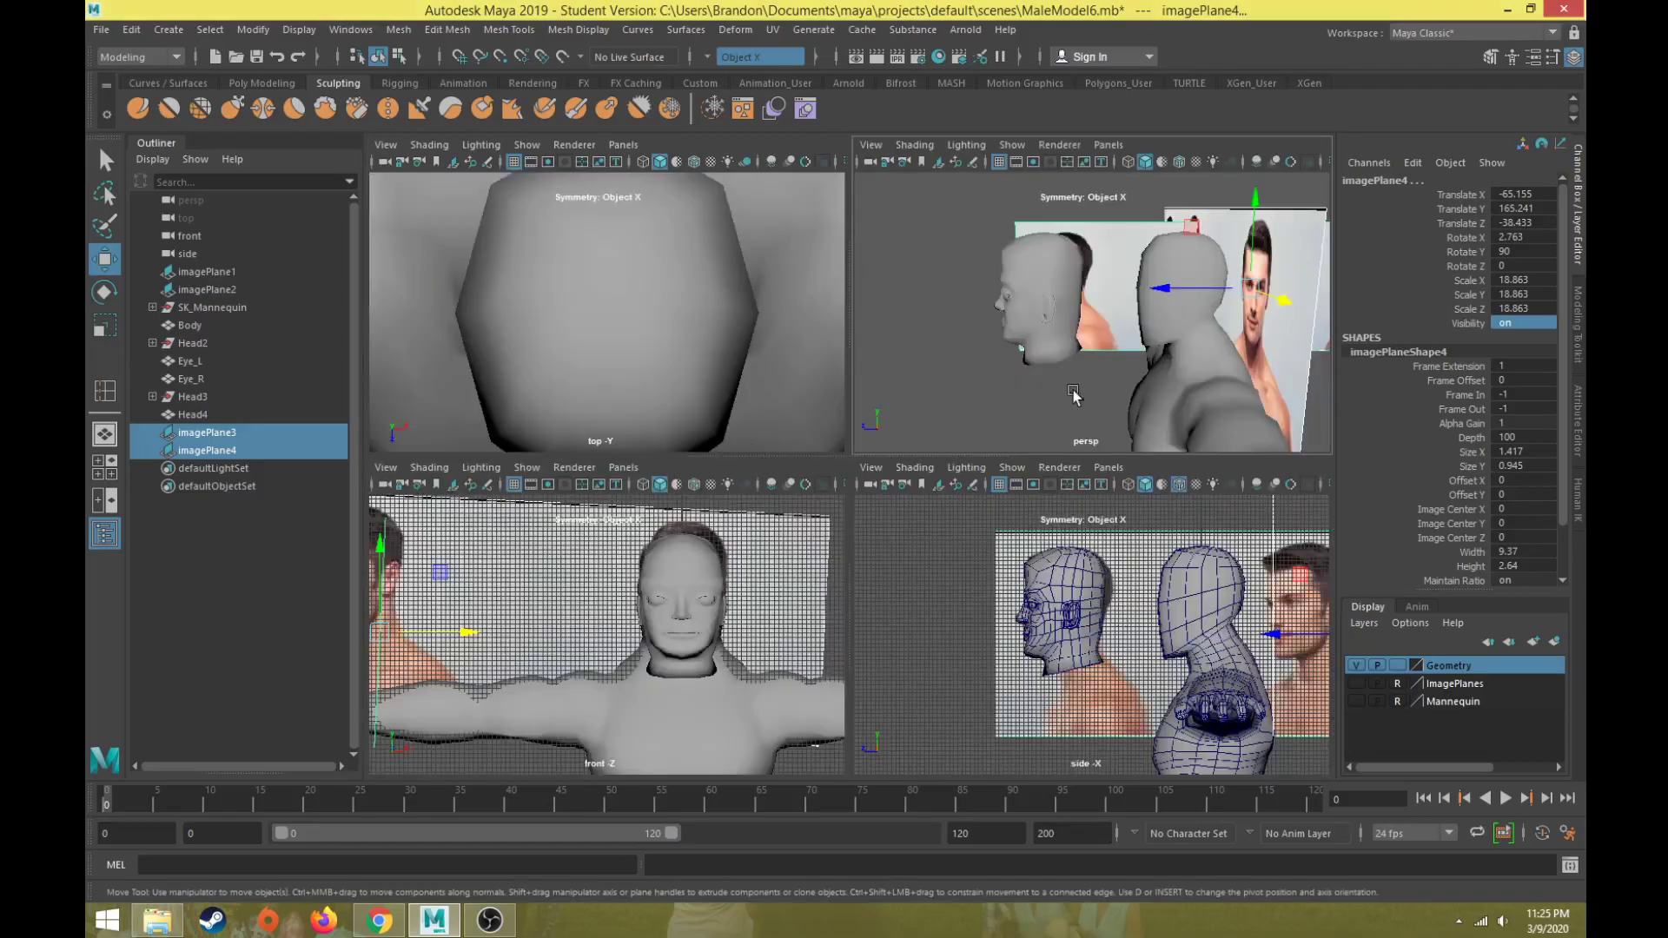
pyautogui.press('space')
pyautogui.keyDown('alt'); pyautogui.moveTo(842, 482); pyautogui.dragTo(894, 441); pyautogui.keyUp('alt')
pyautogui.click(898, 489)
pyautogui.scroll(6, 898, 486)
pyautogui.keyDown('alt'); pyautogui.moveTo(898, 486); pyautogui.dragTo(795, 488, button='middle'); pyautogui.keyUp('alt')
pyautogui.moveTo(795, 487)
pyautogui.keyDown('alt'); pyautogui.mouseDown()
pyautogui.moveTo(769, 483)
pyautogui.moveTo(788, 495)
pyautogui.mouseUp(); pyautogui.keyUp('alt')
pyautogui.keyDown('alt'); pyautogui.moveTo(789, 496); pyautogui.dragTo(805, 509, button='middle'); pyautogui.keyUp('alt')
pyautogui.keyDown('alt'); pyautogui.moveTo(805, 509); pyautogui.dragTo(792, 556); pyautogui.keyUp('alt')
pyautogui.keyDown('alt'); pyautogui.moveTo(842, 461); pyautogui.dragTo(871, 343); pyautogui.keyUp('alt')
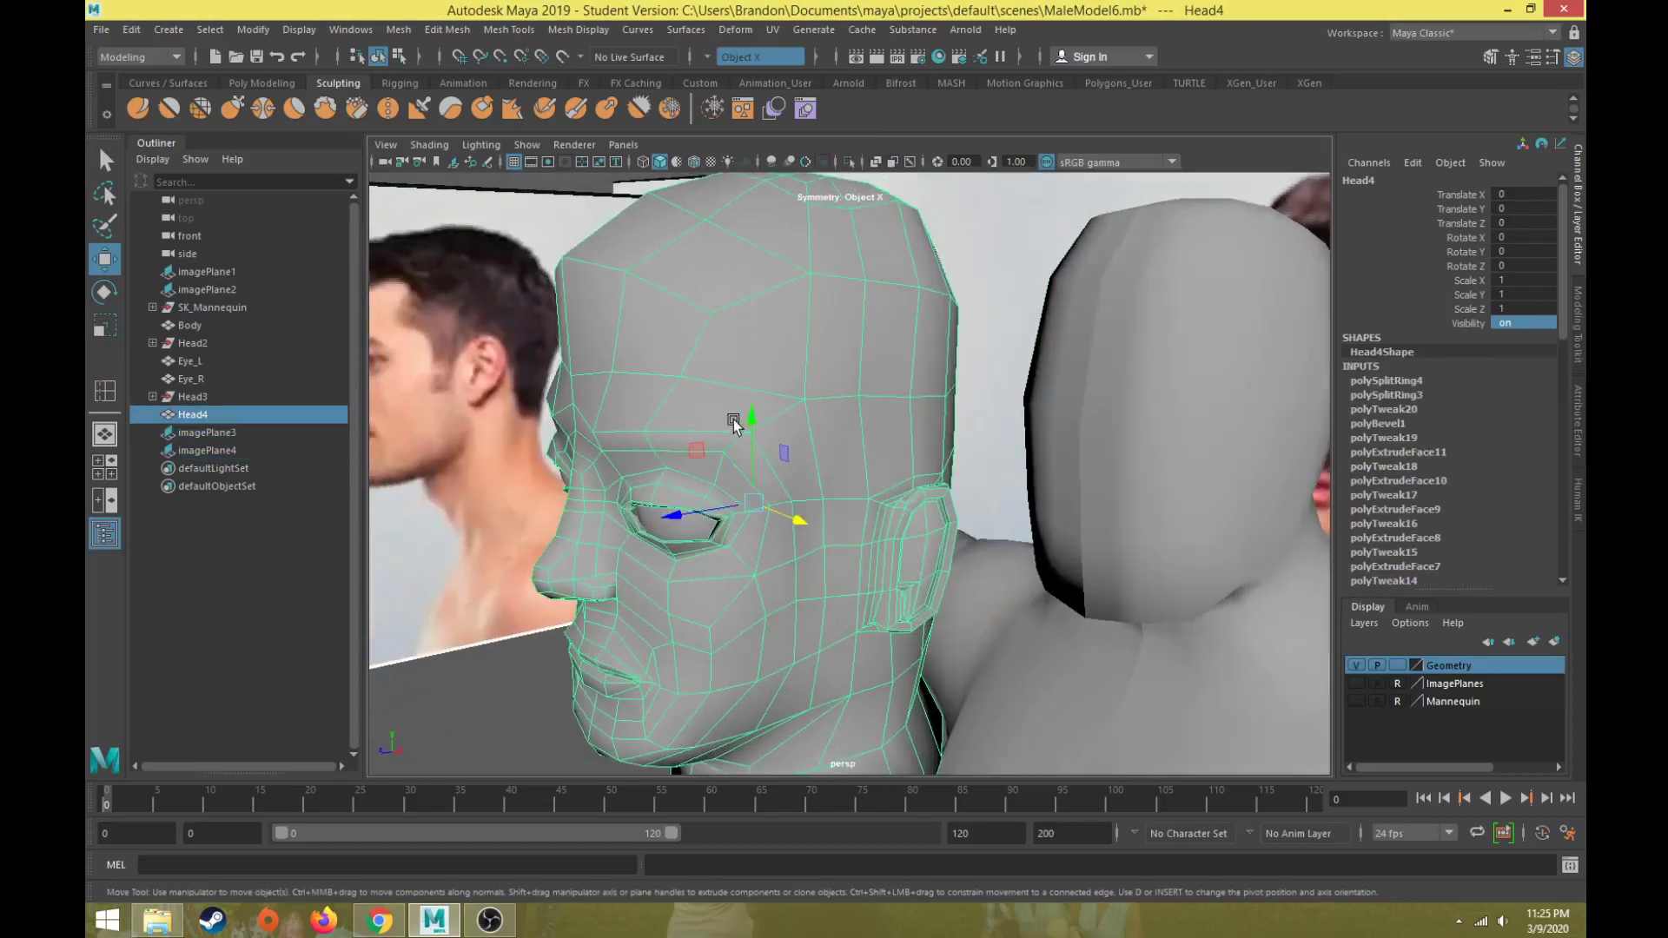
pyautogui.click(509, 30)
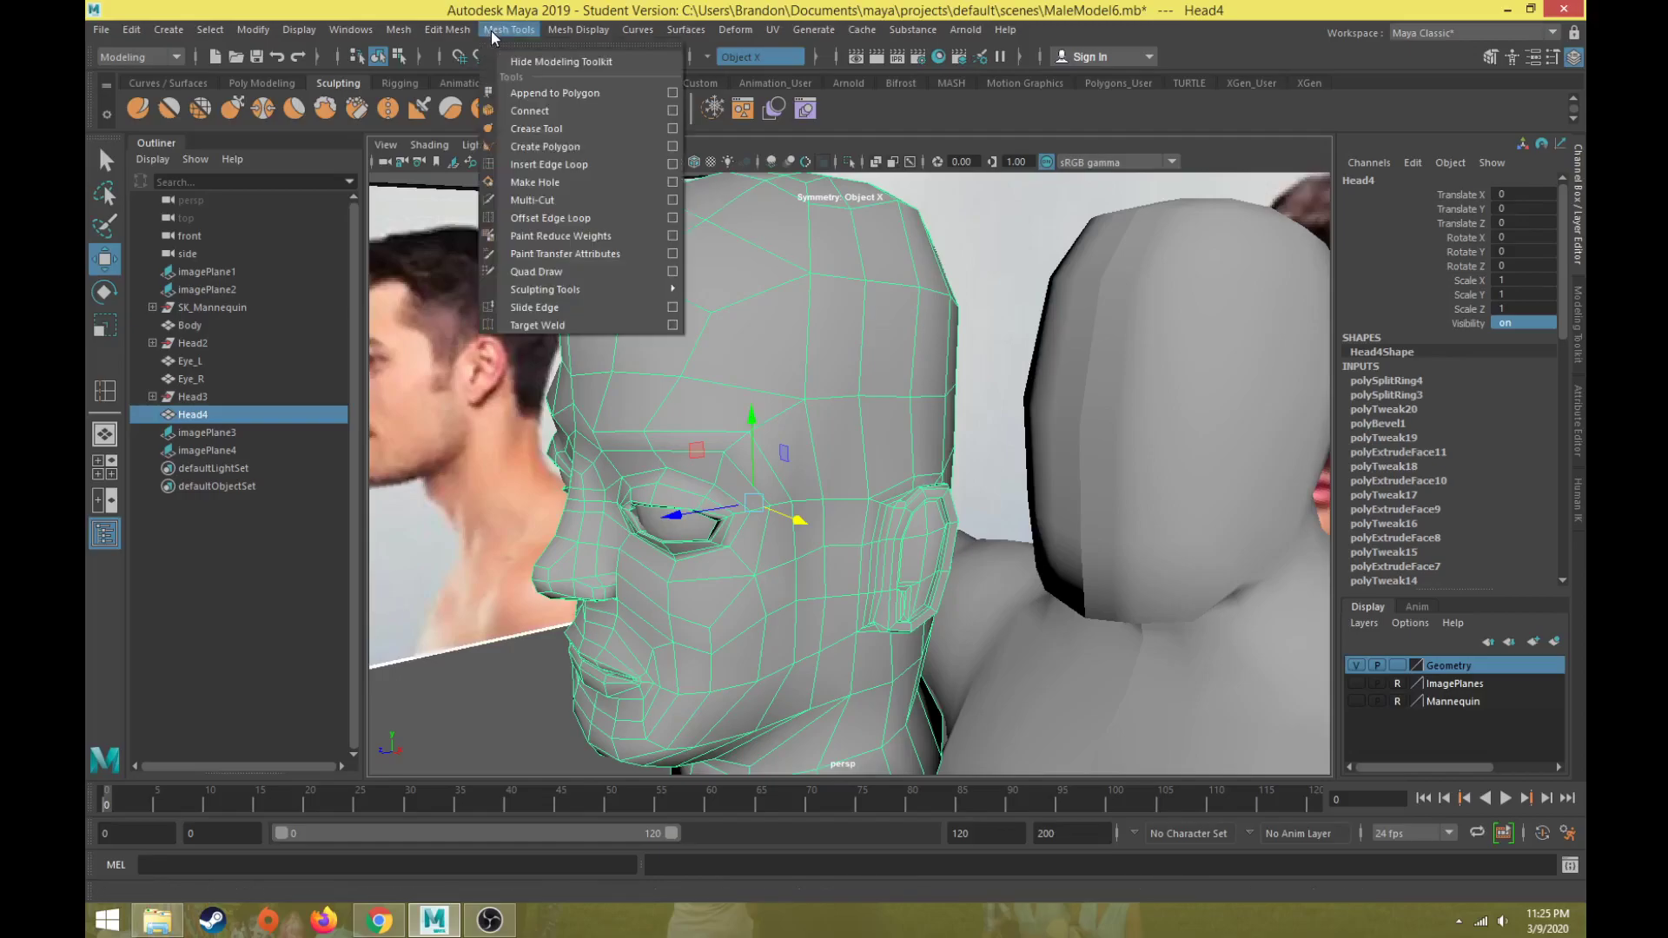
pyautogui.click(547, 165)
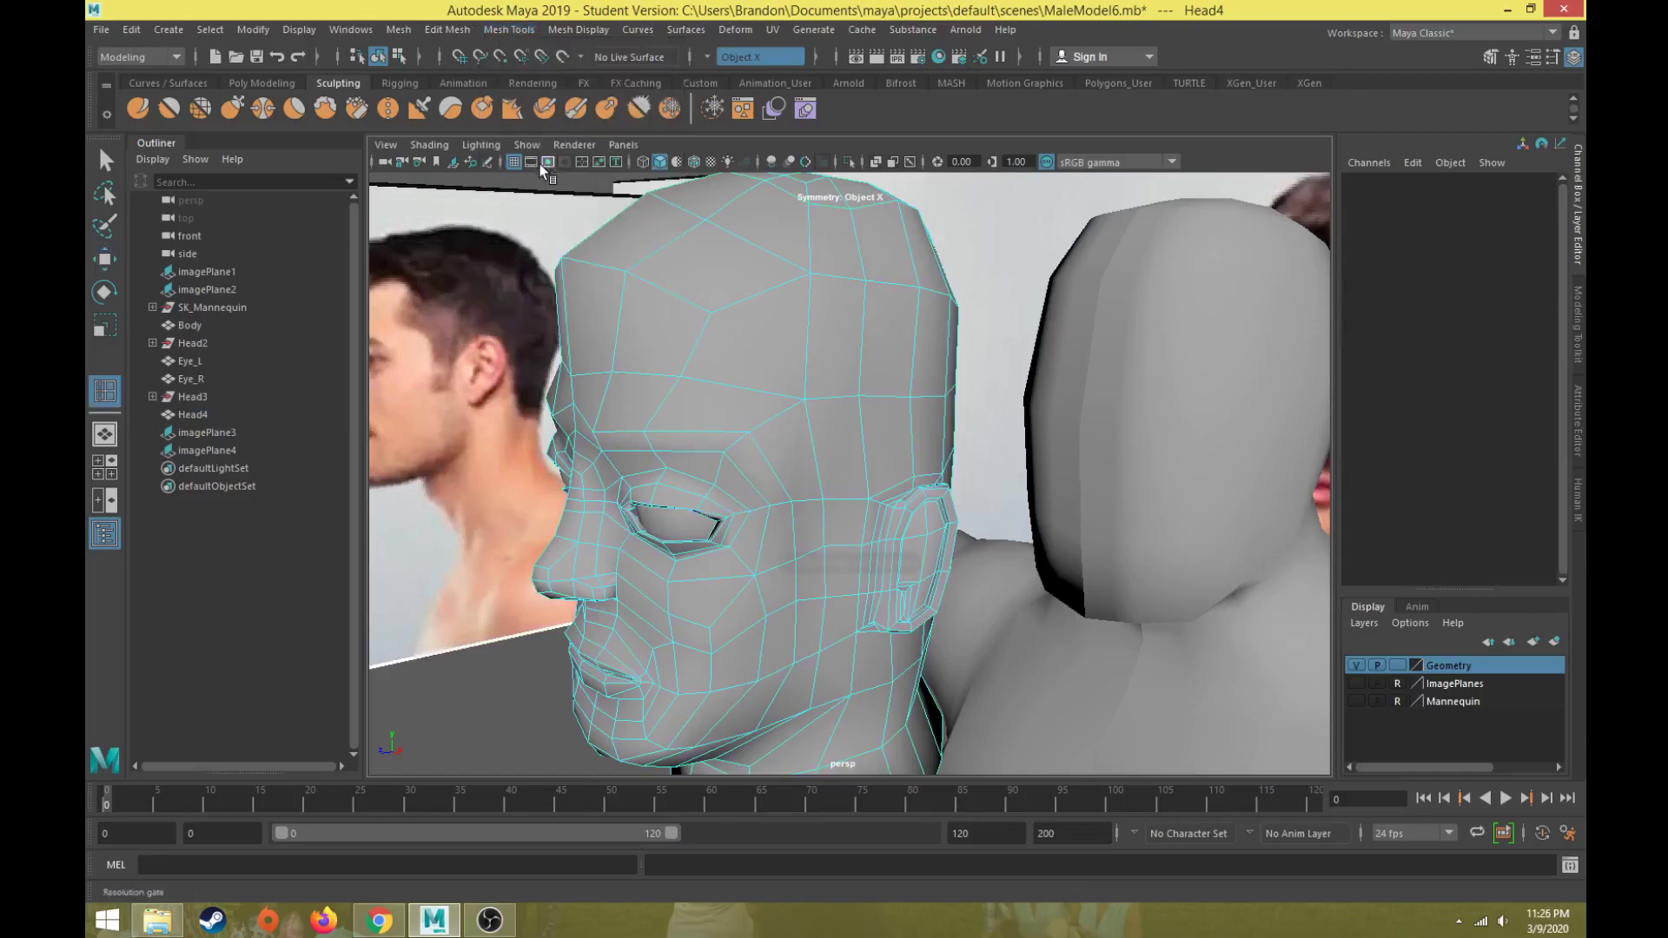
pyautogui.click(695, 352)
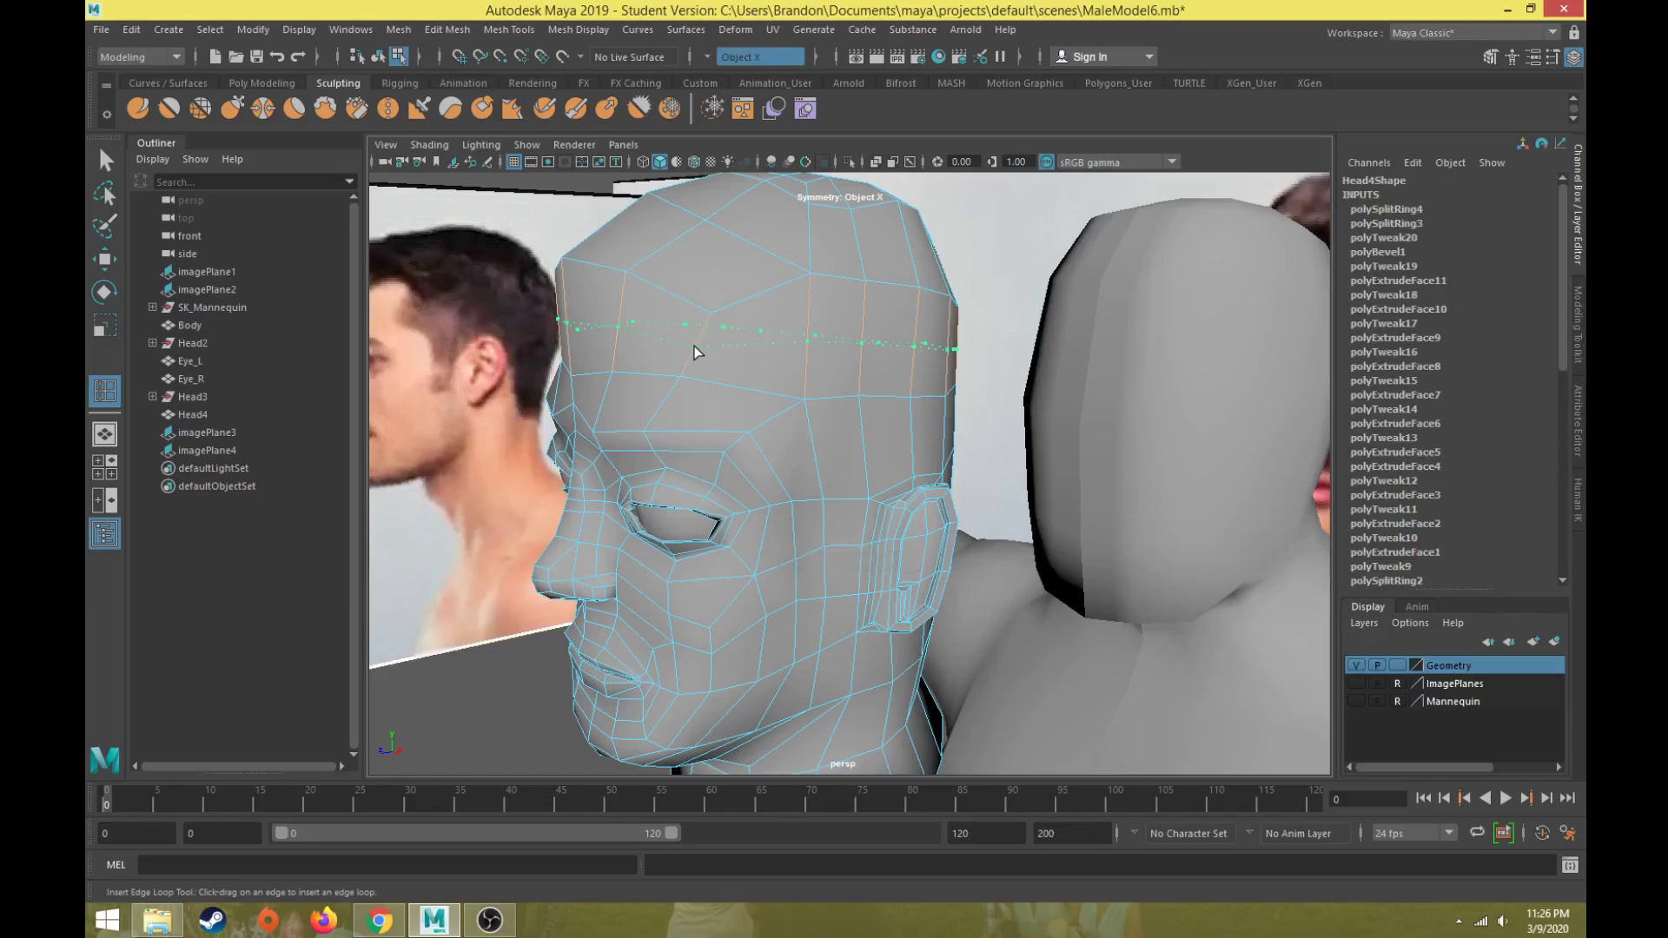
pyautogui.moveTo(695, 346); pyautogui.dragTo(804, 372)
# - Insert more edge loops through the lower face, running around the mouth corner, jaw and neck
pyautogui.scroll(4, 782, 378)
pyautogui.keyDown('alt'); pyautogui.moveTo(737, 384); pyautogui.dragTo(666, 580, button='middle'); pyautogui.keyUp('alt')
pyautogui.scroll(-4, 666, 580)
pyautogui.moveTo(868, 691); pyautogui.dragTo(868, 690)
pyautogui.keyDown('alt'); pyautogui.moveTo(794, 593); pyautogui.dragTo(709, 592); pyautogui.keyUp('alt')
pyautogui.keyDown('alt'); pyautogui.moveTo(782, 526); pyautogui.dragTo(832, 488); pyautogui.keyUp('alt')
pyautogui.moveTo(843, 431); pyautogui.dragTo(843, 431)
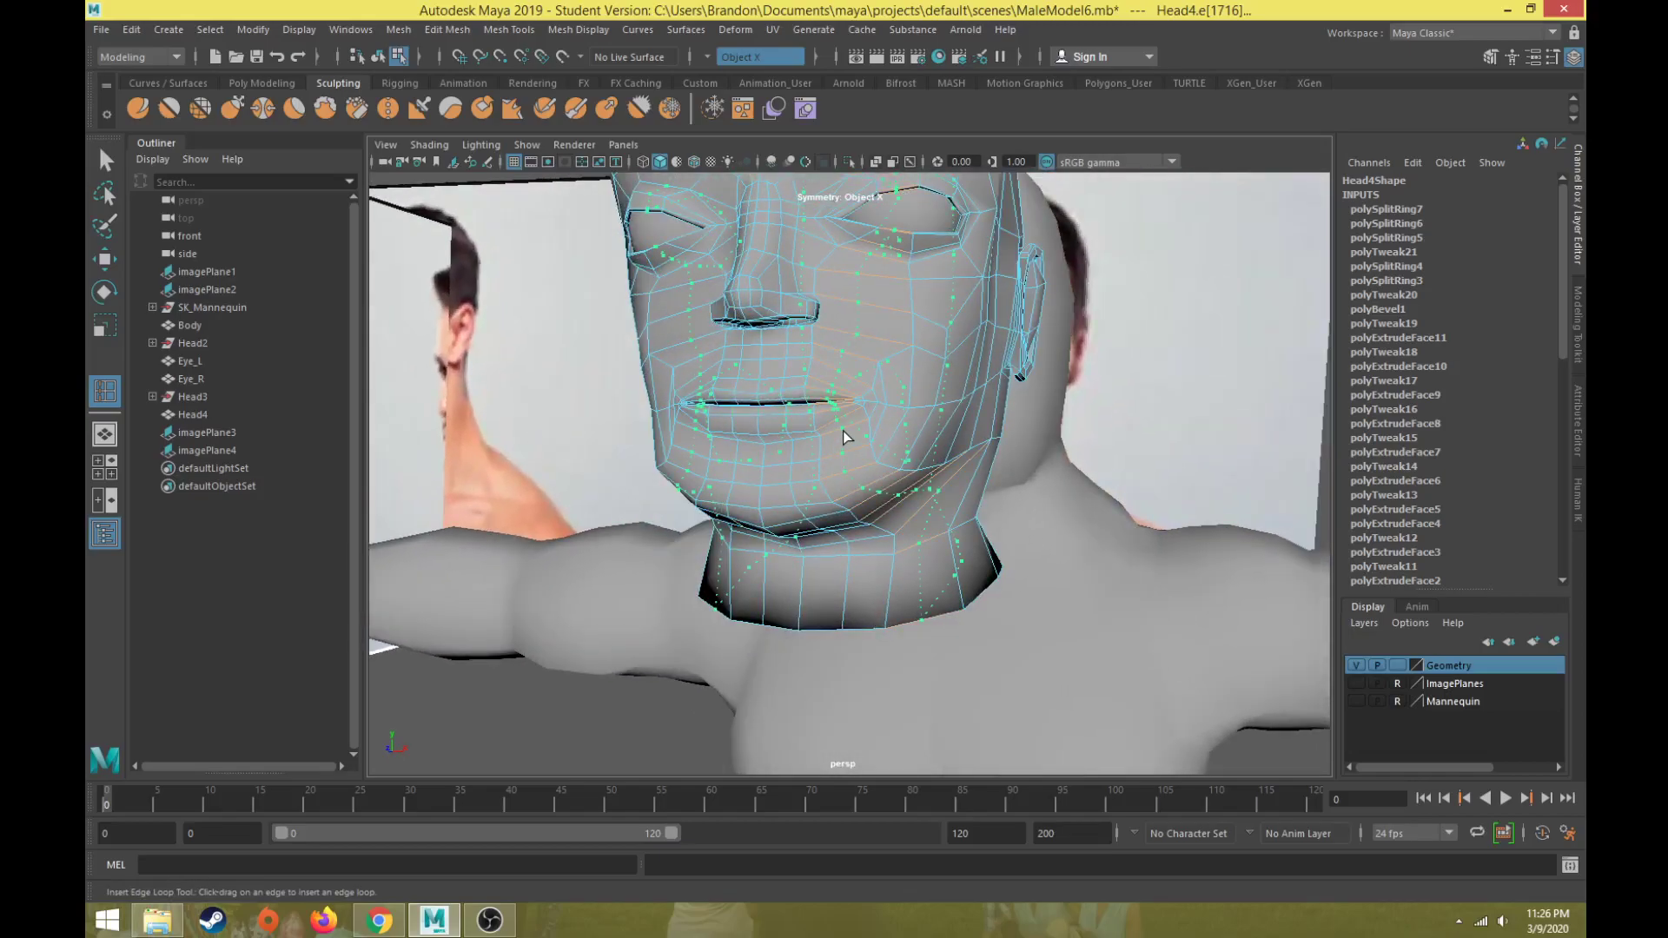
pyautogui.moveTo(842, 431); pyautogui.dragTo(842, 430)
pyautogui.keyDown('alt'); pyautogui.moveTo(841, 430); pyautogui.dragTo(782, 553); pyautogui.keyUp('alt')
pyautogui.keyDown('alt'); pyautogui.moveTo(788, 488); pyautogui.dragTo(765, 391); pyautogui.keyUp('alt')
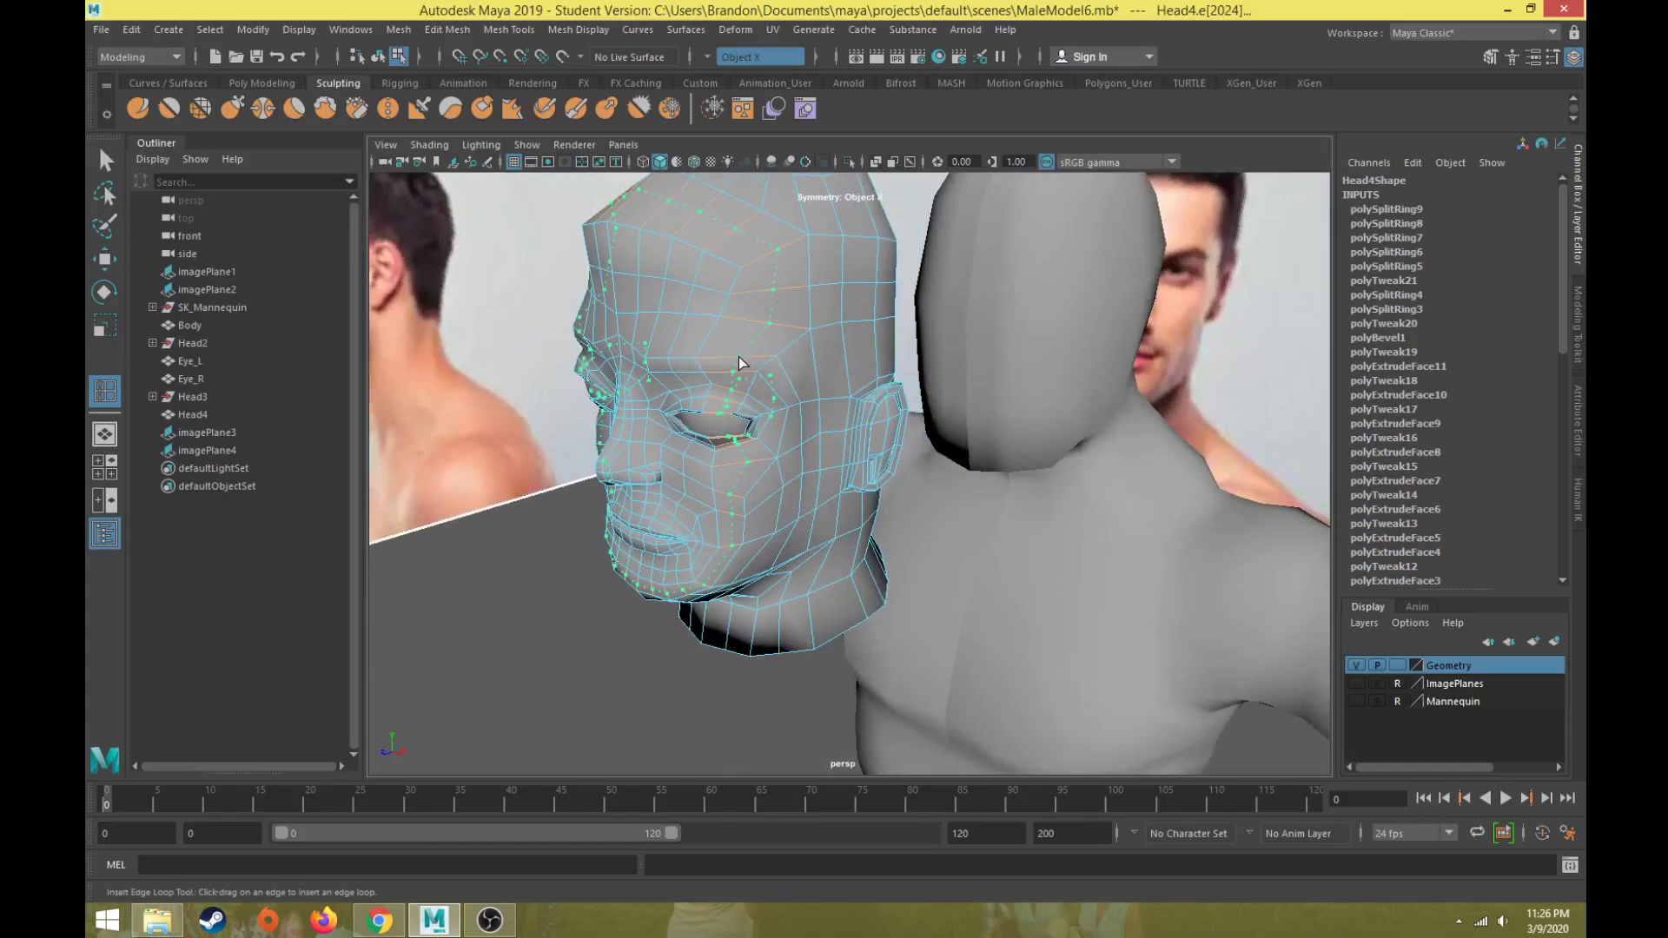
# - Insert a vertical edge loop through the eye and forehead and a horizontal one around the head at brow level
pyautogui.click(738, 357)
pyautogui.keyDown('alt'); pyautogui.moveTo(865, 381); pyautogui.dragTo(700, 311); pyautogui.keyUp('alt')
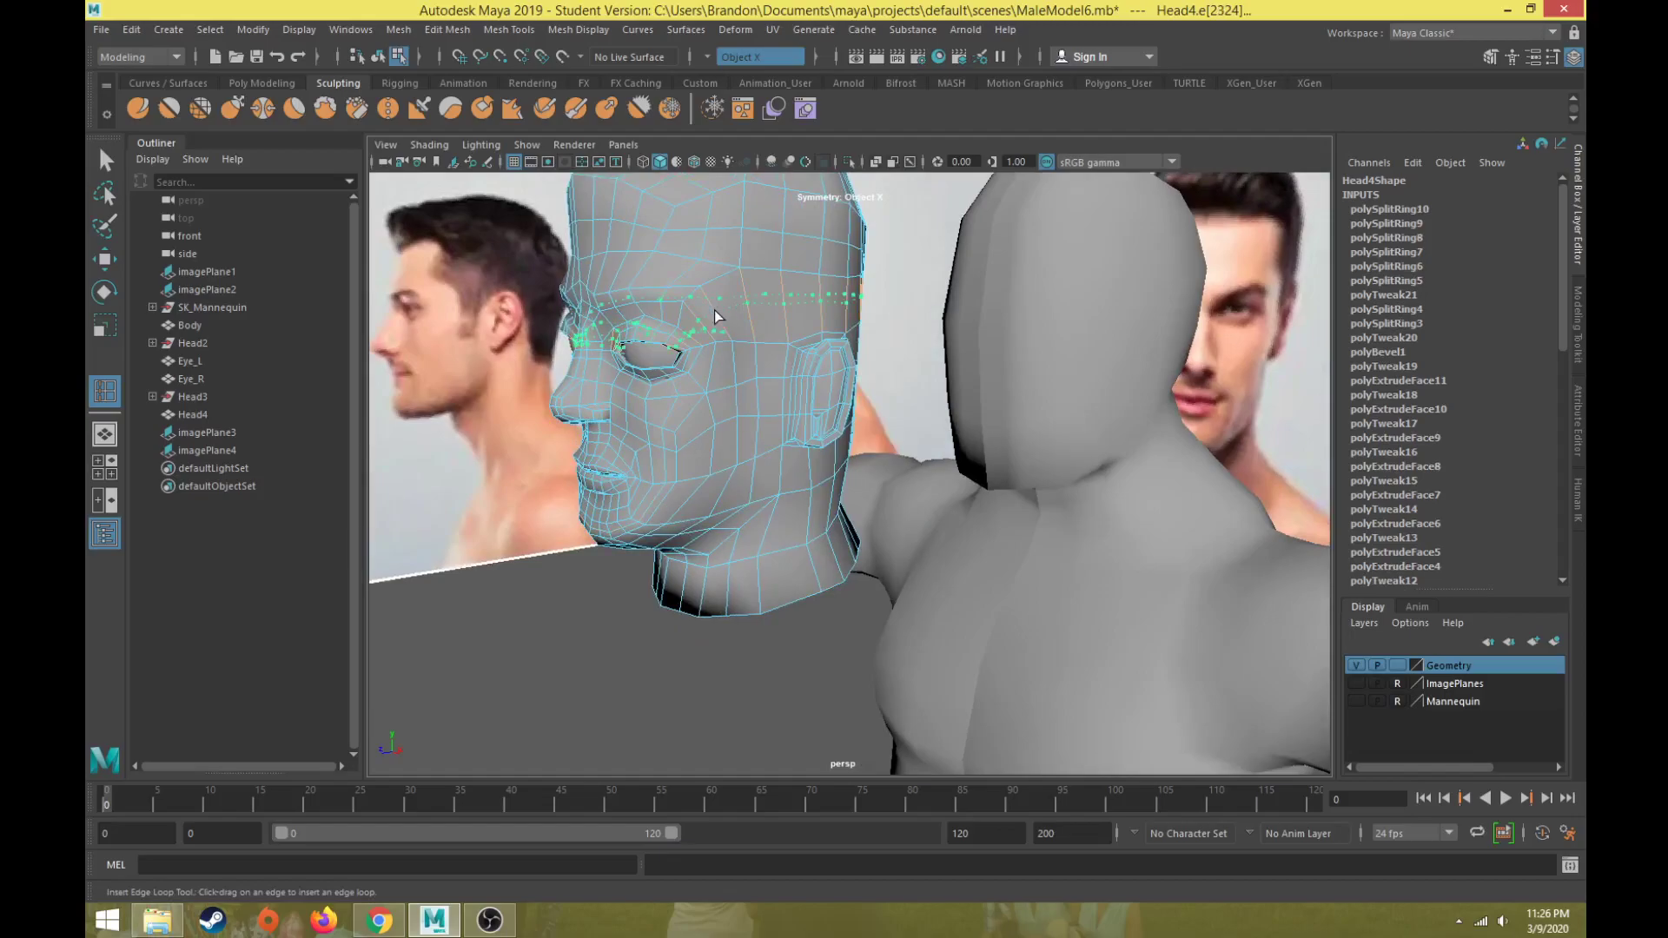
pyautogui.click(714, 310)
# - Examine the edge loop spacing around the eyes, nose, mouth and ear of the head mesh
pyautogui.keyDown('alt'); pyautogui.moveTo(714, 310); pyautogui.dragTo(839, 372); pyautogui.keyUp('alt')
pyautogui.keyDown('alt'); pyautogui.moveTo(839, 372); pyautogui.dragTo(897, 348, button='right'); pyautogui.keyUp('alt')
pyautogui.keyDown('alt'); pyautogui.moveTo(896, 348); pyautogui.dragTo(751, 493, button='middle'); pyautogui.keyUp('alt')
pyautogui.keyDown('alt'); pyautogui.moveTo(751, 492); pyautogui.dragTo(787, 470); pyautogui.keyUp('alt')
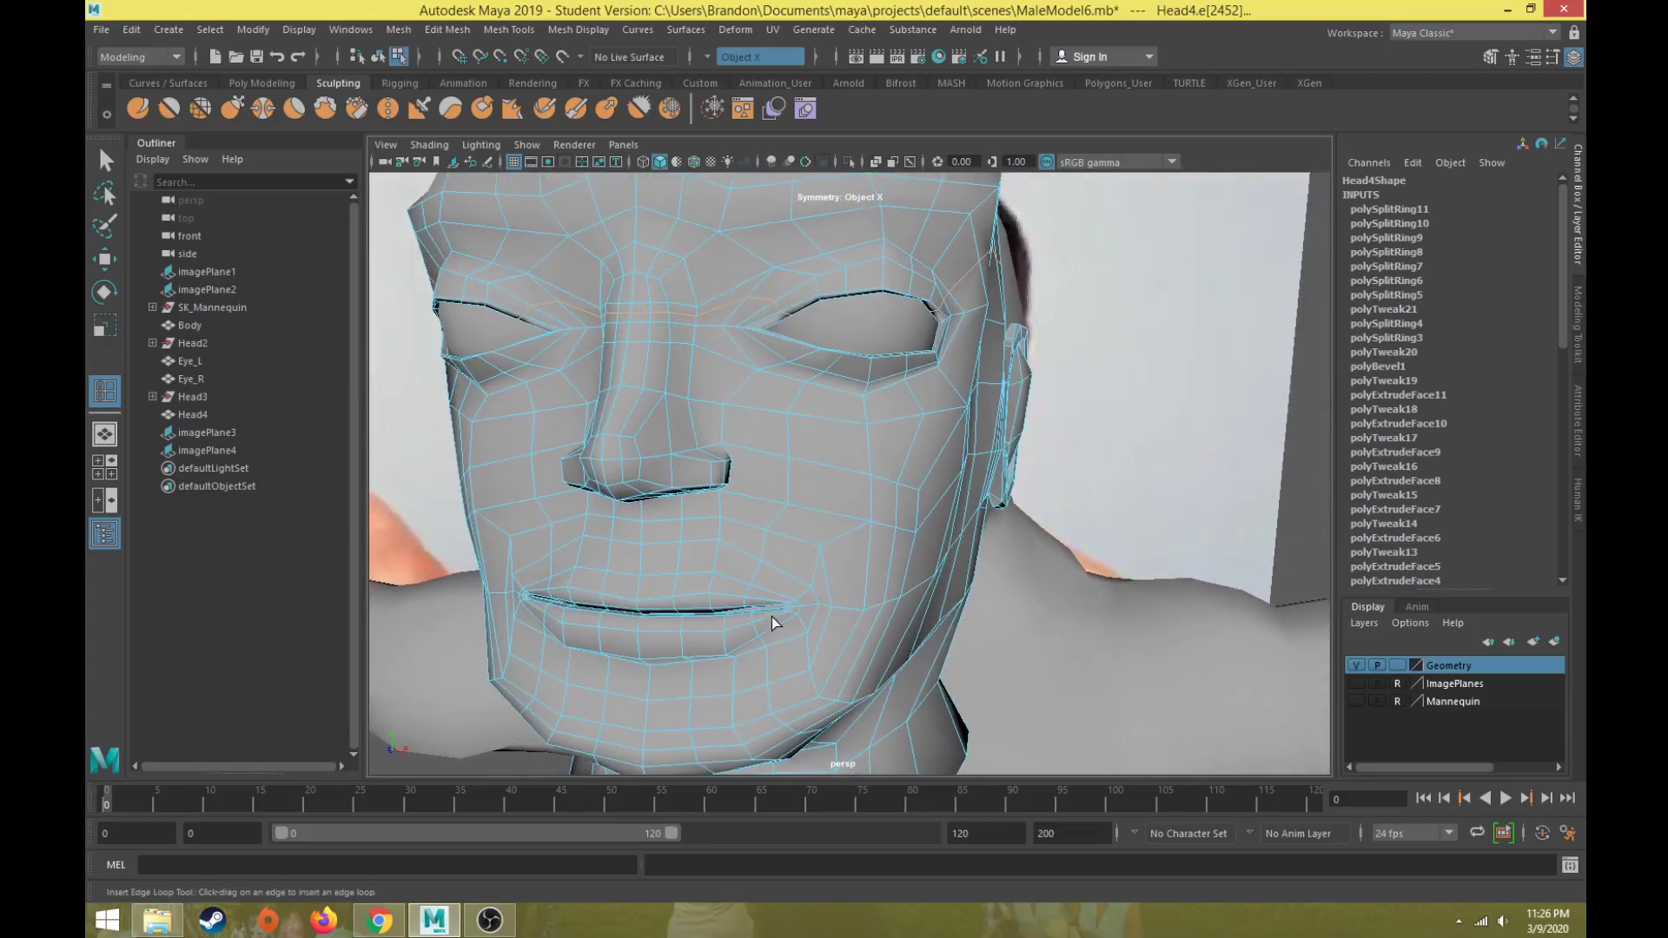
pyautogui.keyDown('alt'); pyautogui.moveTo(770, 617); pyautogui.dragTo(850, 548); pyautogui.keyUp('alt')
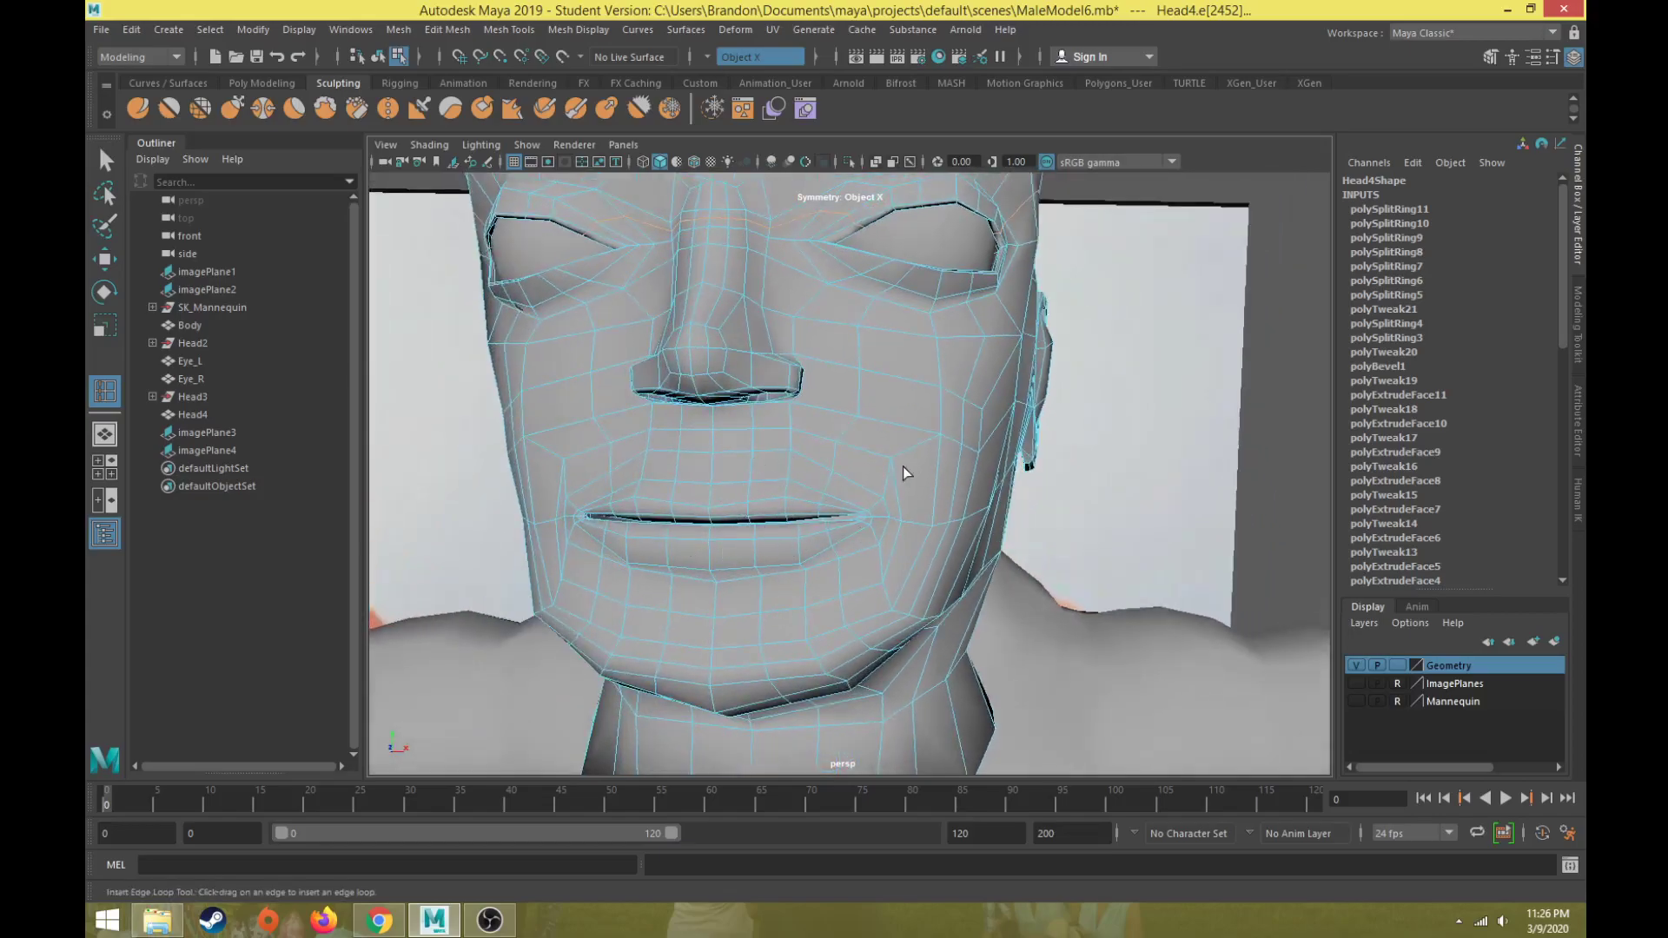
pyautogui.keyDown('alt'); pyautogui.moveTo(909, 466); pyautogui.dragTo(699, 481); pyautogui.keyUp('alt')
pyautogui.keyDown('alt'); pyautogui.moveTo(699, 481); pyautogui.dragTo(638, 489, button='right'); pyautogui.keyUp('alt')
pyautogui.keyDown('alt'); pyautogui.moveTo(637, 488); pyautogui.dragTo(721, 489); pyautogui.keyUp('alt')
pyautogui.keyDown('alt'); pyautogui.moveTo(722, 489); pyautogui.dragTo(711, 471, button='right'); pyautogui.keyUp('alt')
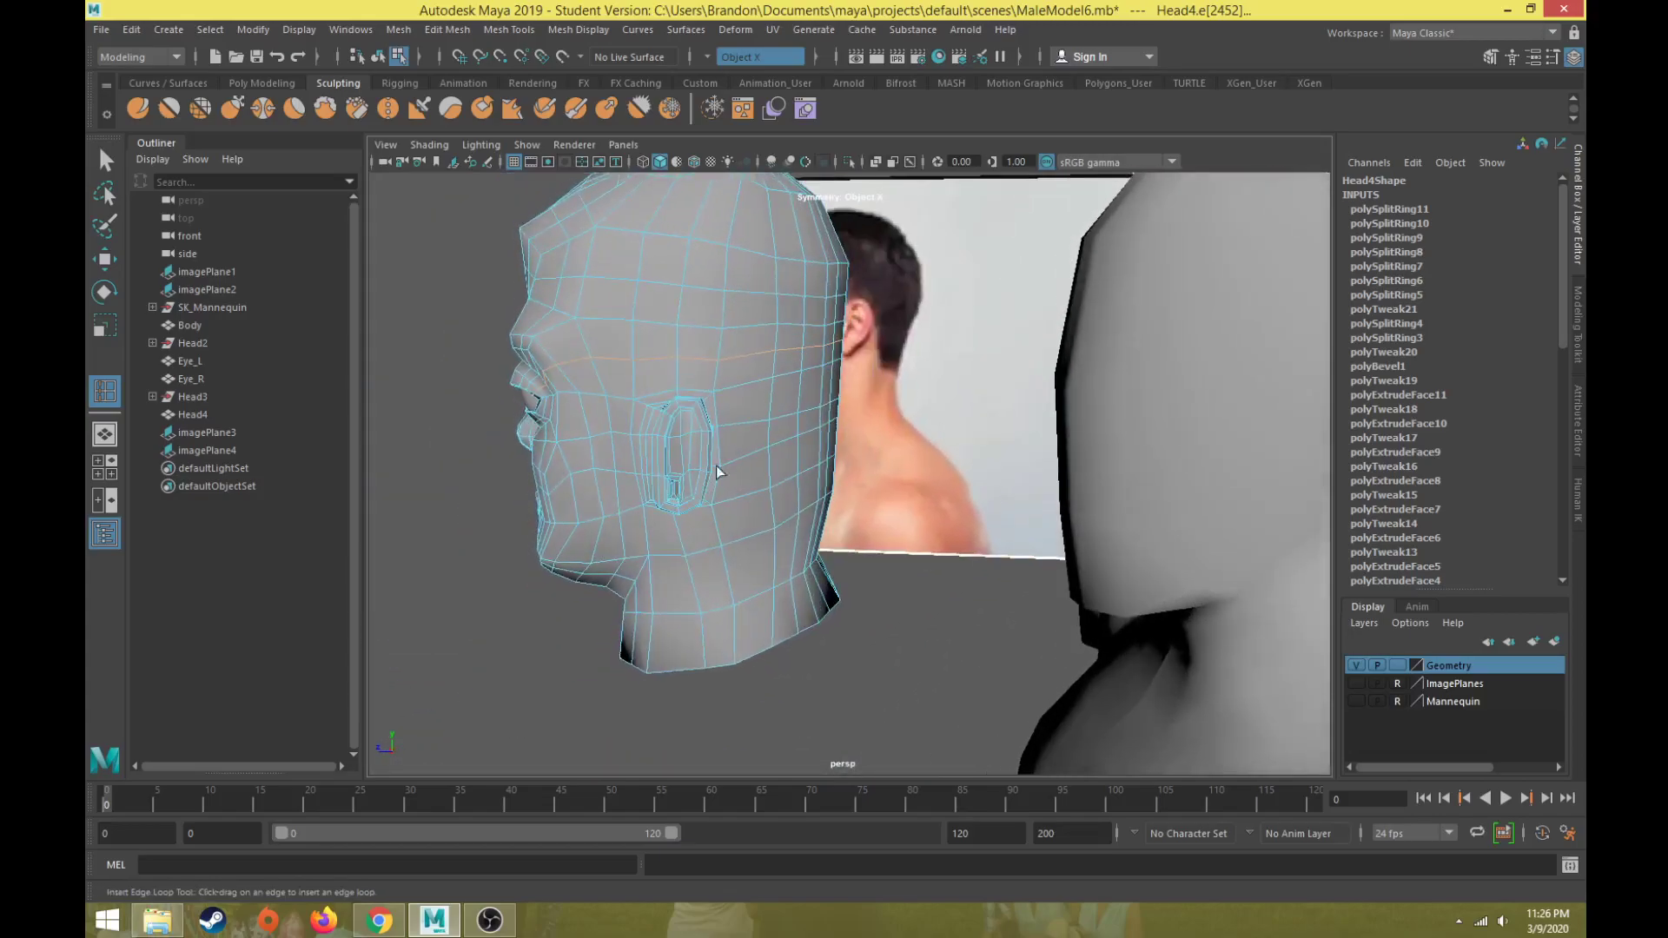
# - Switch to the side view and hide the Body mesh
pyautogui.press('space')
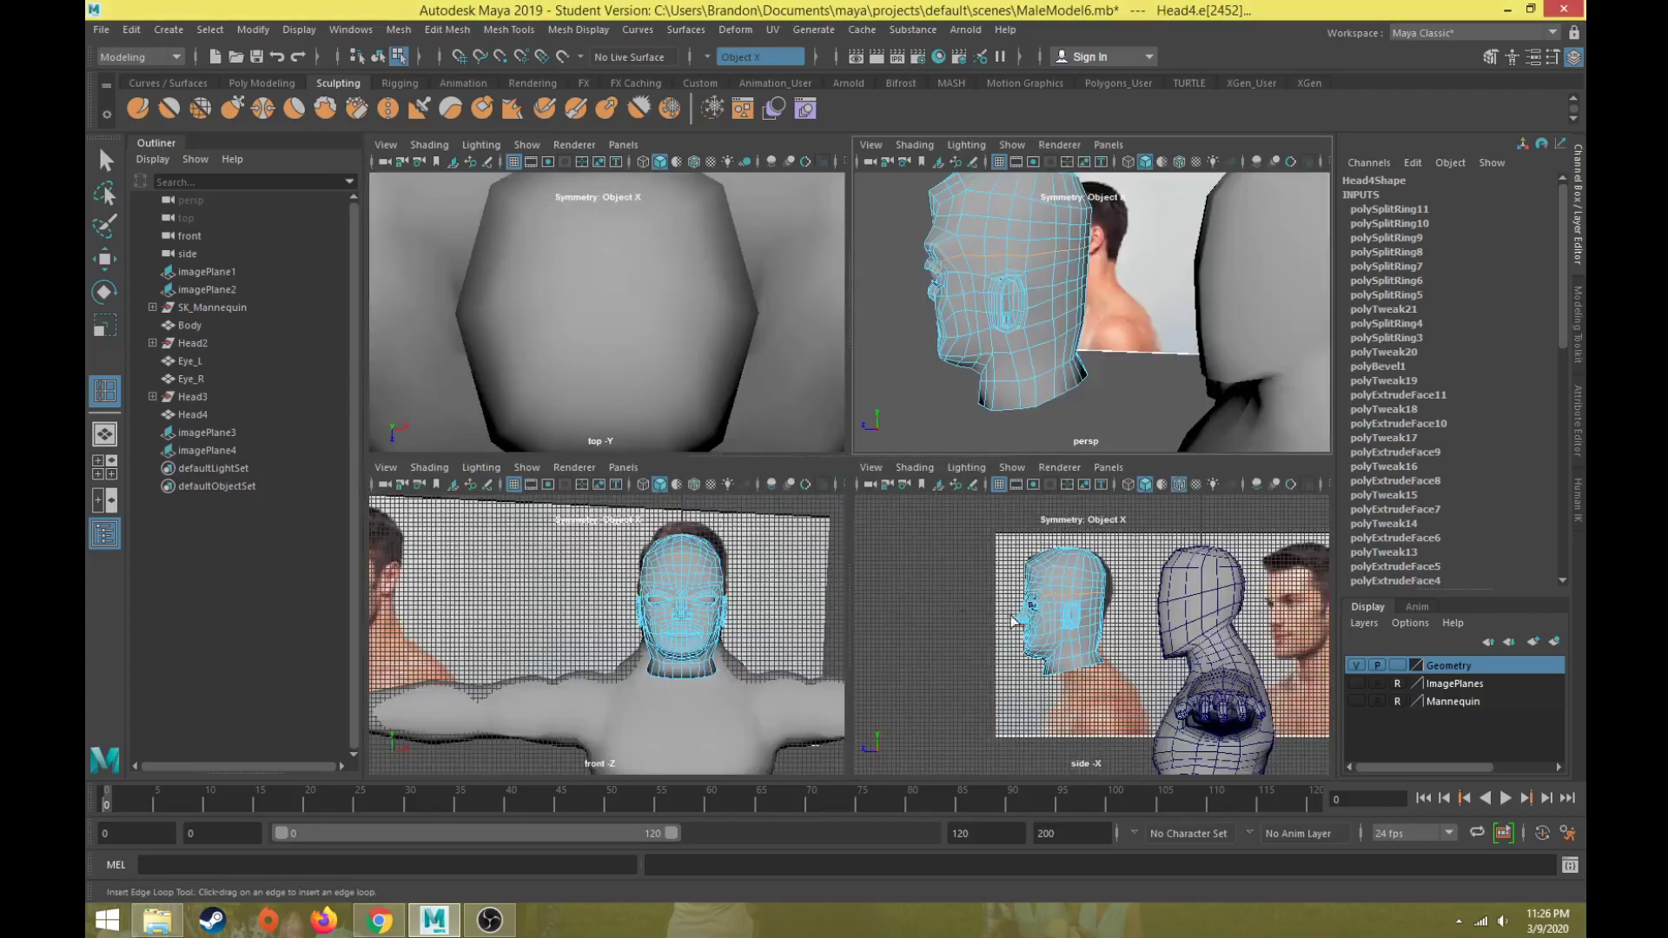
pyautogui.press('space')
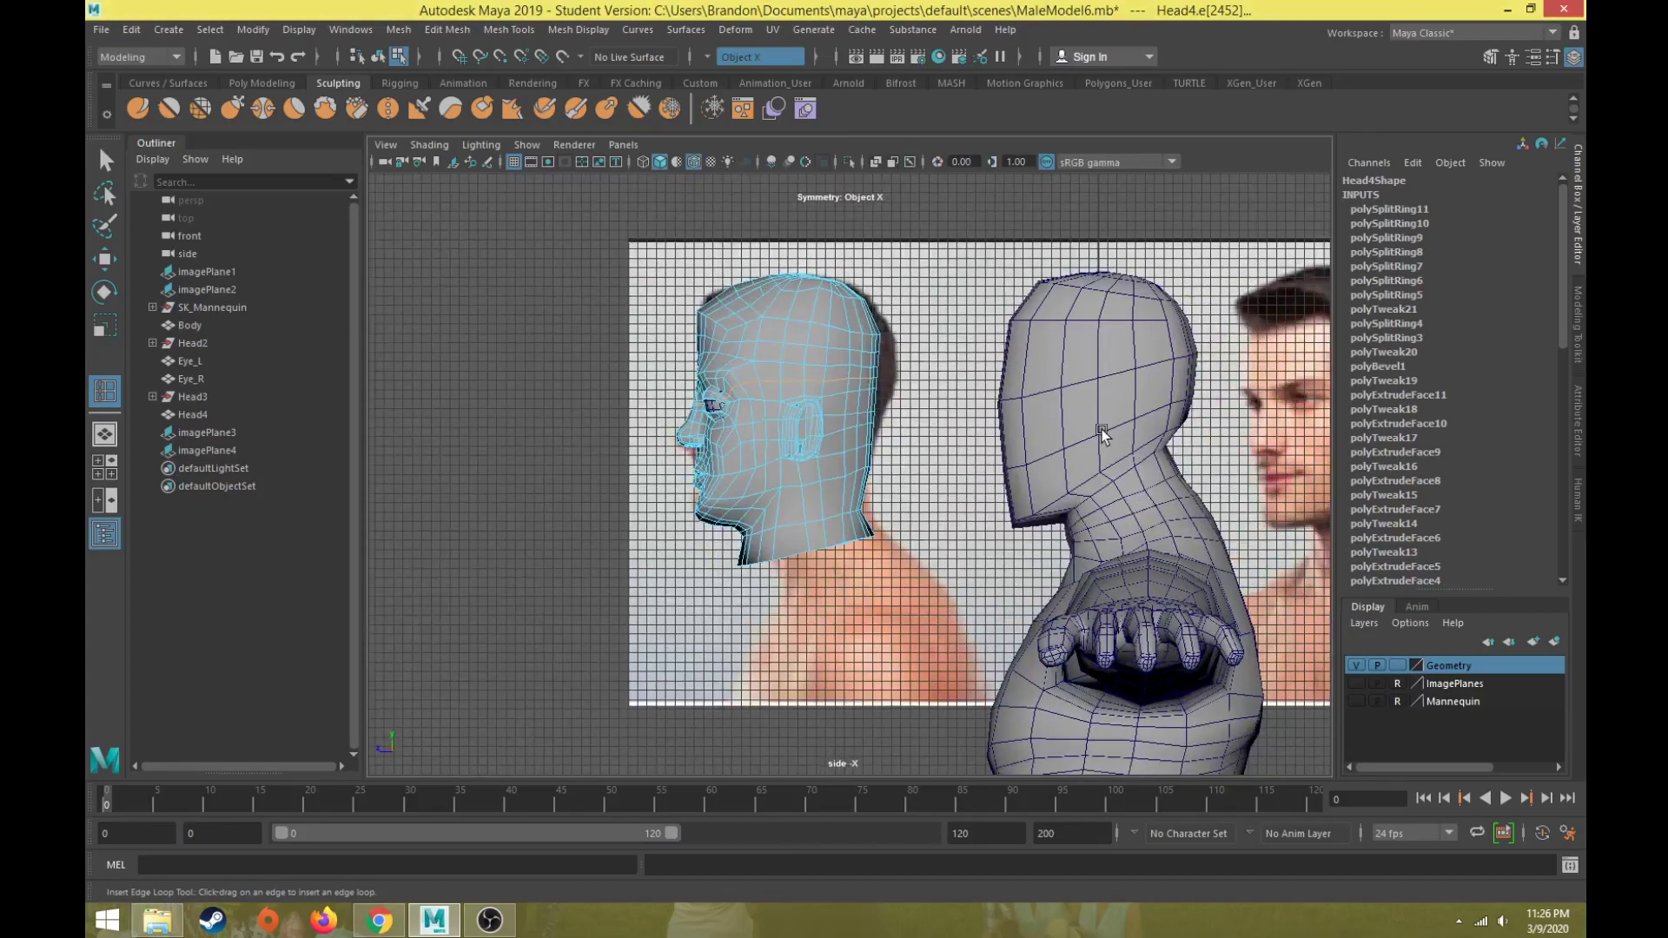
pyautogui.press('w')
pyautogui.click(1101, 429)
pyautogui.press('h')
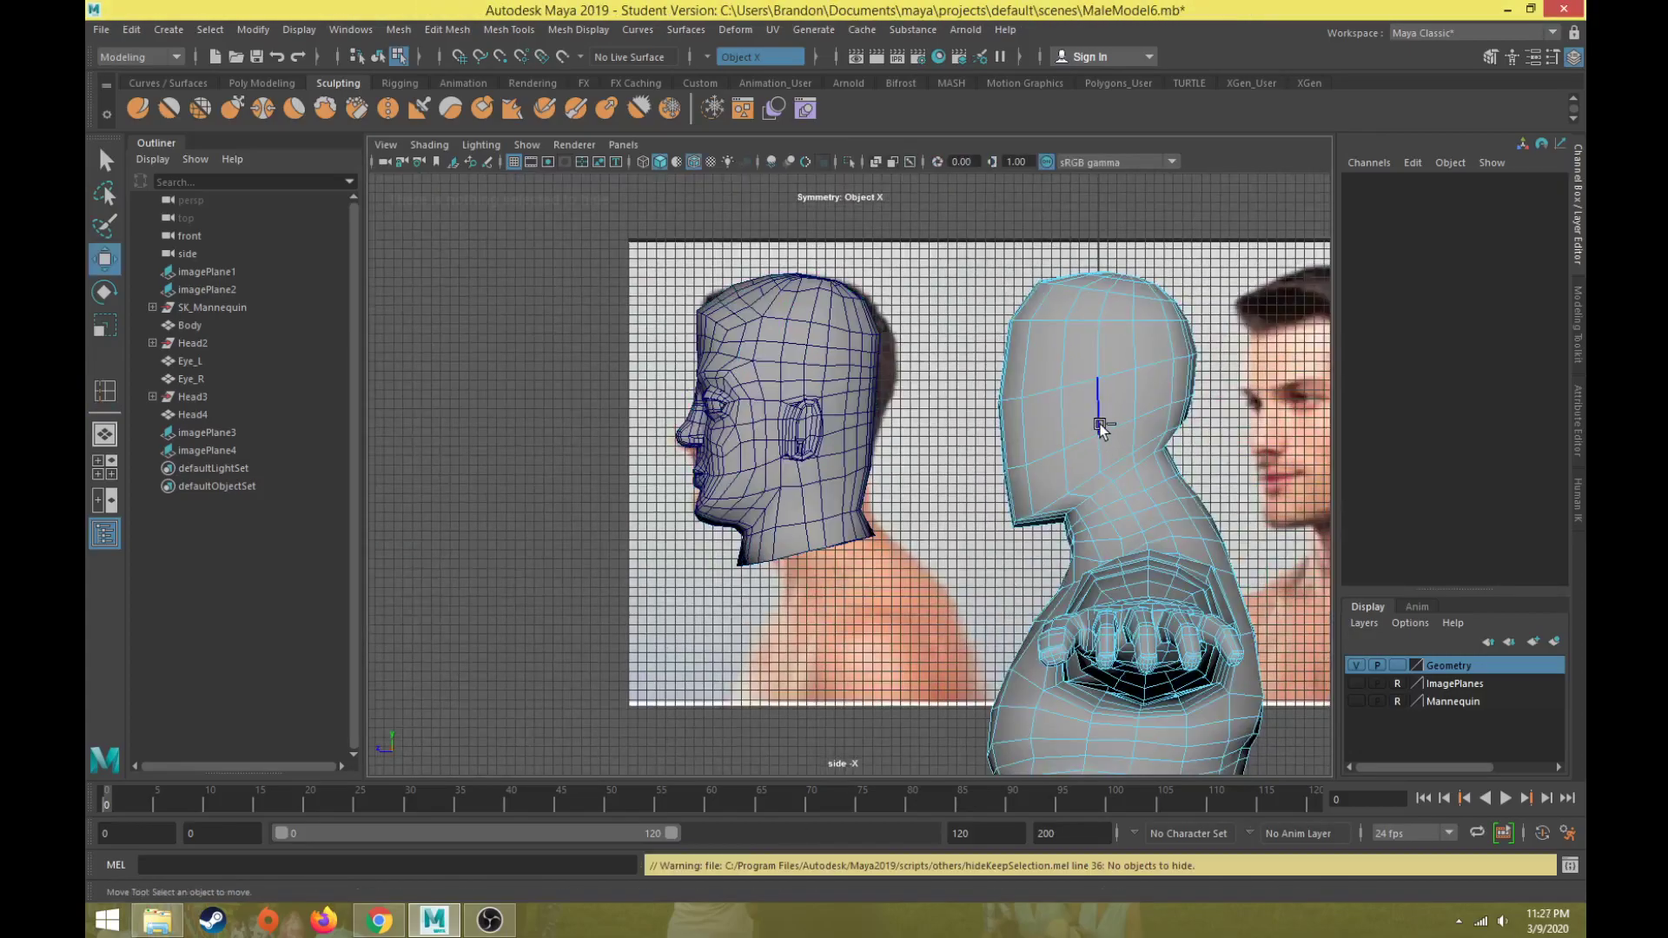
pyautogui.click(1109, 379)
pyautogui.moveTo(1111, 336); pyautogui.dragTo(1198, 310, button='right')
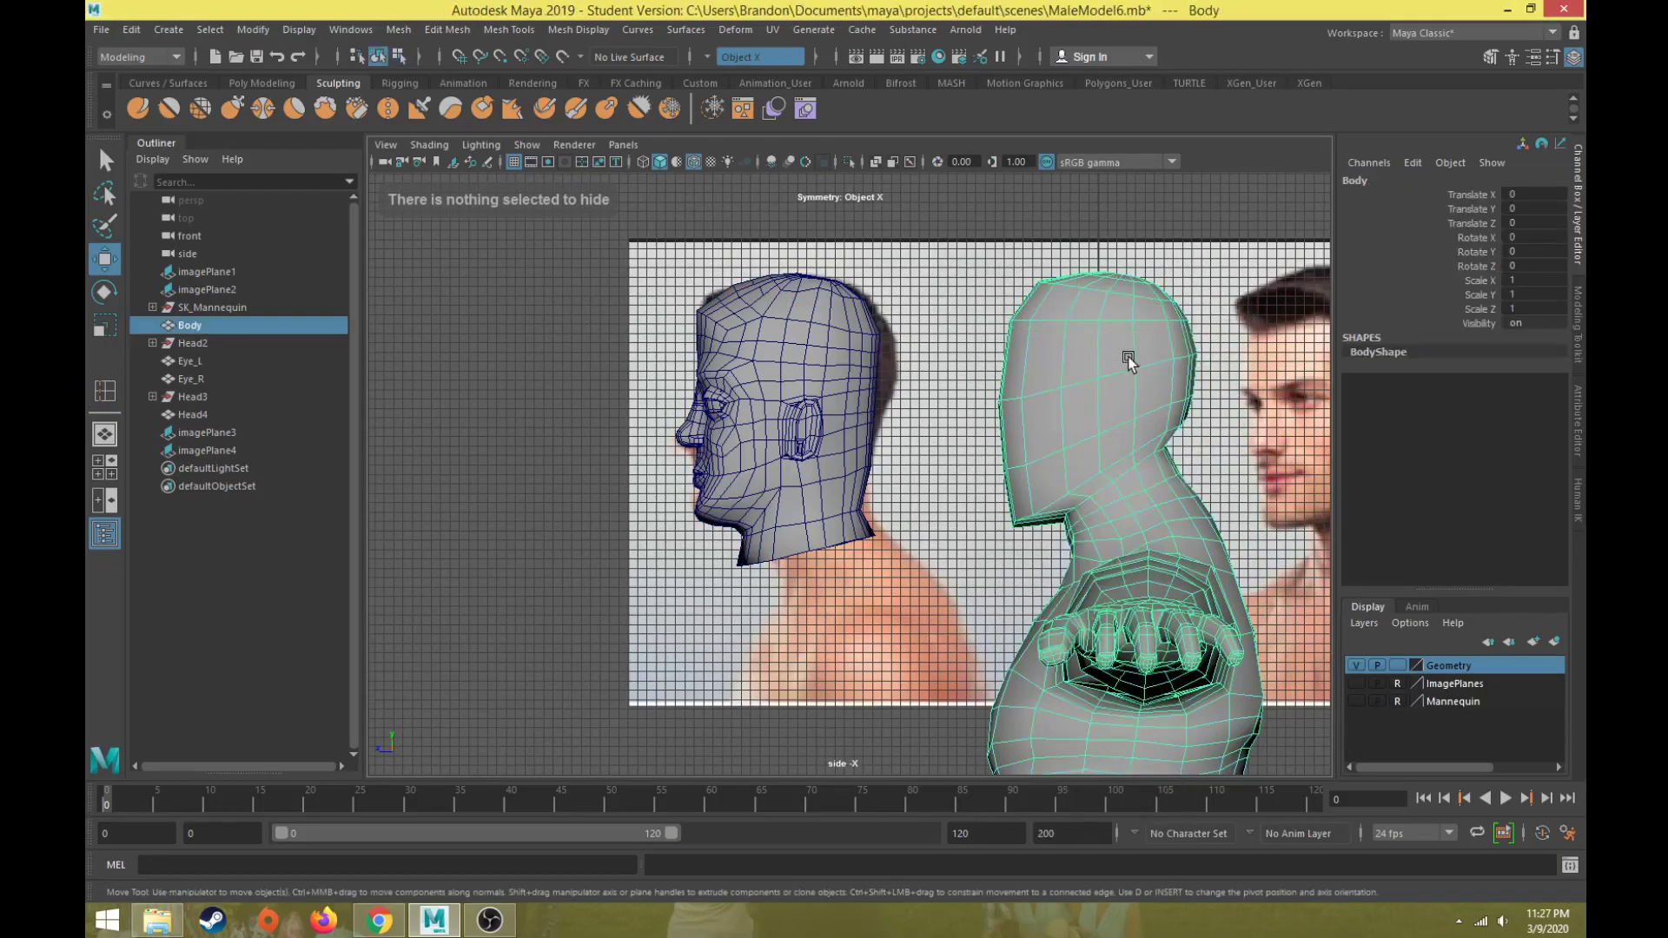
pyautogui.hotkey('ctrl', 'h')
# - Check Head4 against the side reference in wireframe, and set up its shaded mesh for vertex editing with Soft Select enabled
pyautogui.click(780, 341)
pyautogui.scroll(3, 798, 452)
pyautogui.keyDown('alt'); pyautogui.moveTo(797, 451); pyautogui.dragTo(843, 487, button='middle'); pyautogui.keyUp('alt')
pyautogui.scroll(2, 830, 479)
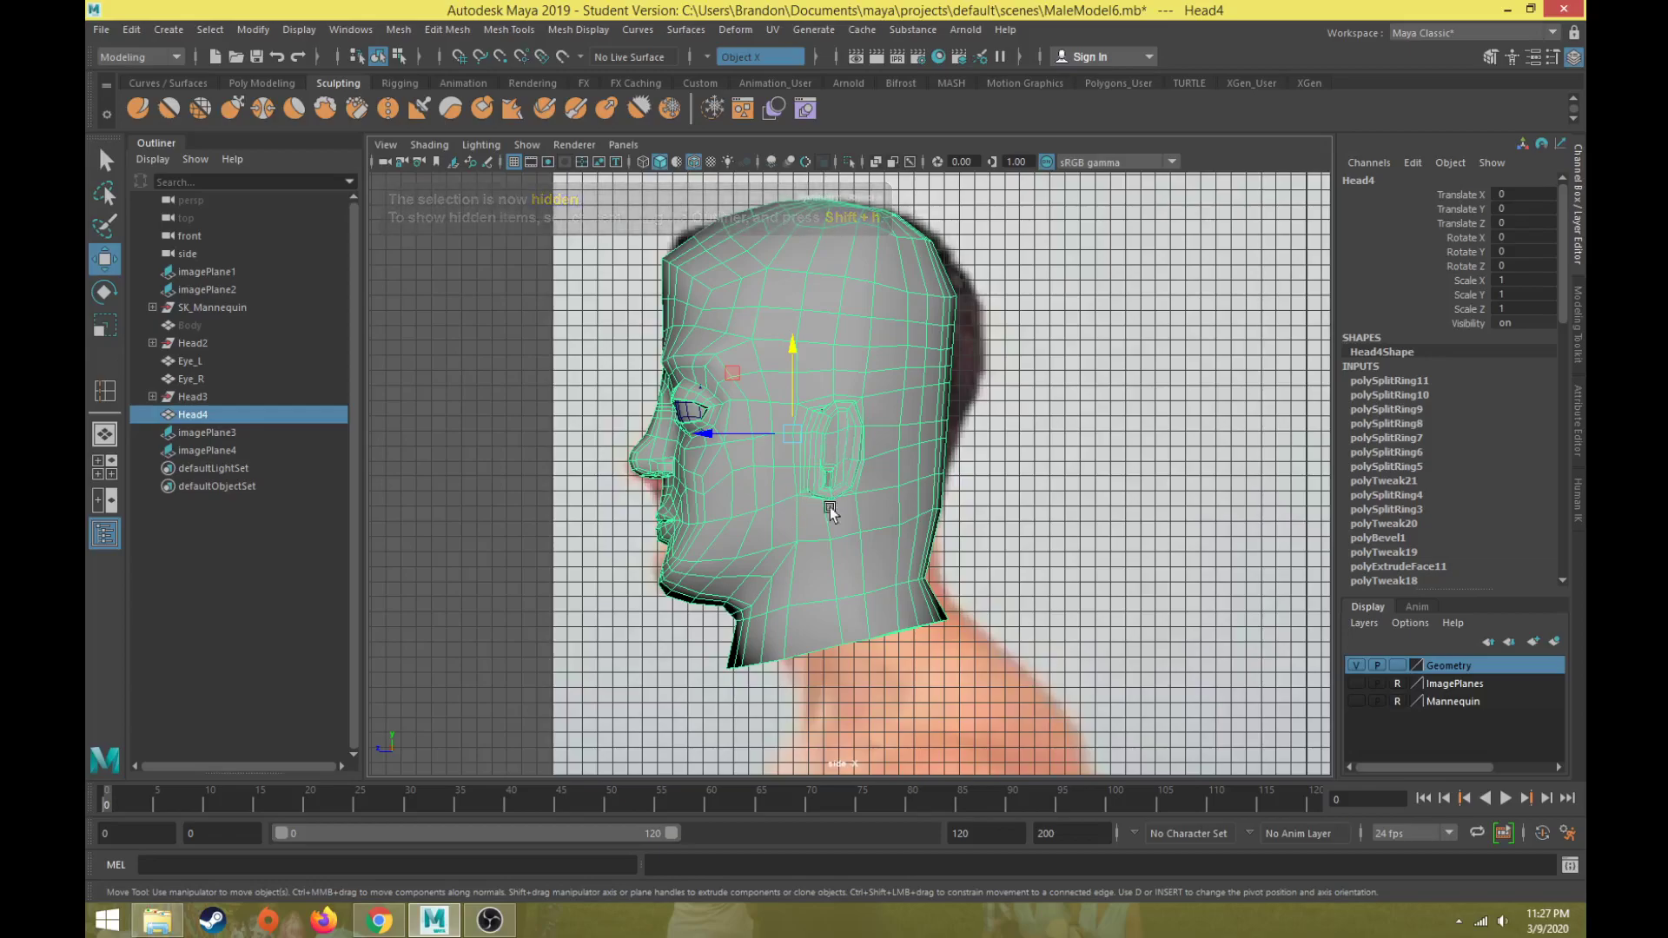
pyautogui.press('4')
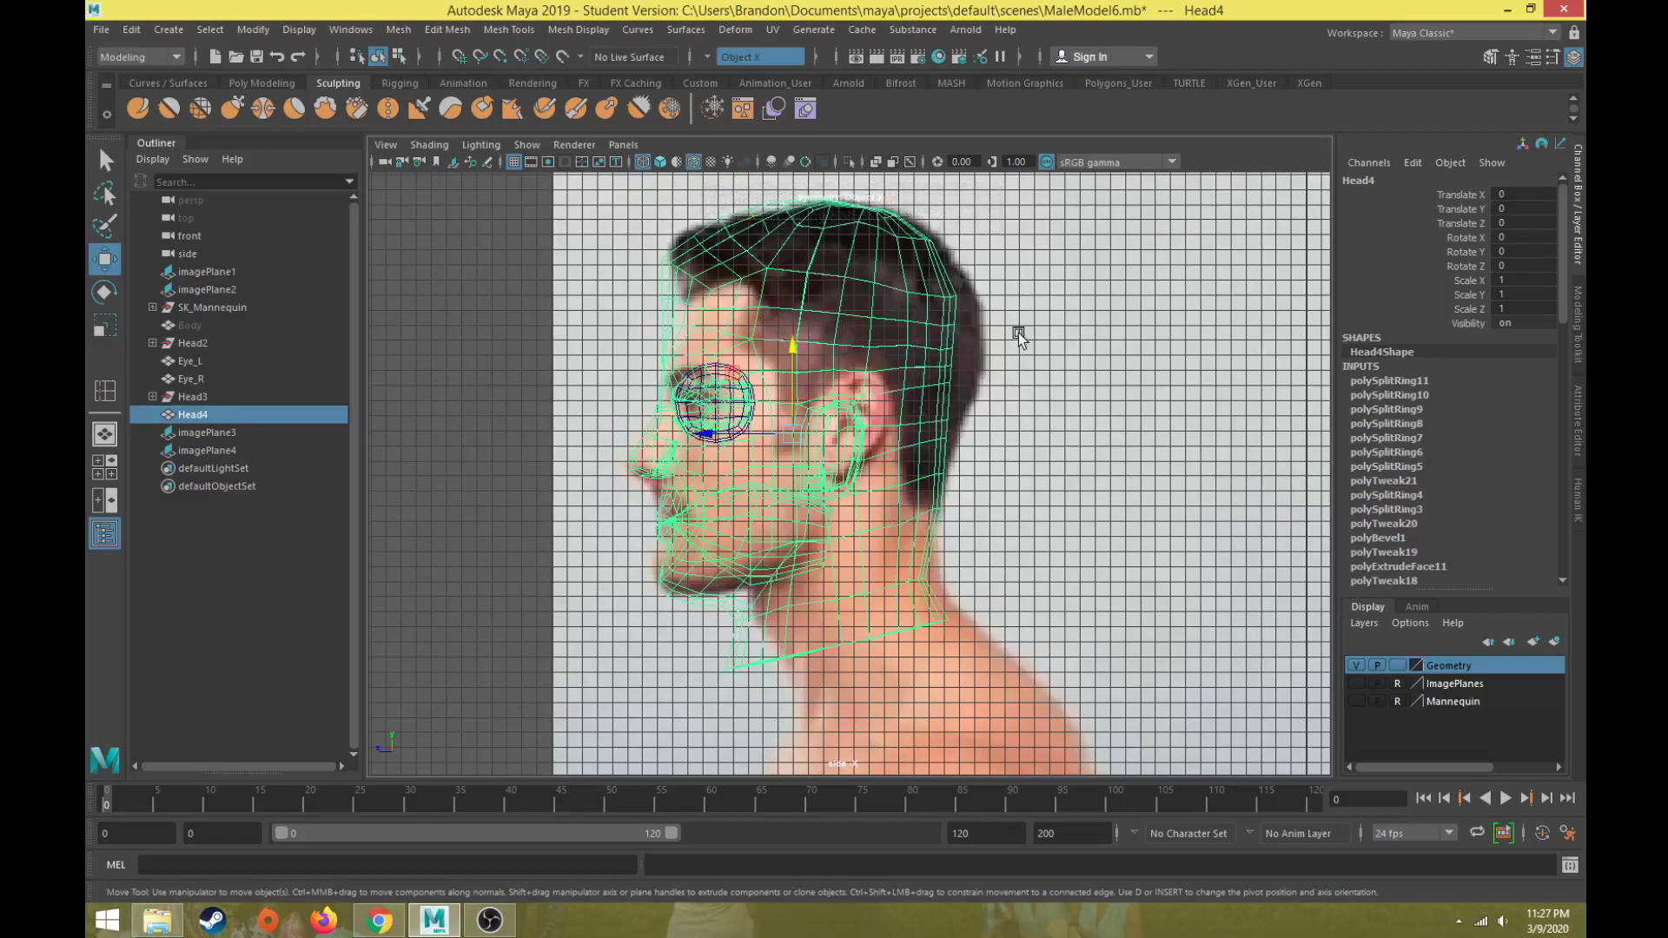
pyautogui.press('5')
pyautogui.moveTo(925, 349); pyautogui.dragTo(806, 334, button='right')
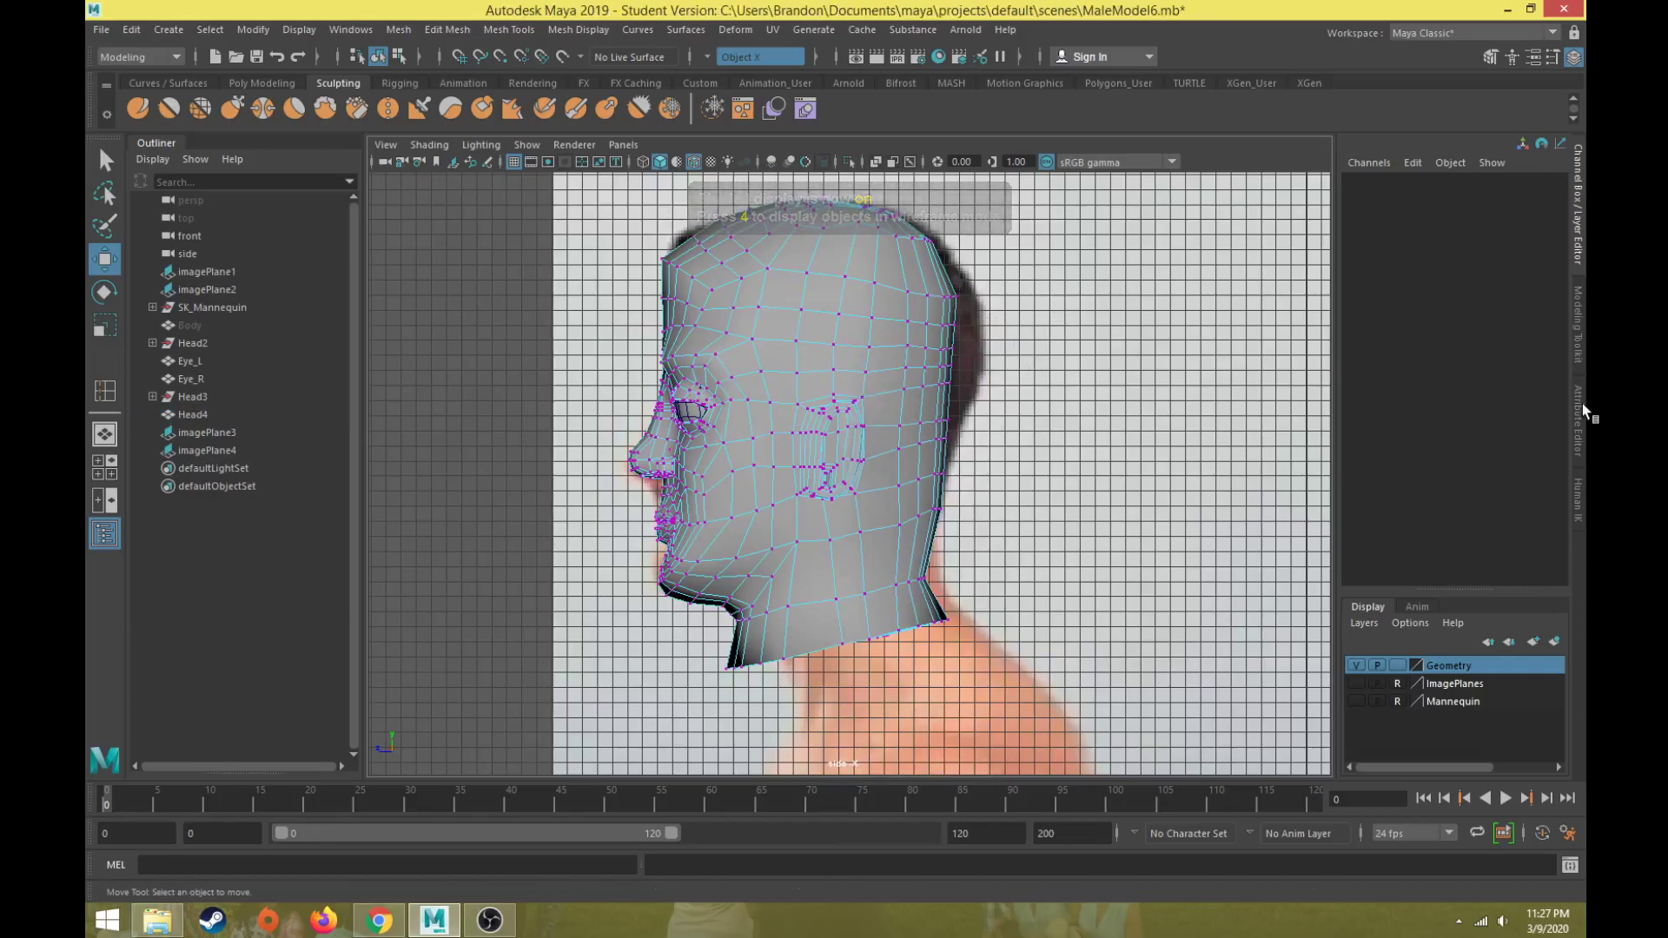
pyautogui.click(1579, 349)
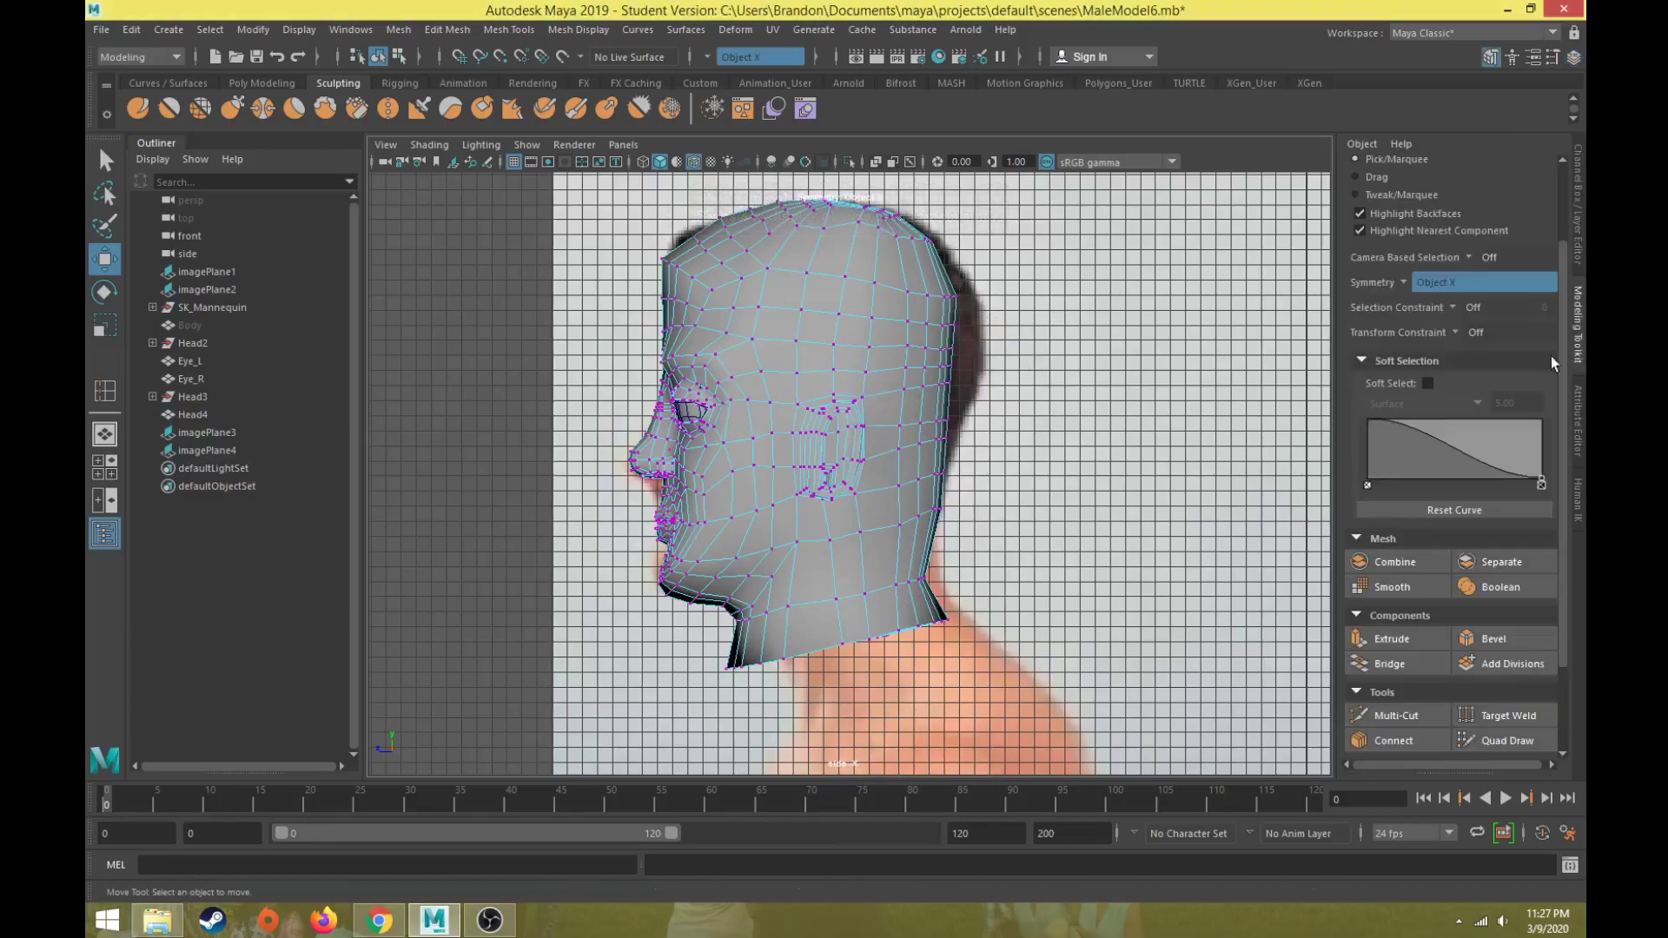
pyautogui.click(1427, 382)
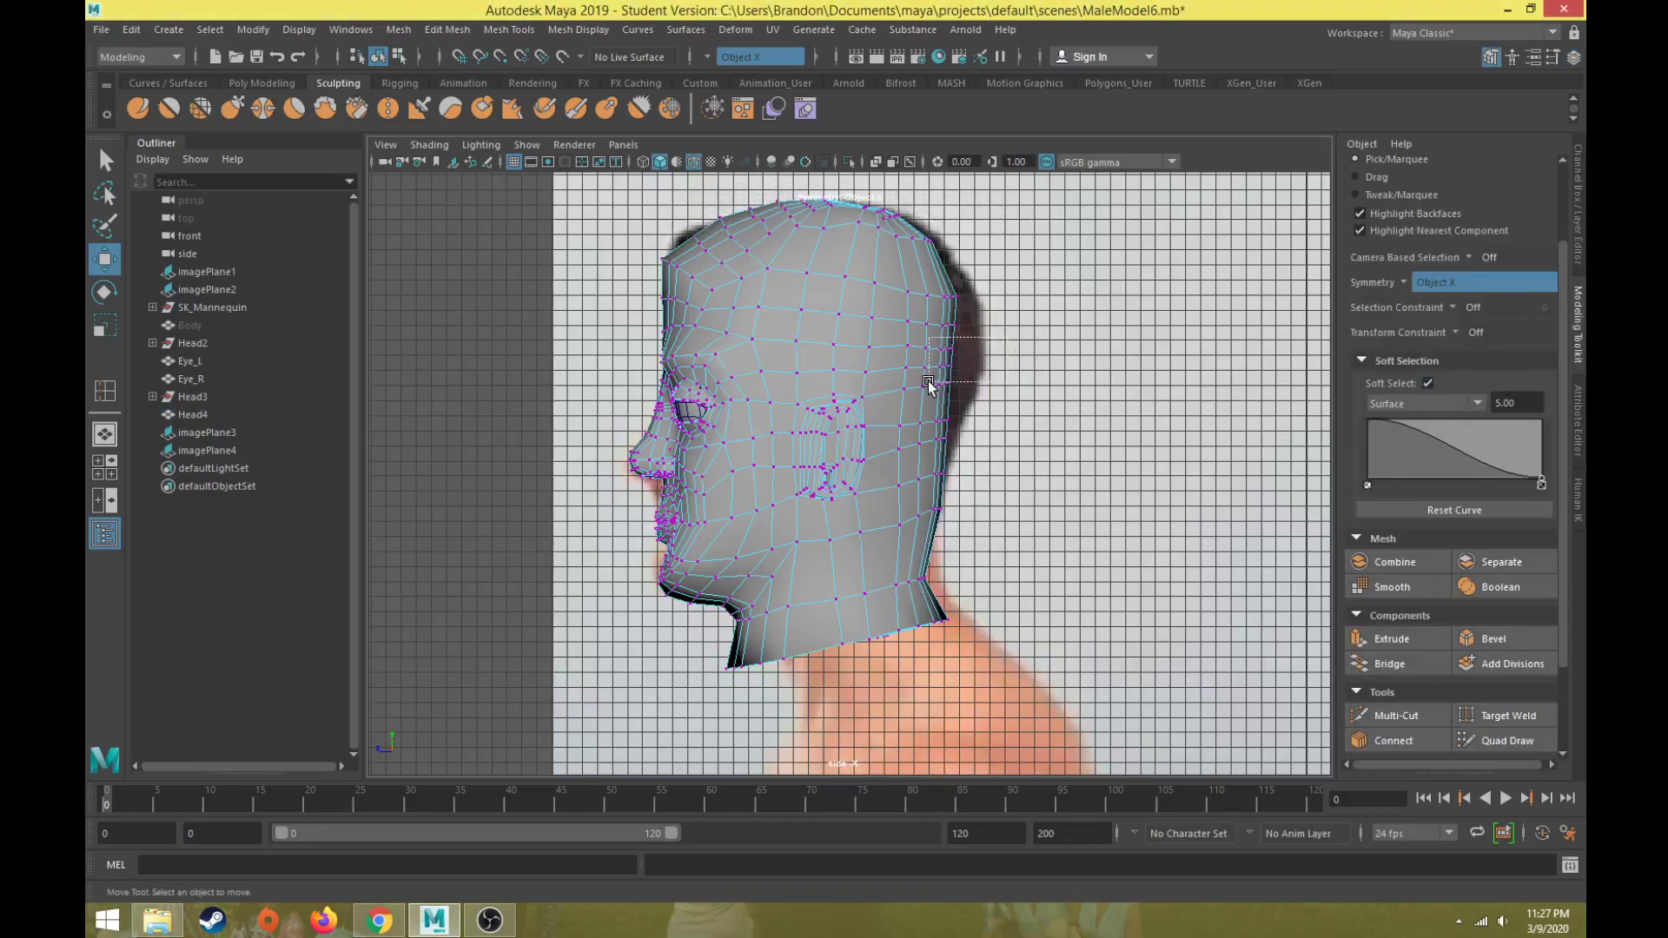
# - Pull the vertices on the back of the head outward with soft selection to match the side reference
pyautogui.moveTo(927, 380); pyautogui.dragTo(928, 382)
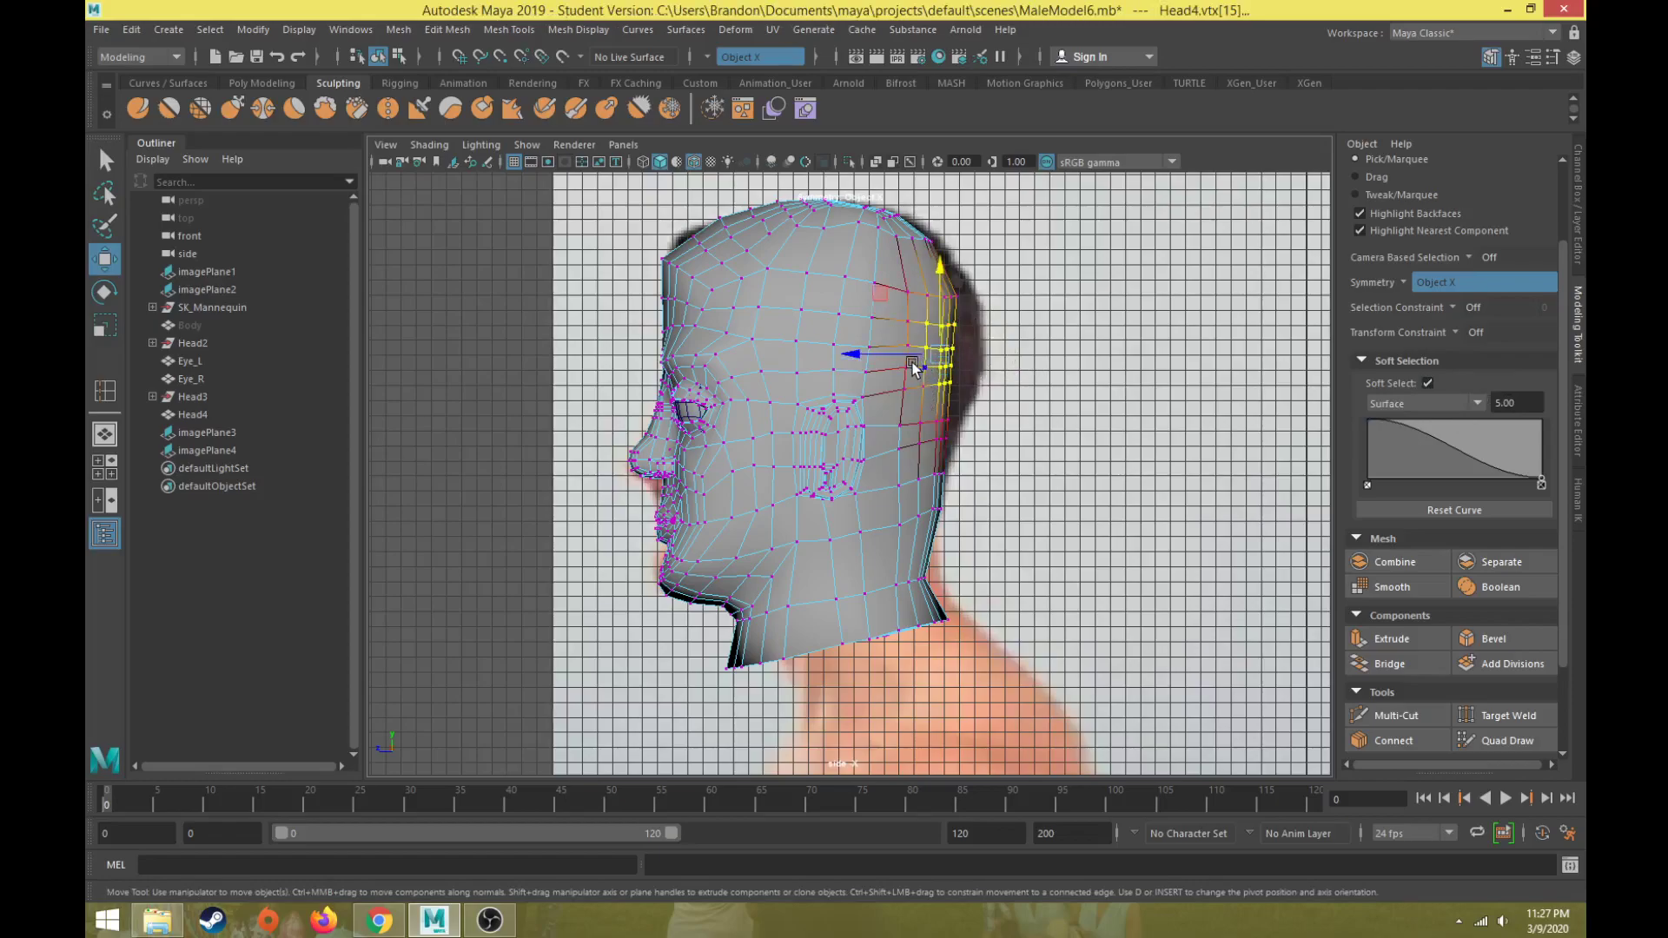
pyautogui.moveTo(988, 313); pyautogui.dragTo(880, 359)
pyautogui.moveTo(1000, 338); pyautogui.dragTo(893, 357)
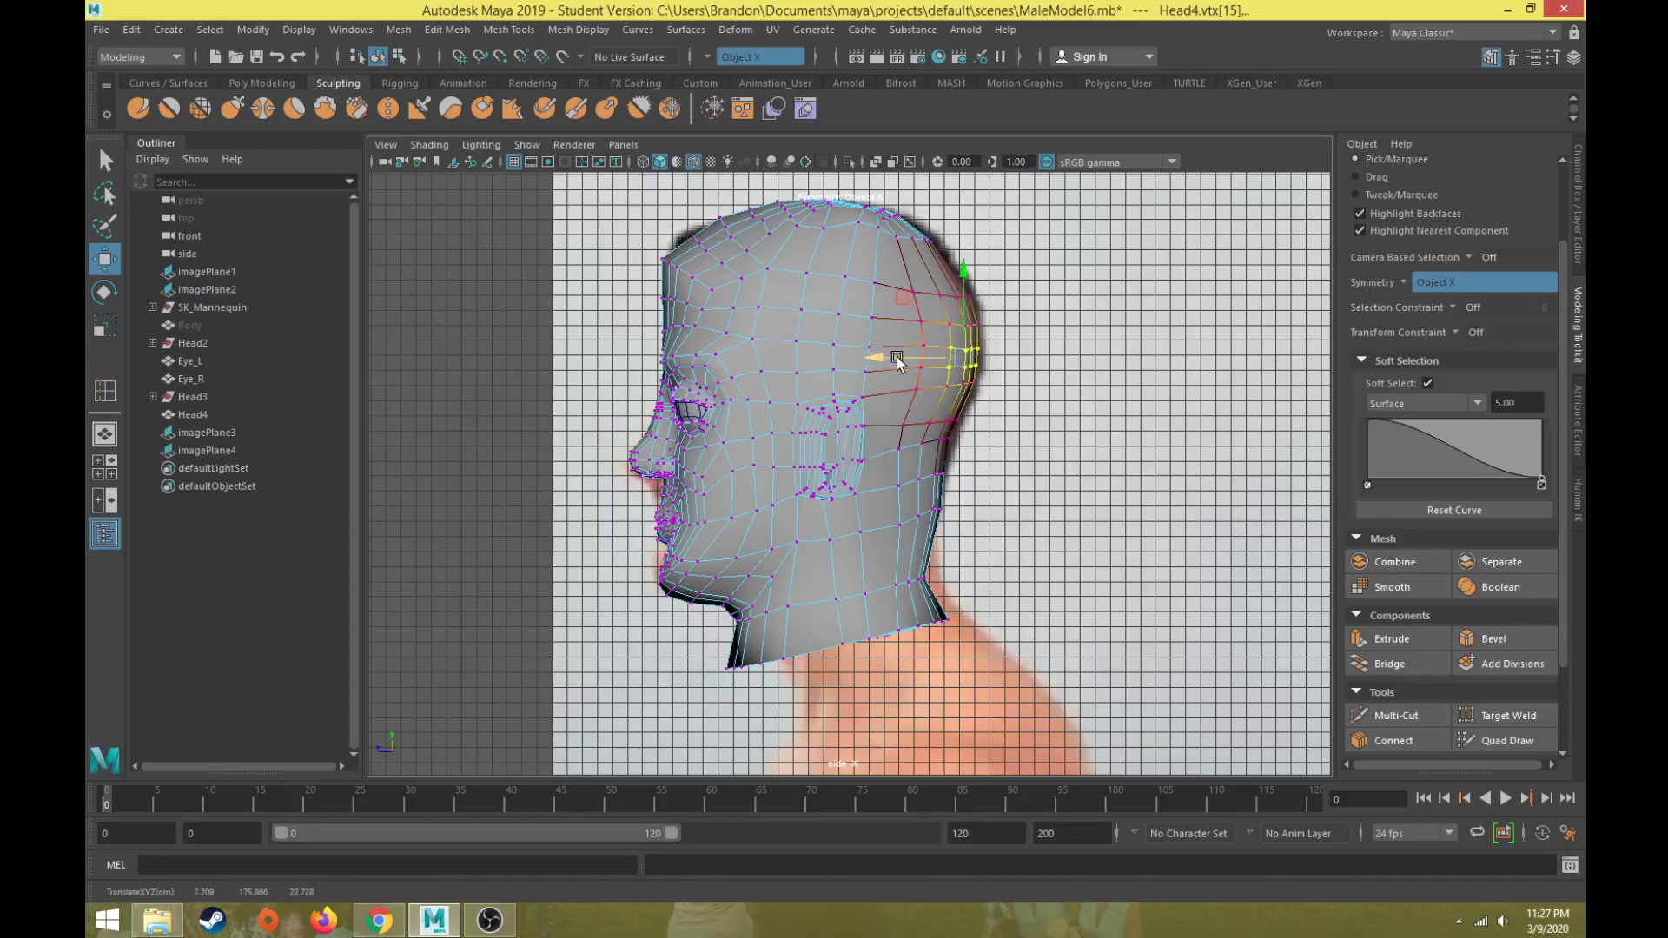
pyautogui.moveTo(992, 414); pyautogui.dragTo(875, 426)
pyautogui.scroll(1, 978, 328)
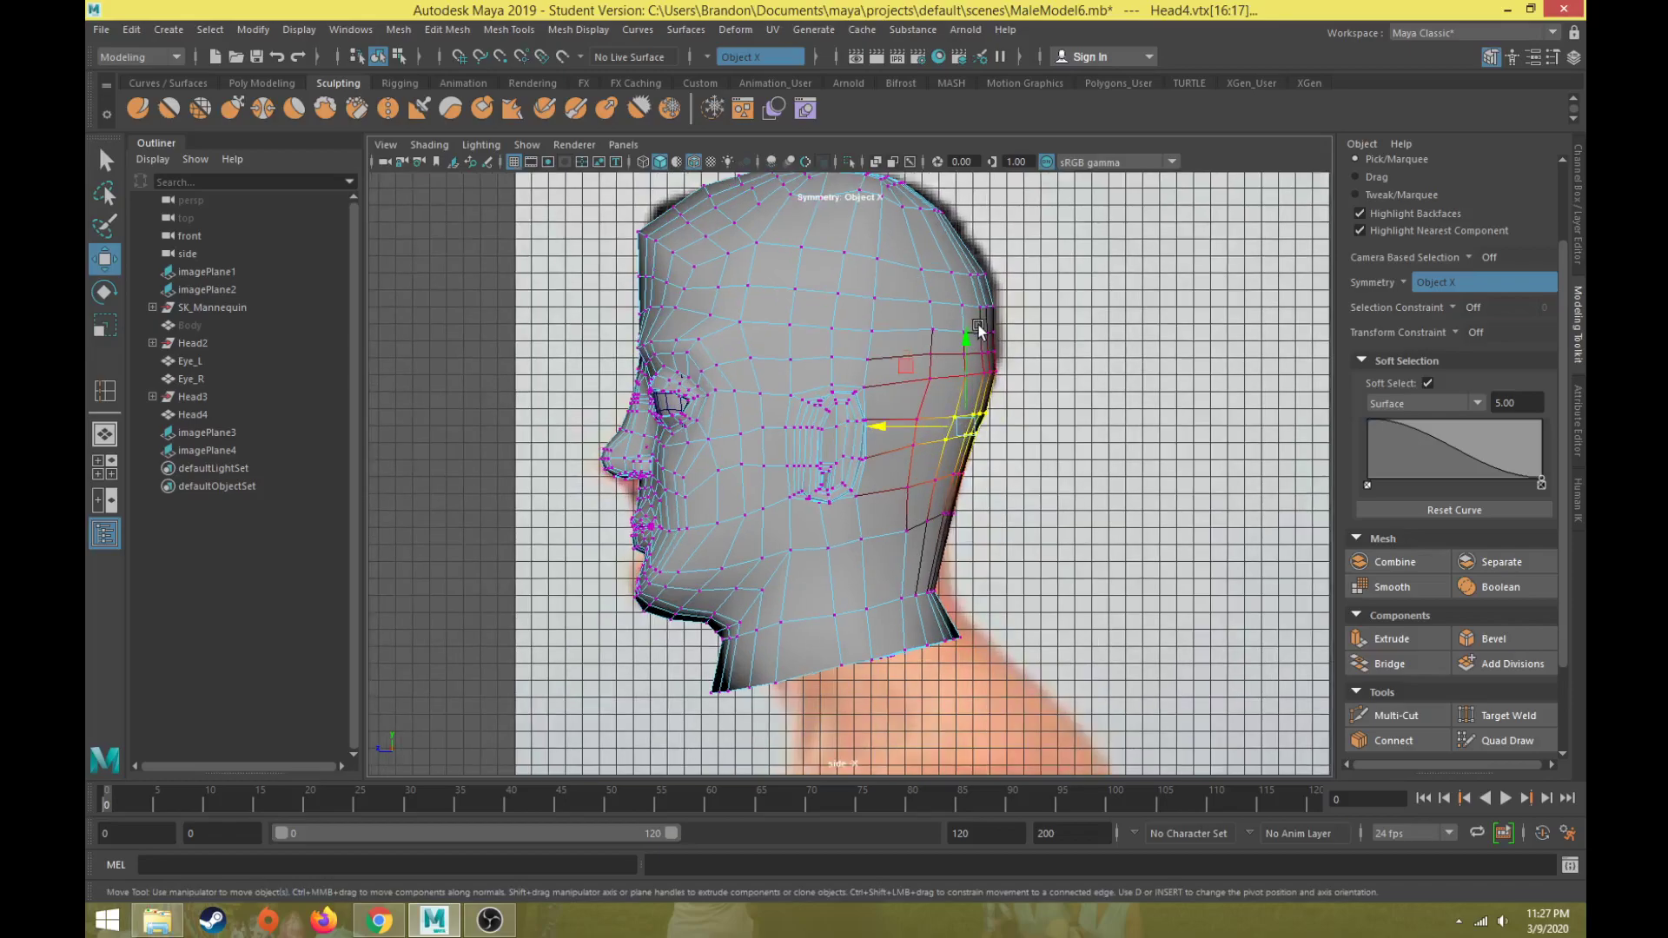
# - Adjust the rearmost vertices of the skull to the reference outline and turn off Soft Select
pyautogui.moveTo(1005, 321); pyautogui.dragTo(913, 331)
pyautogui.click(1426, 384)
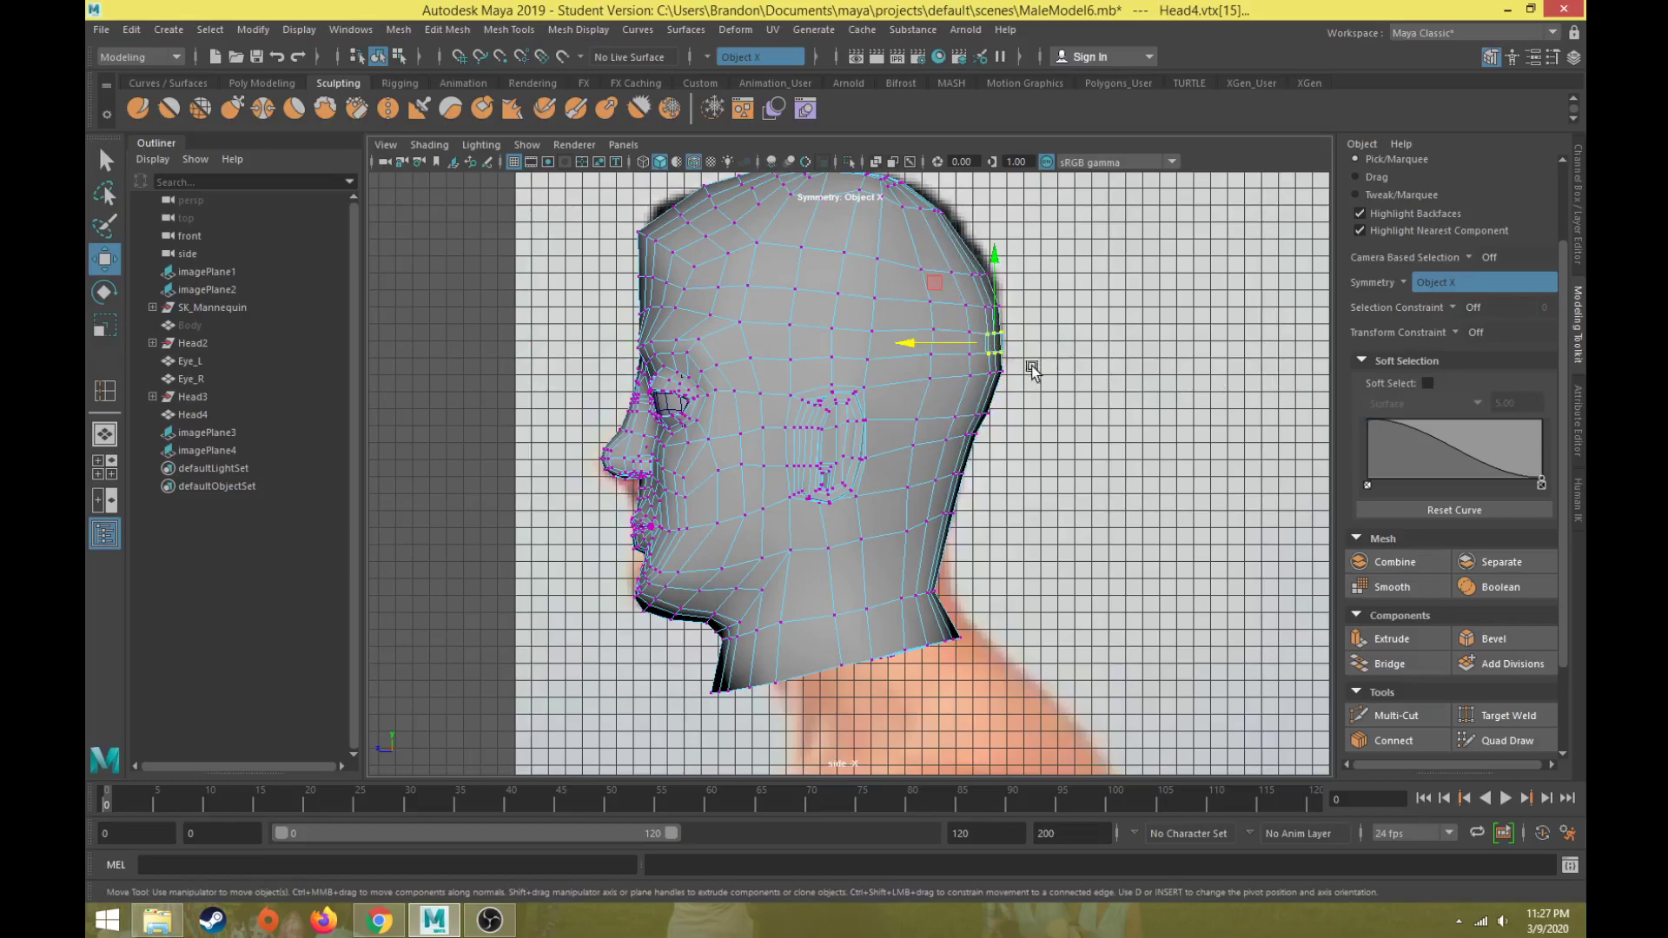
pyautogui.moveTo(971, 380); pyautogui.dragTo(931, 380)
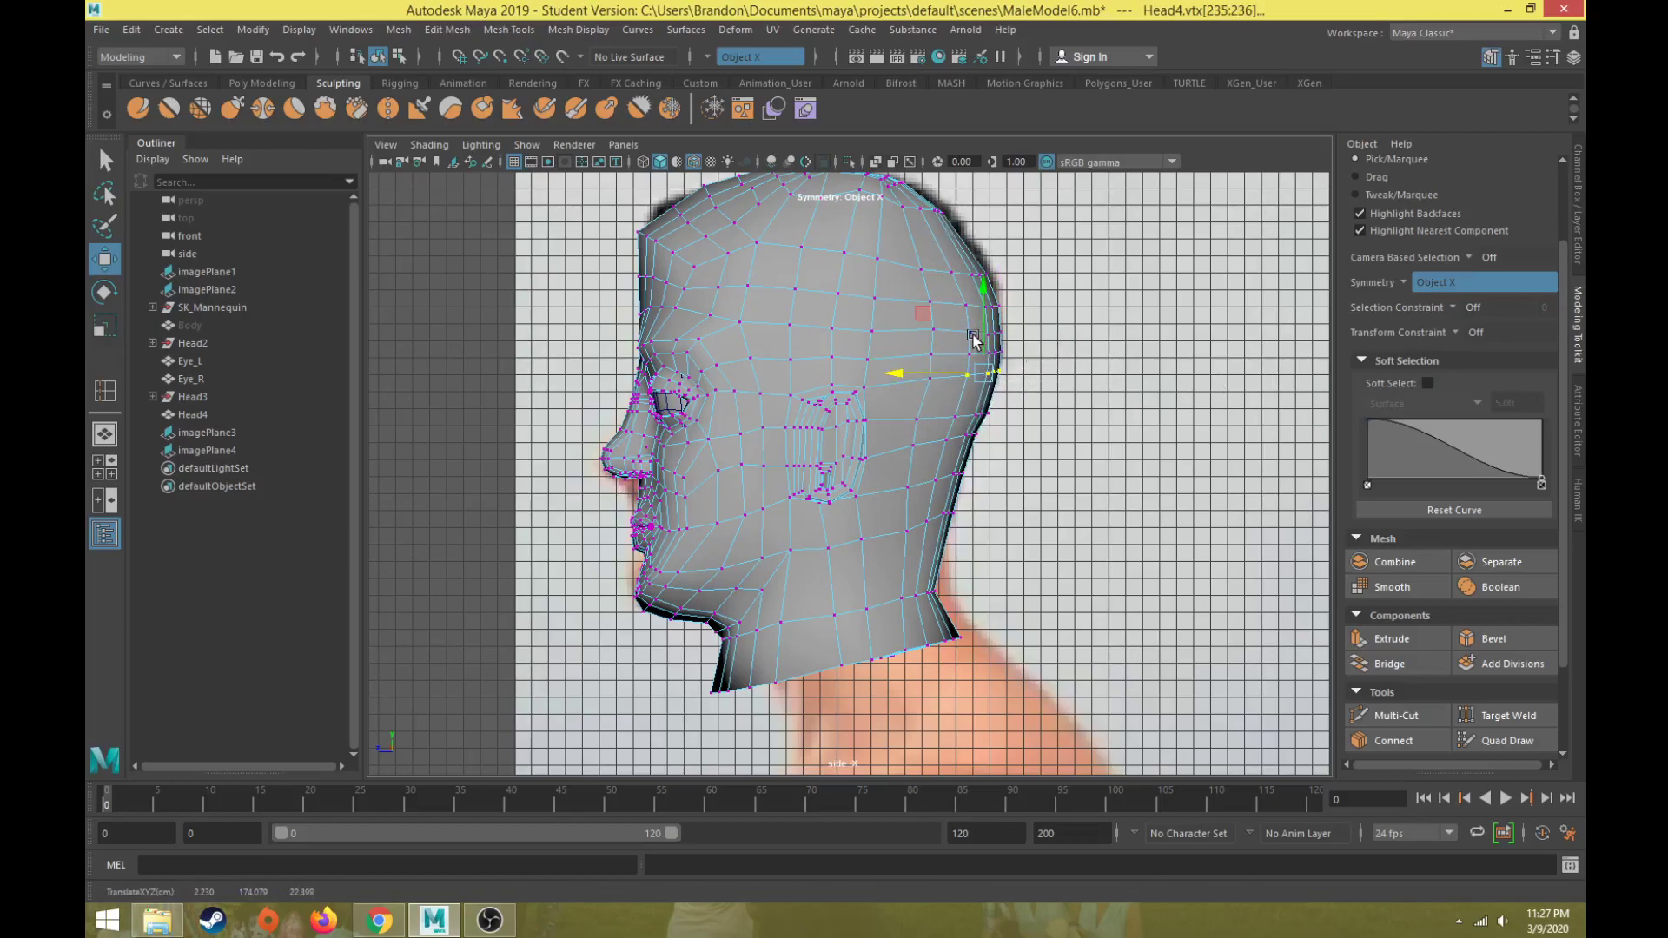
# - Move the row of vertices at the upper back of the skull toward the reference outline
pyautogui.scroll(1, 981, 338)
pyautogui.scroll(1, 1001, 346)
pyautogui.keyDown('alt'); pyautogui.moveTo(1004, 344); pyautogui.dragTo(1002, 423, button='middle'); pyautogui.keyUp('alt')
pyautogui.moveTo(1034, 349); pyautogui.dragTo(889, 398)
pyautogui.moveTo(883, 328); pyautogui.dragTo(875, 310)
pyautogui.keyDown('alt'); pyautogui.moveTo(862, 417); pyautogui.dragTo(870, 312, button='middle'); pyautogui.keyUp('alt')
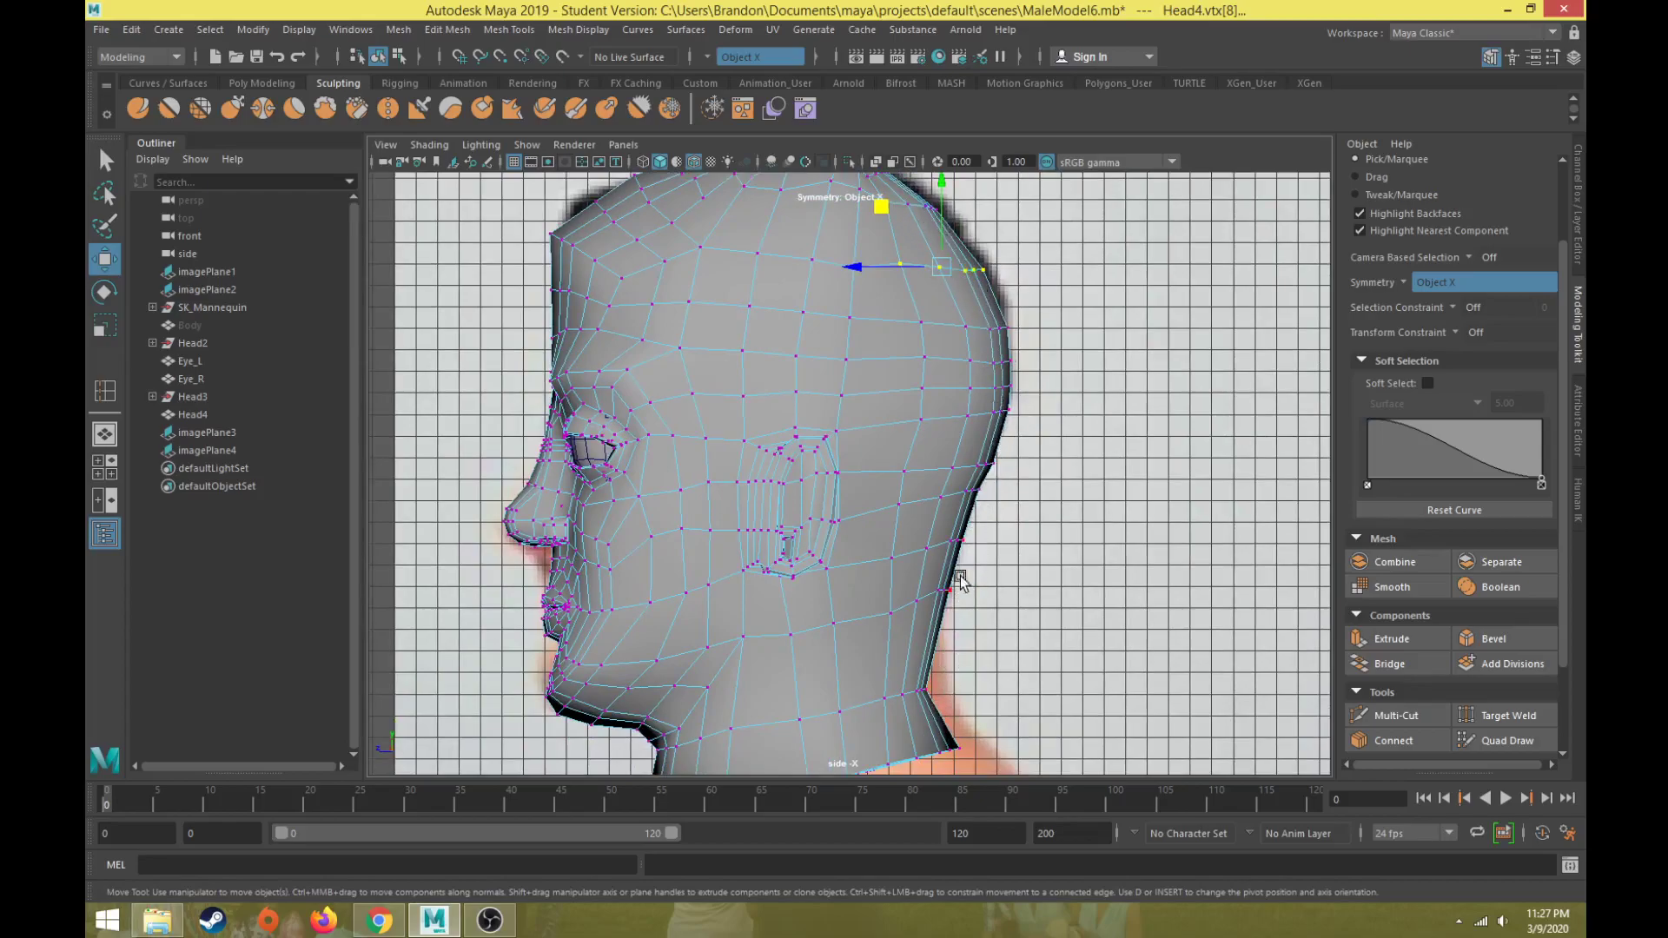
# - Reposition the vertices on the lower back of the head above the neck slightly downward to even out their spacing
pyautogui.click(880, 624)
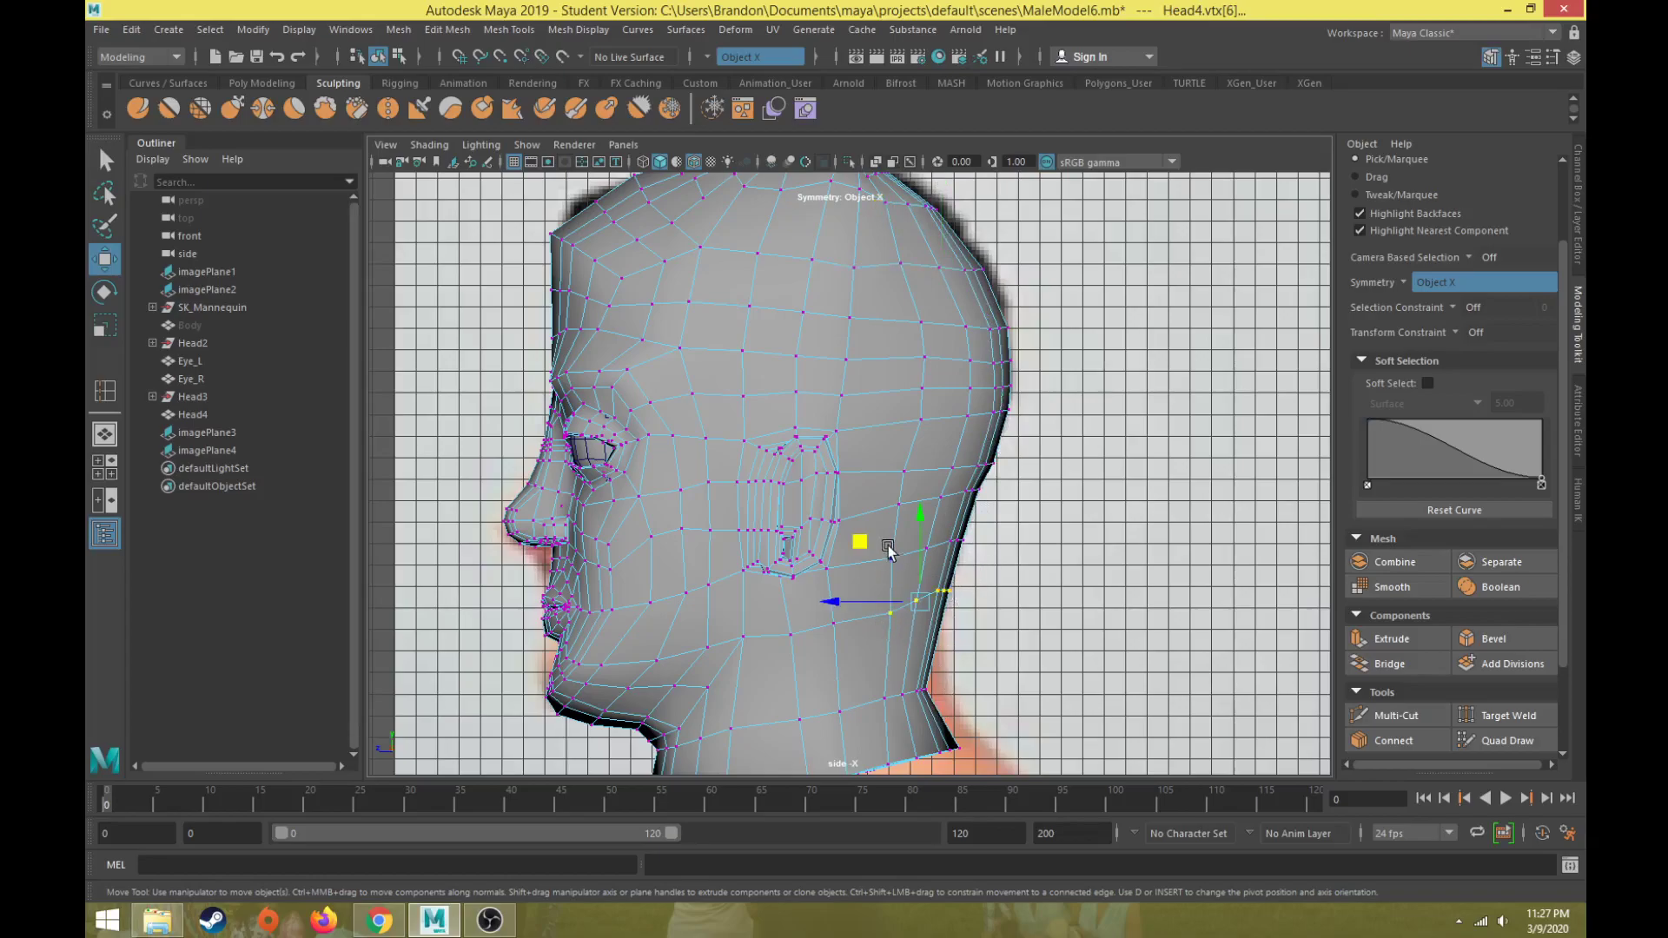
pyautogui.moveTo(953, 594); pyautogui.dragTo(900, 636)
pyautogui.moveTo(866, 553); pyautogui.dragTo(866, 573)
pyautogui.moveTo(866, 578); pyautogui.dragTo(883, 569, button='middle')
pyautogui.moveTo(883, 569); pyautogui.dragTo(884, 569)
pyautogui.moveTo(997, 528); pyautogui.dragTo(915, 561)
pyautogui.moveTo(892, 486); pyautogui.dragTo(893, 494)
pyautogui.moveTo(1013, 526); pyautogui.dragTo(938, 566)
pyautogui.moveTo(903, 492); pyautogui.dragTo(900, 500)
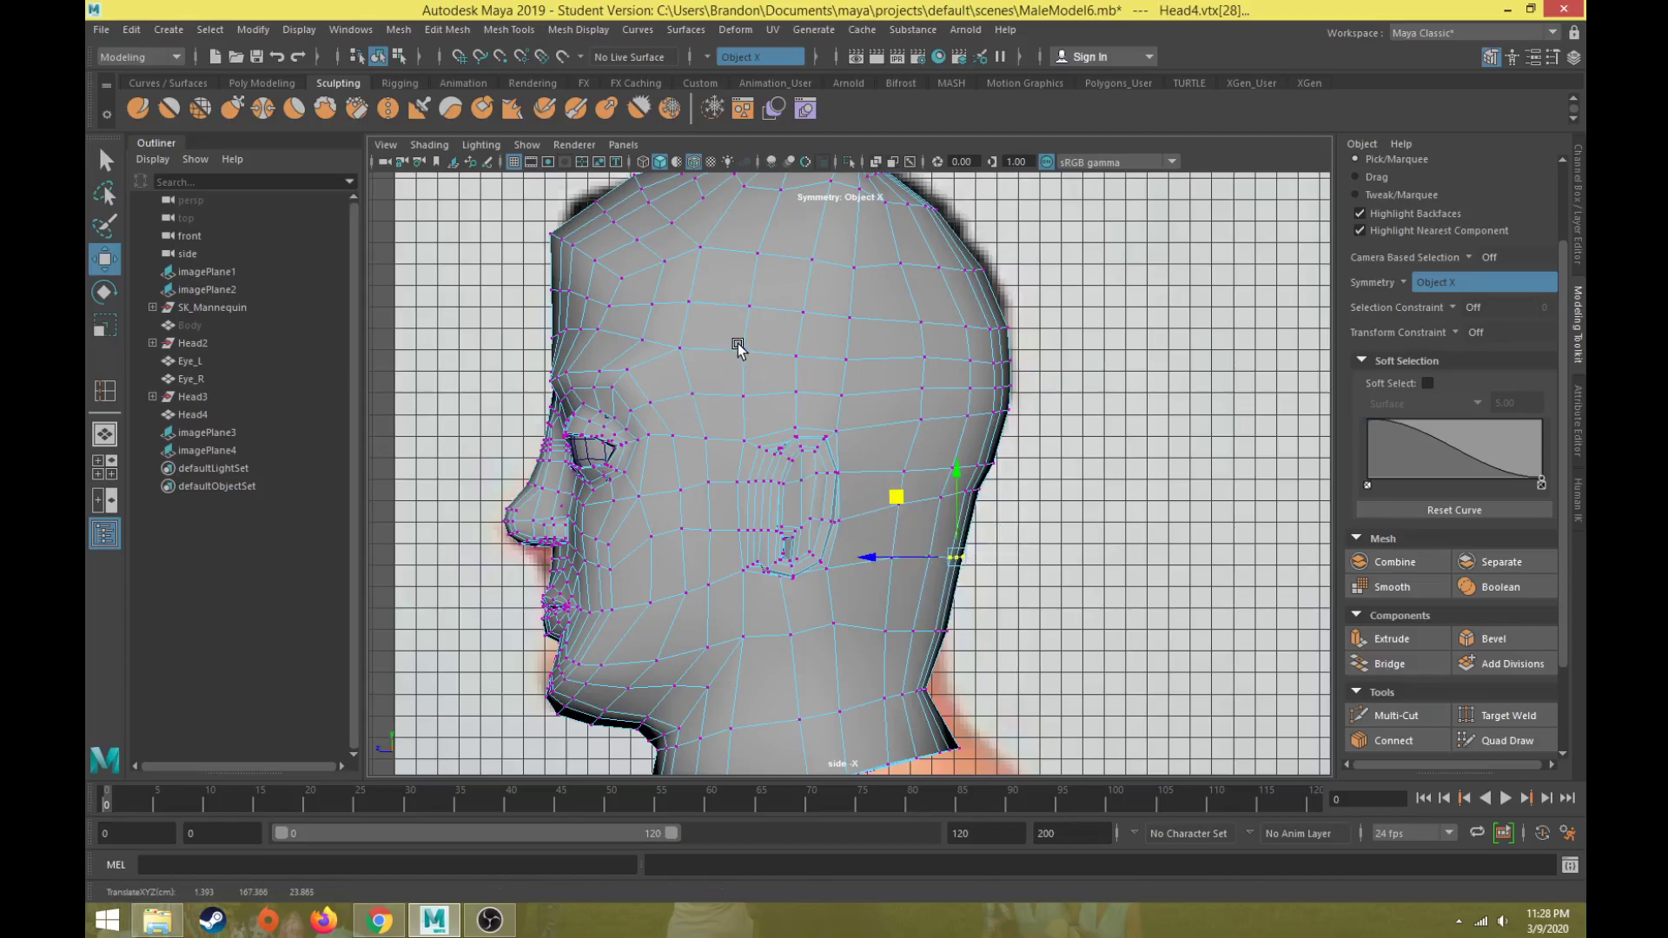
# - Move the vertices at the upper front corner of the forehead back toward the hairline
pyautogui.click(596, 262)
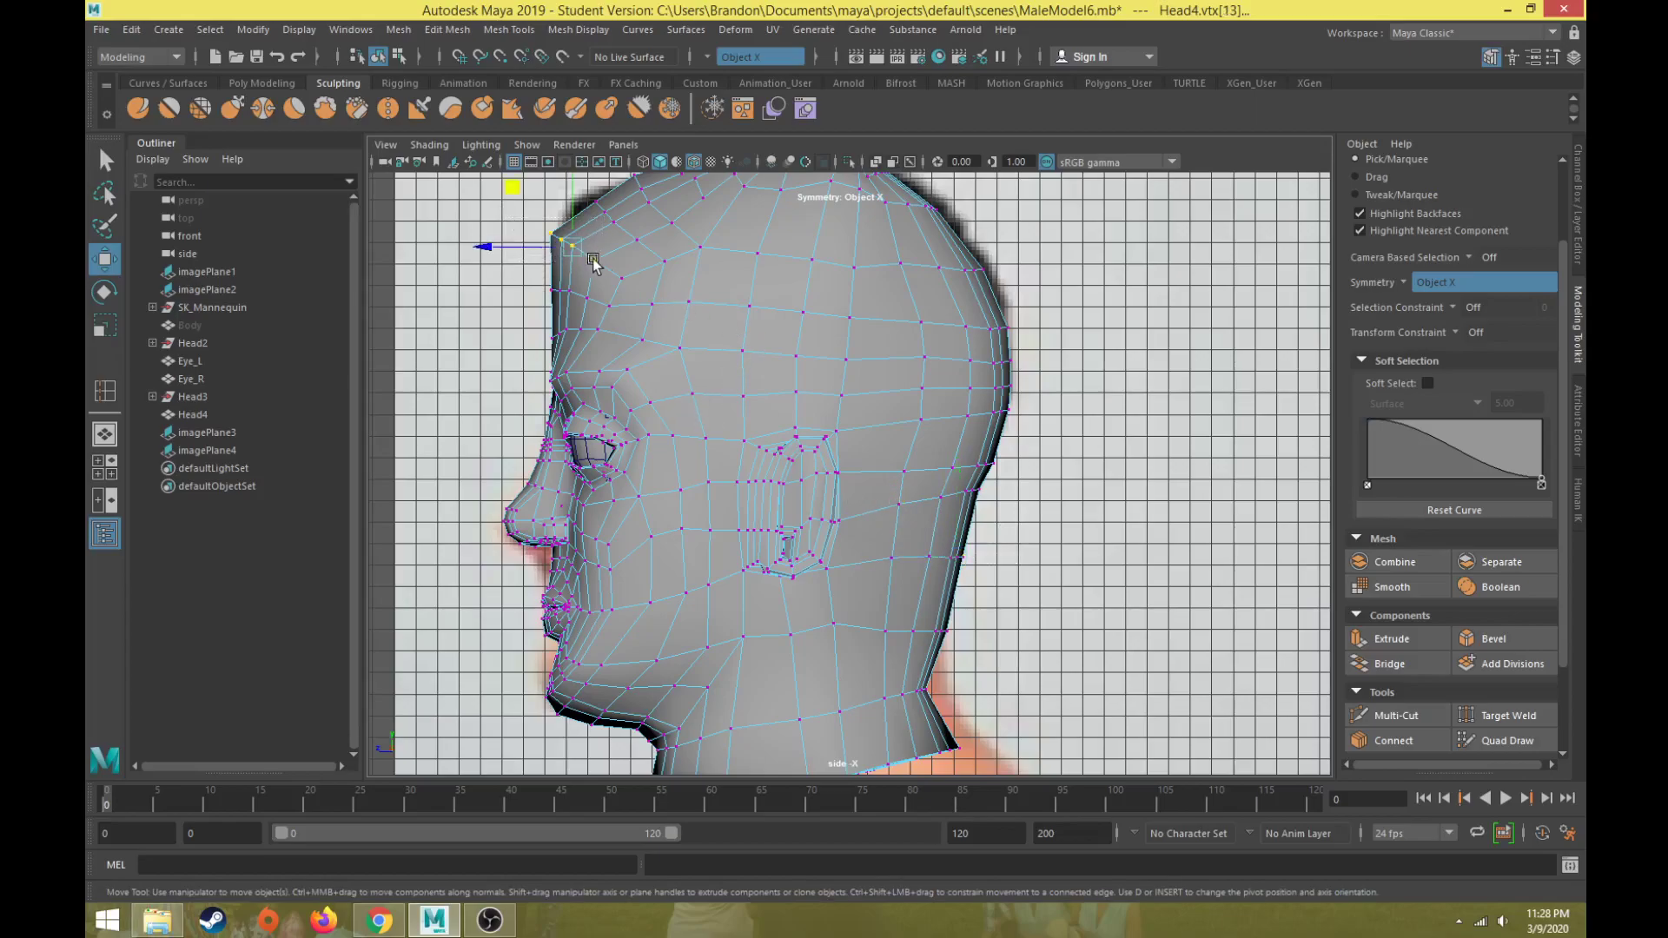
pyautogui.moveTo(517, 201); pyautogui.dragTo(532, 203)
pyautogui.keyDown('alt'); pyautogui.moveTo(532, 205); pyautogui.dragTo(536, 227, button='middle'); pyautogui.keyUp('alt')
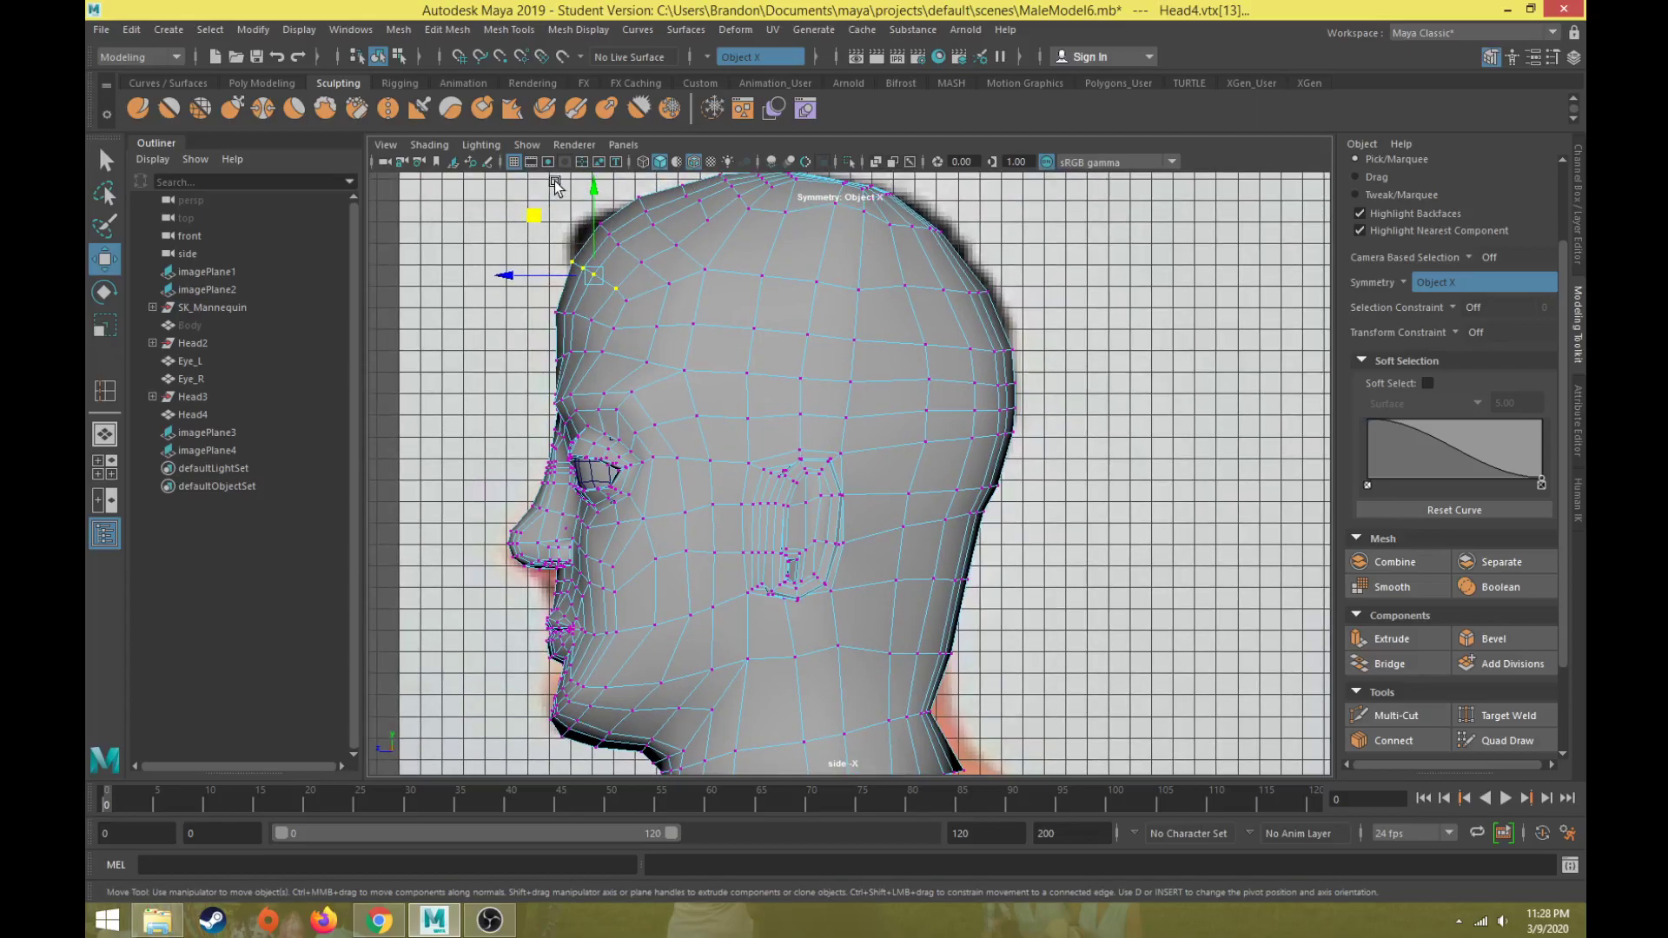
# - Lower the group of upper forehead vertices slightly and compare the mesh with the side reference in wireframe display
pyautogui.moveTo(616, 252); pyautogui.dragTo(660, 247)
pyautogui.keyDown('shift'); pyautogui.moveTo(547, 253); pyautogui.dragTo(599, 281); pyautogui.keyUp('shift')
pyautogui.keyDown('alt'); pyautogui.moveTo(663, 274); pyautogui.dragTo(670, 399, button='middle'); pyautogui.keyUp('alt')
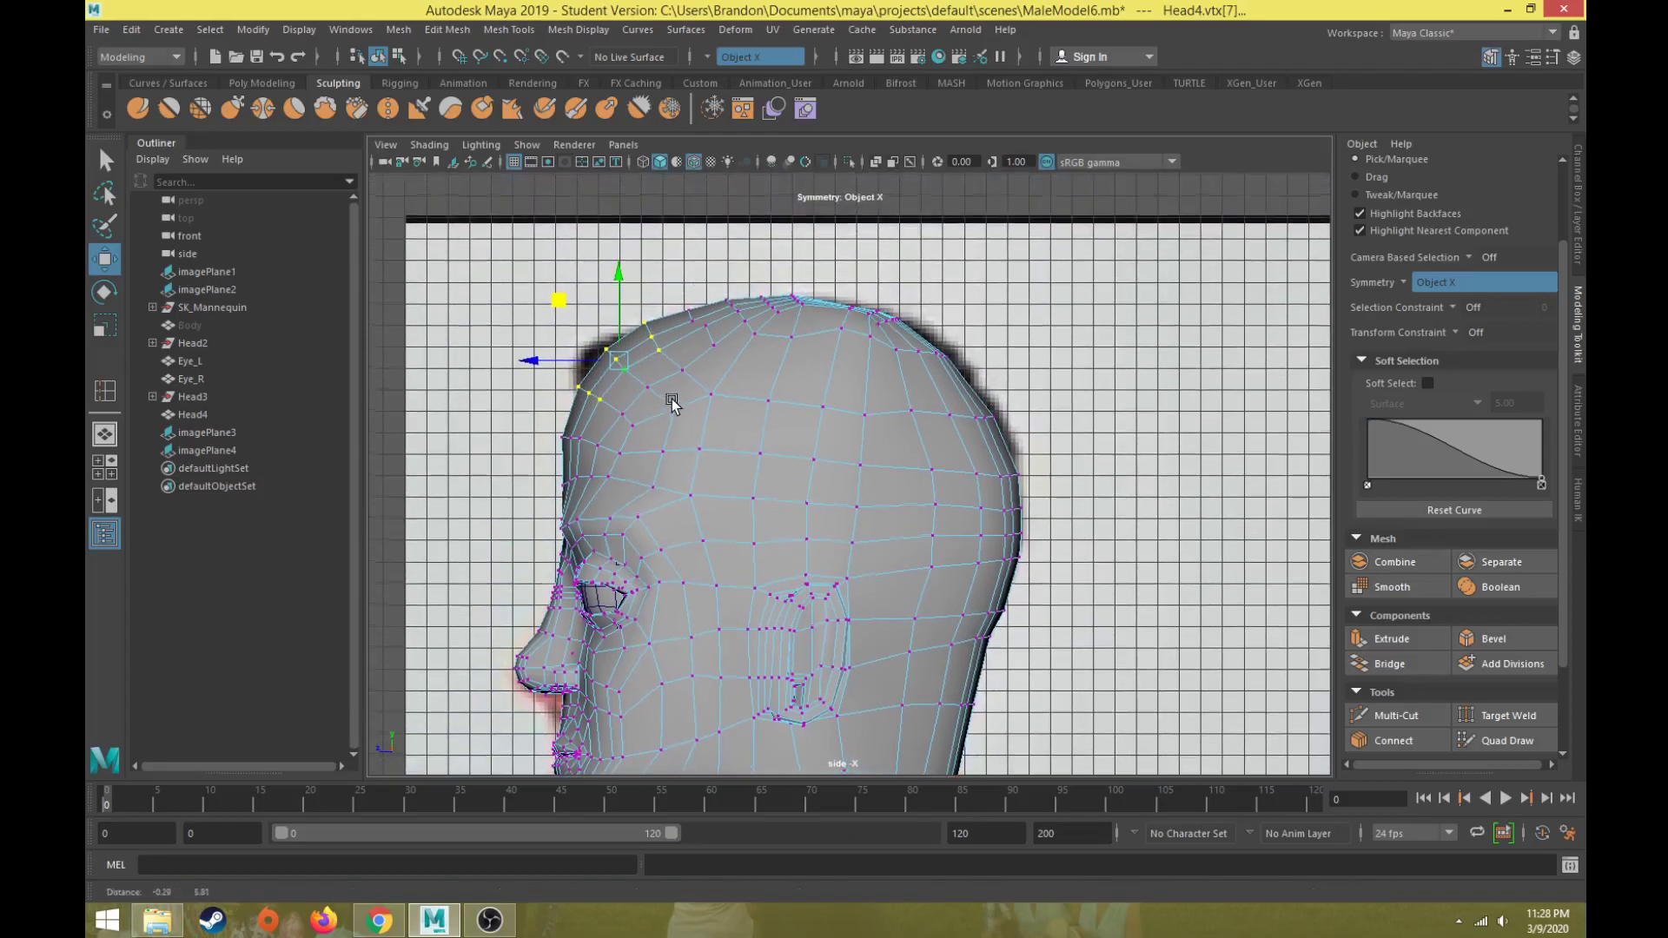
pyautogui.moveTo(562, 299); pyautogui.dragTo(560, 310, button='middle')
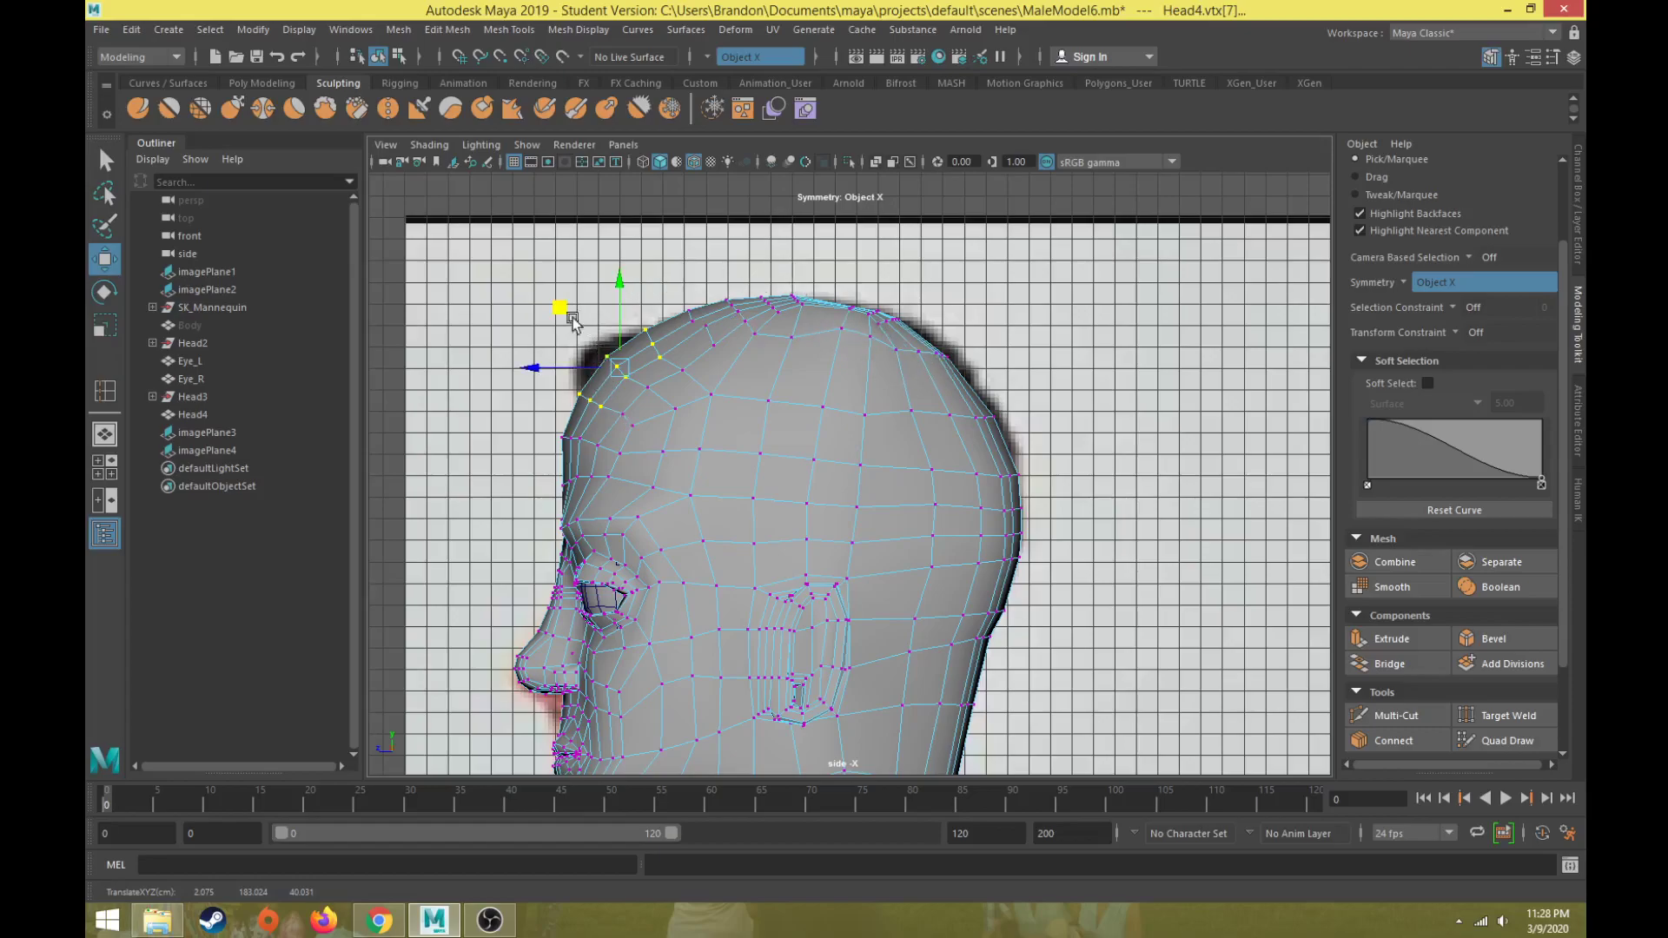
pyautogui.keyDown('alt'); pyautogui.moveTo(721, 408); pyautogui.dragTo(755, 338, button='middle'); pyautogui.keyUp('alt')
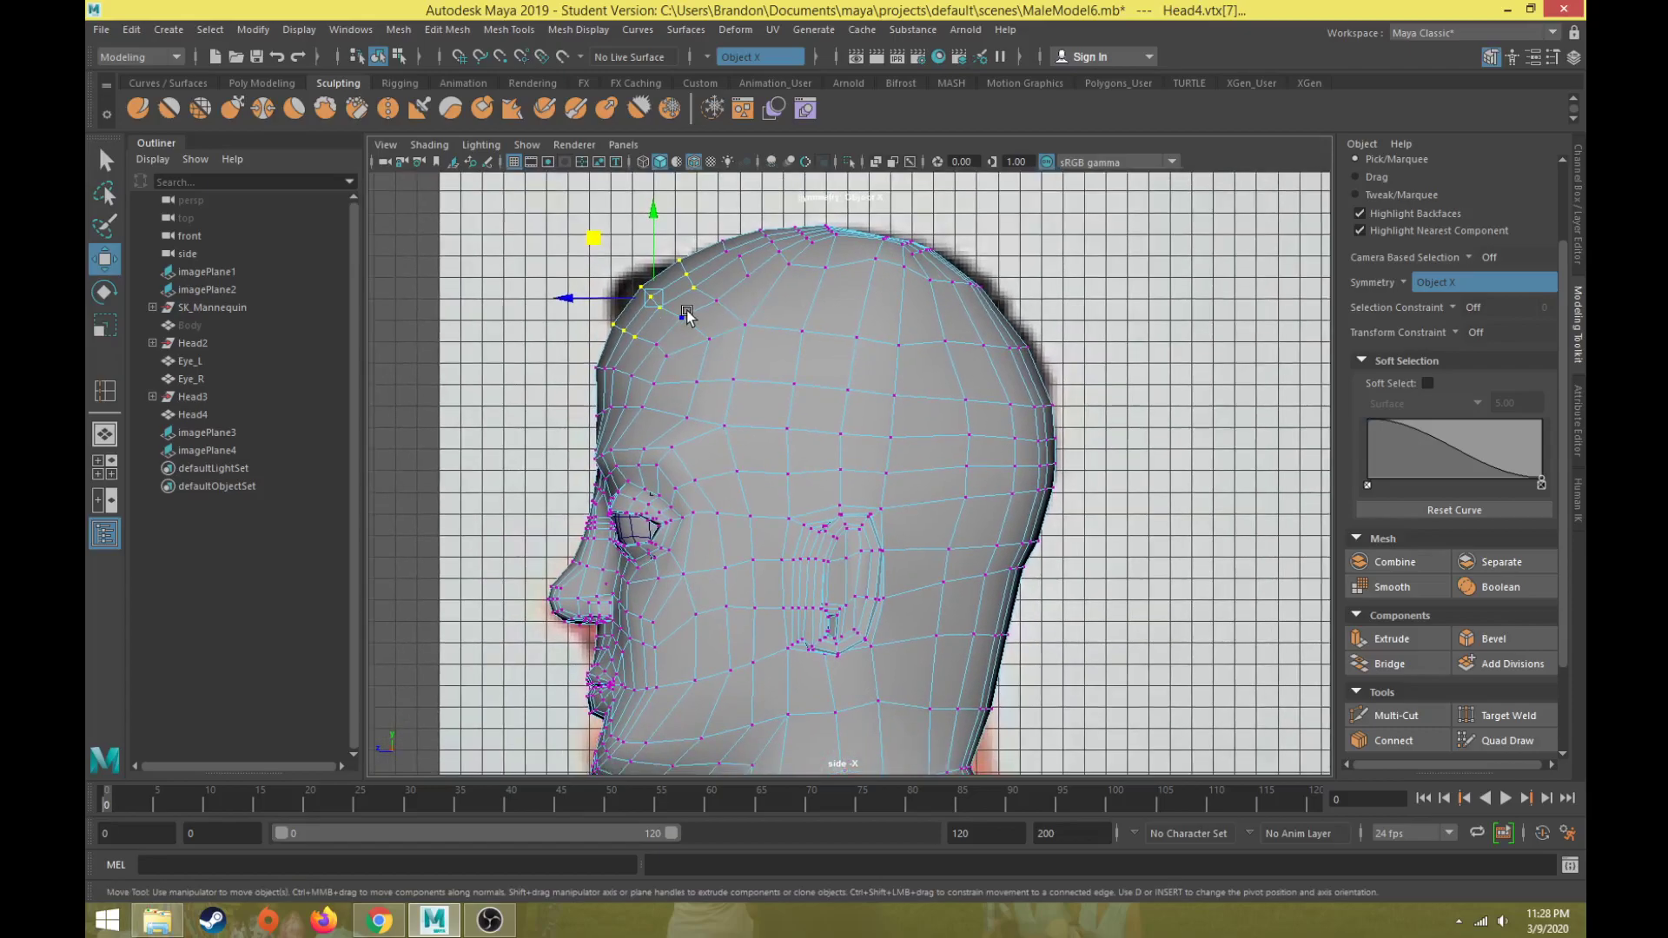
pyautogui.press('4')
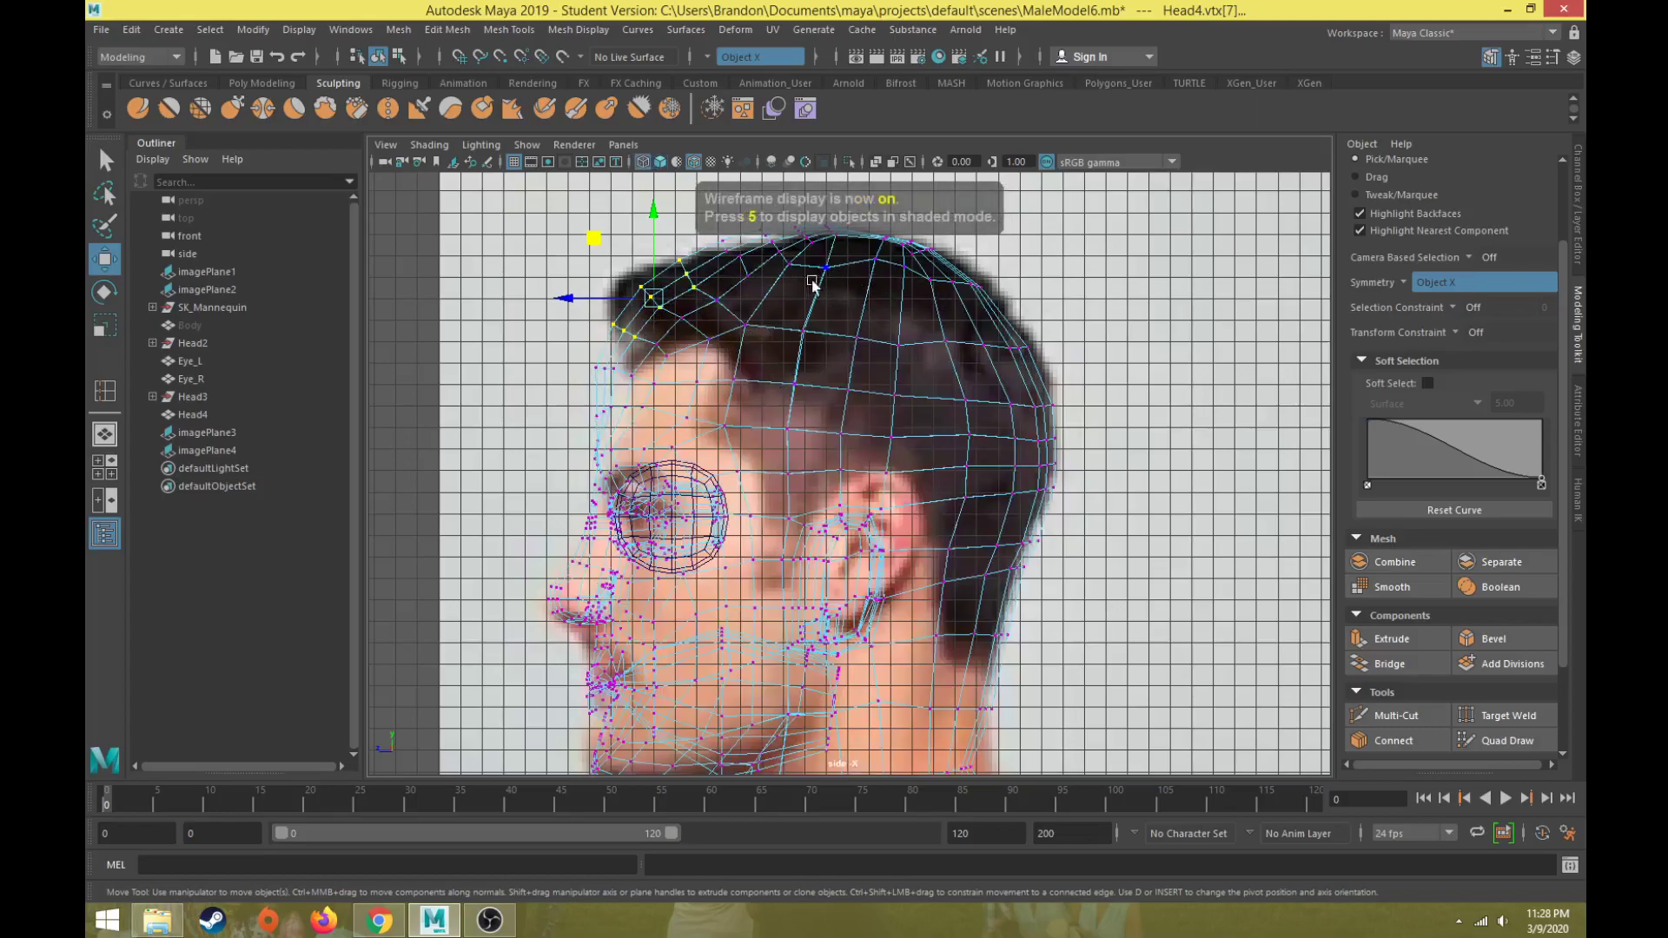
pyautogui.press('5')
pyautogui.scroll(-2, 830, 400)
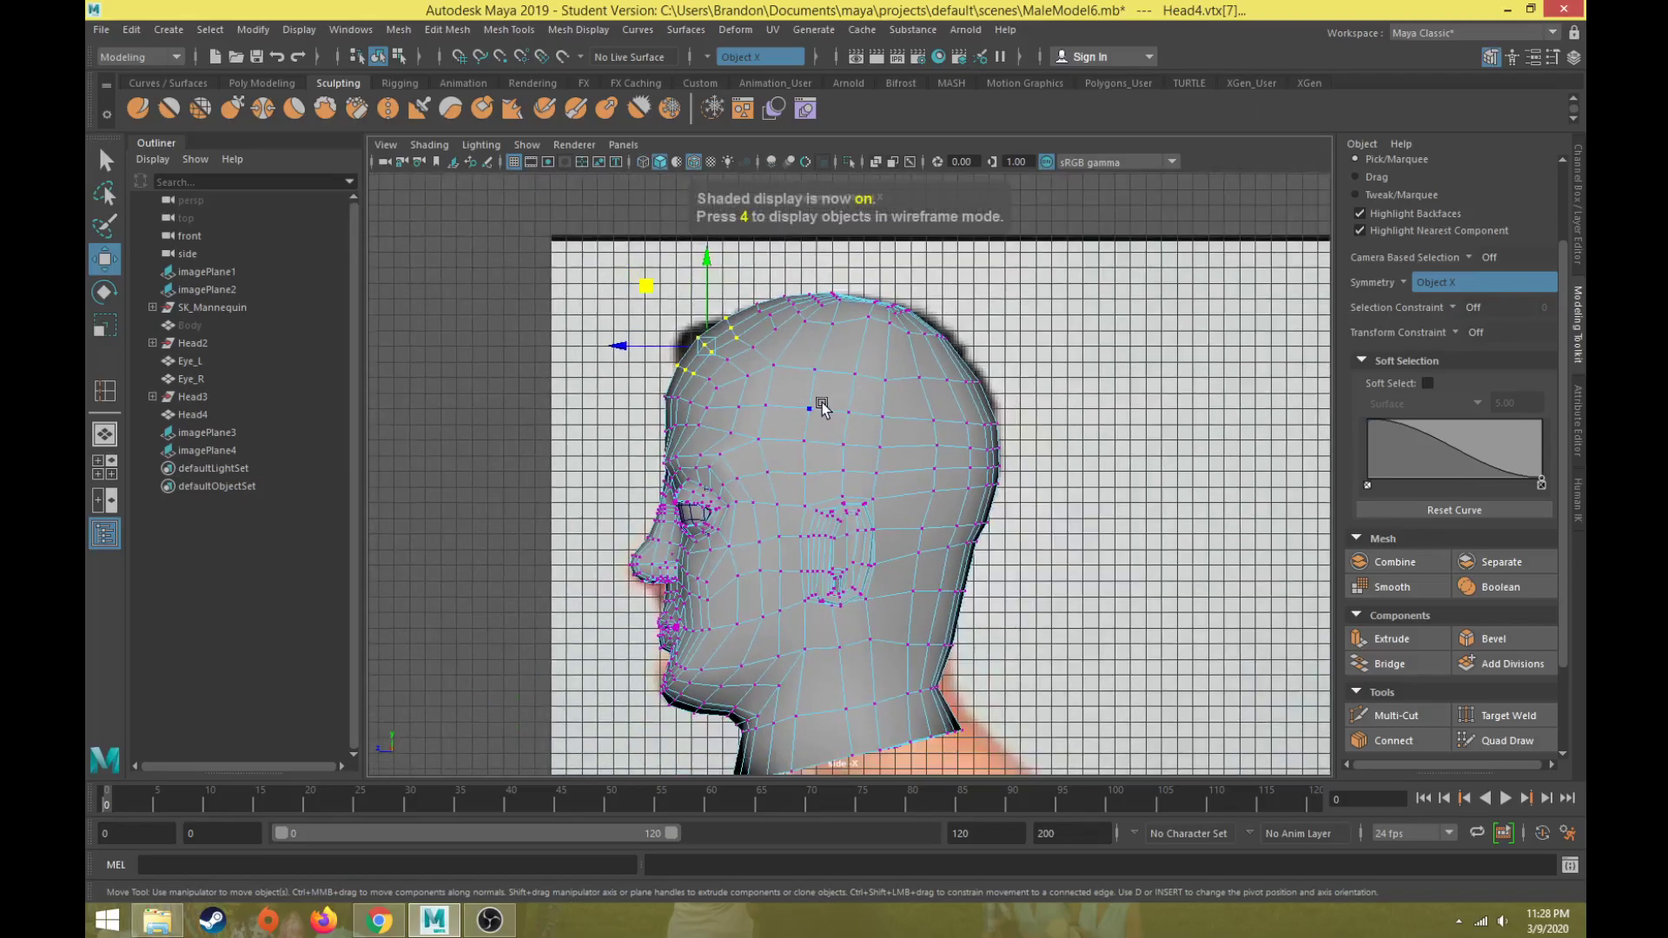
# - In the perspective view, turn on Soft Select and adjust the edges along the back and crown of the skull
pyautogui.press('space')
pyautogui.press('space')
pyautogui.moveTo(926, 371)
pyautogui.keyDown('alt'); pyautogui.mouseDown()
pyautogui.moveTo(888, 444)
pyautogui.moveTo(879, 533)
pyautogui.moveTo(800, 482)
pyautogui.moveTo(849, 483)
pyautogui.mouseUp(); pyautogui.keyUp('alt')
pyautogui.moveTo(783, 407); pyautogui.dragTo(785, 363, button='right')
pyautogui.keyDown('alt'); pyautogui.moveTo(792, 435); pyautogui.dragTo(770, 595); pyautogui.keyUp('alt')
pyautogui.keyDown('shift'); pyautogui.doubleClick(781, 590); pyautogui.keyUp('shift')
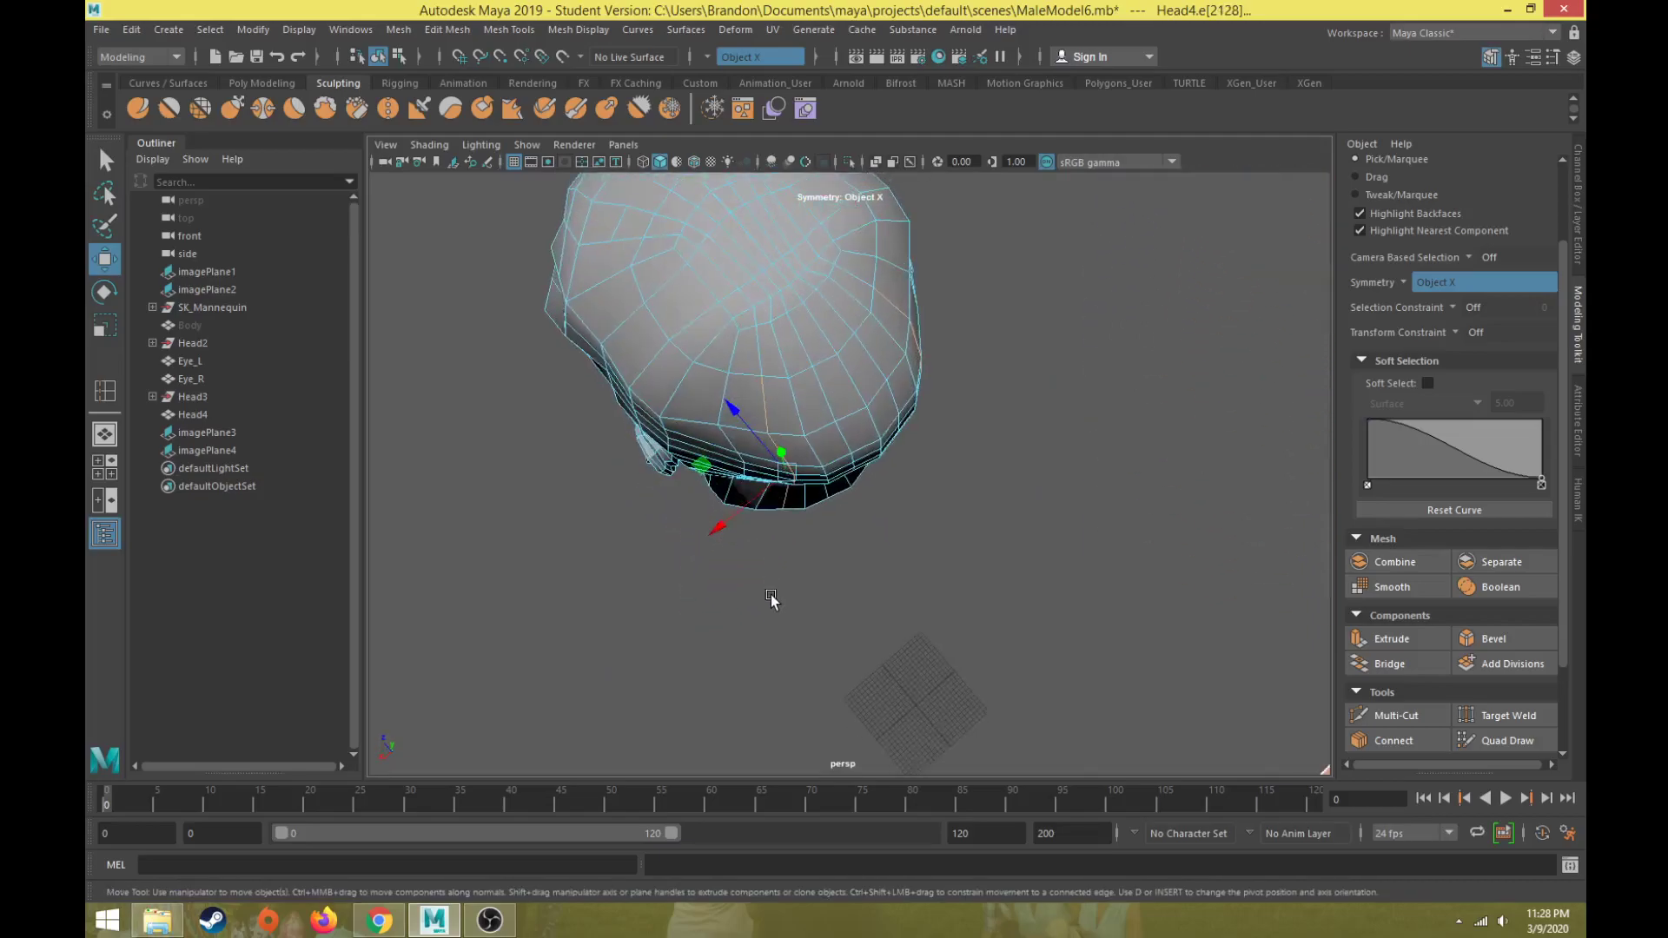
pyautogui.click(1427, 384)
pyautogui.keyDown('alt'); pyautogui.moveTo(825, 521); pyautogui.dragTo(834, 477); pyautogui.keyUp('alt')
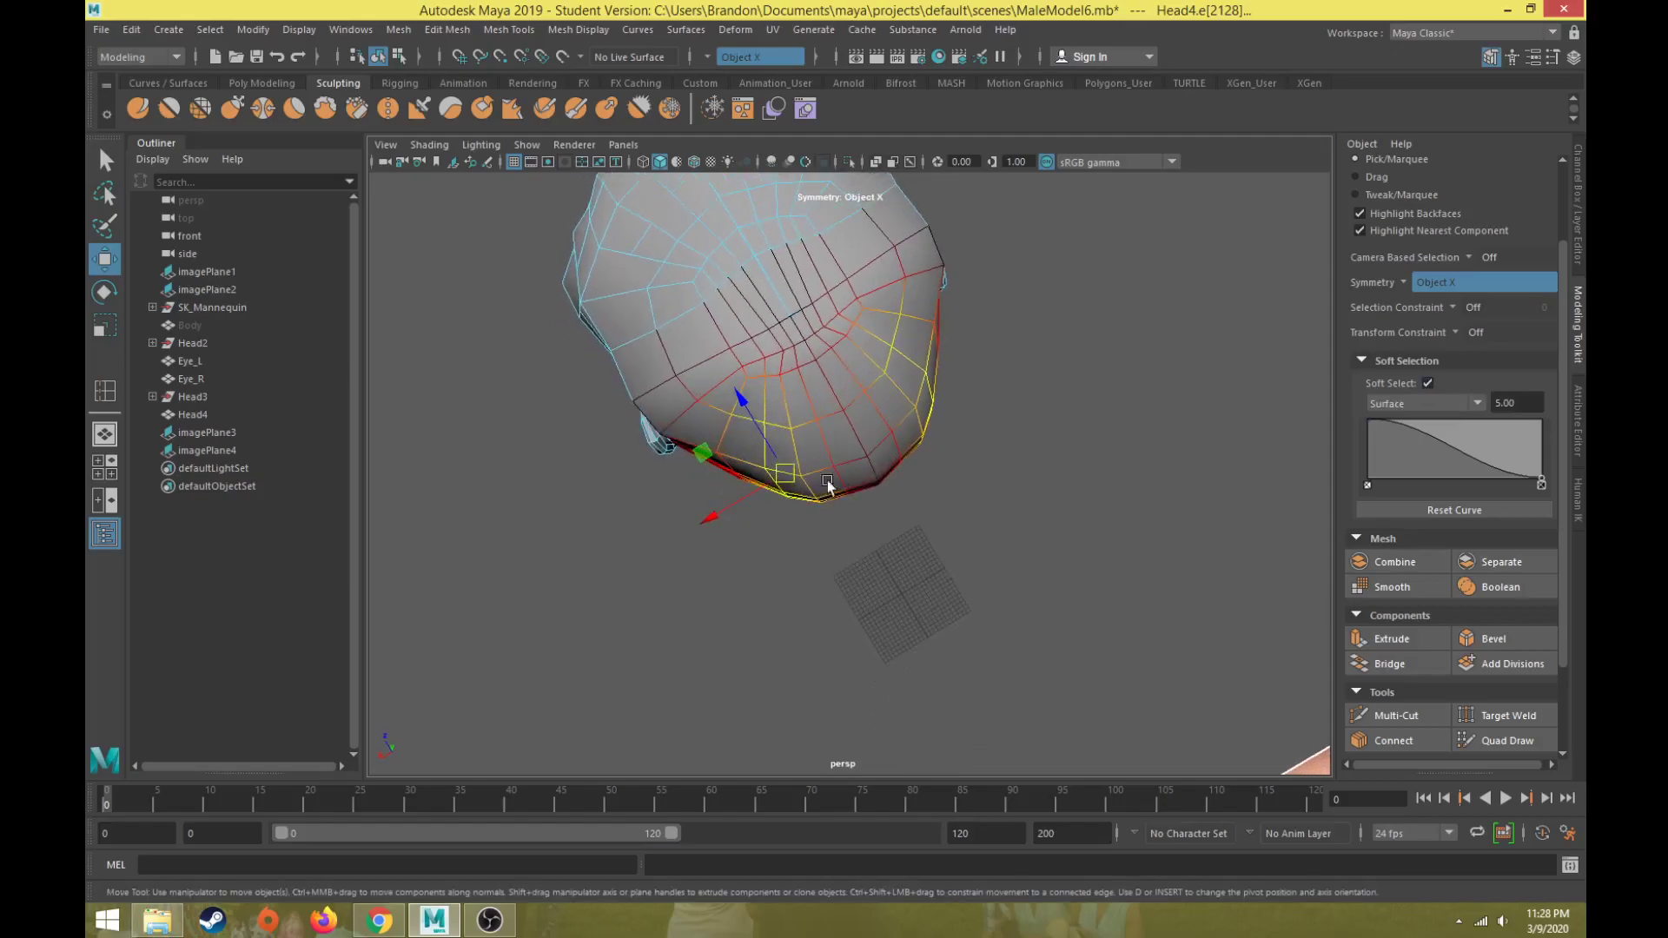
pyautogui.moveTo(701, 452); pyautogui.dragTo(753, 266)
pyautogui.click(749, 217)
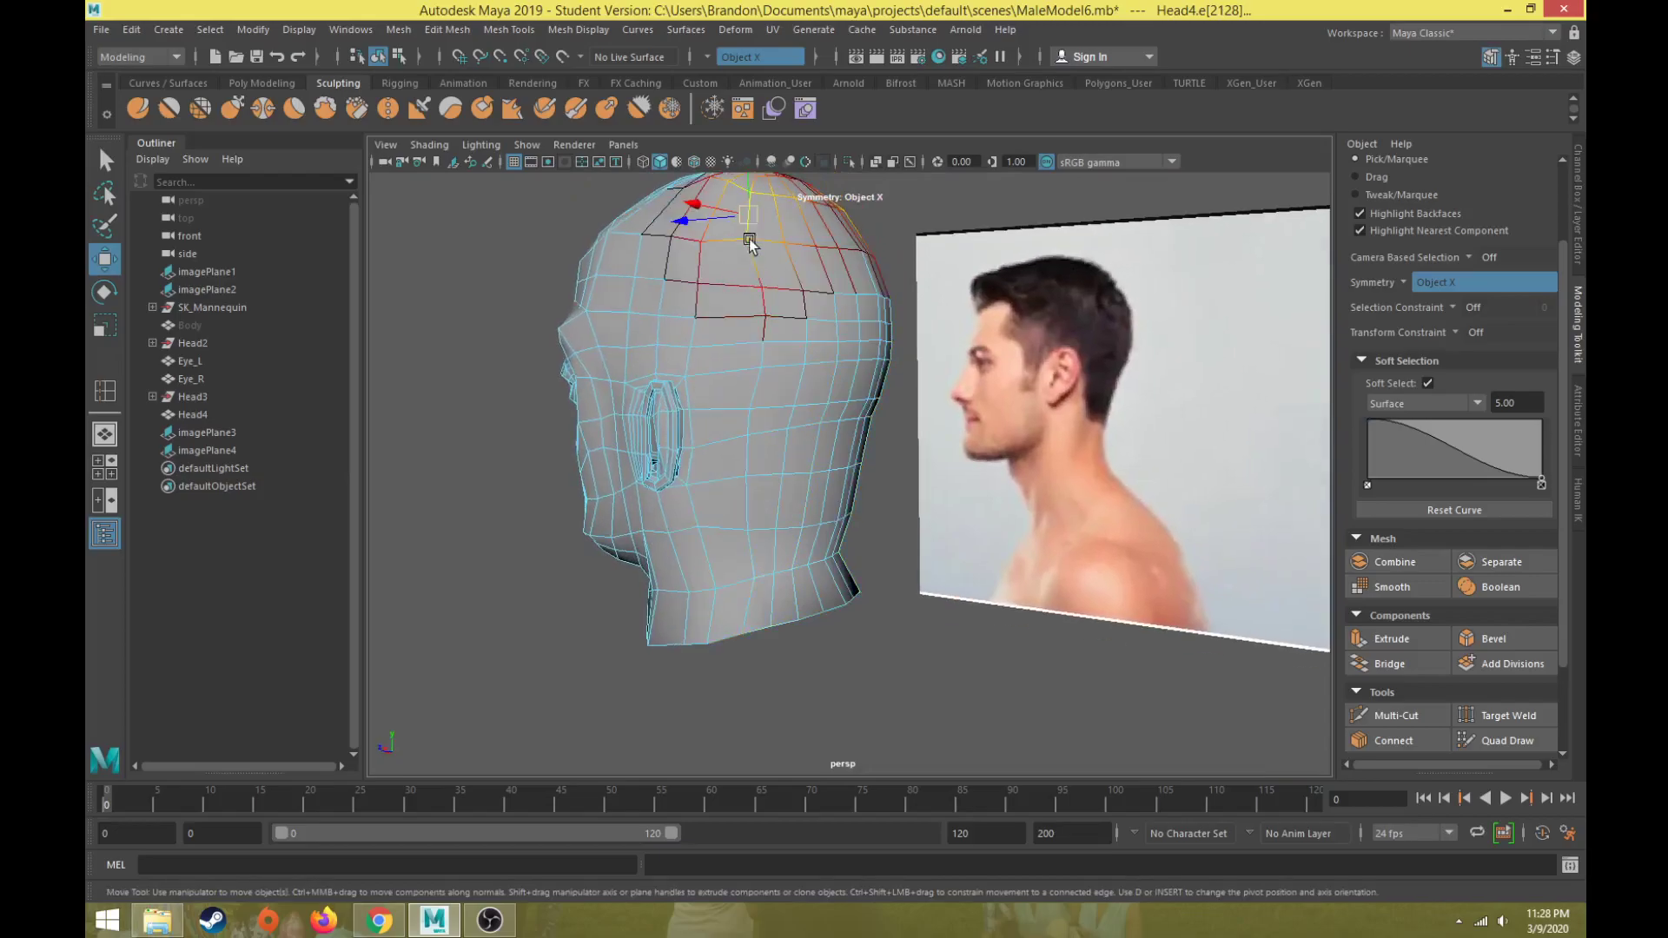
pyautogui.click(747, 619)
# - Return the head to object mode and start relaxing its surface with the Relax sculpting tool
pyautogui.keyDown('alt'); pyautogui.moveTo(730, 440); pyautogui.dragTo(701, 567); pyautogui.keyUp('alt')
pyautogui.keyDown('alt'); pyautogui.moveTo(810, 477); pyautogui.dragTo(603, 358); pyautogui.keyUp('alt')
pyautogui.scroll(-4, 710, 379)
pyautogui.rightClick(735, 311)
pyautogui.moveTo(734, 311); pyautogui.dragTo(739, 310, button='right')
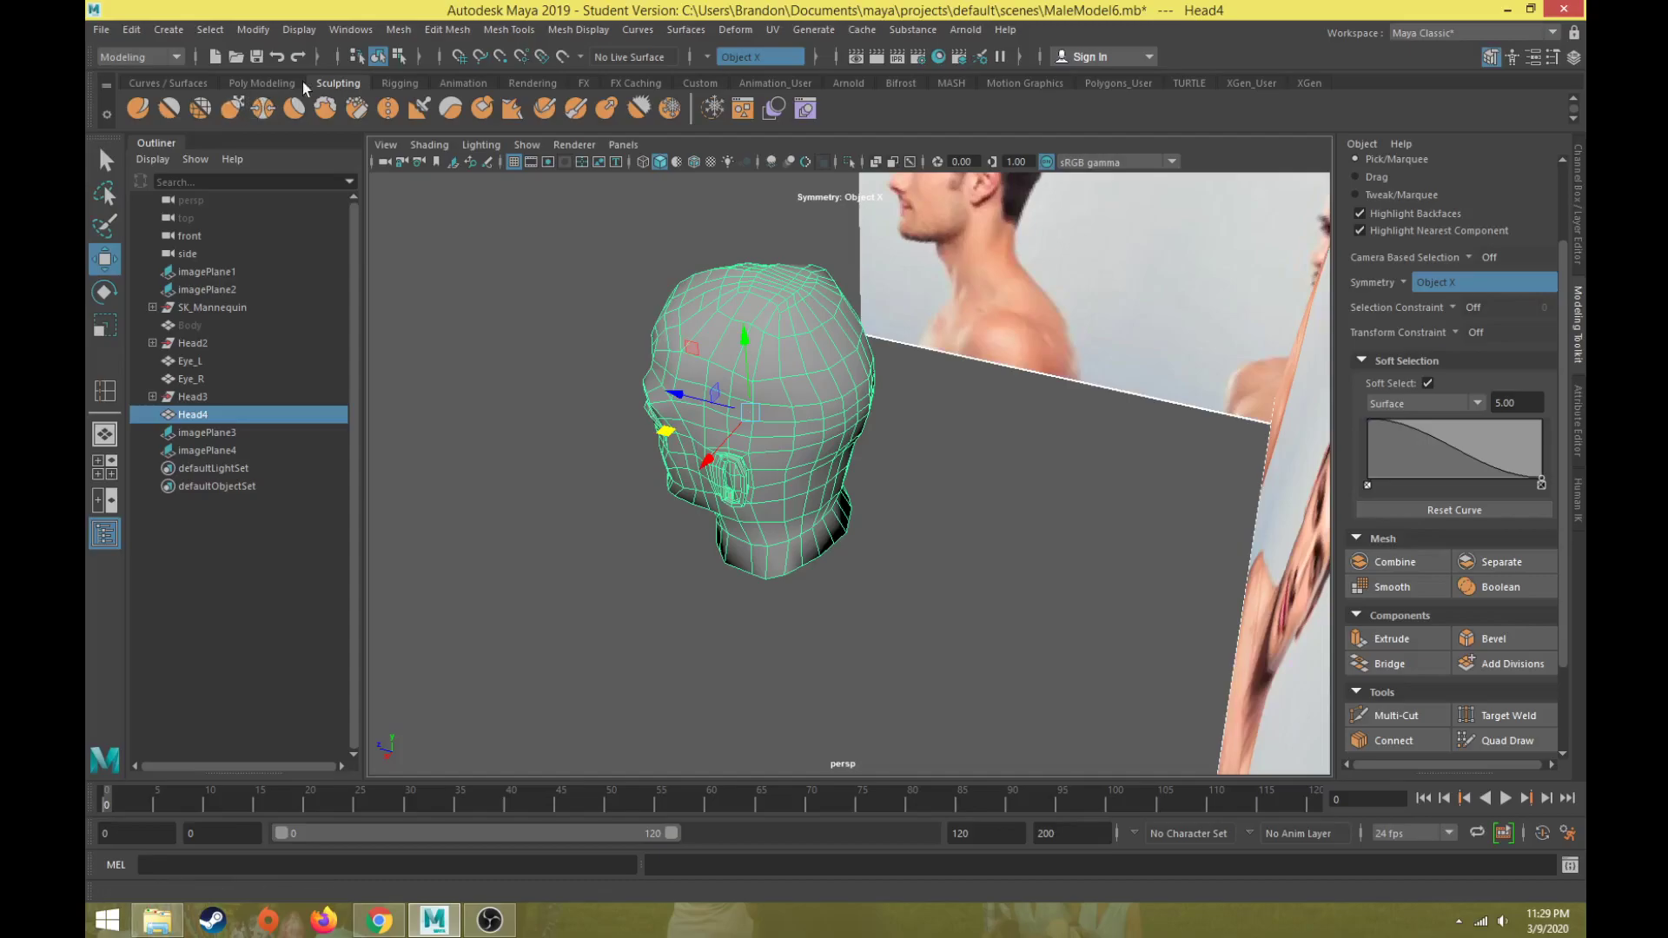
pyautogui.click(201, 108)
pyautogui.moveTo(785, 390)
pyautogui.mouseDown()
pyautogui.moveTo(803, 377)
pyautogui.moveTo(763, 383)
pyautogui.moveTo(811, 361)
pyautogui.mouseUp()
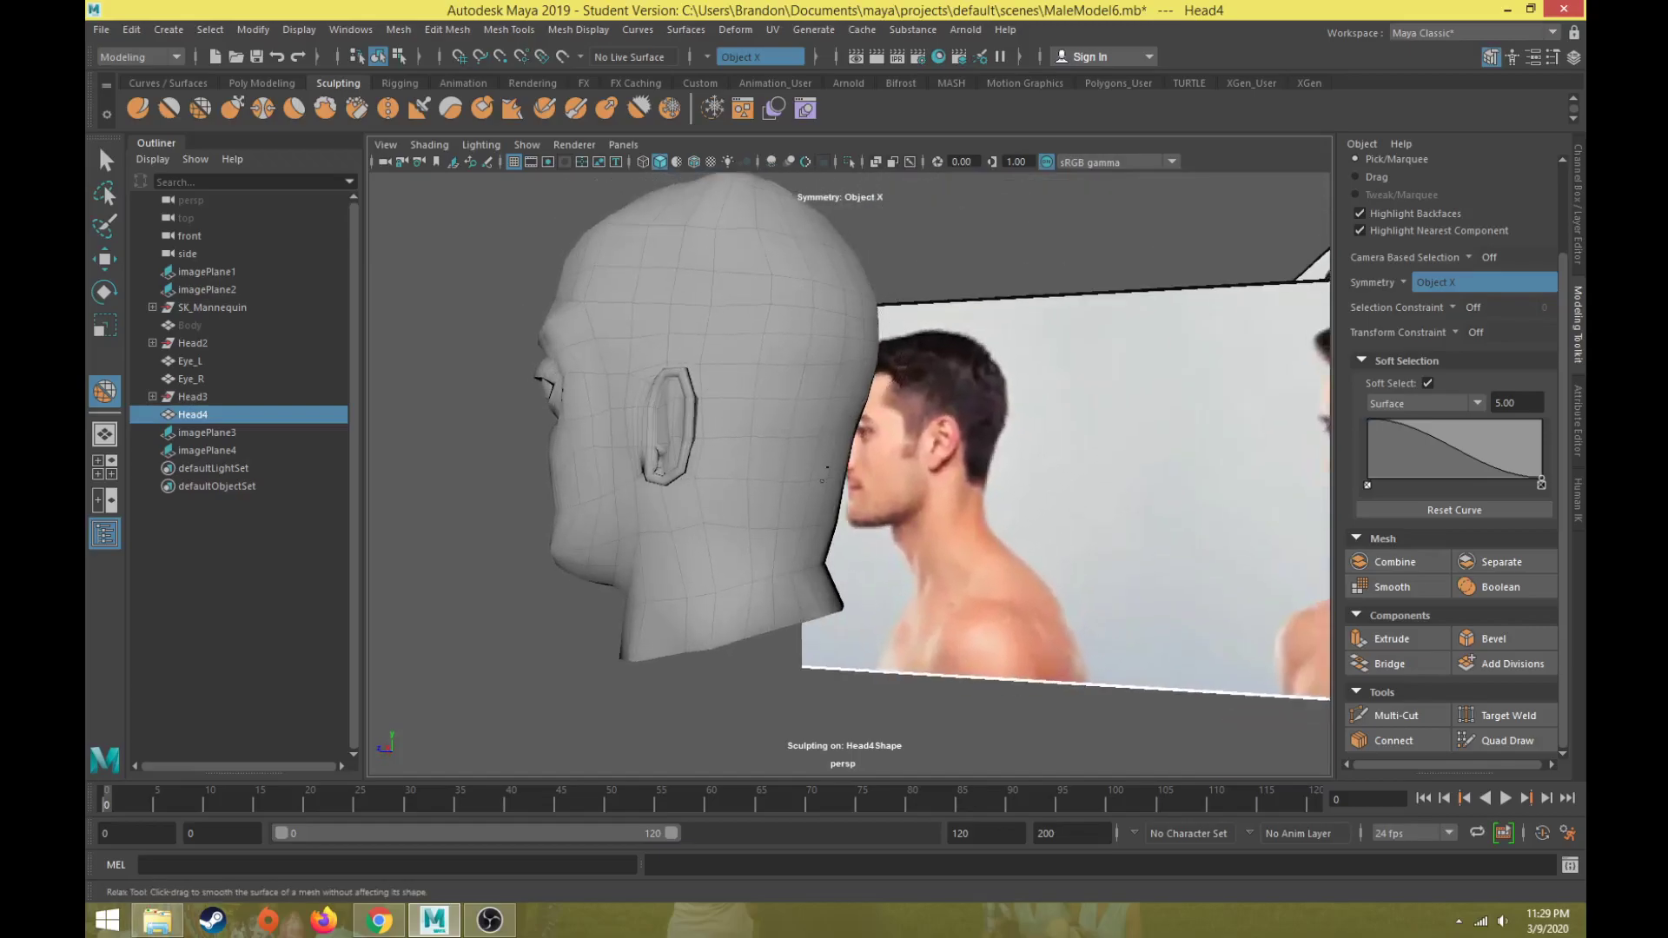
# - Relax the surface around the back, side and crown of the skull, and undo the last sculpt stroke
pyautogui.keyDown('alt'); pyautogui.moveTo(836, 395); pyautogui.dragTo(756, 438); pyautogui.keyUp('alt')
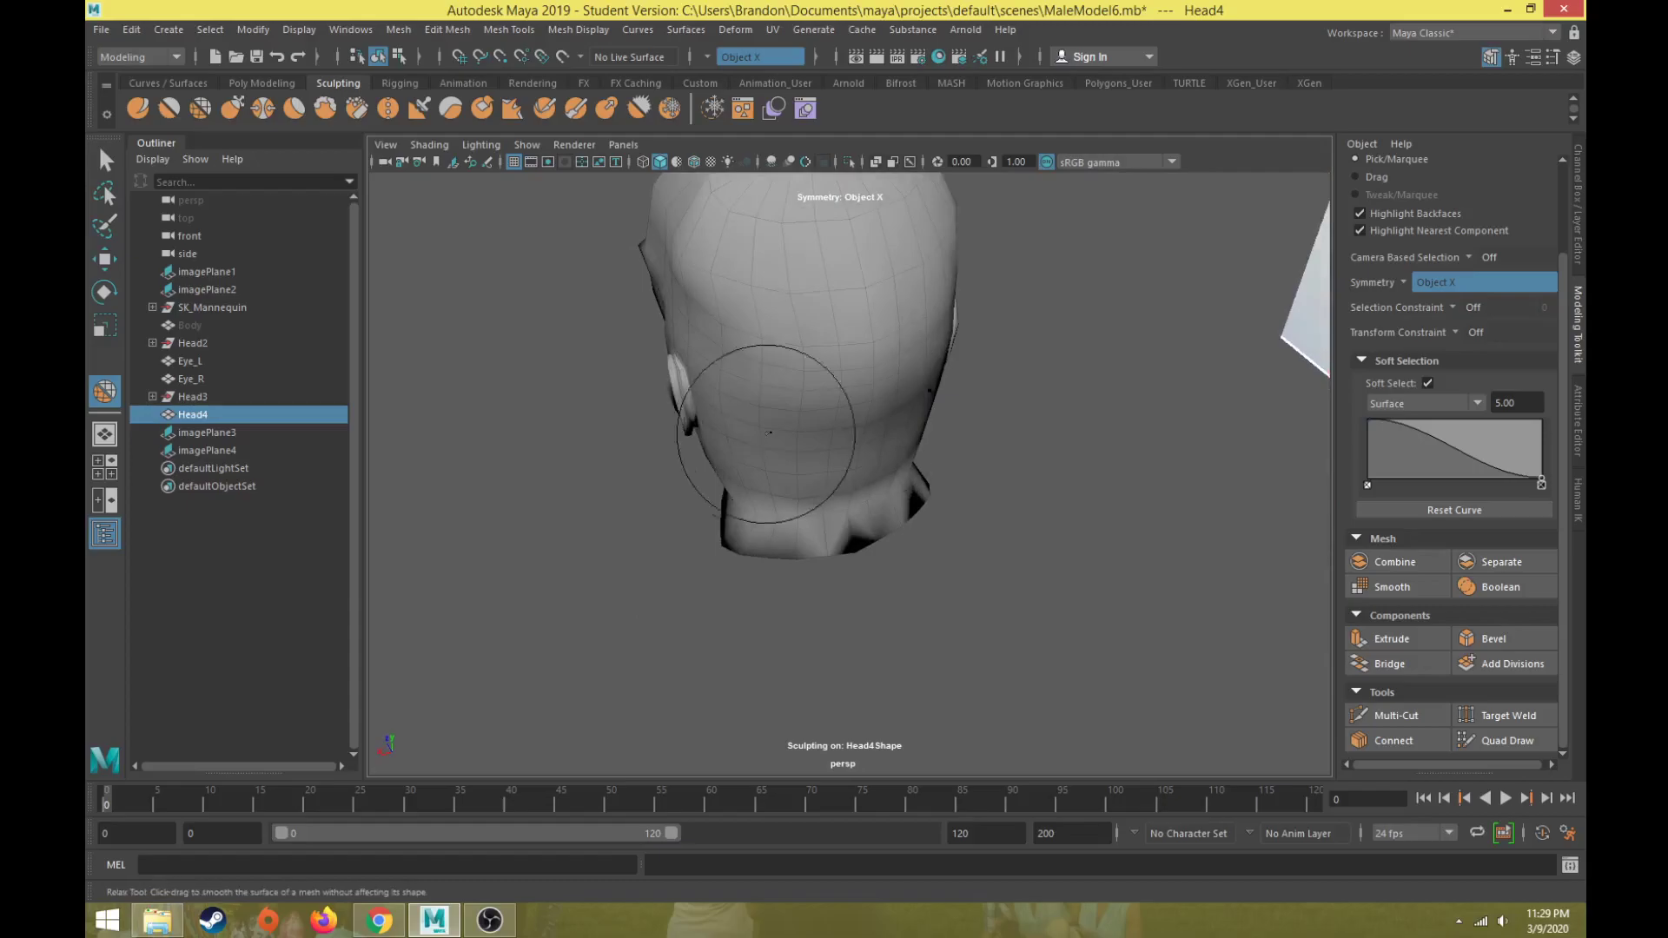
pyautogui.keyDown('alt'); pyautogui.moveTo(835, 501); pyautogui.dragTo(802, 384); pyautogui.keyUp('alt')
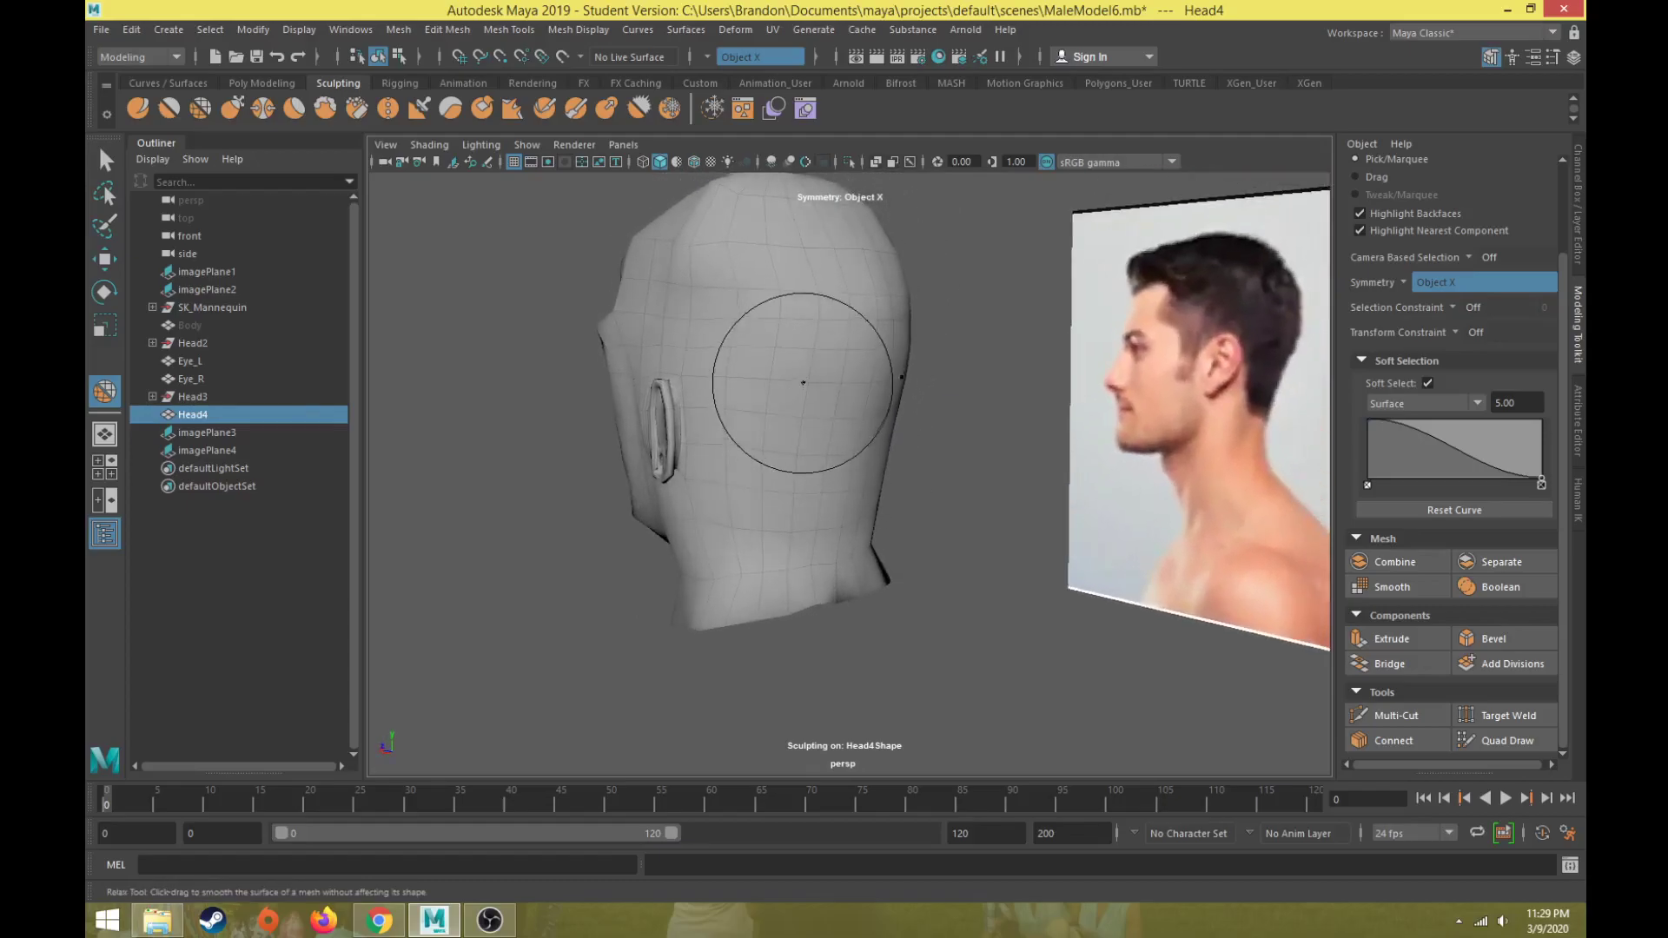
pyautogui.keyDown('alt'); pyautogui.moveTo(839, 262); pyautogui.dragTo(811, 438); pyautogui.keyUp('alt')
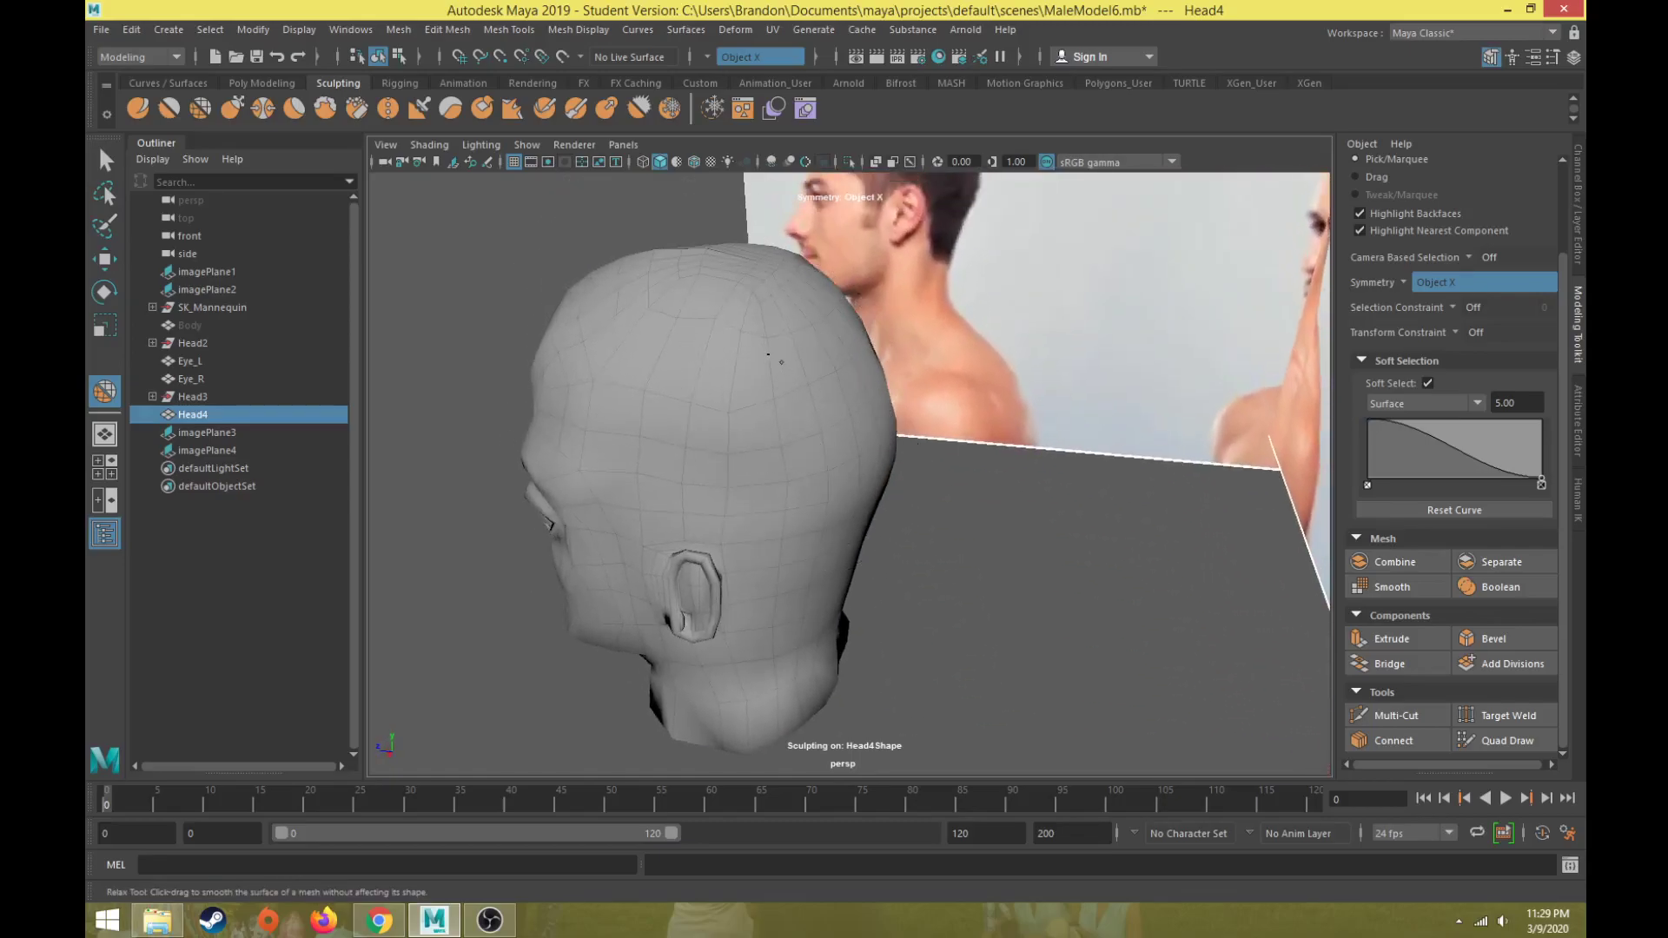
pyautogui.keyDown('alt'); pyautogui.moveTo(744, 323); pyautogui.dragTo(803, 229); pyautogui.keyUp('alt')
pyautogui.keyDown('alt'); pyautogui.moveTo(731, 344); pyautogui.dragTo(840, 462); pyautogui.keyUp('alt')
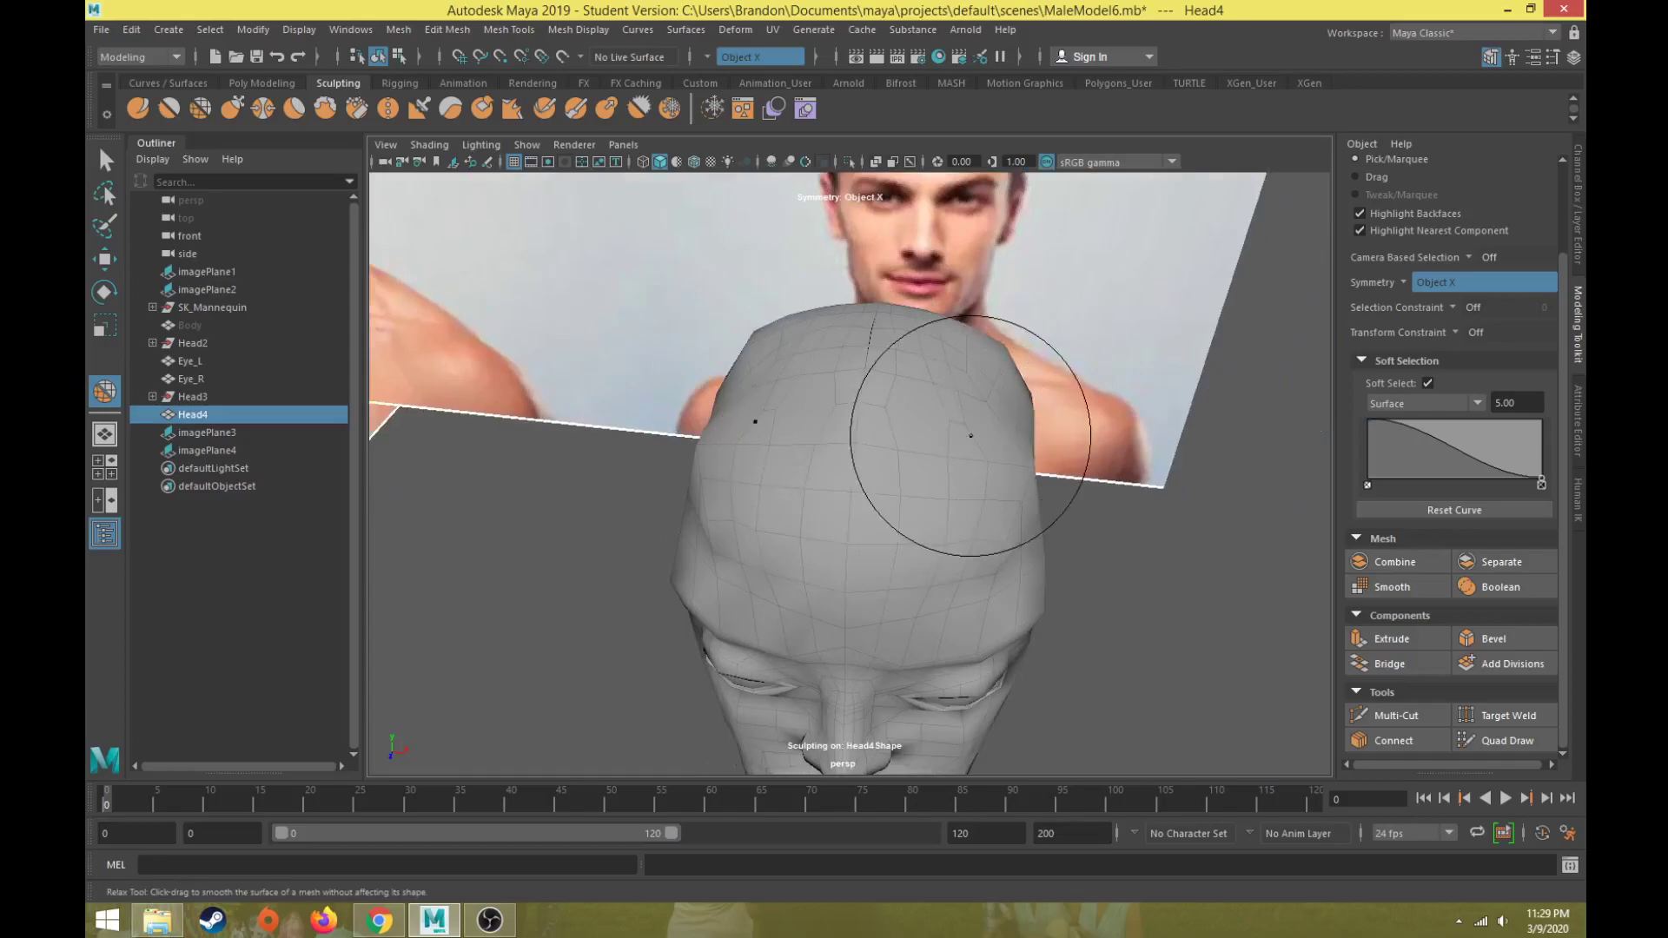
pyautogui.hotkey('ctrl', 'z')
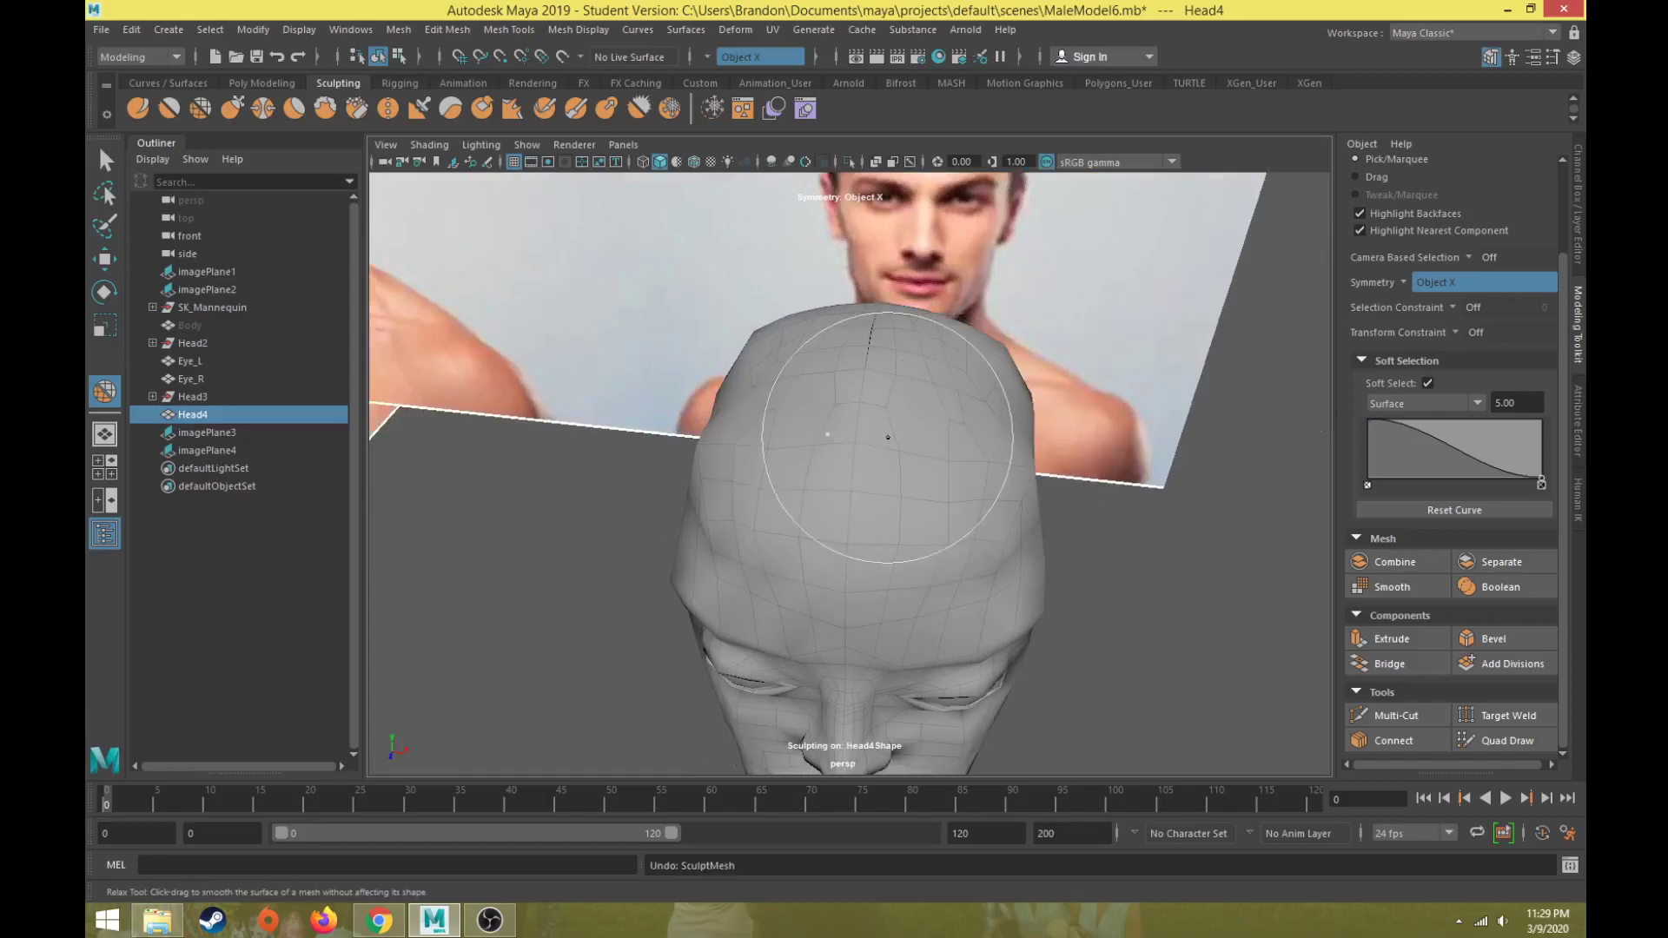
# - Cut a new line of edges around the upper skull with the Multi-Cut tool
pyautogui.press('w')
pyautogui.keyDown('alt'); pyautogui.moveTo(975, 459); pyautogui.dragTo(869, 452); pyautogui.keyUp('alt')
pyautogui.click(1396, 715)
pyautogui.click(622, 376)
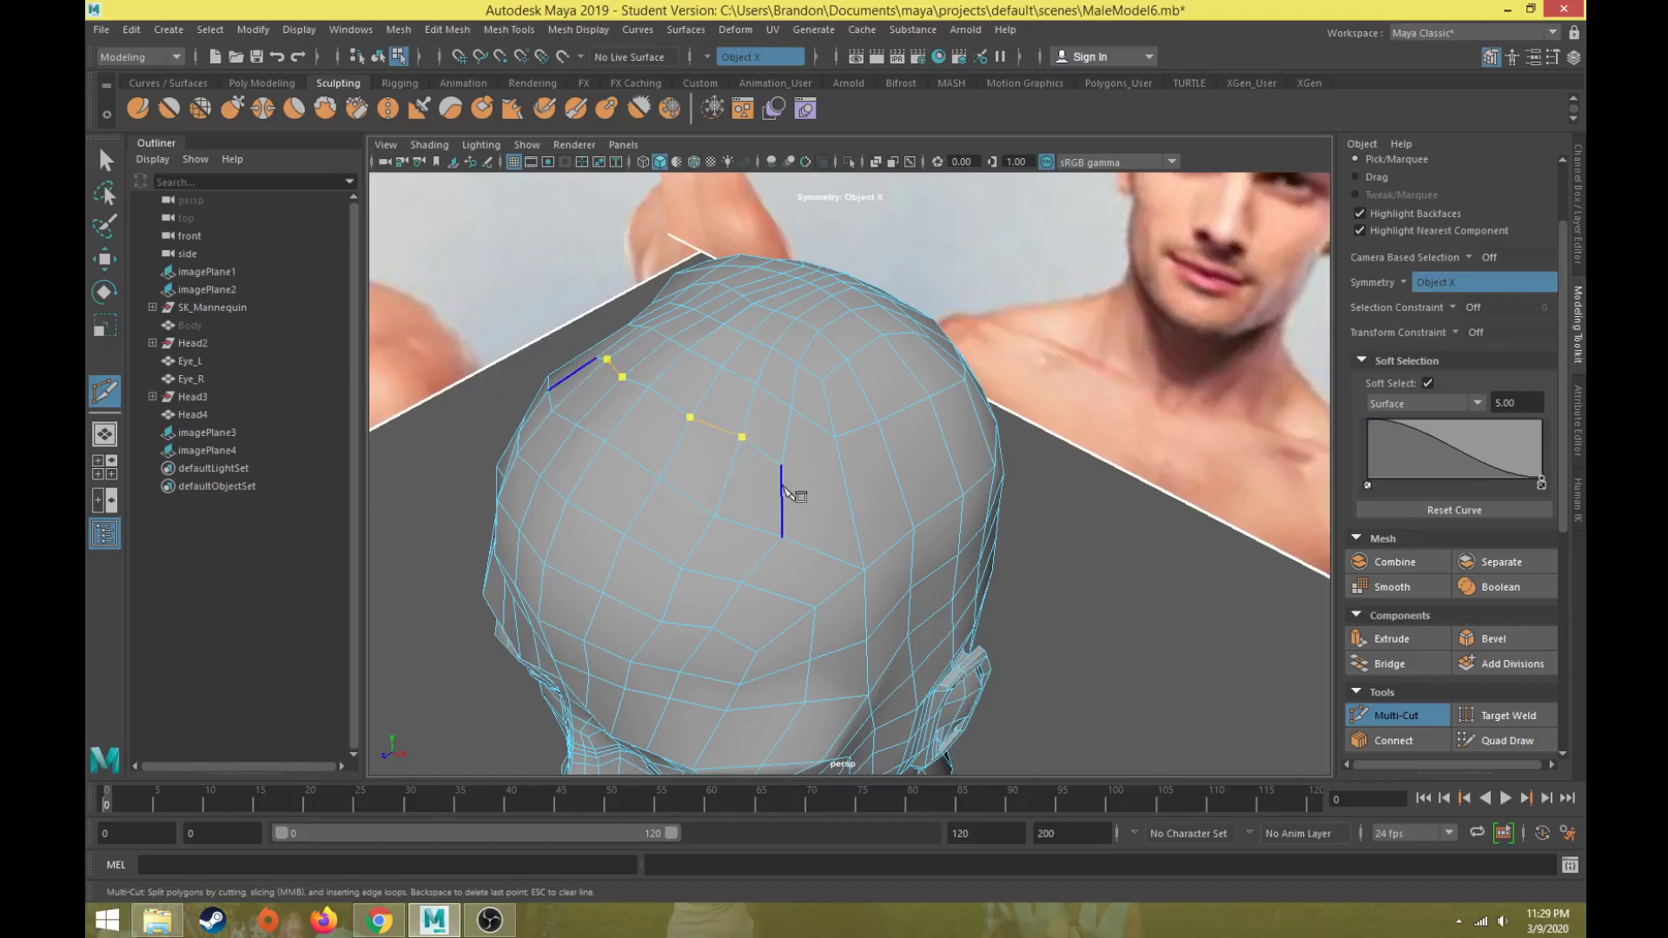
pyautogui.keyDown('alt'); pyautogui.moveTo(817, 496); pyautogui.dragTo(627, 402); pyautogui.keyUp('alt')
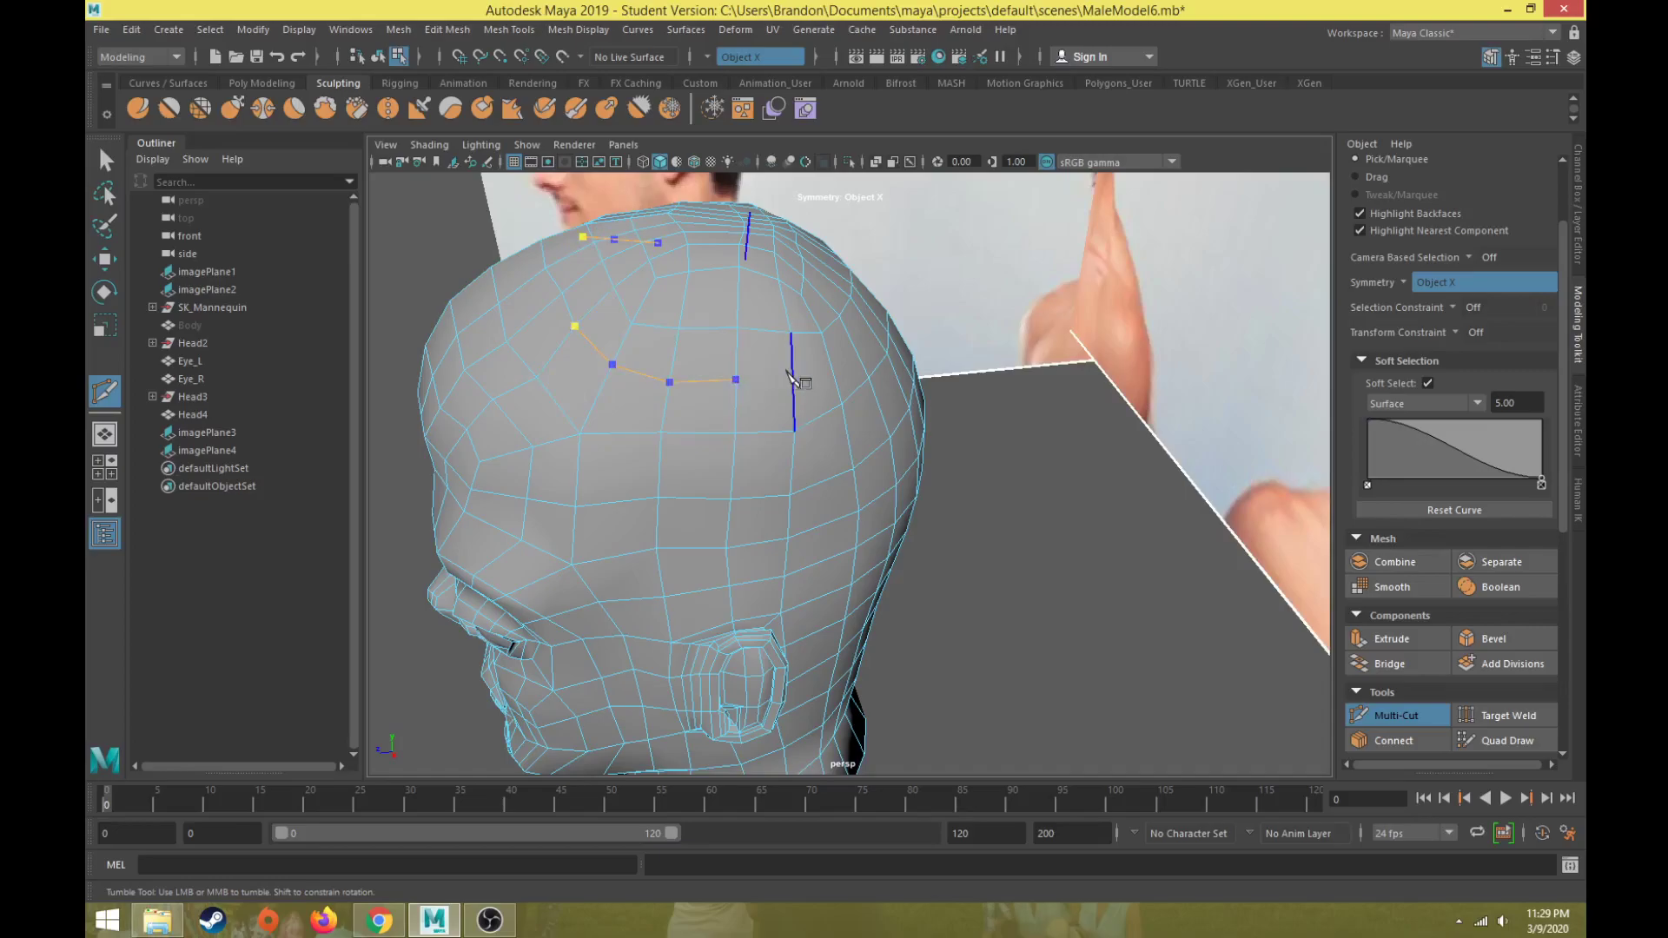
pyautogui.keyDown('alt'); pyautogui.moveTo(860, 354); pyautogui.dragTo(800, 316); pyautogui.keyUp('alt')
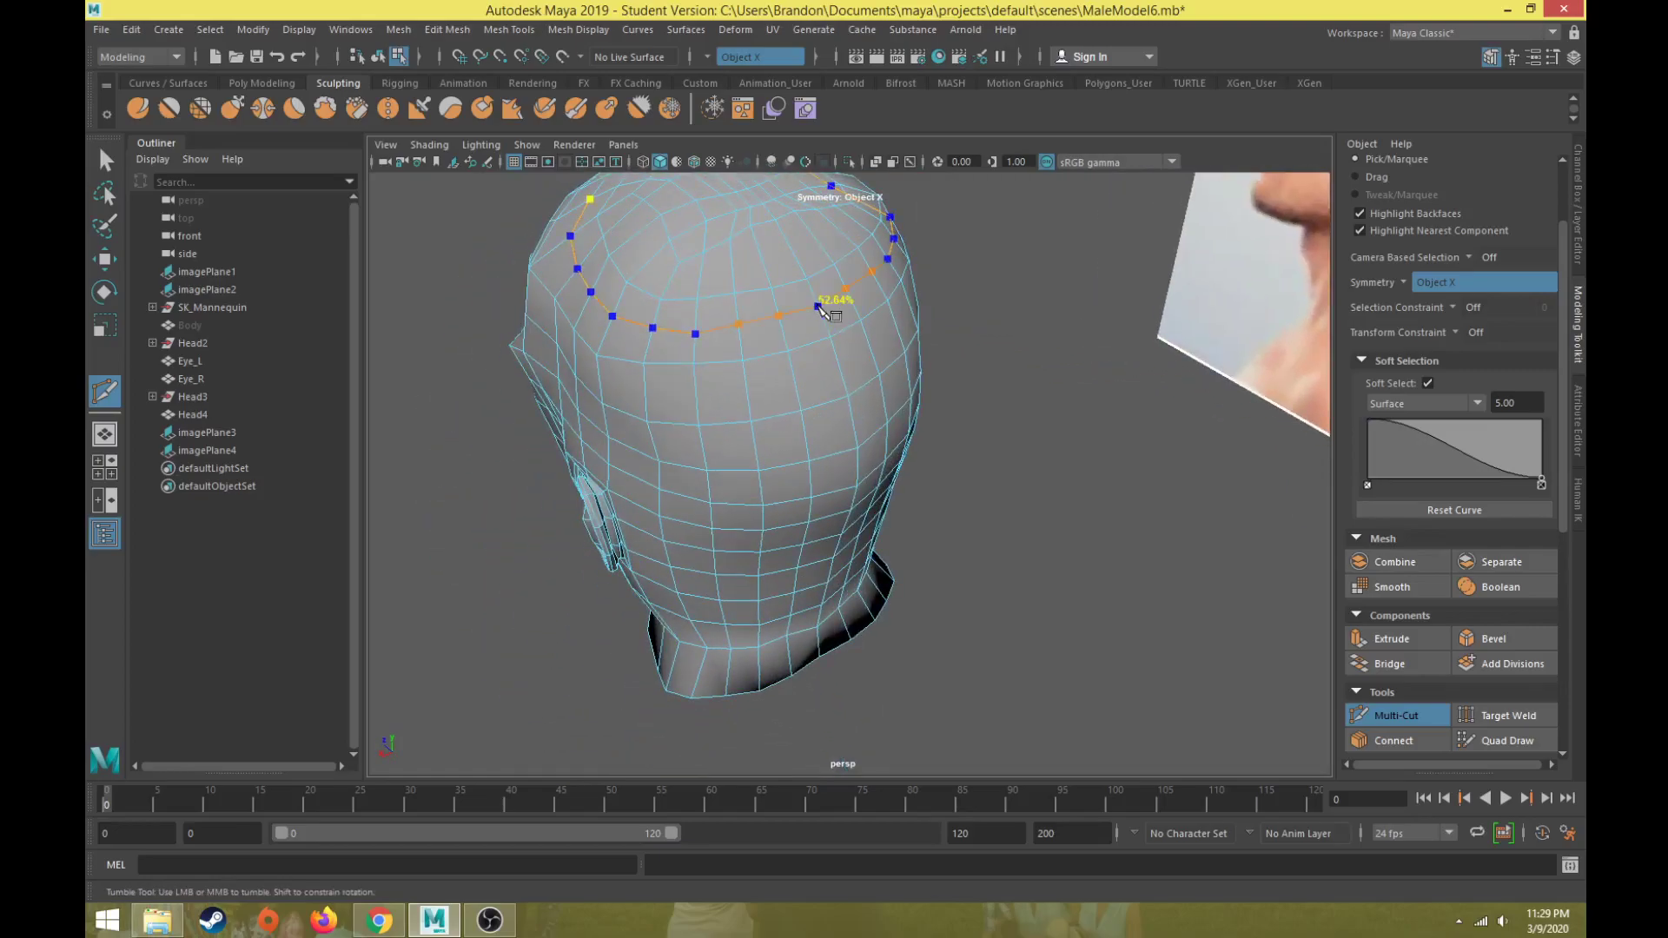
pyautogui.keyDown('alt'); pyautogui.moveTo(637, 415); pyautogui.dragTo(881, 422); pyautogui.keyUp('alt')
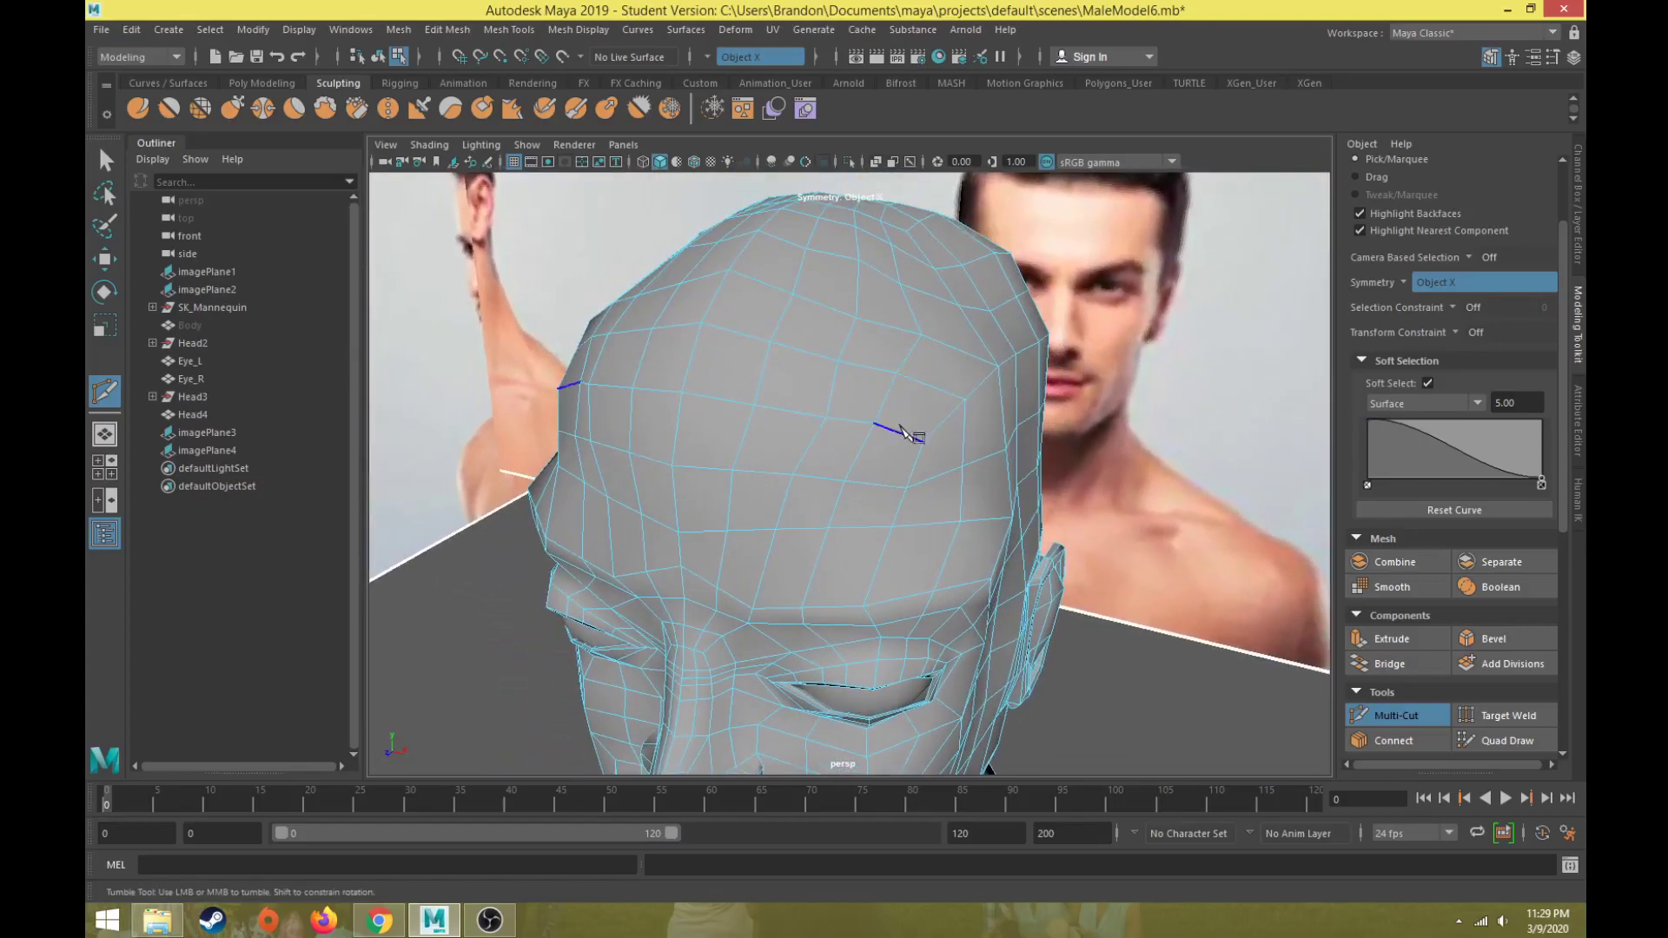
pyautogui.press('w')
# - Return to object mode and relax the upper part of the head with the Relax sculpting tool
pyautogui.moveTo(900, 376); pyautogui.dragTo(947, 363, button='right')
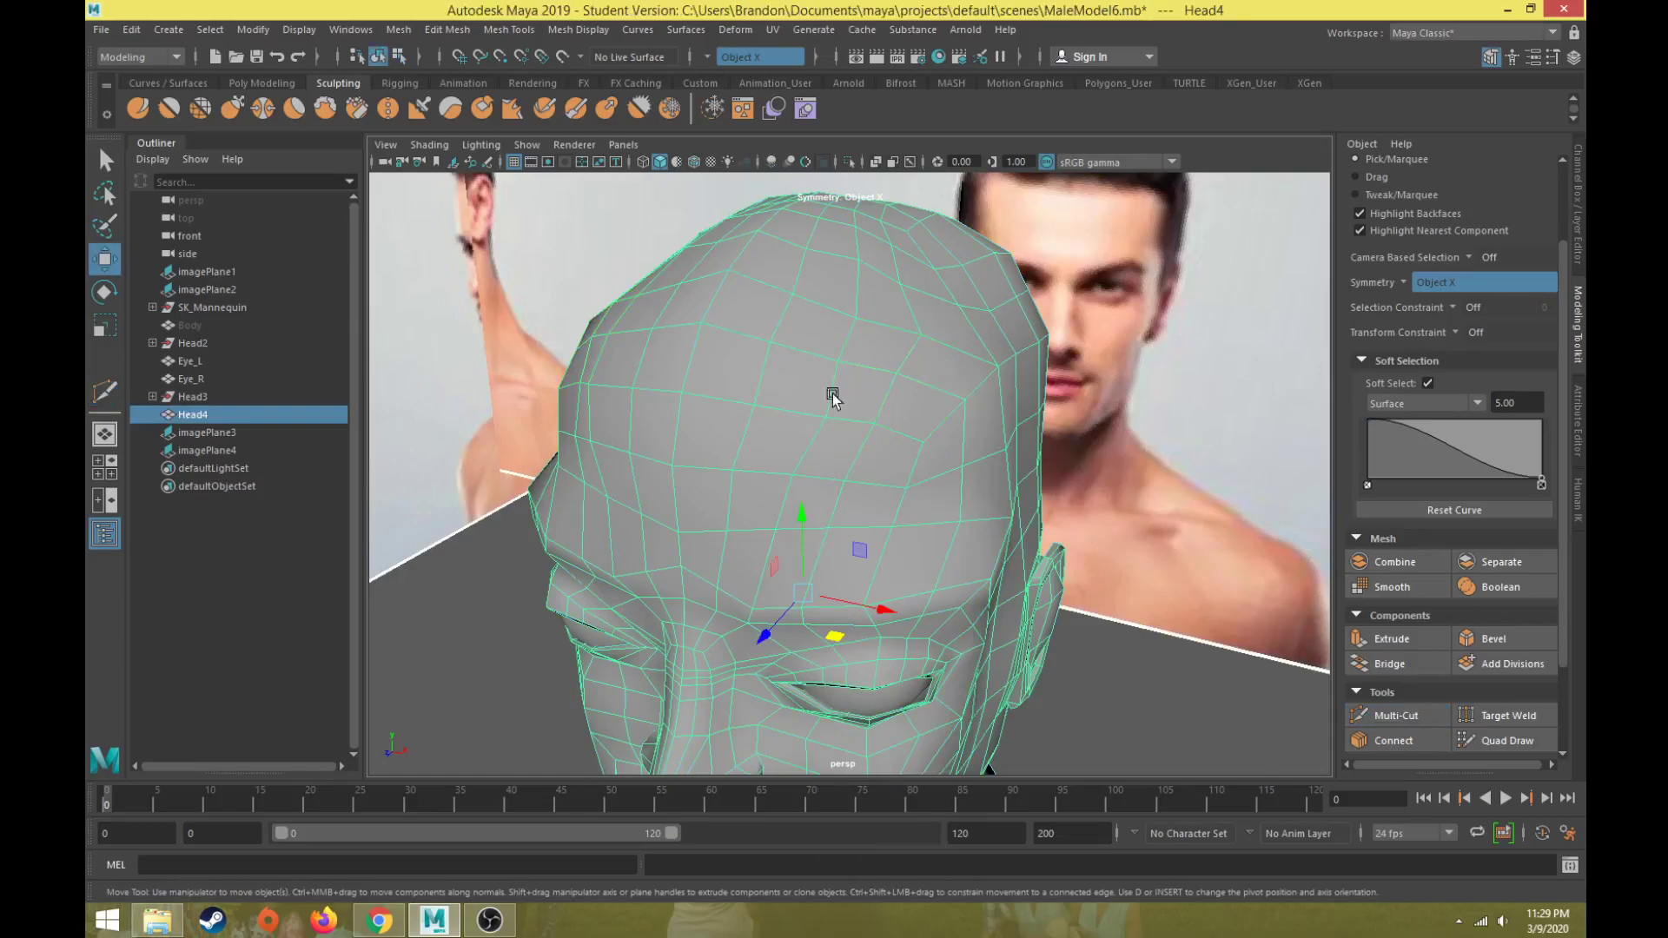
pyautogui.click(201, 108)
pyautogui.moveTo(782, 316)
pyautogui.keyDown('alt'); pyautogui.mouseDown()
pyautogui.moveTo(838, 342)
pyautogui.moveTo(873, 435)
pyautogui.moveTo(826, 461)
pyautogui.moveTo(819, 381)
pyautogui.moveTo(882, 443)
pyautogui.moveTo(930, 425)
pyautogui.moveTo(1005, 209)
pyautogui.moveTo(875, 253)
pyautogui.moveTo(971, 272)
pyautogui.moveTo(932, 335)
pyautogui.mouseUp(); pyautogui.keyUp('alt')
# - Switch to the Smooth sculpting tool and adjust its brush size and strength
pyautogui.click(168, 110)
pyautogui.scroll(-6, 845, 469)
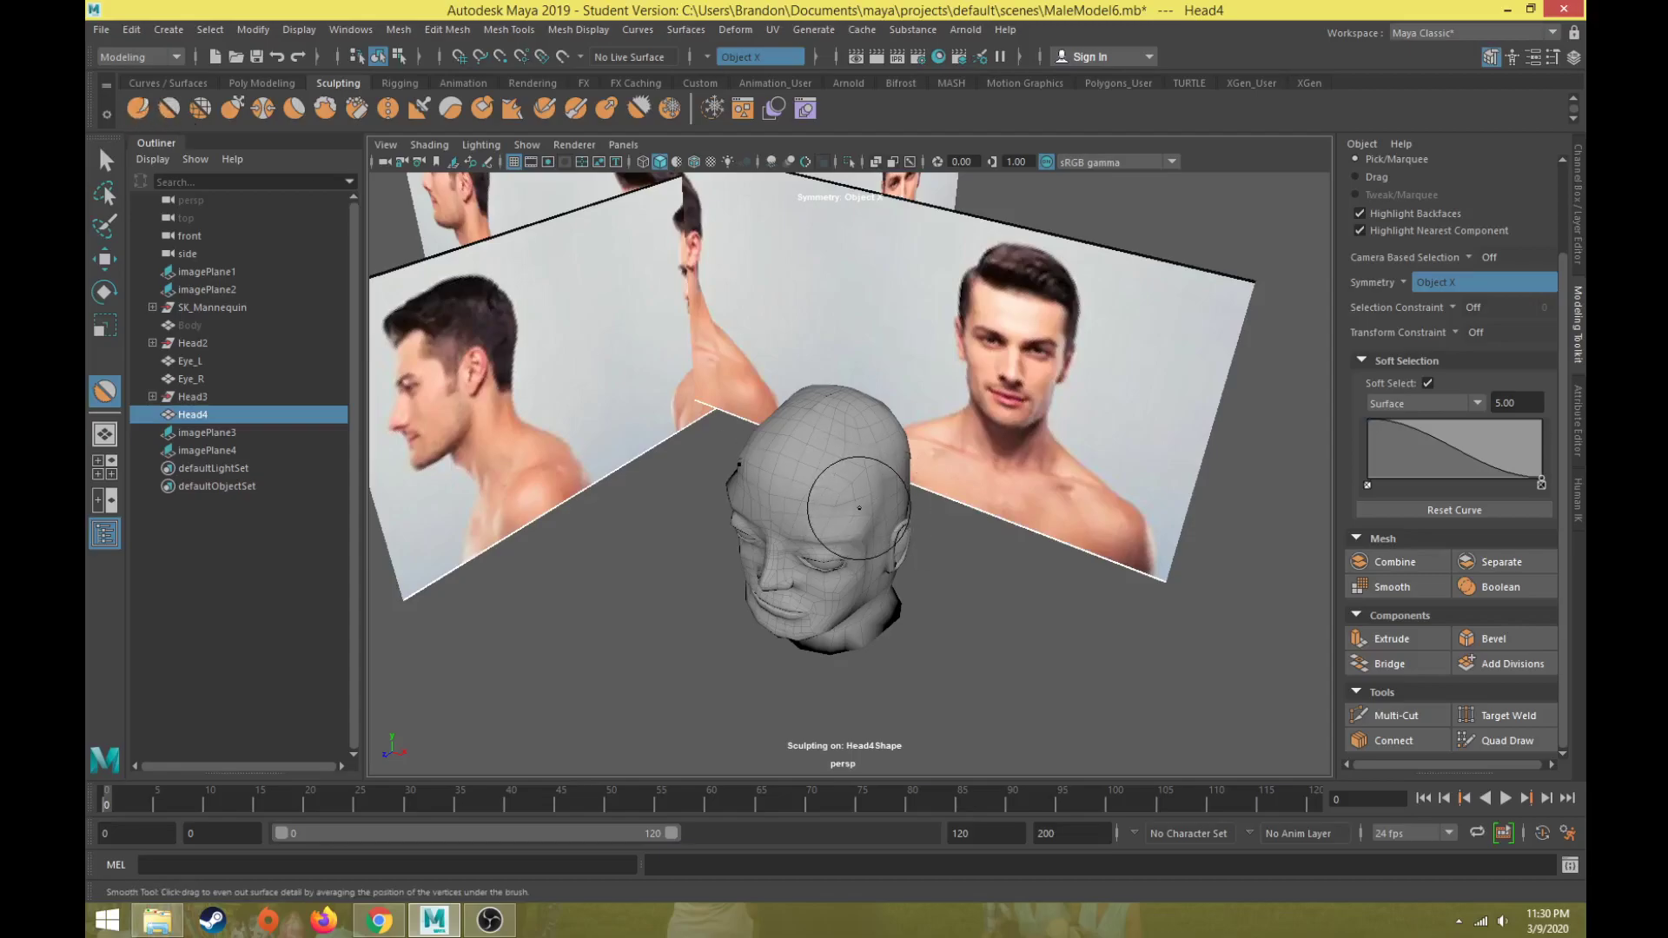
pyautogui.press('b')
pyautogui.moveTo(839, 495)
pyautogui.mouseDown()
pyautogui.moveTo(962, 462)
pyautogui.moveTo(824, 496)
pyautogui.moveTo(1084, 429)
pyautogui.moveTo(999, 443)
pyautogui.mouseUp()
pyautogui.scroll(-2, 938, 456)
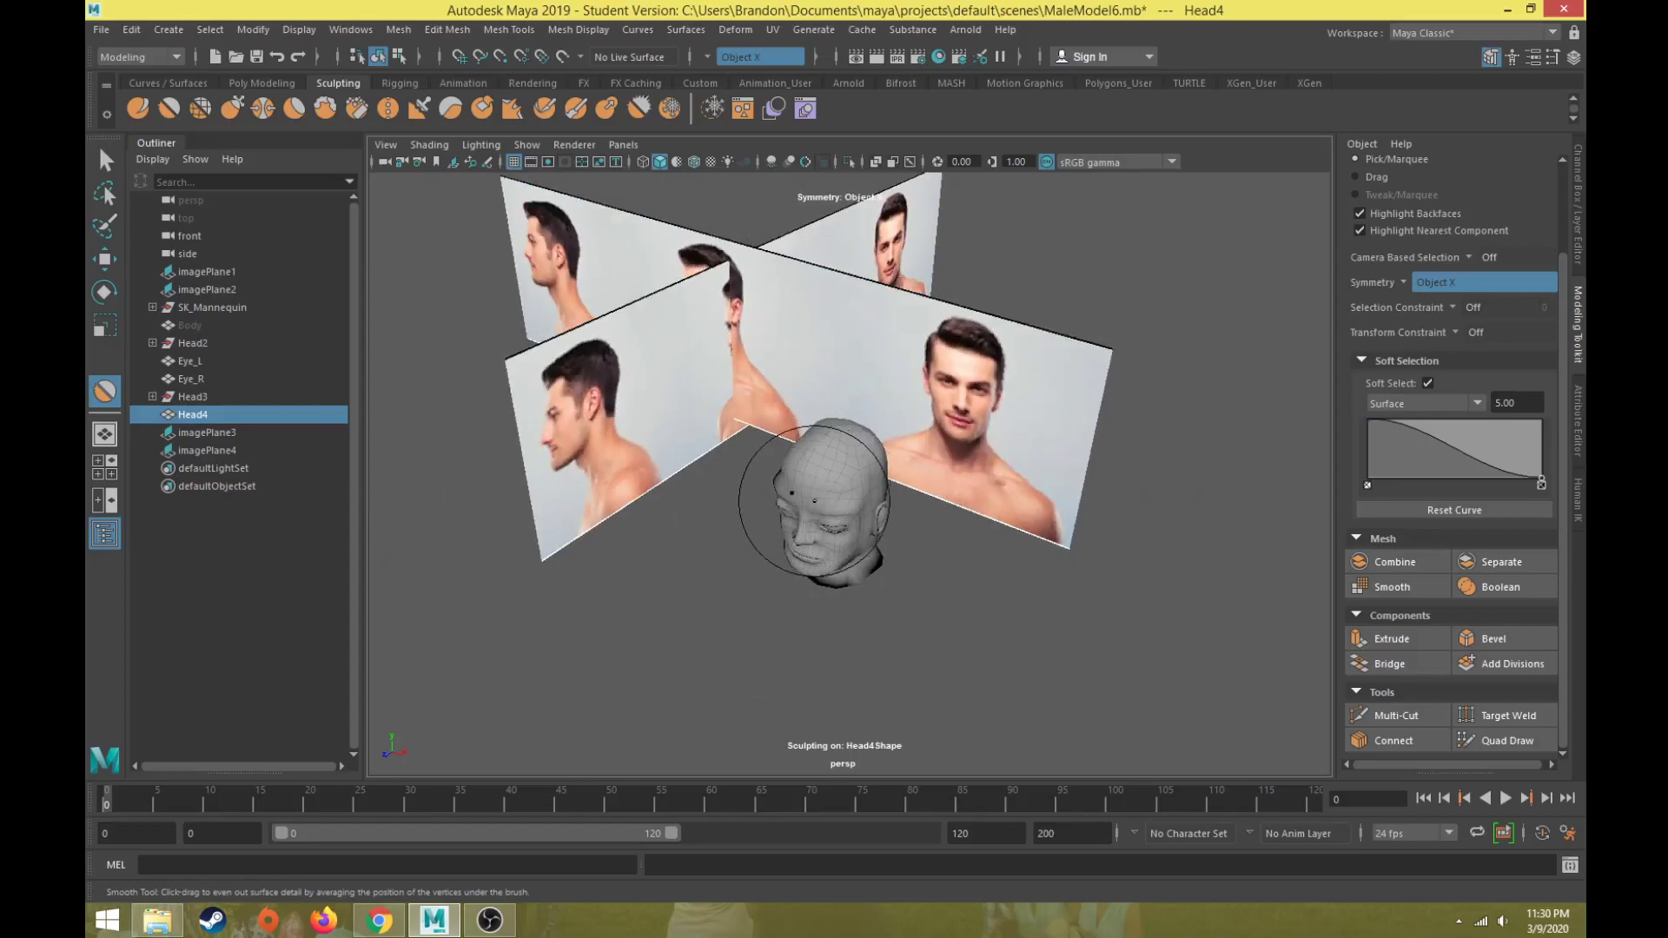
pyautogui.press('m')
pyautogui.moveTo(839, 465); pyautogui.dragTo(836, 506)
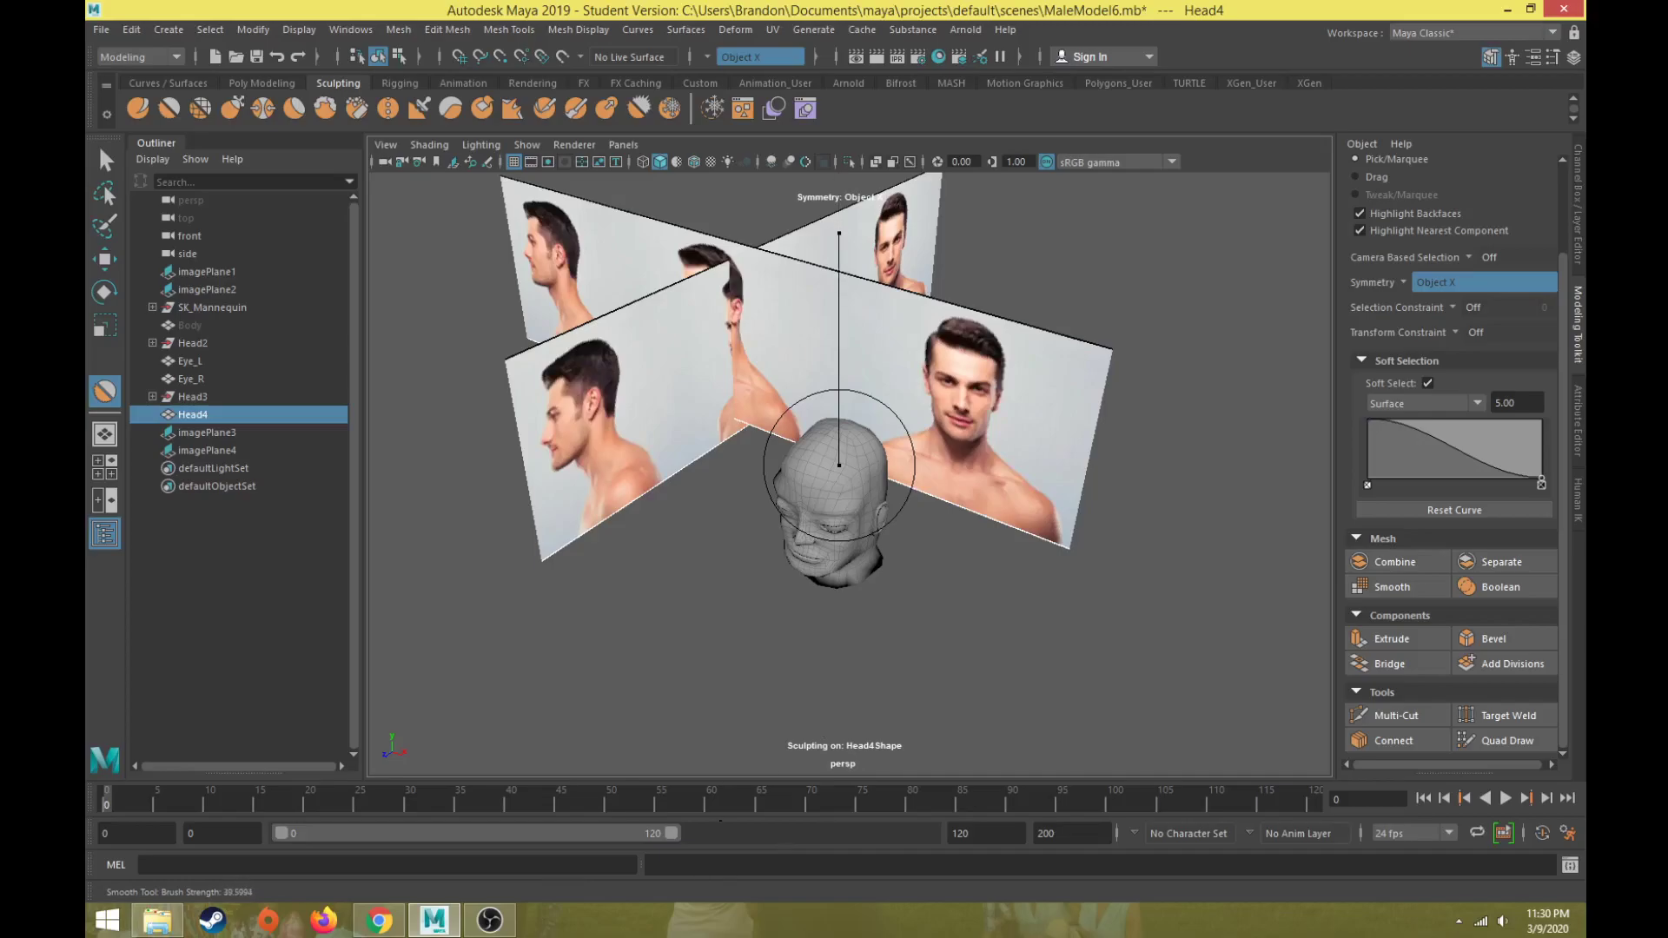
pyautogui.moveTo(736, 757); pyautogui.dragTo(728, 759)
pyautogui.scroll(4, 839, 467)
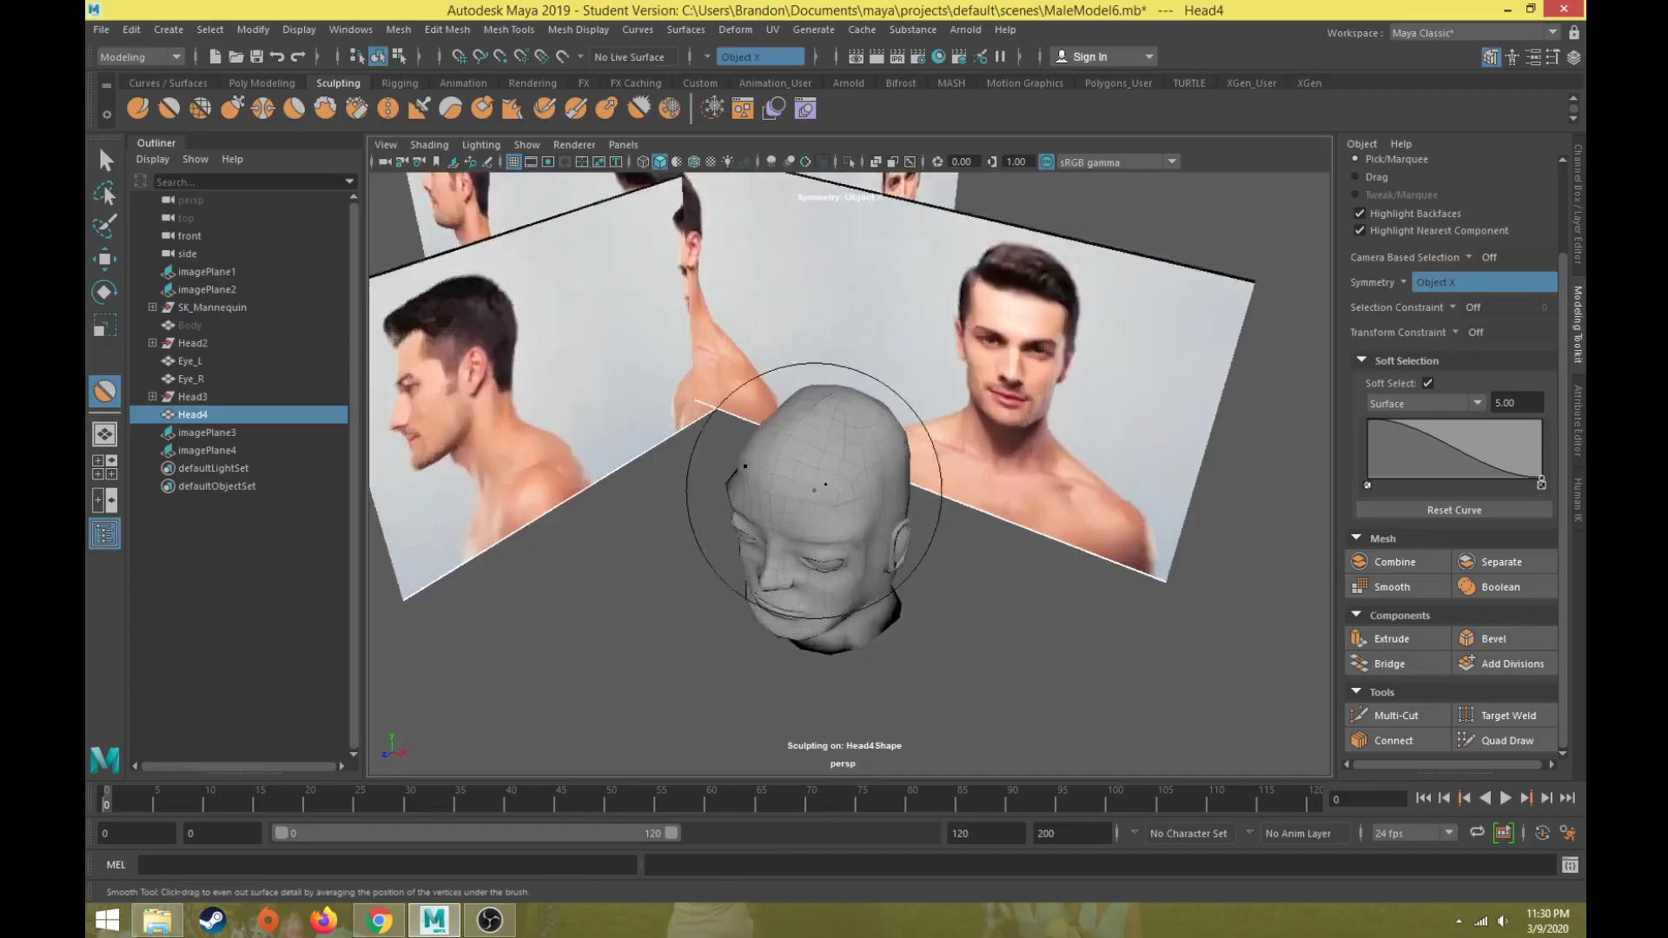
pyautogui.press('b')
pyautogui.moveTo(847, 394); pyautogui.dragTo(660, 451)
# - Try smoothing the top of the skull with the Smooth brush and undo the strokes
pyautogui.moveTo(752, 344); pyautogui.dragTo(815, 307)
pyautogui.moveTo(783, 377)
pyautogui.keyDown('alt'); pyautogui.mouseDown()
pyautogui.moveTo(685, 442)
pyautogui.moveTo(662, 504)
pyautogui.mouseUp(); pyautogui.keyUp('alt')
pyautogui.scroll(2, 664, 506)
pyautogui.hotkey('ctrl', 'z')
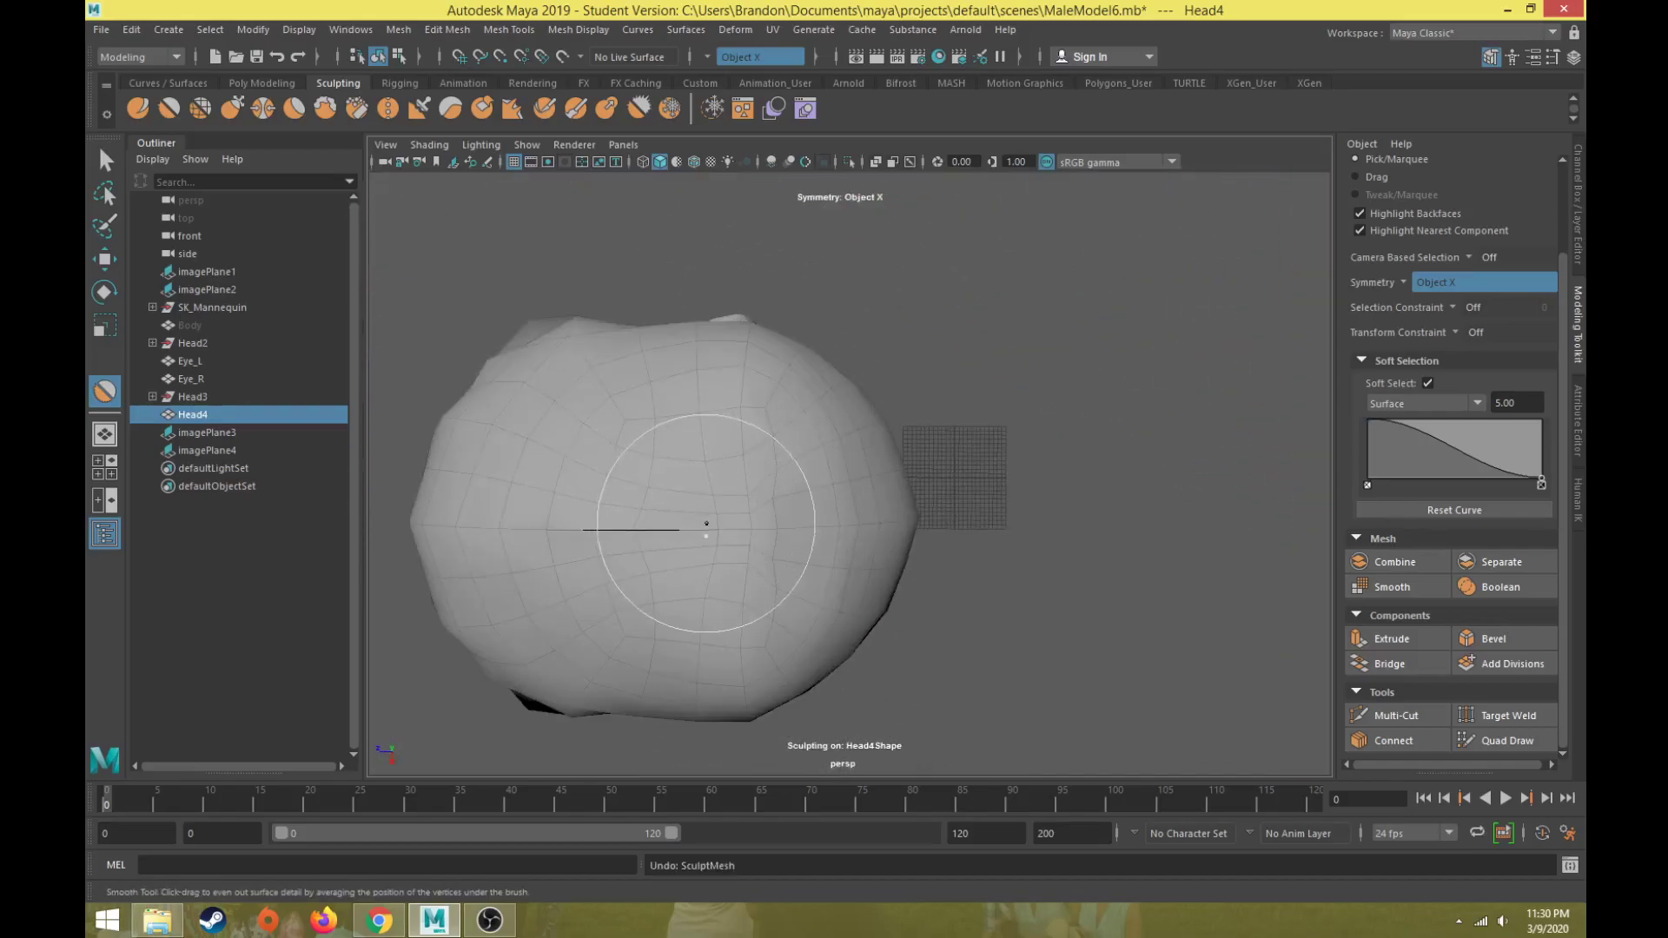
pyautogui.moveTo(633, 584); pyautogui.dragTo(636, 622)
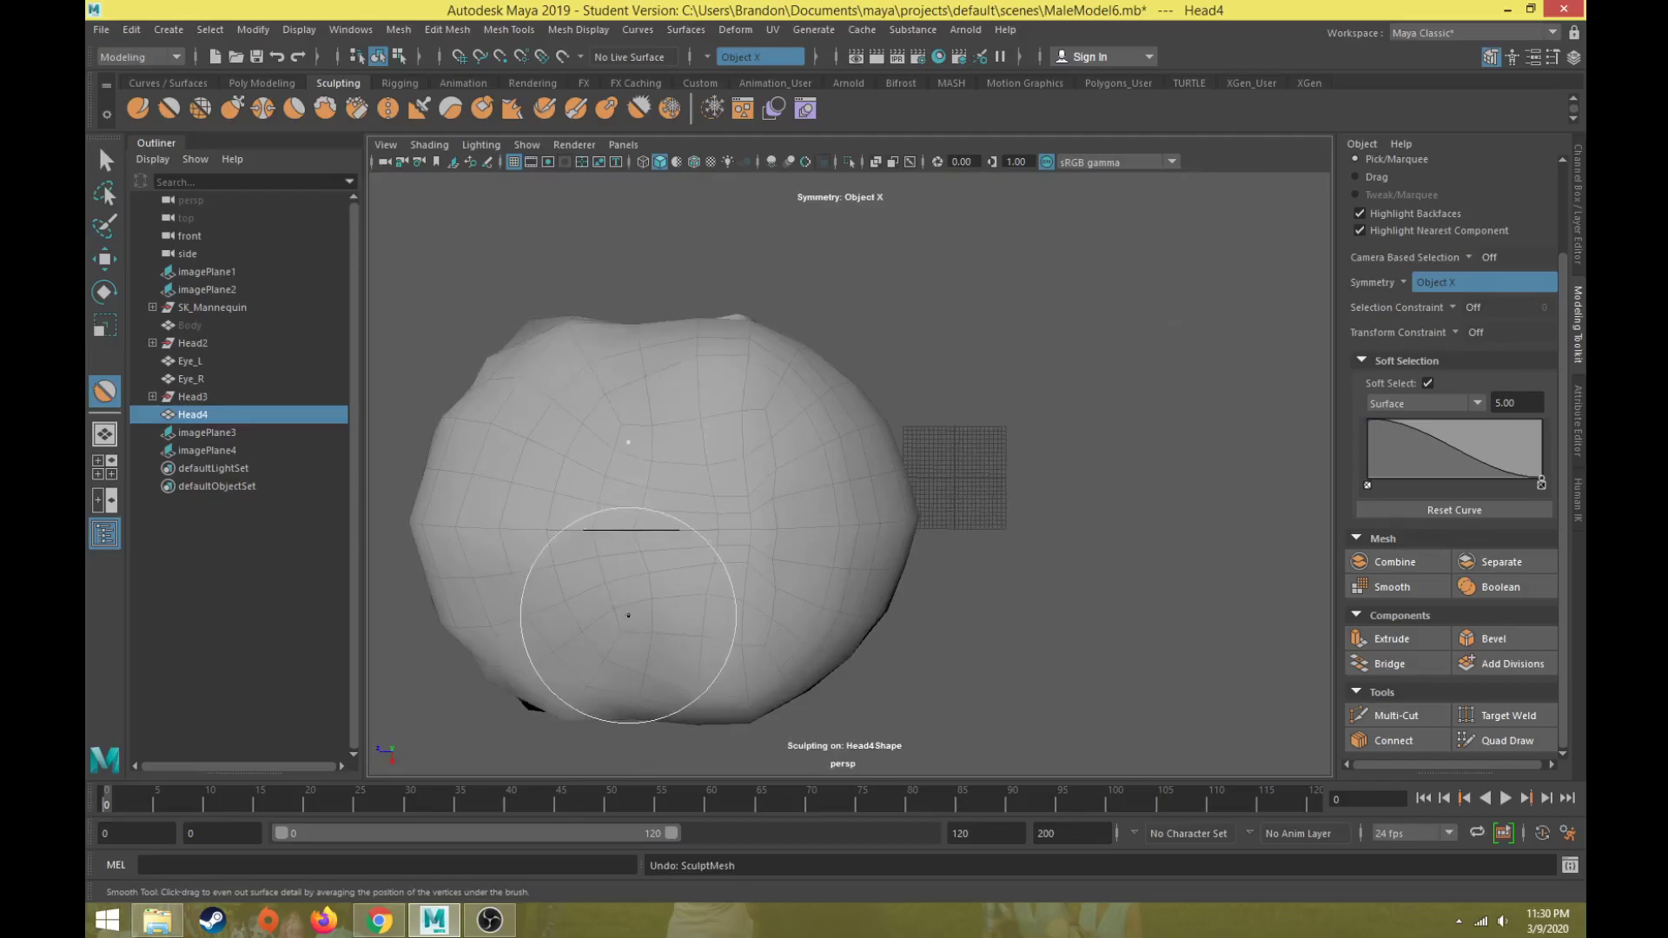
pyautogui.press('F8')
pyautogui.hotkey('ctrl', 'z')
pyautogui.keyDown('alt'); pyautogui.moveTo(862, 488); pyautogui.dragTo(419, 297); pyautogui.keyUp('alt')
pyautogui.click(200, 108)
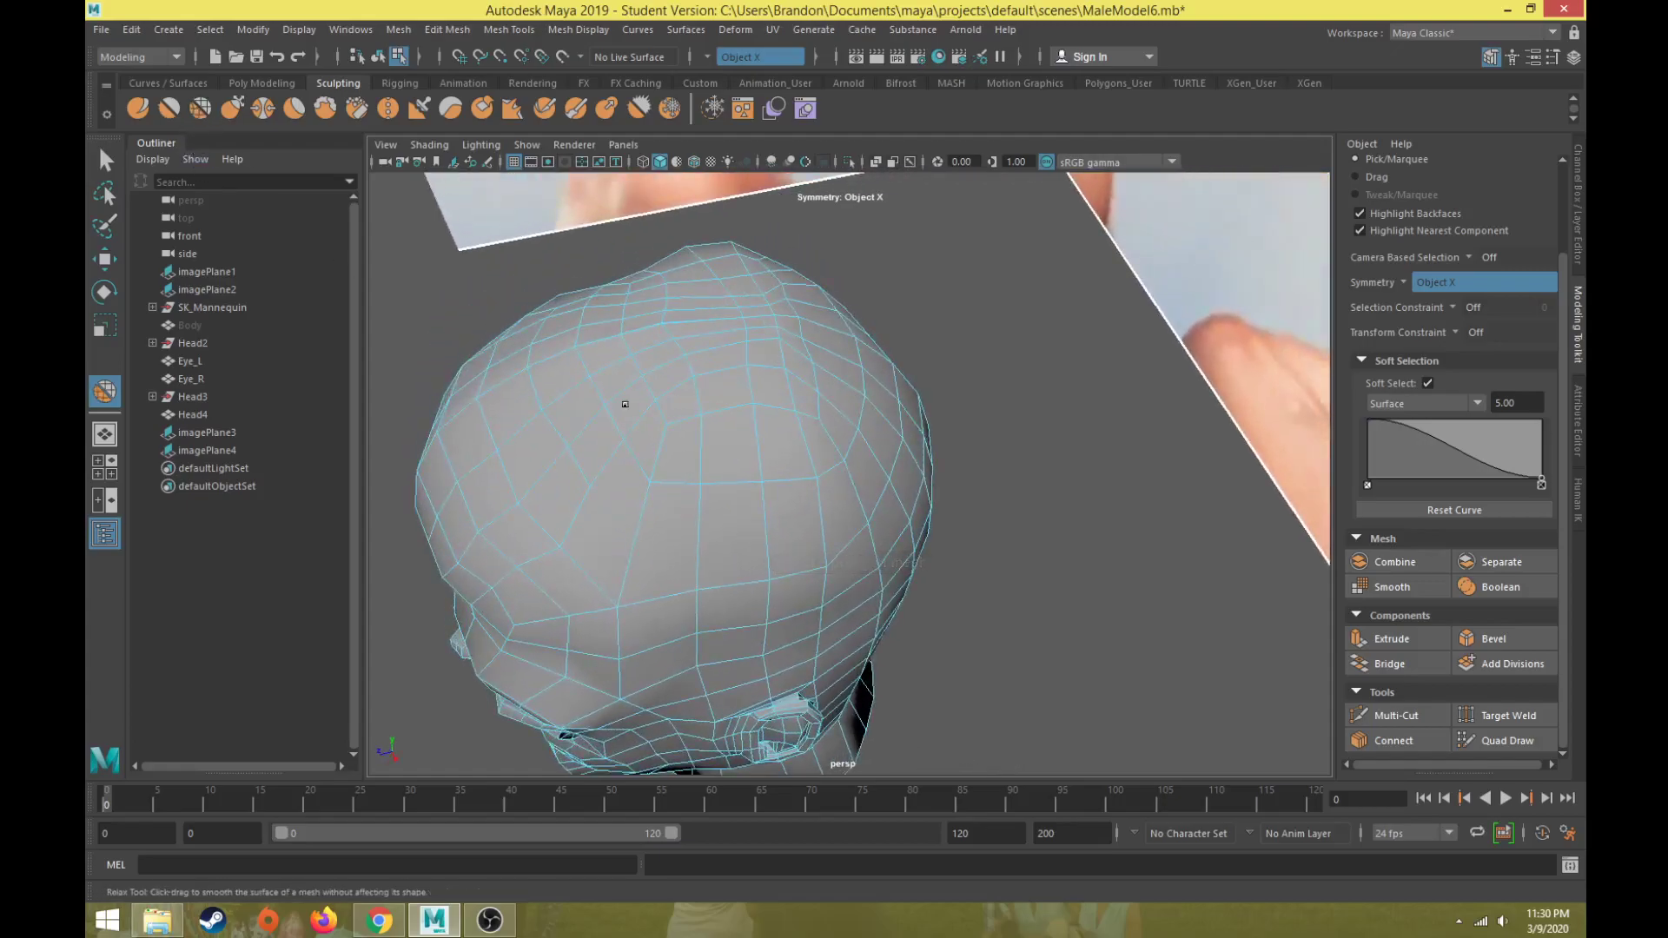
pyautogui.keyDown('alt'); pyautogui.moveTo(607, 401); pyautogui.dragTo(777, 374); pyautogui.keyUp('alt')
pyautogui.scroll(-9, 806, 479)
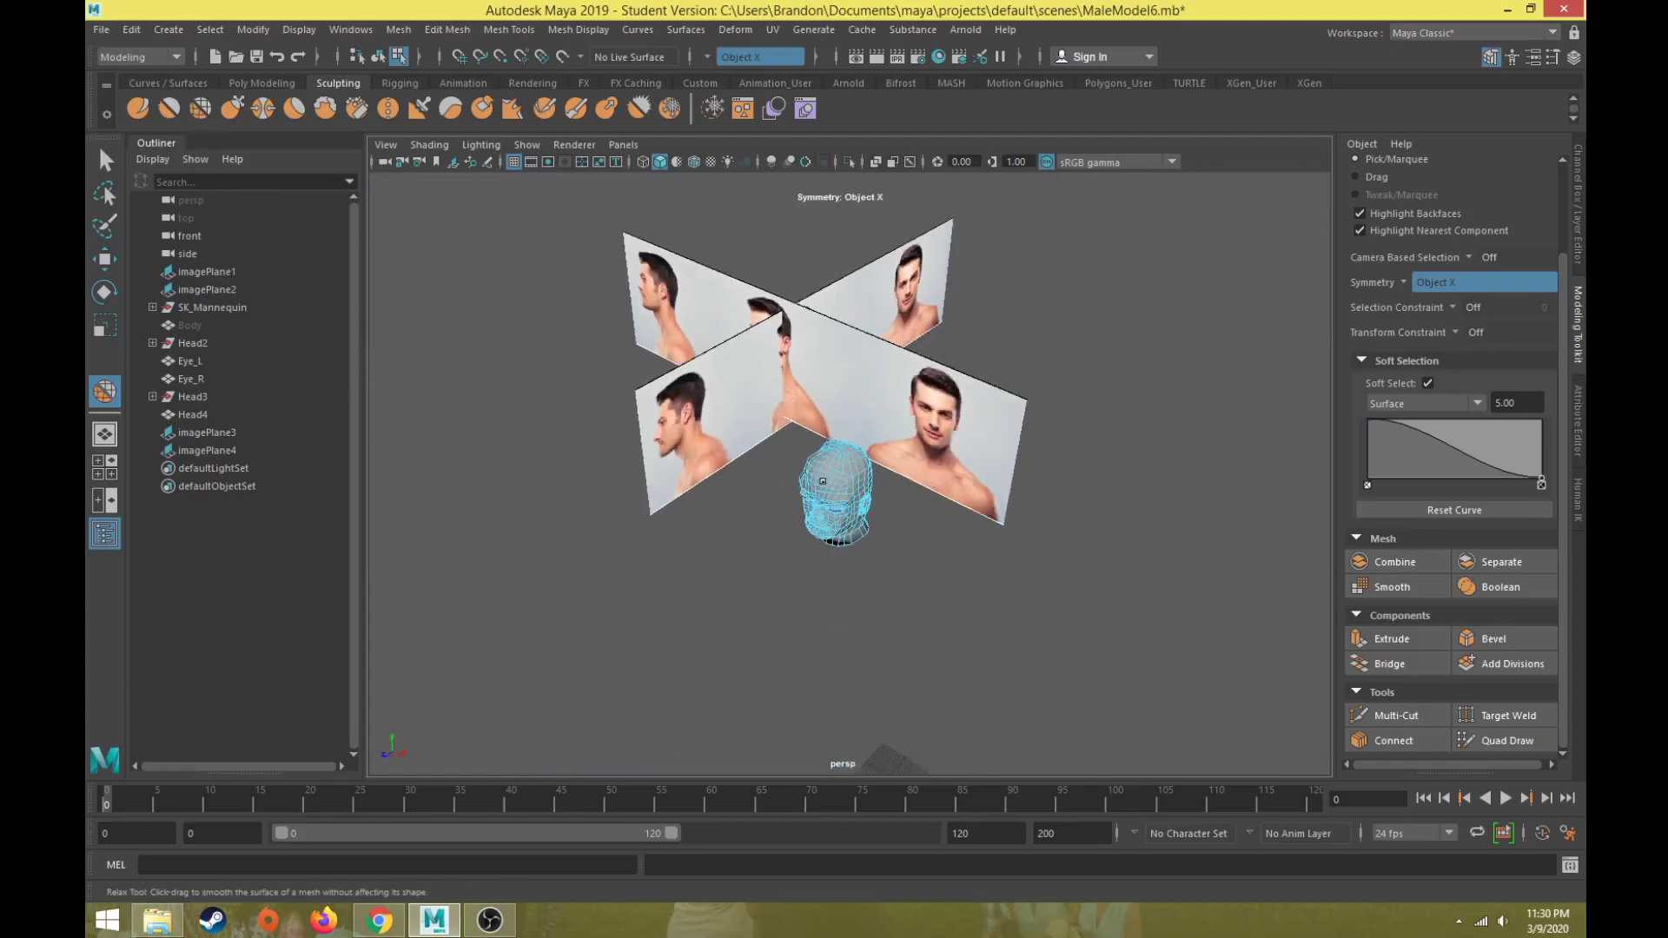
pyautogui.scroll(4, 830, 469)
pyautogui.press('w')
# - Try pulling a centreline vertex on top of the head sideways to test the seam, and undo the move
pyautogui.moveTo(863, 420); pyautogui.dragTo(864, 382, button='right')
pyautogui.click(815, 508)
pyautogui.moveTo(815, 508)
pyautogui.keyDown('alt'); pyautogui.mouseDown()
pyautogui.moveTo(926, 463)
pyautogui.moveTo(856, 382)
pyautogui.moveTo(862, 356)
pyautogui.moveTo(836, 509)
pyautogui.mouseUp(); pyautogui.keyUp('alt')
pyautogui.scroll(4, 836, 509)
pyautogui.moveTo(828, 427)
pyautogui.mouseDown(button='right')
pyautogui.moveTo(825, 461)
pyautogui.moveTo(800, 434)
pyautogui.mouseUp(button='right')
pyautogui.click(835, 422)
pyautogui.moveTo(853, 429); pyautogui.dragTo(886, 428)
pyautogui.hotkey('ctrl', 'z')
# - Select the whole head mesh in object mode and merge its vertices
pyautogui.moveTo(924, 404); pyautogui.dragTo(1007, 378, button='right')
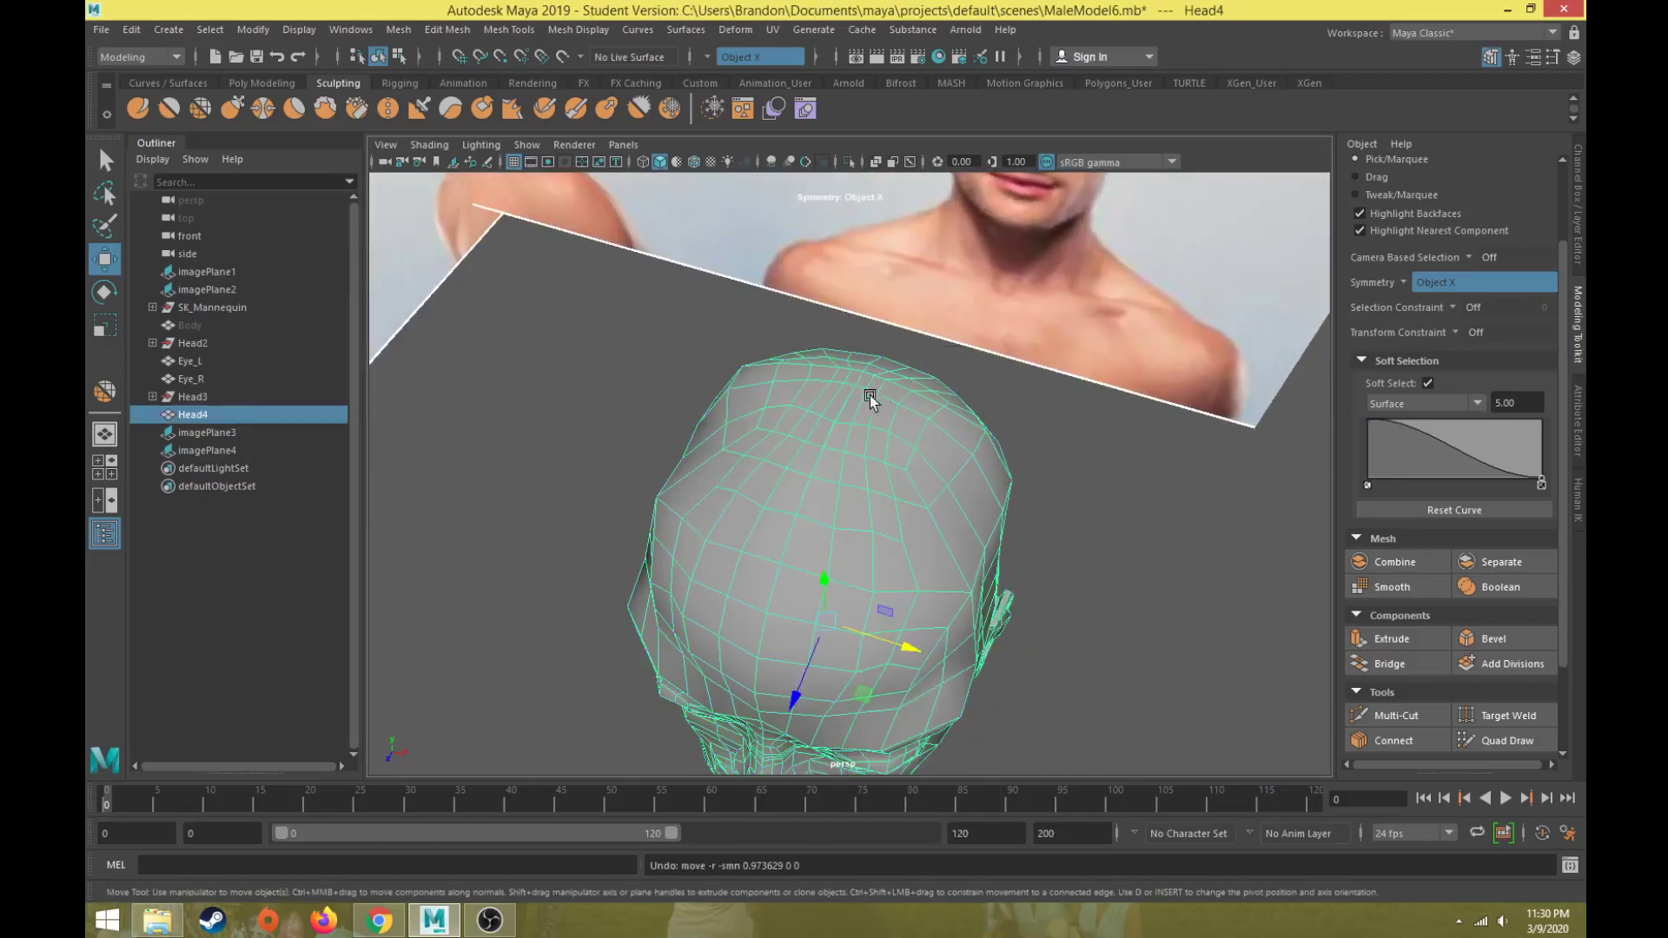
pyautogui.click(449, 31)
pyautogui.click(492, 212)
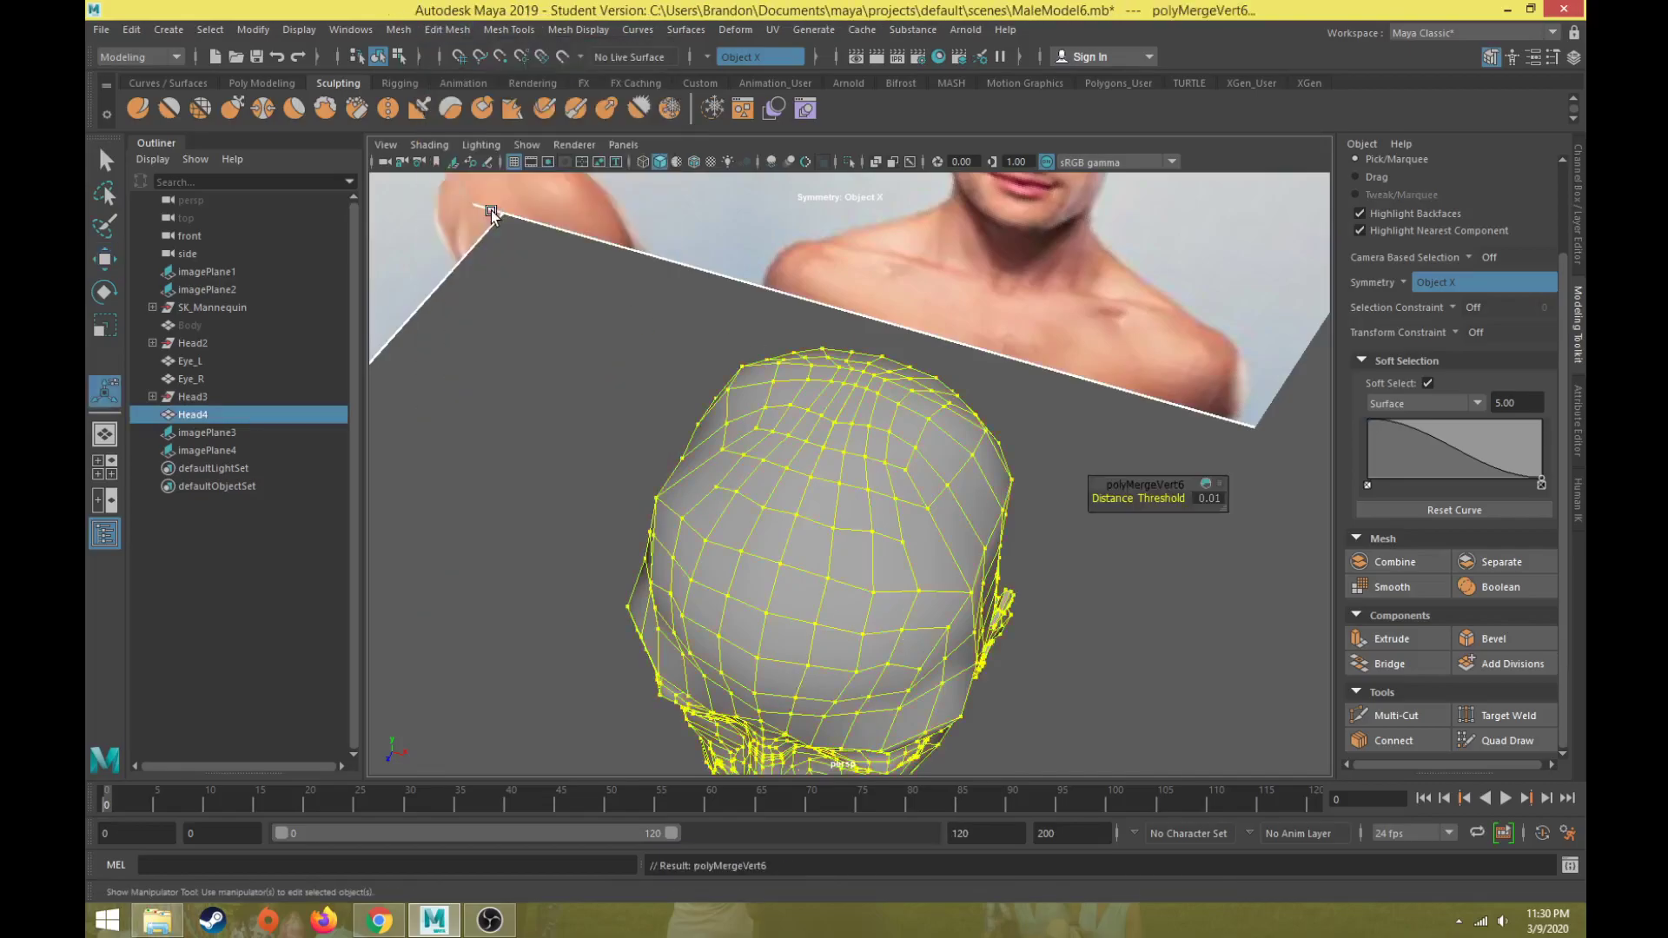
# - Turn off Soft Select and shift the centreline vertex on top of the head sideways to inspect the seam up close
pyautogui.click(837, 425)
pyautogui.moveTo(838, 427); pyautogui.dragTo(758, 425, button='right')
pyautogui.click(830, 419)
pyautogui.press('w')
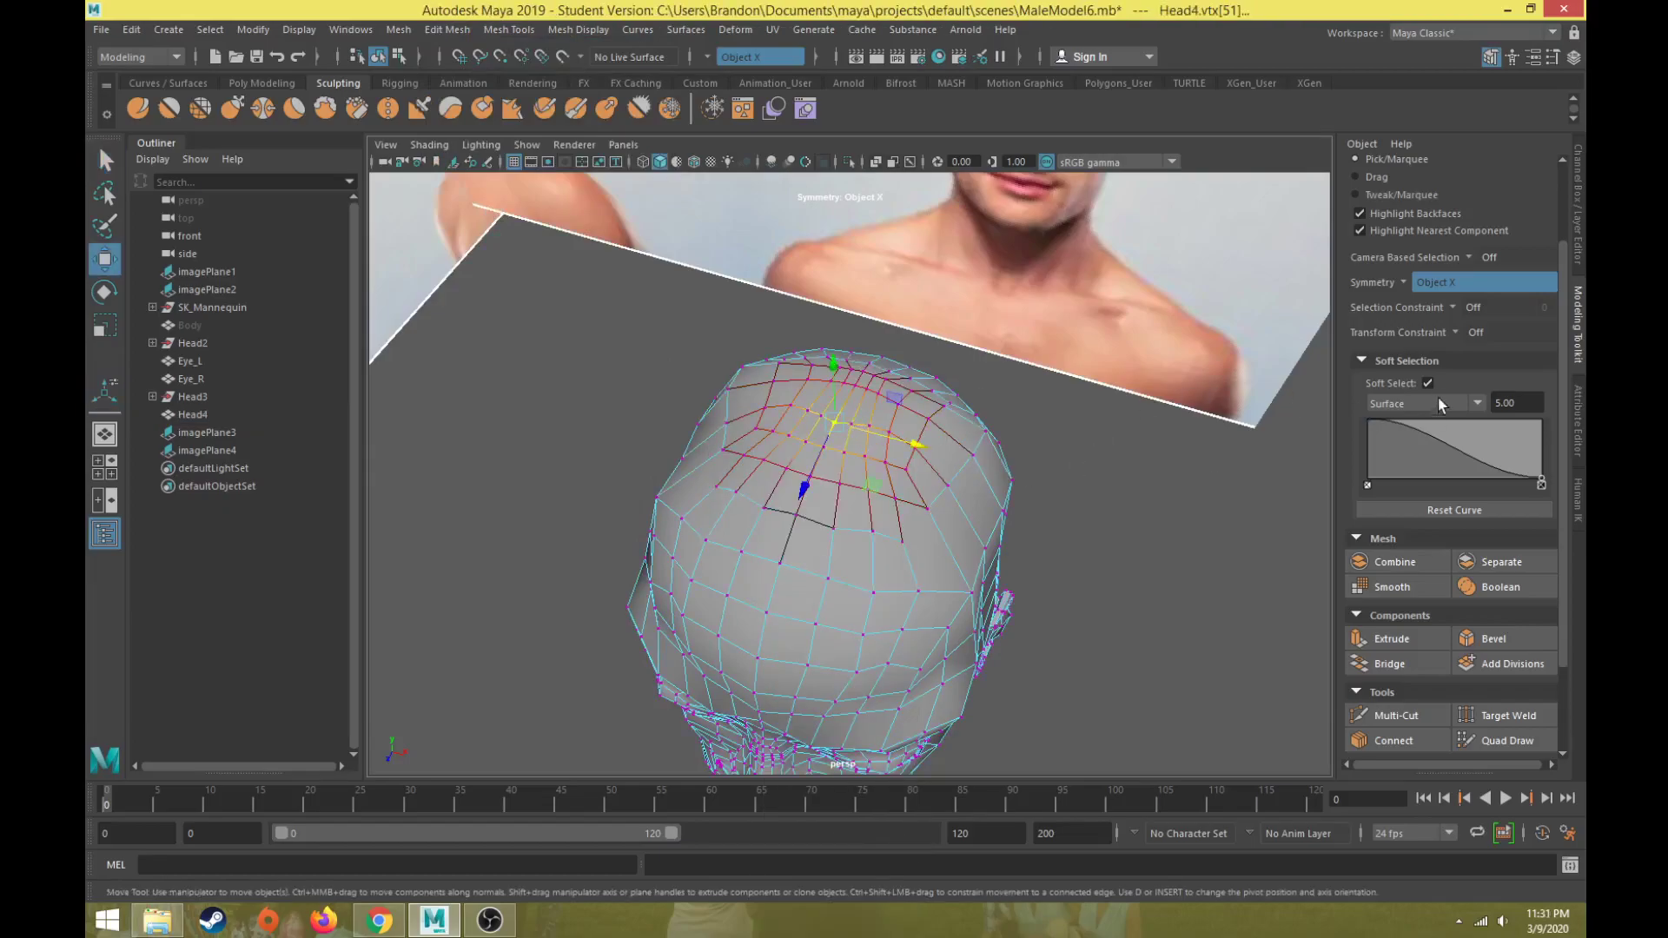
pyautogui.press('b')
pyautogui.moveTo(867, 436); pyautogui.dragTo(895, 443)
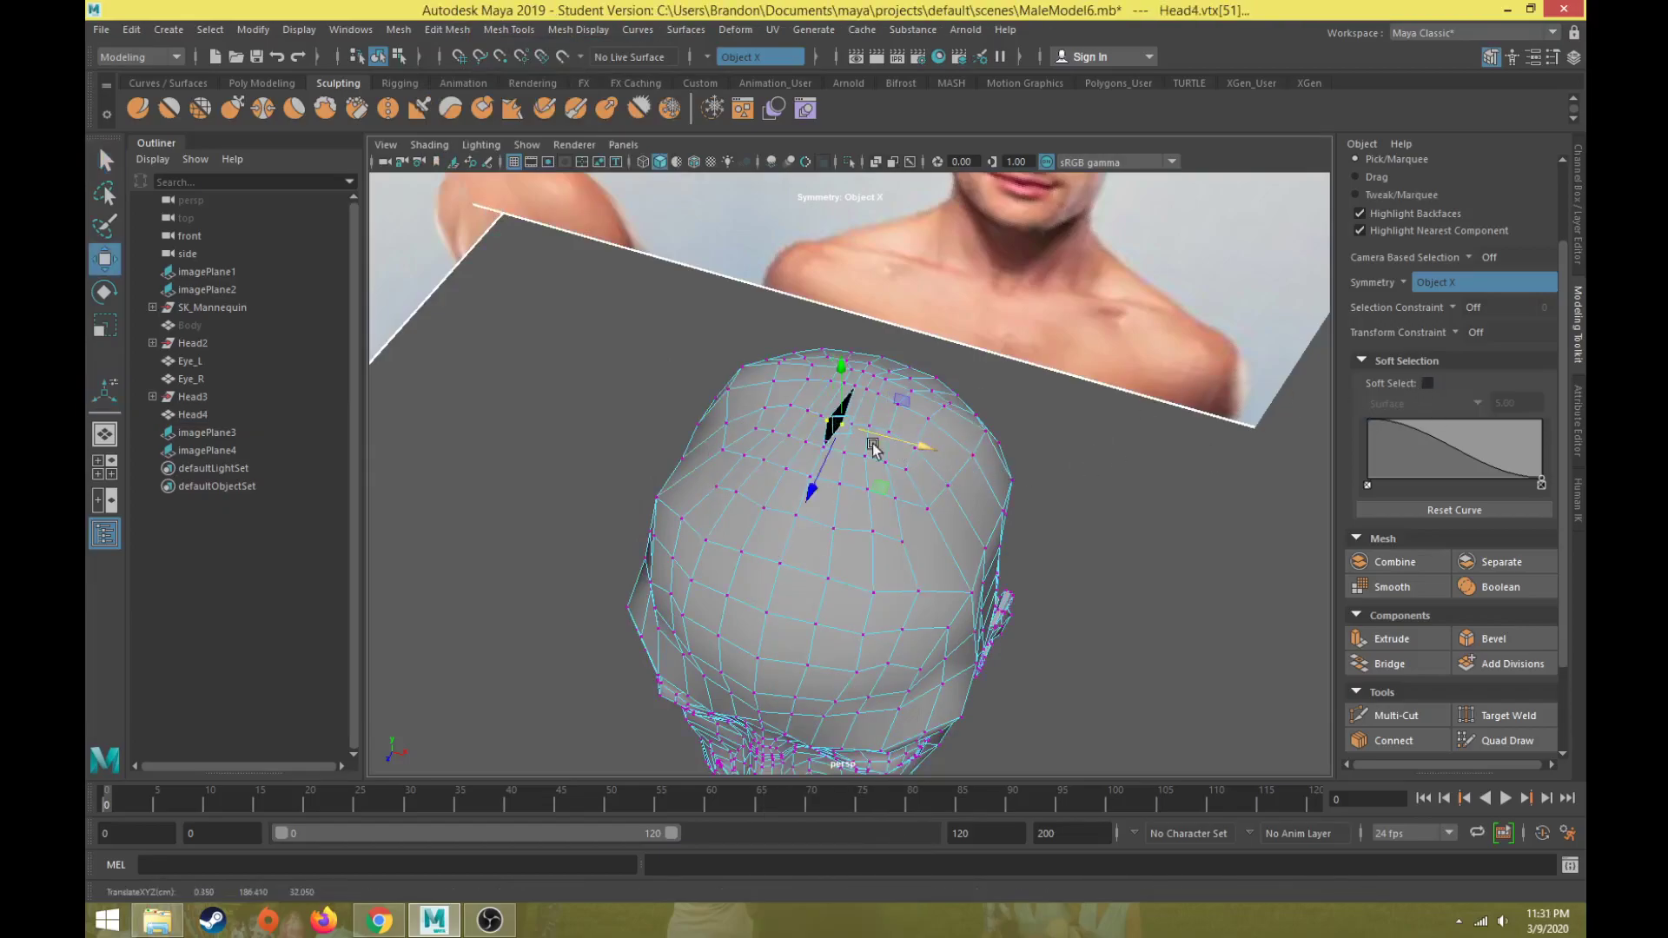
pyautogui.scroll(6, 876, 445)
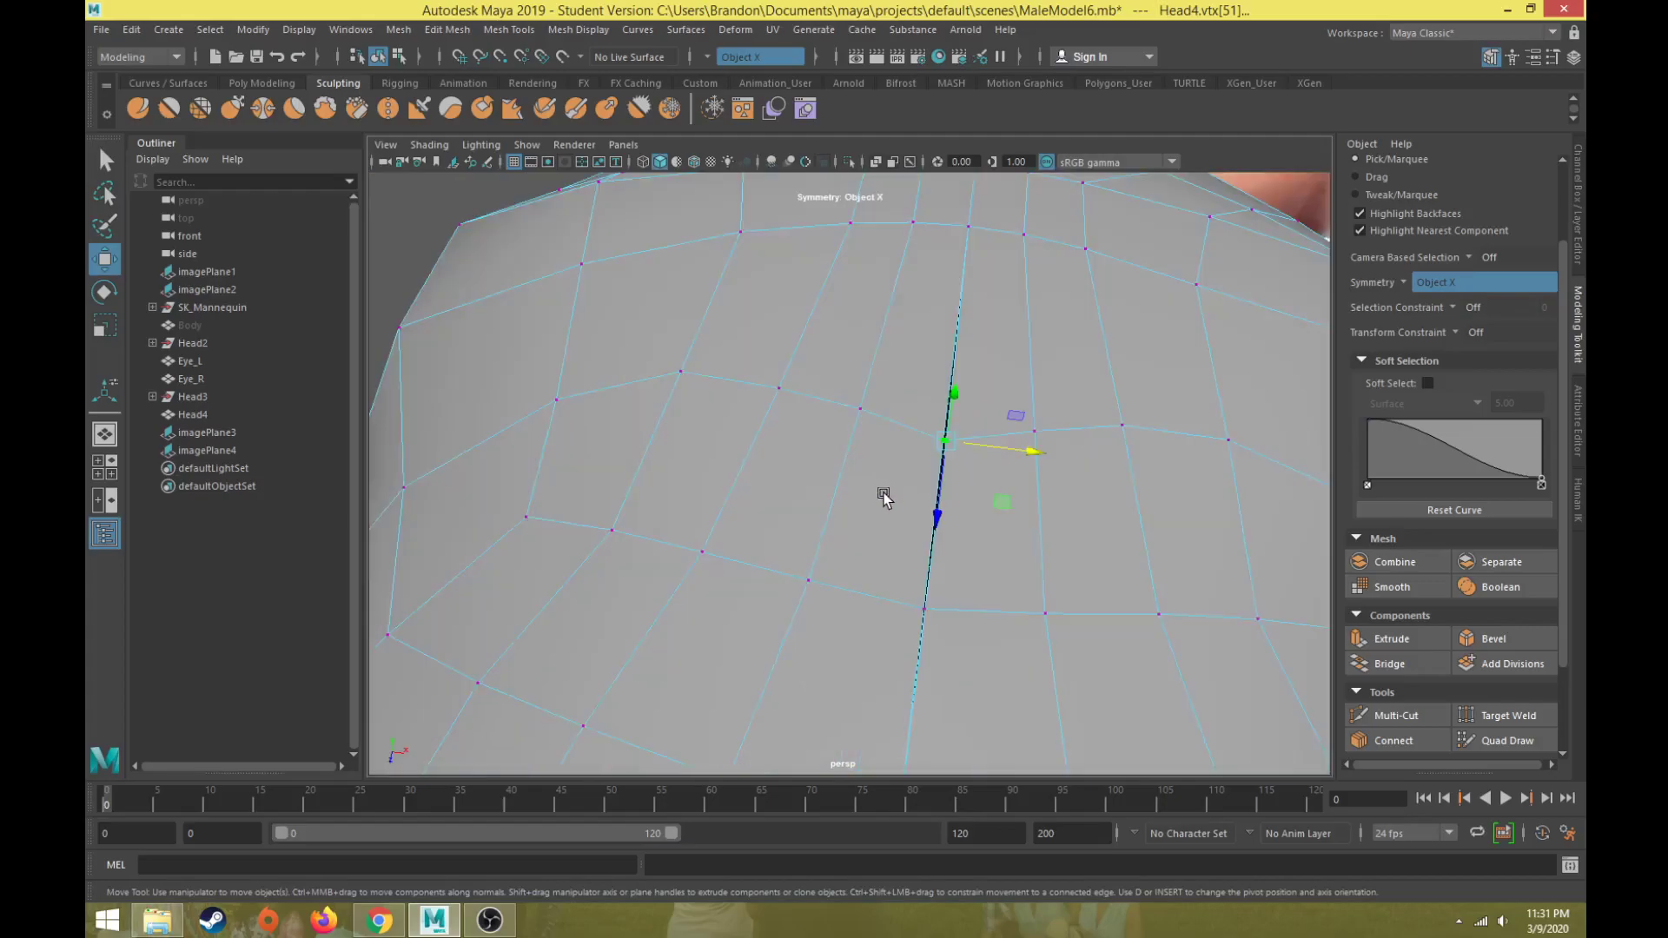
# - Select the centreline vertices on top of the head in the front view and merge them with a threshold of 0.1
pyautogui.scroll(-3, 936, 549)
pyautogui.keyDown('alt'); pyautogui.moveTo(936, 549); pyautogui.dragTo(867, 543); pyautogui.keyUp('alt')
pyautogui.scroll(-2, 860, 547)
pyautogui.press('space')
pyautogui.press('space')
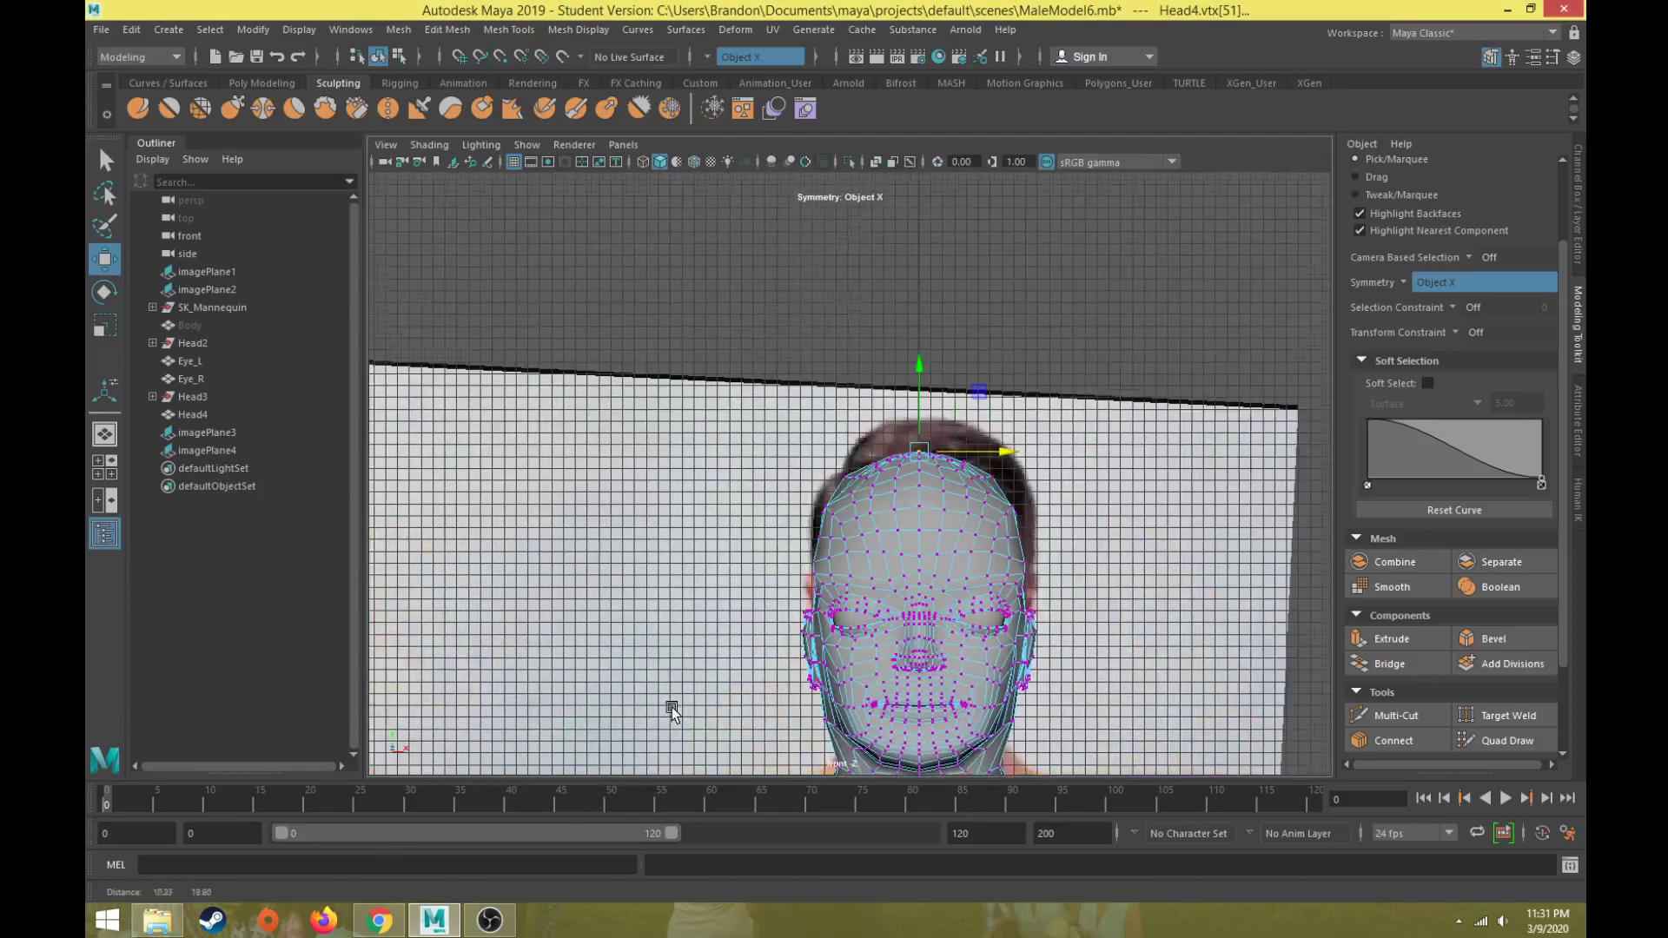
pyautogui.scroll(6, 848, 588)
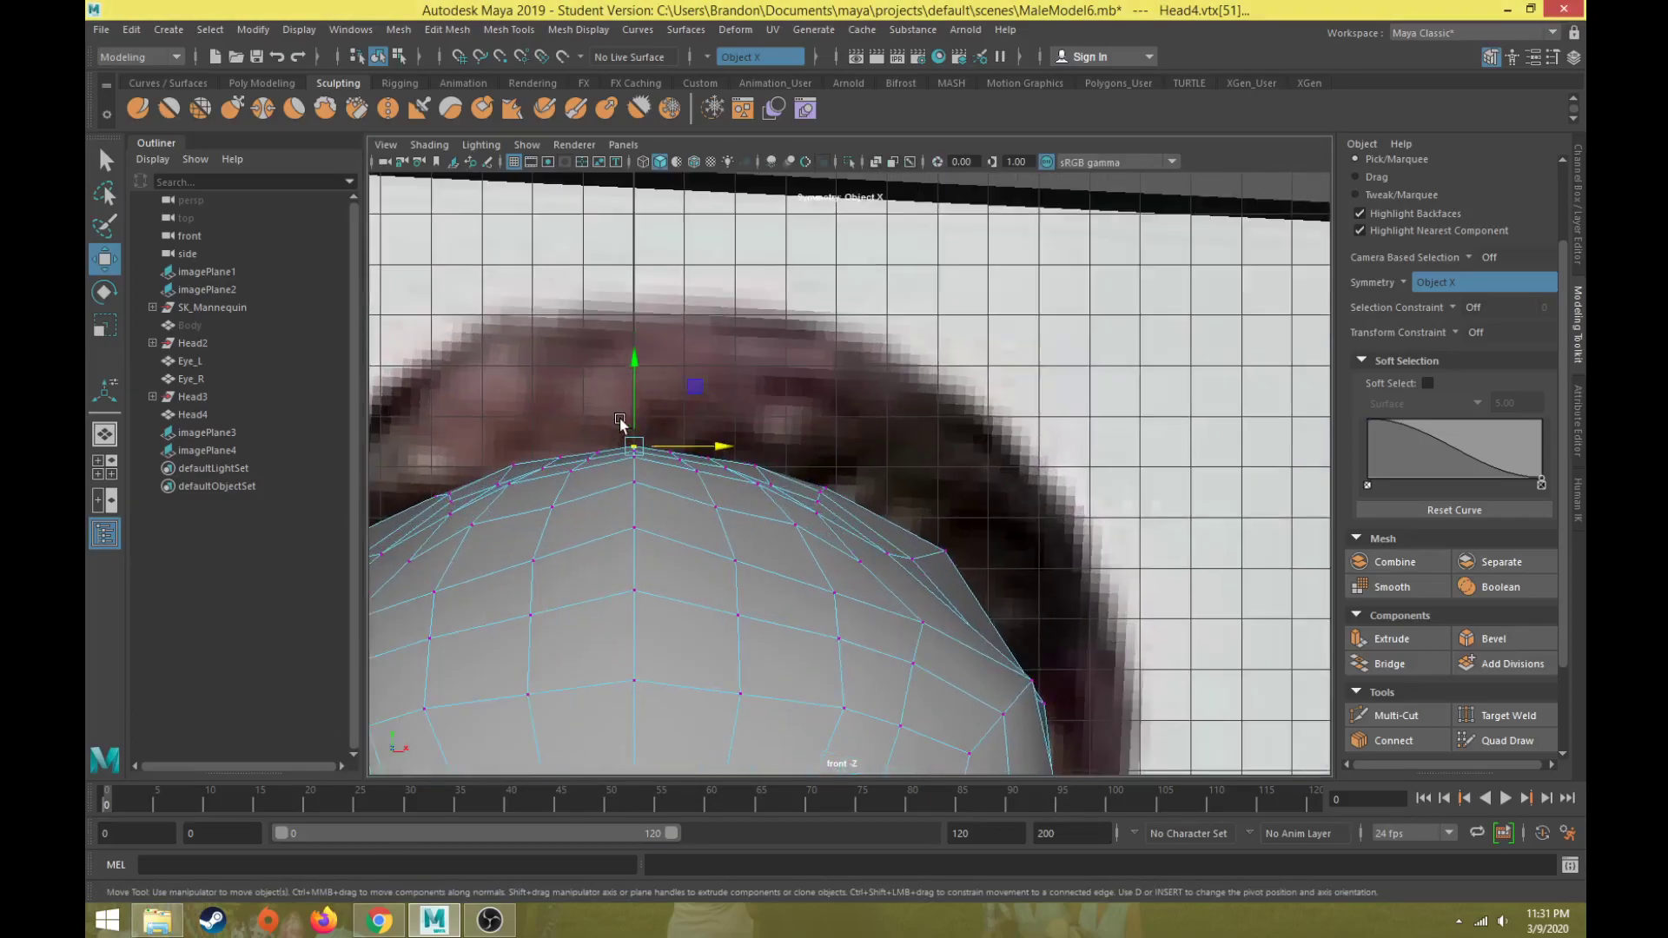
pyautogui.moveTo(655, 556); pyautogui.dragTo(655, 554)
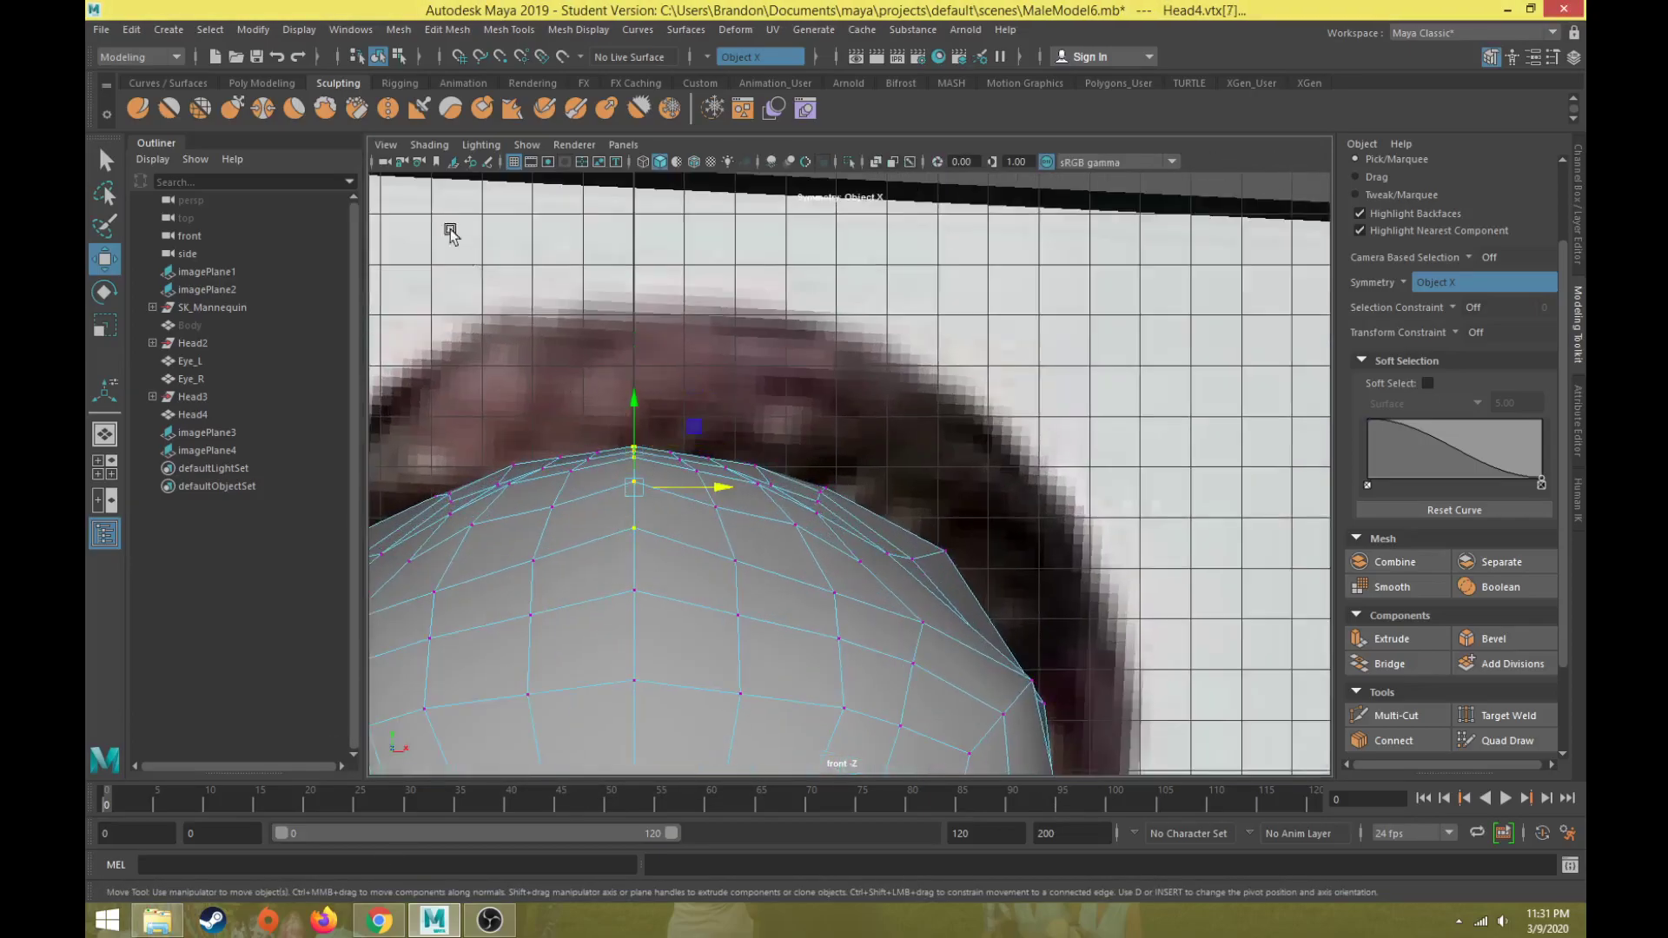
pyautogui.click(436, 31)
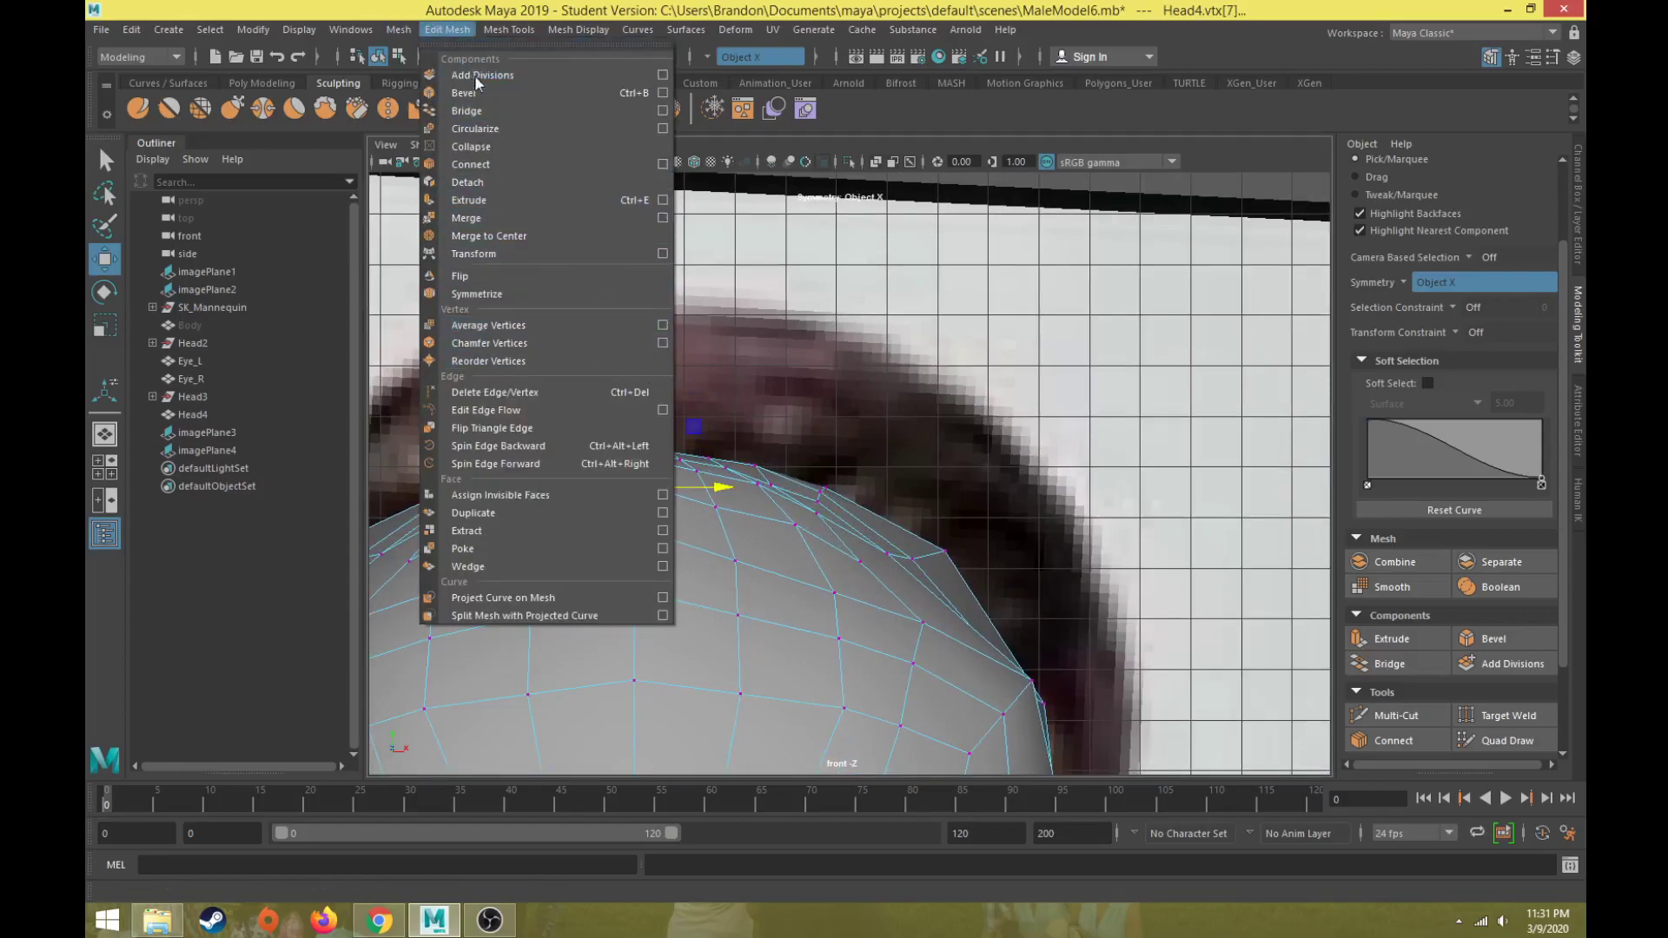
pyautogui.click(663, 218)
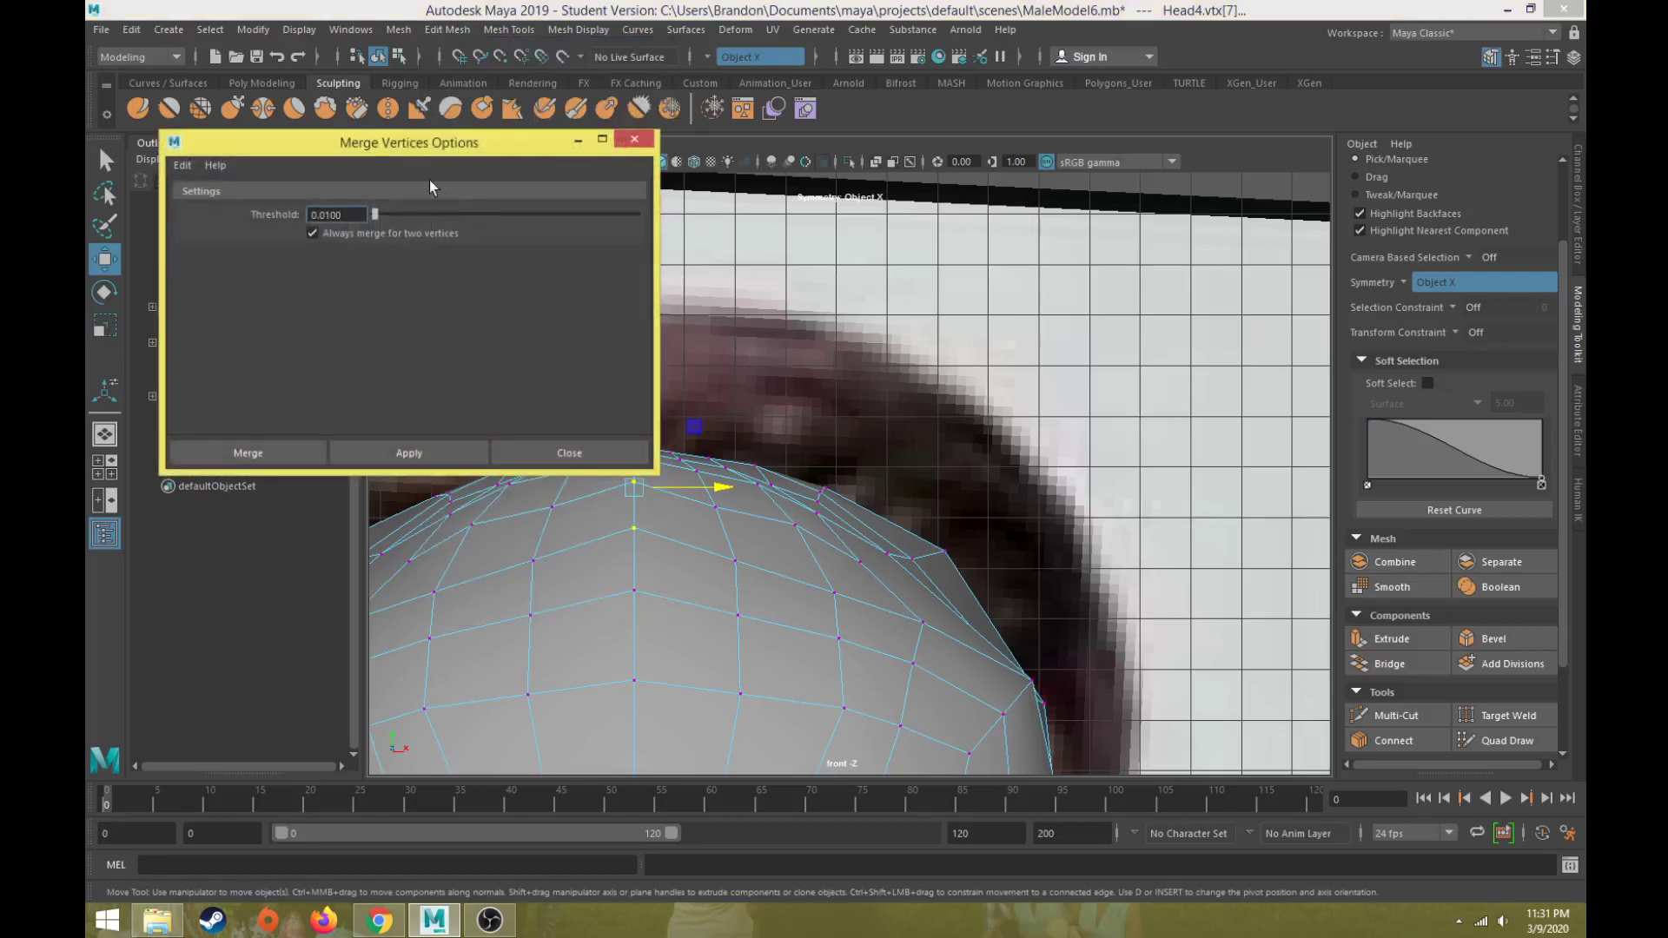
pyautogui.write('0.1')
pyautogui.press('Return')
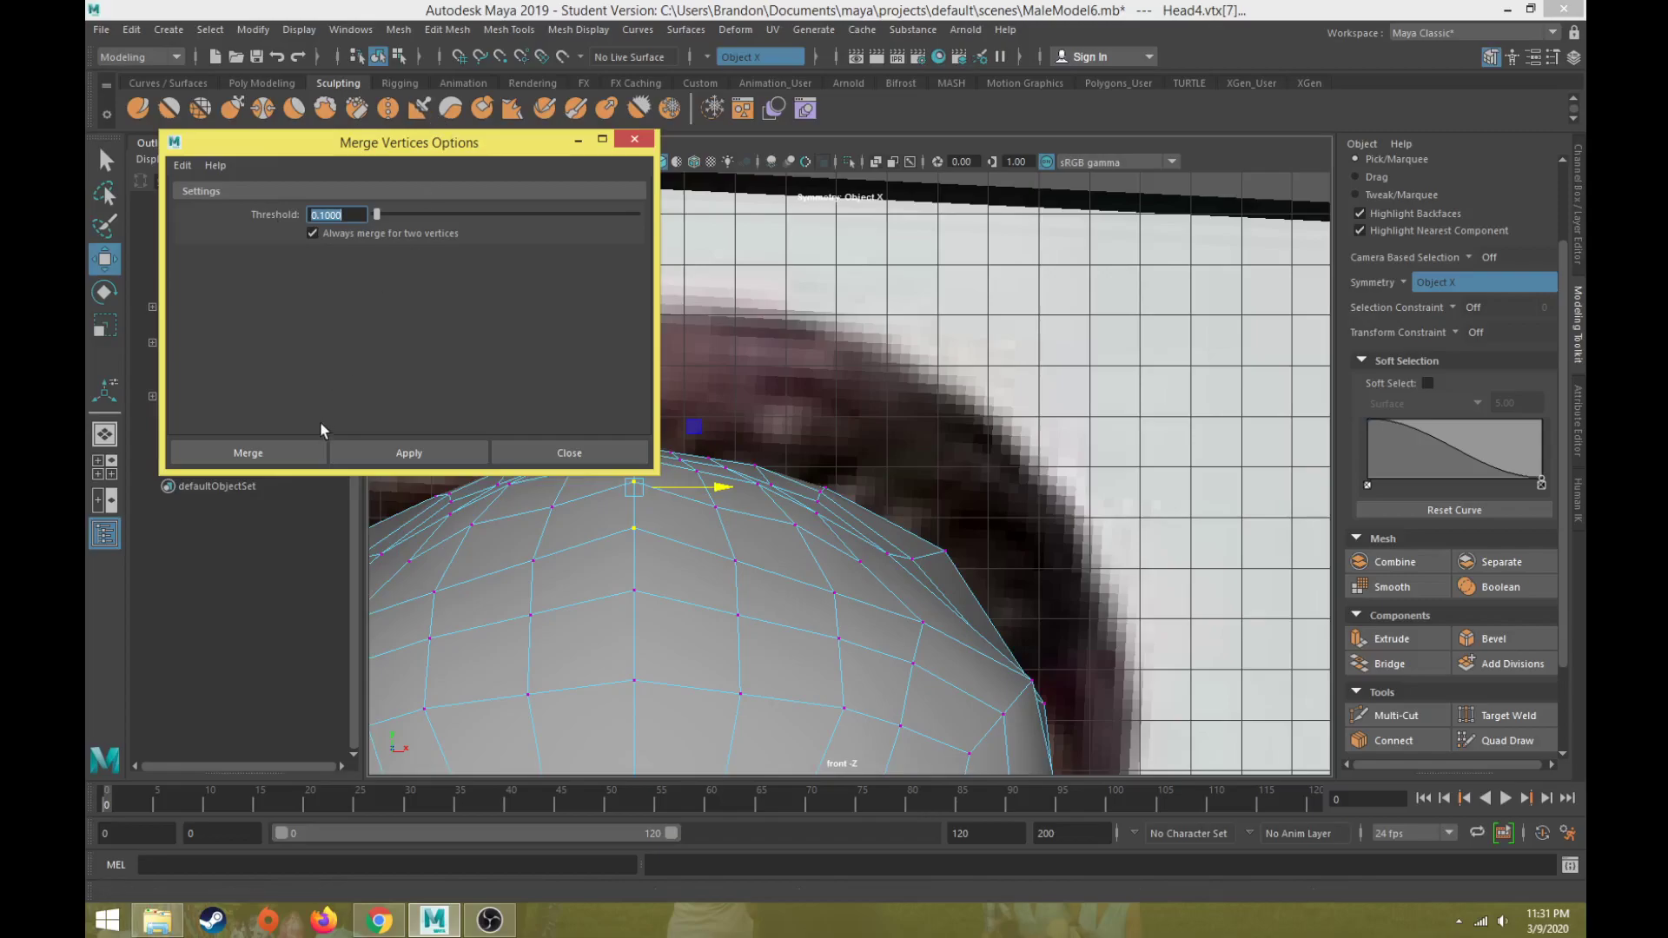
pyautogui.click(297, 451)
# - Select centreline vertices on top of the head in the perspective view and inspect the seam from behind
pyautogui.press('space')
pyautogui.press('space')
pyautogui.keyDown('alt'); pyautogui.moveTo(954, 355); pyautogui.dragTo(783, 519); pyautogui.keyUp('alt')
pyautogui.click(731, 449)
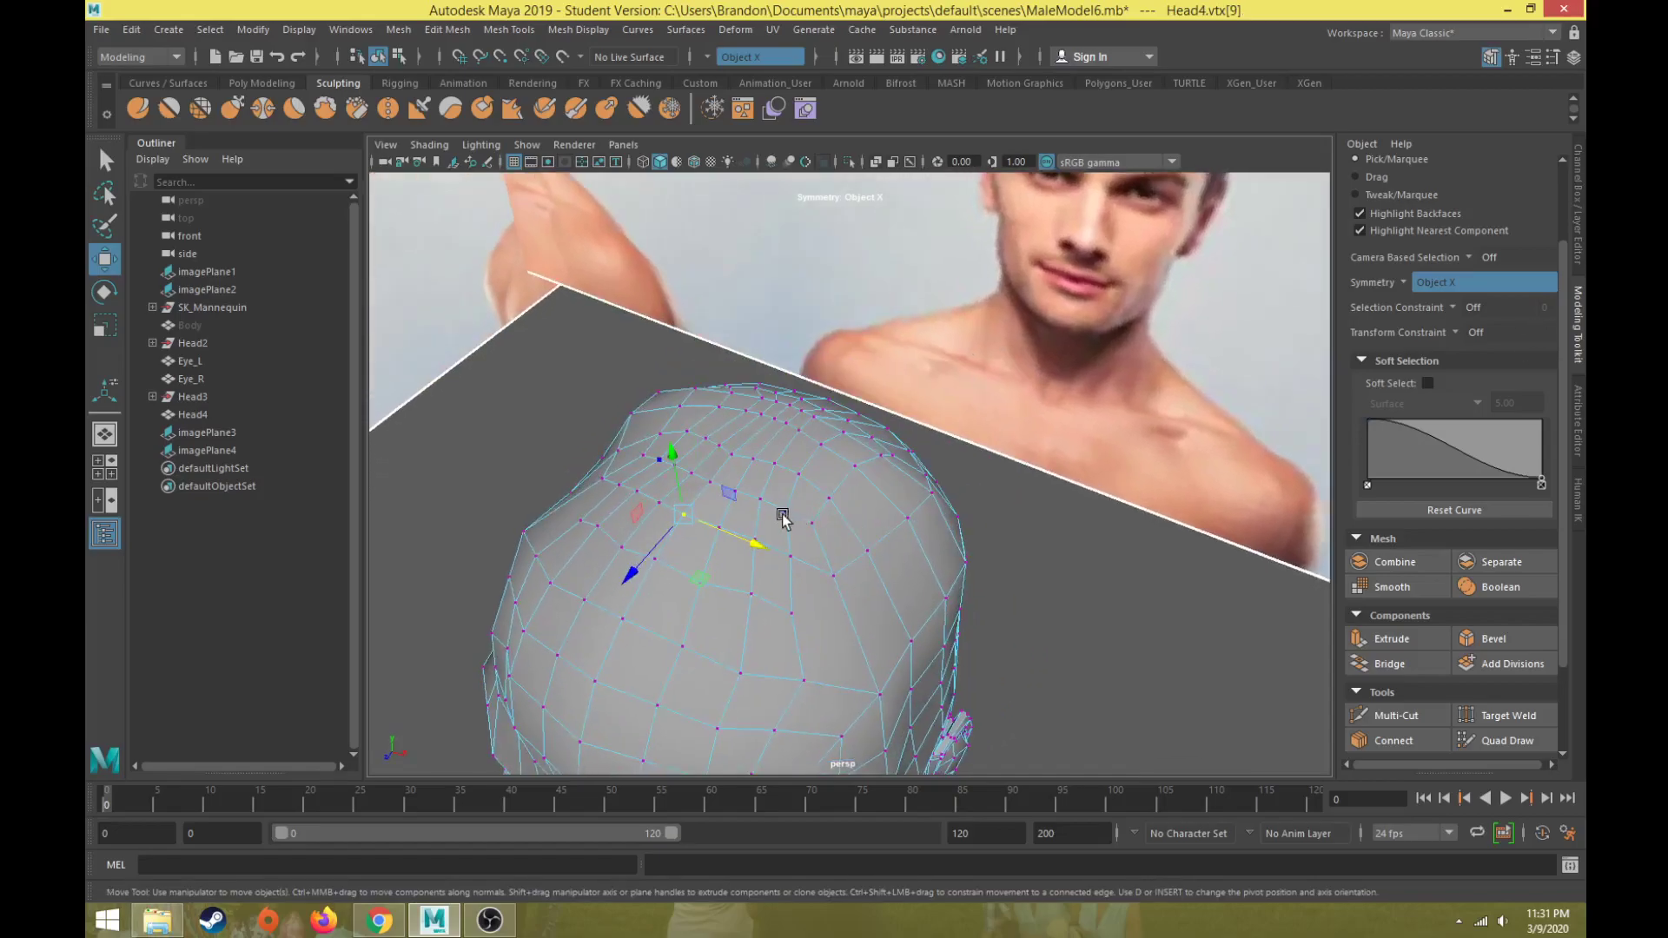
pyautogui.click(708, 479)
pyautogui.keyDown('alt'); pyautogui.moveTo(762, 520); pyautogui.dragTo(717, 458); pyautogui.keyUp('alt')
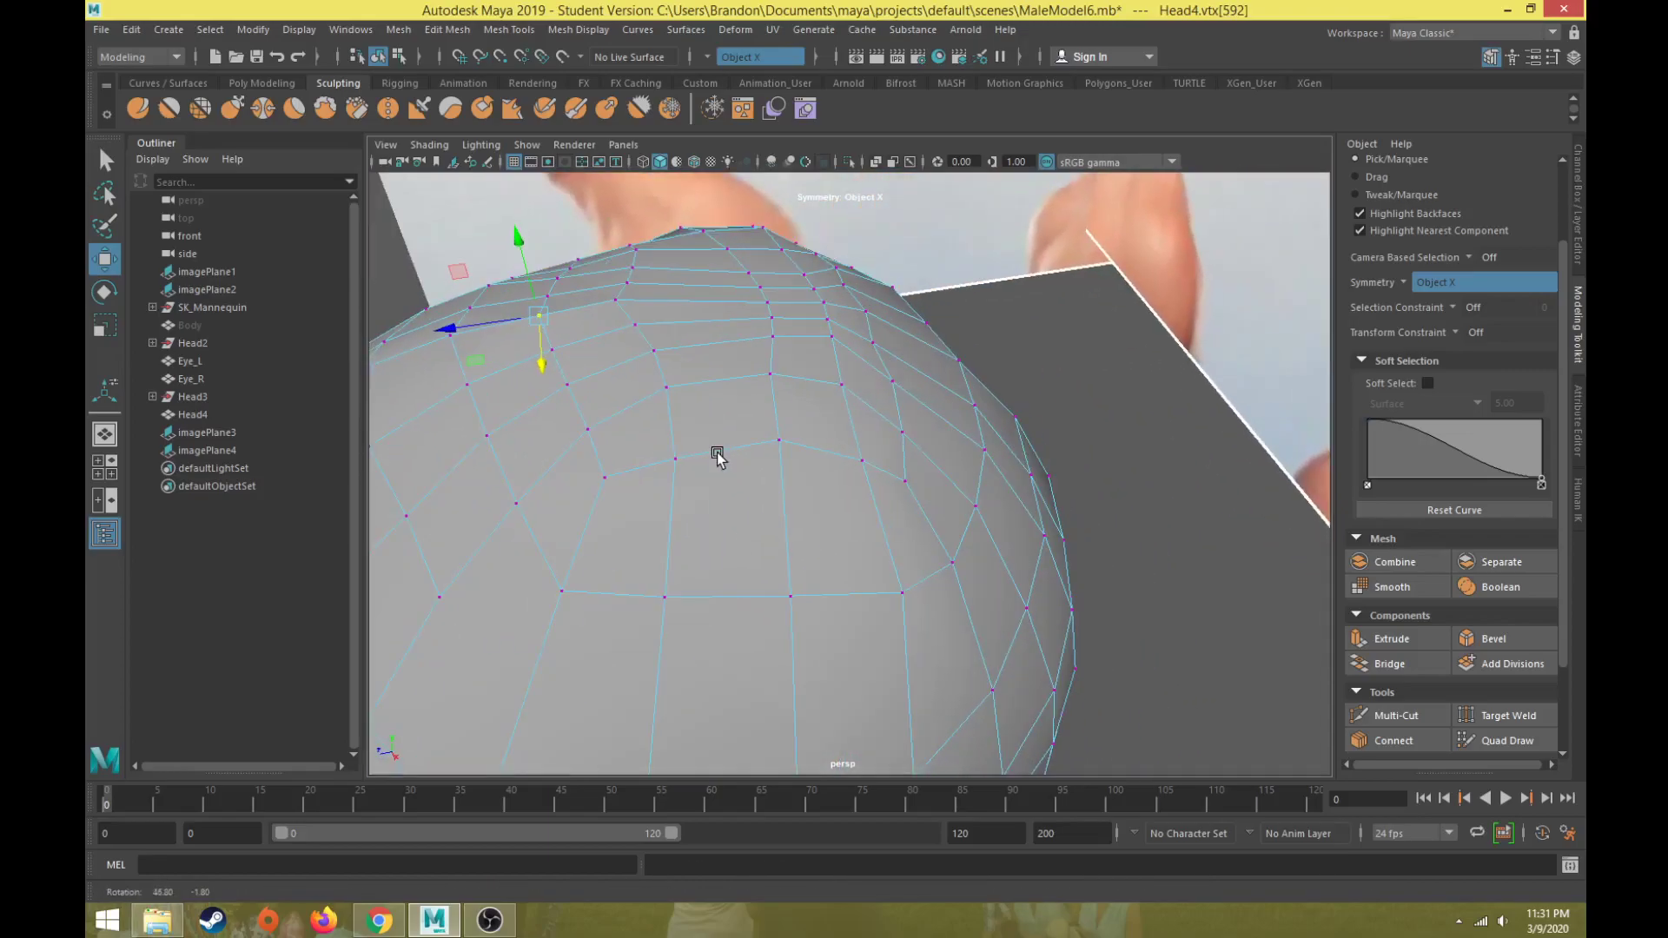
# - Turn symmetry off to test-move a vertex on the top seam, undo the move and restore Object X symmetry
pyautogui.press('q')
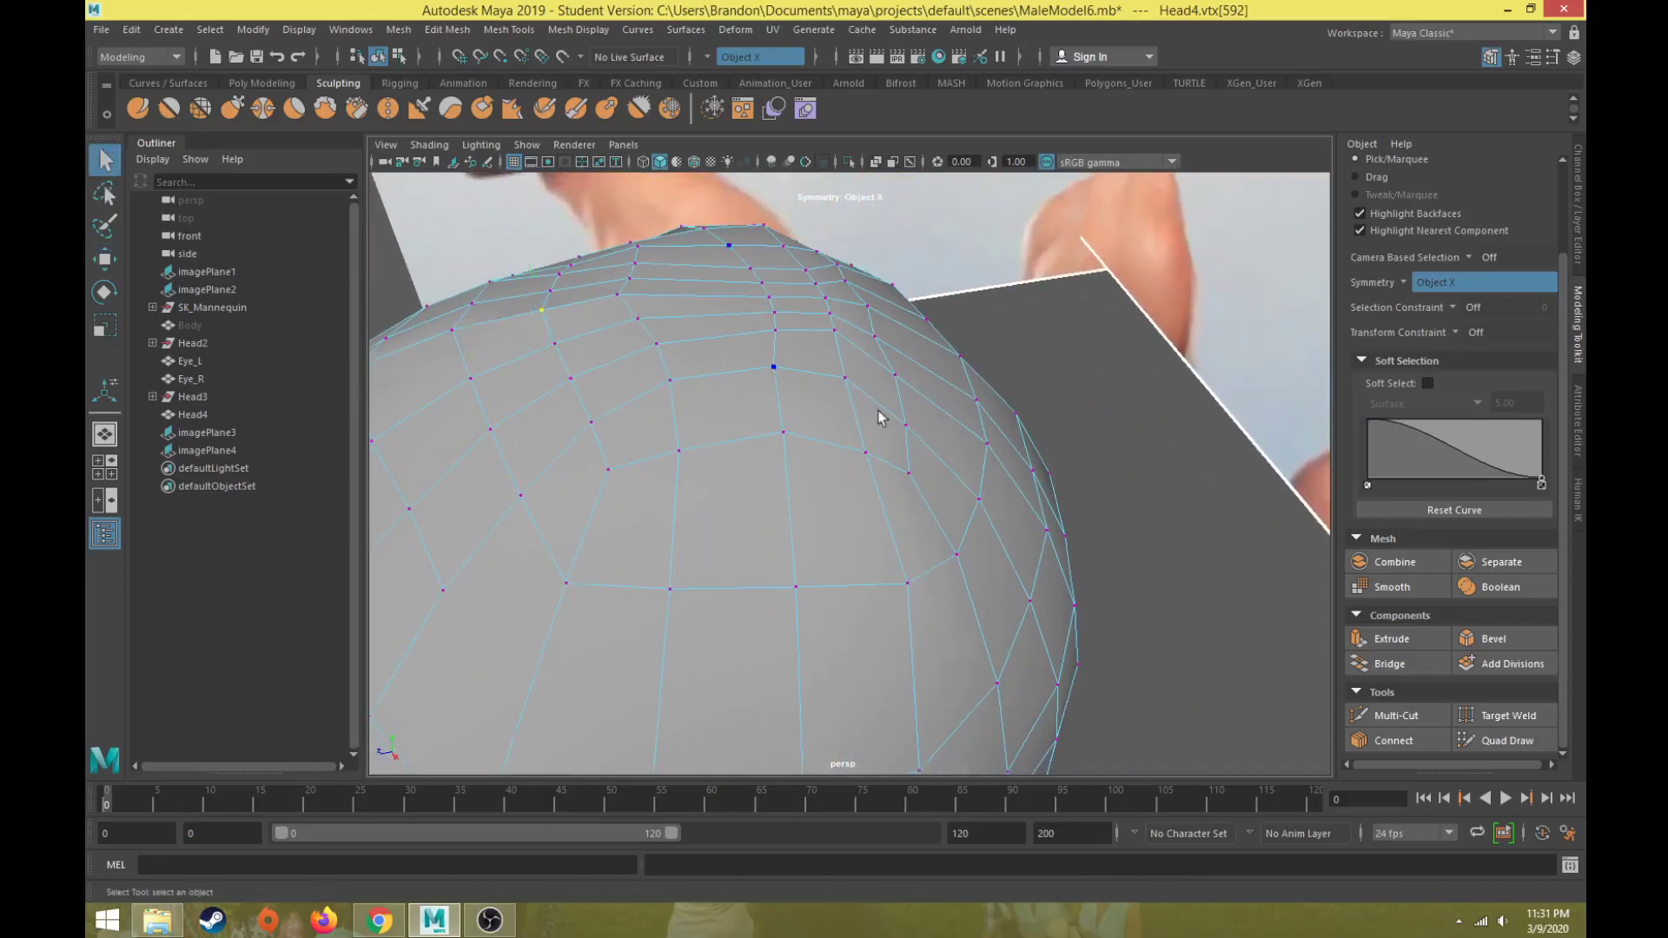
pyautogui.click(1459, 282)
pyautogui.click(1434, 290)
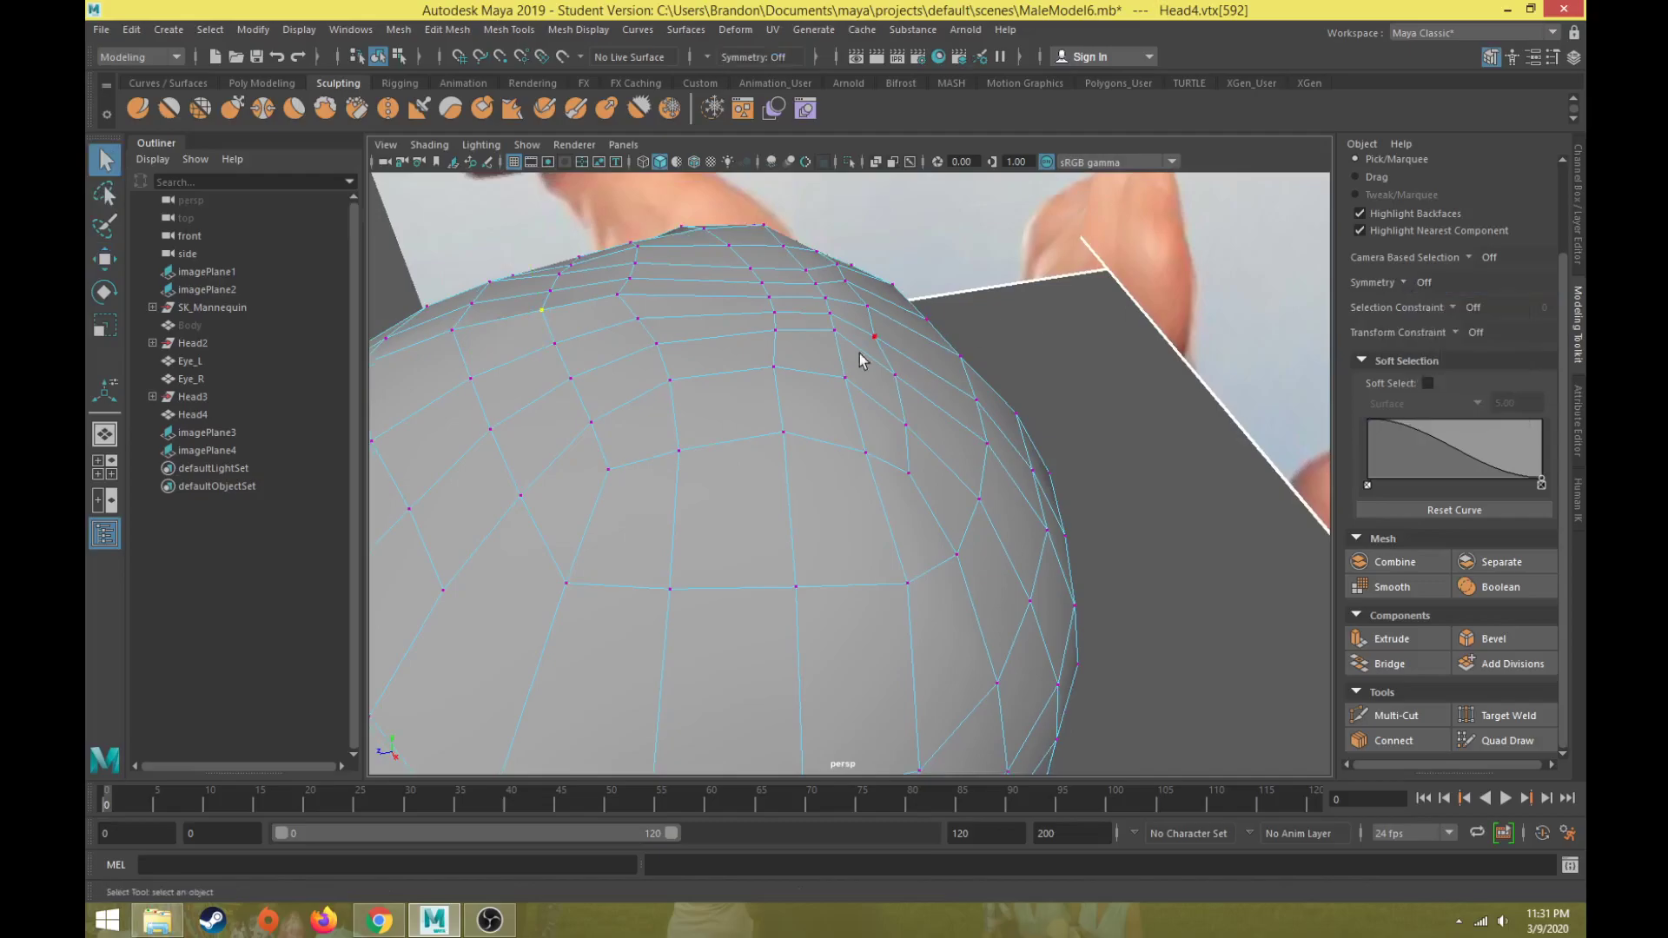
pyautogui.press('w')
pyautogui.keyDown('alt'); pyautogui.moveTo(547, 311); pyautogui.dragTo(723, 331); pyautogui.keyUp('alt')
pyautogui.hotkey('ctrl', 'z')
pyautogui.click(686, 301)
pyautogui.hotkey('ctrl', 'z')
pyautogui.click(1406, 291)
pyautogui.click(1448, 318)
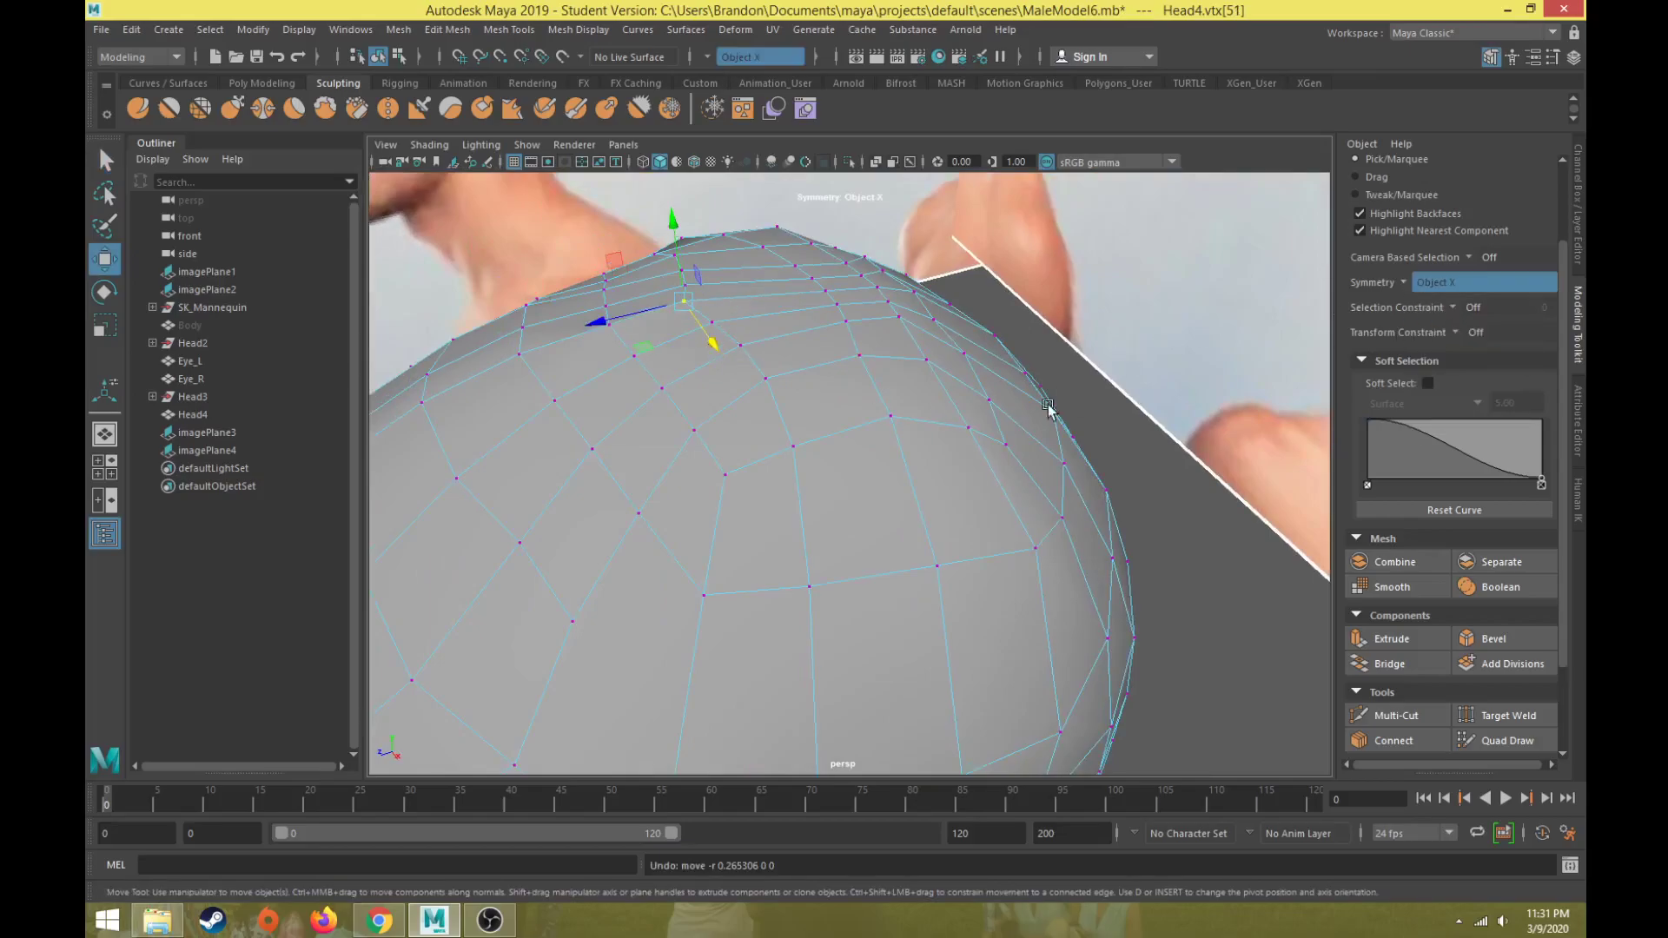
# - Return the head to object mode and smooth the top of the skull with an enlarged Smooth brush
pyautogui.scroll(-5, 789, 434)
pyautogui.keyDown('alt'); pyautogui.moveTo(756, 434); pyautogui.dragTo(789, 440); pyautogui.keyUp('alt')
pyautogui.moveTo(761, 435); pyautogui.dragTo(839, 402, button='right')
pyautogui.click(169, 108)
pyautogui.keyDown('alt'); pyautogui.moveTo(674, 353); pyautogui.dragTo(834, 456); pyautogui.keyUp('alt')
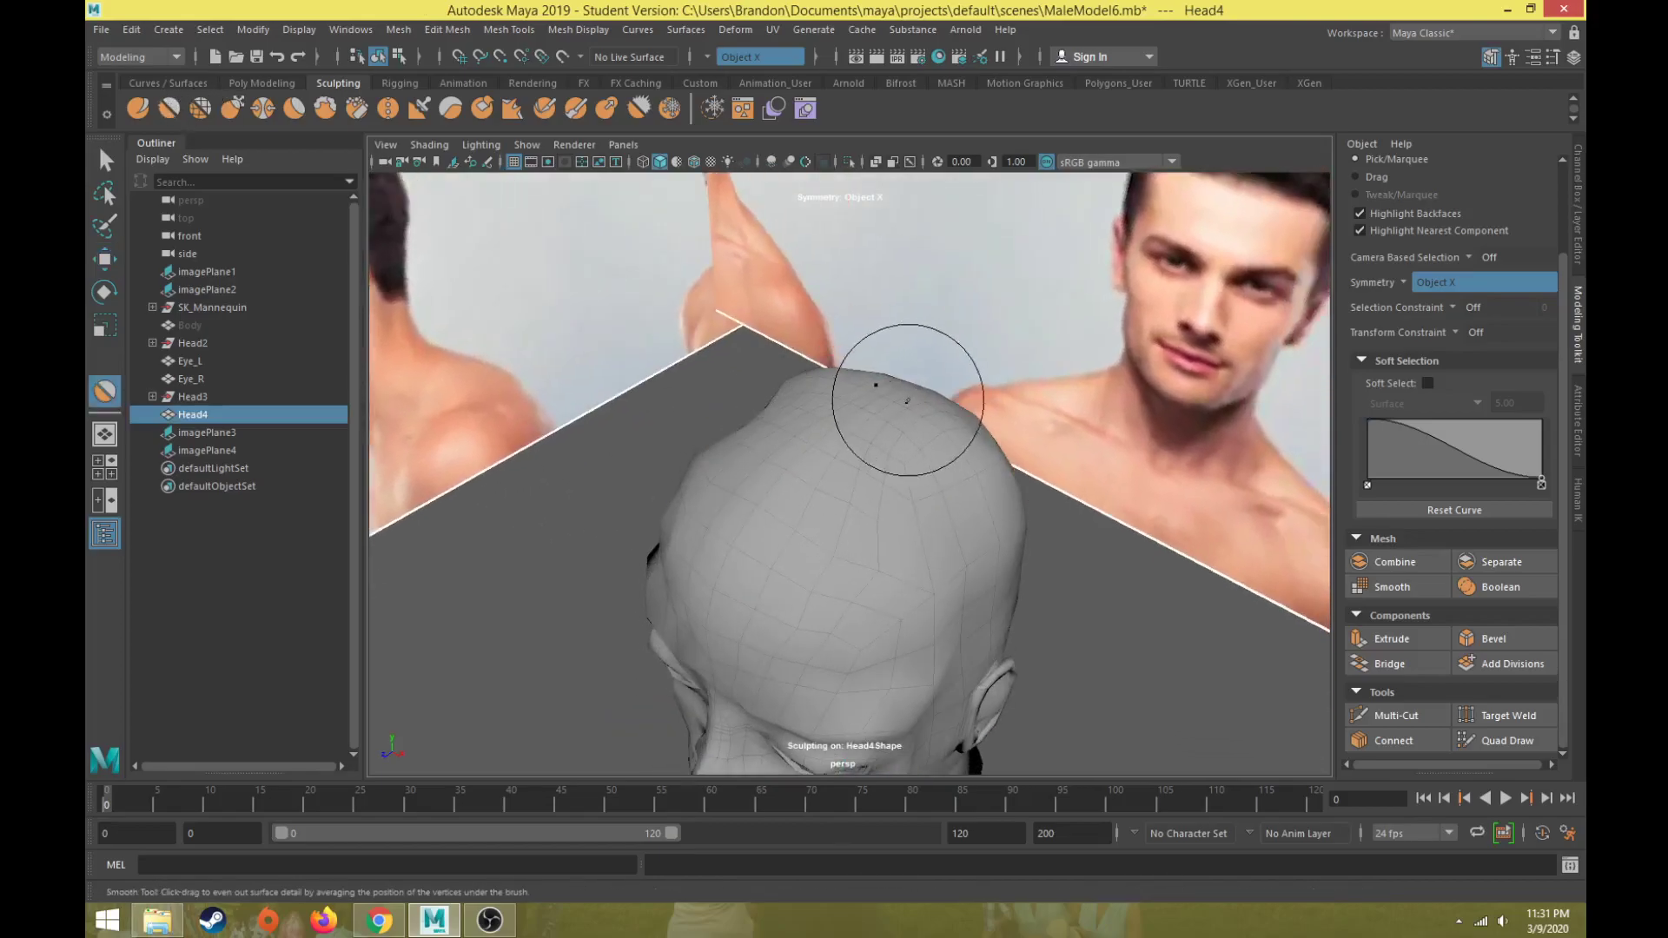
pyautogui.keyDown('alt'); pyautogui.moveTo(908, 400); pyautogui.dragTo(767, 440); pyautogui.keyUp('alt')
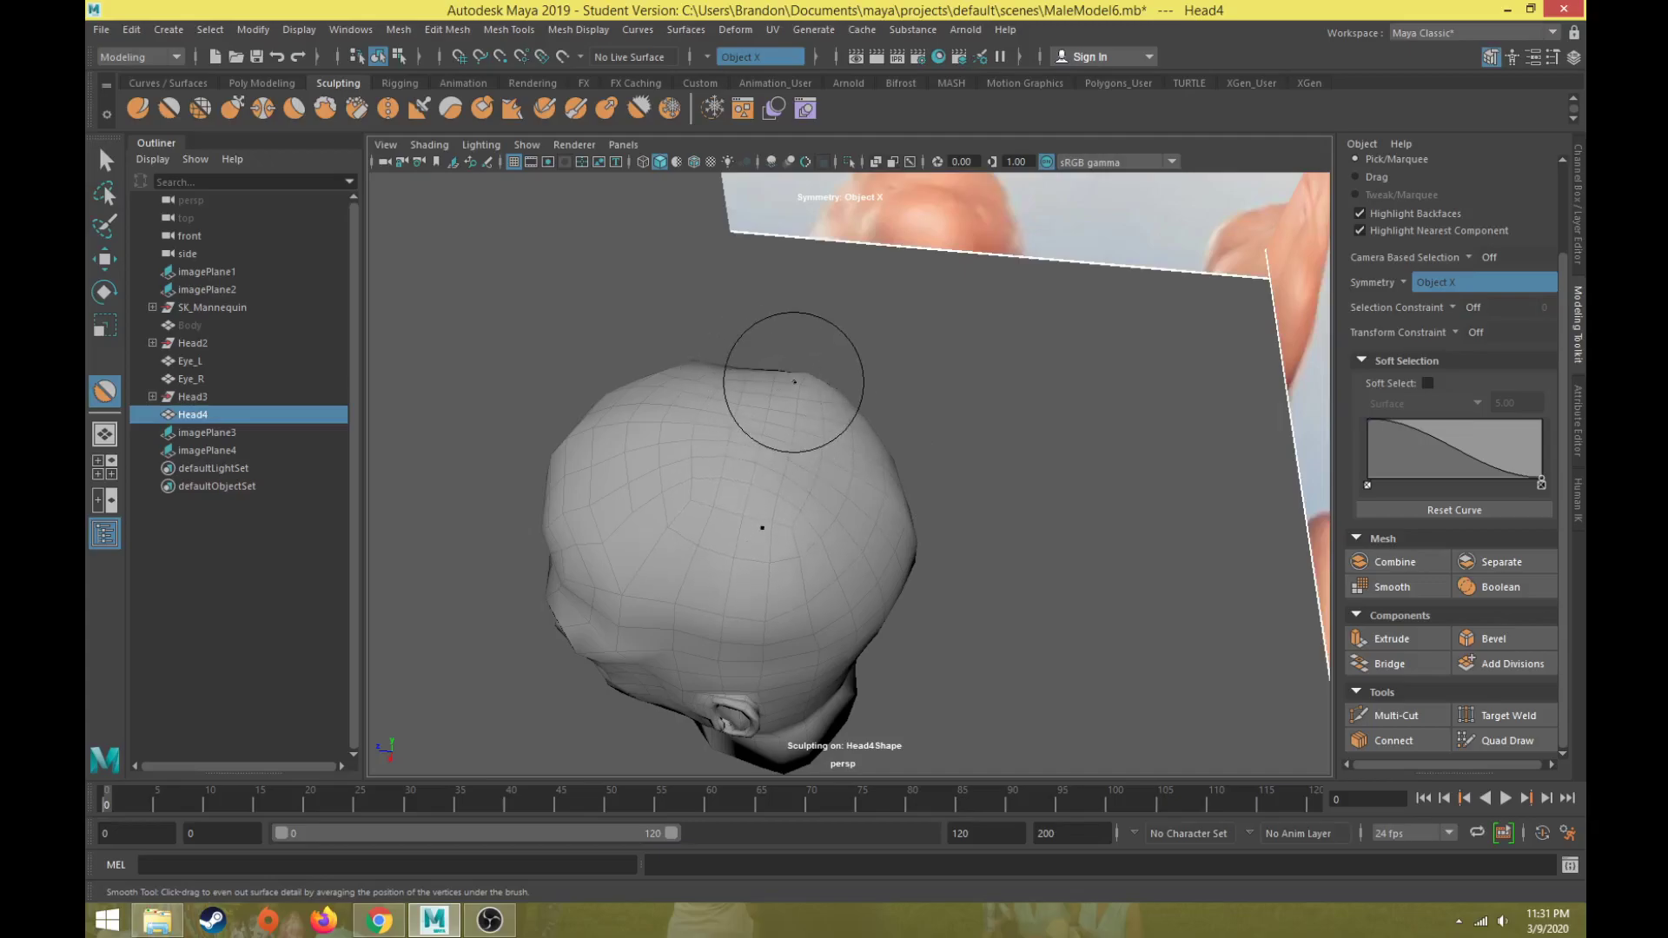
pyautogui.press('b')
pyautogui.moveTo(747, 457)
pyautogui.mouseDown()
pyautogui.moveTo(790, 457)
pyautogui.moveTo(793, 484)
pyautogui.moveTo(864, 449)
pyautogui.mouseUp()
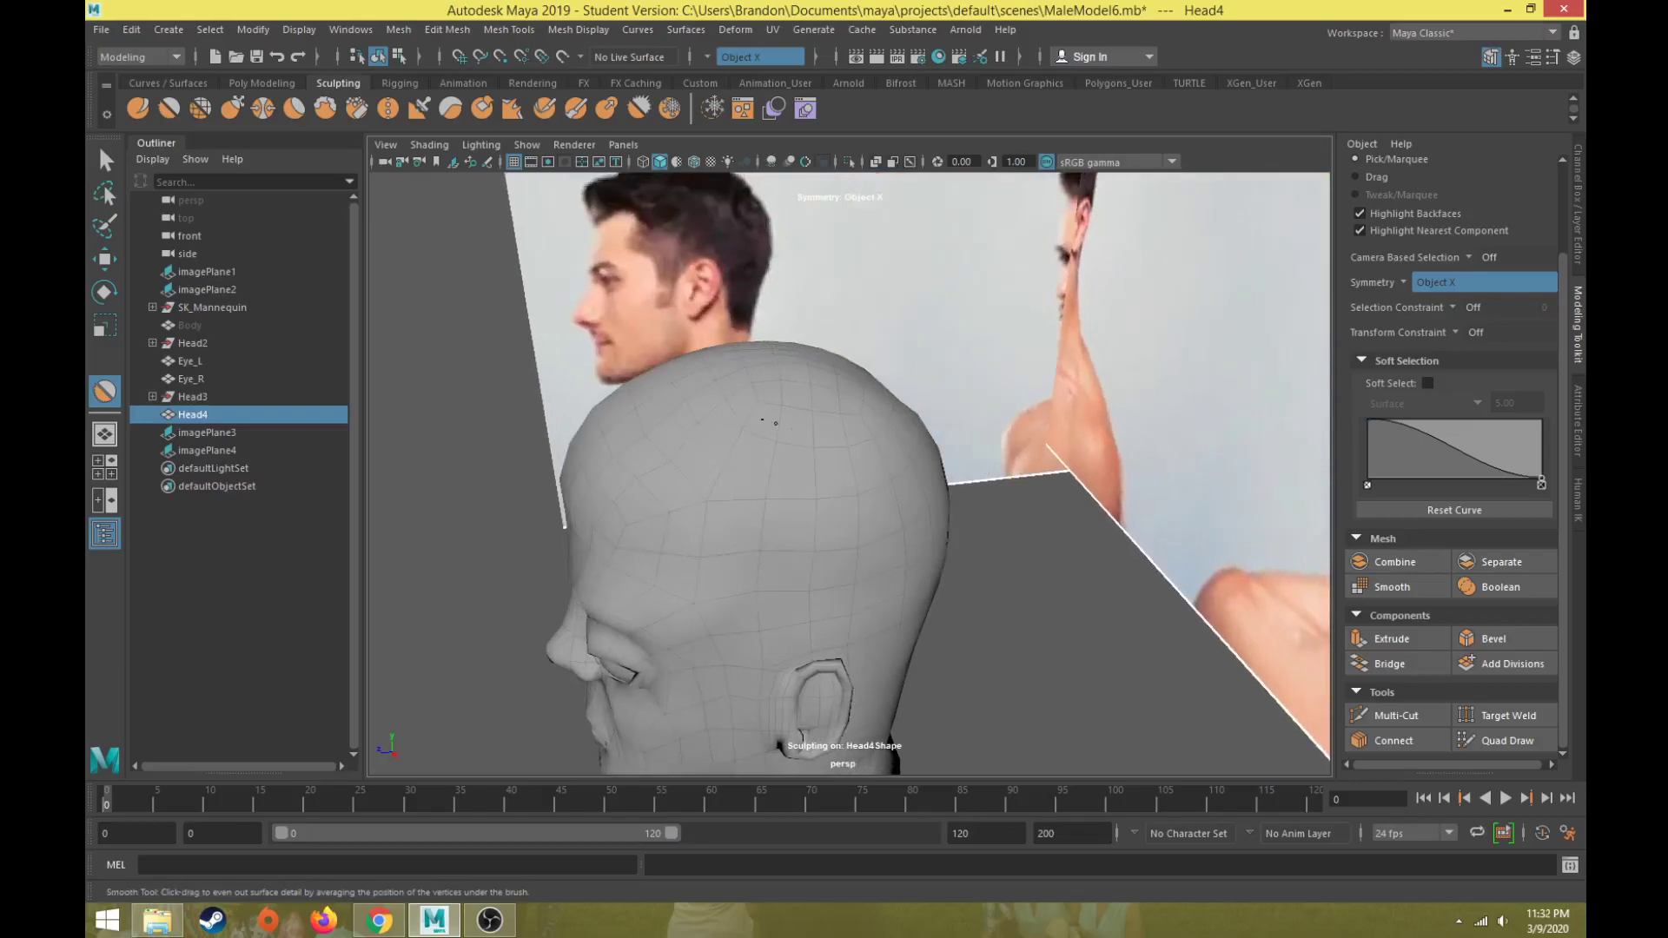
# - Smooth the forehead and the back of the skull with the Smooth brush
pyautogui.keyDown('alt'); pyautogui.moveTo(684, 433); pyautogui.dragTo(793, 394); pyautogui.keyUp('alt')
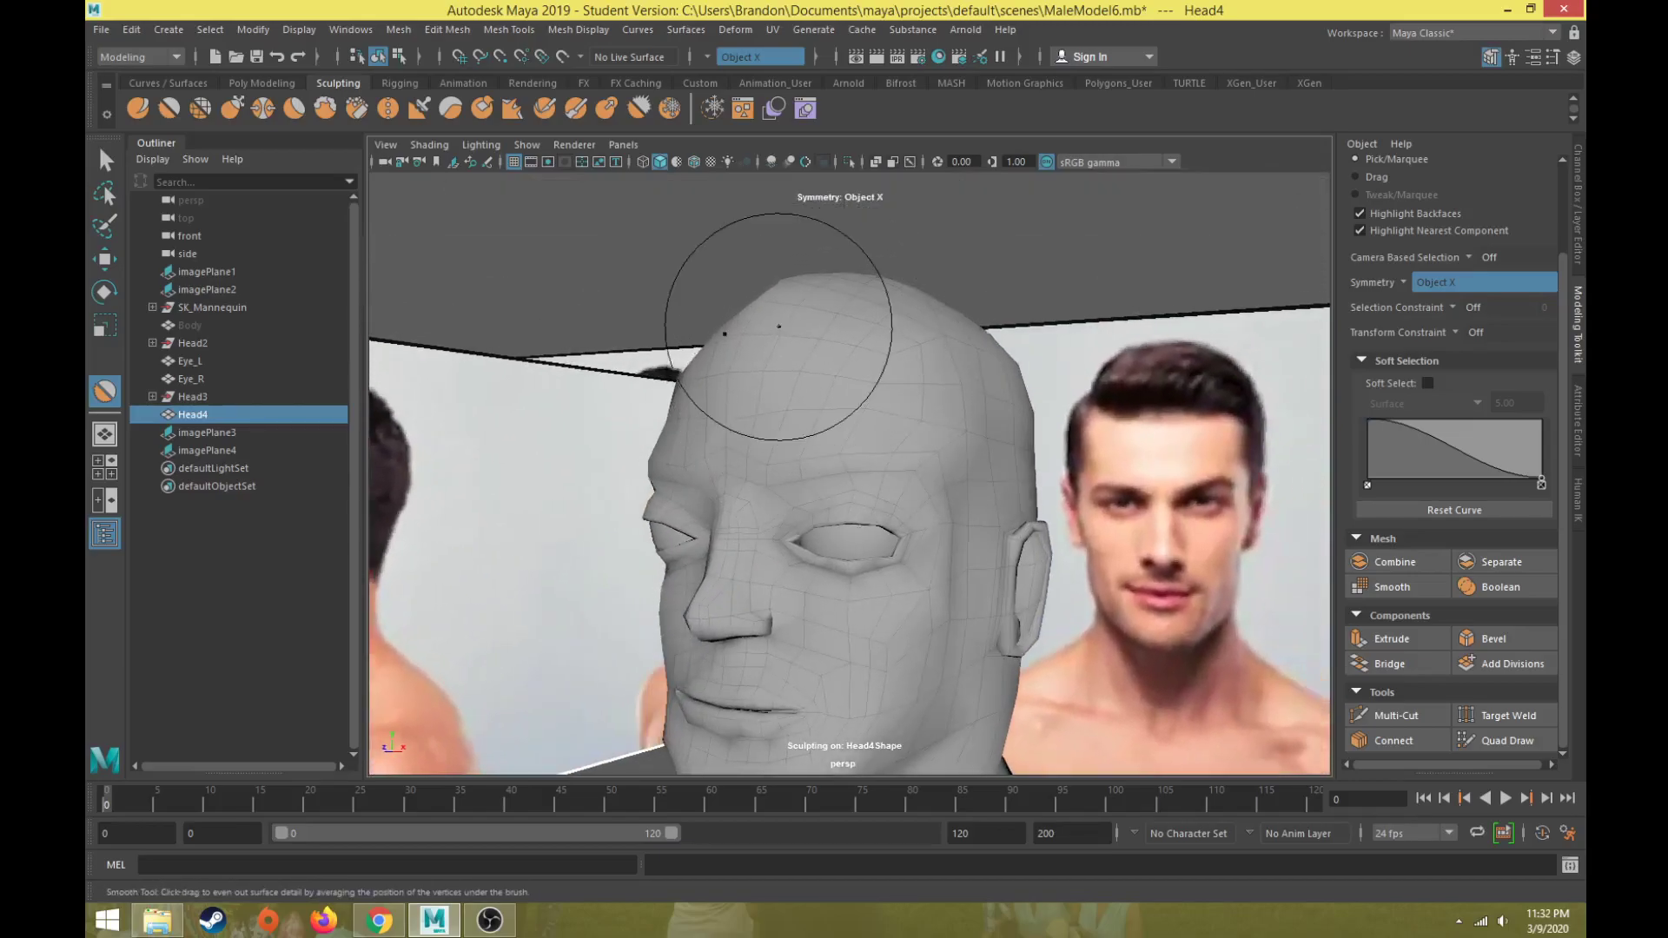
pyautogui.moveTo(808, 317)
pyautogui.keyDown('alt'); pyautogui.mouseDown()
pyautogui.moveTo(730, 362)
pyautogui.moveTo(707, 354)
pyautogui.moveTo(714, 339)
pyautogui.moveTo(687, 351)
pyautogui.mouseUp(); pyautogui.keyUp('alt')
pyautogui.moveTo(792, 403); pyautogui.dragTo(812, 441)
pyautogui.moveTo(812, 441)
pyautogui.keyDown('alt'); pyautogui.mouseDown()
pyautogui.moveTo(701, 446)
pyautogui.moveTo(700, 426)
pyautogui.moveTo(782, 416)
pyautogui.mouseUp(); pyautogui.keyUp('alt')
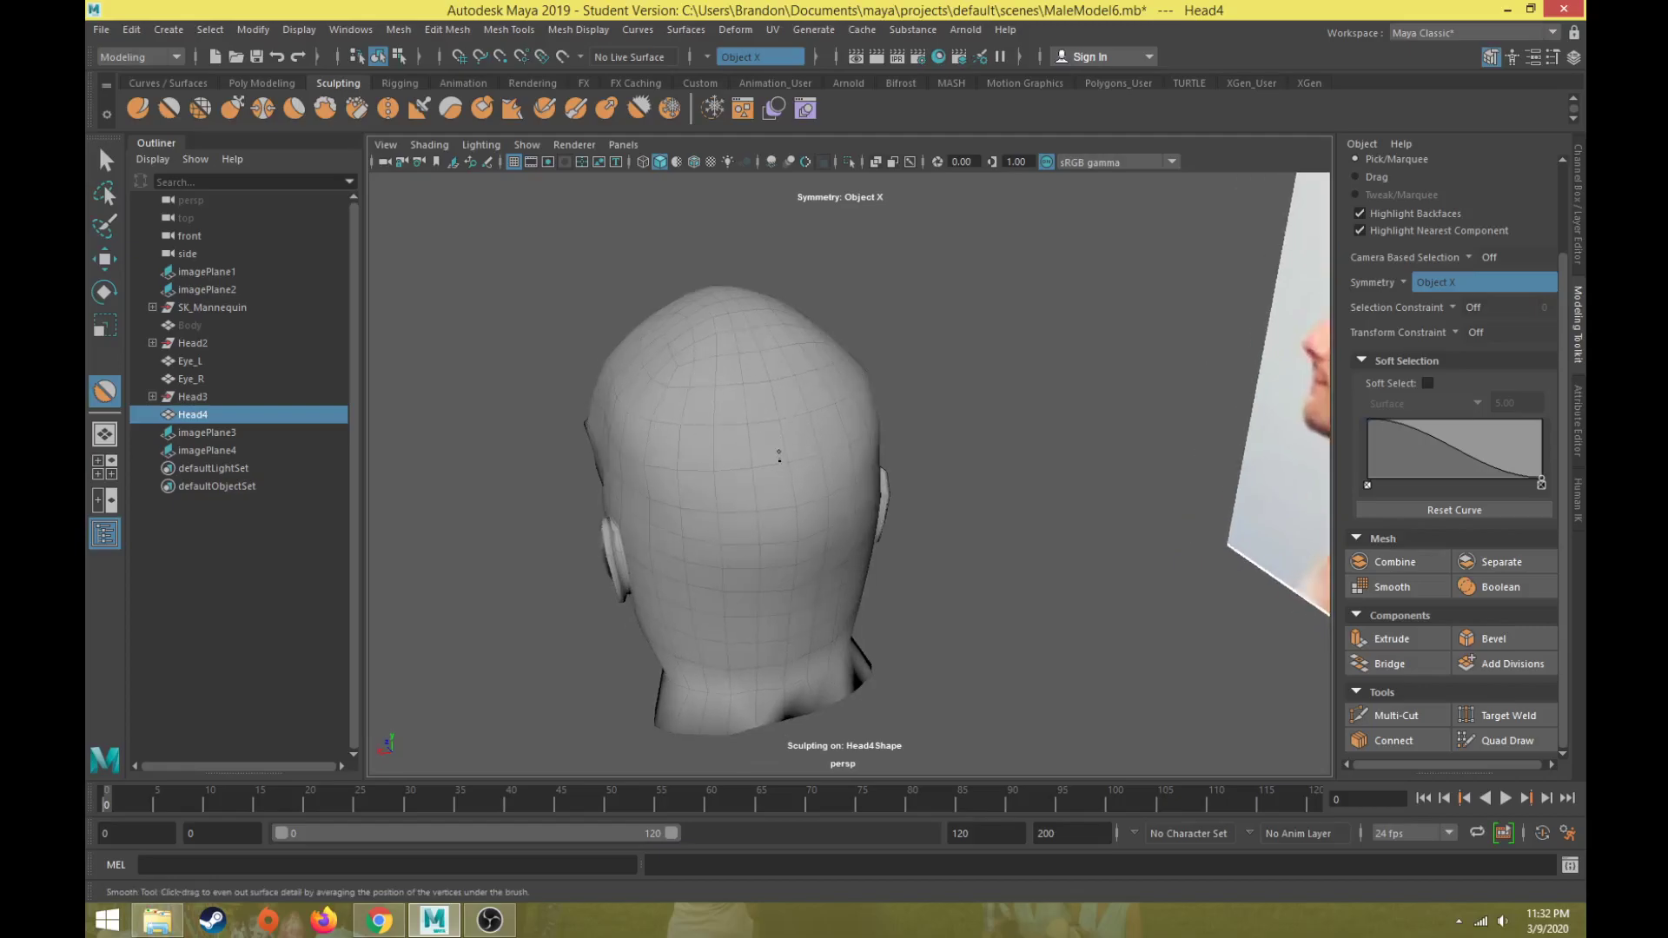
pyautogui.keyDown('alt'); pyautogui.moveTo(820, 645); pyautogui.dragTo(1035, 584); pyautogui.keyUp('alt')
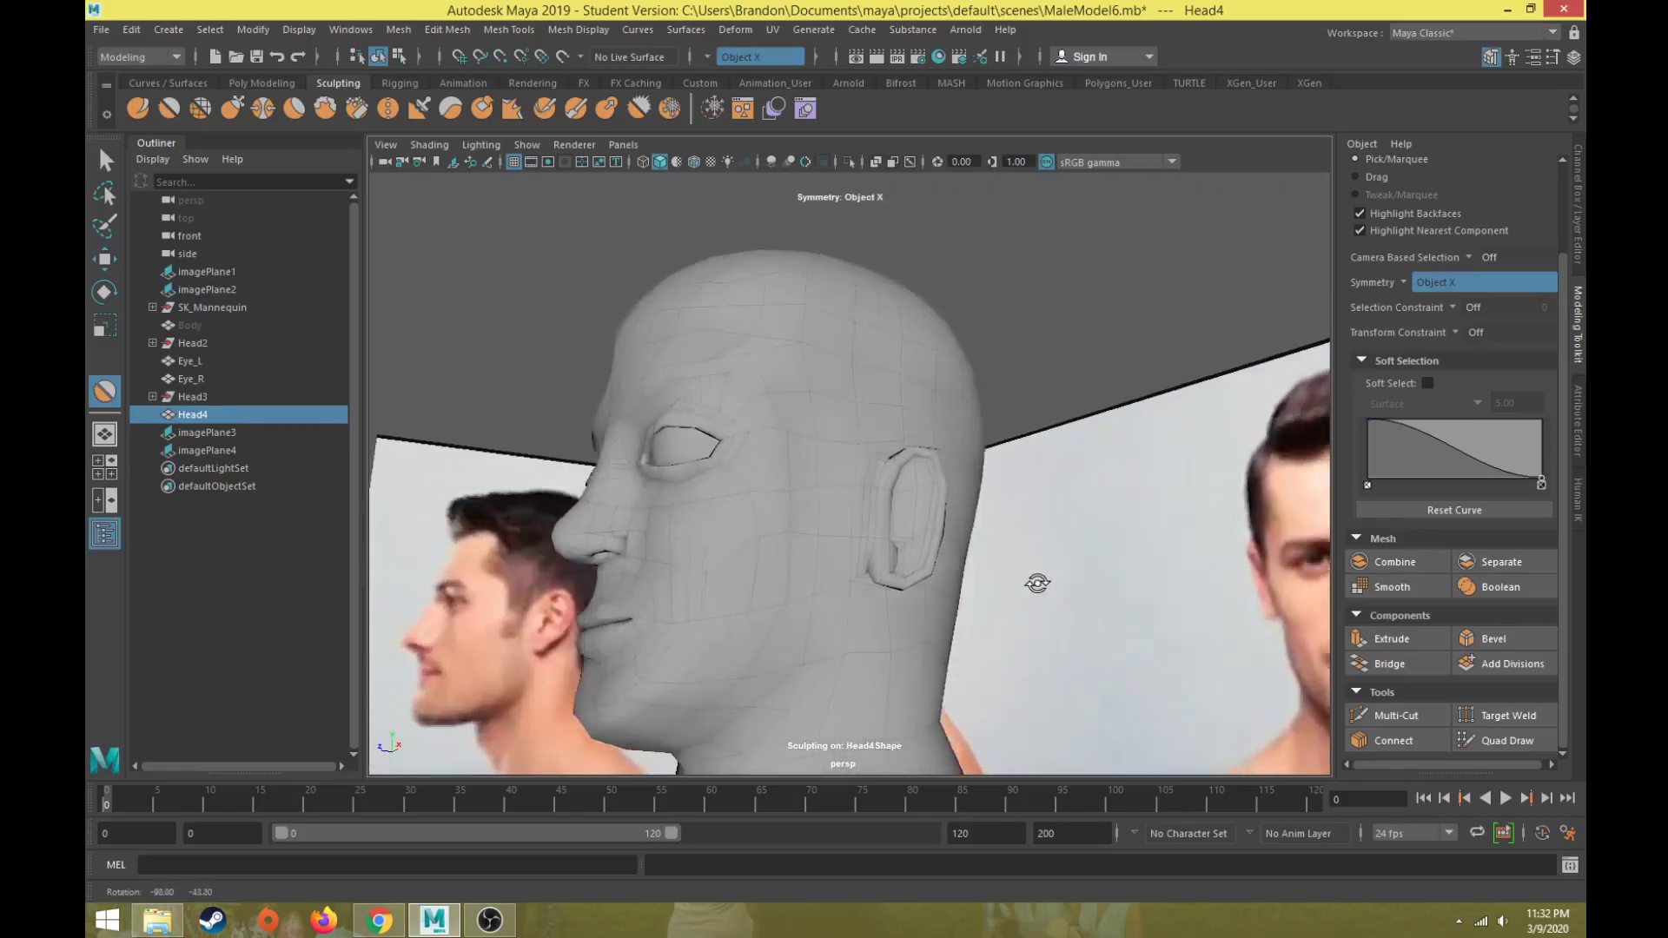
pyautogui.keyDown('alt'); pyautogui.moveTo(1034, 585); pyautogui.dragTo(960, 601, button='right'); pyautogui.keyUp('alt')
pyautogui.keyDown('alt'); pyautogui.moveTo(961, 601); pyautogui.dragTo(883, 619); pyautogui.keyUp('alt')
pyautogui.press('w')
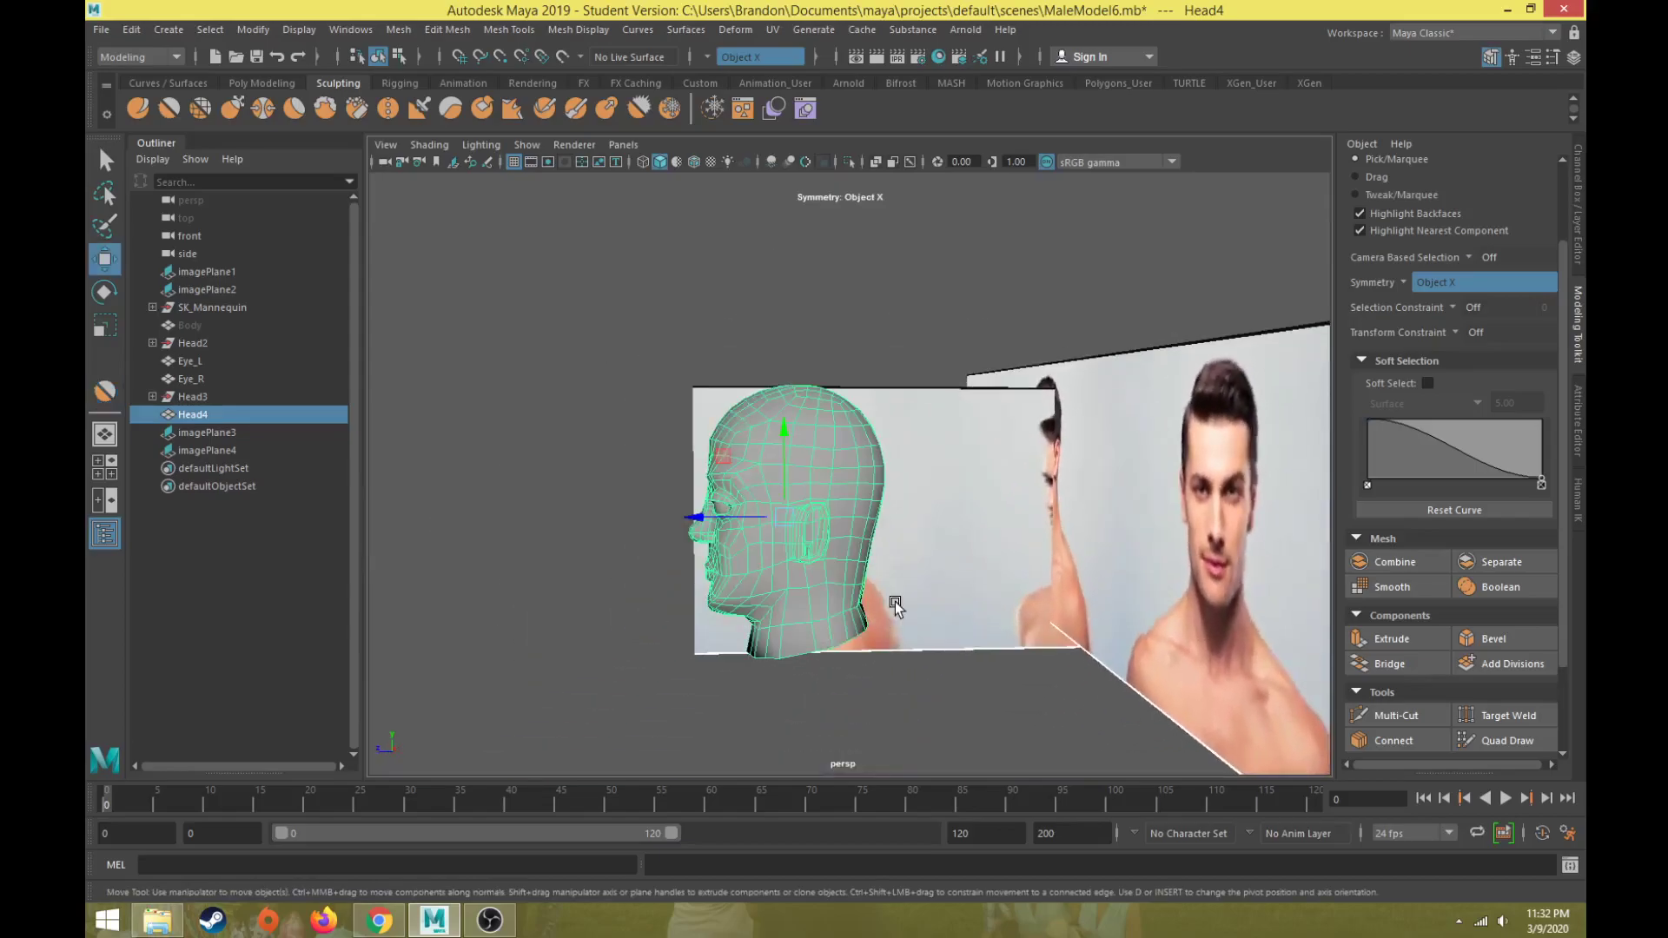
# - Cut a new line of edges around the upper skull with Multi-Cut under Object X symmetry
pyautogui.keyDown('alt'); pyautogui.moveTo(717, 466); pyautogui.dragTo(778, 495, button='right'); pyautogui.keyUp('alt')
pyautogui.keyDown('alt'); pyautogui.moveTo(779, 495); pyautogui.dragTo(842, 477); pyautogui.keyUp('alt')
pyautogui.keyDown('alt'); pyautogui.moveTo(842, 476); pyautogui.dragTo(872, 580, button='right'); pyautogui.keyUp('alt')
pyautogui.keyDown('alt'); pyautogui.moveTo(872, 580); pyautogui.dragTo(1008, 608); pyautogui.keyUp('alt')
pyautogui.click(1396, 715)
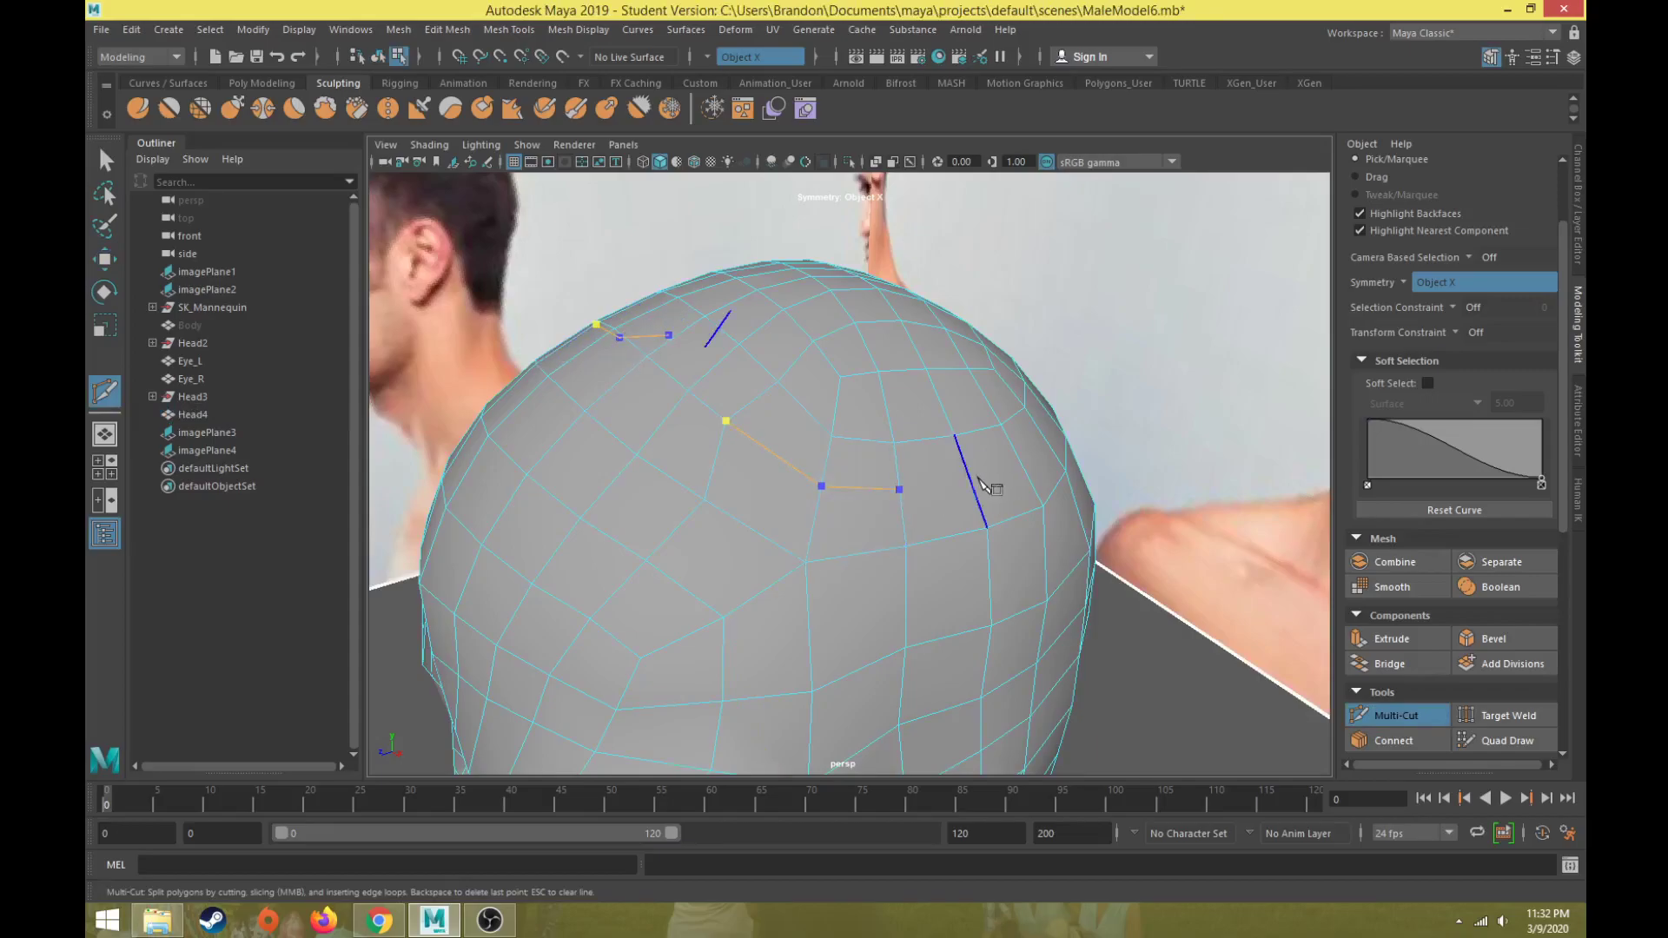
pyautogui.keyDown('alt'); pyautogui.moveTo(805, 476); pyautogui.dragTo(573, 385); pyautogui.keyUp('alt')
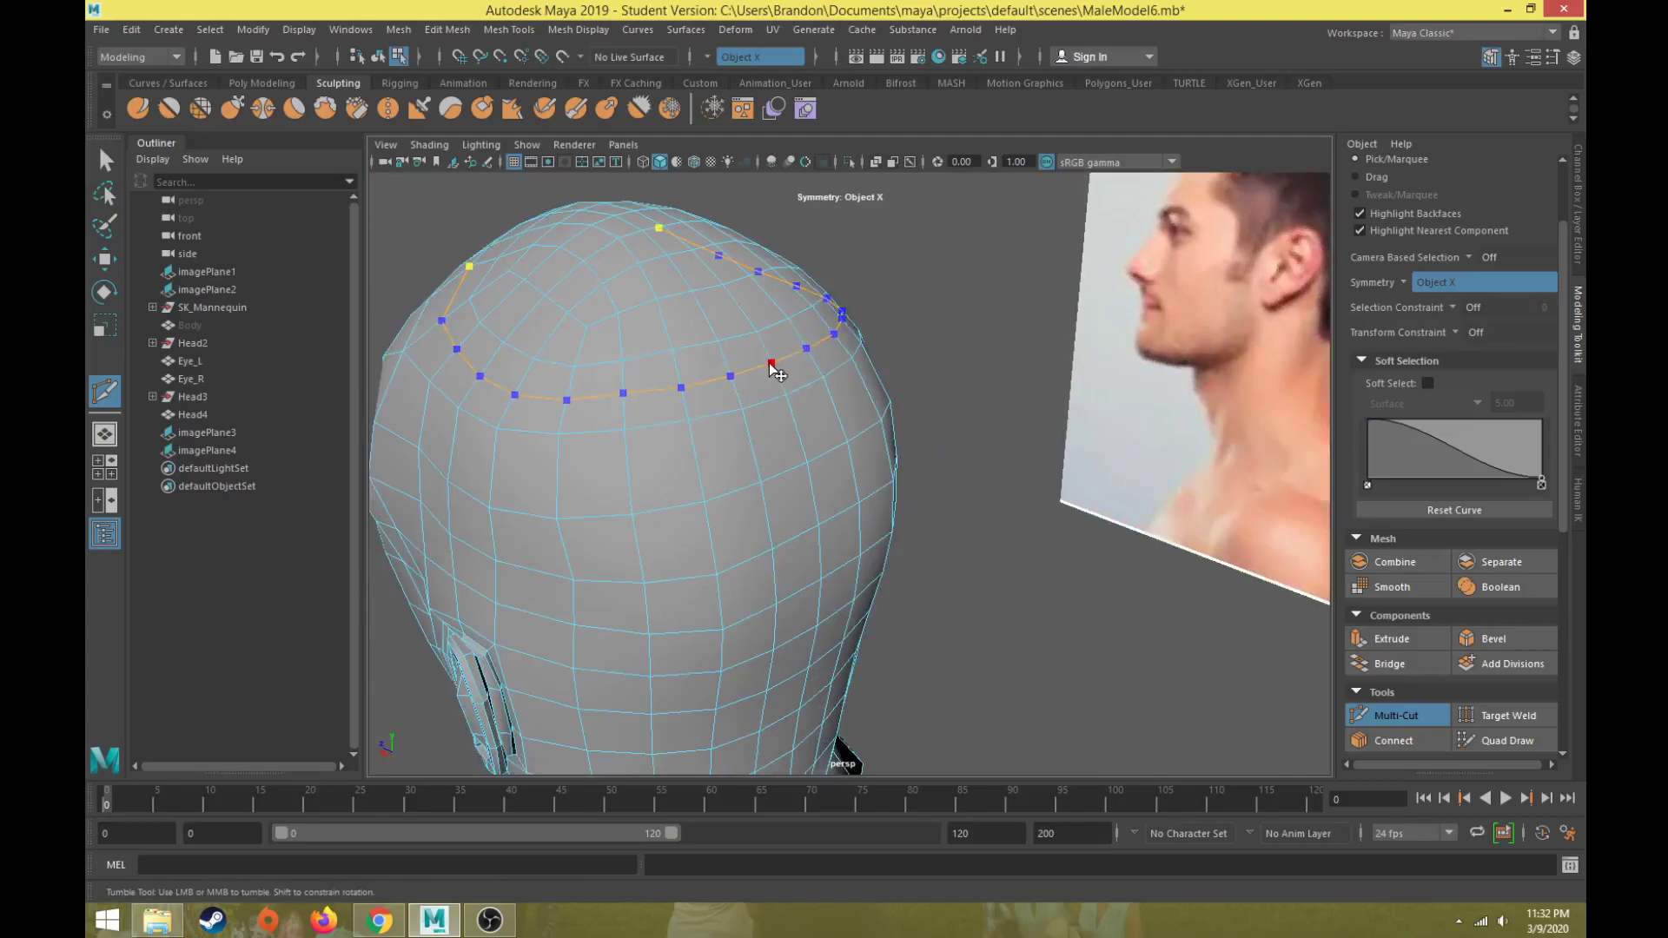
pyautogui.press('space')
pyautogui.press('space')
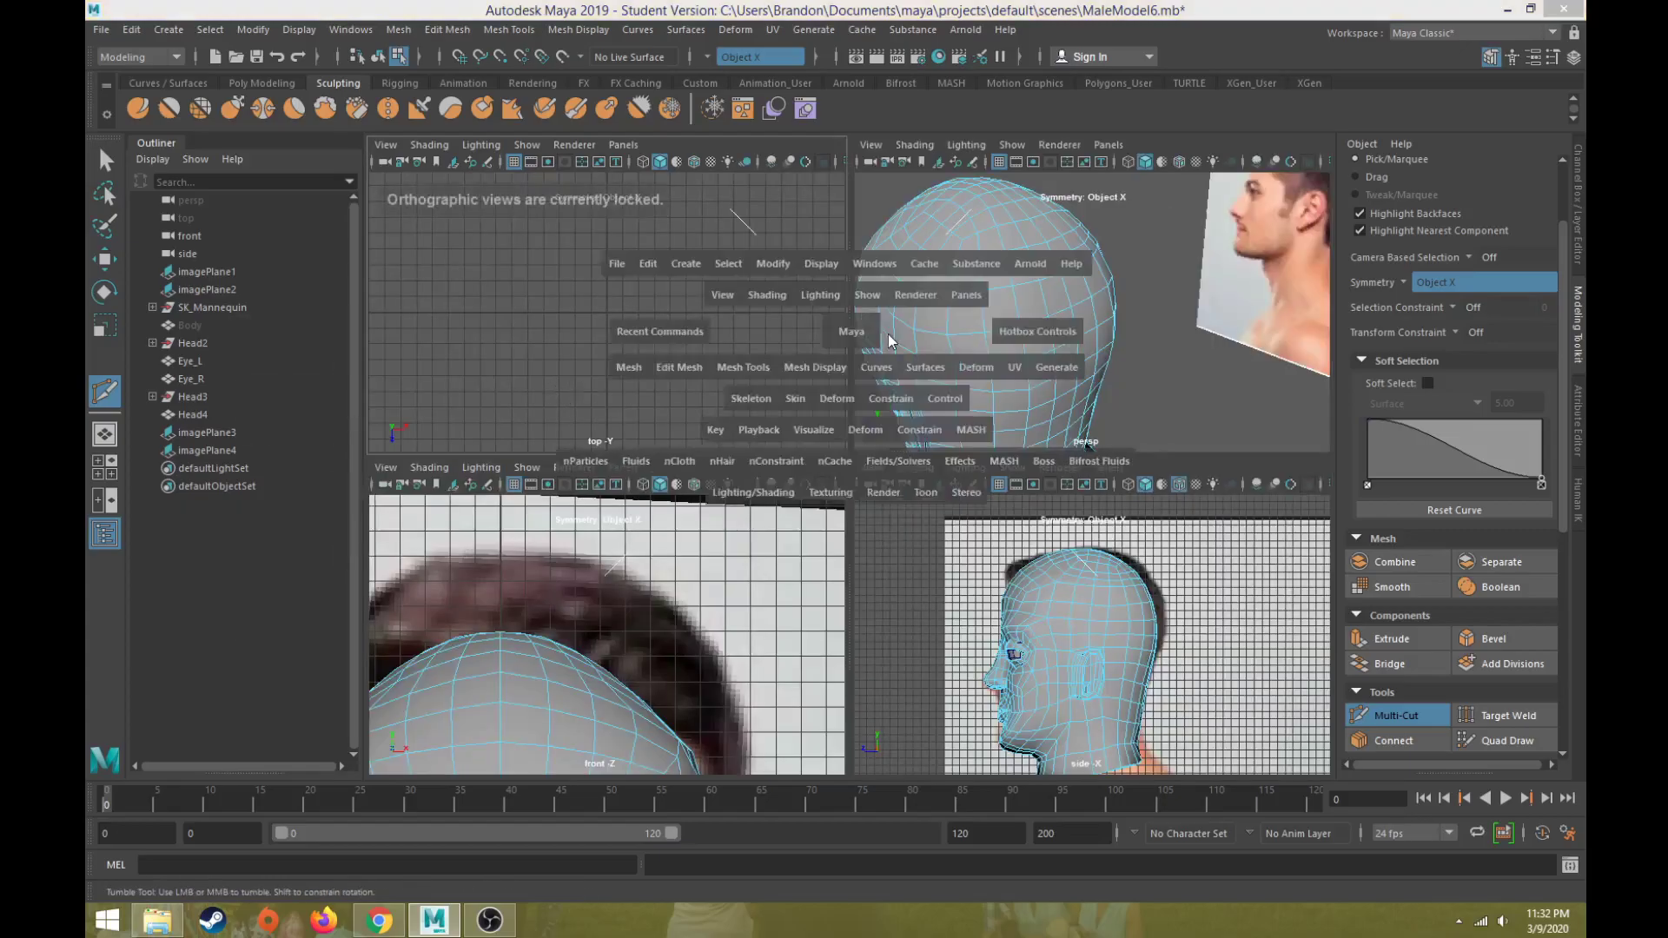
pyautogui.press('space')
pyautogui.press('space')
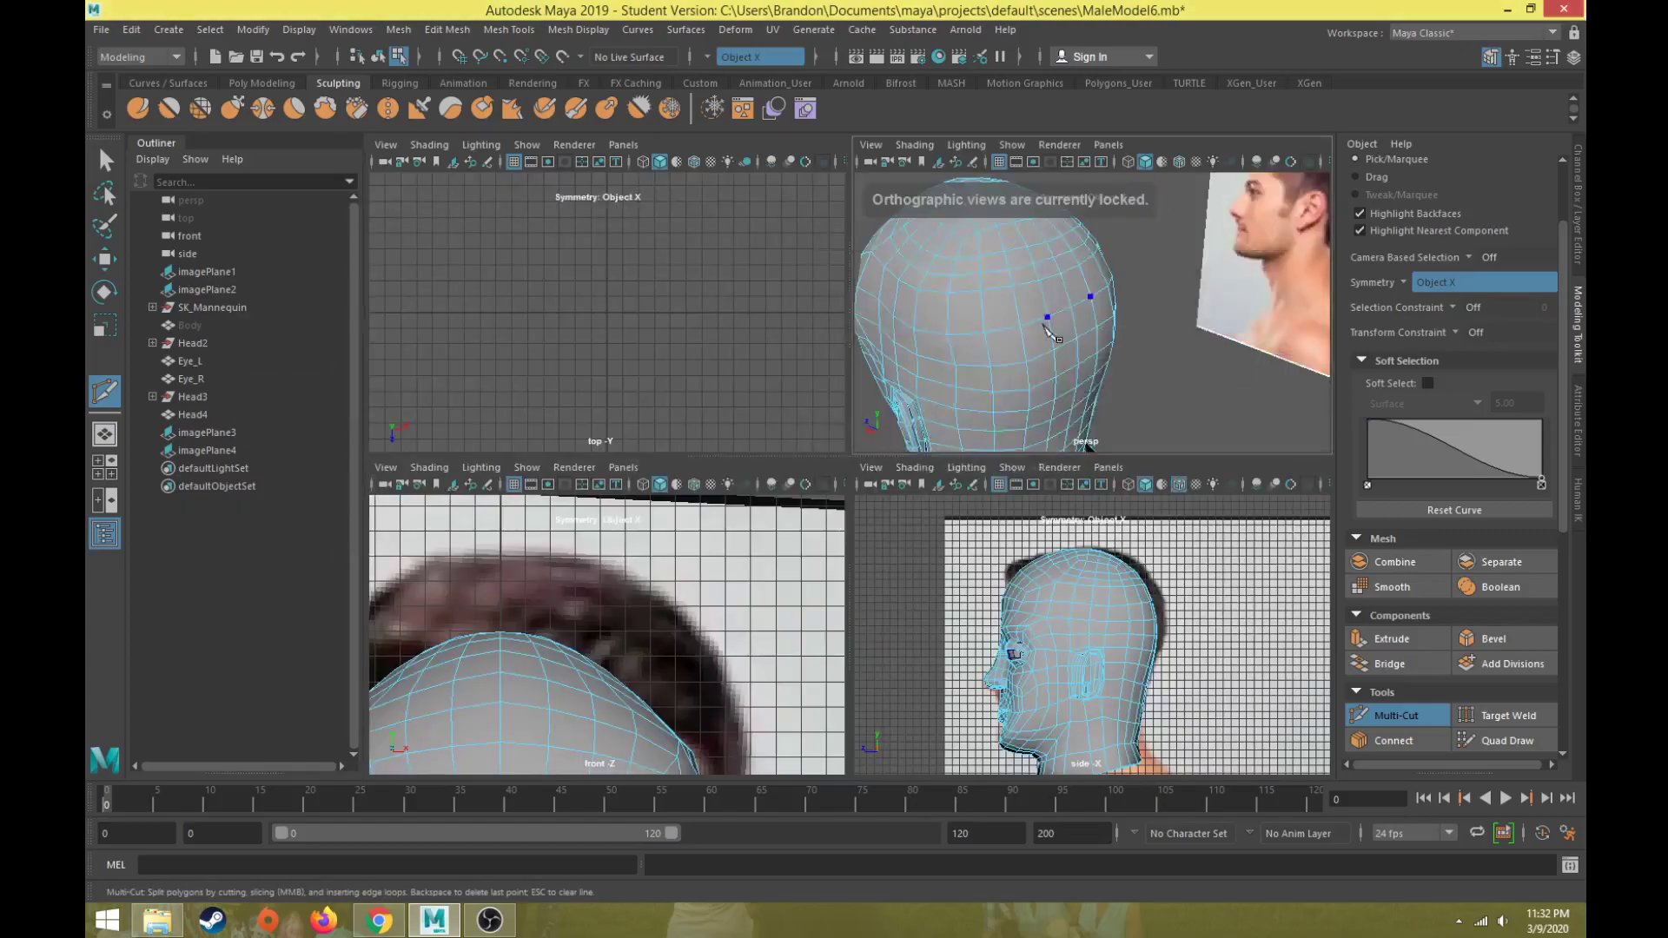
pyautogui.press('space')
pyautogui.press('w')
# - Switch the head back to object mode and activate the Sculpt brush on it
pyautogui.keyDown('alt'); pyautogui.moveTo(962, 358); pyautogui.dragTo(952, 392); pyautogui.keyUp('alt')
pyautogui.keyDown('alt'); pyautogui.moveTo(951, 393); pyautogui.dragTo(912, 473, button='right'); pyautogui.keyUp('alt')
pyautogui.keyDown('alt'); pyautogui.moveTo(912, 474); pyautogui.dragTo(903, 435); pyautogui.keyUp('alt')
pyautogui.keyDown('alt'); pyautogui.moveTo(695, 432); pyautogui.dragTo(835, 471); pyautogui.keyUp('alt')
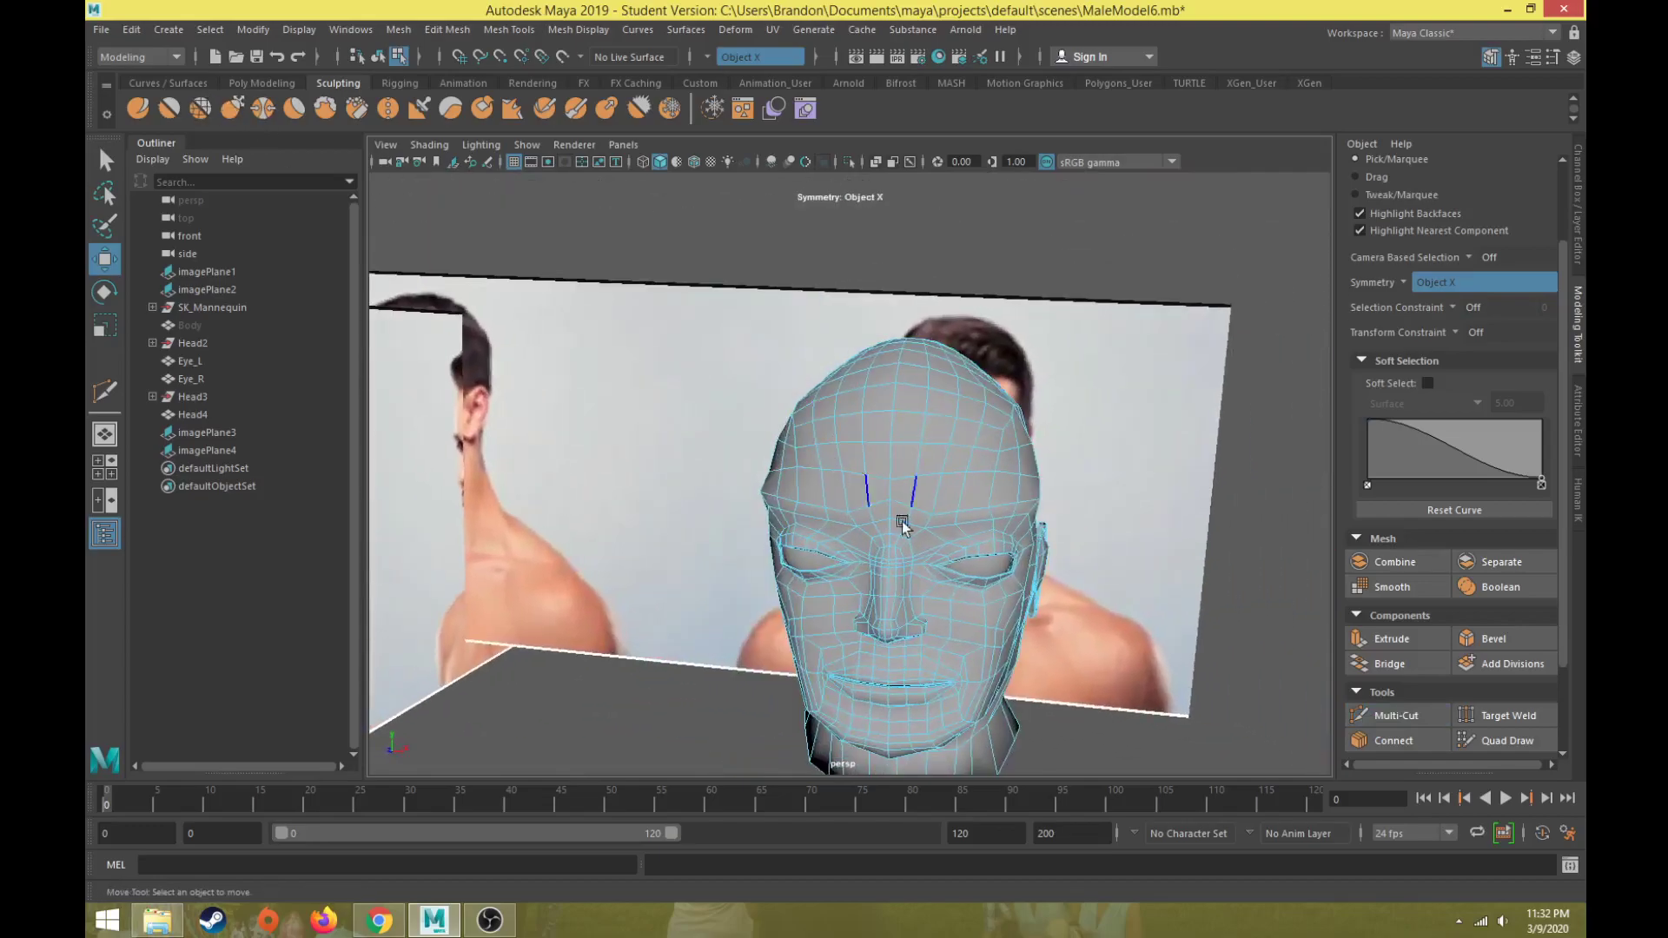
pyautogui.scroll(5, 971, 503)
pyautogui.click(137, 106)
pyautogui.moveTo(842, 327)
pyautogui.keyDown('alt'); pyautogui.mouseDown()
pyautogui.moveTo(893, 376)
pyautogui.moveTo(873, 384)
pyautogui.mouseUp(); pyautogui.keyUp('alt')
pyautogui.press('w')
pyautogui.moveTo(872, 384)
pyautogui.mouseDown(button='right')
pyautogui.moveTo(921, 365)
pyautogui.moveTo(899, 370)
pyautogui.mouseUp(button='right')
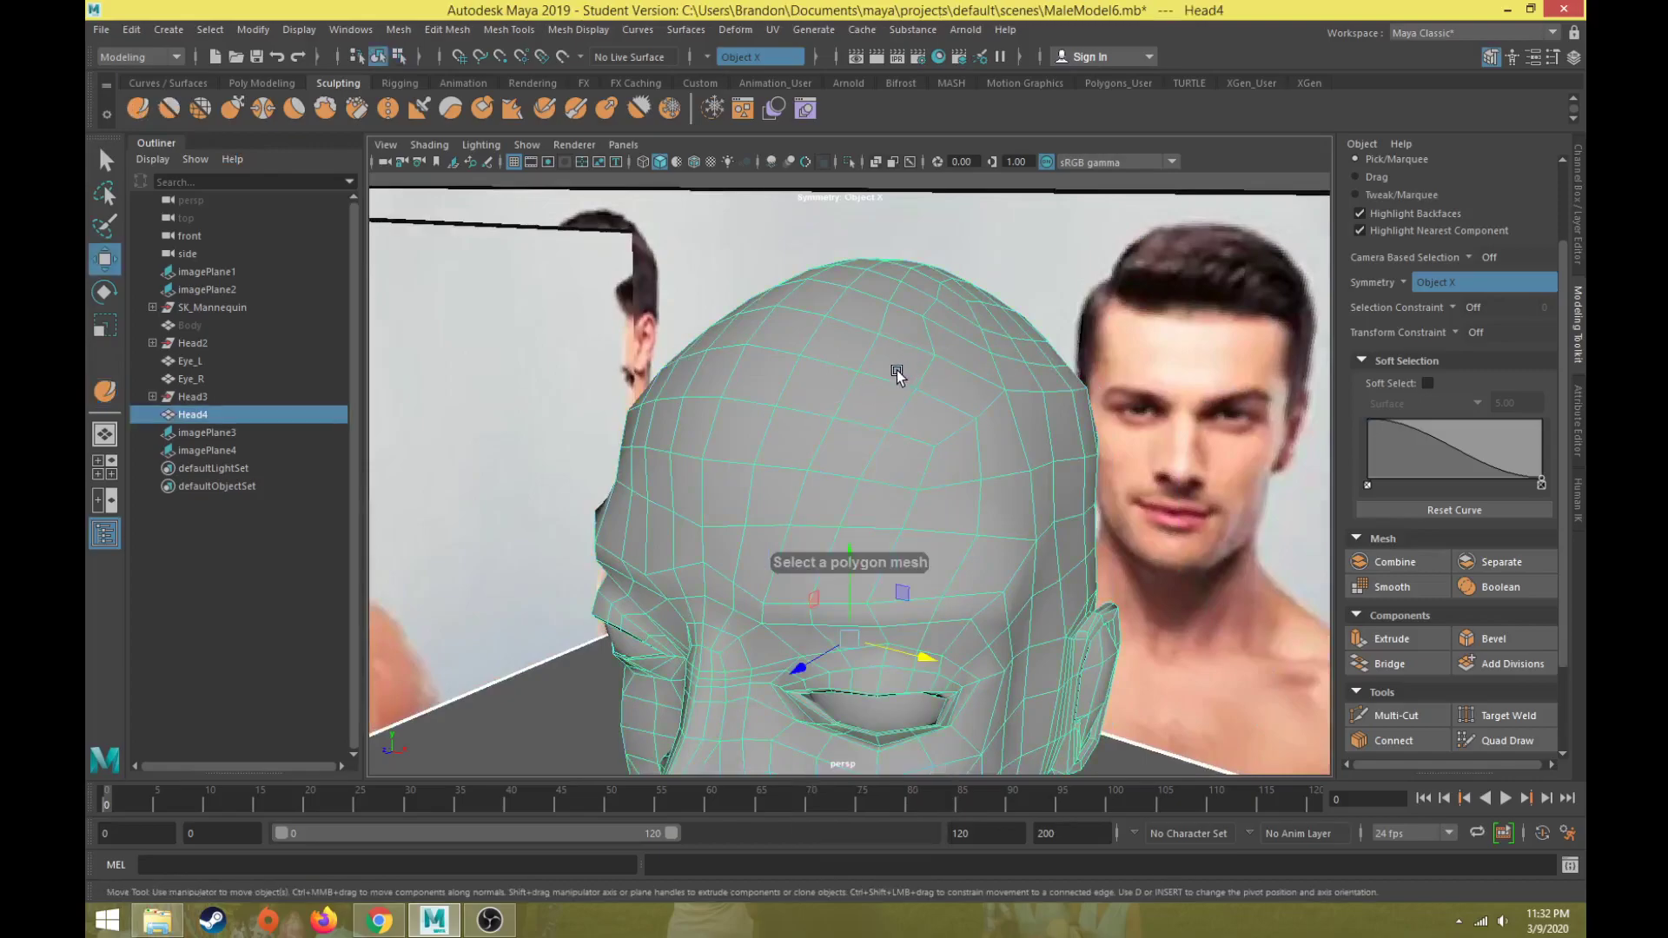
pyautogui.click(136, 109)
pyautogui.scroll(-5, 900, 436)
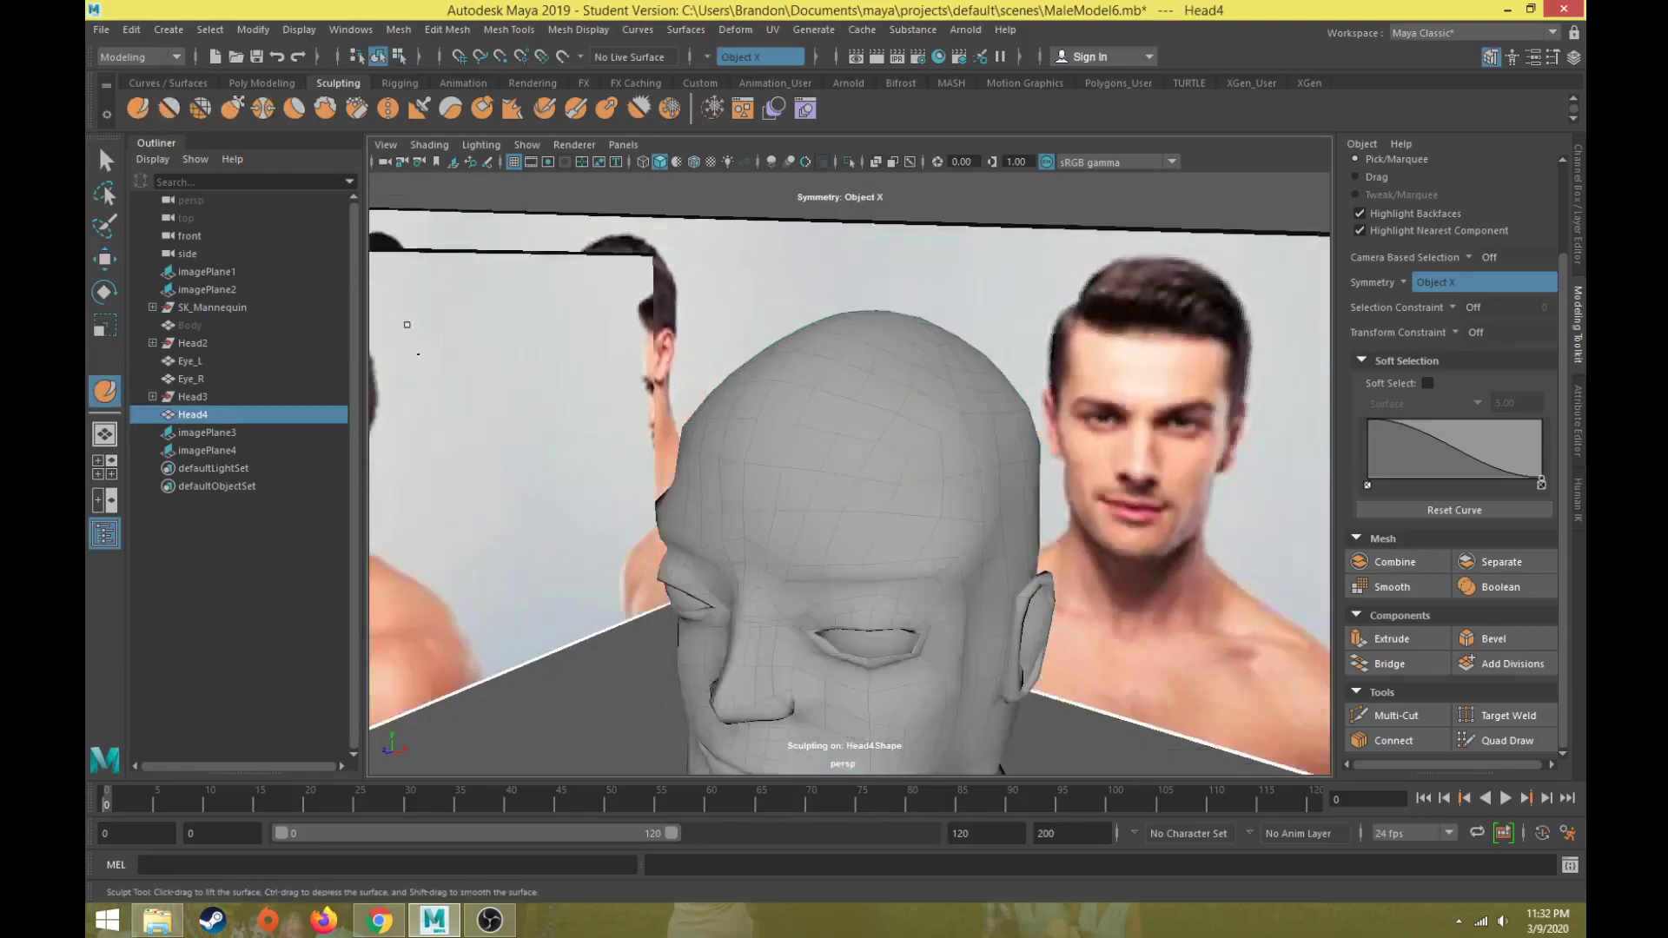
# - Sculpt the top and sides of the skull into a fuller, rounder shape with the Sculpt brush
pyautogui.press('w')
pyautogui.keyDown('alt'); pyautogui.moveTo(900, 436); pyautogui.dragTo(850, 437); pyautogui.keyUp('alt')
pyautogui.click(137, 108)
pyautogui.scroll(5, 755, 416)
pyautogui.moveTo(760, 395)
pyautogui.keyDown('alt'); pyautogui.mouseDown()
pyautogui.moveTo(755, 435)
pyautogui.moveTo(687, 465)
pyautogui.moveTo(779, 474)
pyautogui.moveTo(763, 428)
pyautogui.mouseUp(); pyautogui.keyUp('alt')
pyautogui.moveTo(973, 411)
pyautogui.mouseDown()
pyautogui.moveTo(652, 388)
pyautogui.moveTo(711, 354)
pyautogui.mouseUp()
pyautogui.moveTo(719, 524)
pyautogui.keyDown('alt'); pyautogui.mouseDown()
pyautogui.moveTo(811, 486)
pyautogui.moveTo(772, 502)
pyautogui.moveTo(695, 327)
pyautogui.moveTo(1029, 469)
pyautogui.moveTo(972, 493)
pyautogui.moveTo(825, 473)
pyautogui.moveTo(748, 504)
pyautogui.mouseUp(); pyautogui.keyUp('alt')
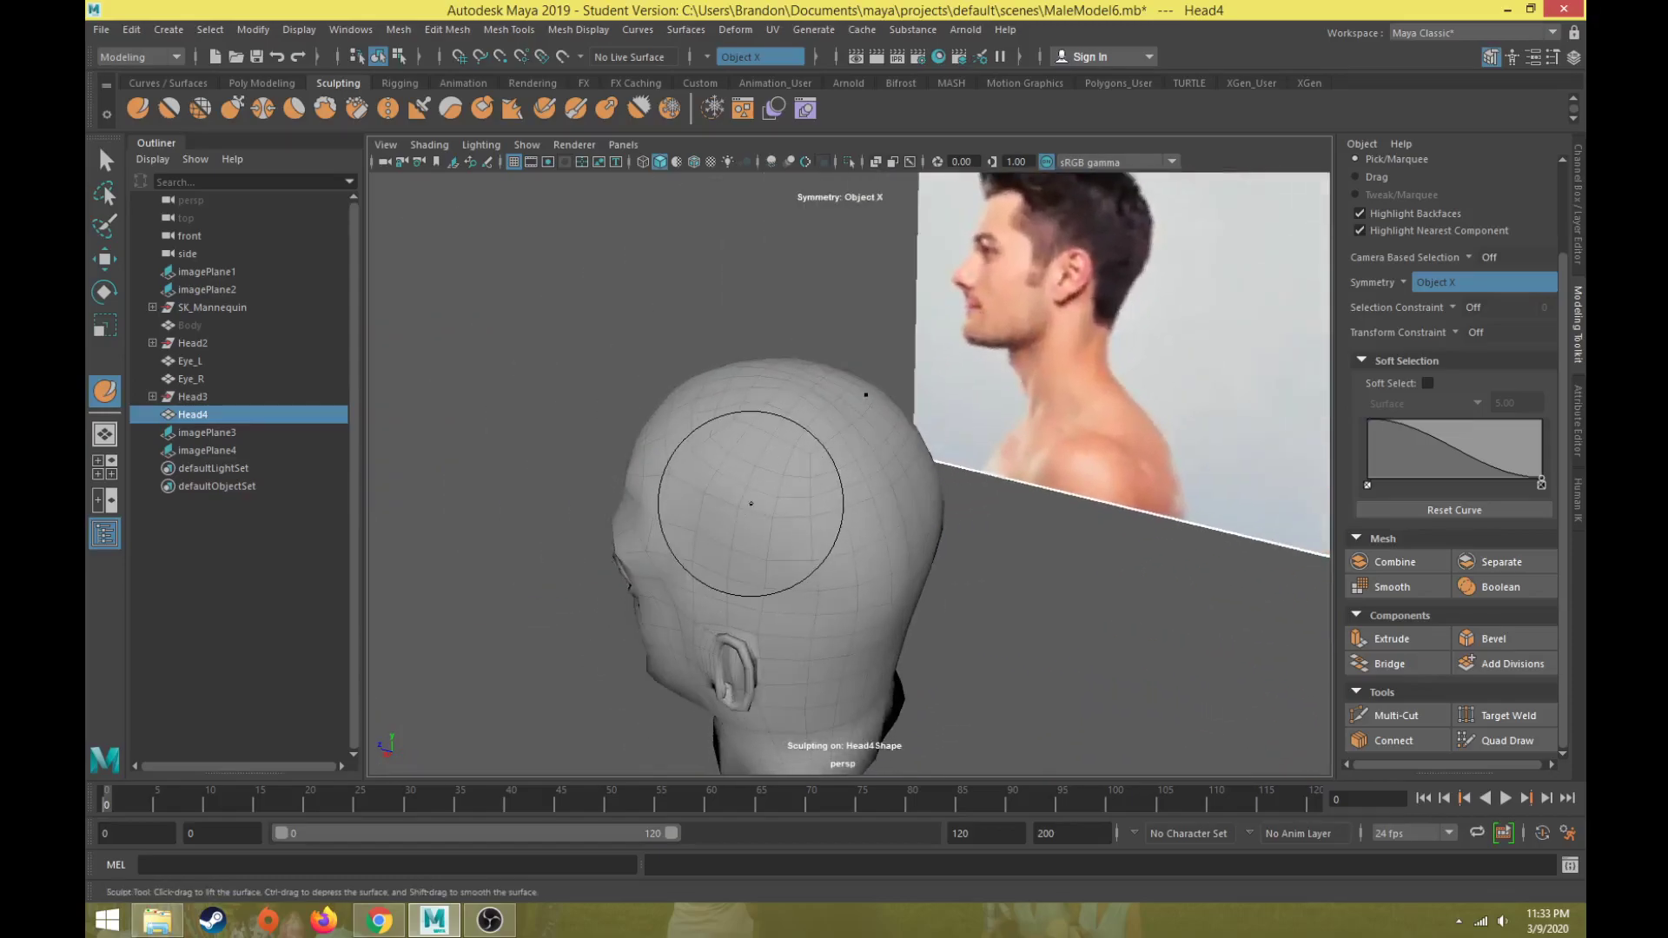
# - Shape the back and upper sides of the skull with the Sculpt brush, working around the whole head
pyautogui.moveTo(766, 580)
pyautogui.keyDown('alt'); pyautogui.mouseDown()
pyautogui.moveTo(1013, 487)
pyautogui.moveTo(945, 525)
pyautogui.moveTo(749, 532)
pyautogui.moveTo(786, 578)
pyautogui.moveTo(865, 548)
pyautogui.moveTo(826, 588)
pyautogui.moveTo(896, 637)
pyautogui.moveTo(889, 660)
pyautogui.mouseUp(); pyautogui.keyUp('alt')
pyautogui.keyDown('alt'); pyautogui.moveTo(905, 592); pyautogui.dragTo(726, 570); pyautogui.keyUp('alt')
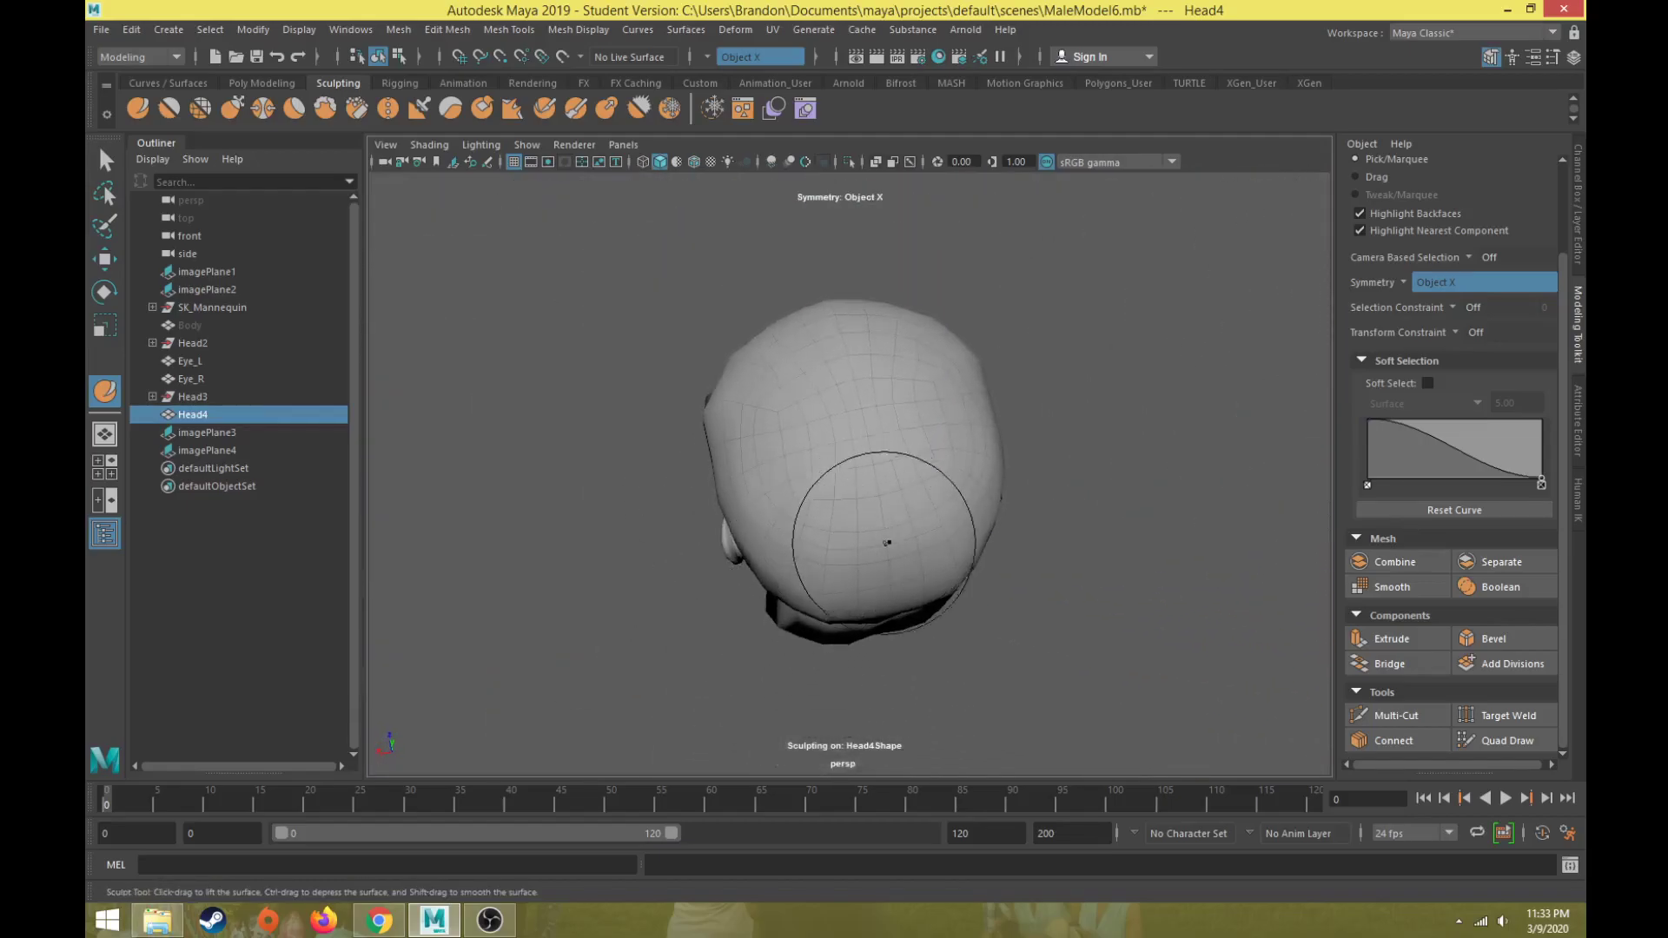
pyautogui.keyDown('alt'); pyautogui.moveTo(876, 609); pyautogui.dragTo(916, 461); pyautogui.keyUp('alt')
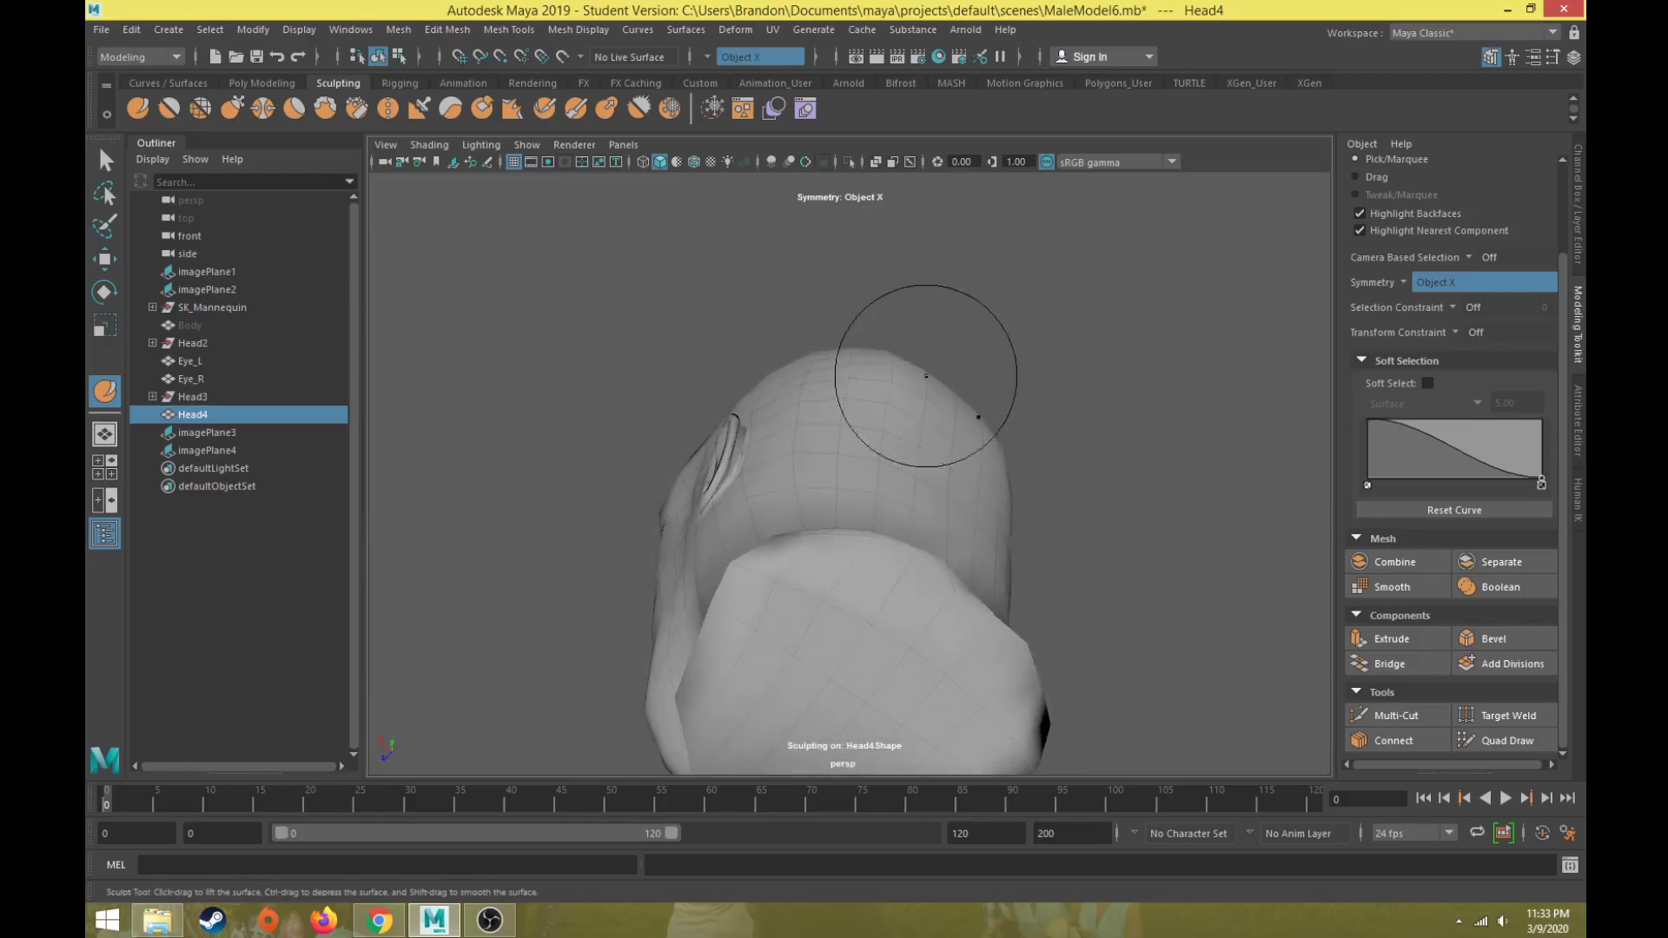
pyautogui.keyDown('alt'); pyautogui.moveTo(923, 366); pyautogui.dragTo(906, 521); pyautogui.keyUp('alt')
pyautogui.keyDown('alt'); pyautogui.moveTo(917, 435); pyautogui.dragTo(963, 456); pyautogui.keyUp('alt')
pyautogui.moveTo(908, 380)
pyautogui.keyDown('alt'); pyautogui.mouseDown()
pyautogui.moveTo(1005, 409)
pyautogui.moveTo(864, 521)
pyautogui.moveTo(1032, 518)
pyautogui.moveTo(941, 452)
pyautogui.mouseUp(); pyautogui.keyUp('alt')
# - Smooth the sides of the forehead with the Smooth brush
pyautogui.click(176, 106)
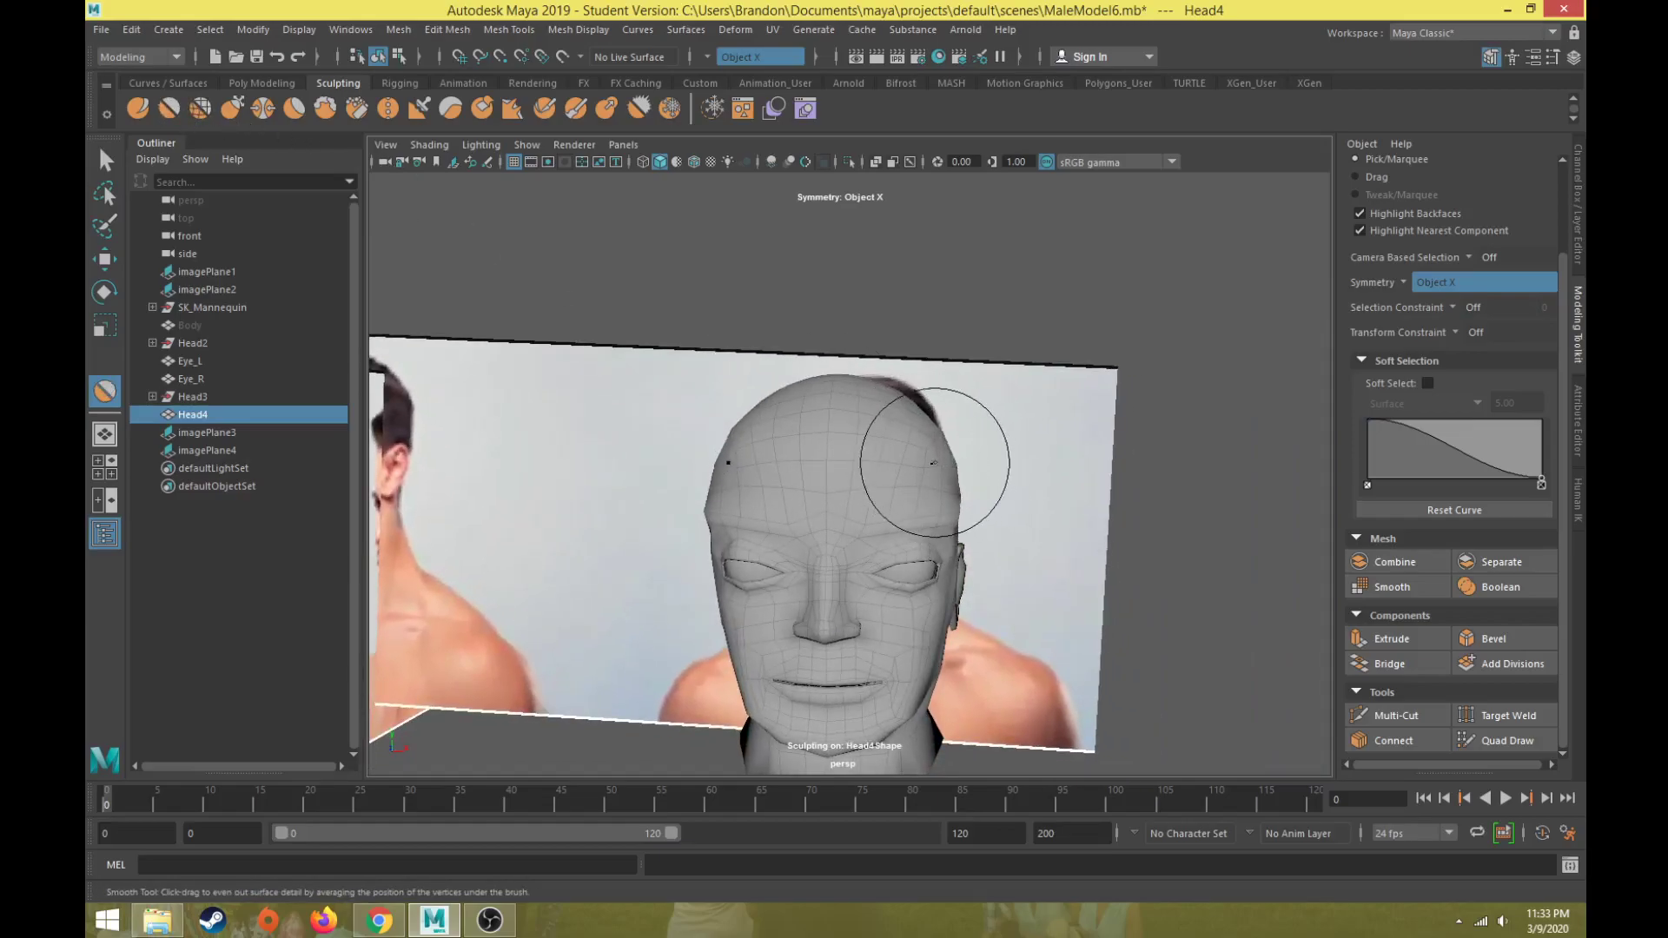
pyautogui.keyDown('alt'); pyautogui.moveTo(936, 463); pyautogui.dragTo(875, 449); pyautogui.keyUp('alt')
pyautogui.keyDown('alt'); pyautogui.moveTo(868, 516); pyautogui.dragTo(782, 452); pyautogui.keyUp('alt')
# - Shape the temples, cheeks and jaw with a smaller Sculpt brush
pyautogui.click(139, 111)
pyautogui.moveTo(824, 392); pyautogui.dragTo(829, 386)
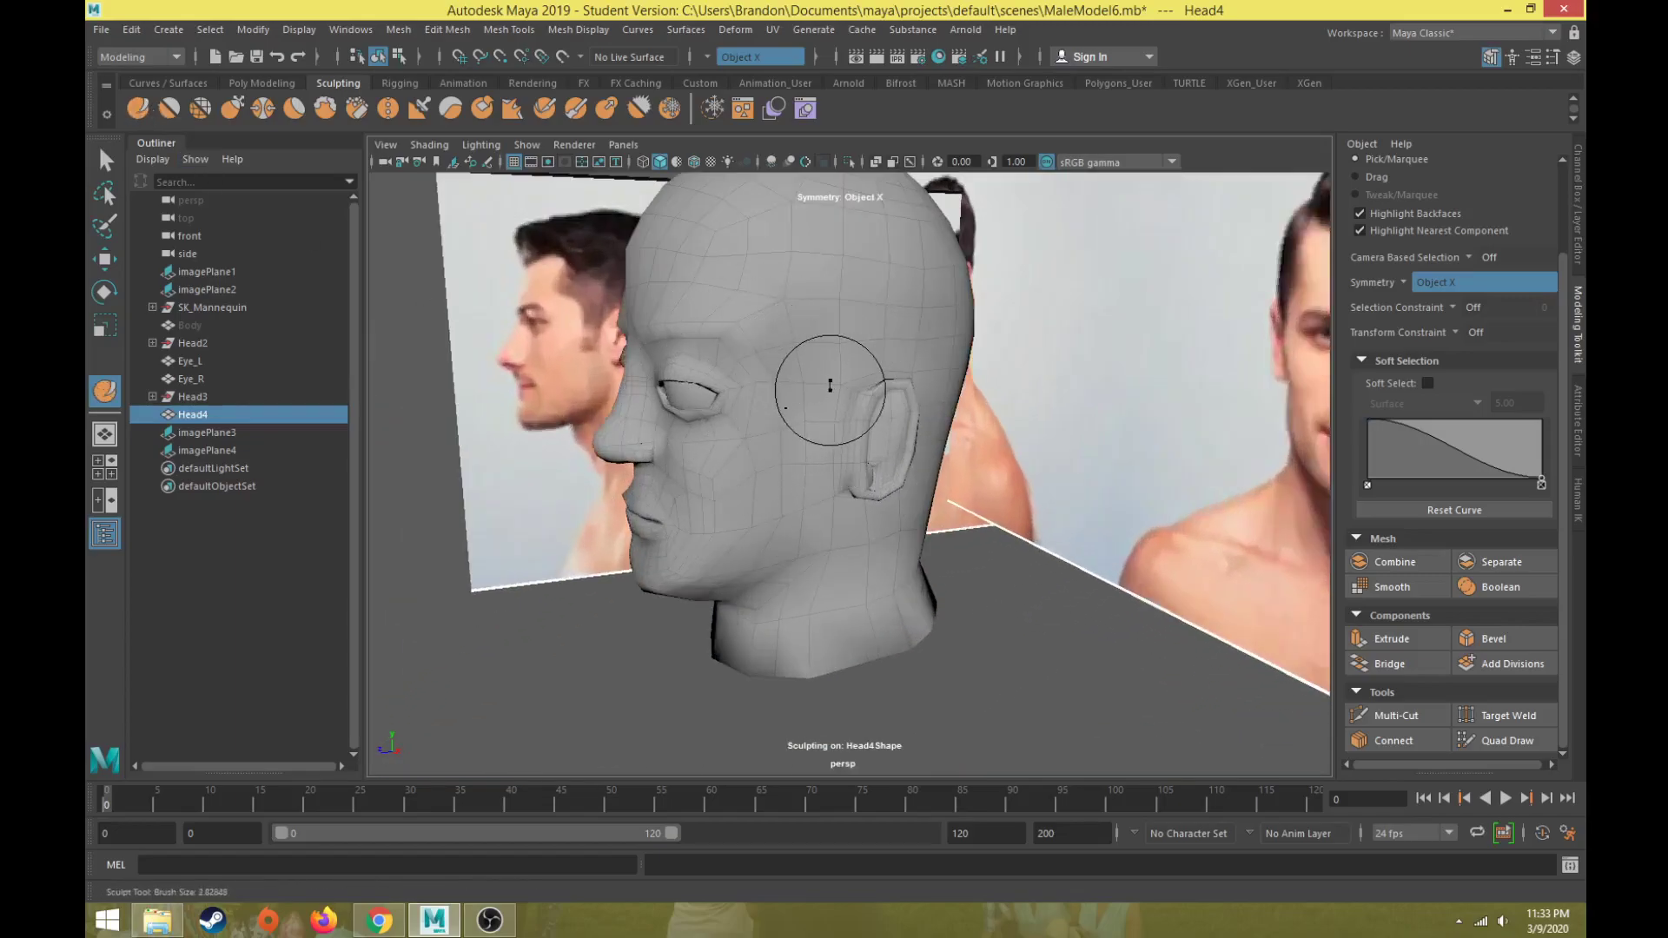
pyautogui.moveTo(707, 428)
pyautogui.keyDown('alt'); pyautogui.mouseDown()
pyautogui.moveTo(714, 517)
pyautogui.moveTo(880, 361)
pyautogui.mouseUp(); pyautogui.keyUp('alt')
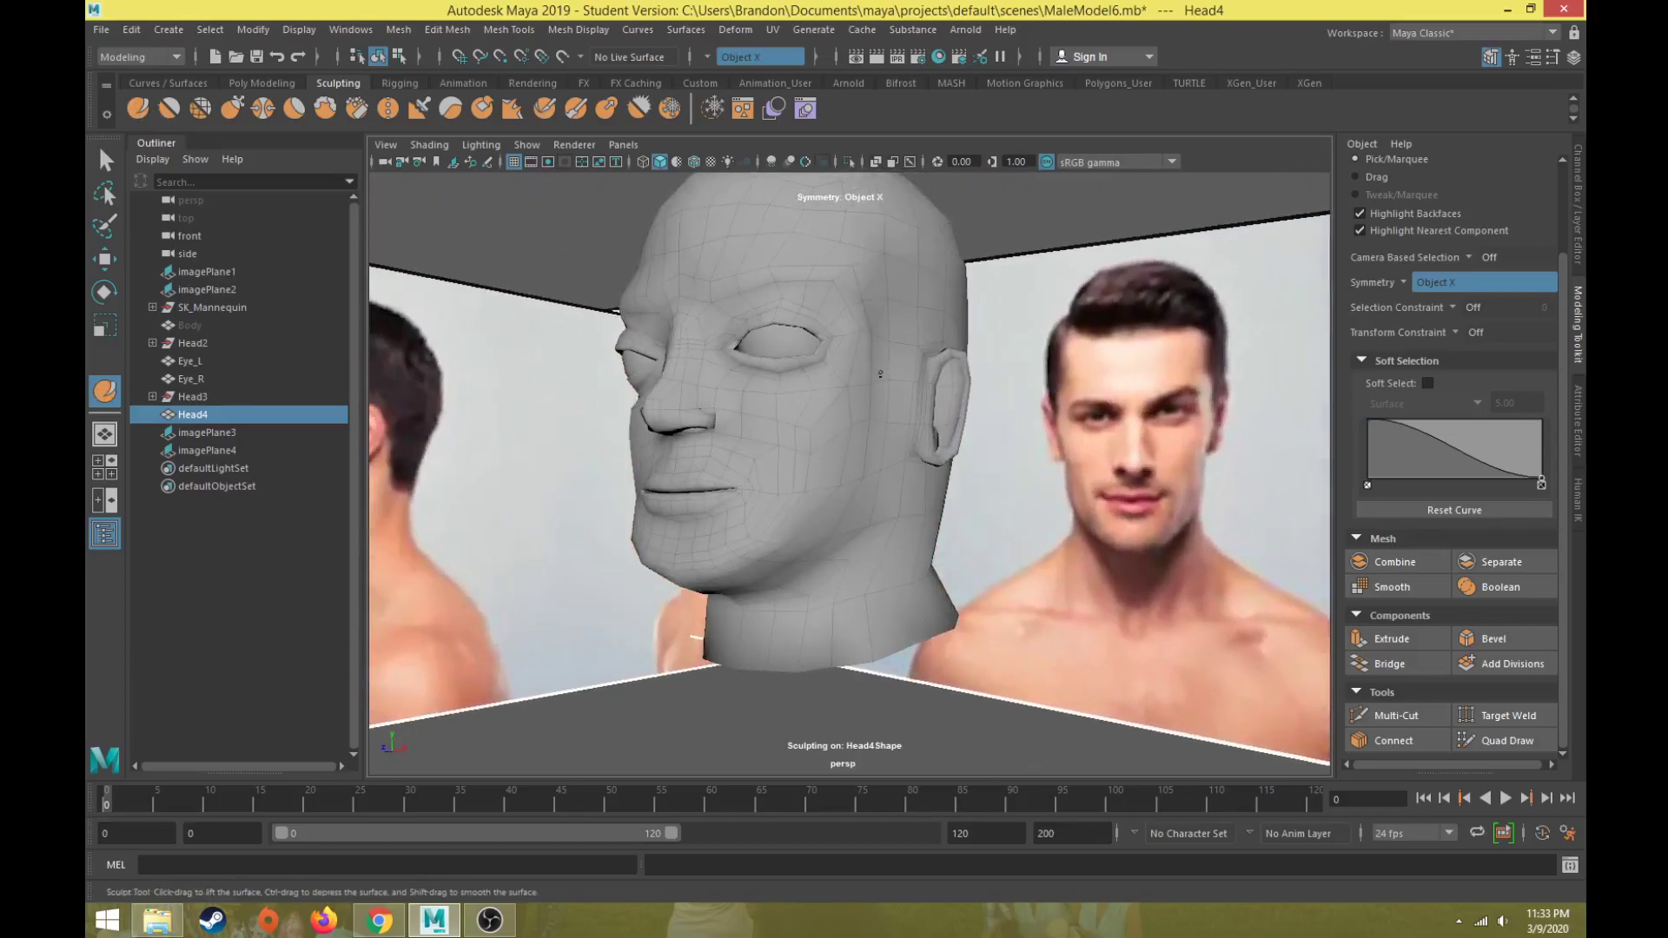
pyautogui.moveTo(876, 424)
pyautogui.keyDown('alt'); pyautogui.mouseDown()
pyautogui.moveTo(987, 420)
pyautogui.moveTo(956, 417)
pyautogui.moveTo(977, 437)
pyautogui.moveTo(808, 392)
pyautogui.mouseUp(); pyautogui.keyUp('alt')
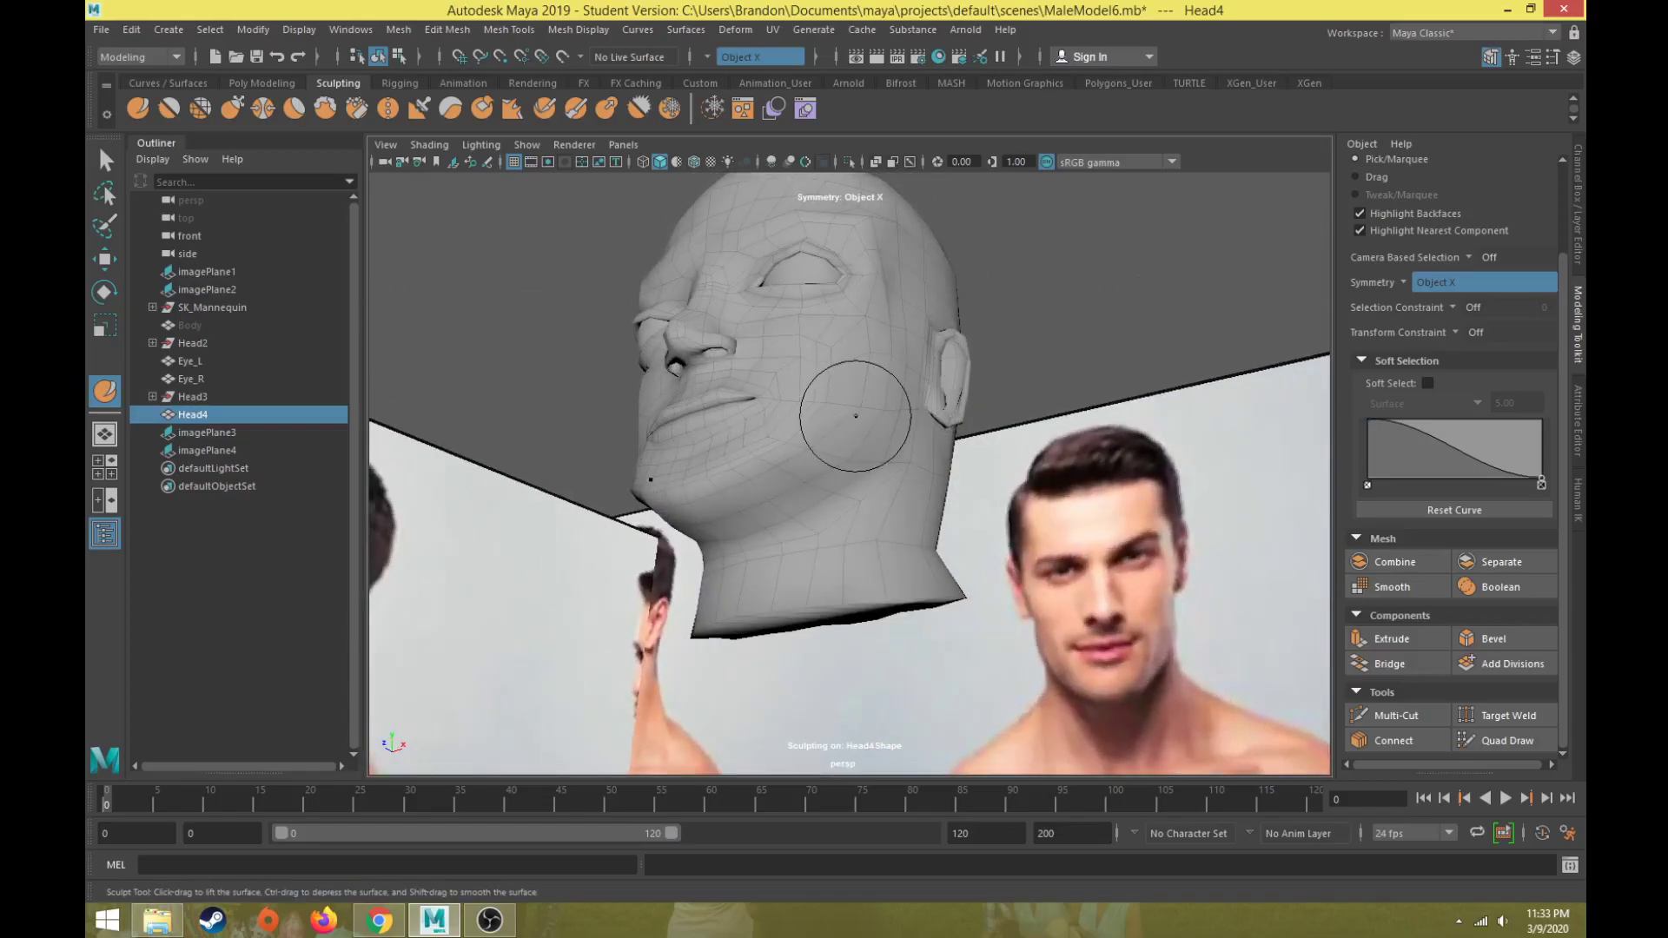
pyautogui.moveTo(804, 440)
pyautogui.keyDown('alt'); pyautogui.mouseDown()
pyautogui.moveTo(930, 484)
pyautogui.moveTo(868, 487)
pyautogui.moveTo(910, 473)
pyautogui.moveTo(916, 442)
pyautogui.mouseUp(); pyautogui.keyUp('alt')
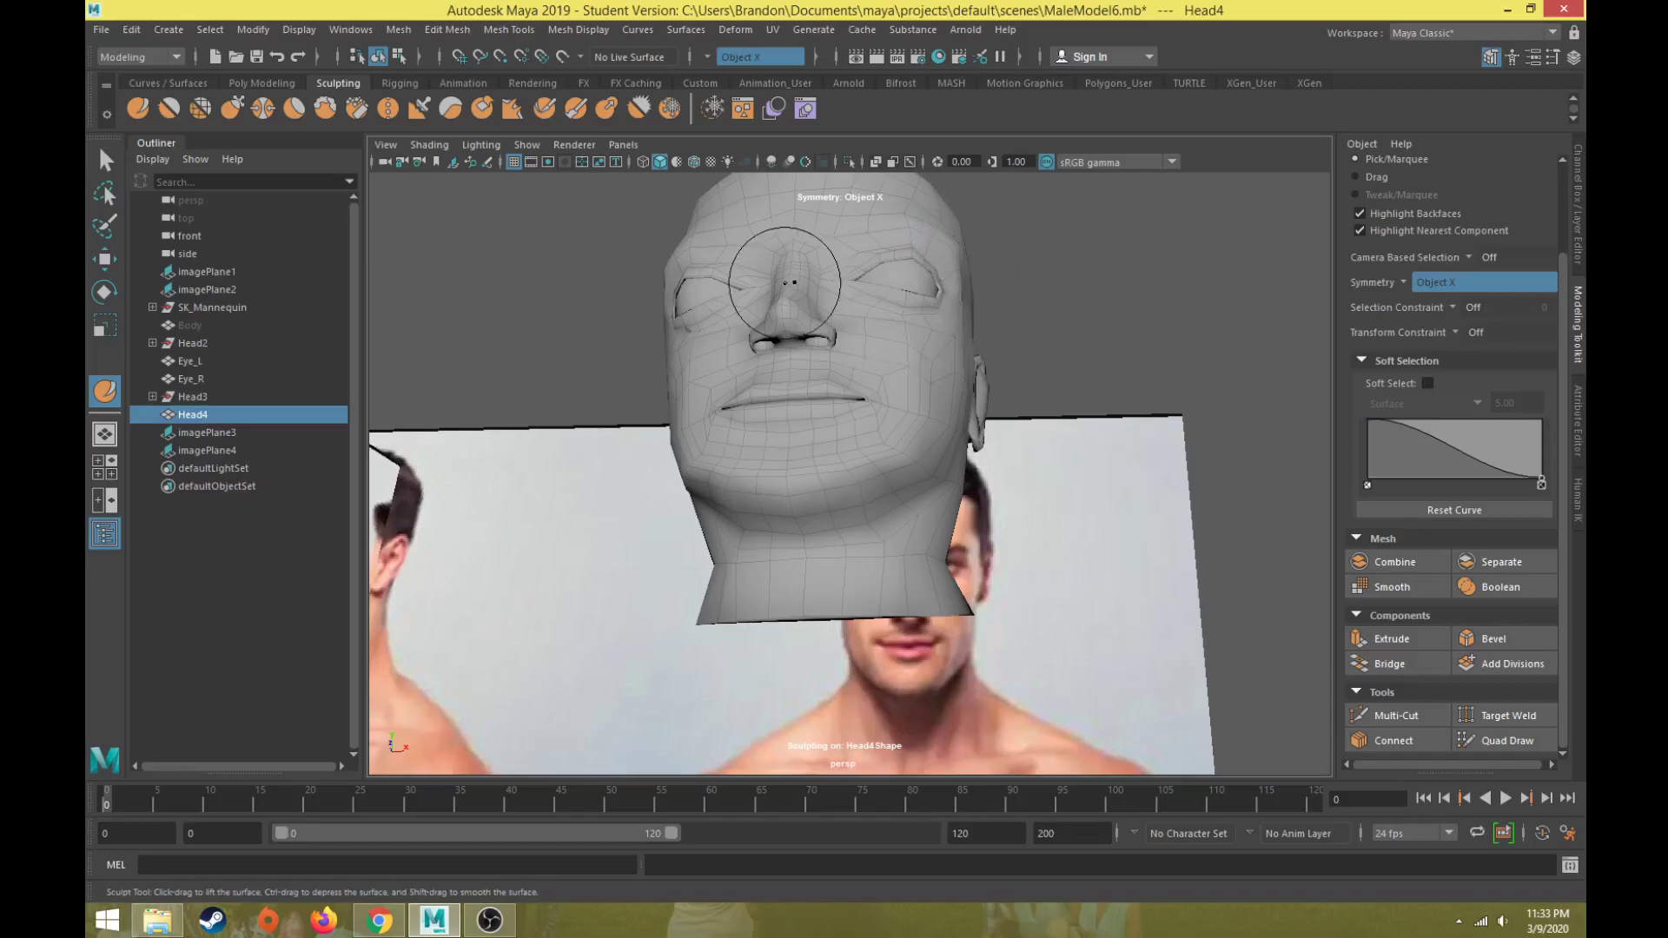
pyautogui.moveTo(942, 300)
pyautogui.keyDown('alt'); pyautogui.mouseDown()
pyautogui.moveTo(838, 362)
pyautogui.moveTo(760, 450)
pyautogui.moveTo(759, 428)
pyautogui.moveTo(903, 349)
pyautogui.moveTo(920, 394)
pyautogui.mouseUp(); pyautogui.keyUp('alt')
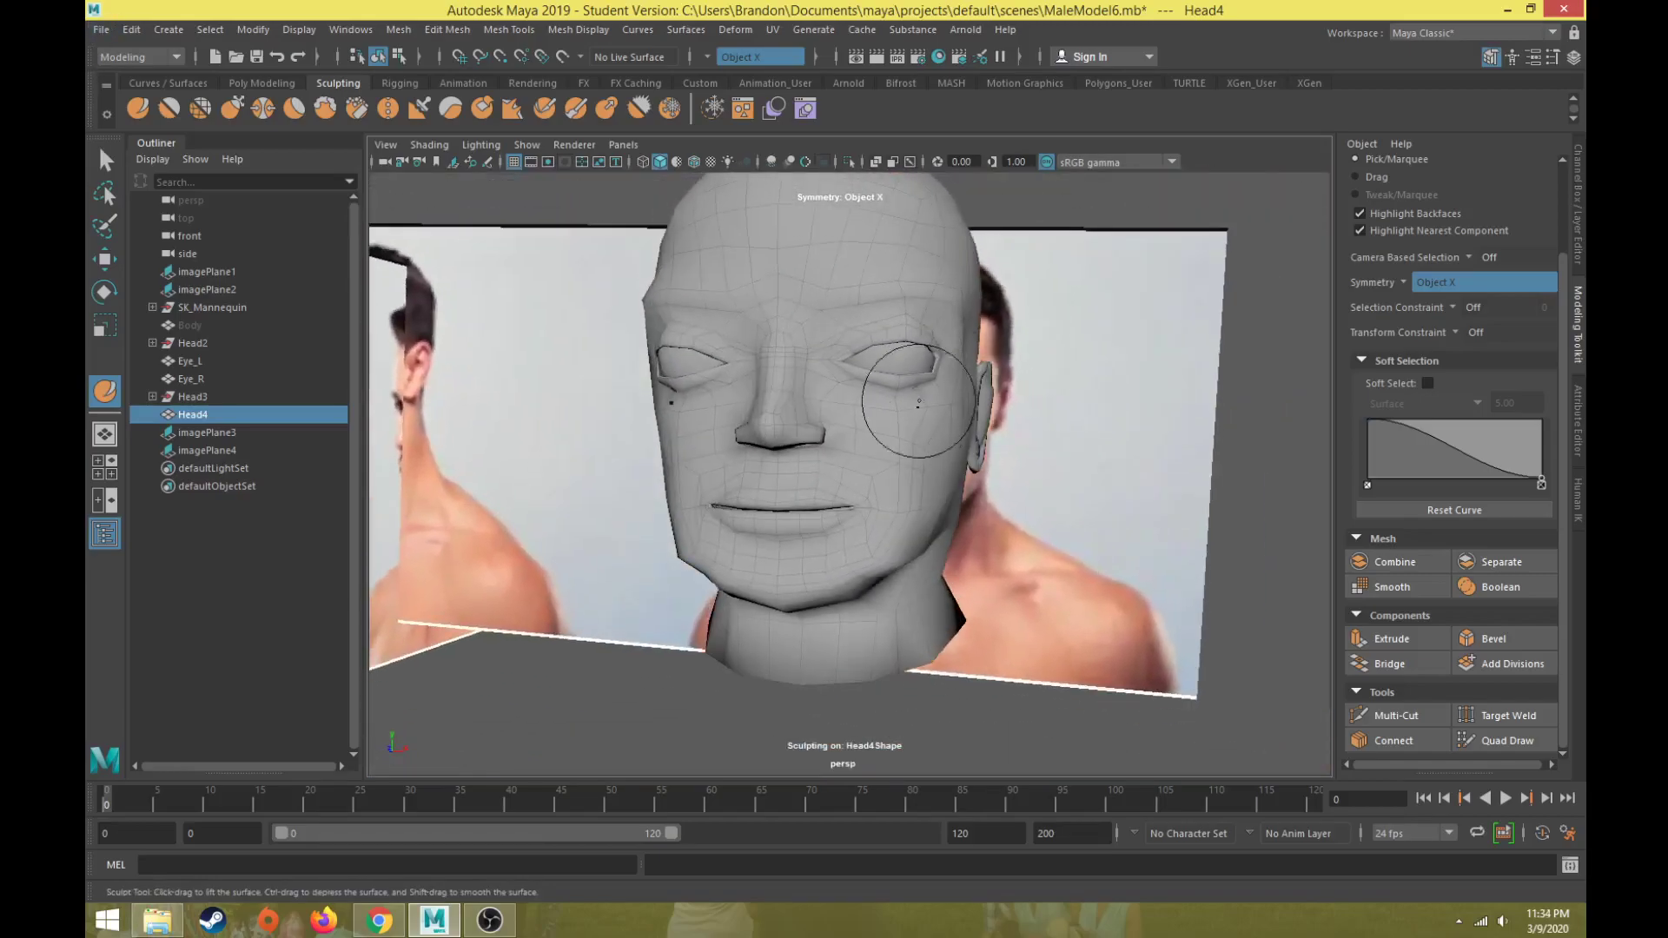
pyautogui.moveTo(922, 451)
pyautogui.keyDown('alt'); pyautogui.mouseDown()
pyautogui.moveTo(942, 469)
pyautogui.moveTo(722, 373)
pyautogui.moveTo(930, 368)
pyautogui.moveTo(891, 378)
pyautogui.moveTo(925, 309)
pyautogui.moveTo(961, 312)
pyautogui.moveTo(910, 442)
pyautogui.moveTo(878, 467)
pyautogui.moveTo(782, 460)
pyautogui.mouseUp(); pyautogui.keyUp('alt')
# - Even out the mesh around the cheeks, jaw and underside of the chin with the Relax brush
pyautogui.click(200, 110)
pyautogui.scroll(2, 923, 490)
pyautogui.keyDown('alt'); pyautogui.moveTo(922, 491); pyautogui.dragTo(914, 490); pyautogui.keyUp('alt')
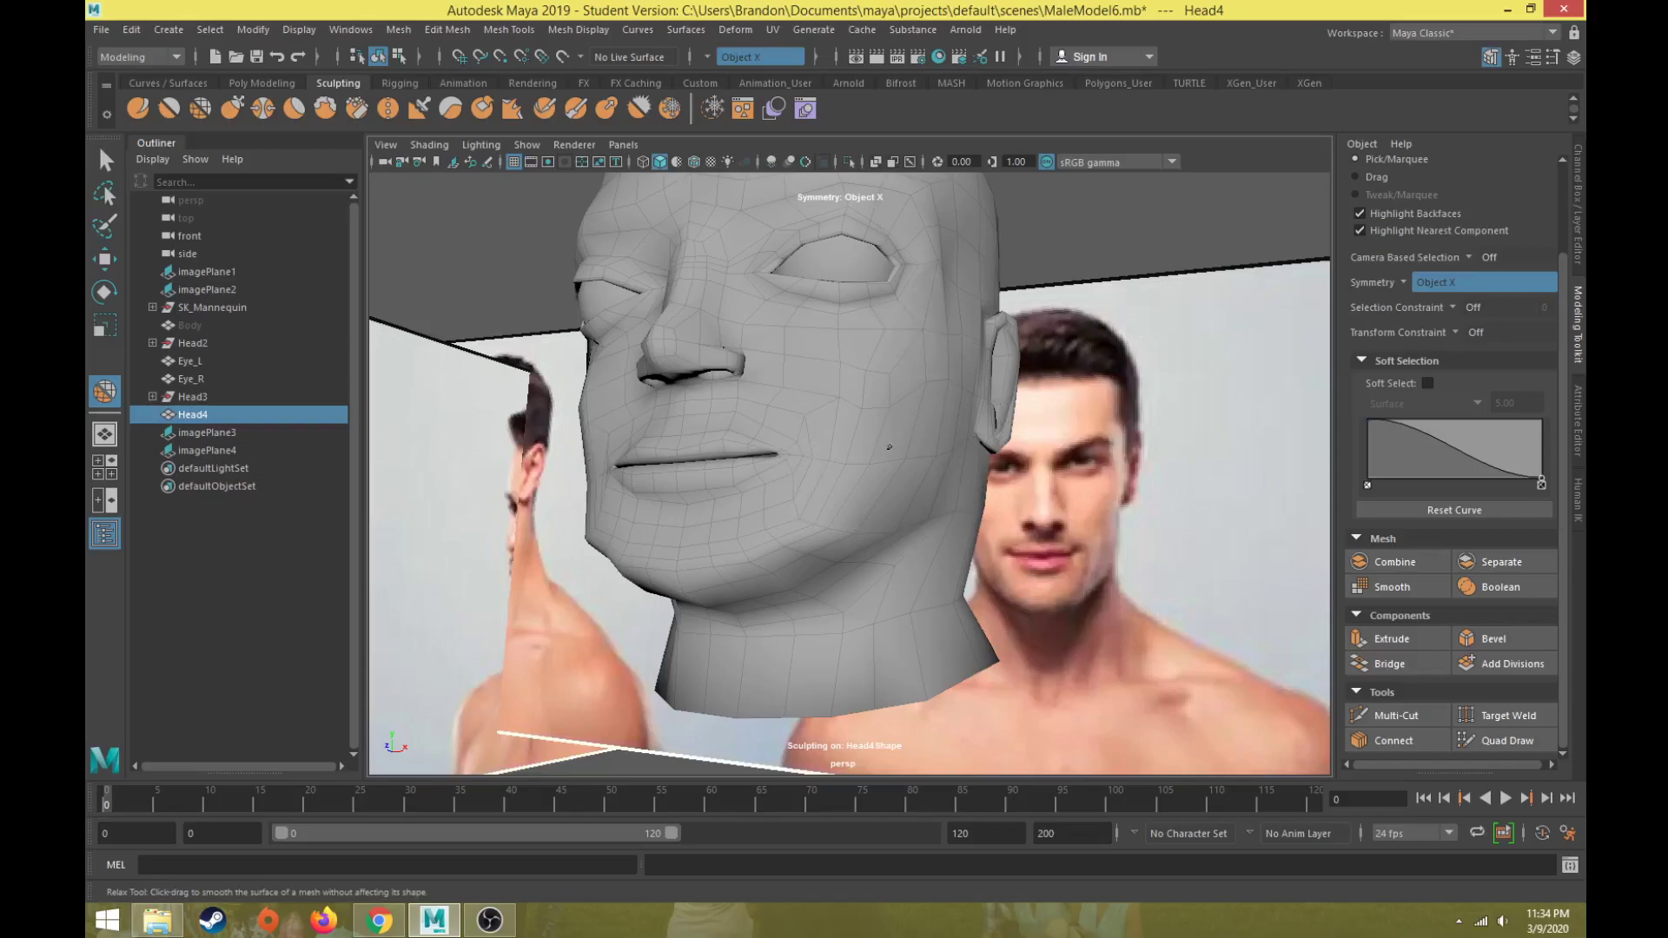
pyautogui.keyDown('alt'); pyautogui.moveTo(871, 493); pyautogui.dragTo(853, 432); pyautogui.keyUp('alt')
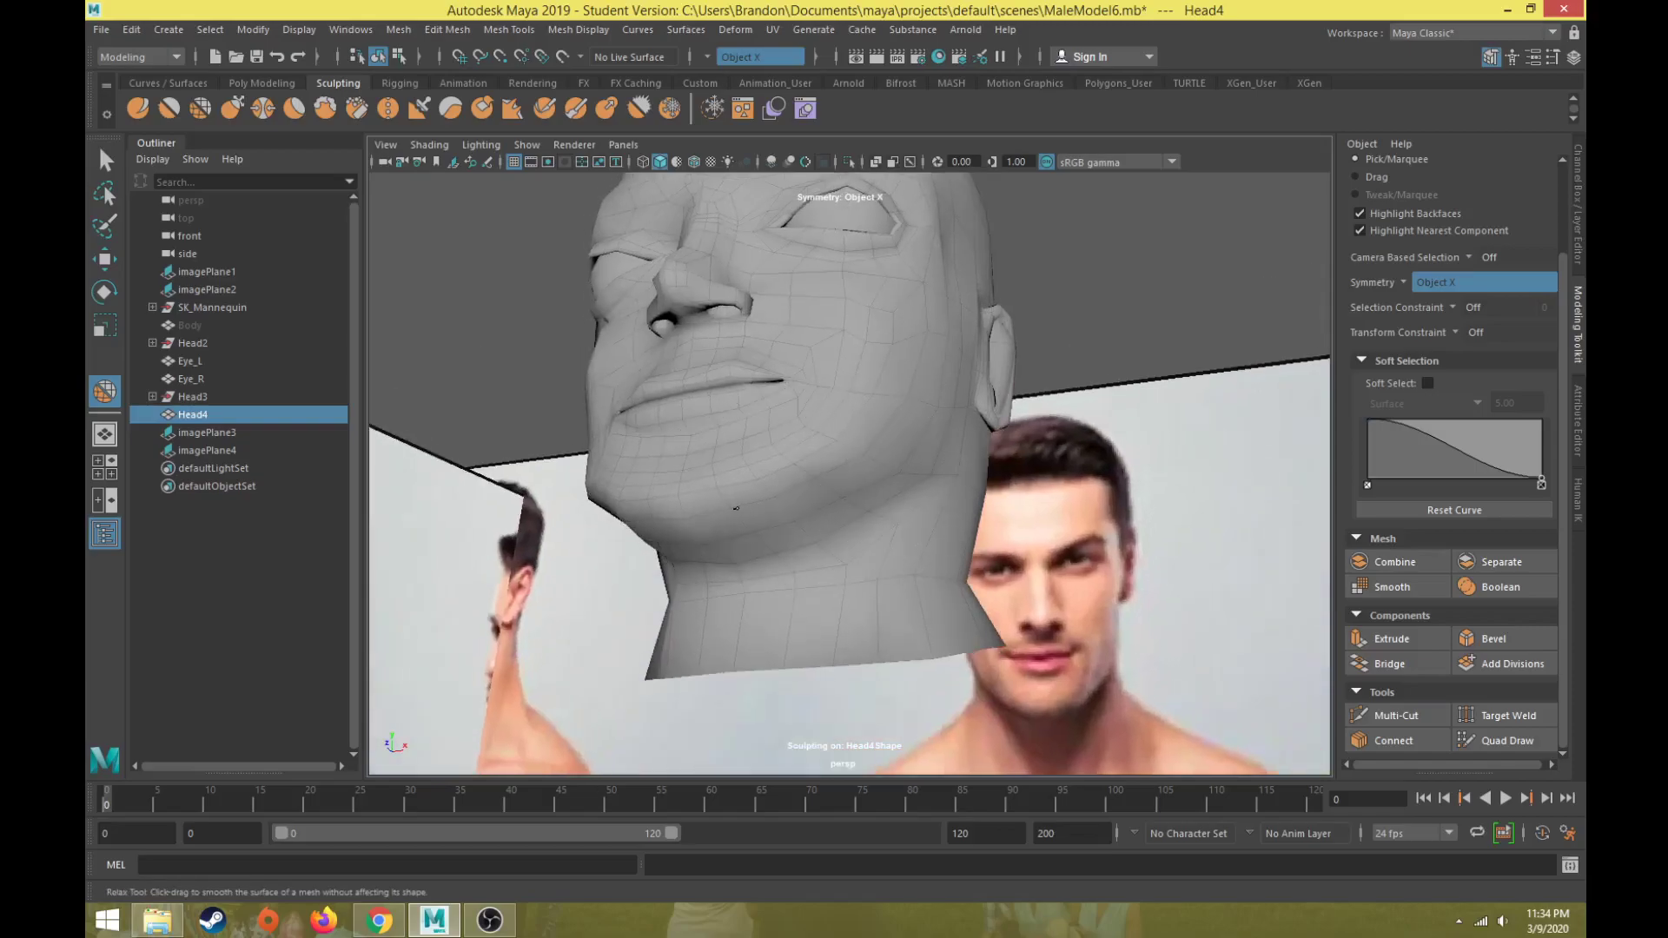
pyautogui.moveTo(786, 508)
pyautogui.keyDown('alt'); pyautogui.mouseDown()
pyautogui.moveTo(792, 489)
pyautogui.moveTo(817, 613)
pyautogui.moveTo(733, 570)
pyautogui.moveTo(767, 570)
pyautogui.moveTo(815, 516)
pyautogui.mouseUp(); pyautogui.keyUp('alt')
# - Smooth the back of the head and neck with the Smooth brush
pyautogui.press('w')
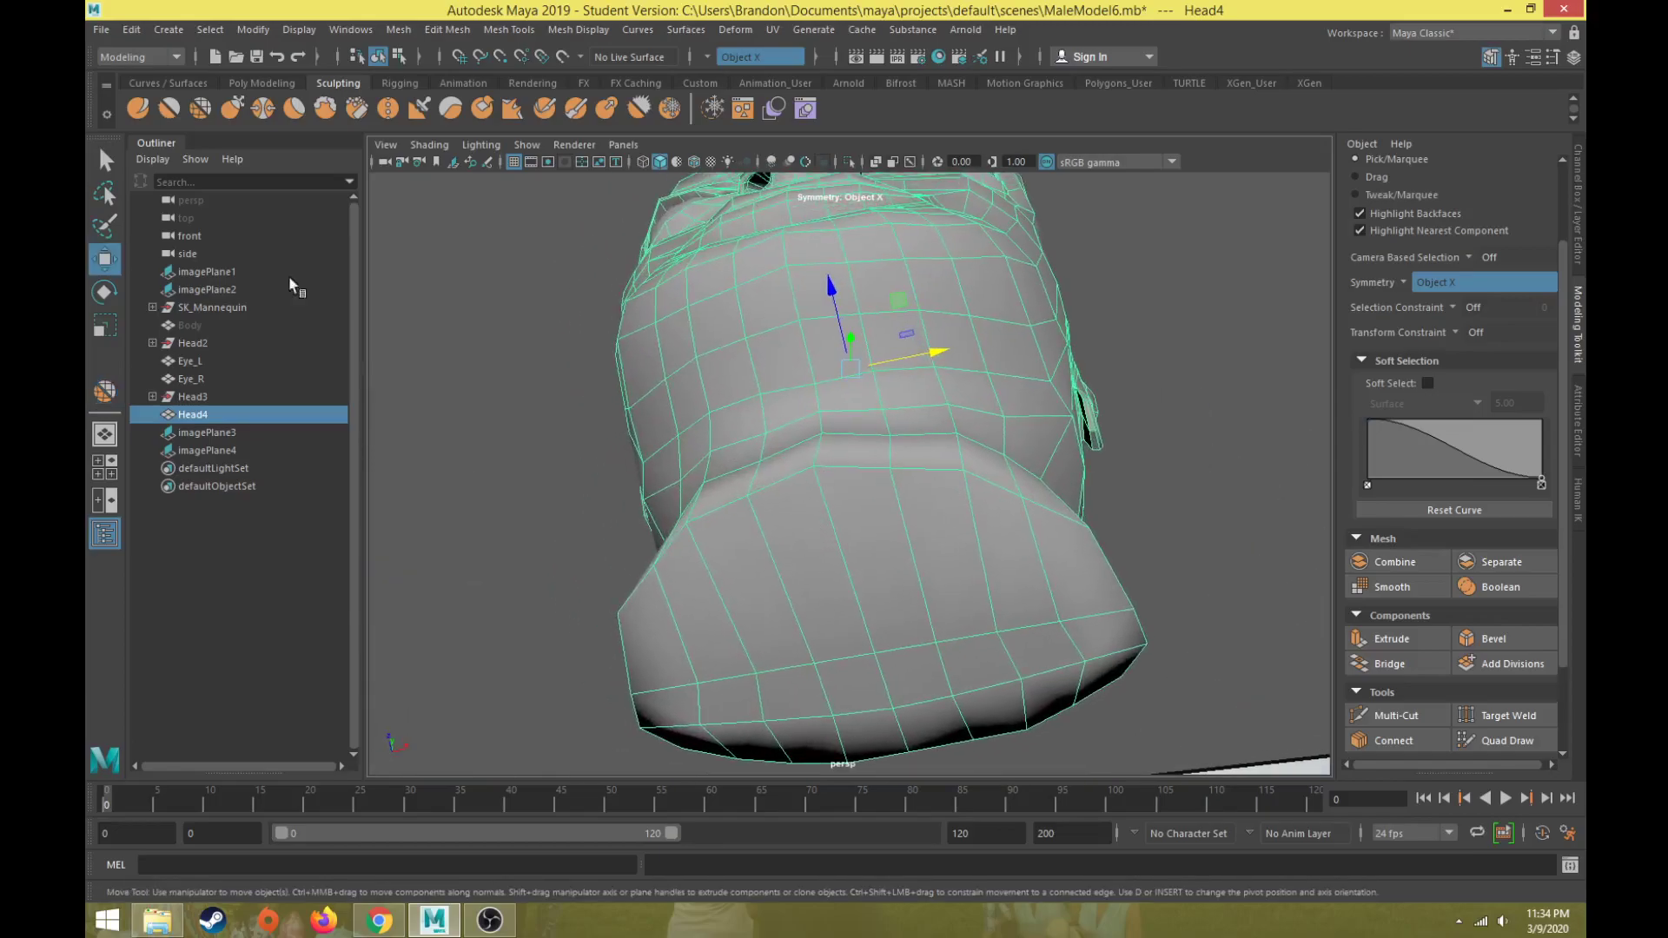
pyautogui.click(169, 107)
pyautogui.moveTo(948, 486)
pyautogui.keyDown('alt'); pyautogui.mouseDown()
pyautogui.moveTo(938, 569)
pyautogui.moveTo(979, 581)
pyautogui.moveTo(781, 585)
pyautogui.moveTo(774, 614)
pyautogui.moveTo(906, 613)
pyautogui.moveTo(897, 711)
pyautogui.moveTo(860, 759)
pyautogui.mouseUp(); pyautogui.keyUp('alt')
pyautogui.press('w')
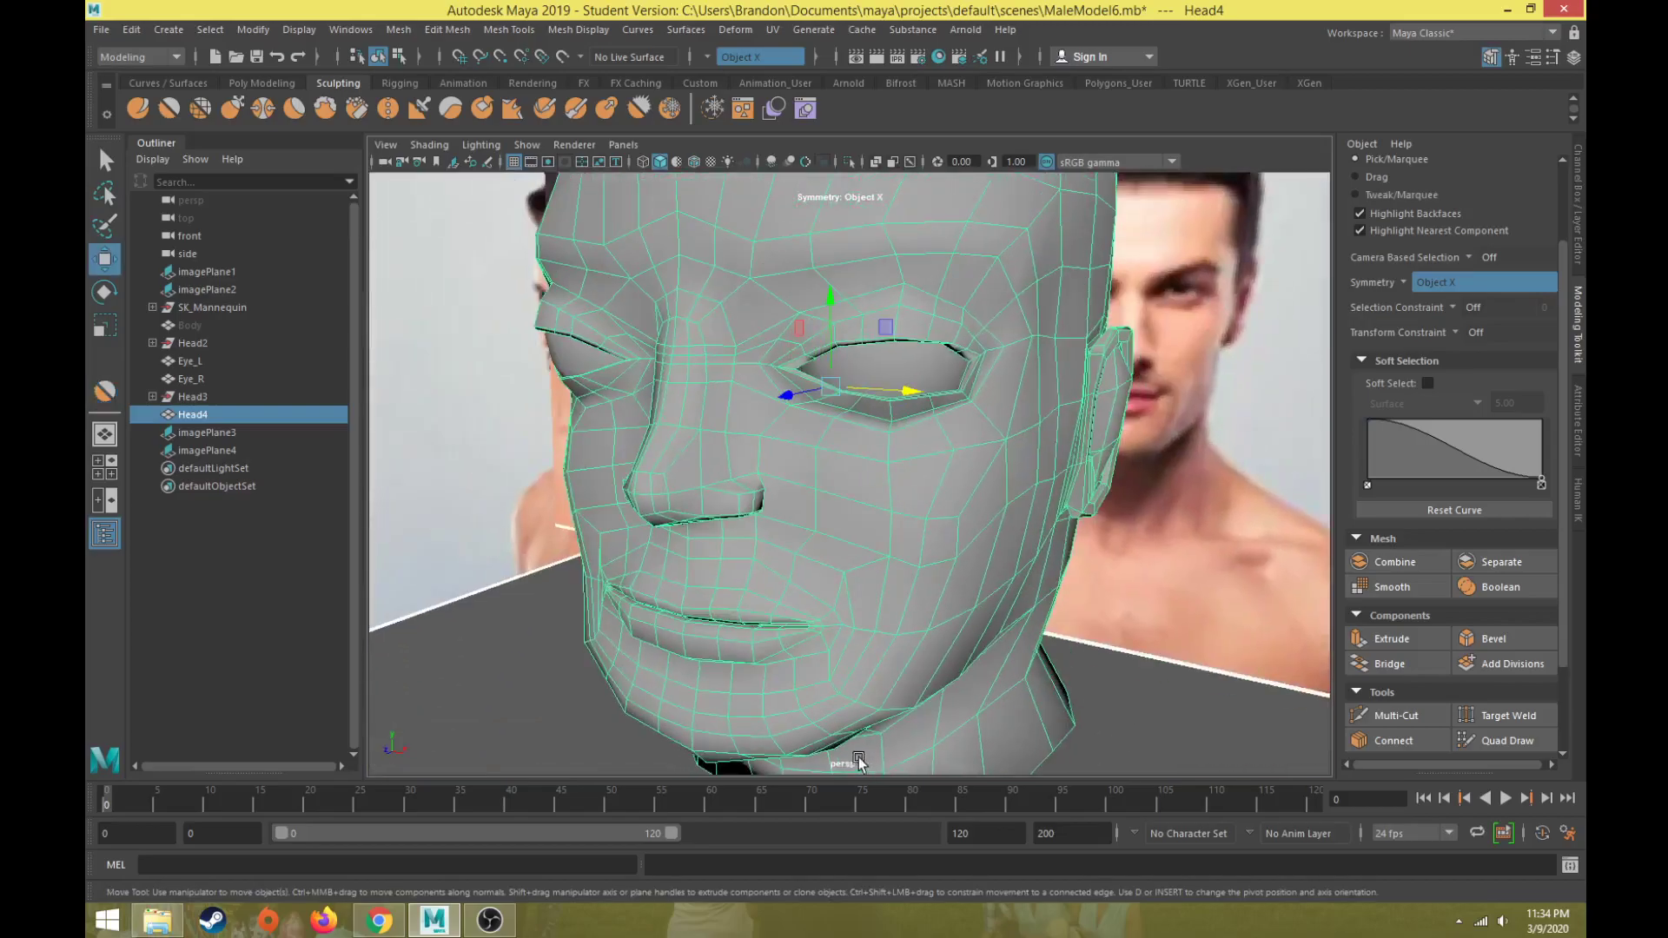
# - Reposition the vertices along the neck's open lower edge to even out its outline from front to back
pyautogui.keyDown('alt'); pyautogui.moveTo(860, 759); pyautogui.dragTo(875, 562, button='middle'); pyautogui.keyUp('alt')
pyautogui.moveTo(848, 427)
pyautogui.mouseDown(button='right')
pyautogui.moveTo(797, 497)
pyautogui.moveTo(763, 427)
pyautogui.mouseUp(button='right')
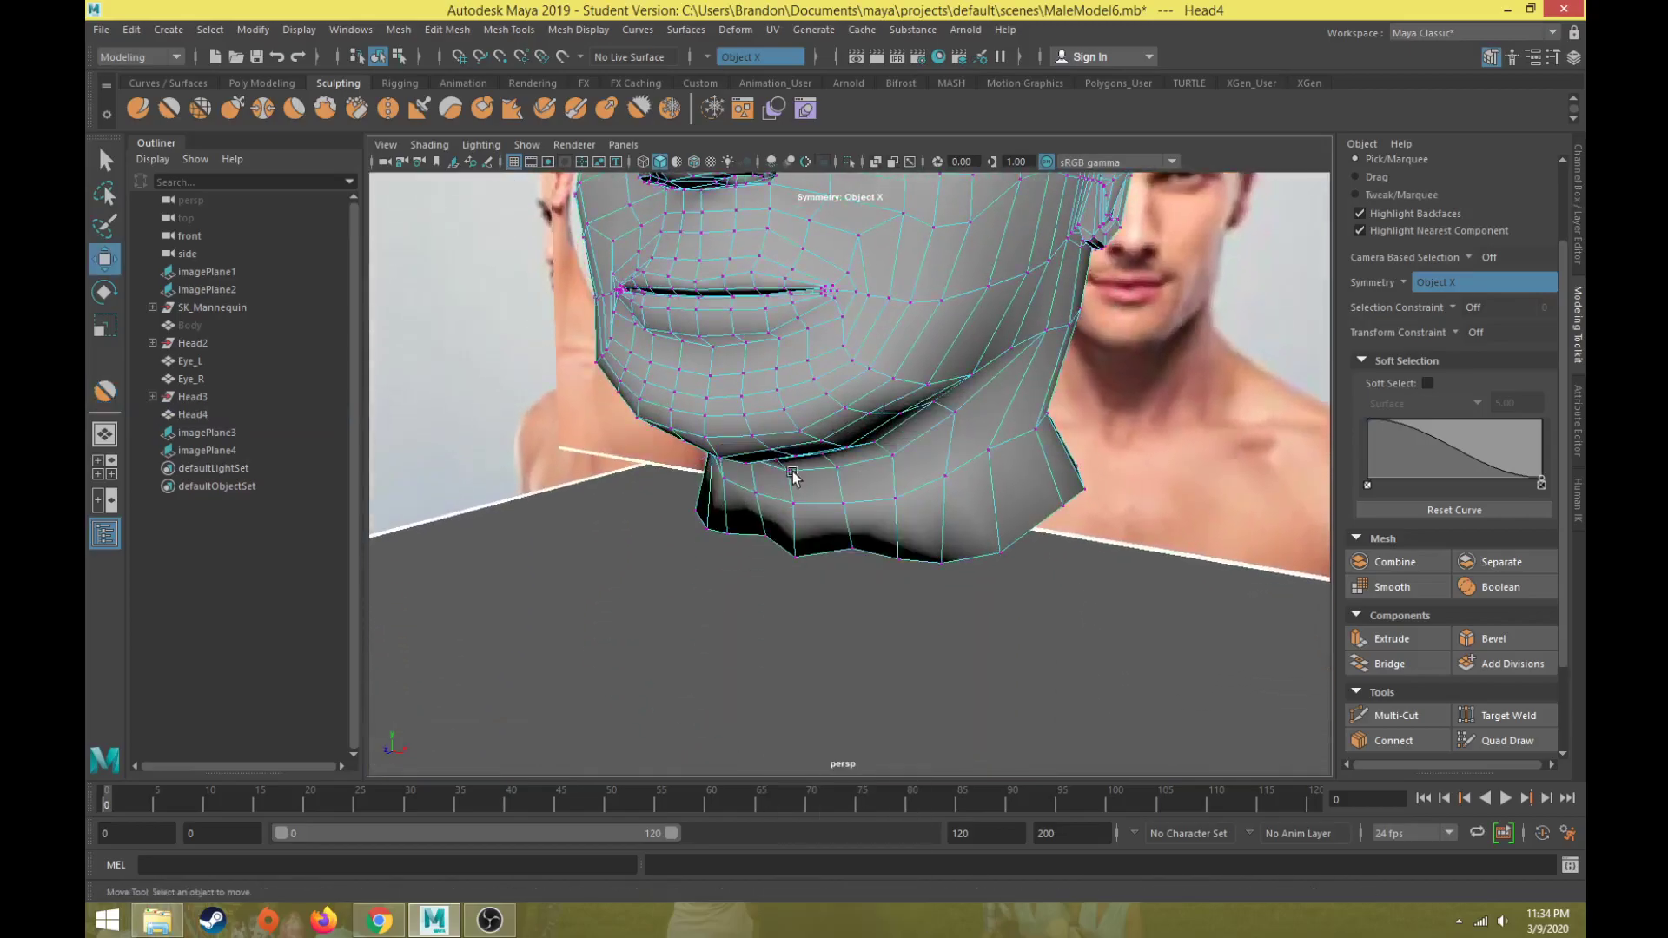
pyautogui.click(848, 547)
pyautogui.keyDown('alt'); pyautogui.moveTo(848, 549); pyautogui.dragTo(826, 633); pyautogui.keyUp('alt')
pyautogui.click(863, 596)
pyautogui.keyDown('alt'); pyautogui.moveTo(870, 653); pyautogui.dragTo(1025, 580); pyautogui.keyUp('alt')
pyautogui.click(952, 528)
pyautogui.moveTo(1020, 394); pyautogui.dragTo(894, 499)
pyautogui.click(950, 618)
pyautogui.click(964, 616)
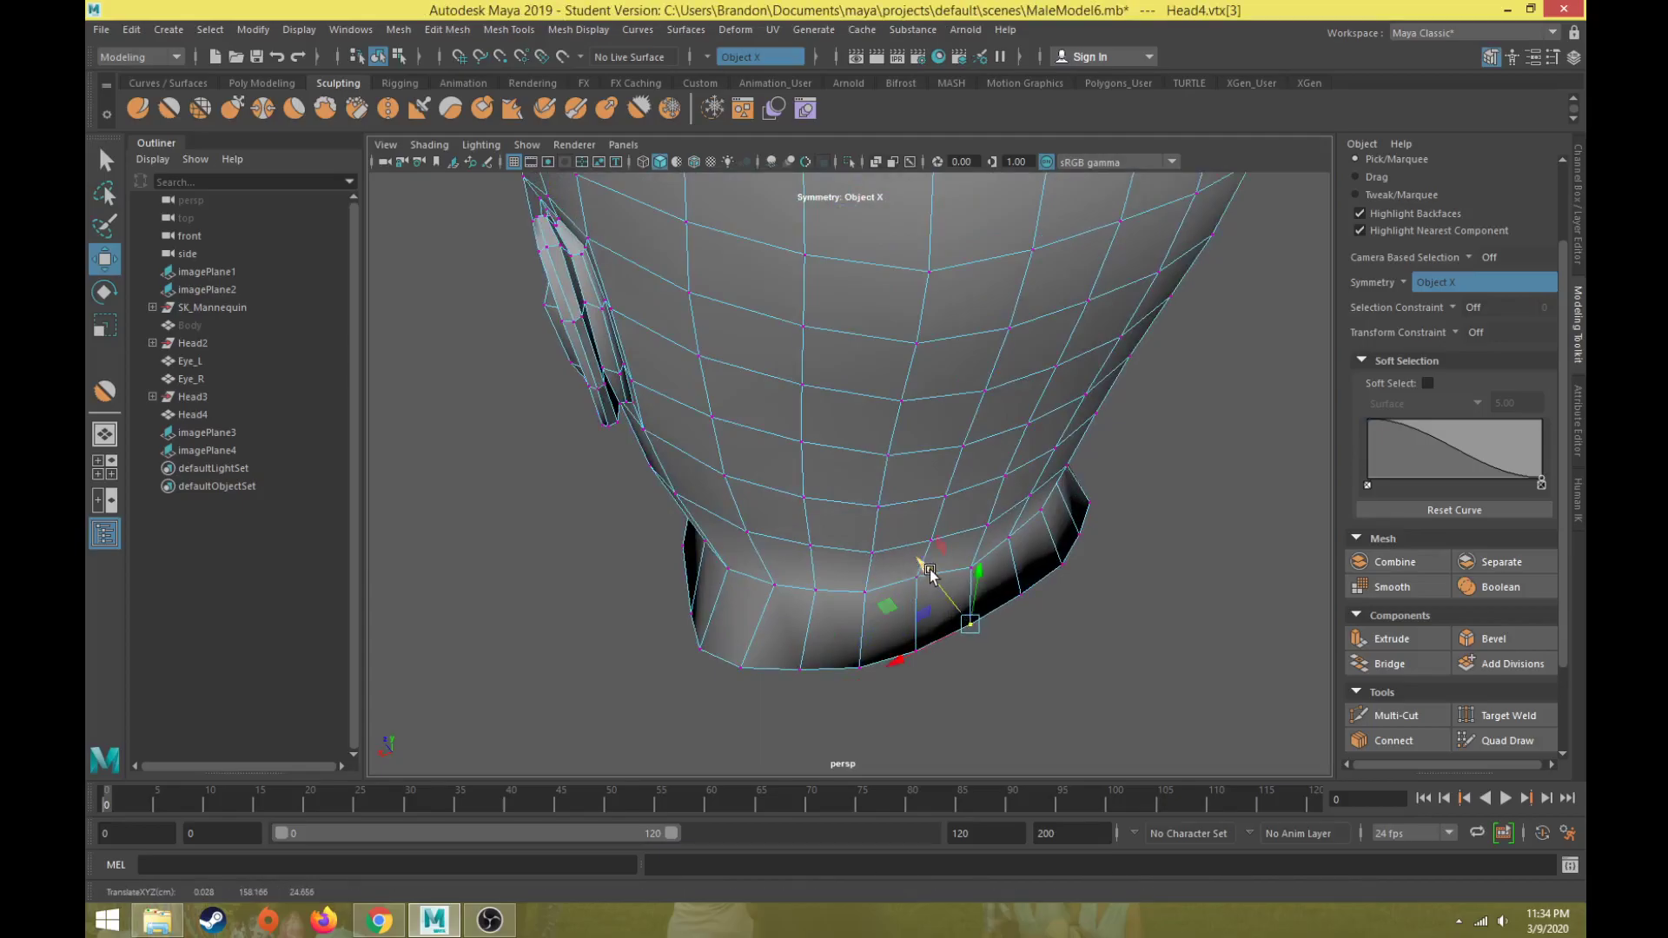
pyautogui.keyDown('alt'); pyautogui.moveTo(964, 616); pyautogui.dragTo(927, 519); pyautogui.keyUp('alt')
# - Turn on Soft Select and move the upper-front skull vertices to match the side reference in the side view
pyautogui.press('space')
pyautogui.press('space')
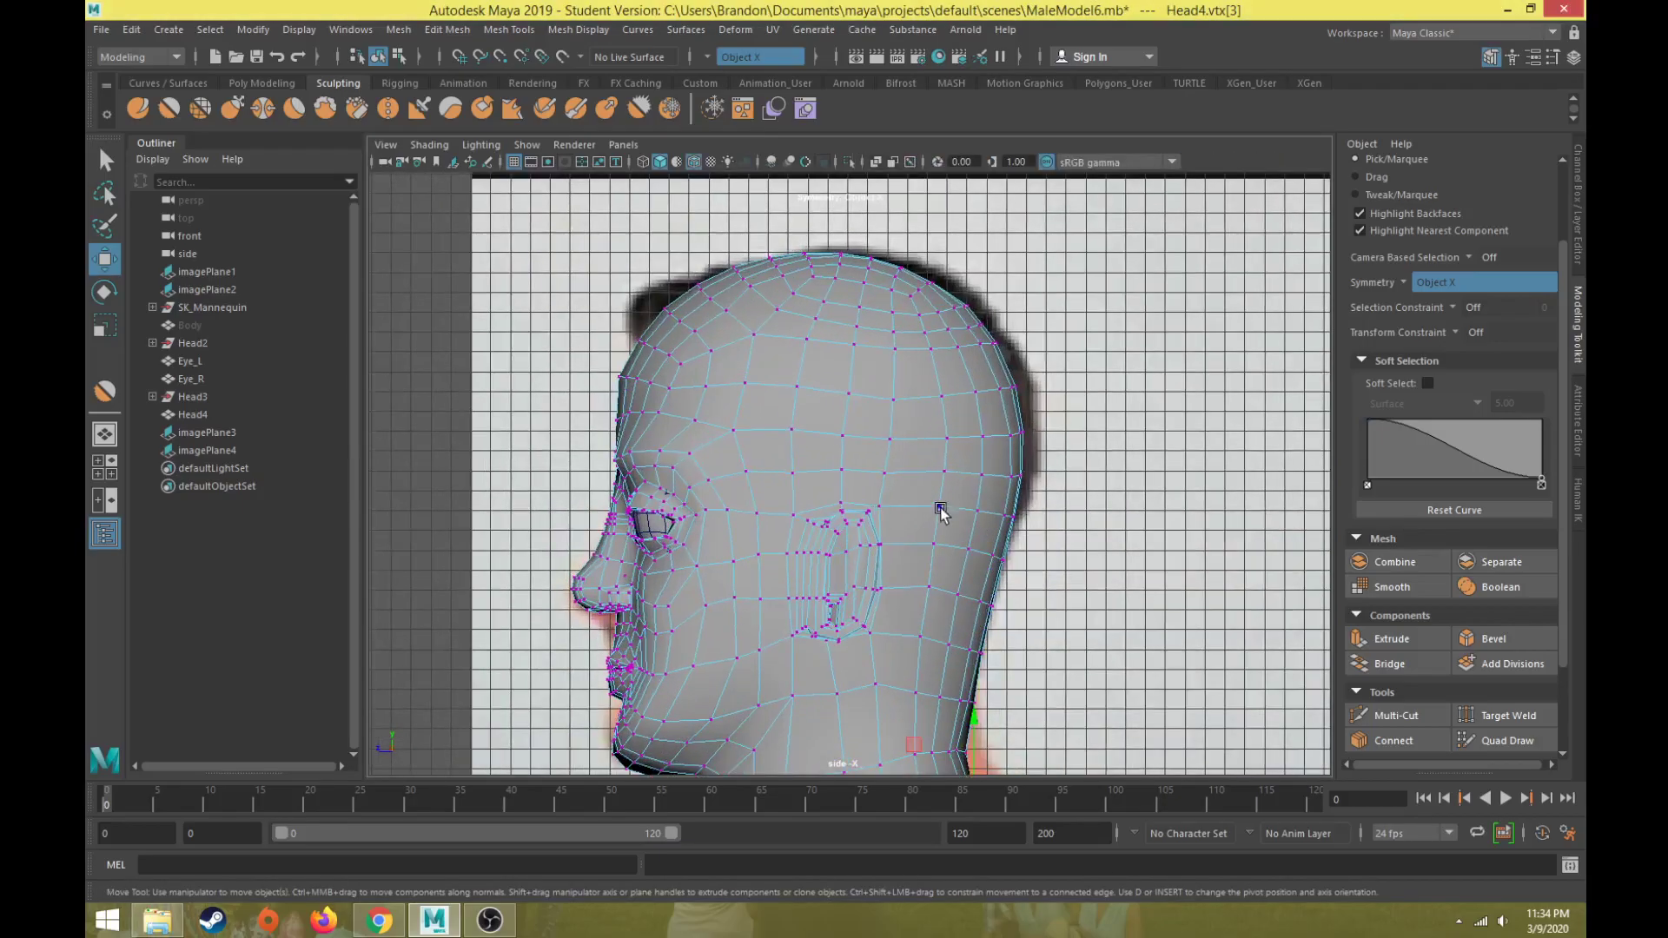
pyautogui.scroll(-2, 865, 428)
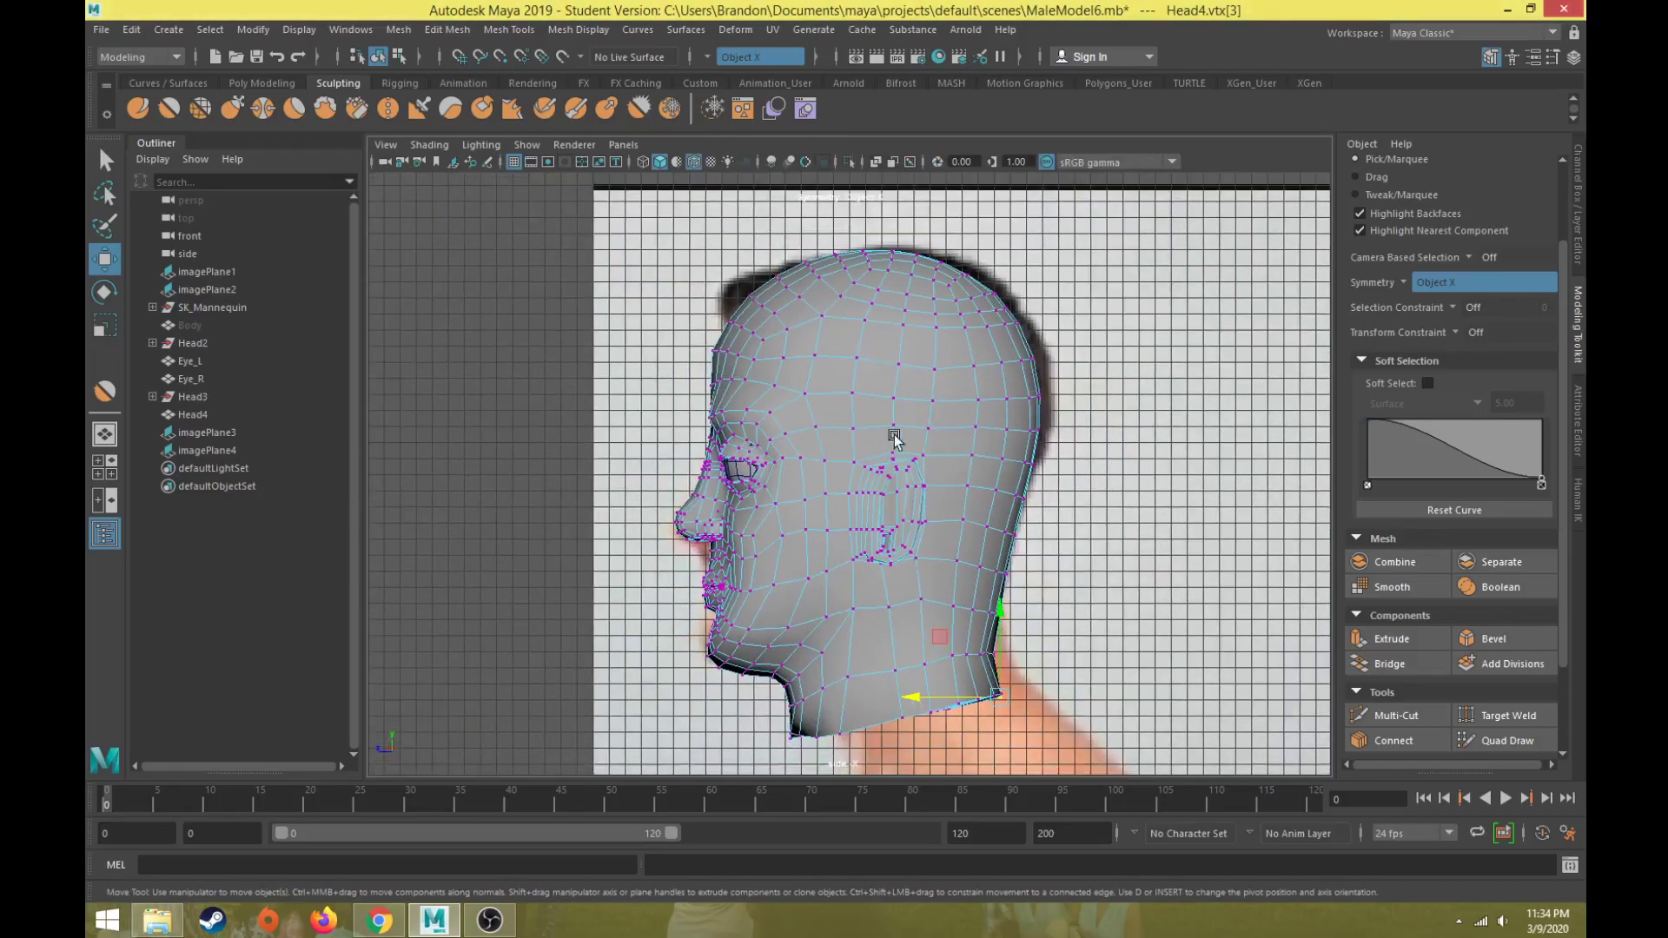
pyautogui.moveTo(823, 289); pyautogui.dragTo(782, 264, button='right')
pyautogui.click(830, 257)
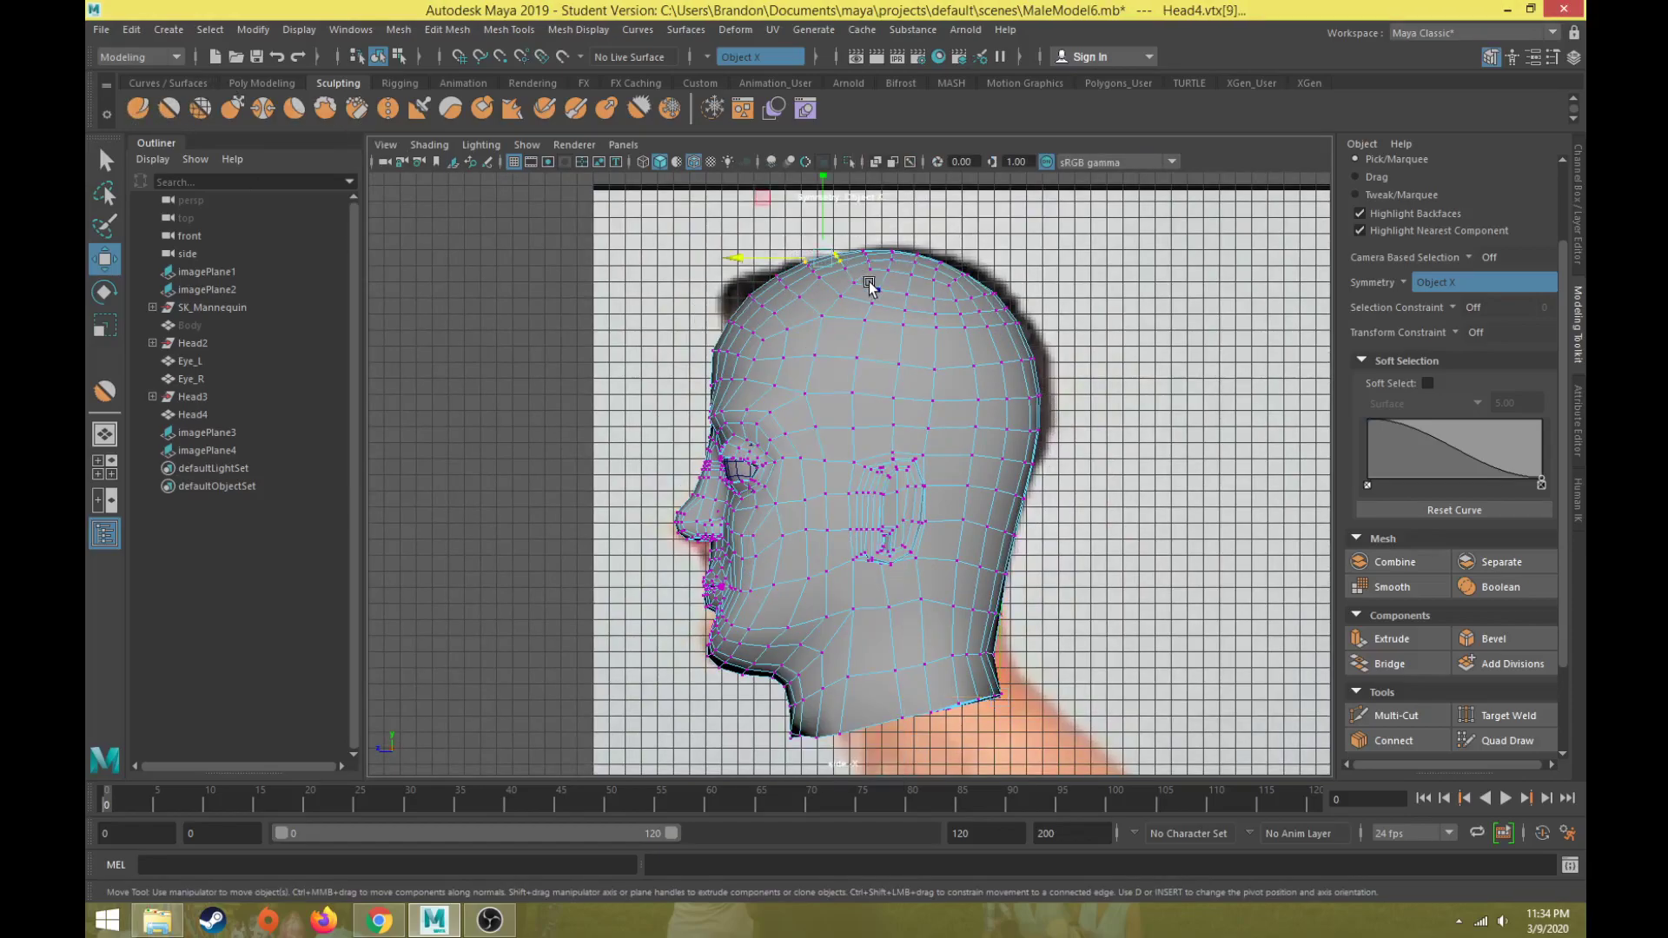
pyautogui.click(1430, 384)
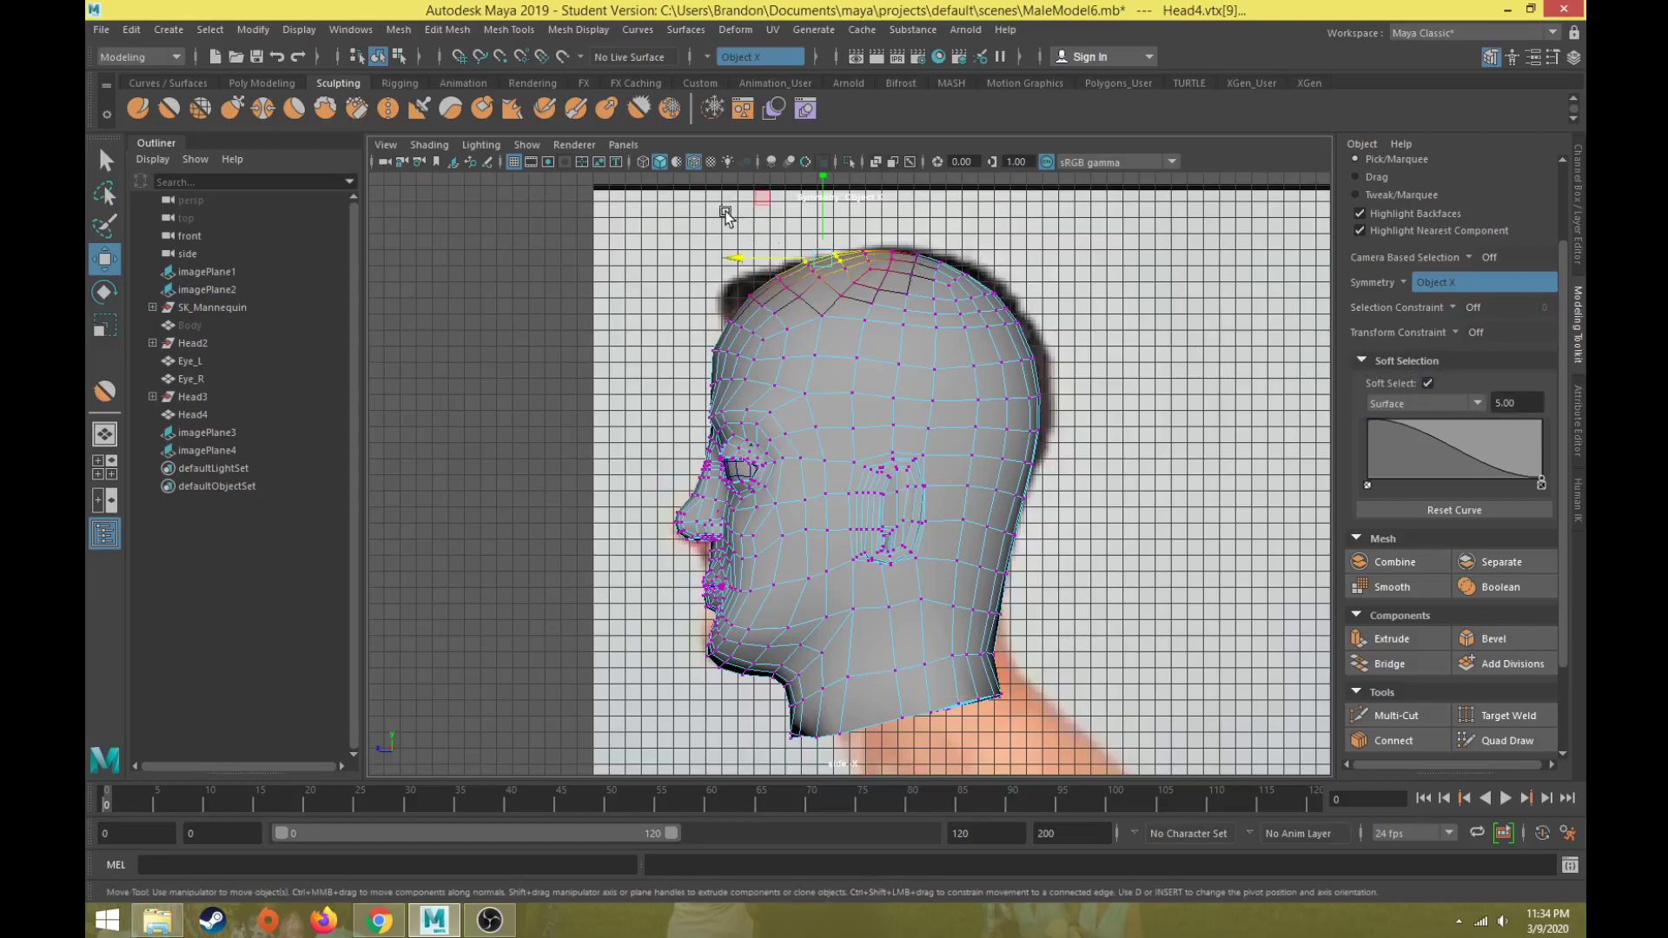
pyautogui.moveTo(828, 279); pyautogui.dragTo(828, 277)
pyautogui.moveTo(758, 217); pyautogui.dragTo(760, 222, button='middle')
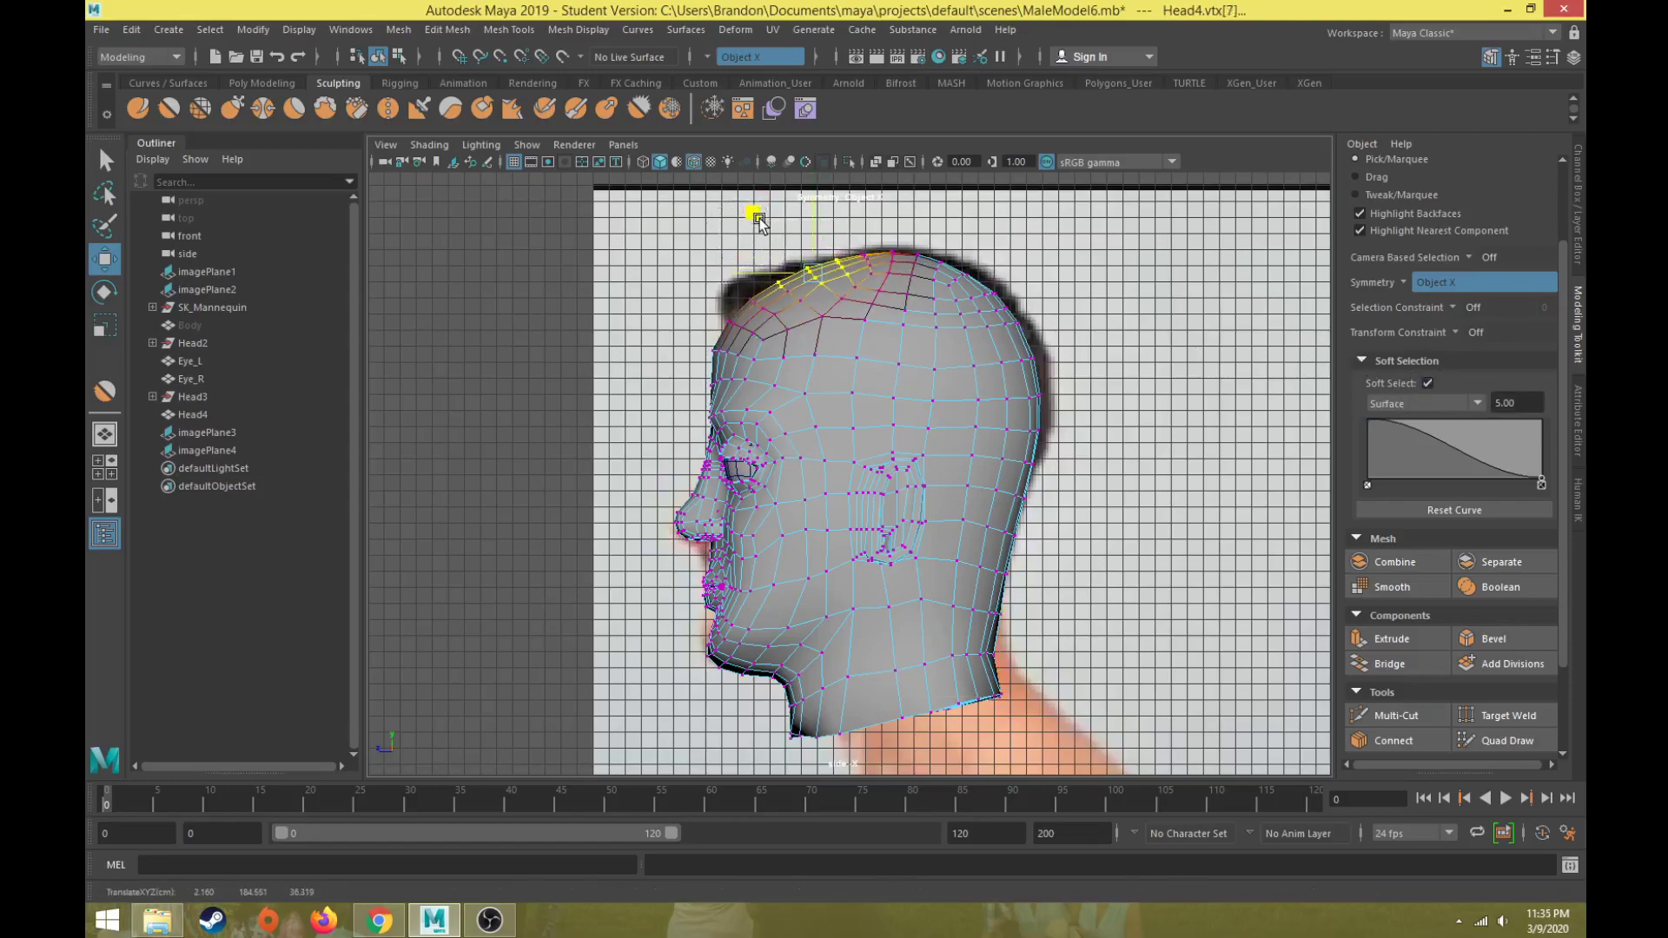
# - Adjust the crown vertices with soft selection so the top of the skull follows the side reference
pyautogui.click(892, 262)
pyautogui.moveTo(826, 203); pyautogui.dragTo(832, 207)
pyautogui.moveTo(831, 209); pyautogui.dragTo(832, 211, button='middle')
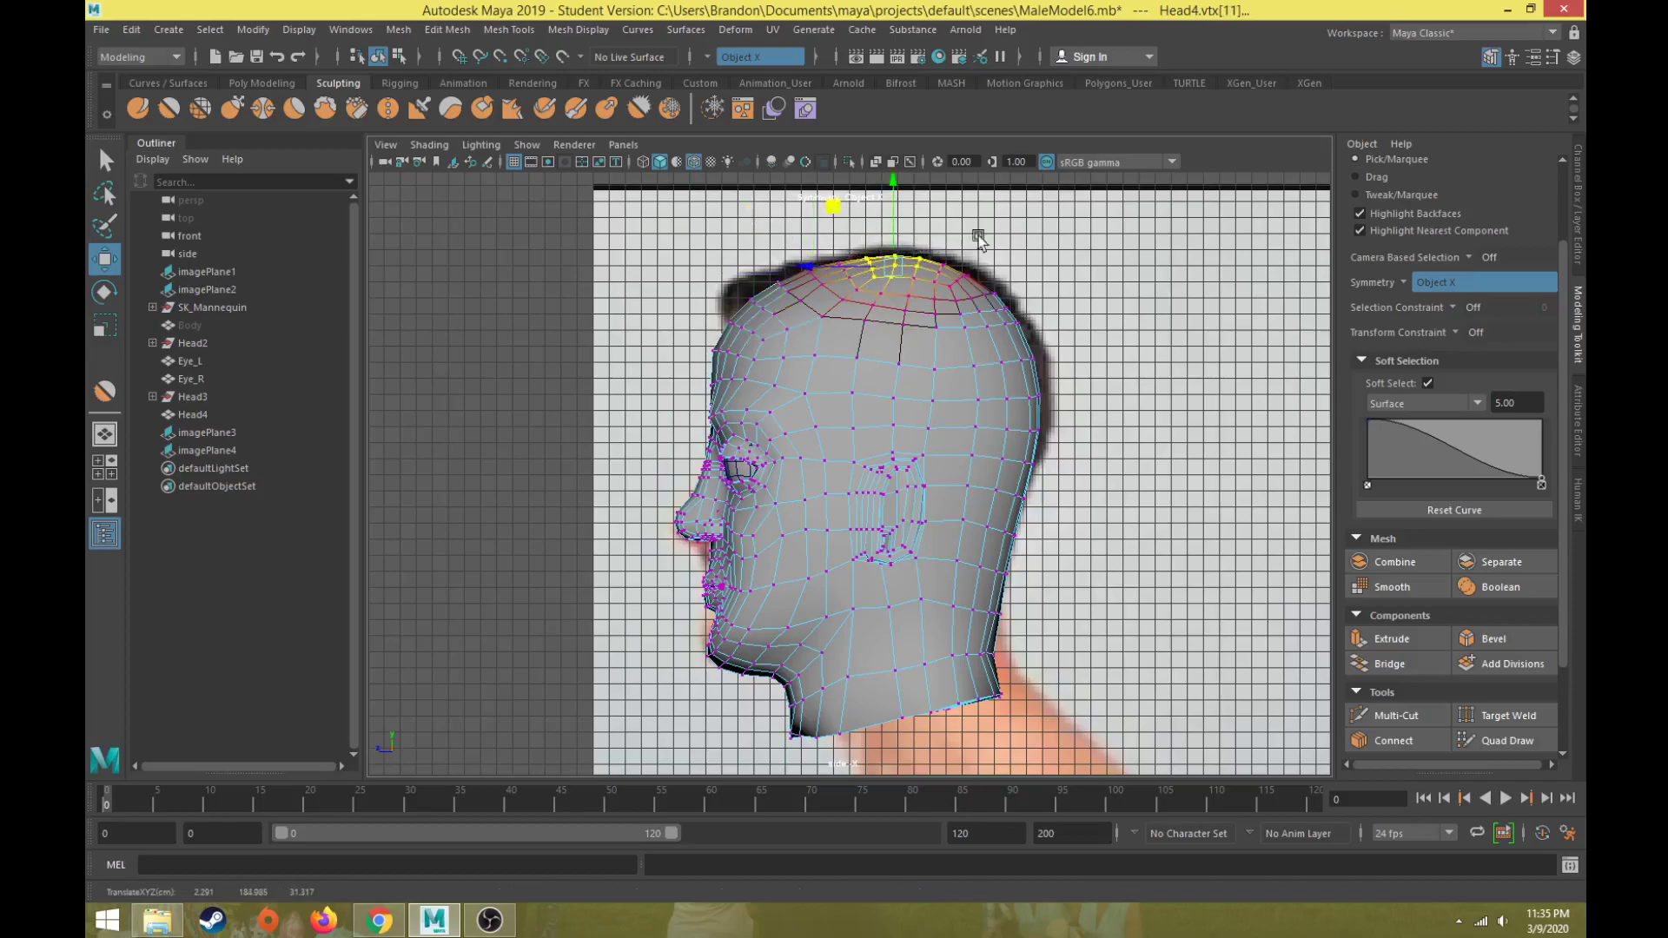
pyautogui.keyDown('shift'); pyautogui.click(839, 290); pyautogui.keyUp('shift')
pyautogui.moveTo(855, 217); pyautogui.dragTo(855, 215, button='middle')
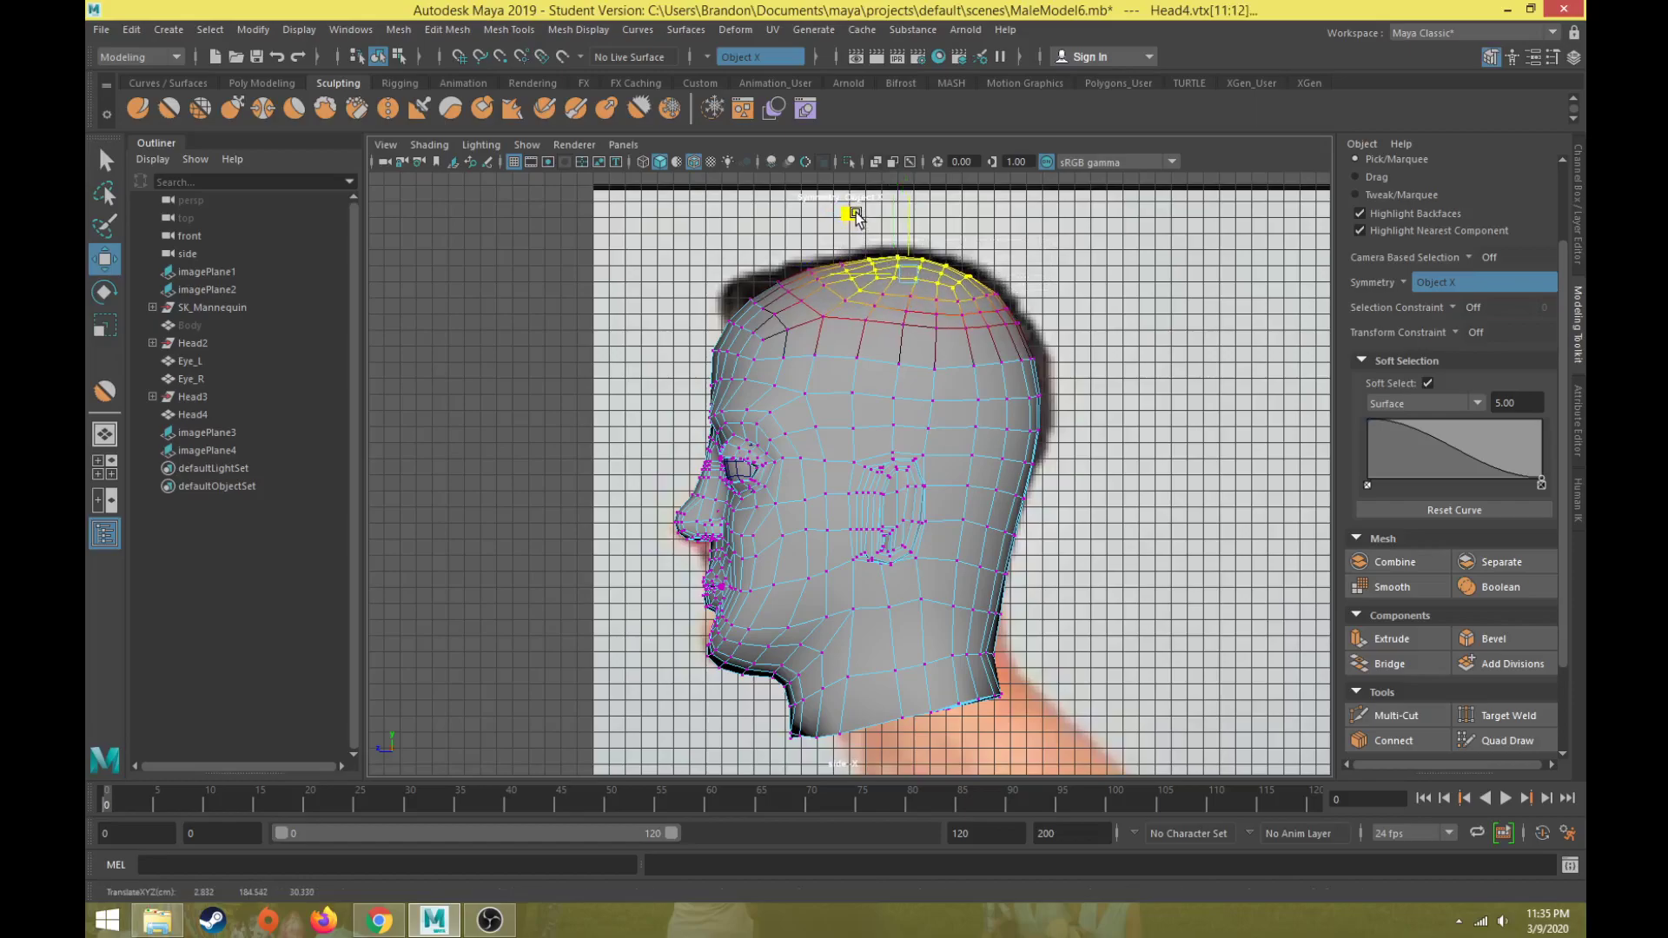
# - Shift the forehead vertices and the upper back-of-skull vertices backward to fit the reference profile
pyautogui.scroll(2, 689, 350)
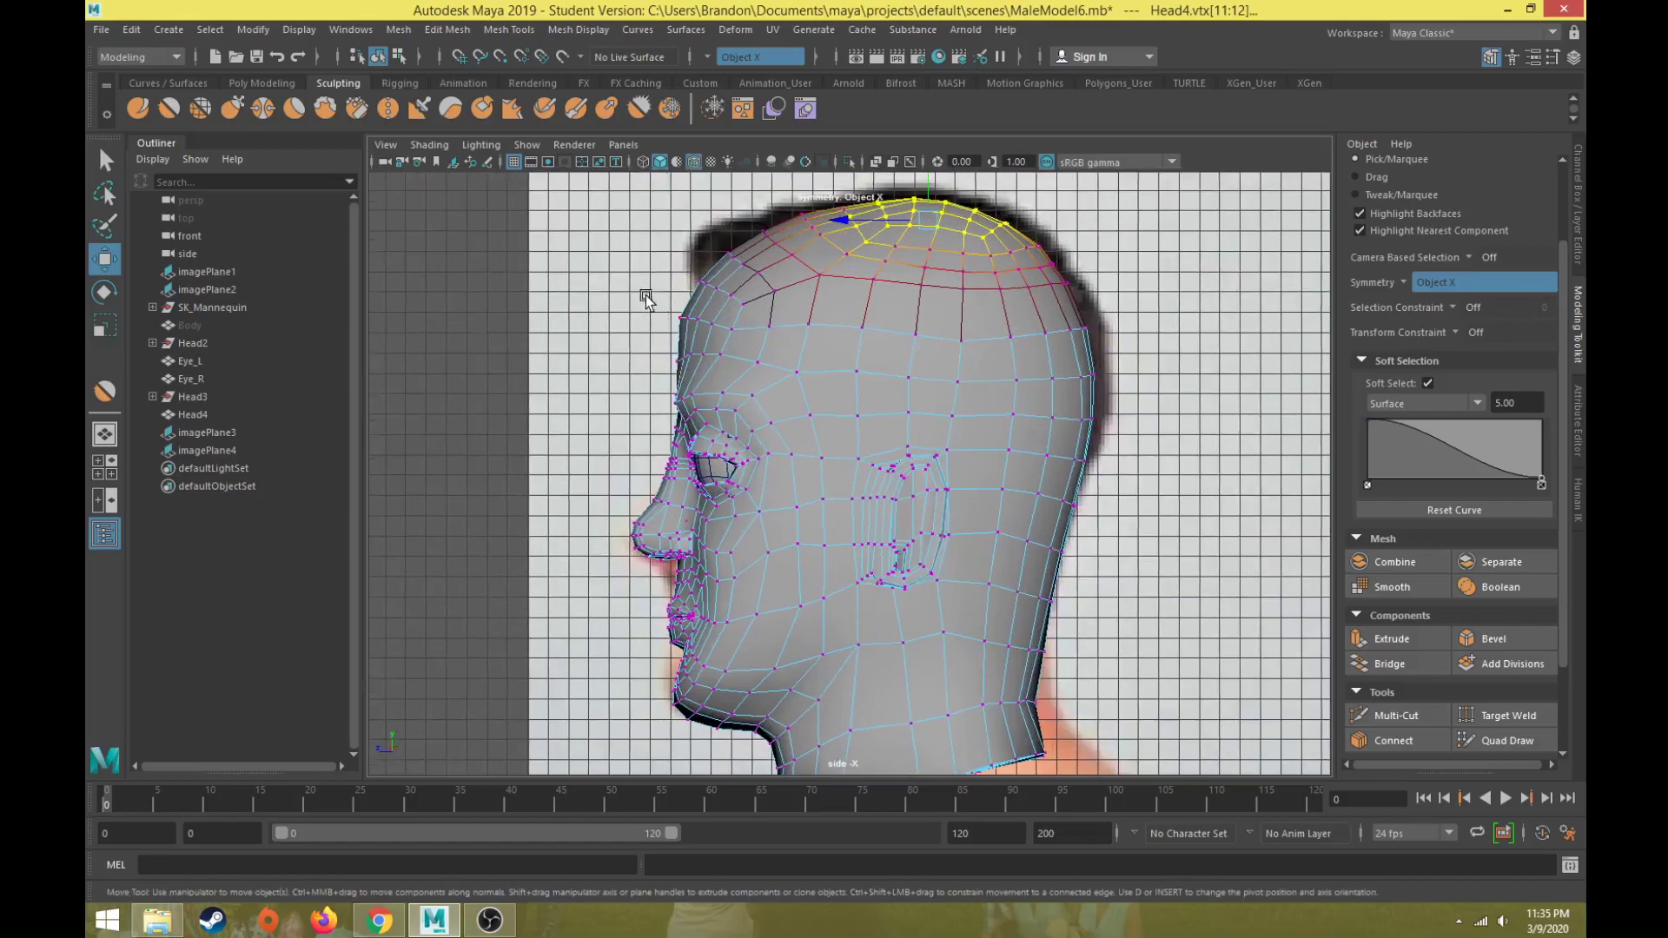
pyautogui.moveTo(661, 323); pyautogui.dragTo(691, 339)
pyautogui.moveTo(593, 316); pyautogui.dragTo(603, 315)
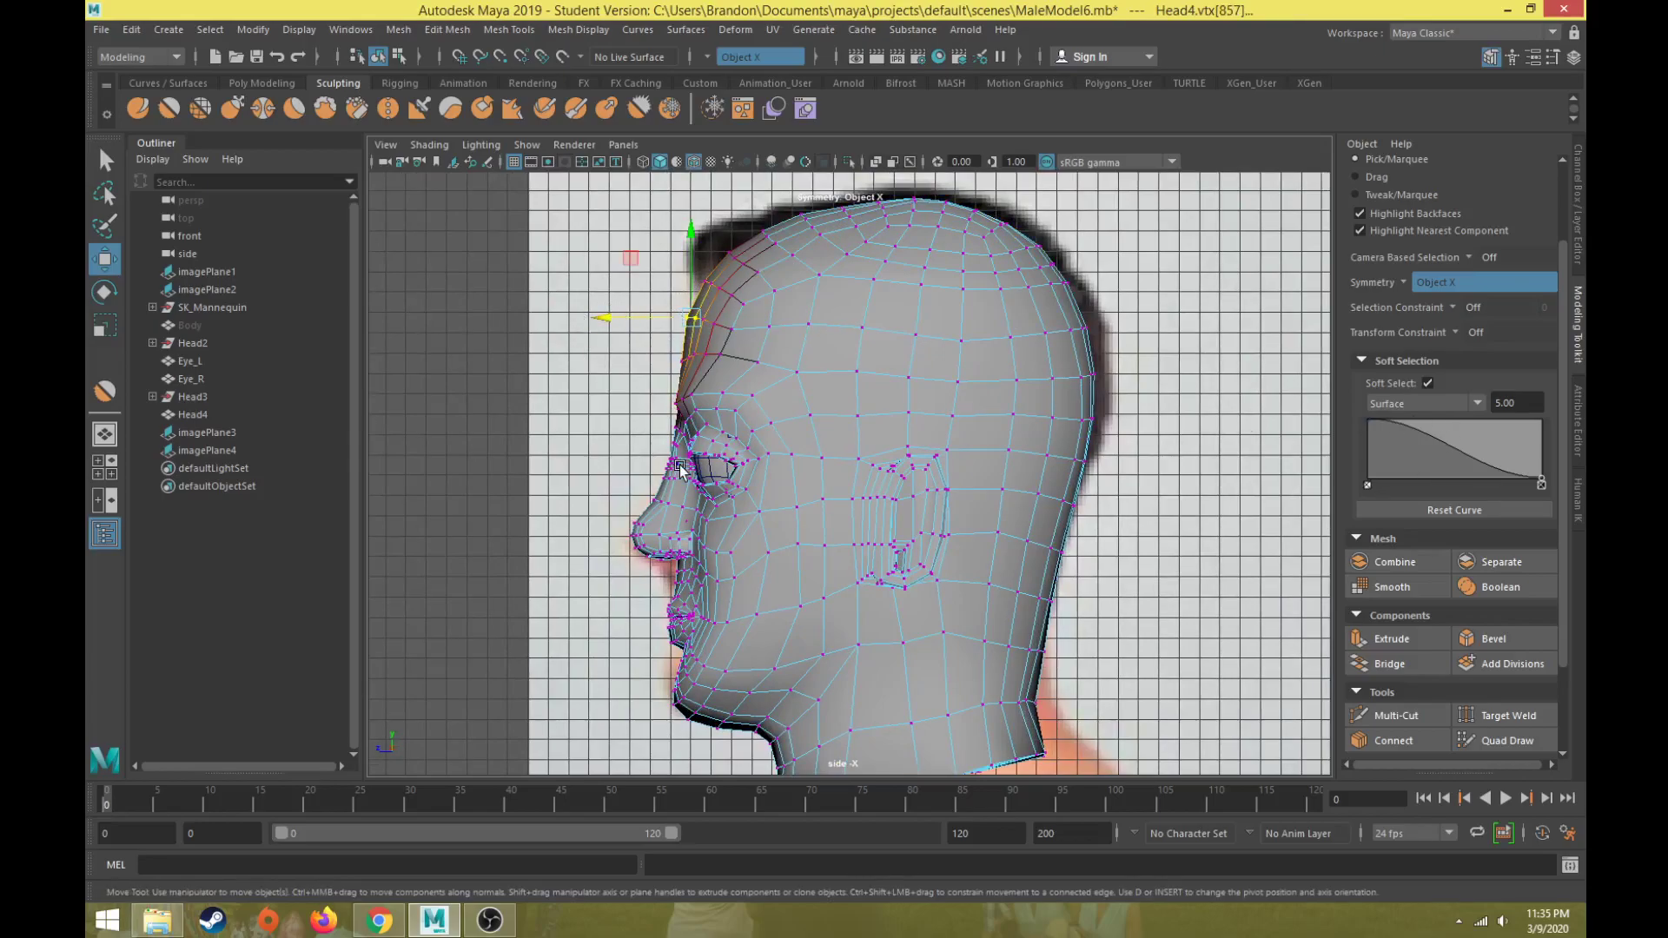
pyautogui.keyDown('alt'); pyautogui.moveTo(1025, 458); pyautogui.dragTo(997, 402, button='middle'); pyautogui.keyUp('alt')
pyautogui.moveTo(1030, 339); pyautogui.dragTo(979, 337)
pyautogui.moveTo(954, 270); pyautogui.dragTo(961, 268)
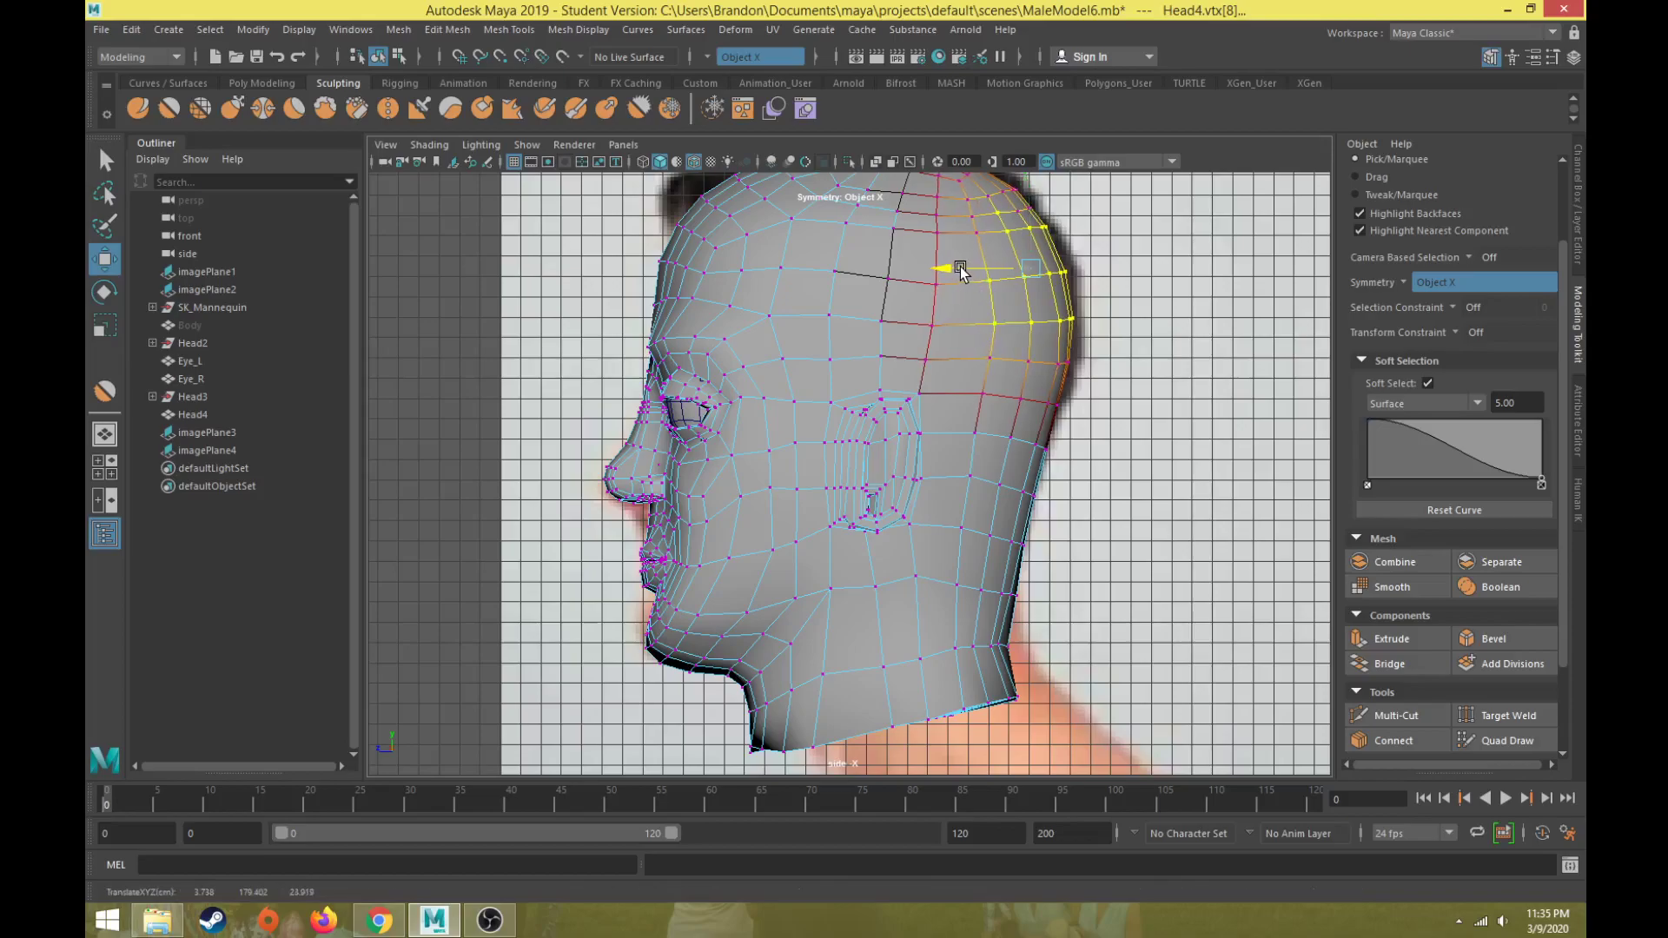
# - Reshape the nape and pull the rear lower edge of the neck backward to the reference outline
pyautogui.keyDown('alt'); pyautogui.moveTo(1068, 483); pyautogui.dragTo(1081, 431, button='middle'); pyautogui.keyUp('alt')
pyautogui.click(1029, 486)
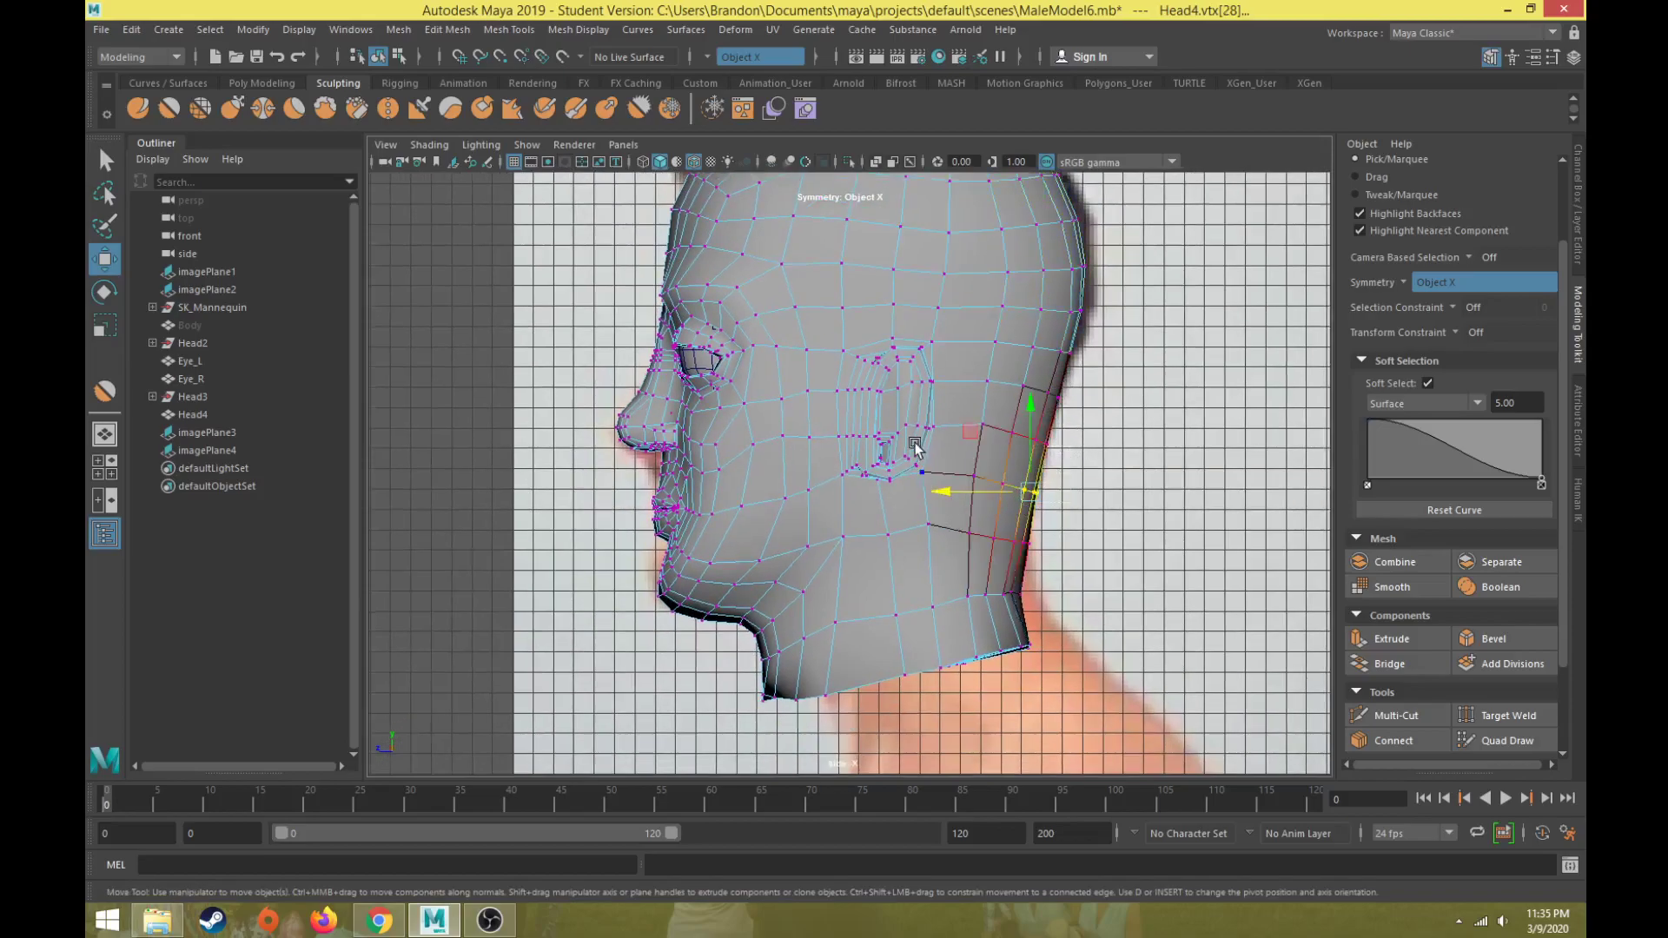
pyautogui.moveTo(965, 487); pyautogui.dragTo(921, 491)
pyautogui.moveTo(1064, 577); pyautogui.dragTo(952, 627)
pyautogui.moveTo(1077, 636); pyautogui.dragTo(973, 650)
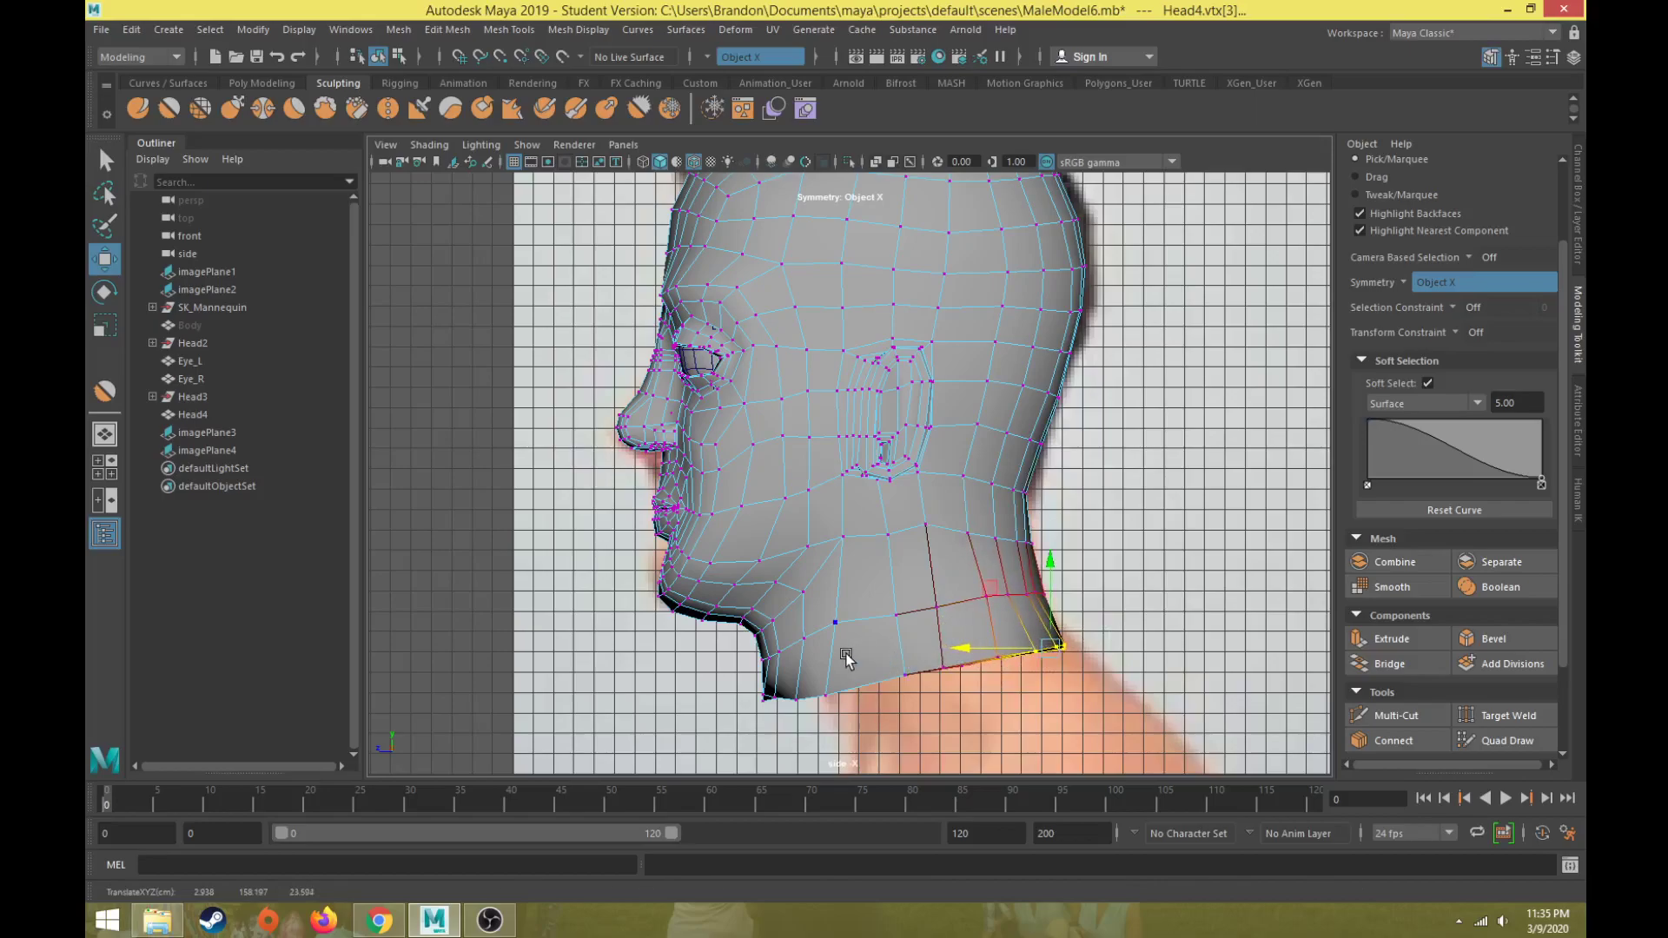
# - Move the throat and front lower neck vertices backward to follow the reference neck line
pyautogui.scroll(-3, 874, 663)
pyautogui.scroll(3, 902, 673)
pyautogui.keyDown('alt'); pyautogui.moveTo(847, 631); pyautogui.dragTo(857, 580, button='middle'); pyautogui.keyUp('alt')
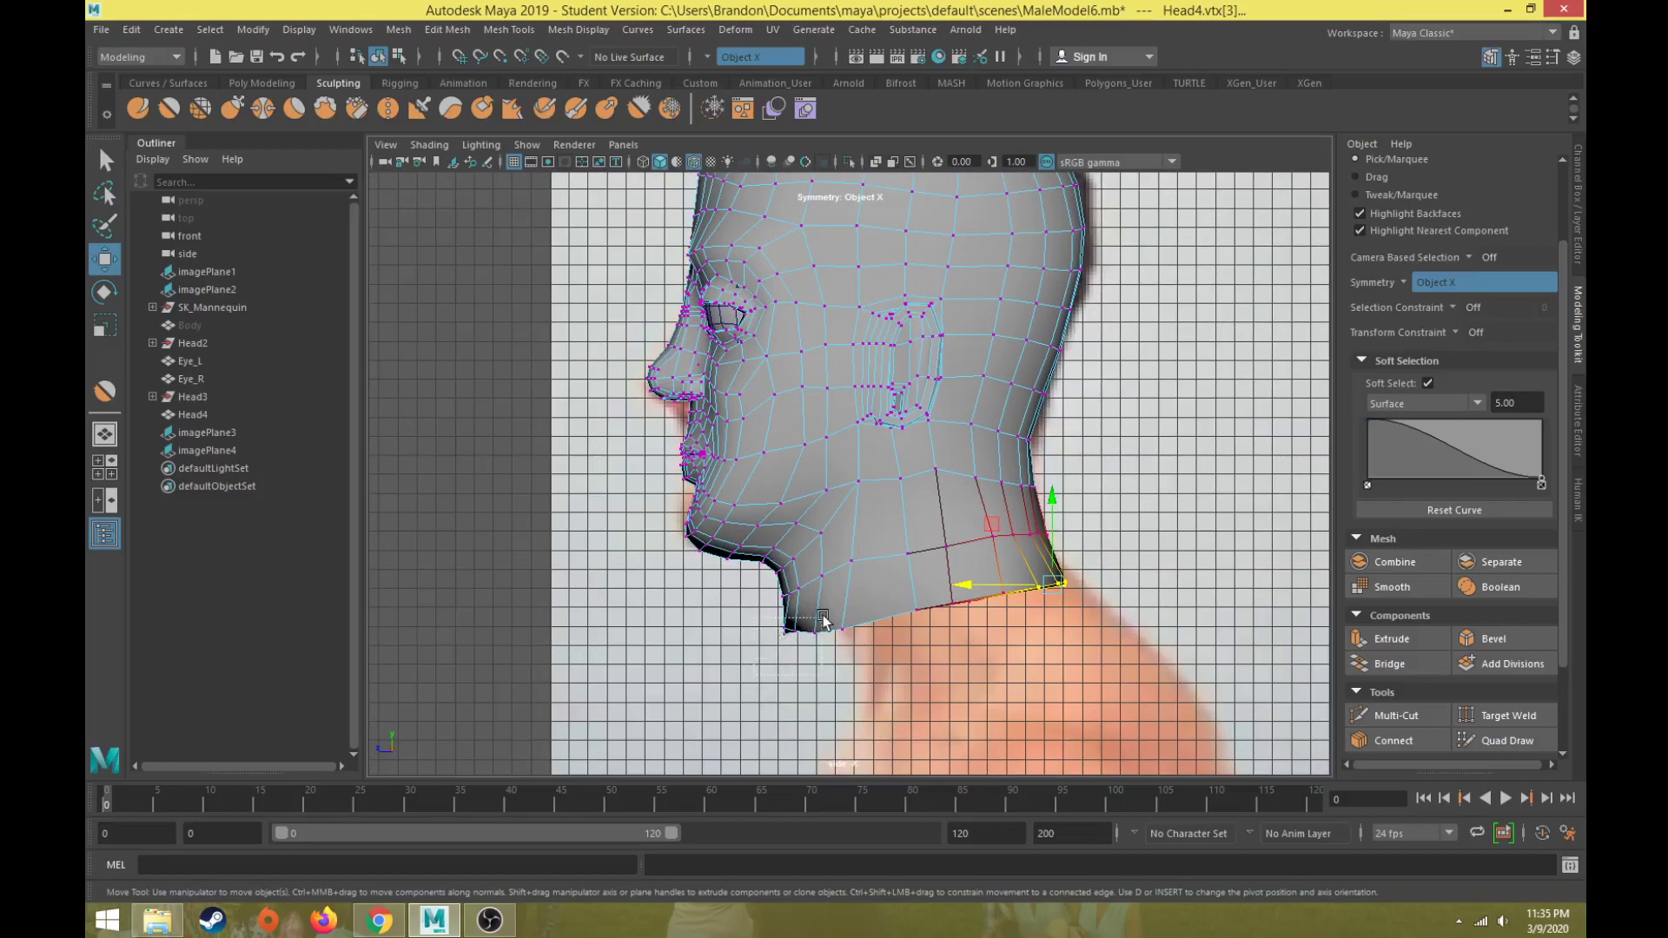
pyautogui.moveTo(847, 585); pyautogui.dragTo(780, 587)
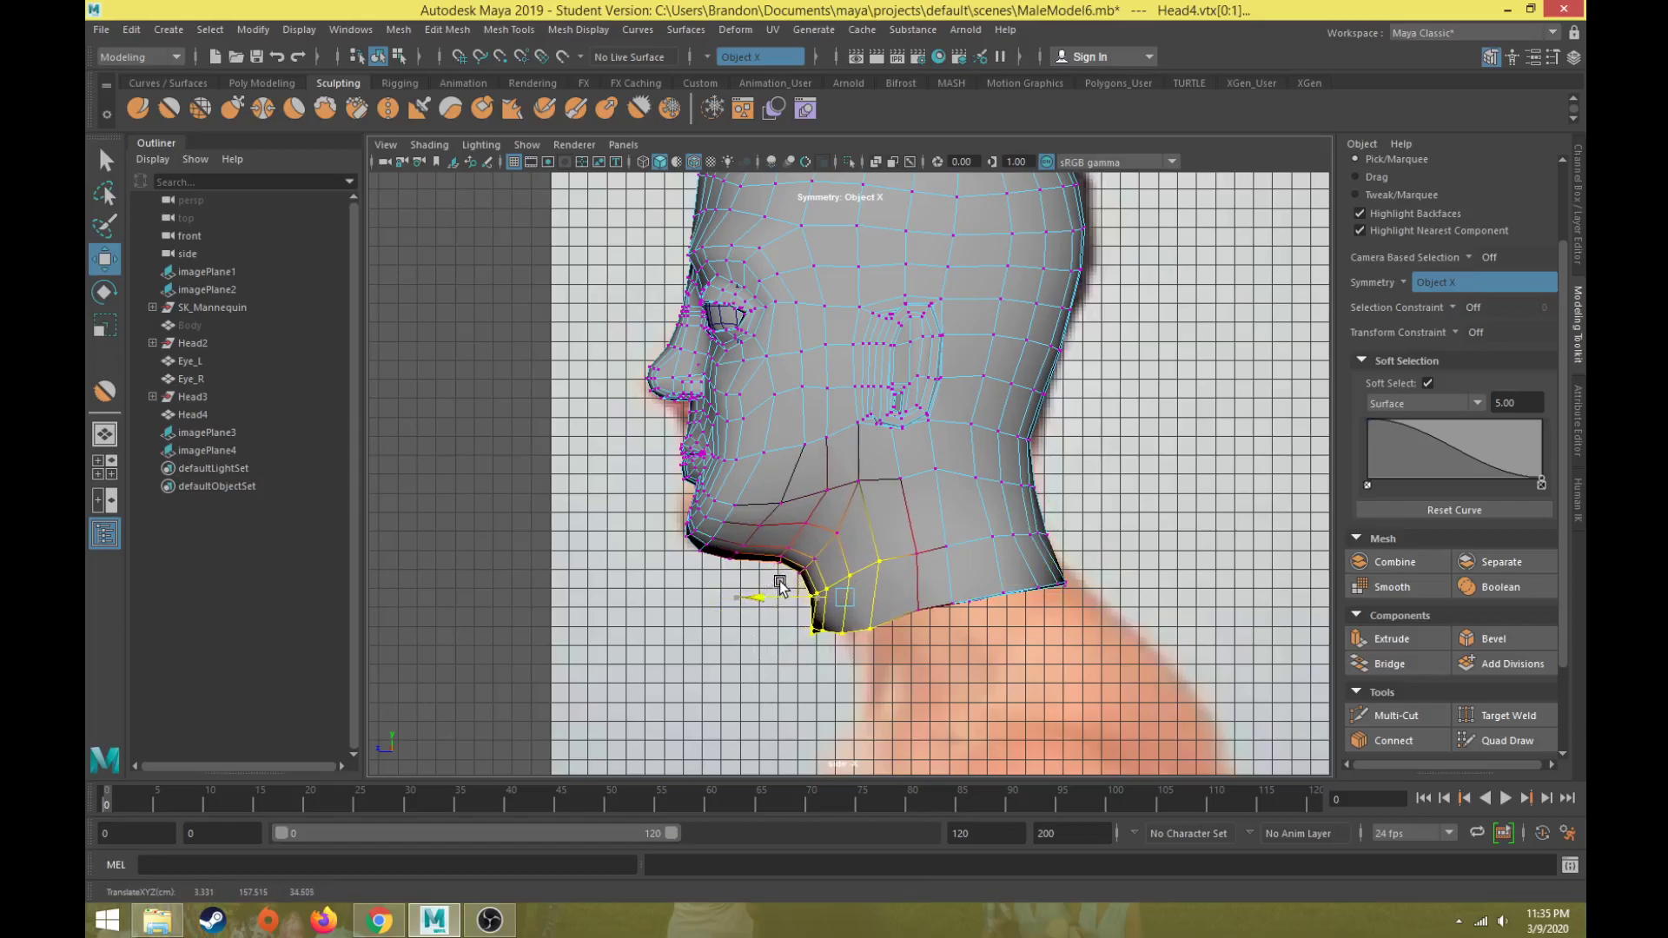
pyautogui.moveTo(790, 662); pyautogui.dragTo(895, 619)
pyautogui.moveTo(774, 631); pyautogui.dragTo(787, 628)
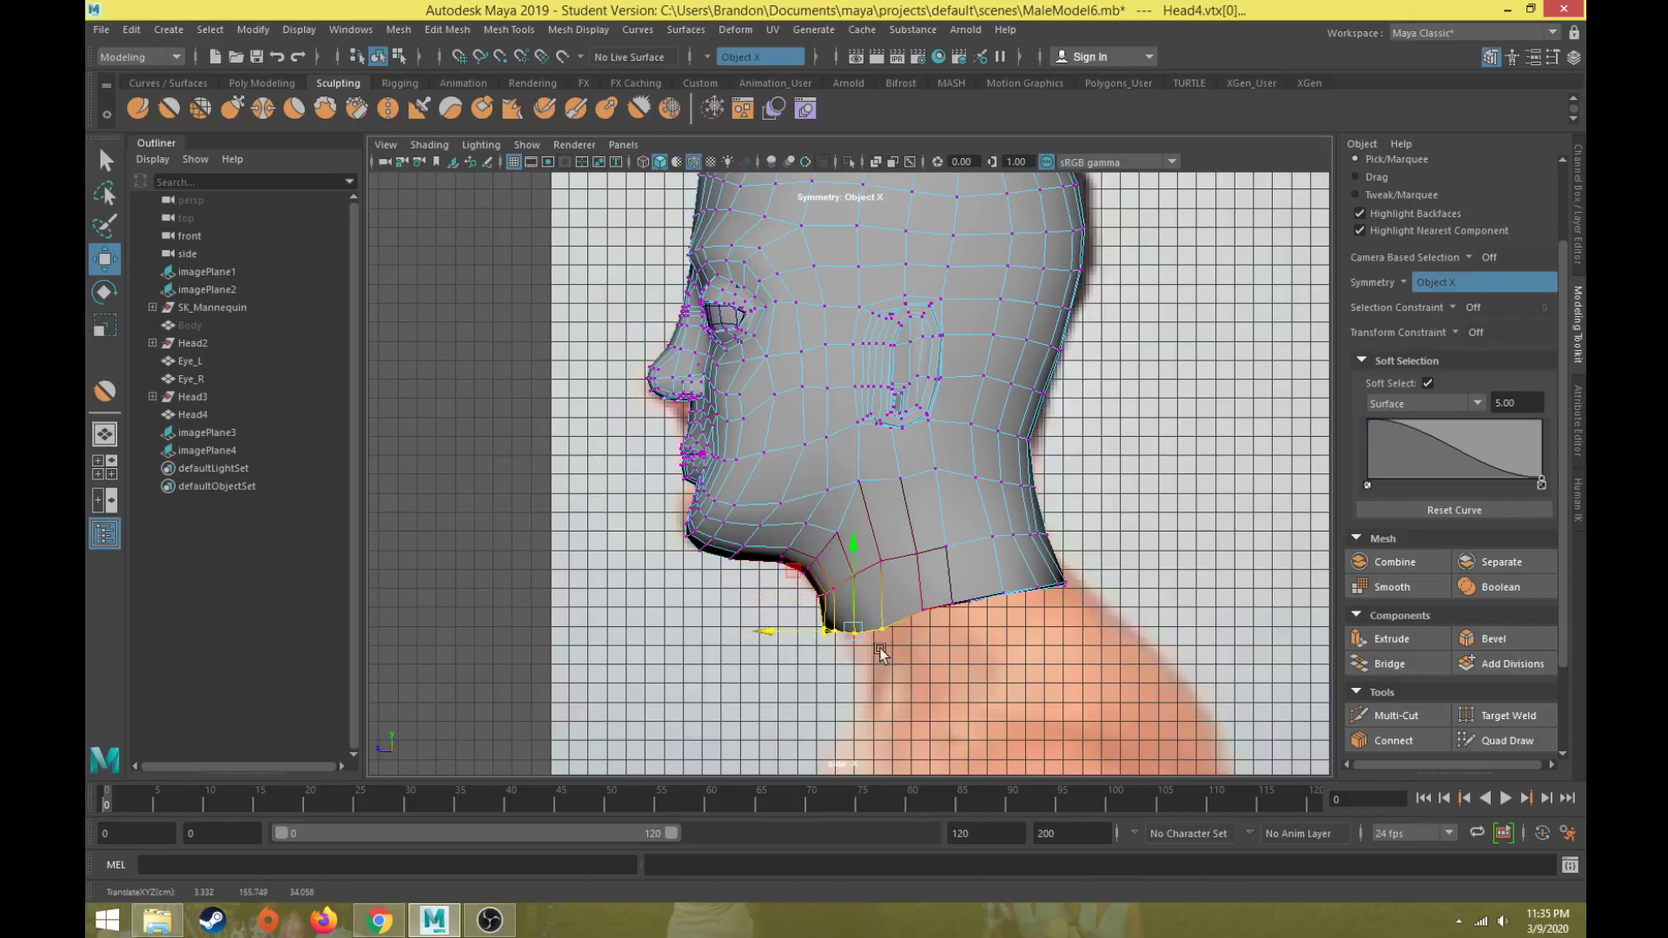
# - Compare the profile with the reference in wireframe and move the upper forehead vertices slightly backward
pyautogui.keyDown('alt'); pyautogui.moveTo(717, 597); pyautogui.dragTo(846, 620, button='middle'); pyautogui.keyUp('alt')
pyautogui.scroll(2, 843, 618)
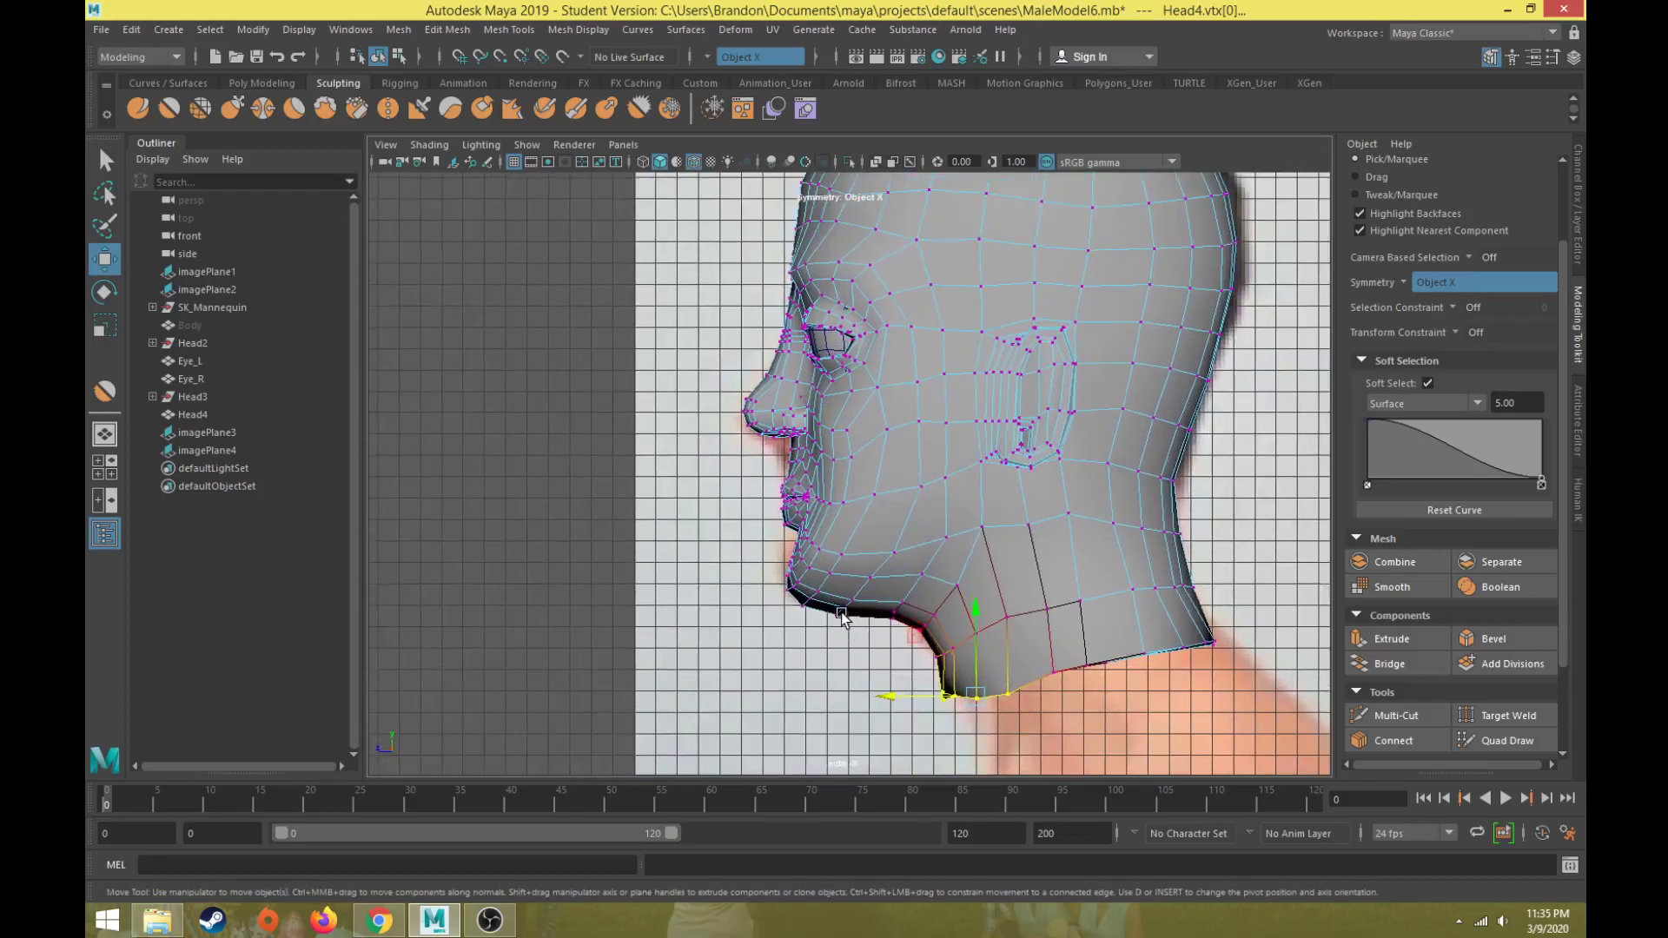
pyautogui.press('4')
pyautogui.keyDown('alt'); pyautogui.moveTo(769, 366); pyautogui.dragTo(763, 558, button='middle'); pyautogui.keyUp('alt')
pyautogui.scroll(3, 780, 560)
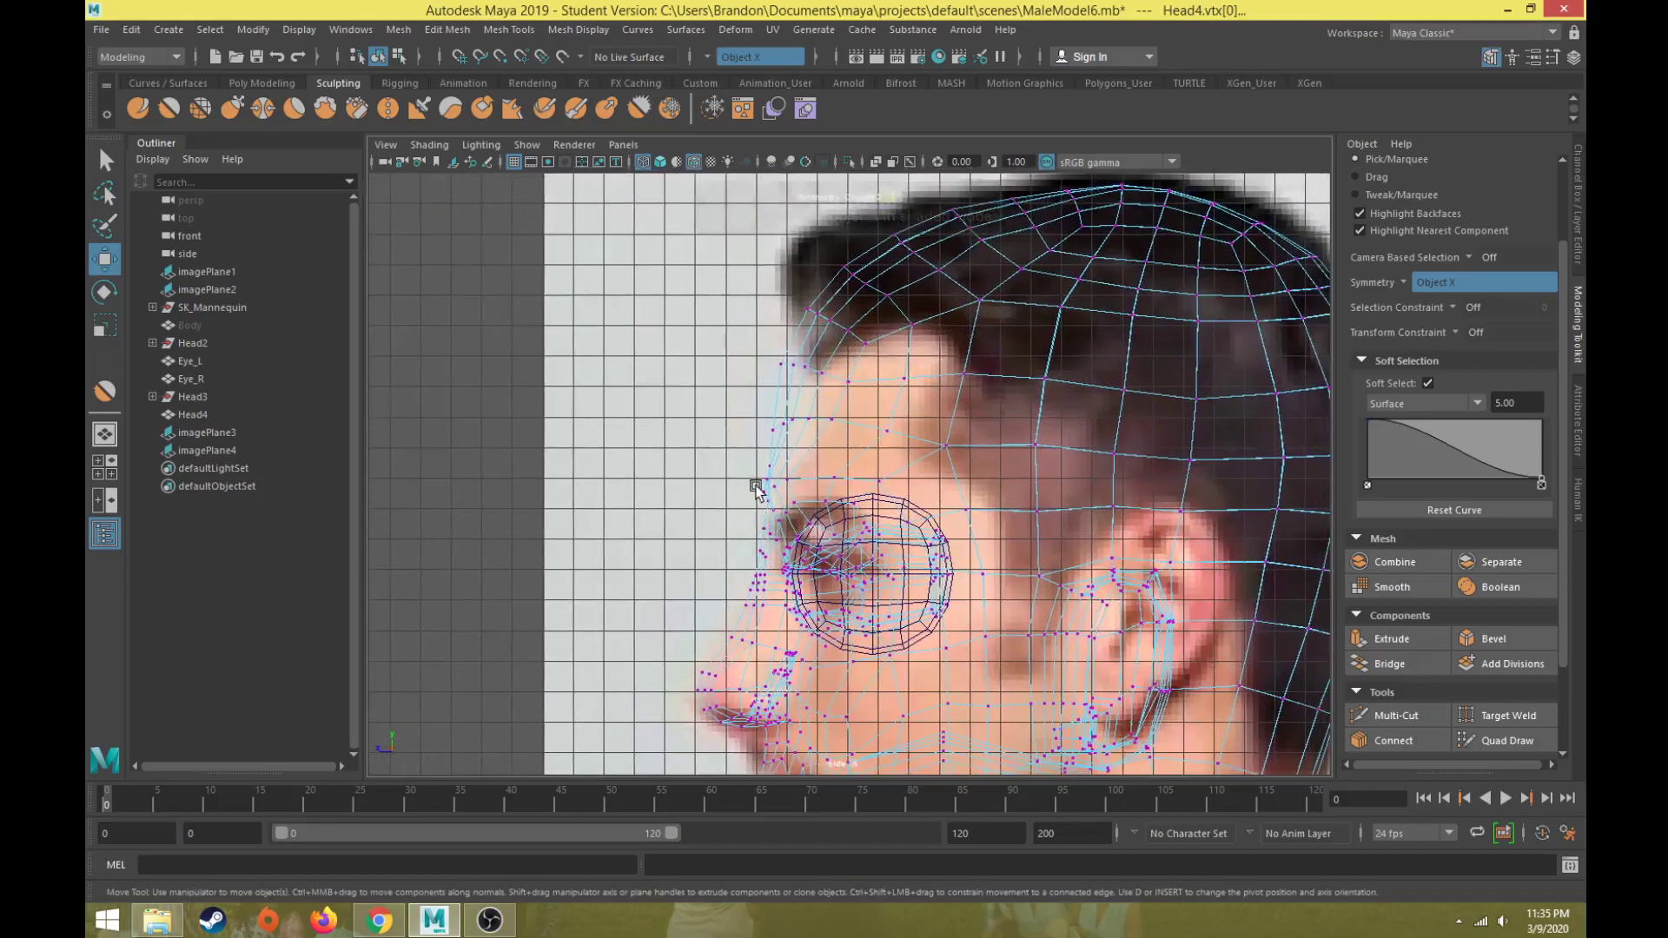
pyautogui.press('5')
pyautogui.moveTo(726, 361); pyautogui.dragTo(827, 408)
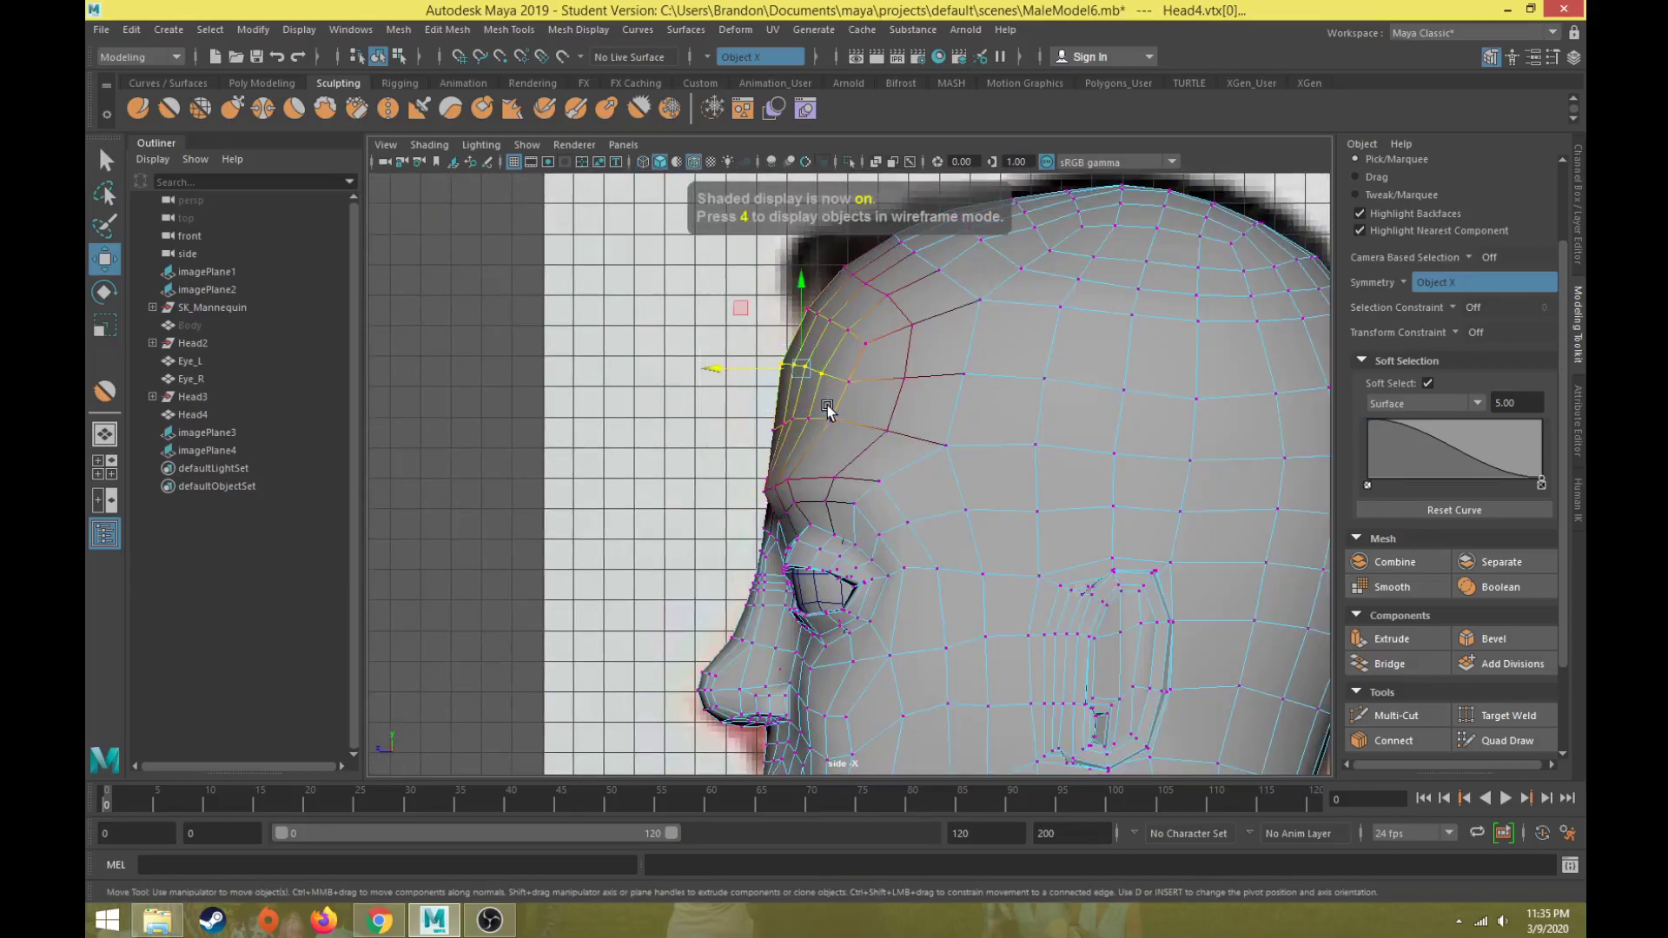
pyautogui.moveTo(718, 365); pyautogui.dragTo(734, 369)
# - Move the hairline vertices up and back, and adjust the skull contour just behind them
pyautogui.moveTo(768, 241)
pyautogui.mouseDown()
pyautogui.moveTo(875, 288)
pyautogui.moveTo(792, 214)
pyautogui.mouseUp()
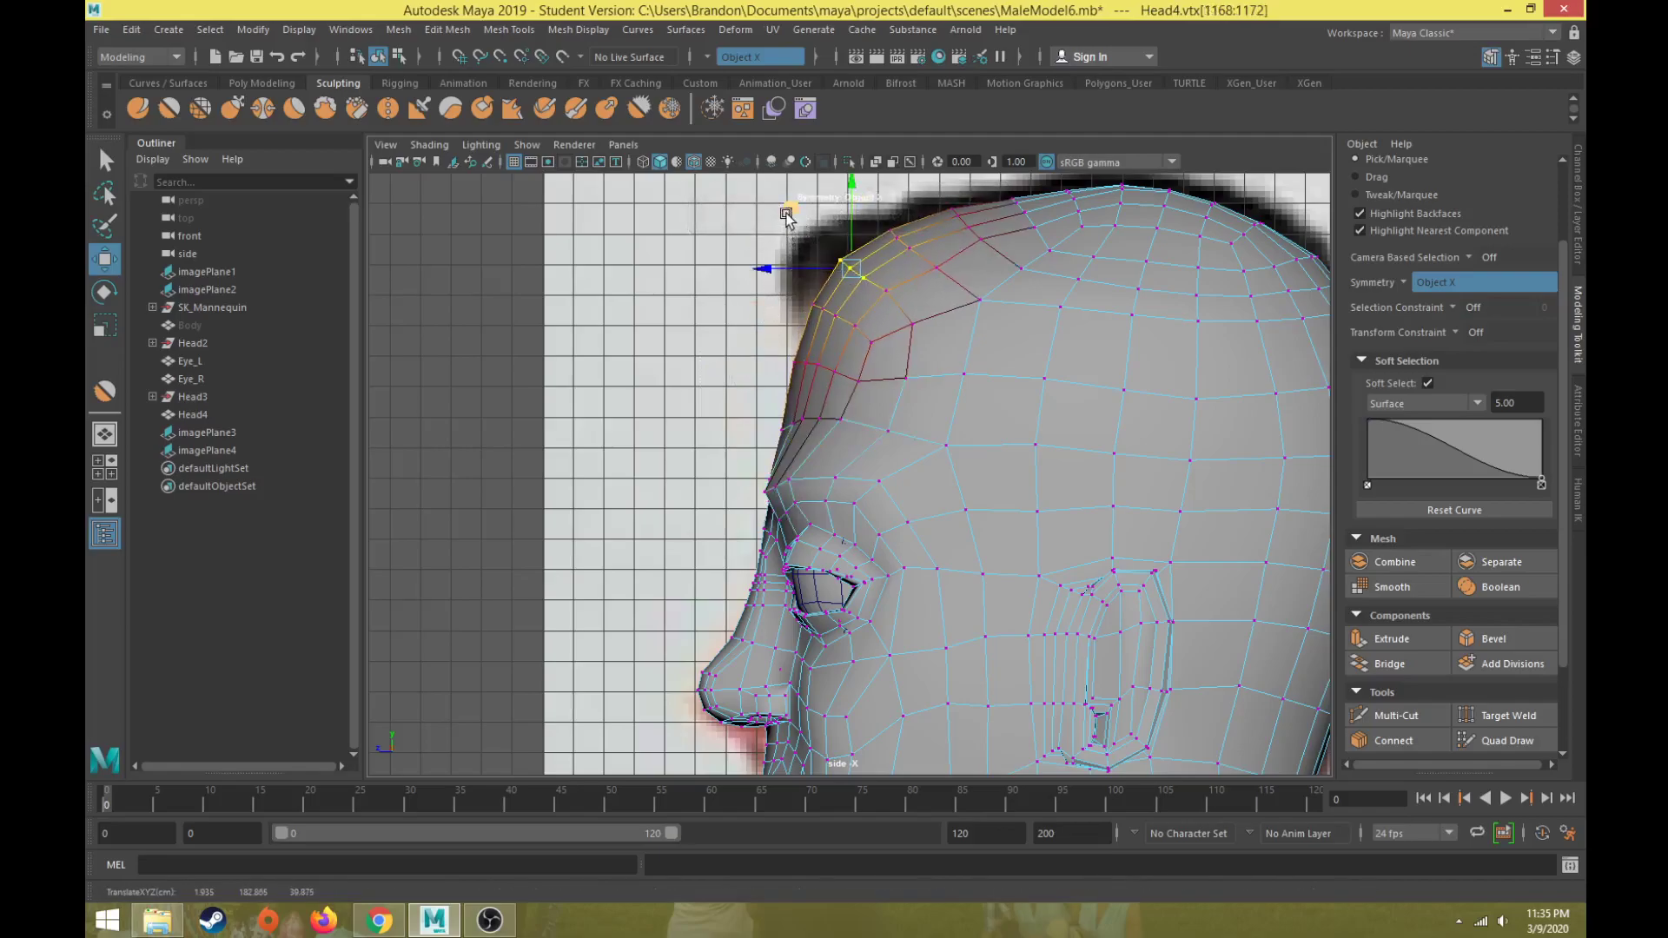
pyautogui.click(917, 179)
pyautogui.moveTo(956, 190); pyautogui.dragTo(959, 187)
pyautogui.keyDown('alt'); pyautogui.moveTo(956, 207); pyautogui.dragTo(920, 234, button='middle'); pyautogui.keyUp('alt')
pyautogui.moveTo(998, 193); pyautogui.dragTo(1036, 208)
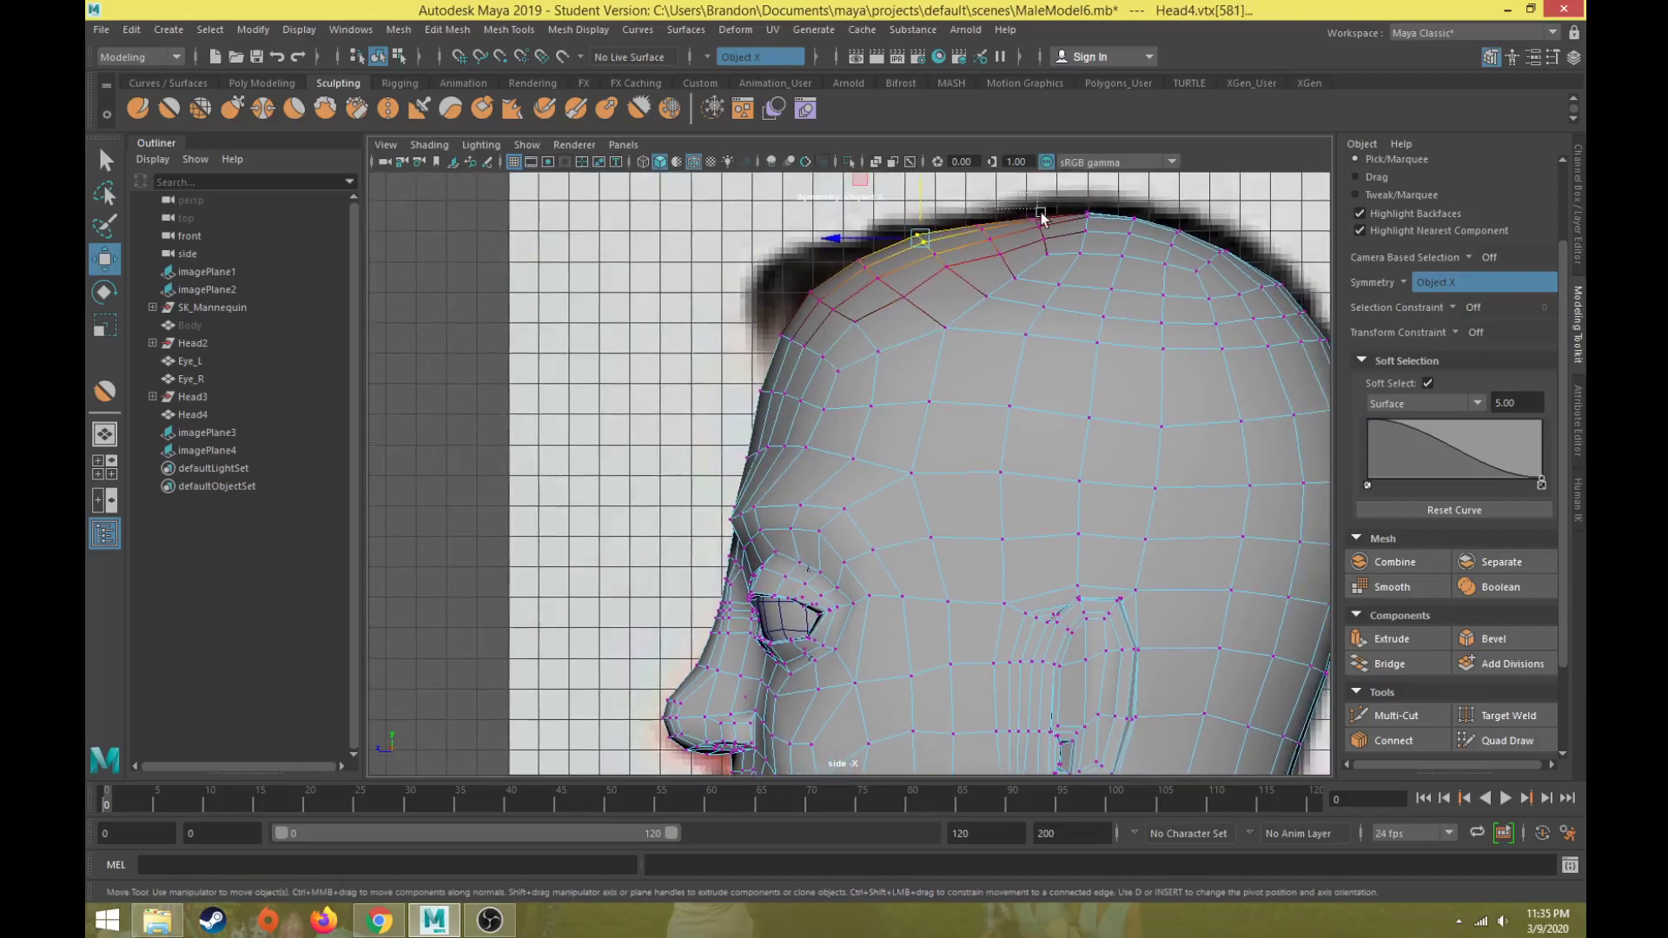
# - Undo the last crown adjustments and reposition the top-of-skull vertices along the reference contour
pyautogui.click(1007, 196)
pyautogui.click(998, 221)
pyautogui.click(1011, 192)
pyautogui.hotkey('ctrl', 'z')
pyautogui.hotkey('ctrl', 'z')
pyautogui.moveTo(1012, 198); pyautogui.dragTo(976, 174)
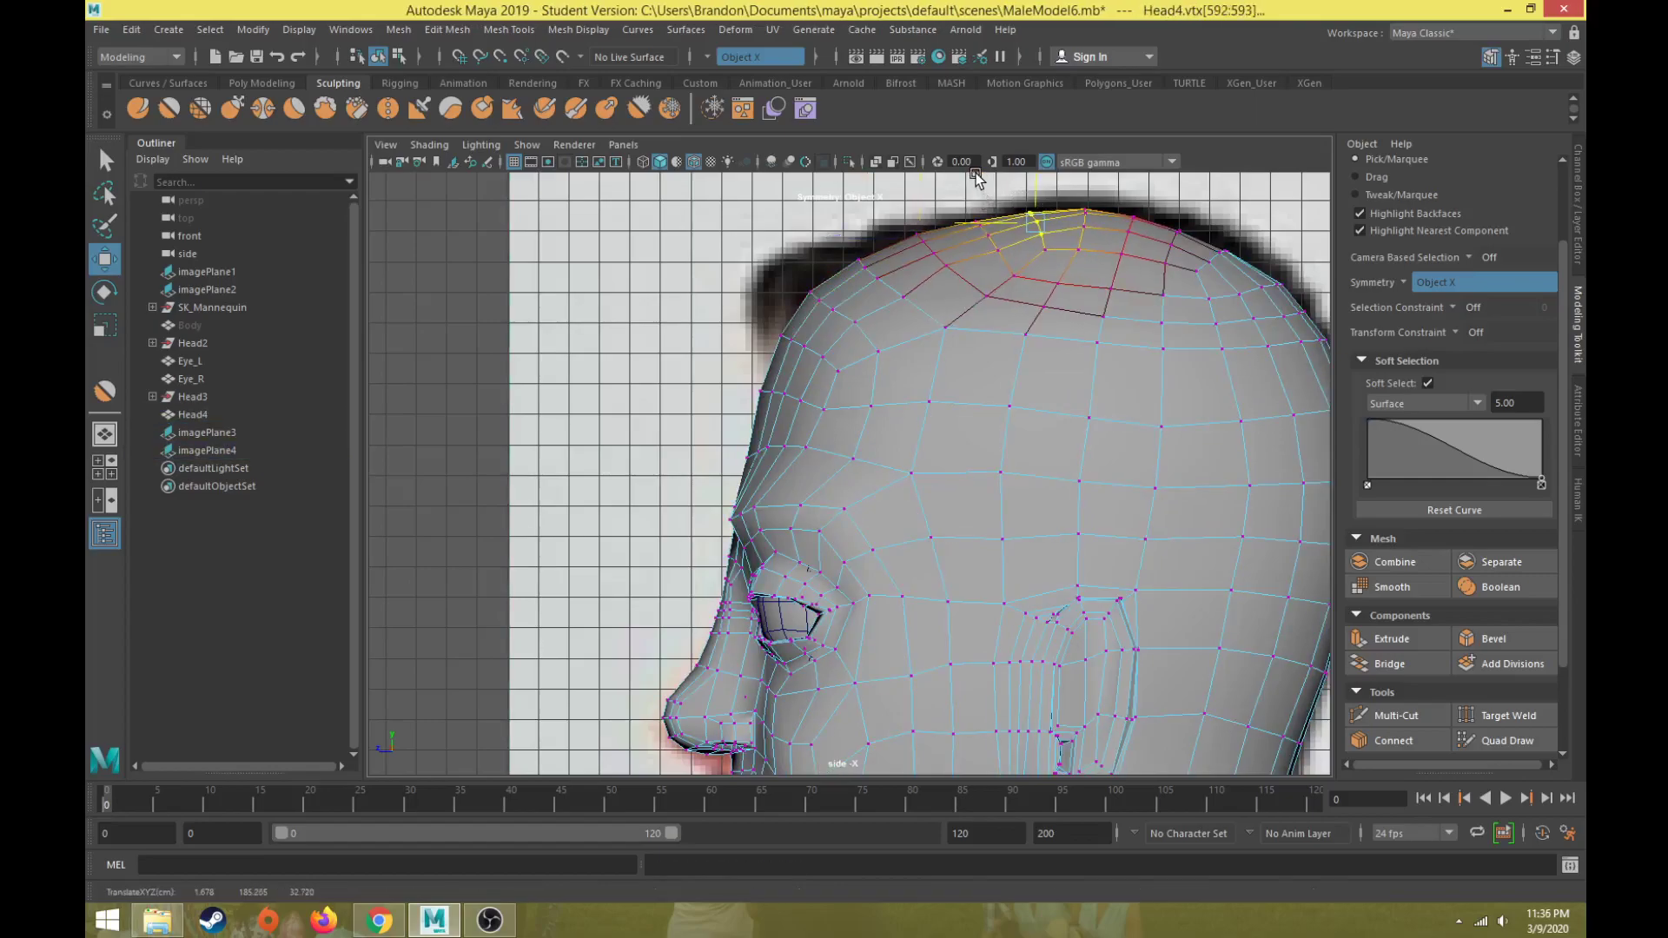
# - Adjust the forehead vertices above the brow against the side reference
pyautogui.keyDown('alt'); pyautogui.moveTo(772, 302); pyautogui.dragTo(773, 299, button='middle'); pyautogui.keyUp('alt')
pyautogui.keyDown('alt'); pyautogui.moveTo(759, 413); pyautogui.dragTo(789, 333, button='middle'); pyautogui.keyUp('alt')
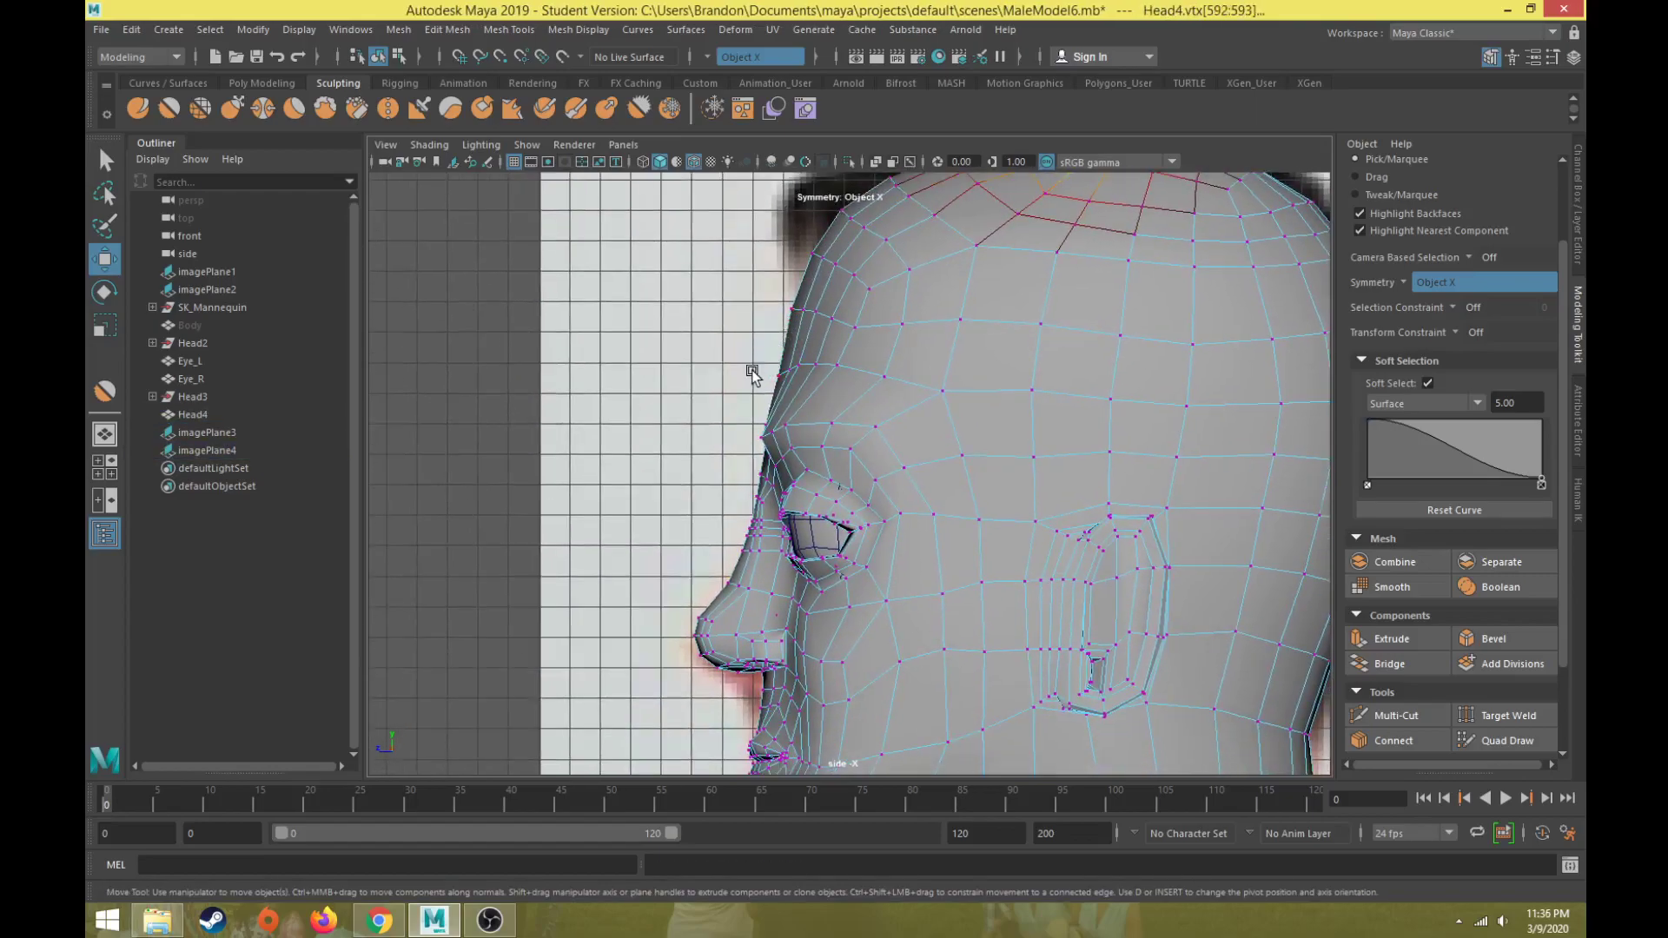
pyautogui.press('6')
pyautogui.press('5')
pyautogui.moveTo(753, 361)
pyautogui.mouseDown()
pyautogui.moveTo(843, 398)
pyautogui.moveTo(757, 375)
pyautogui.mouseUp()
pyautogui.keyDown('alt'); pyautogui.moveTo(756, 386); pyautogui.dragTo(735, 374, button='middle'); pyautogui.keyUp('alt')
# - Compare the lower face with the side reference in wireframe and select the lip vertices
pyautogui.press('4')
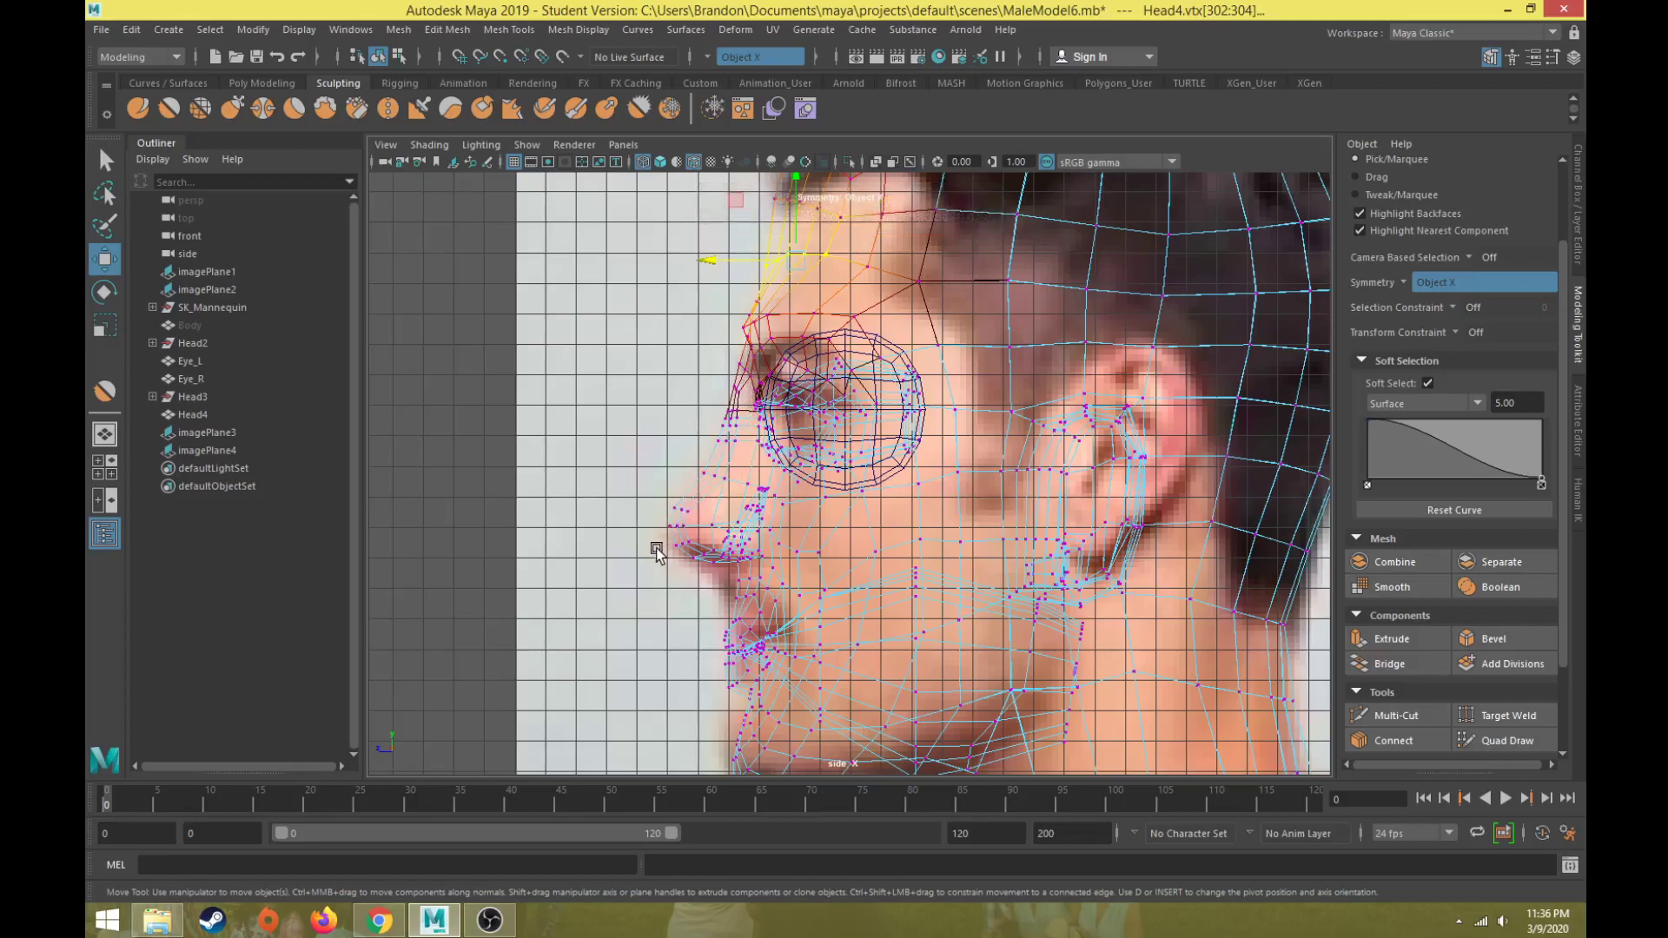
pyautogui.press('5')
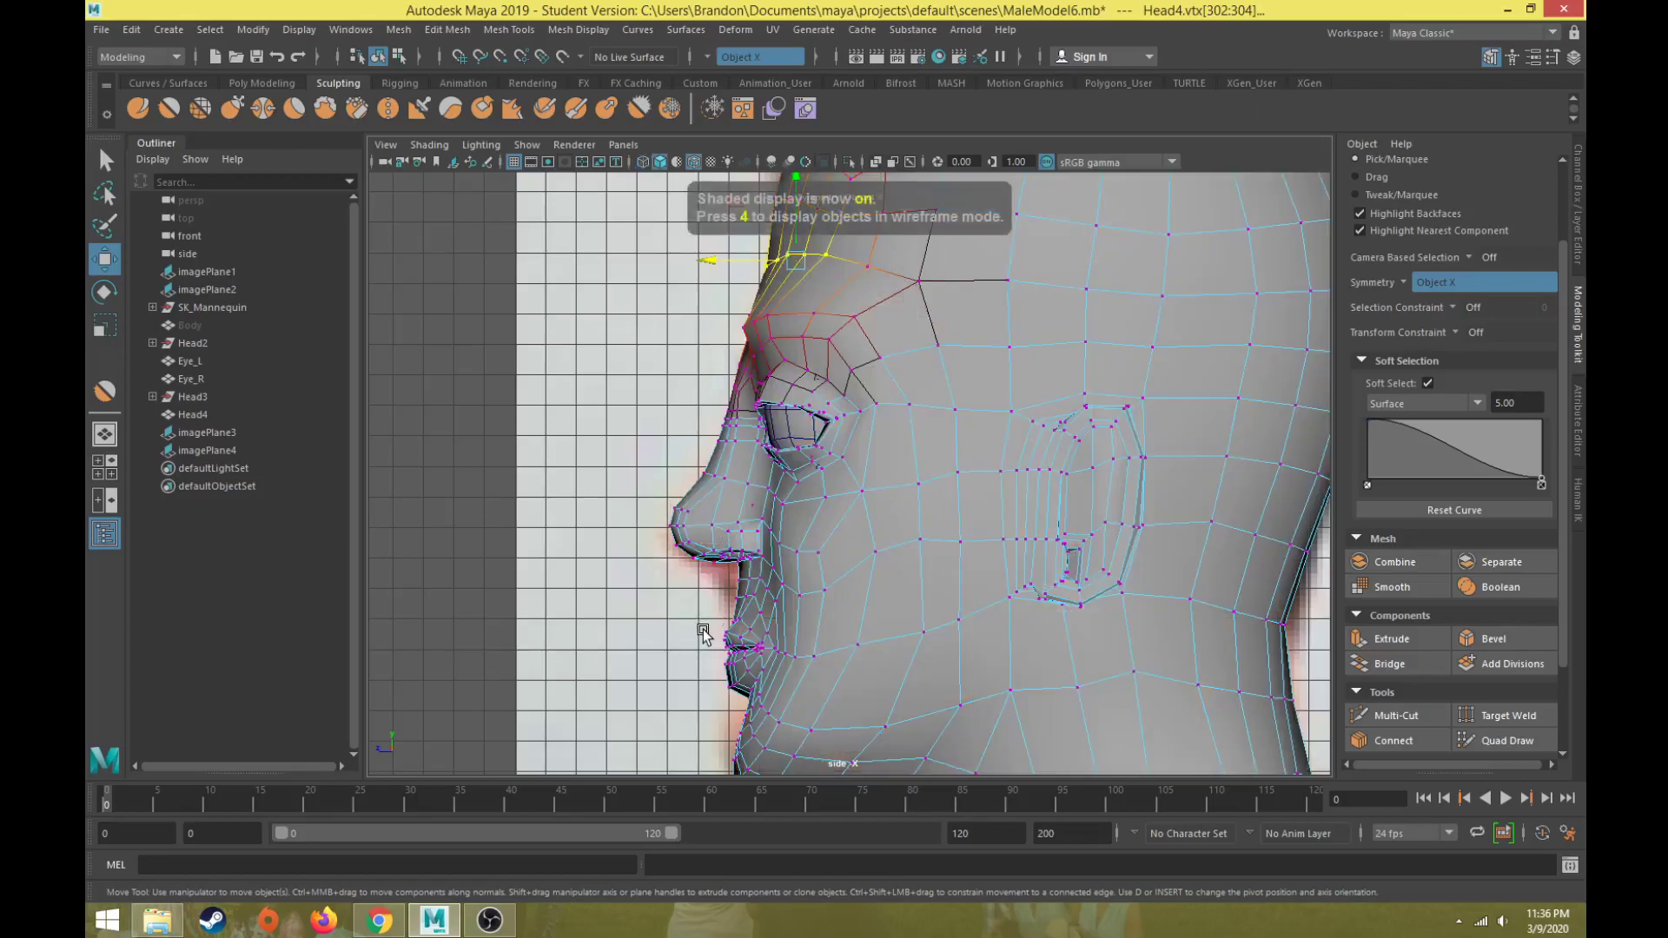
pyautogui.scroll(5, 703, 634)
pyautogui.press('4')
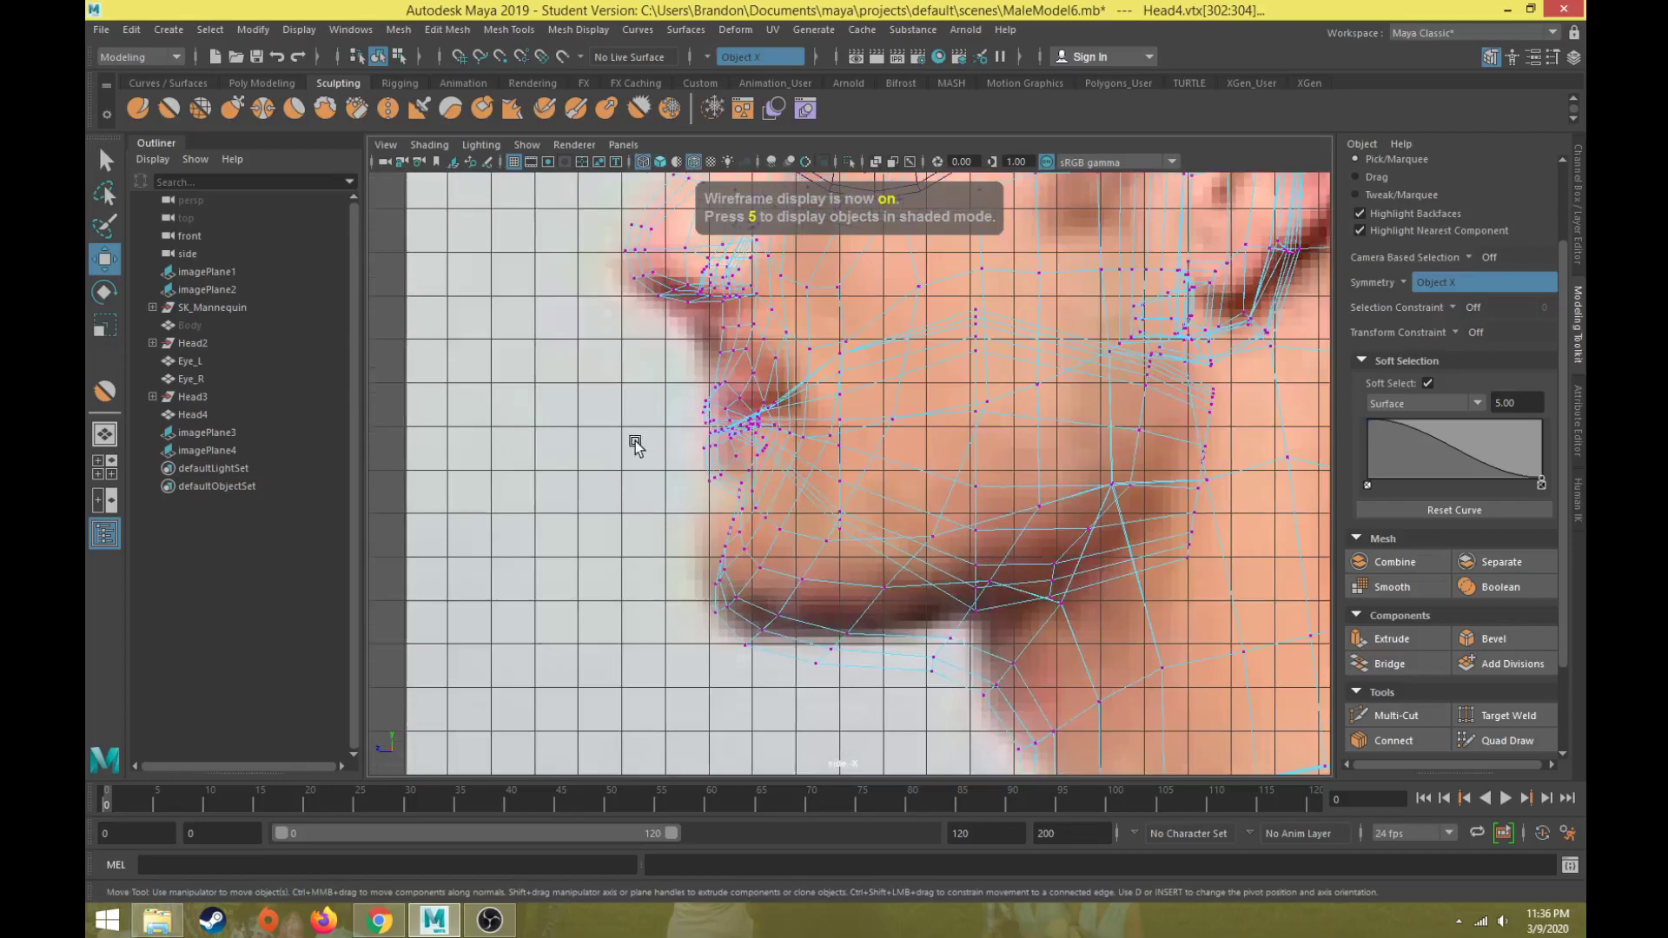
pyautogui.moveTo(728, 427); pyautogui.dragTo(727, 482)
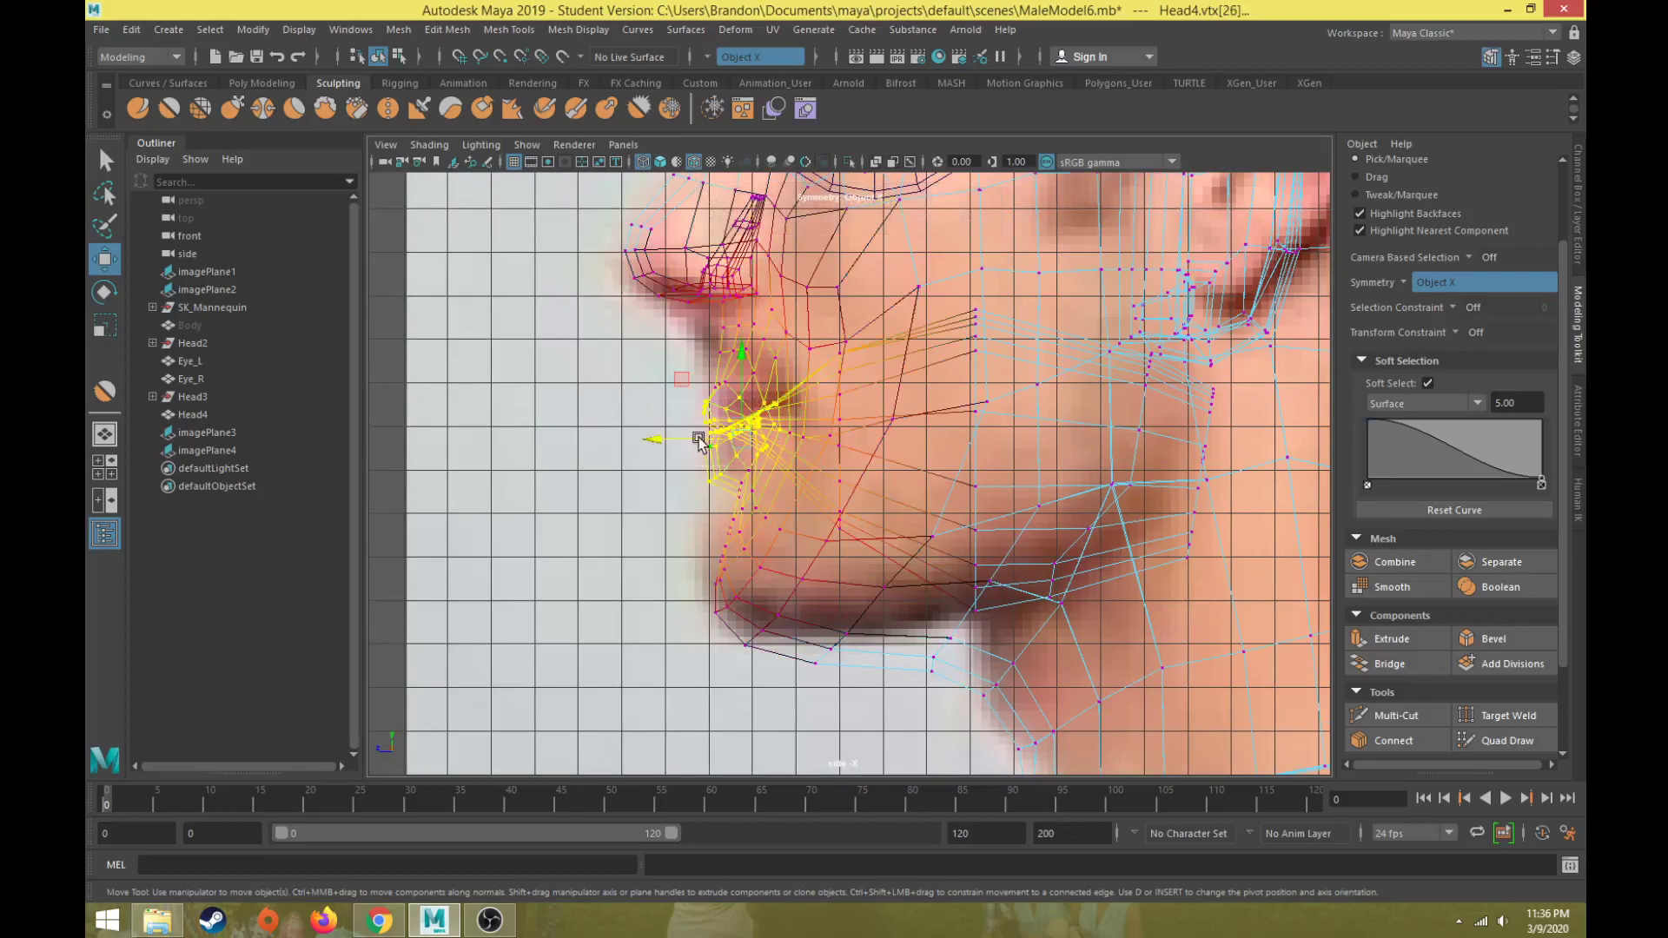
pyautogui.keyDown('shift'); pyautogui.click(737, 383); pyautogui.keyUp('shift')
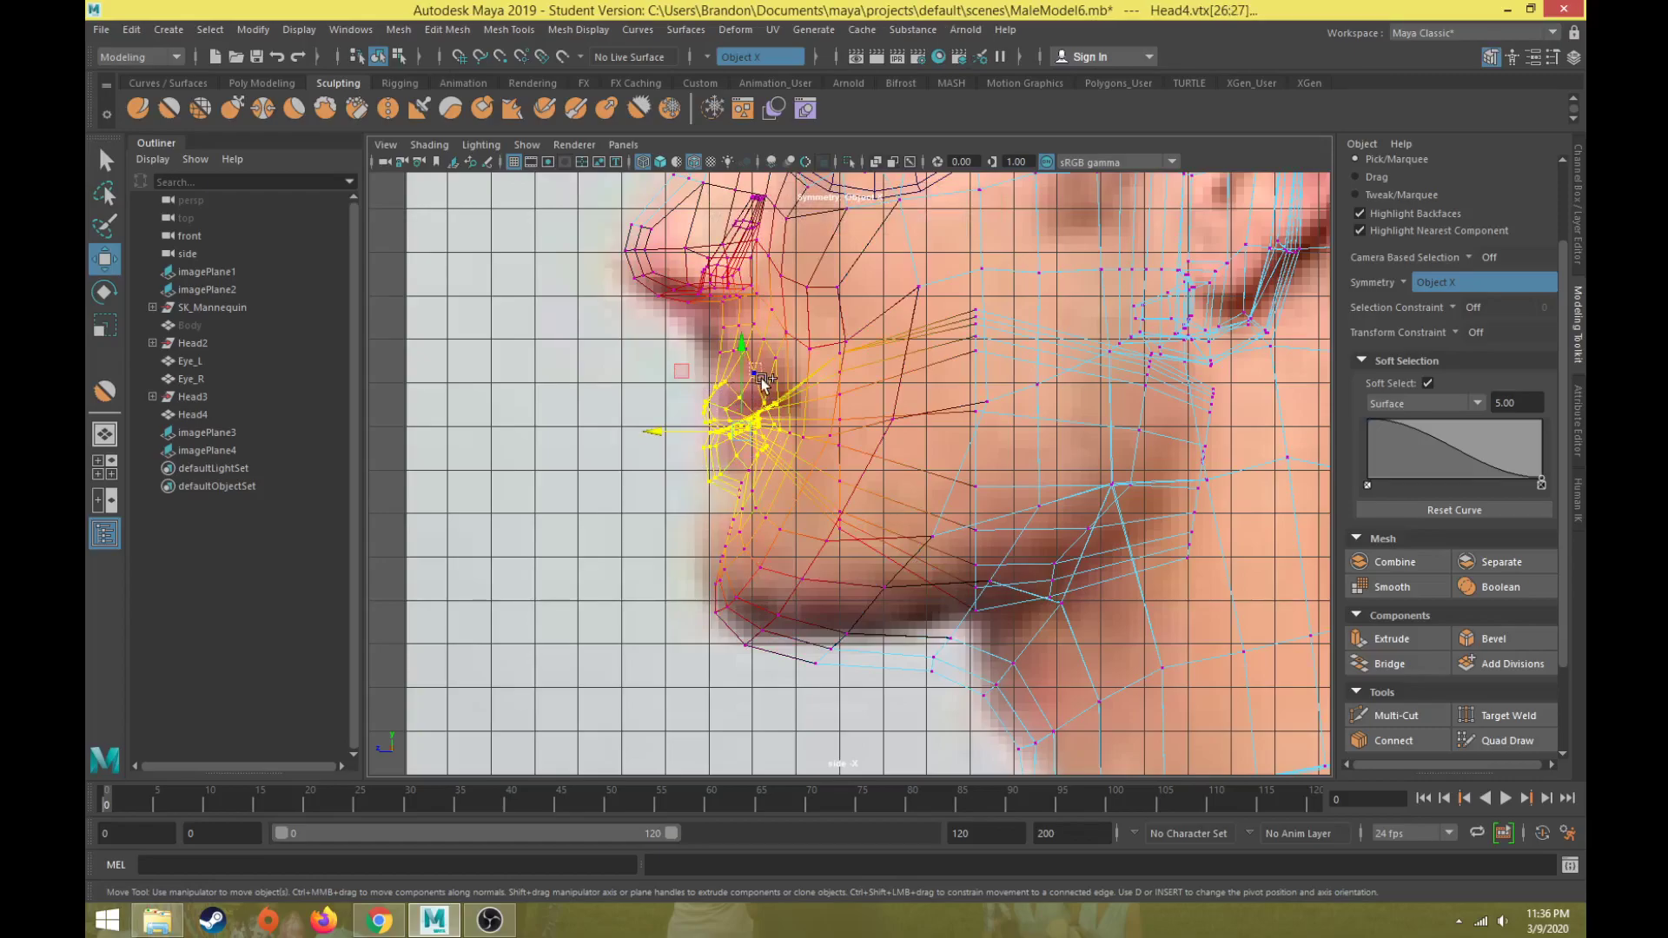
# - Examine the selected lip vertices and chin shape from the front and below, and compare them with the side reference
pyautogui.press('space')
pyautogui.press('space')
pyautogui.keyDown('alt'); pyautogui.moveTo(875, 402); pyautogui.dragTo(975, 446); pyautogui.keyUp('alt')
pyautogui.scroll(3, 1050, 417)
pyautogui.scroll(2, 975, 447)
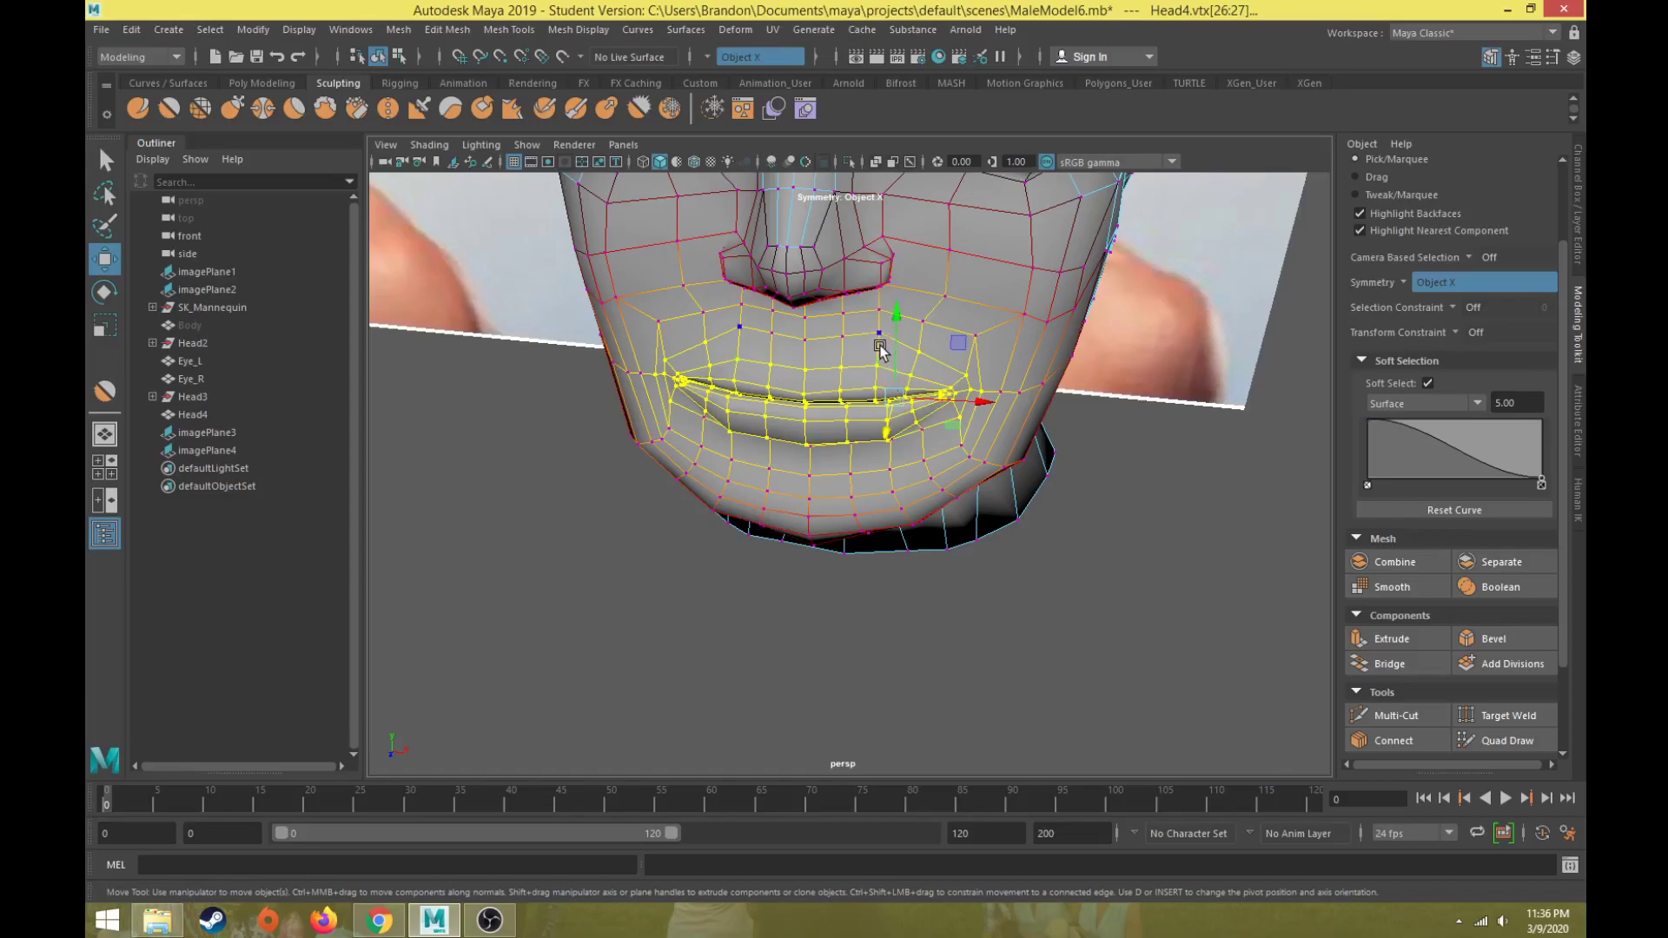
pyautogui.keyDown('ctrl'); pyautogui.click(919, 352); pyautogui.keyUp('ctrl')
pyautogui.keyDown('alt'); pyautogui.moveTo(858, 490); pyautogui.dragTo(824, 315); pyautogui.keyUp('alt')
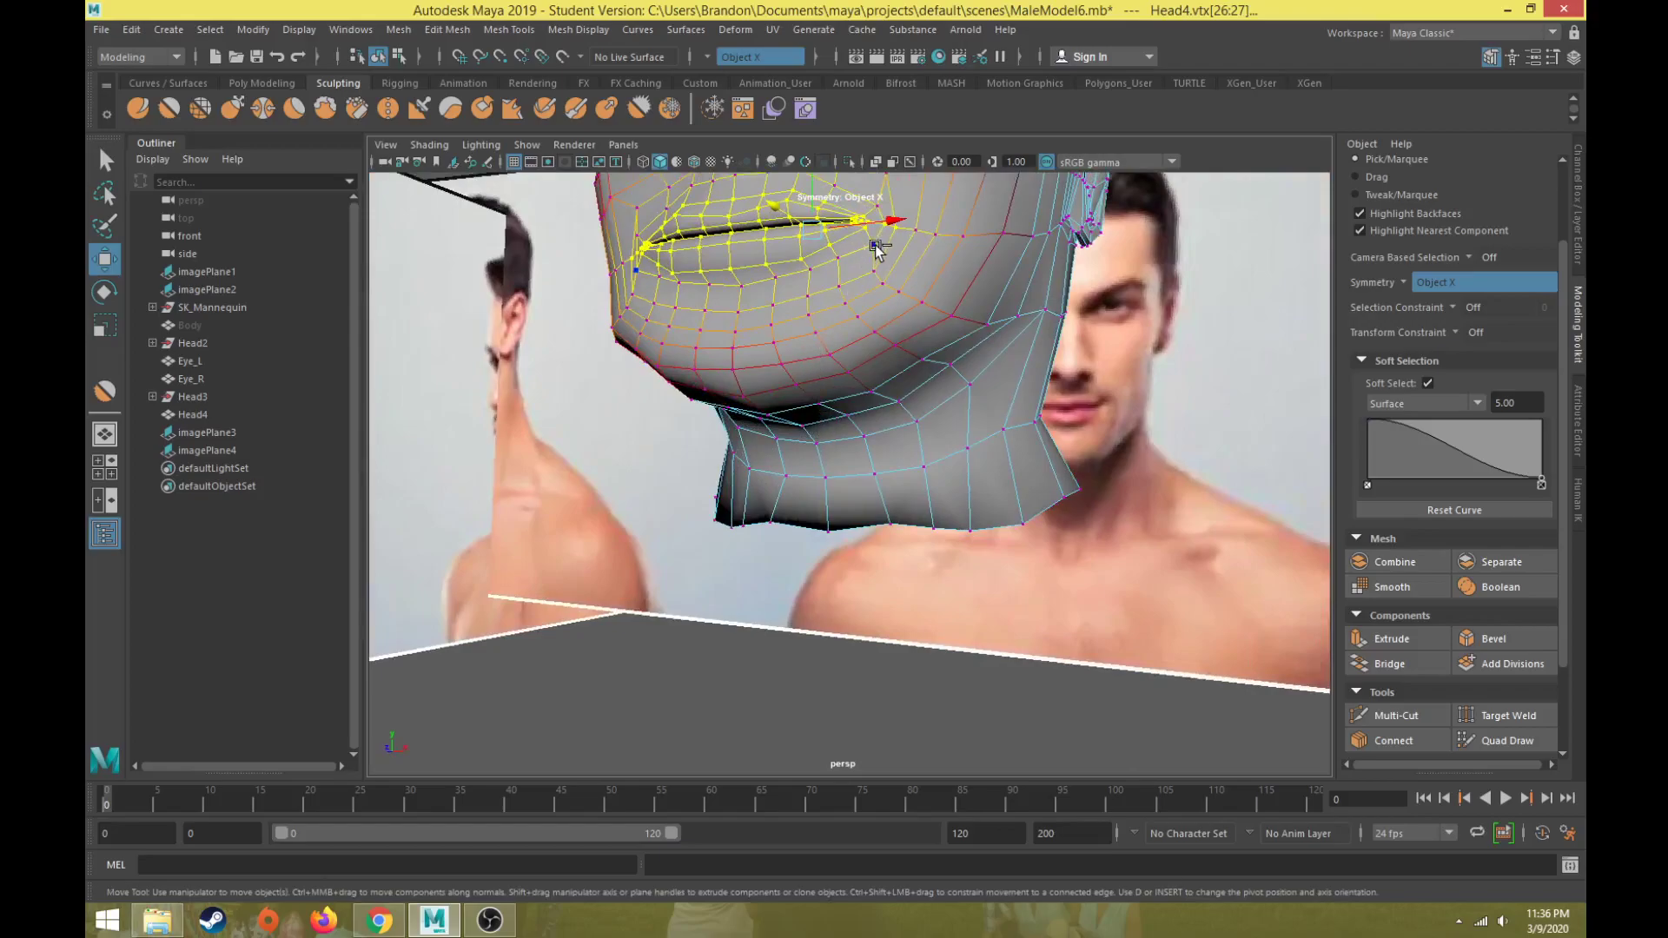
pyautogui.keyDown('alt'); pyautogui.moveTo(863, 295); pyautogui.dragTo(906, 308); pyautogui.keyUp('alt')
pyautogui.press('space')
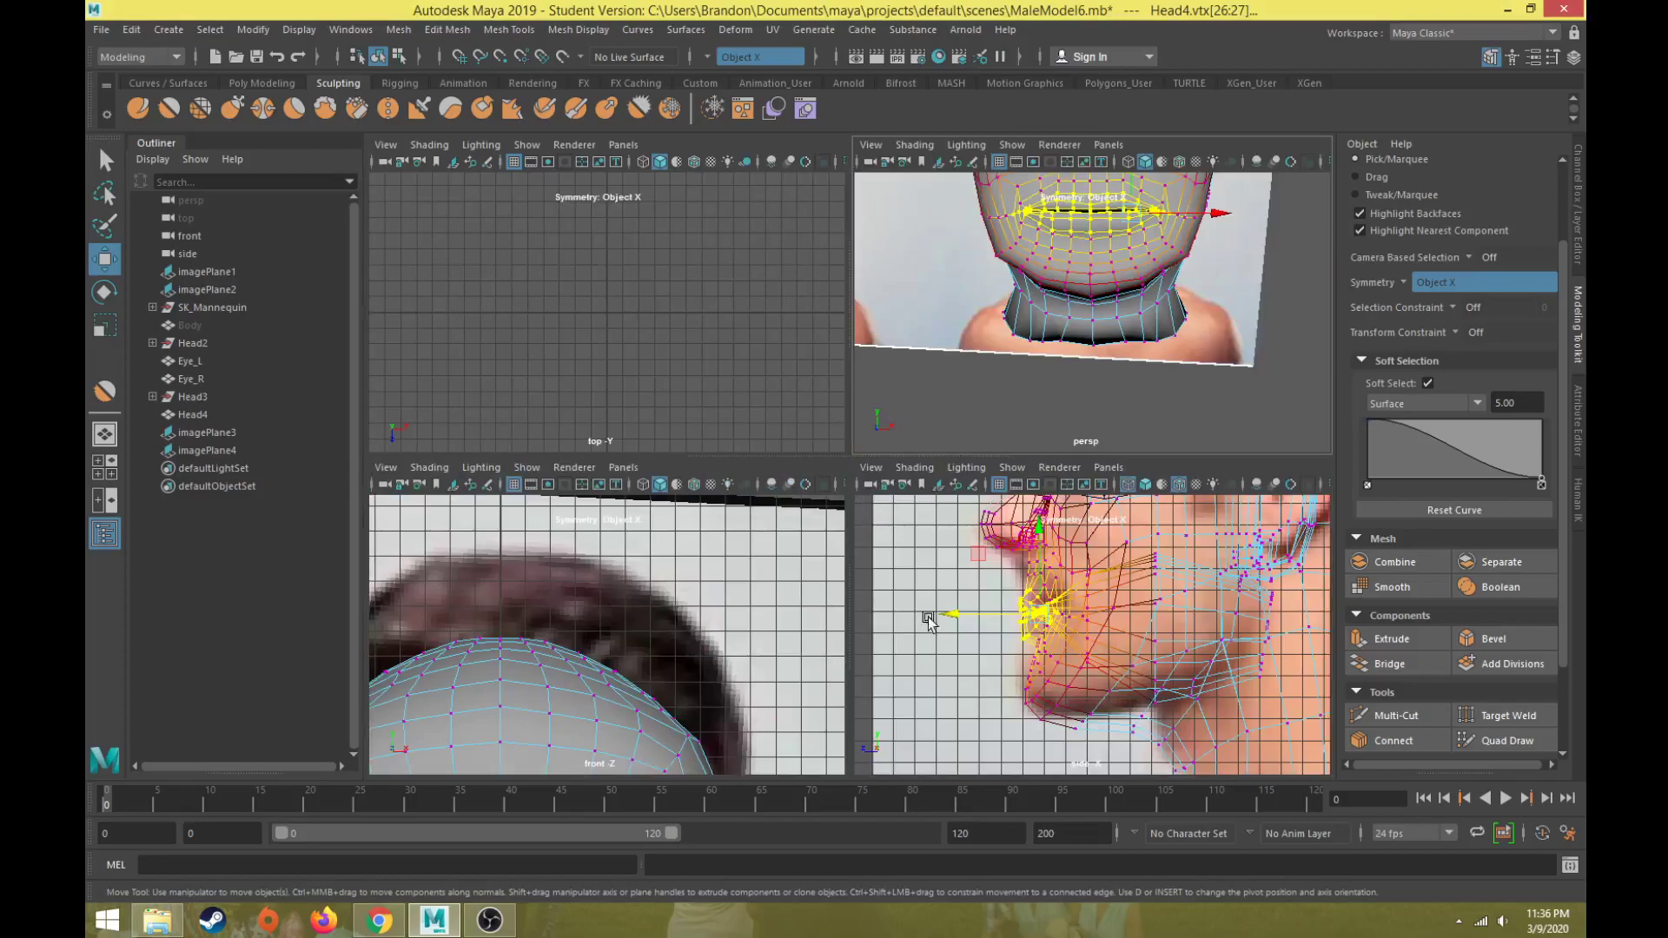
pyautogui.press('space')
pyautogui.scroll(-1, 768, 581)
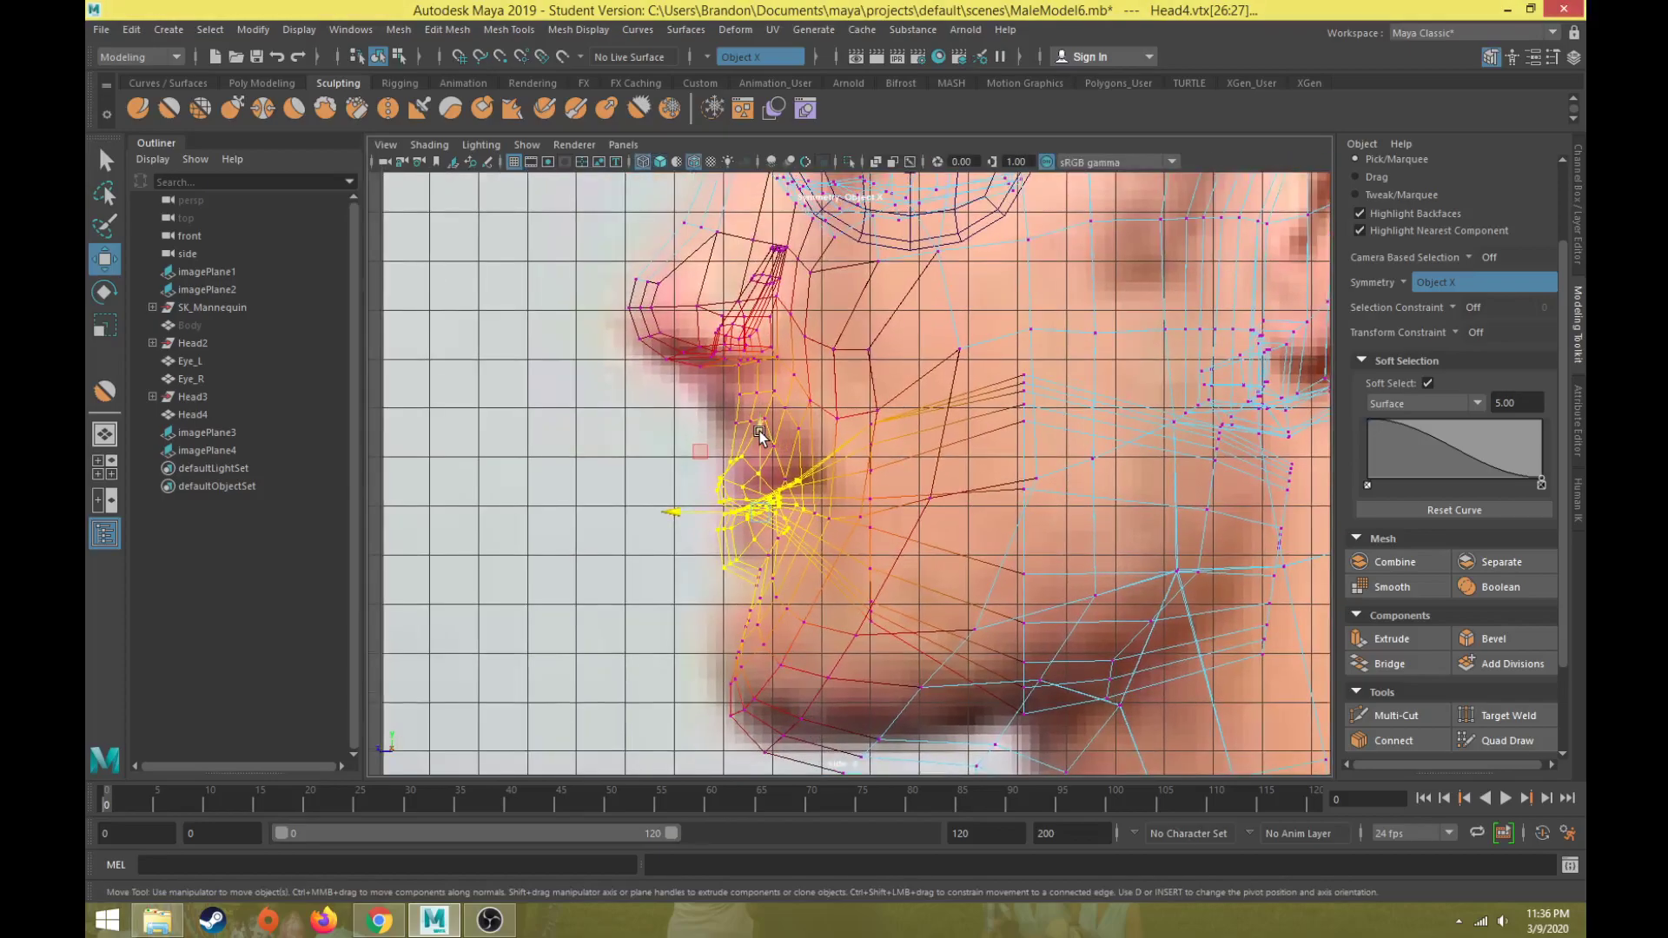
pyautogui.press('5')
pyautogui.moveTo(760, 425); pyautogui.dragTo(760, 415)
pyautogui.hotkey('ctrl', 'z')
# - Set the soft selection falloff mode to Volume with a radius of 3
pyautogui.click(1466, 403)
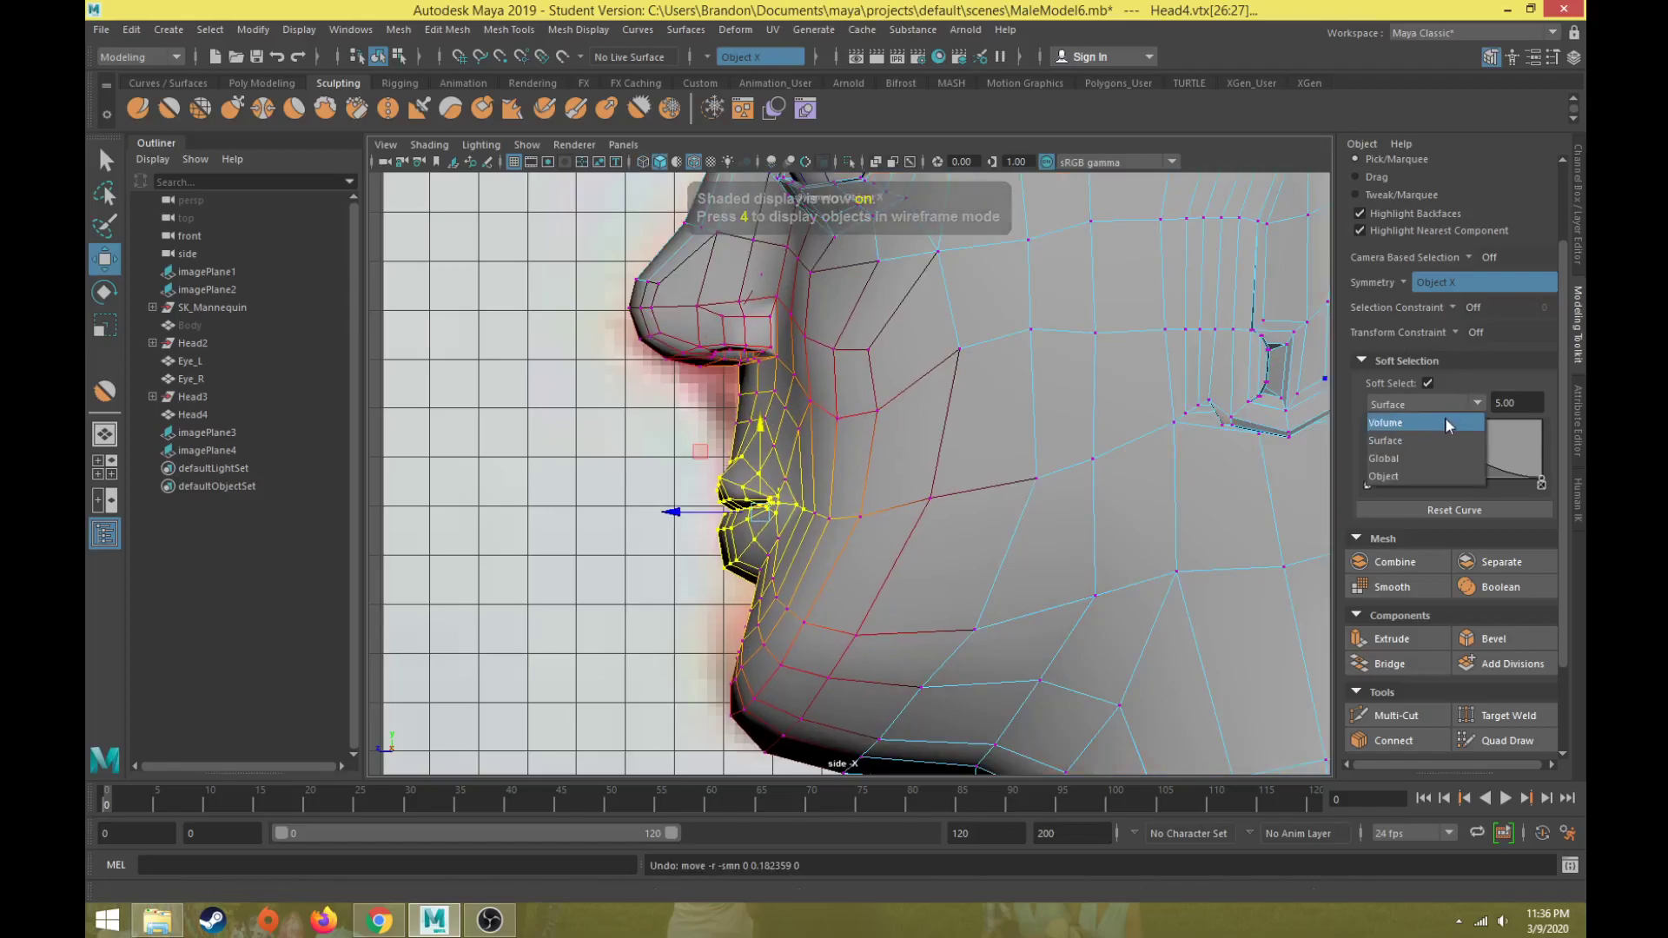
pyautogui.click(1410, 422)
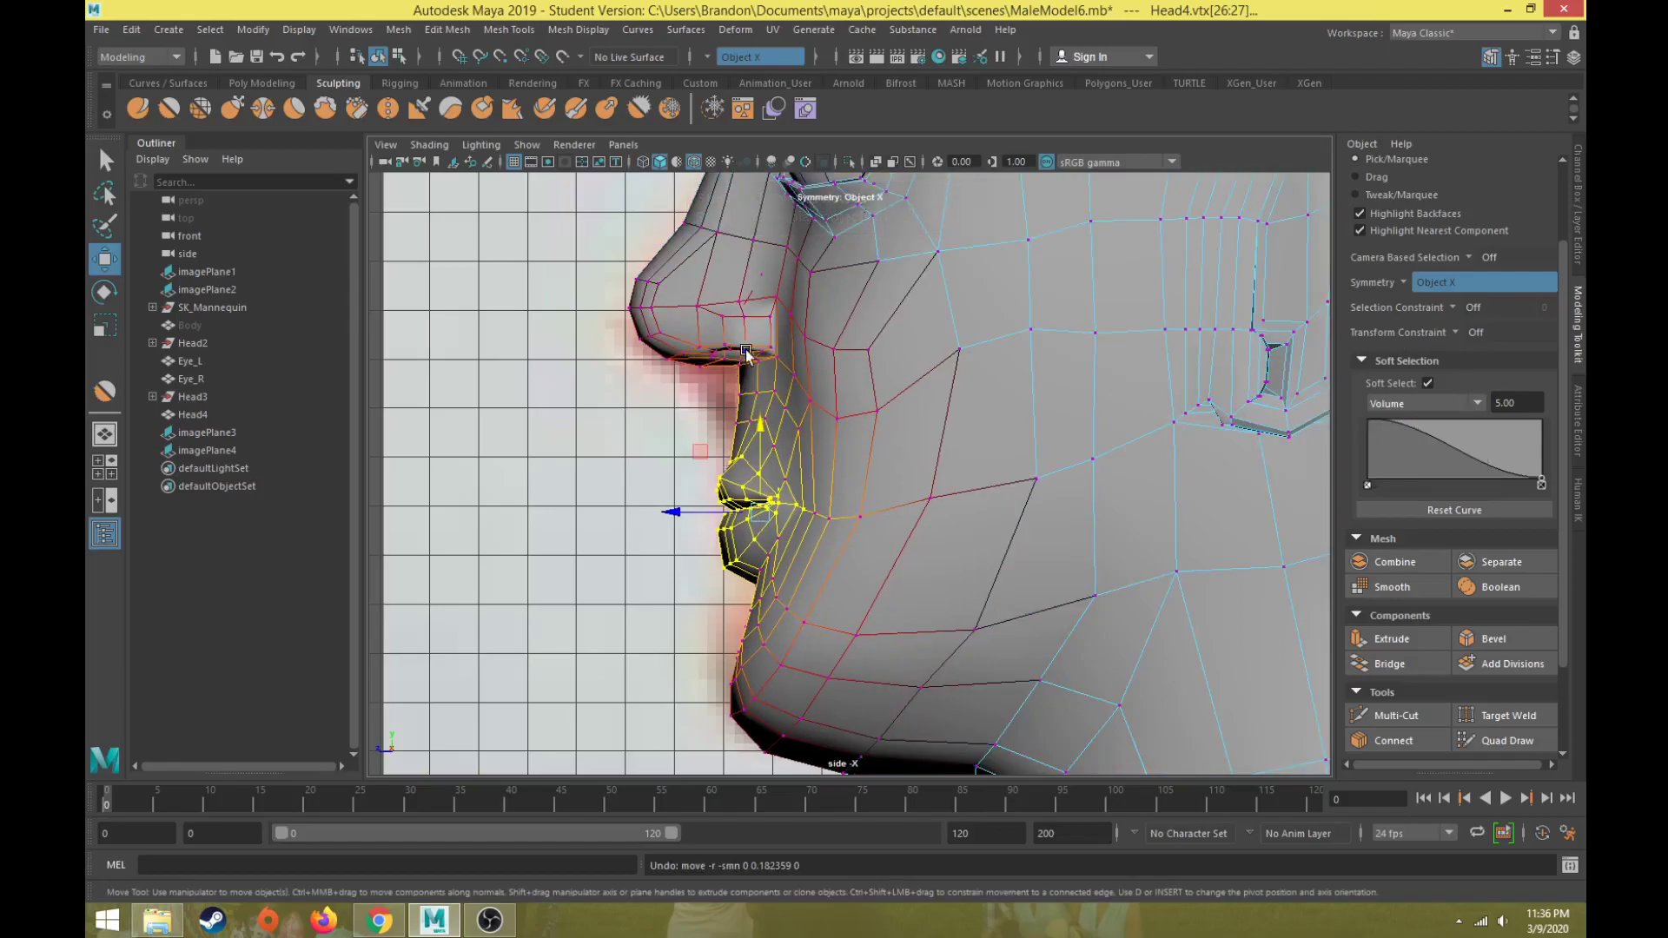
pyautogui.click(1516, 402)
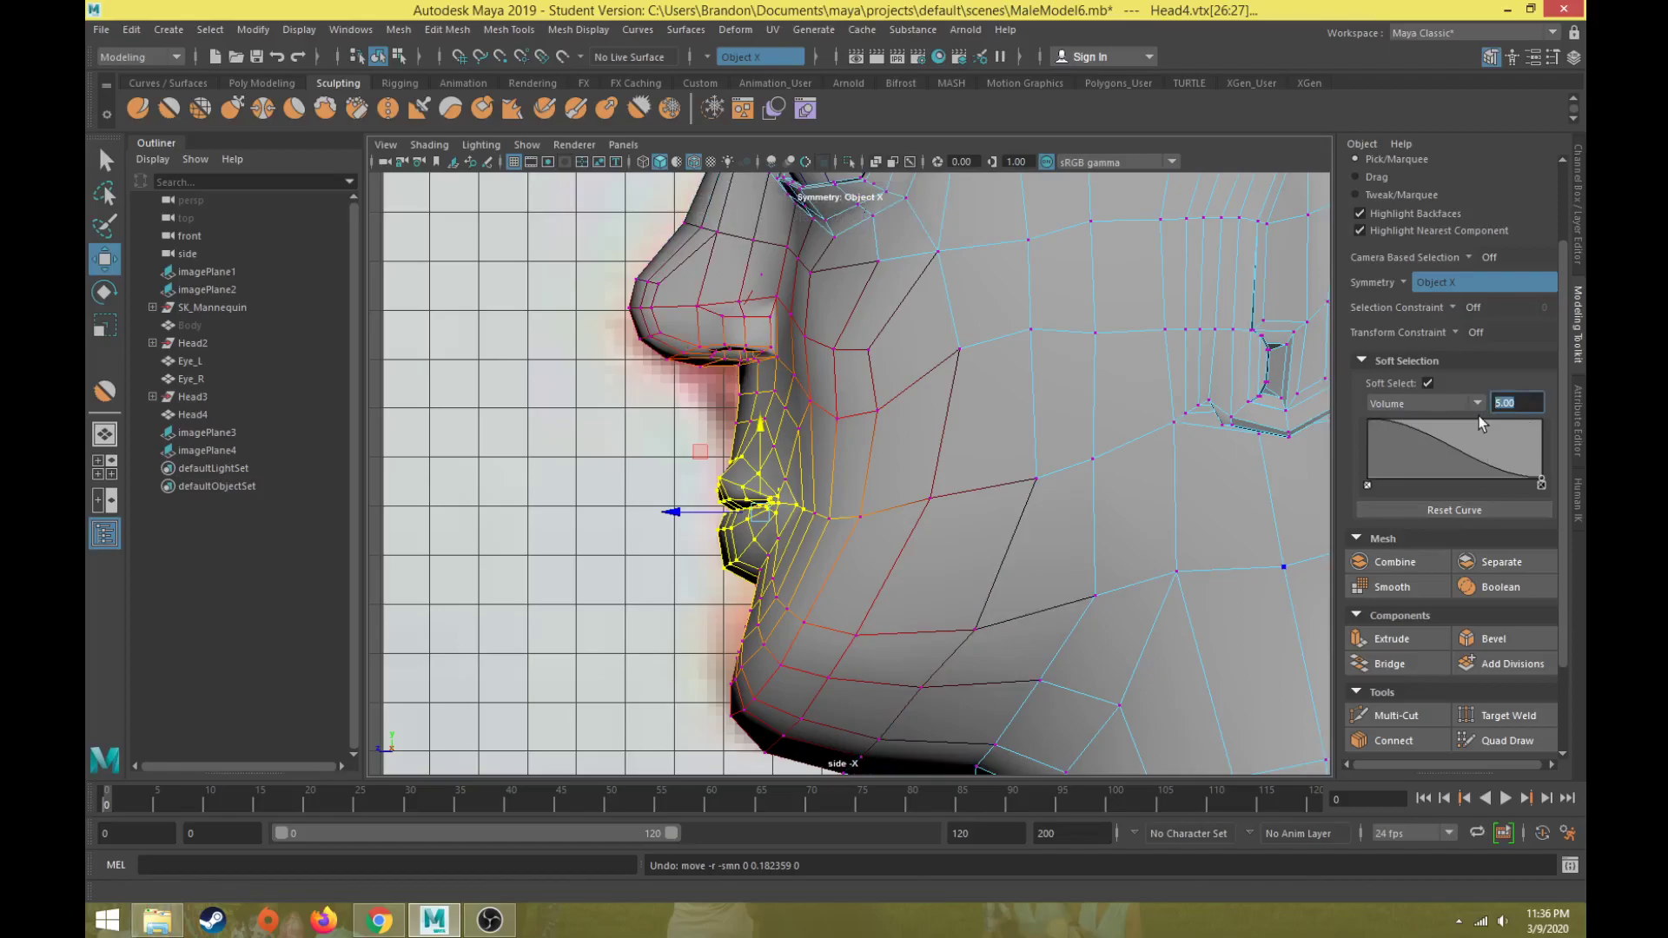
pyautogui.write('3')
pyautogui.press('Return')
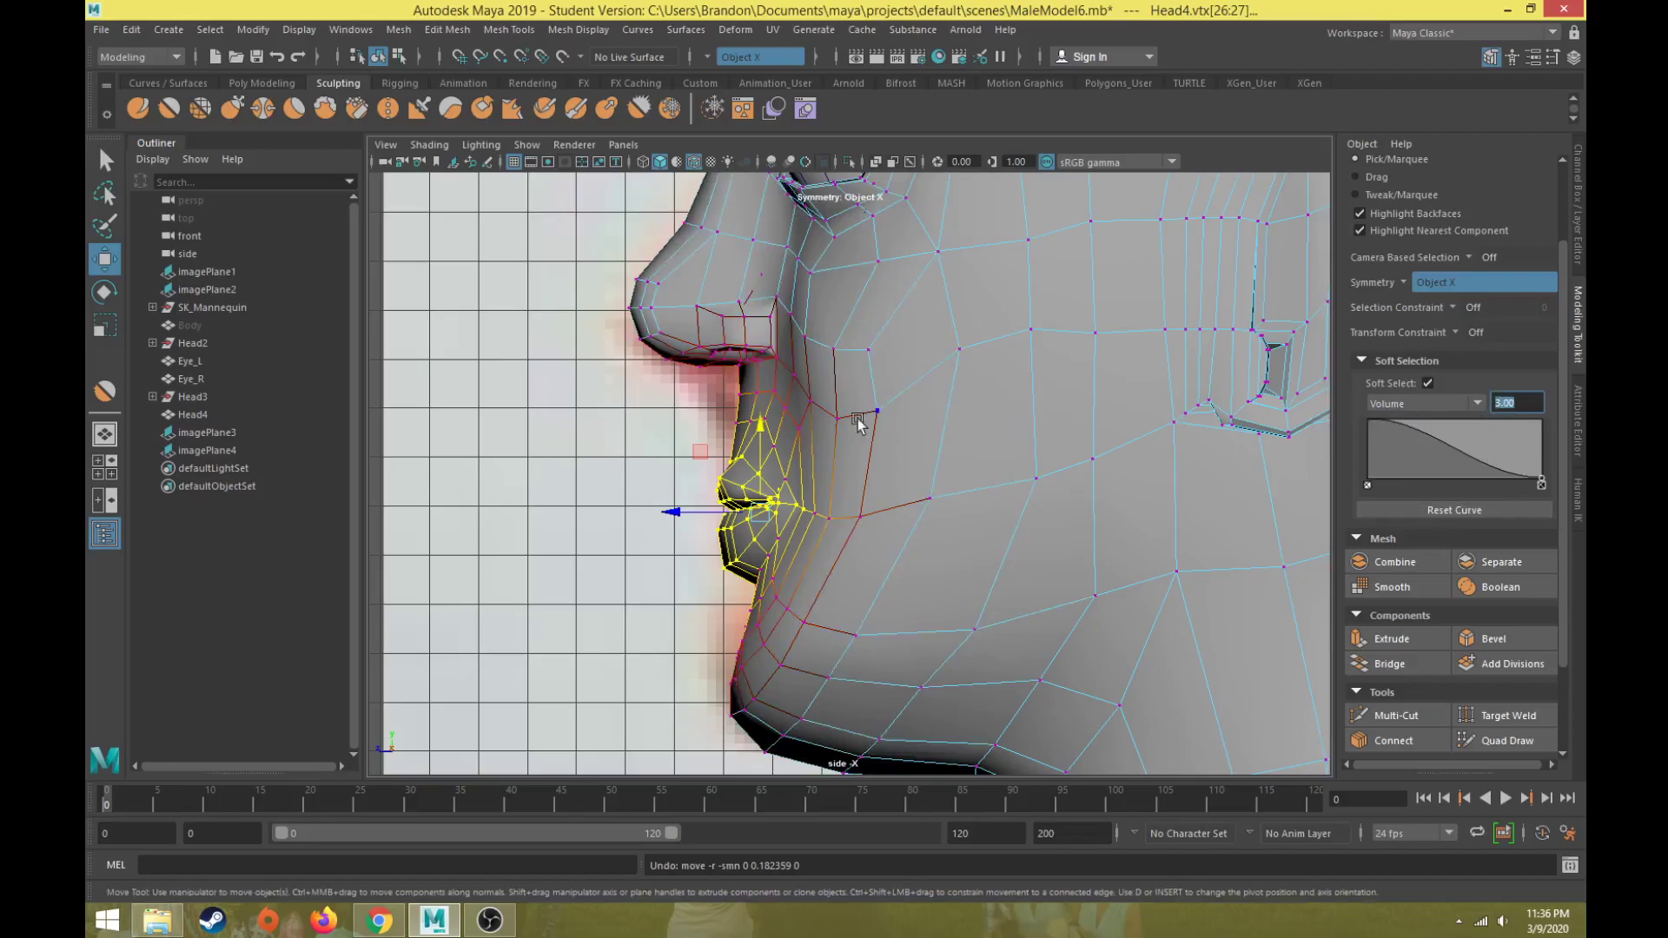
# - Raise the lip vertices slightly to match the mouth in the side reference
pyautogui.moveTo(753, 426); pyautogui.dragTo(756, 411, button='middle')
pyautogui.press('4')
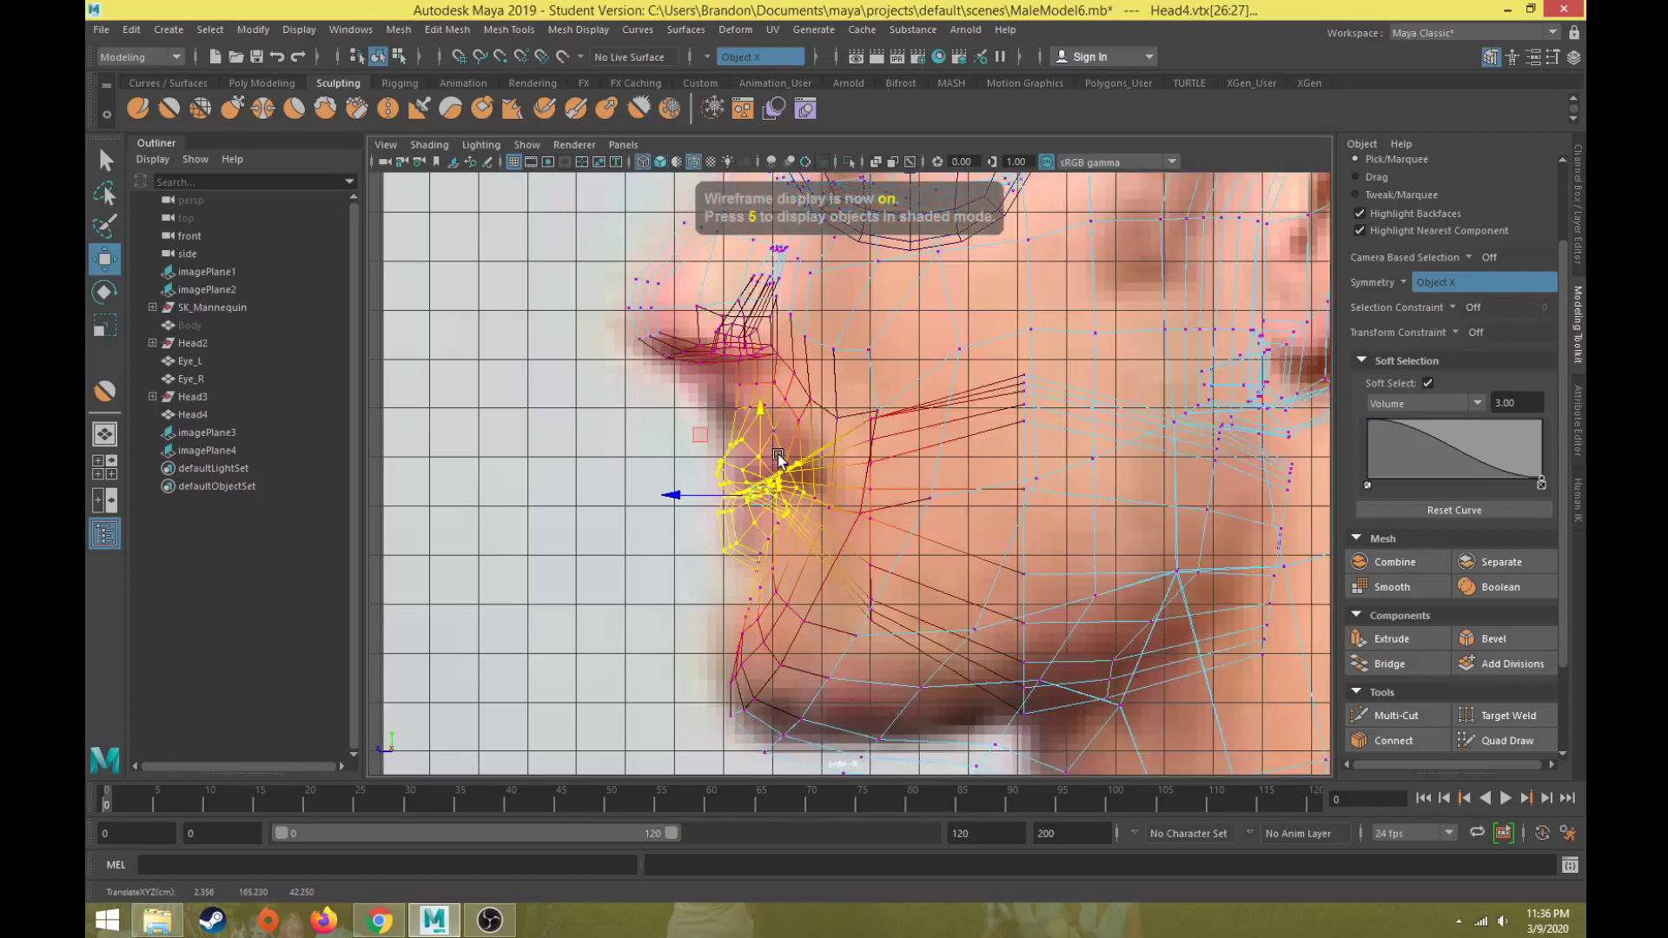
pyautogui.press('5')
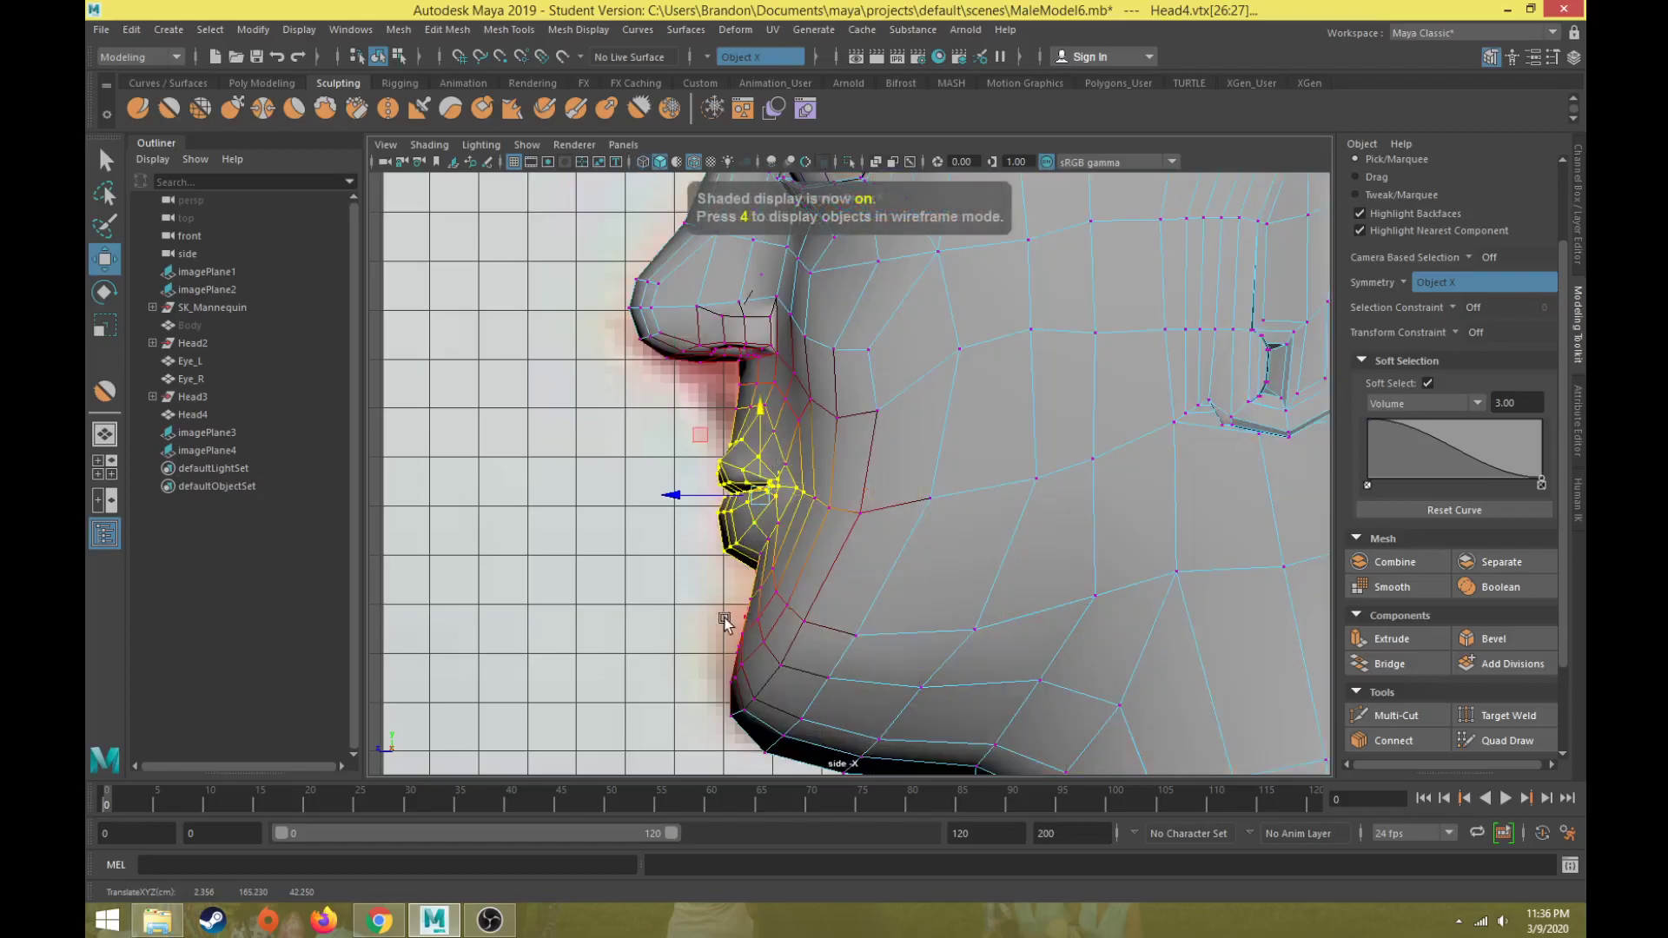
# - Try to move the vertices beside the mouth corner using soft selection
pyautogui.press('space')
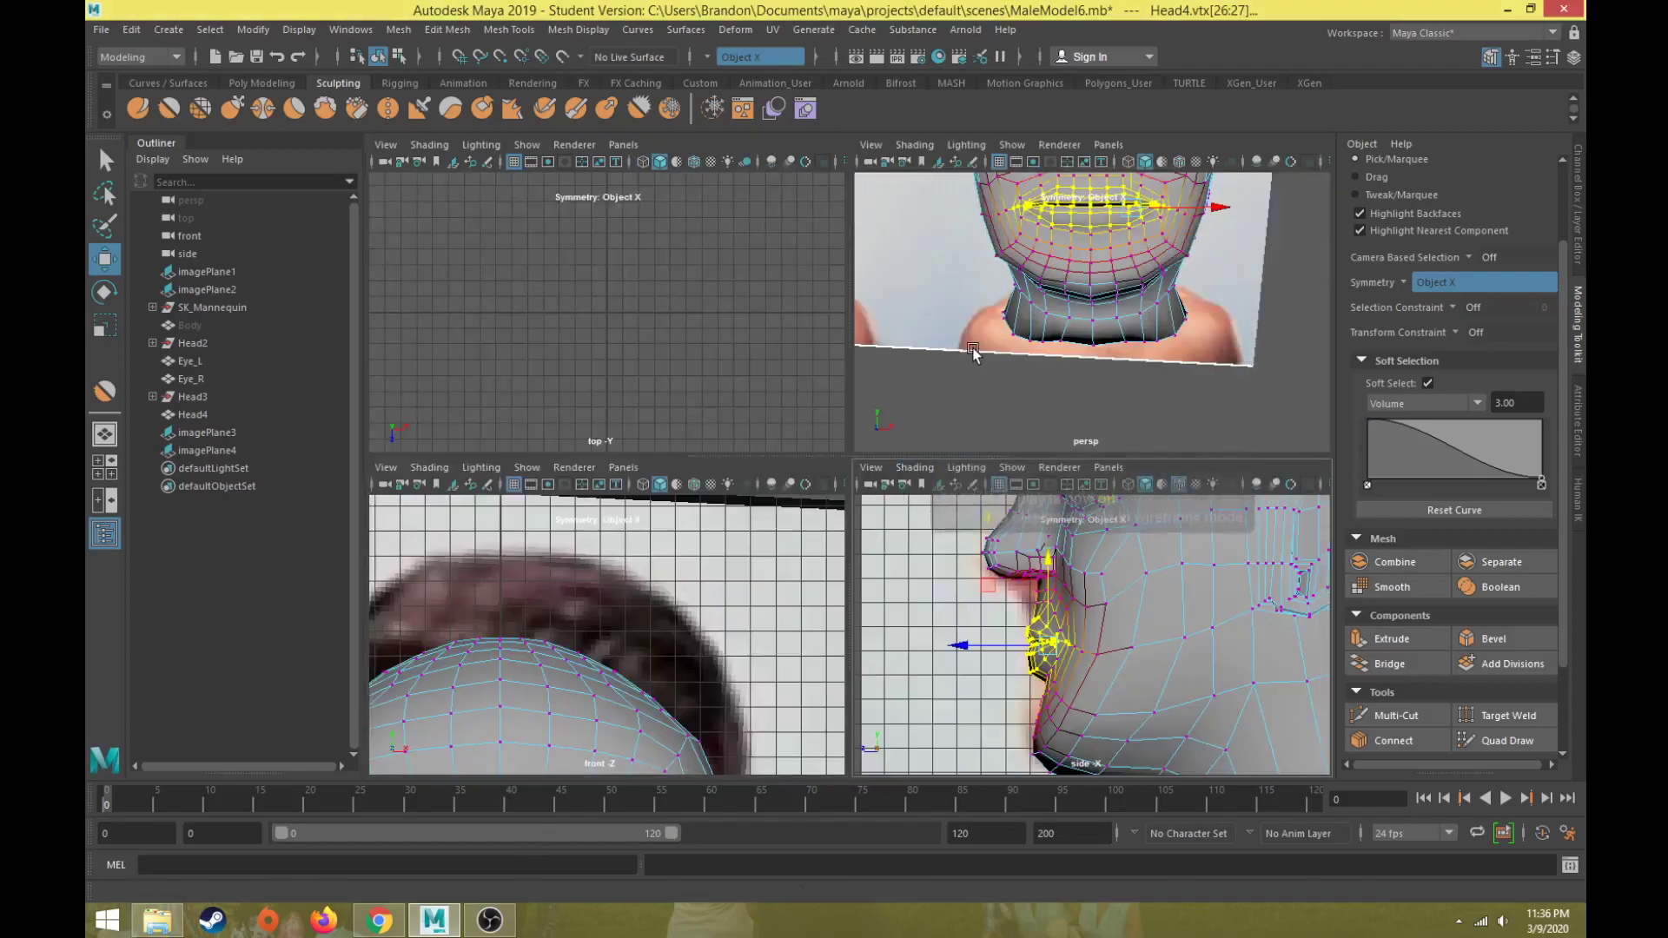
pyautogui.press('space')
pyautogui.keyDown('alt'); pyautogui.moveTo(950, 409); pyautogui.dragTo(837, 540); pyautogui.keyUp('alt')
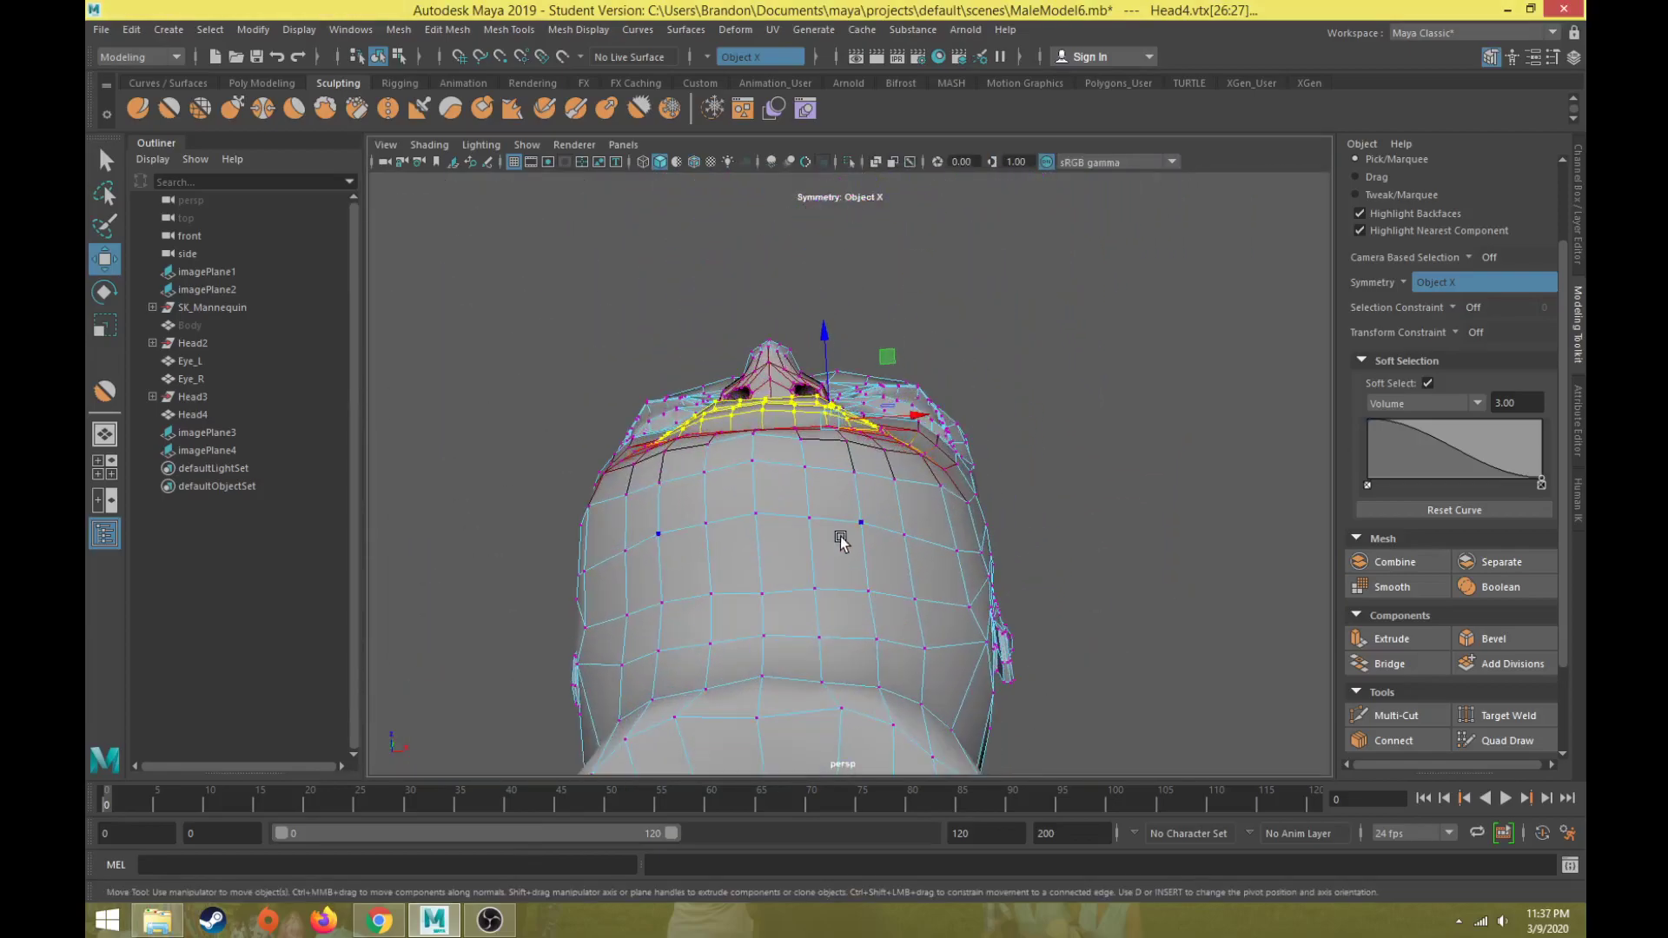
pyautogui.keyDown('alt'); pyautogui.moveTo(925, 466); pyautogui.dragTo(997, 423); pyautogui.keyUp('alt')
pyautogui.click(921, 418)
pyautogui.keyDown('shift'); pyautogui.click(944, 442); pyautogui.keyUp('shift')
pyautogui.keyDown('shift'); pyautogui.click(886, 429); pyautogui.keyUp('shift')
pyautogui.keyDown('alt'); pyautogui.moveTo(908, 454); pyautogui.dragTo(817, 455); pyautogui.keyUp('alt')
pyautogui.moveTo(872, 440); pyautogui.dragTo(951, 372, button='middle')
pyautogui.keyDown('alt'); pyautogui.moveTo(900, 419); pyautogui.dragTo(950, 418); pyautogui.keyUp('alt')
pyautogui.hotkey('ctrl', 'z')
# - Turn off soft selection and reposition the vertices beside the mouth individually
pyautogui.click(1404, 380)
pyautogui.moveTo(953, 419); pyautogui.dragTo(947, 426)
pyautogui.keyDown('alt'); pyautogui.moveTo(930, 479); pyautogui.dragTo(856, 375); pyautogui.keyUp('alt')
pyautogui.click(943, 451)
pyautogui.keyDown('alt'); pyautogui.moveTo(943, 451); pyautogui.dragTo(946, 391); pyautogui.keyUp('alt')
pyautogui.keyDown('alt'); pyautogui.moveTo(1000, 532); pyautogui.dragTo(781, 484); pyautogui.keyUp('alt')
# - Select an edge on the underside of the chin and nudge it into place
pyautogui.moveTo(768, 427); pyautogui.dragTo(768, 379, button='right')
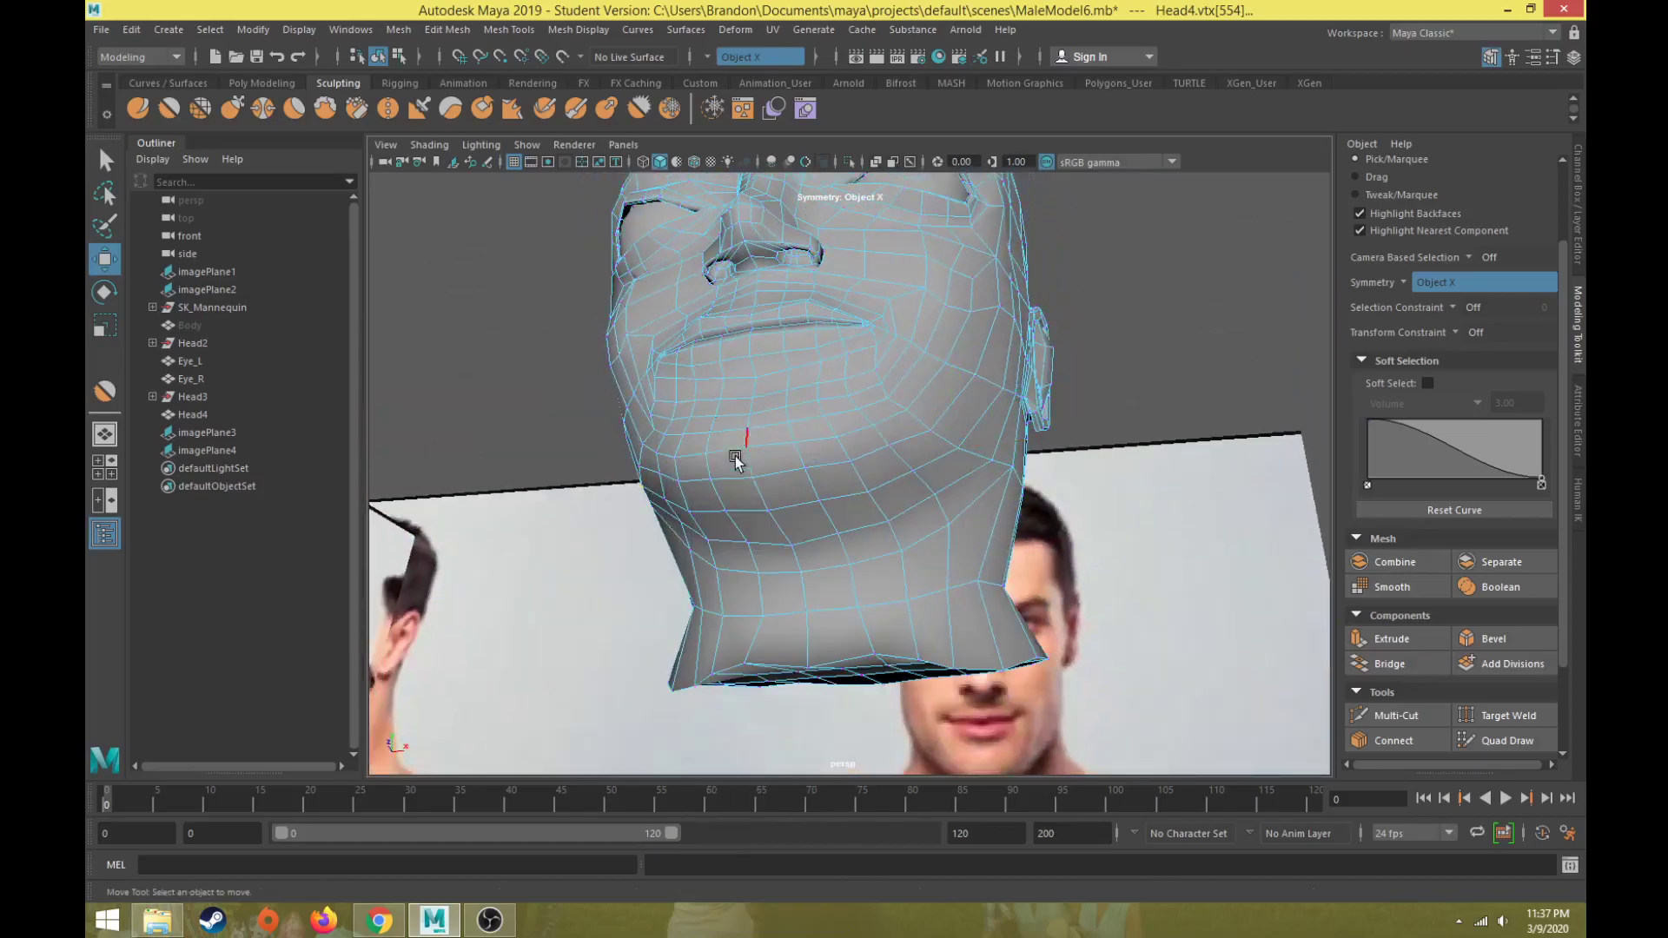
pyautogui.click(755, 493)
pyautogui.keyDown('alt'); pyautogui.moveTo(756, 493); pyautogui.dragTo(599, 569); pyautogui.keyUp('alt')
pyautogui.moveTo(785, 428); pyautogui.dragTo(788, 430)
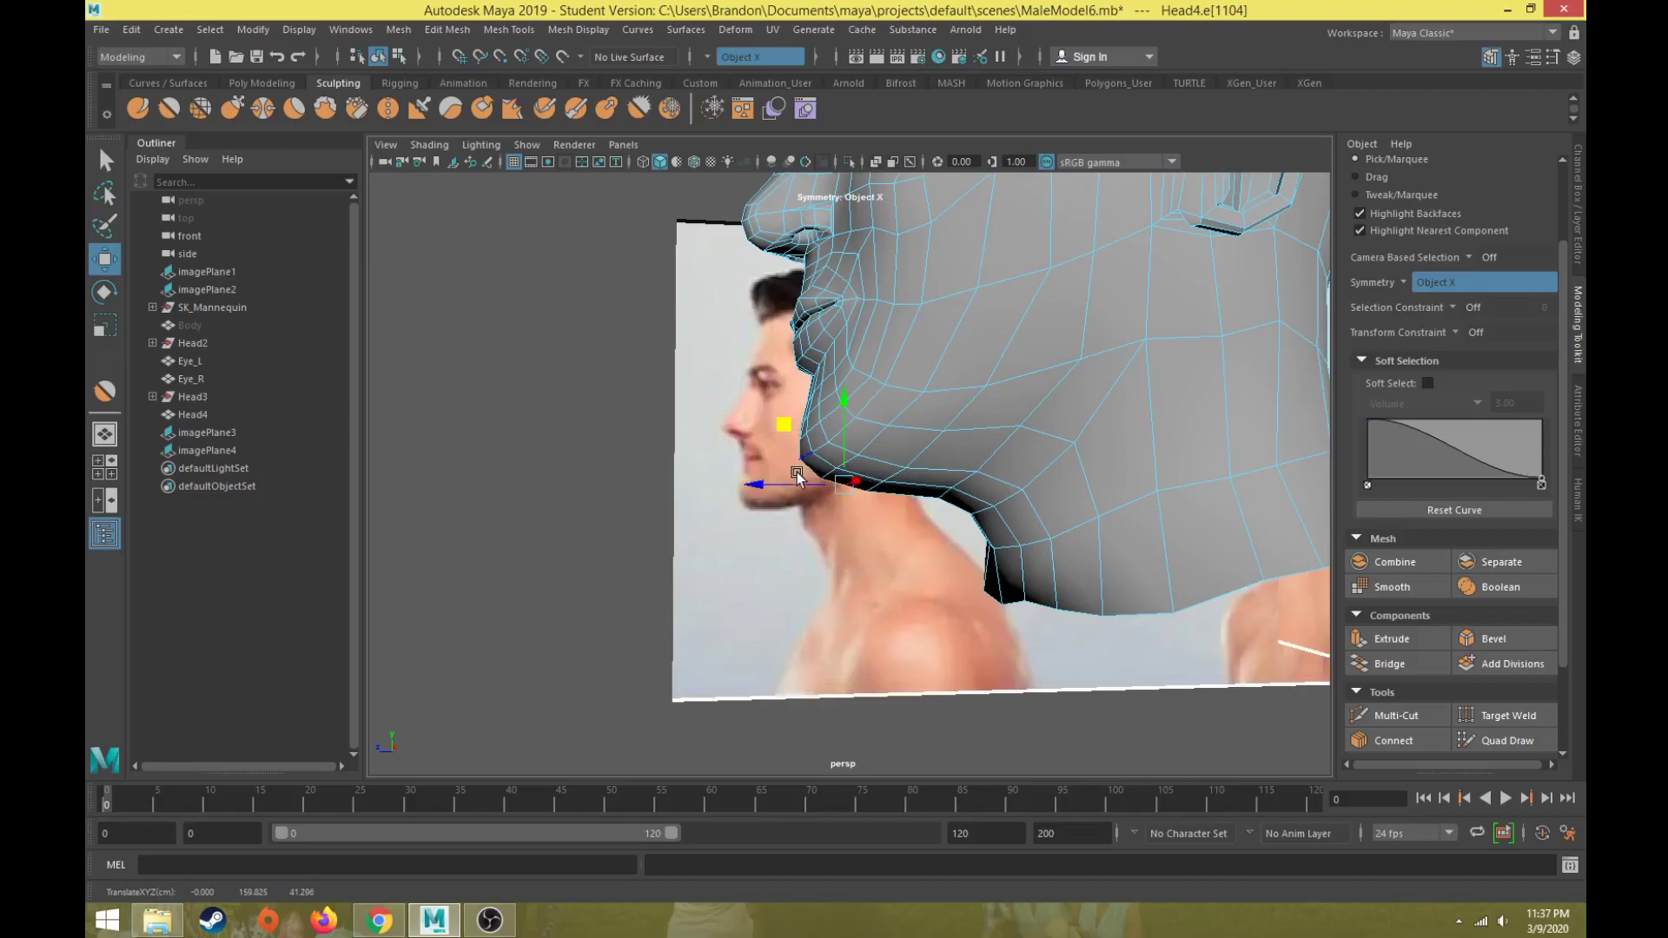
# - Move the vertices below the lower lip and along the front of the chin toward the side reference contour
pyautogui.press('space')
pyautogui.press('space')
pyautogui.scroll(2, 994, 700)
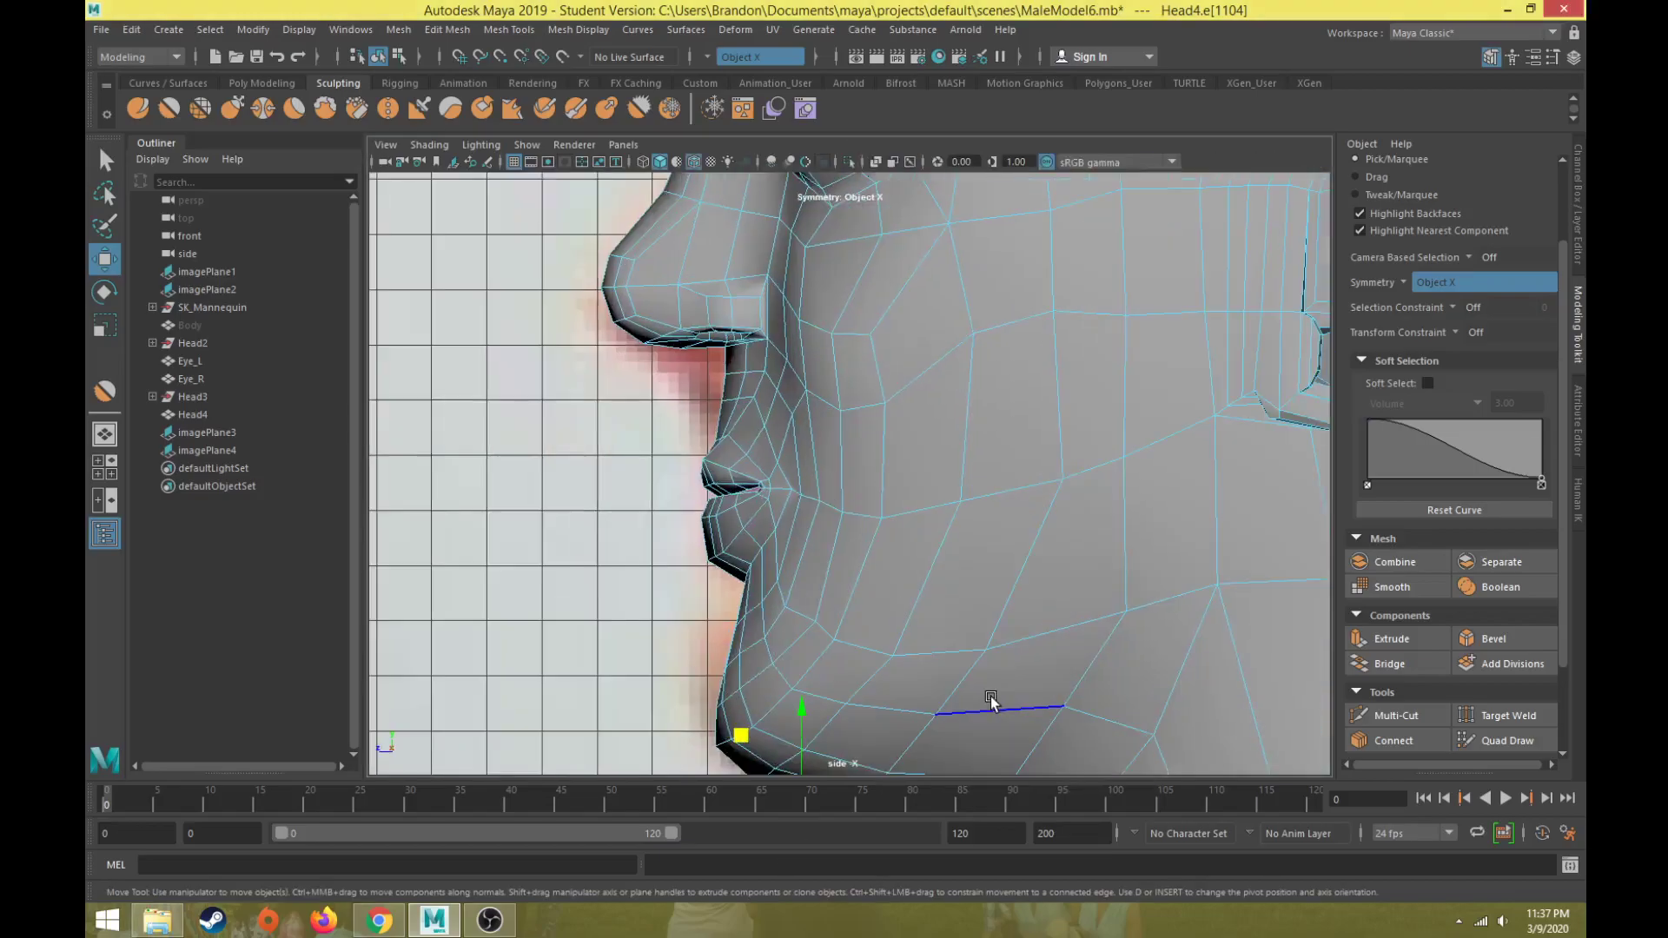
pyautogui.keyDown('alt'); pyautogui.moveTo(815, 681); pyautogui.dragTo(883, 573, button='middle'); pyautogui.keyUp('alt')
pyautogui.moveTo(830, 427); pyautogui.dragTo(773, 413, button='right')
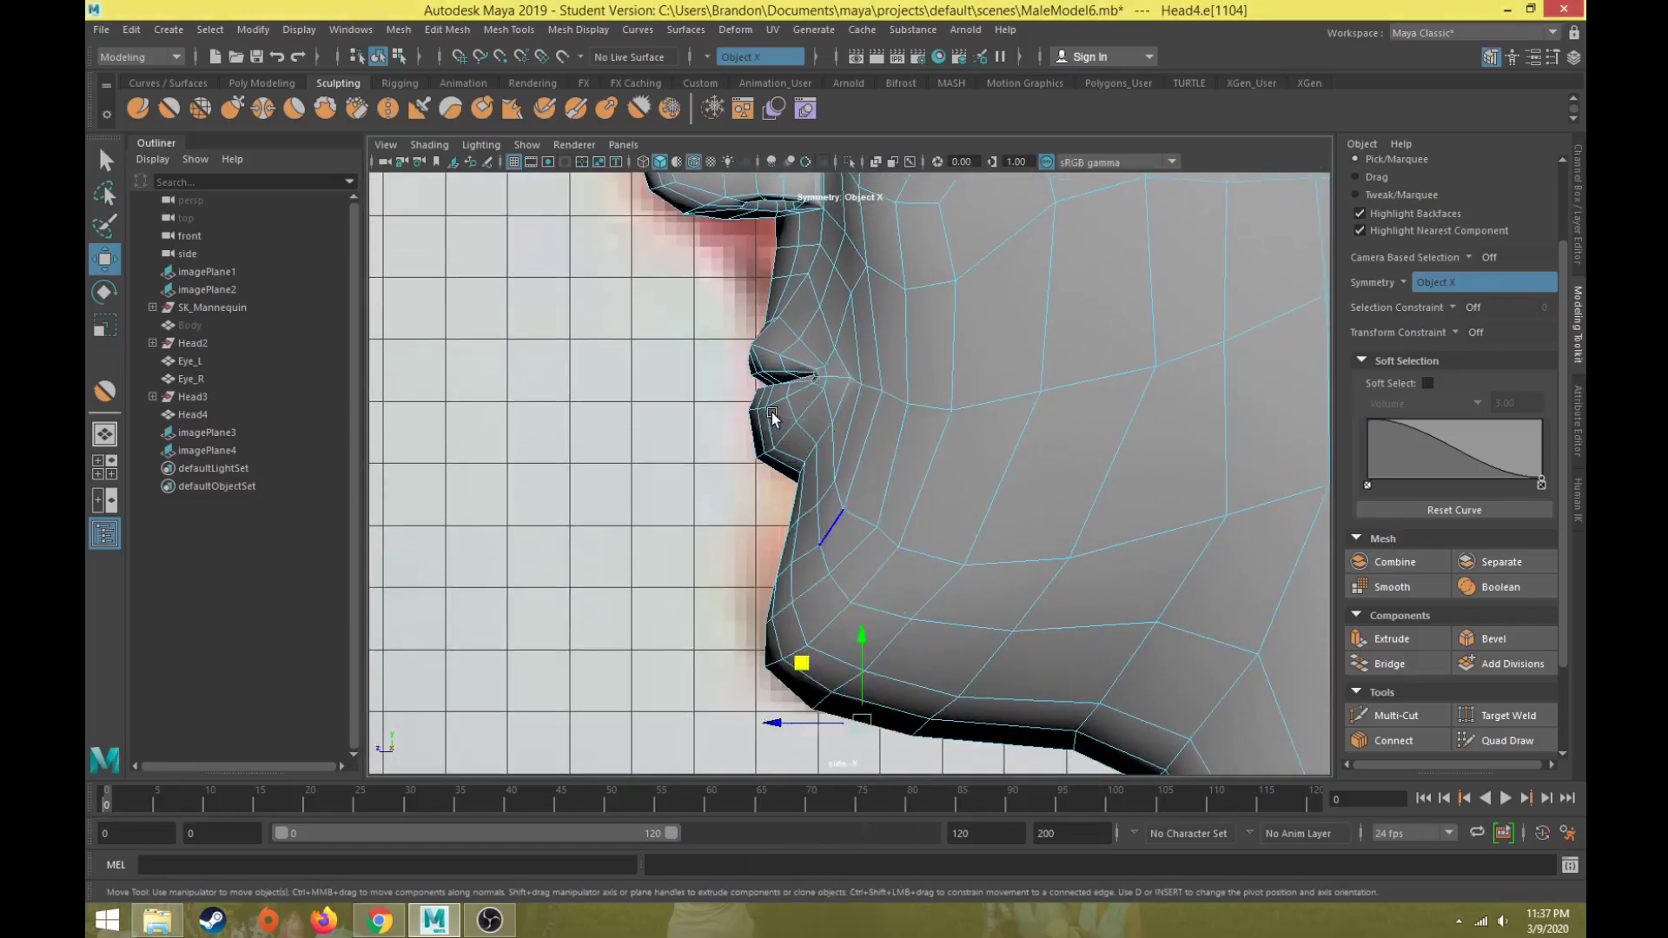
pyautogui.moveTo(814, 624); pyautogui.dragTo(779, 610)
pyautogui.moveTo(736, 542); pyautogui.dragTo(838, 554)
pyautogui.moveTo(762, 487); pyautogui.dragTo(747, 484)
pyautogui.moveTo(762, 656); pyautogui.dragTo(802, 700)
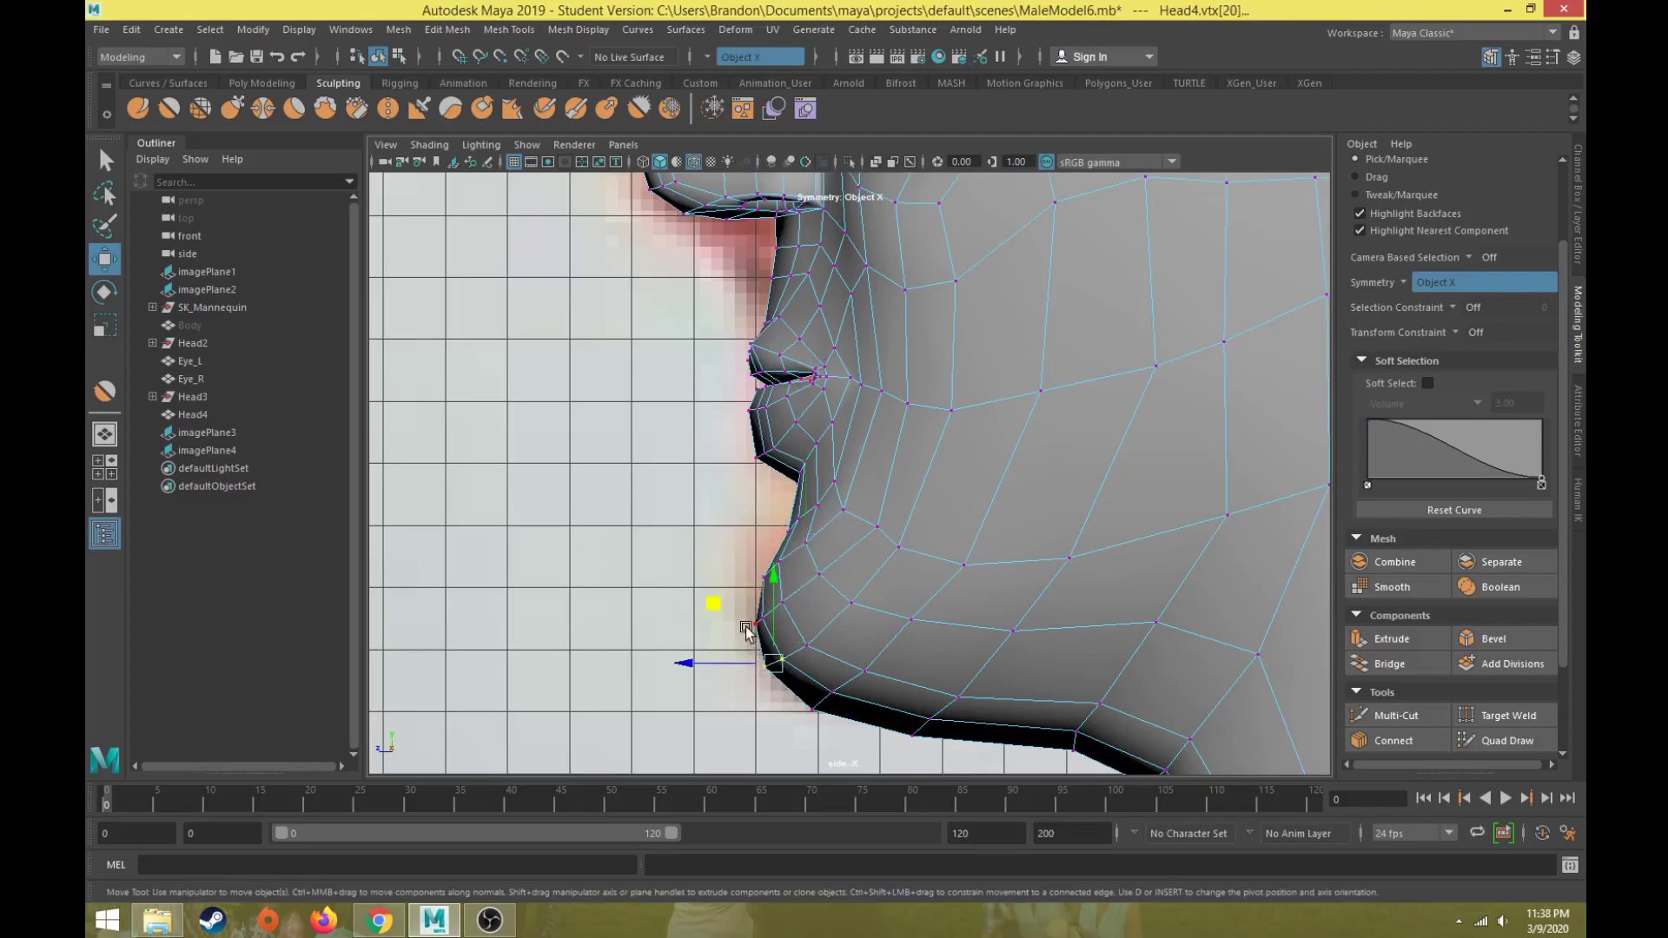
pyautogui.moveTo(724, 612); pyautogui.dragTo(711, 615)
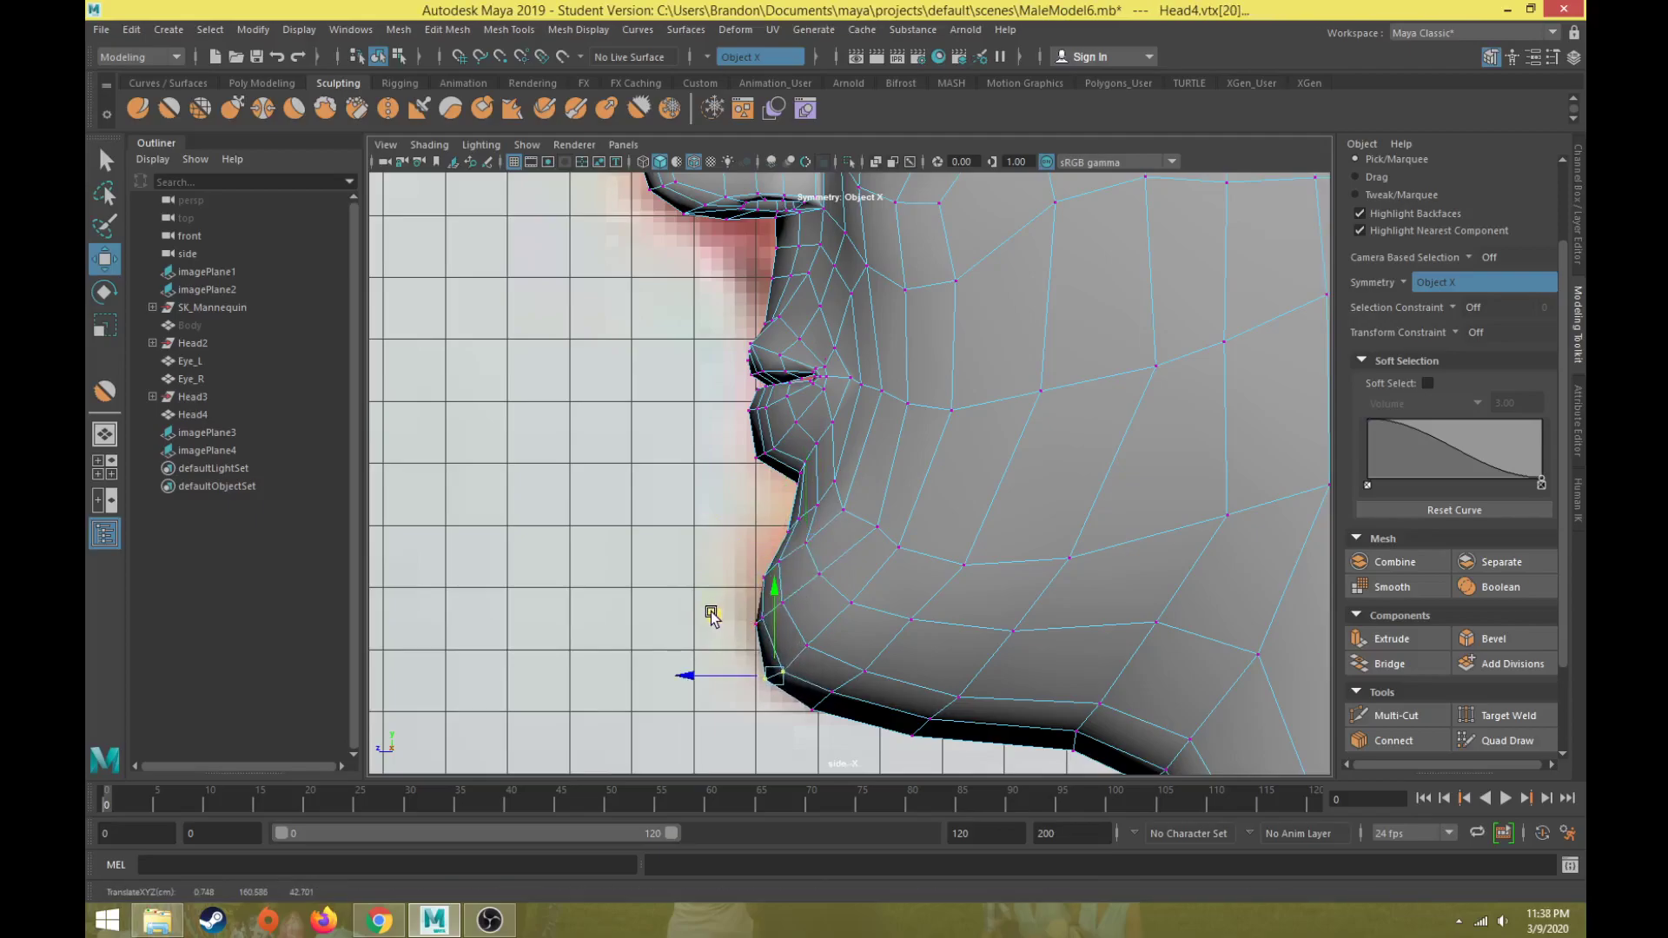
# - Enable soft selection and adjust the vertices just below the mouth corners on both sides
pyautogui.scroll(-5, 725, 599)
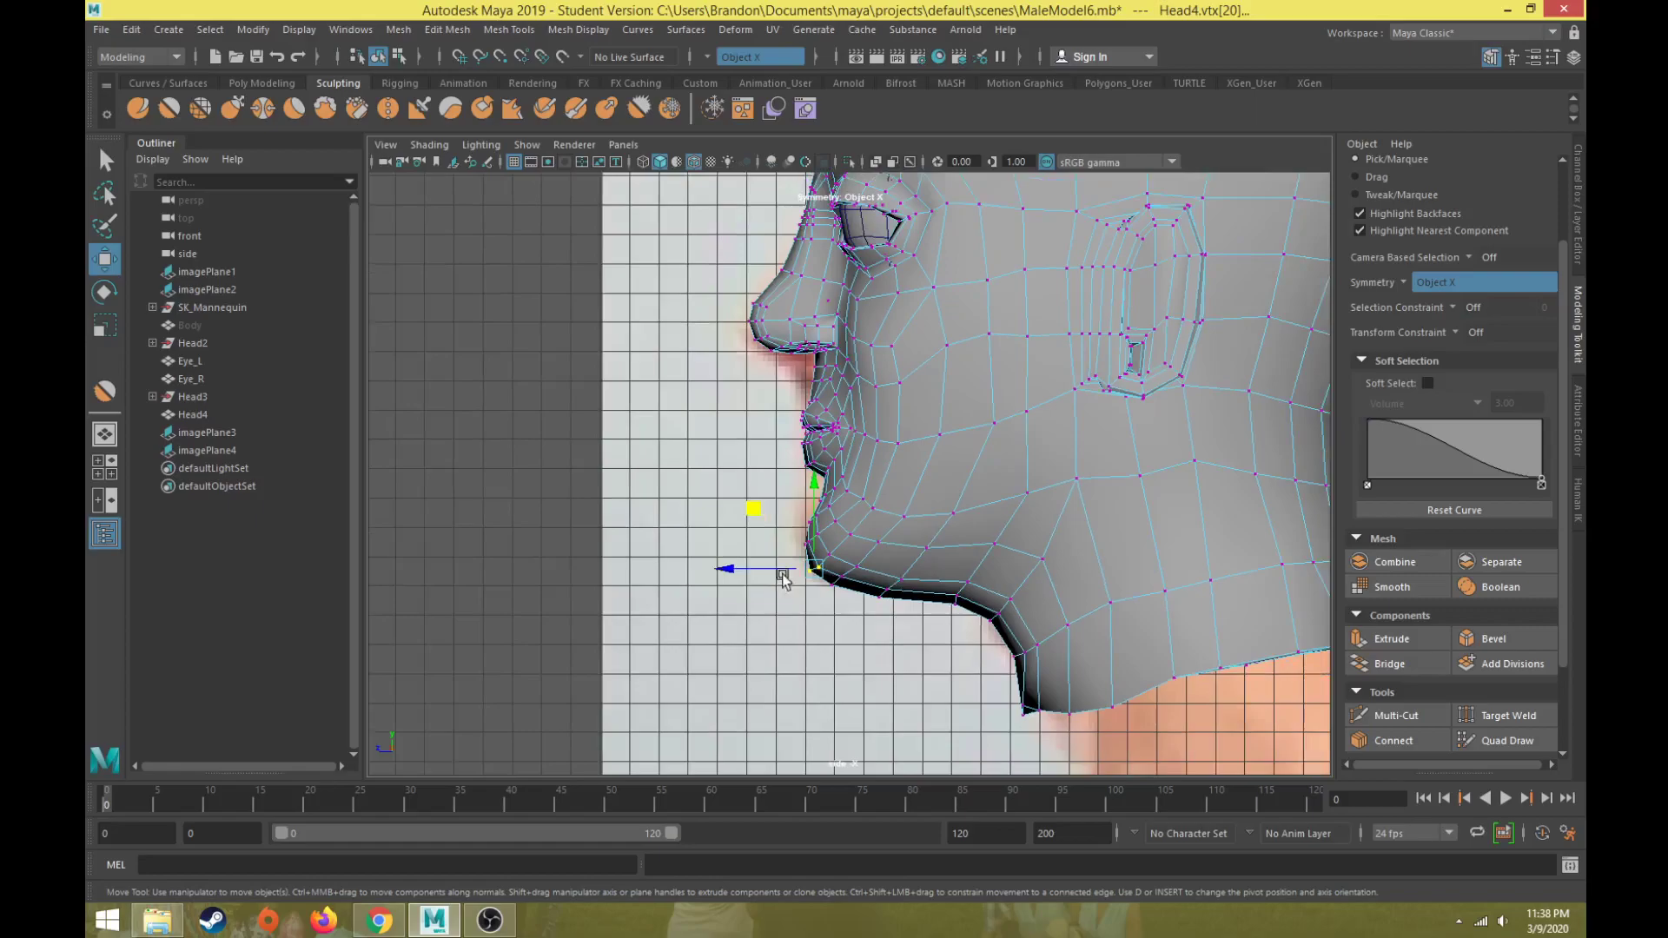
pyautogui.press('space')
pyautogui.press('space')
pyautogui.moveTo(922, 381)
pyautogui.keyDown('alt'); pyautogui.mouseDown()
pyautogui.moveTo(1033, 419)
pyautogui.moveTo(1112, 415)
pyautogui.moveTo(923, 381)
pyautogui.mouseUp(); pyautogui.keyUp('alt')
pyautogui.click(876, 365)
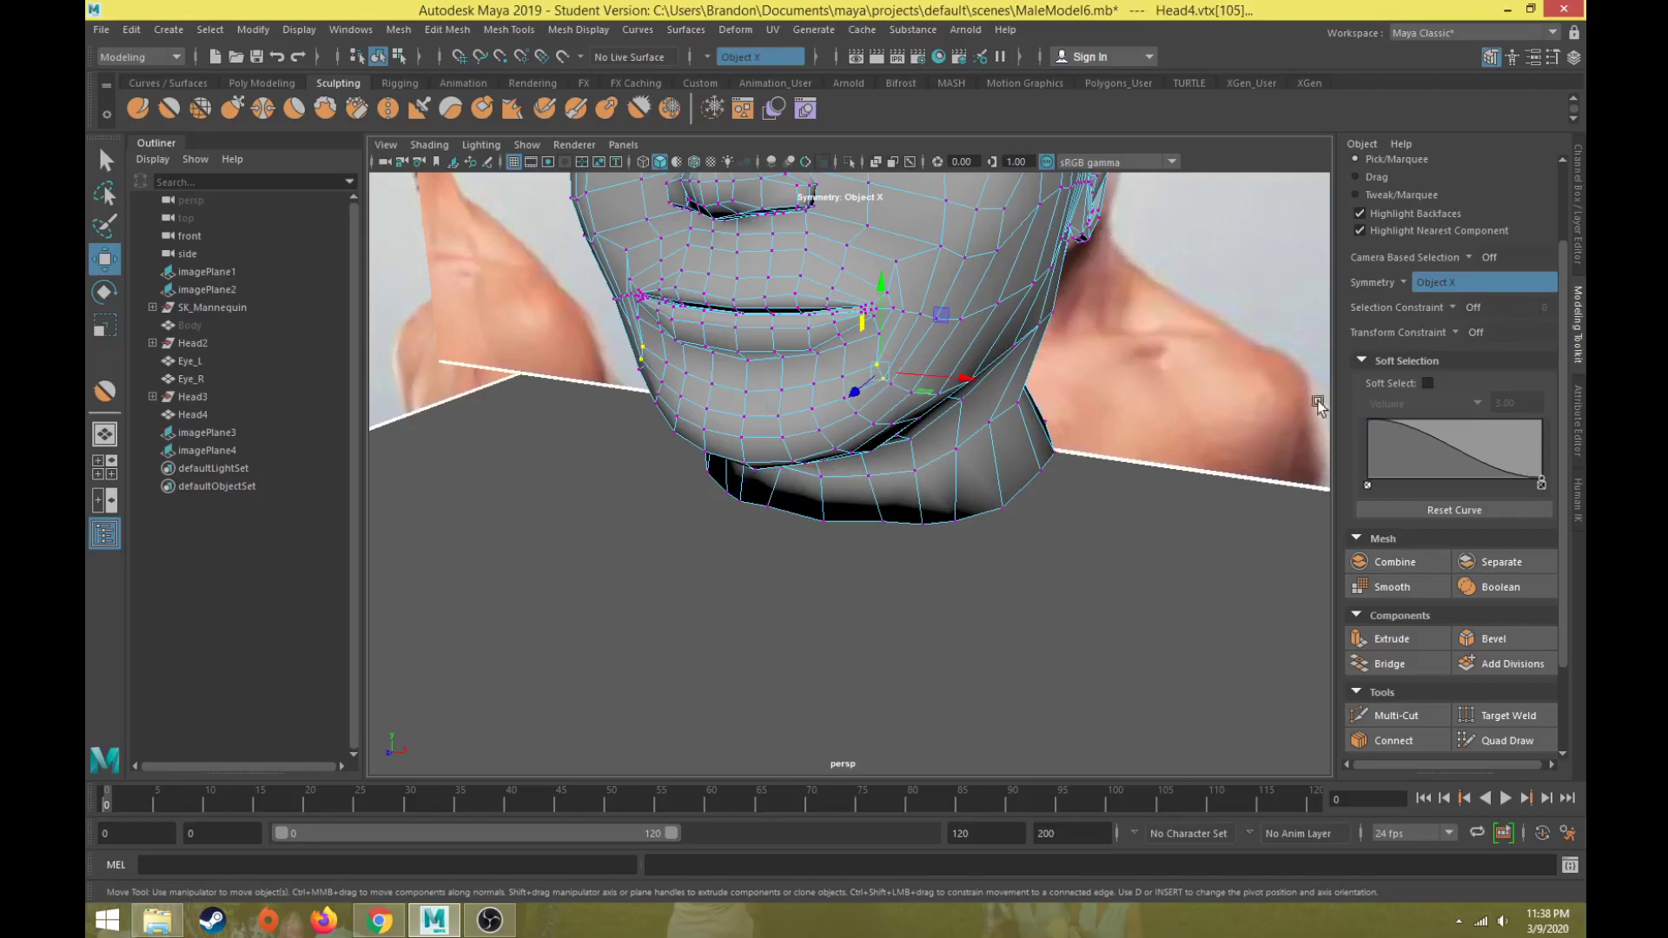
pyautogui.click(1427, 383)
pyautogui.moveTo(966, 378); pyautogui.dragTo(959, 383)
pyautogui.keyDown('alt'); pyautogui.moveTo(942, 358); pyautogui.dragTo(978, 404); pyautogui.keyUp('alt')
# - Adjust the cheek vertices between the nose and ears with symmetric soft selection
pyautogui.moveTo(959, 430); pyautogui.dragTo(962, 376, button='right')
pyautogui.click(960, 449)
pyautogui.keyDown('alt'); pyautogui.moveTo(960, 447); pyautogui.dragTo(930, 382); pyautogui.keyUp('alt')
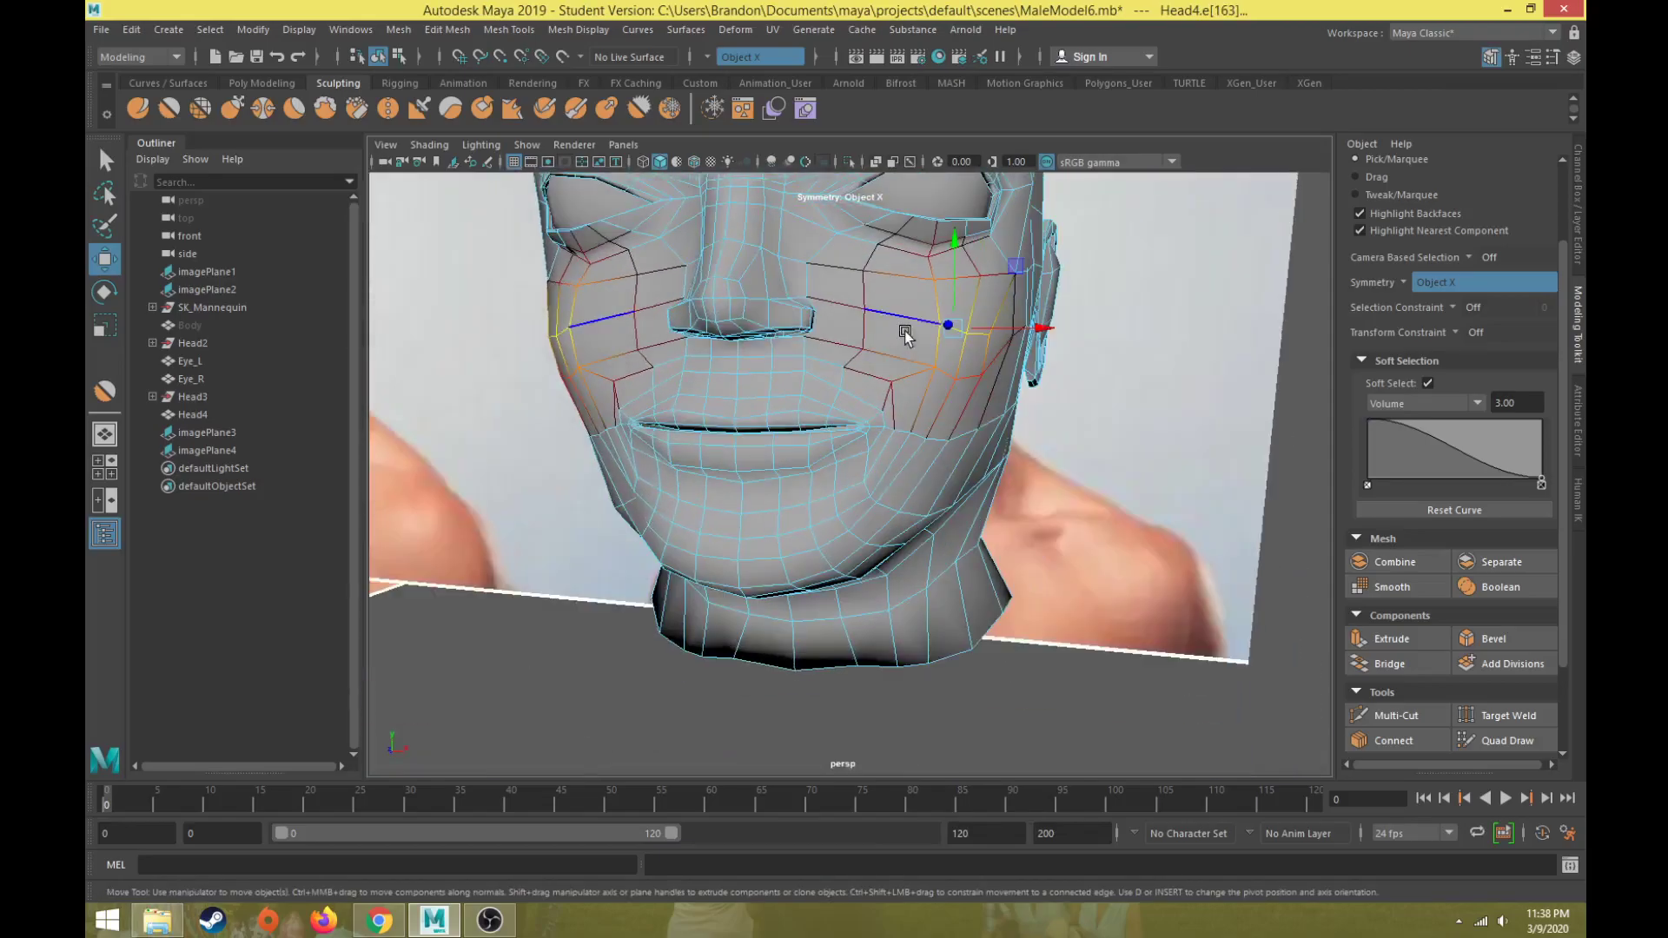
pyautogui.moveTo(900, 344); pyautogui.dragTo(898, 295, button='right')
pyautogui.click(937, 331)
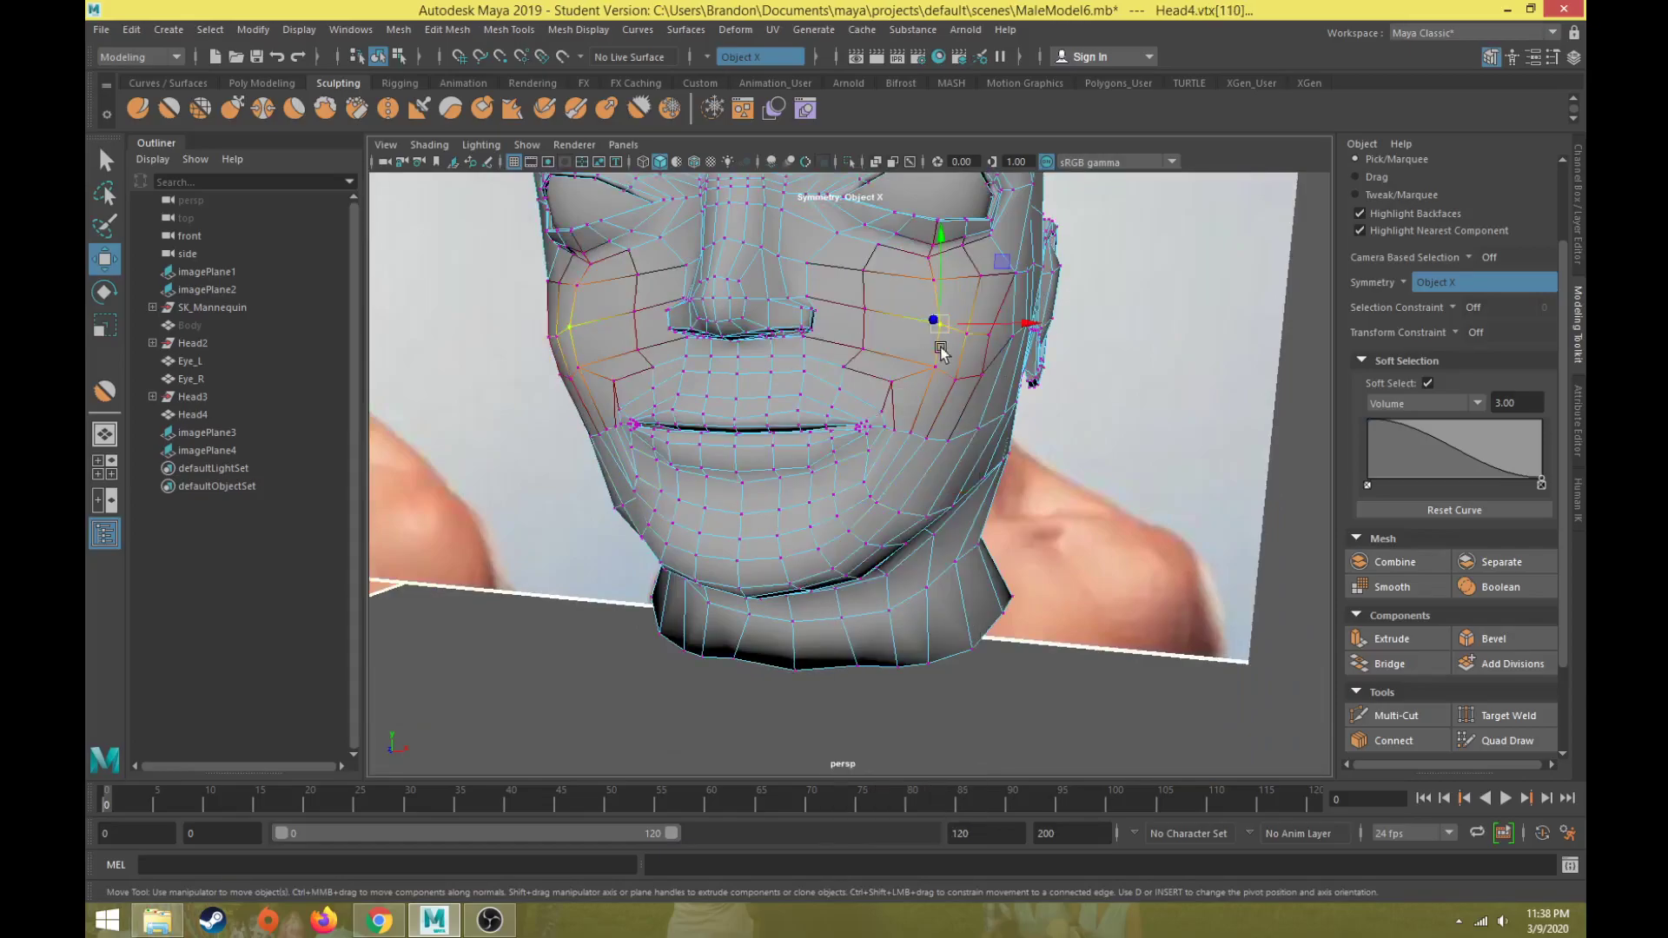
pyautogui.moveTo(997, 284); pyautogui.dragTo(932, 415)
pyautogui.click(968, 430)
# - Compare the face with the side reference in wireframe and select the vertices around the eyes
pyautogui.press('space')
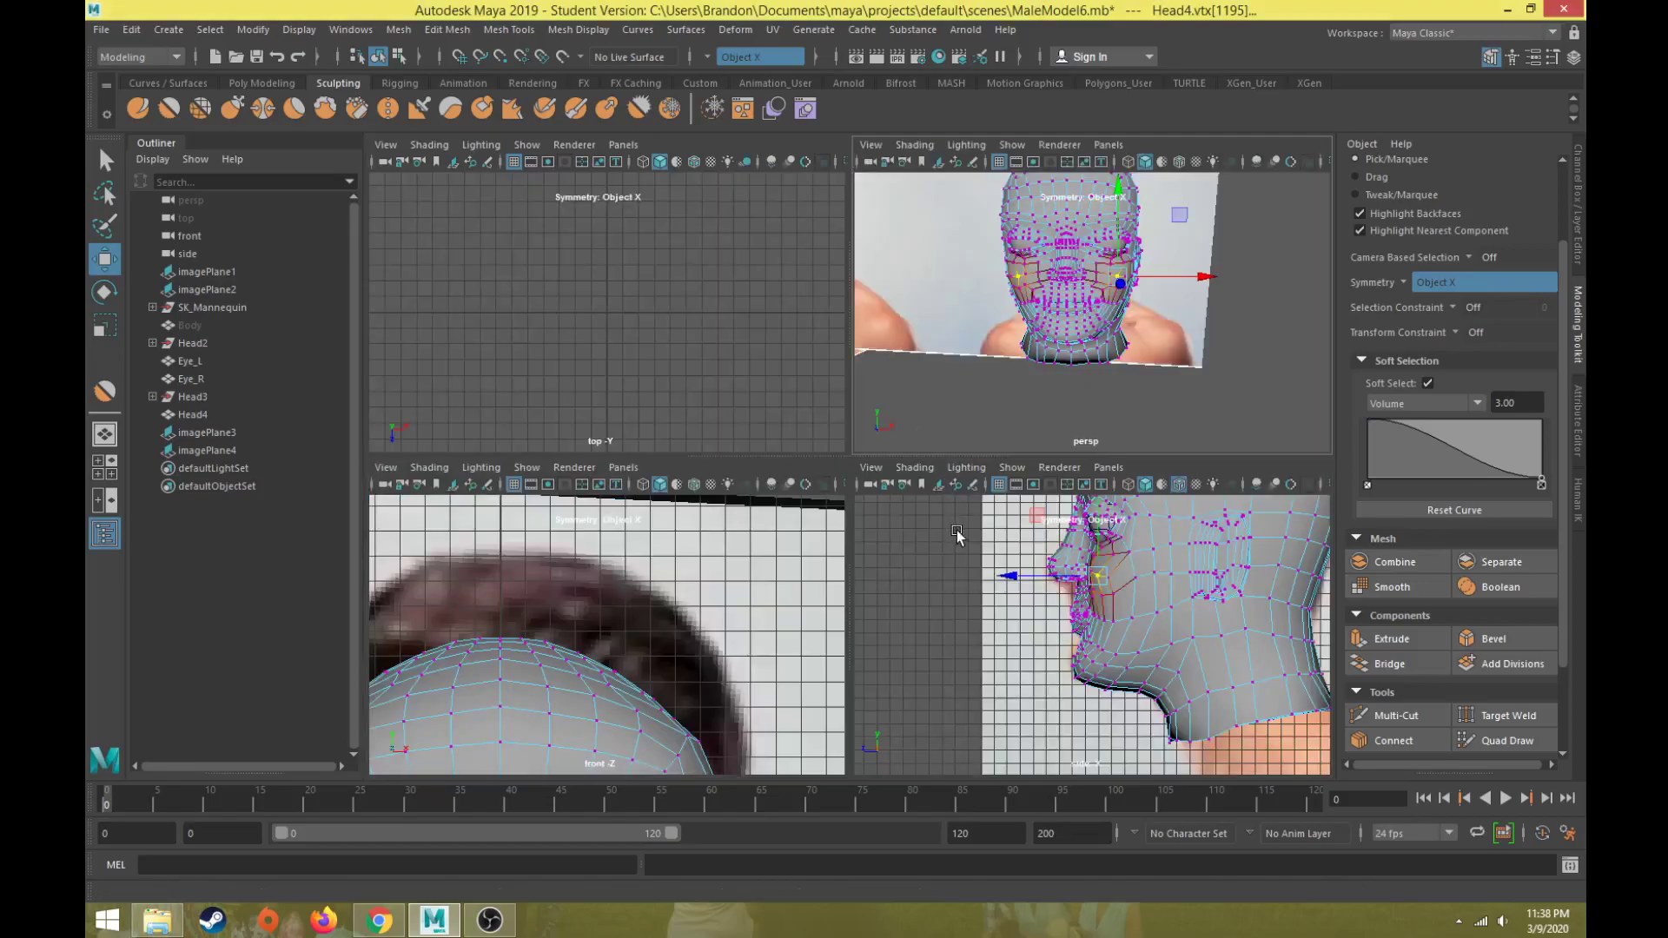
pyautogui.press('space')
pyautogui.scroll(2, 762, 507)
pyautogui.press('4')
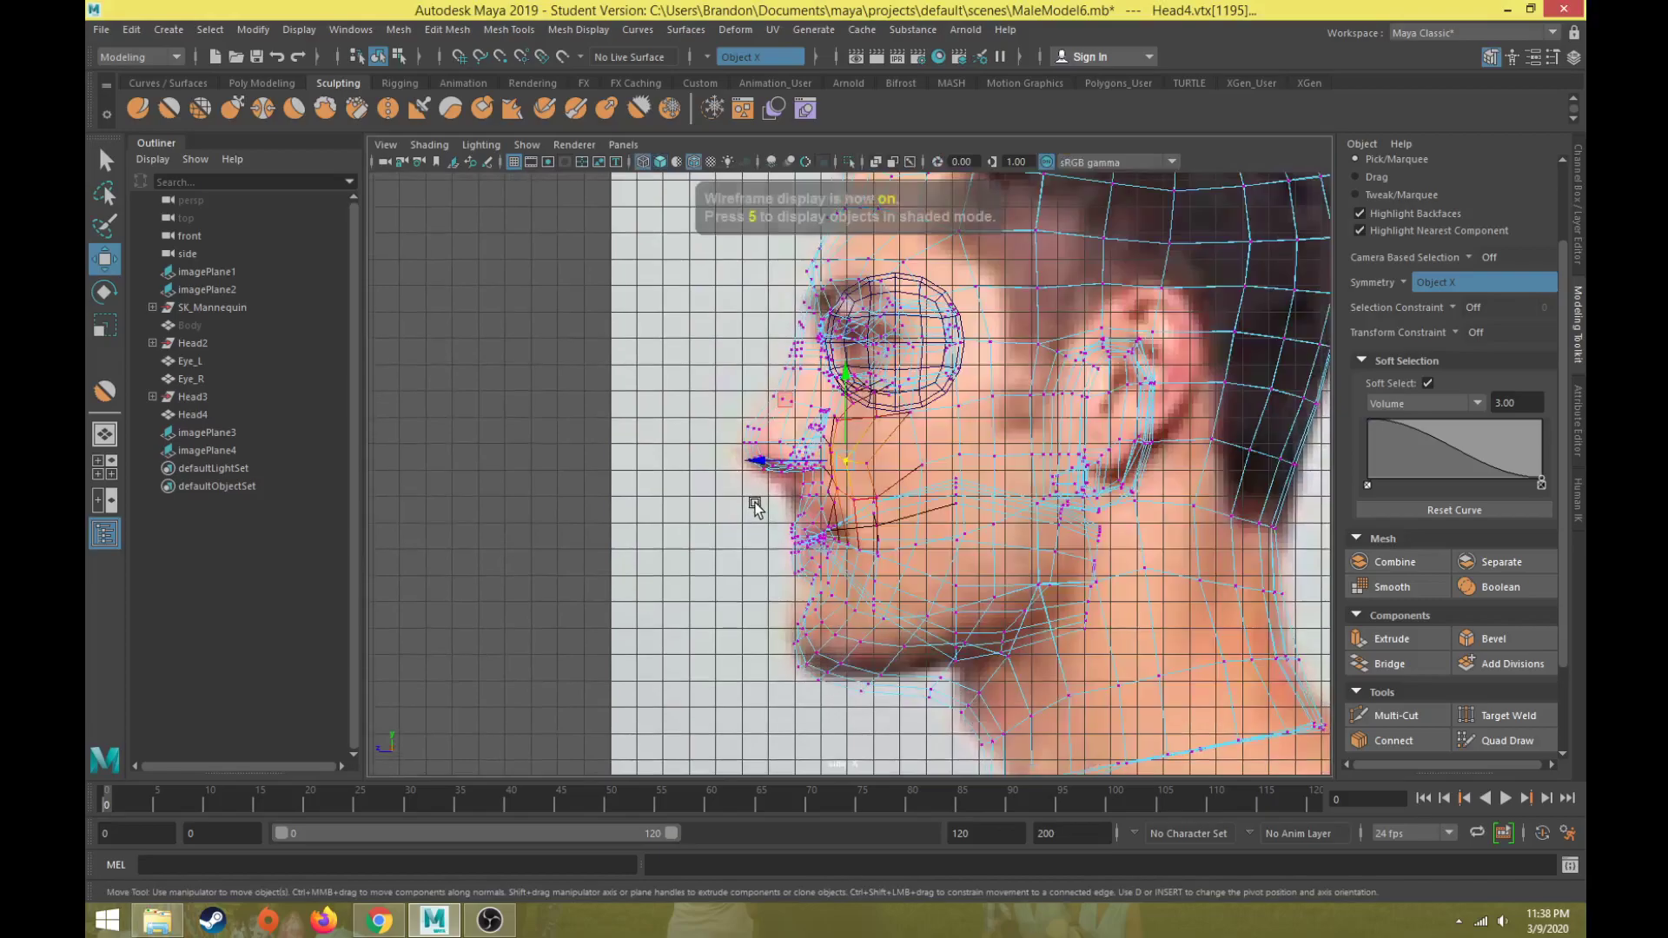
pyautogui.scroll(4, 761, 507)
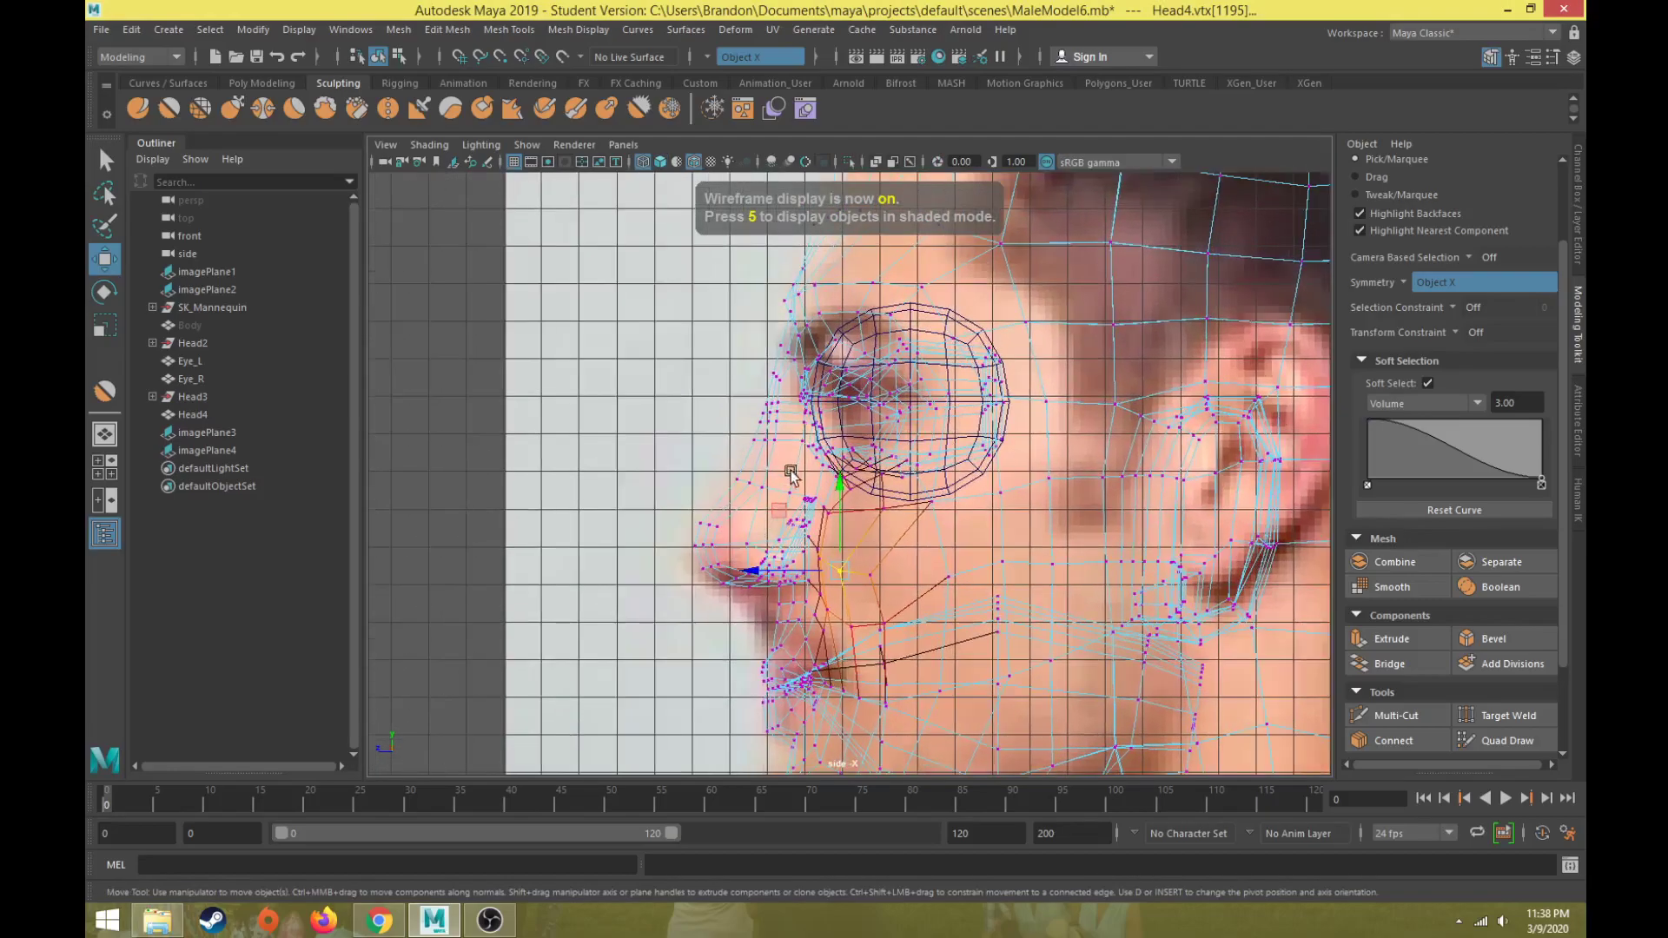
pyautogui.moveTo(793, 351); pyautogui.dragTo(840, 433)
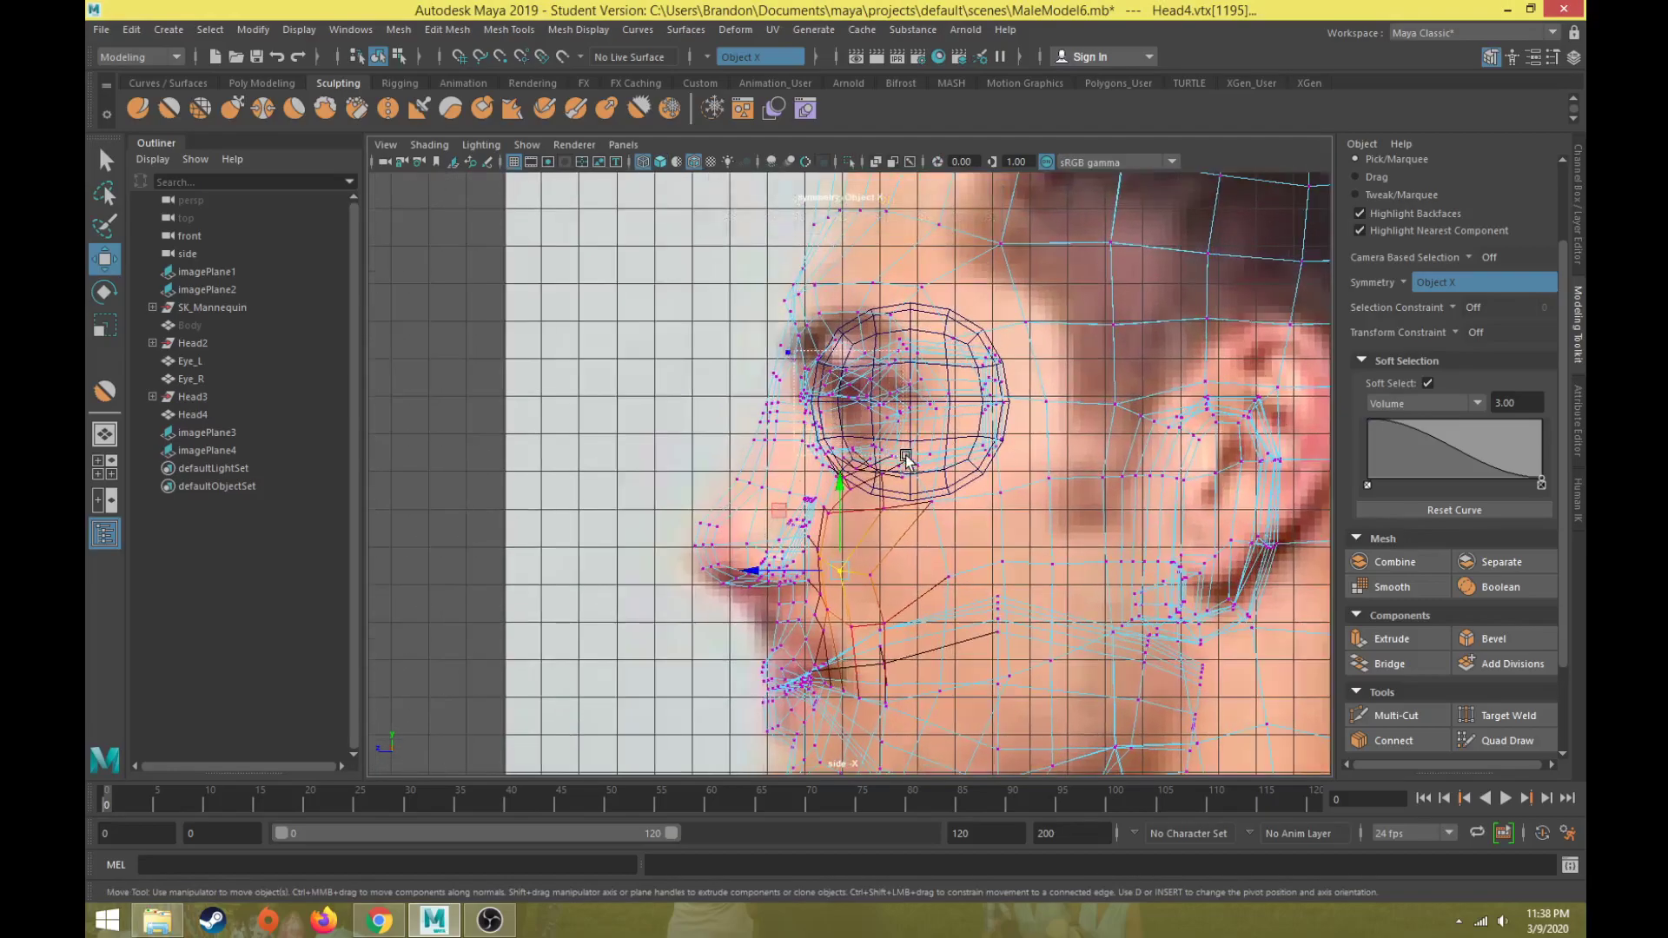
pyautogui.click(939, 463)
pyautogui.press('space')
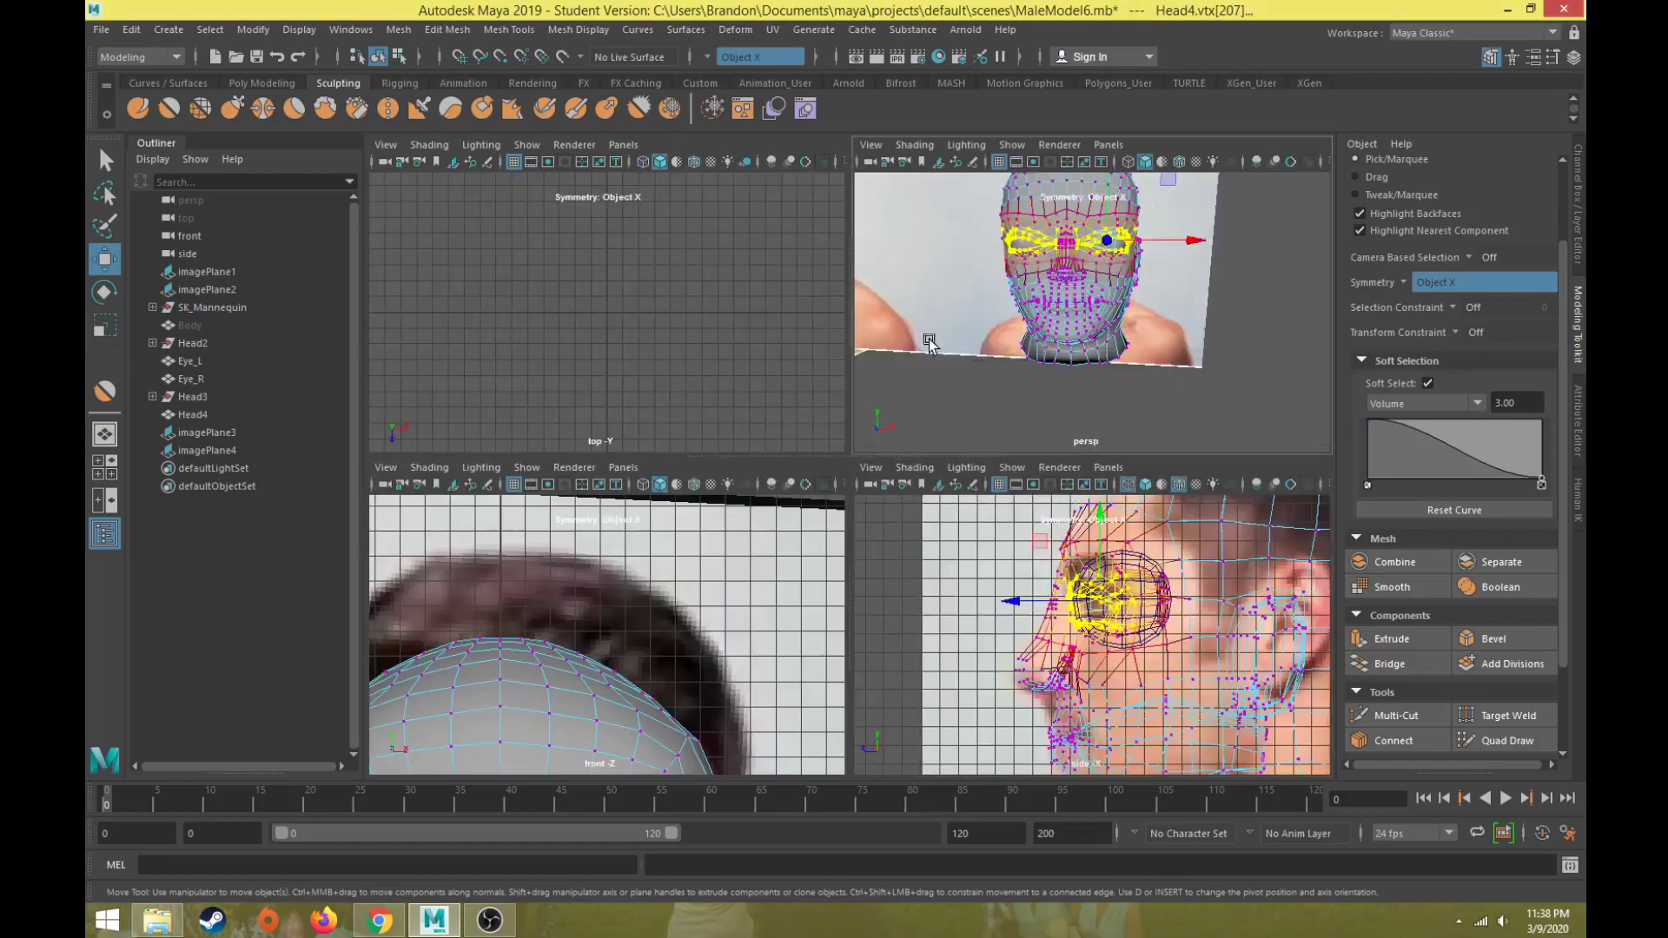
# - Remove the nose bridge vertices from the selection so only the eye areas remain selected
pyautogui.press('space')
pyautogui.keyDown('alt'); pyautogui.moveTo(904, 364); pyautogui.dragTo(873, 382); pyautogui.keyUp('alt')
pyautogui.scroll(5, 871, 384)
pyautogui.keyDown('alt'); pyautogui.moveTo(860, 417); pyautogui.dragTo(836, 521, button='middle'); pyautogui.keyUp('alt')
pyautogui.keyDown('ctrl'); pyautogui.moveTo(724, 314); pyautogui.dragTo(760, 426); pyautogui.keyUp('ctrl')
pyautogui.keyDown('alt'); pyautogui.moveTo(988, 323); pyautogui.dragTo(920, 320); pyautogui.keyUp('alt')
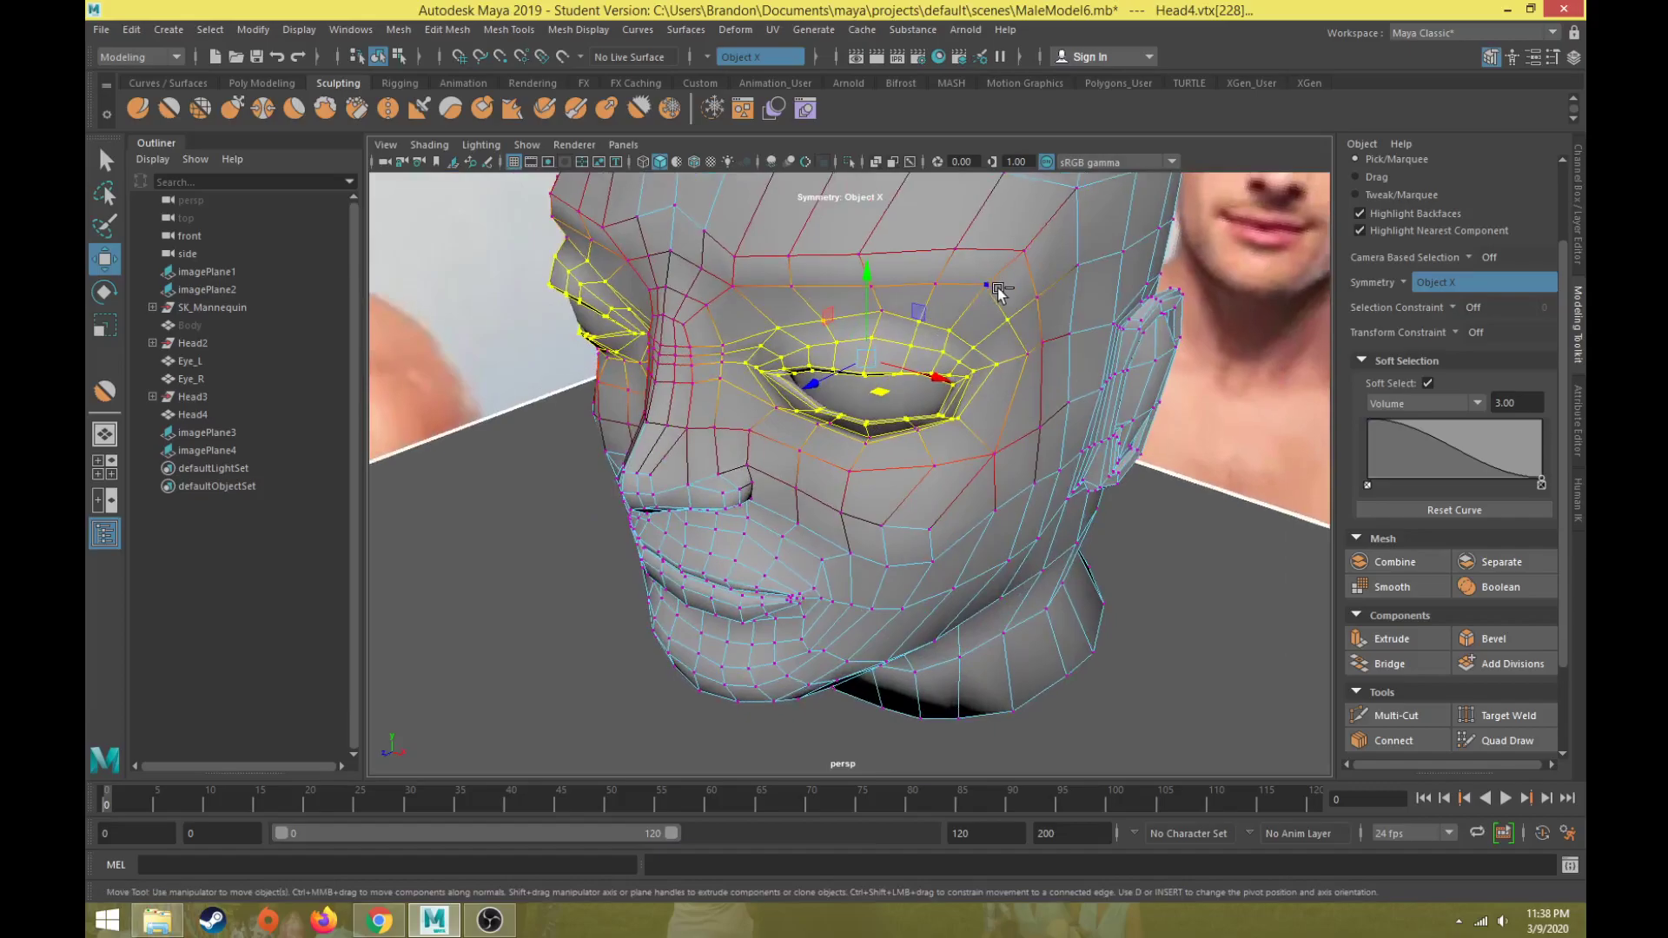
pyautogui.moveTo(829, 401)
pyautogui.keyDown('alt'); pyautogui.mouseDown()
pyautogui.moveTo(874, 369)
pyautogui.moveTo(803, 382)
pyautogui.mouseUp(); pyautogui.keyUp('alt')
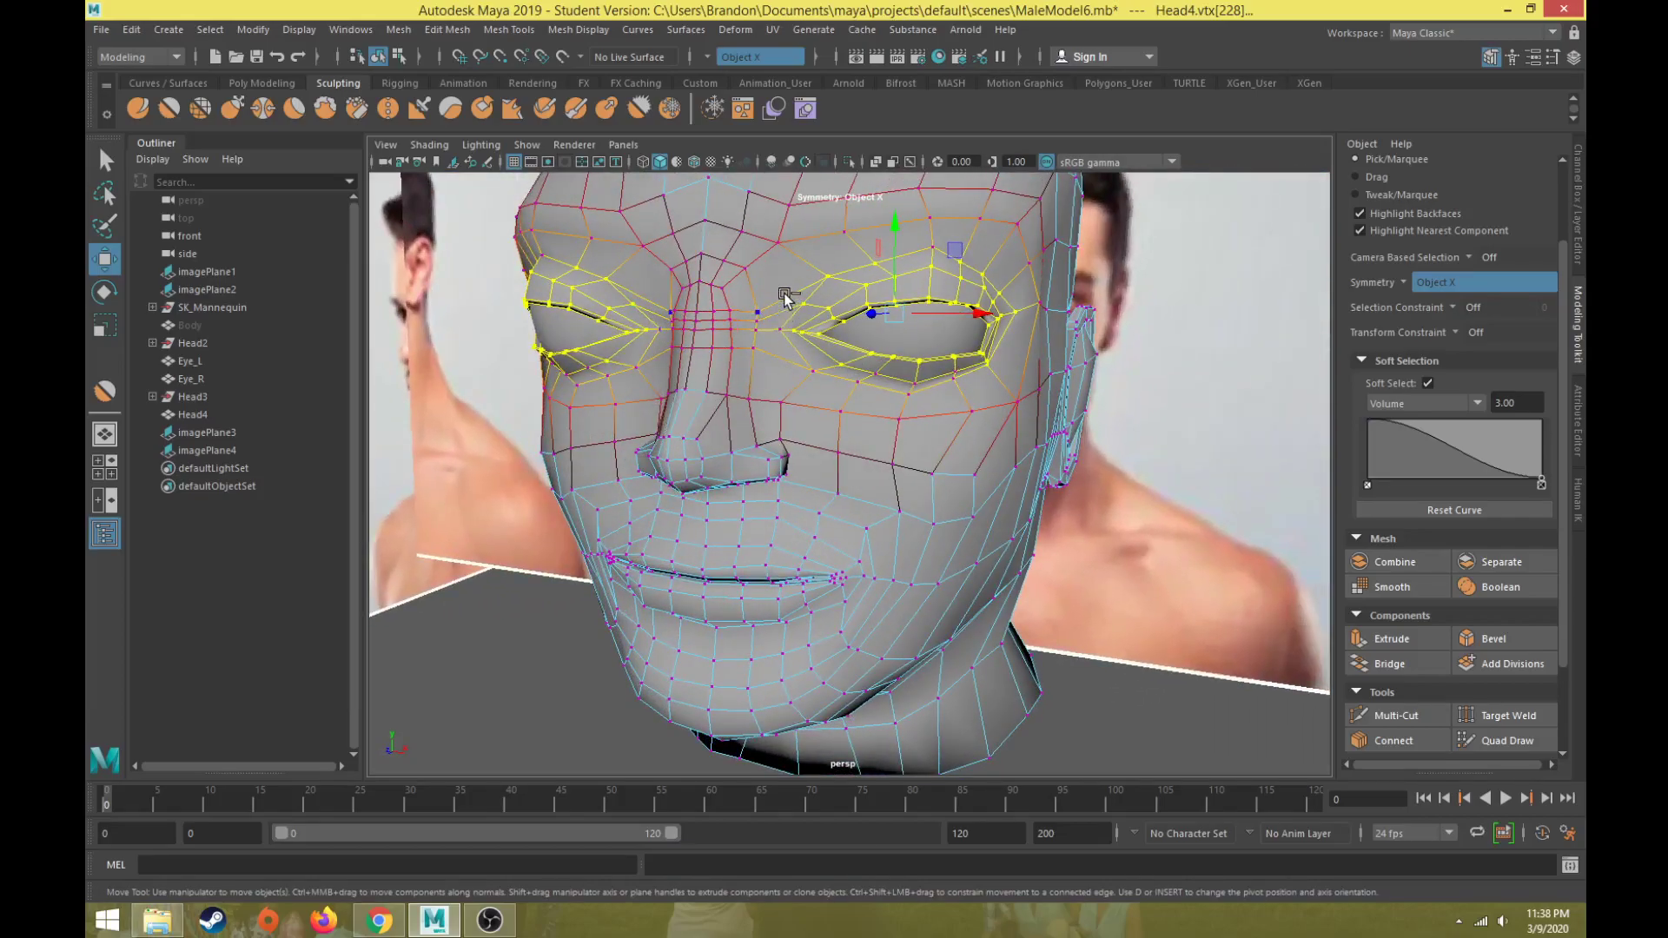
# - Raise the vertices around both eye openings to align with the eye in the side reference
pyautogui.press('space')
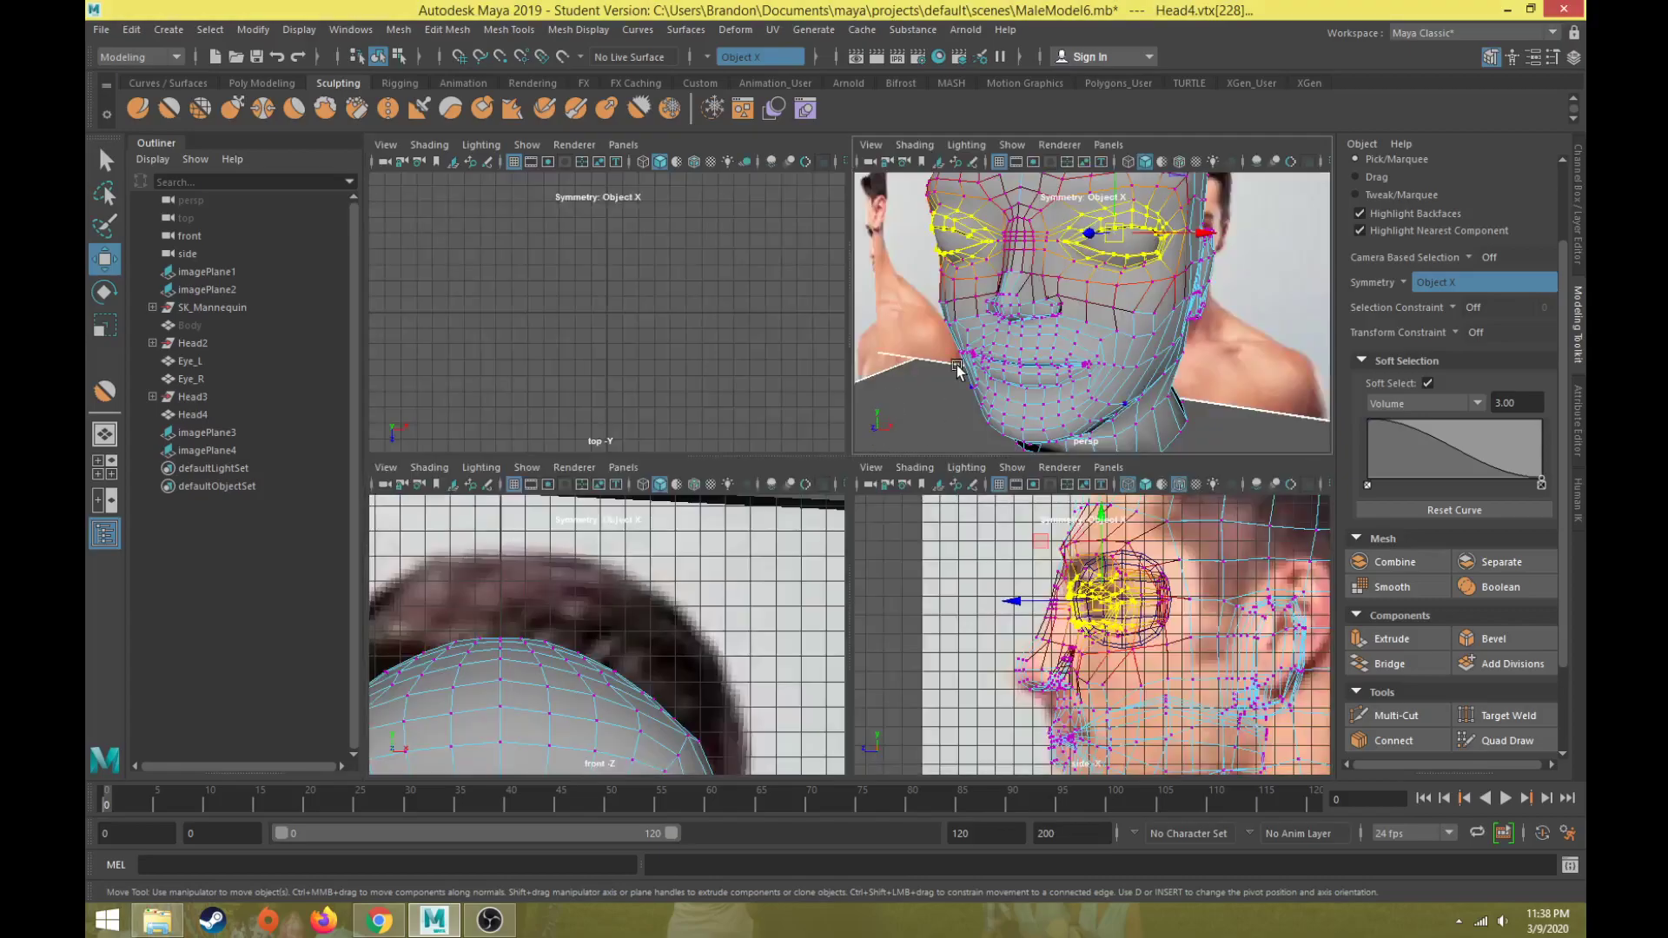
pyautogui.press('space')
pyautogui.scroll(1, 804, 472)
pyautogui.moveTo(869, 319); pyautogui.dragTo(903, 369)
pyautogui.press('space')
pyautogui.press('space')
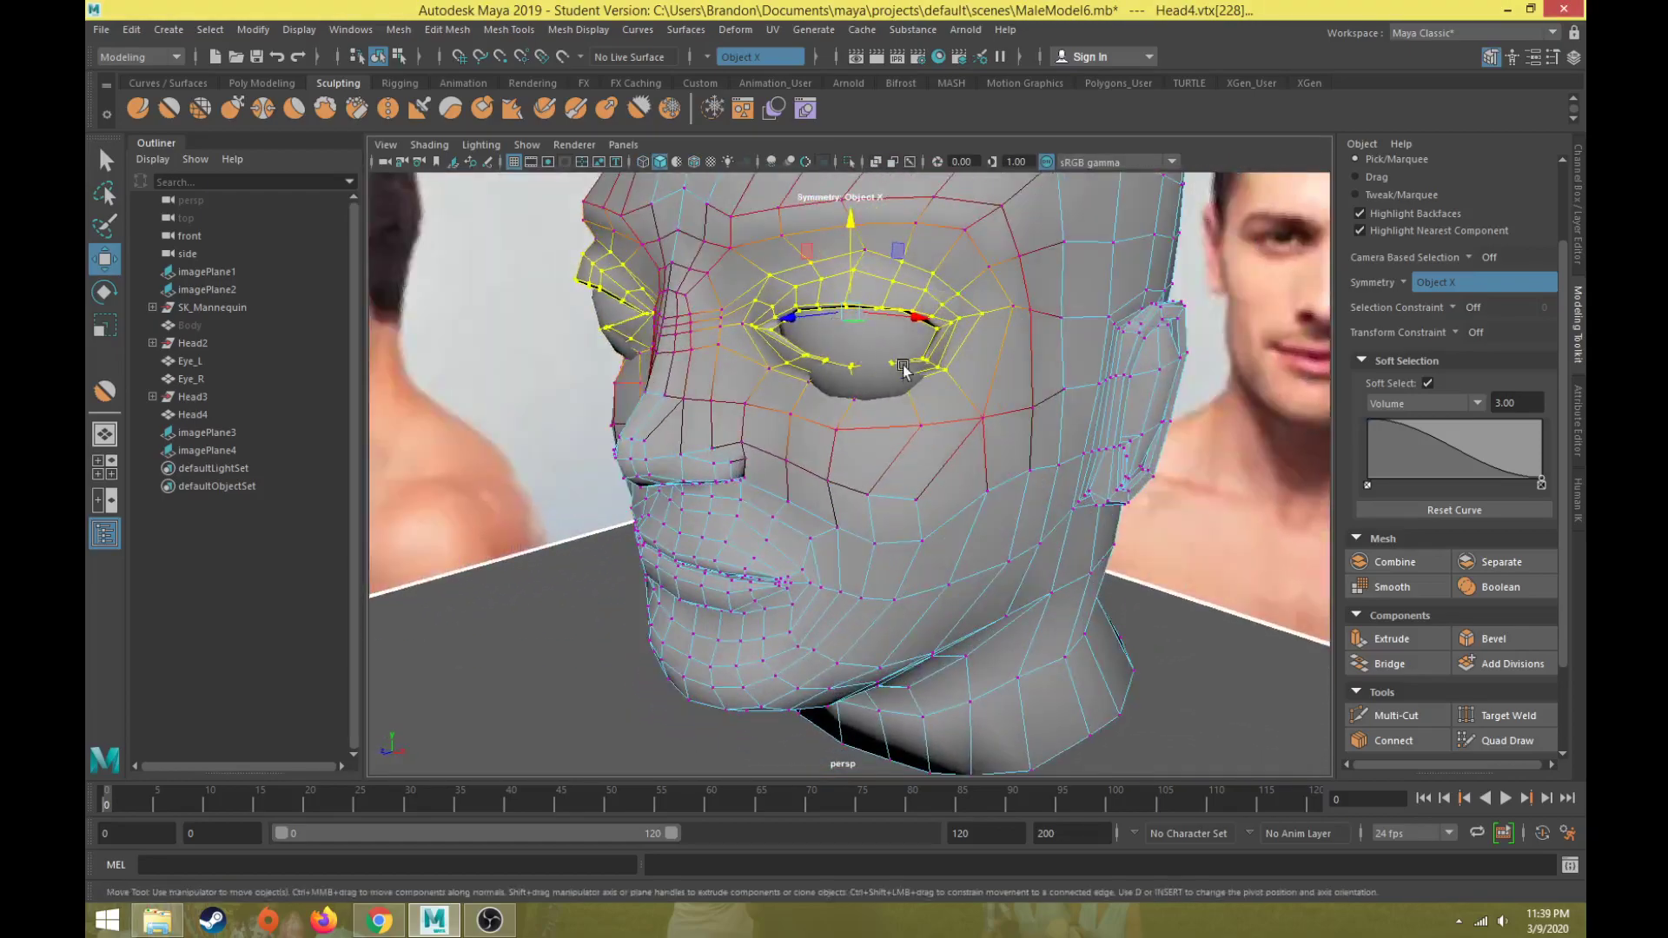
# - Select both eyeballs and move them up into the raised eye openings
pyautogui.moveTo(848, 343); pyautogui.dragTo(850, 292, button='right')
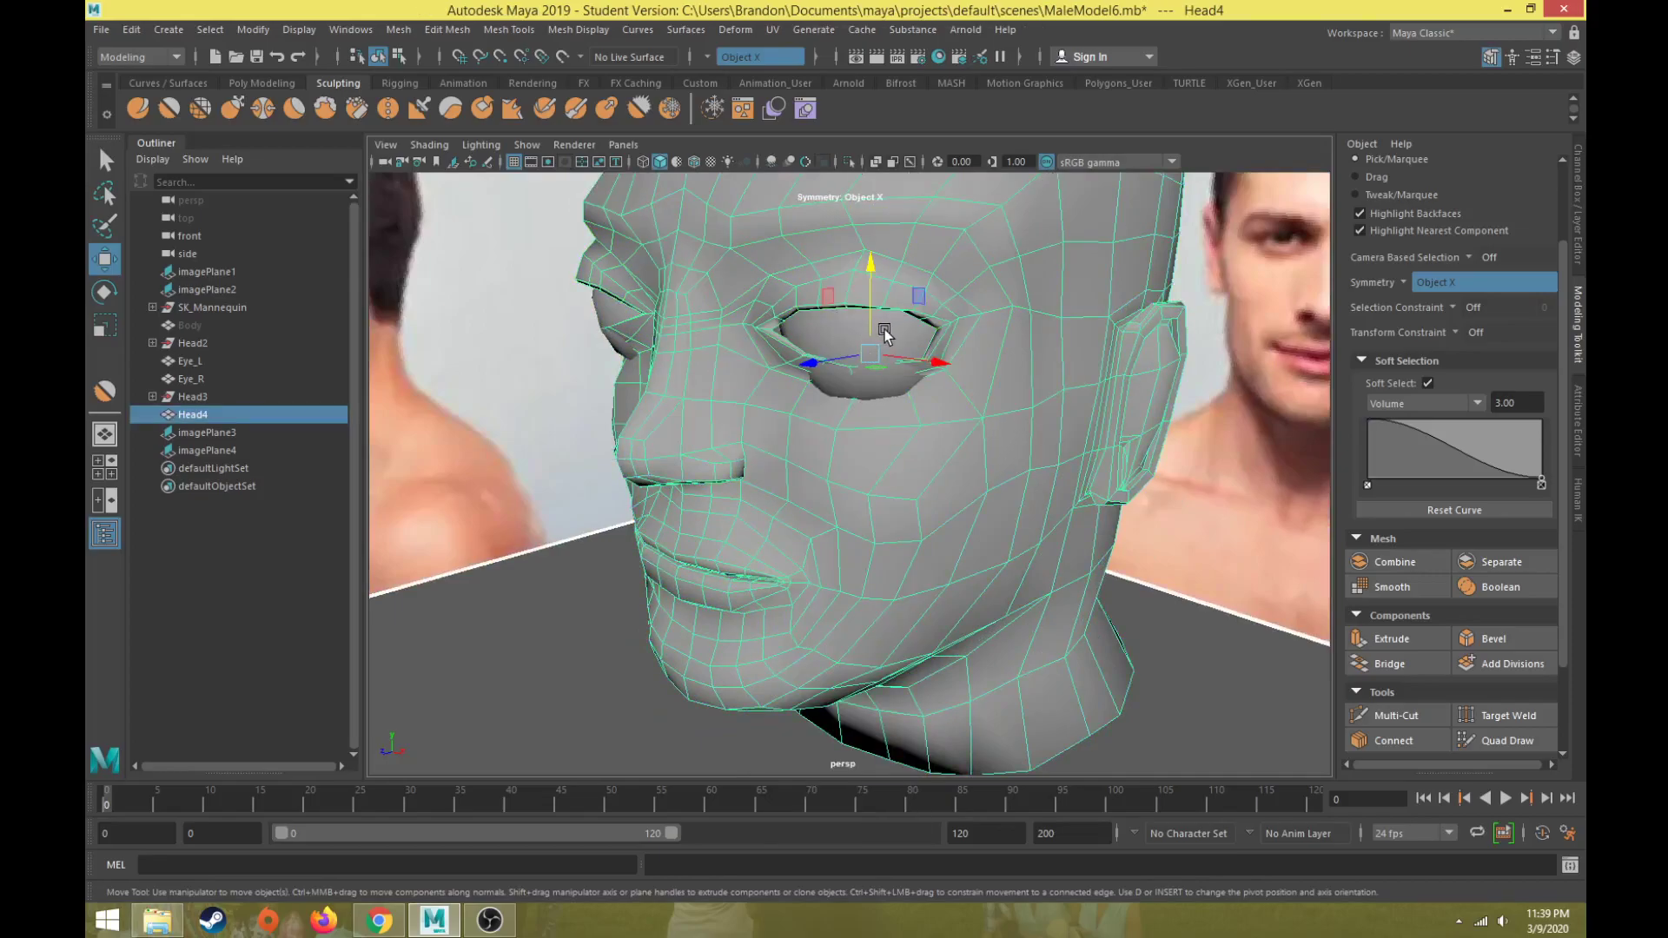
pyautogui.click(885, 335)
pyautogui.keyDown('shift'); pyautogui.click(612, 315); pyautogui.keyUp('shift')
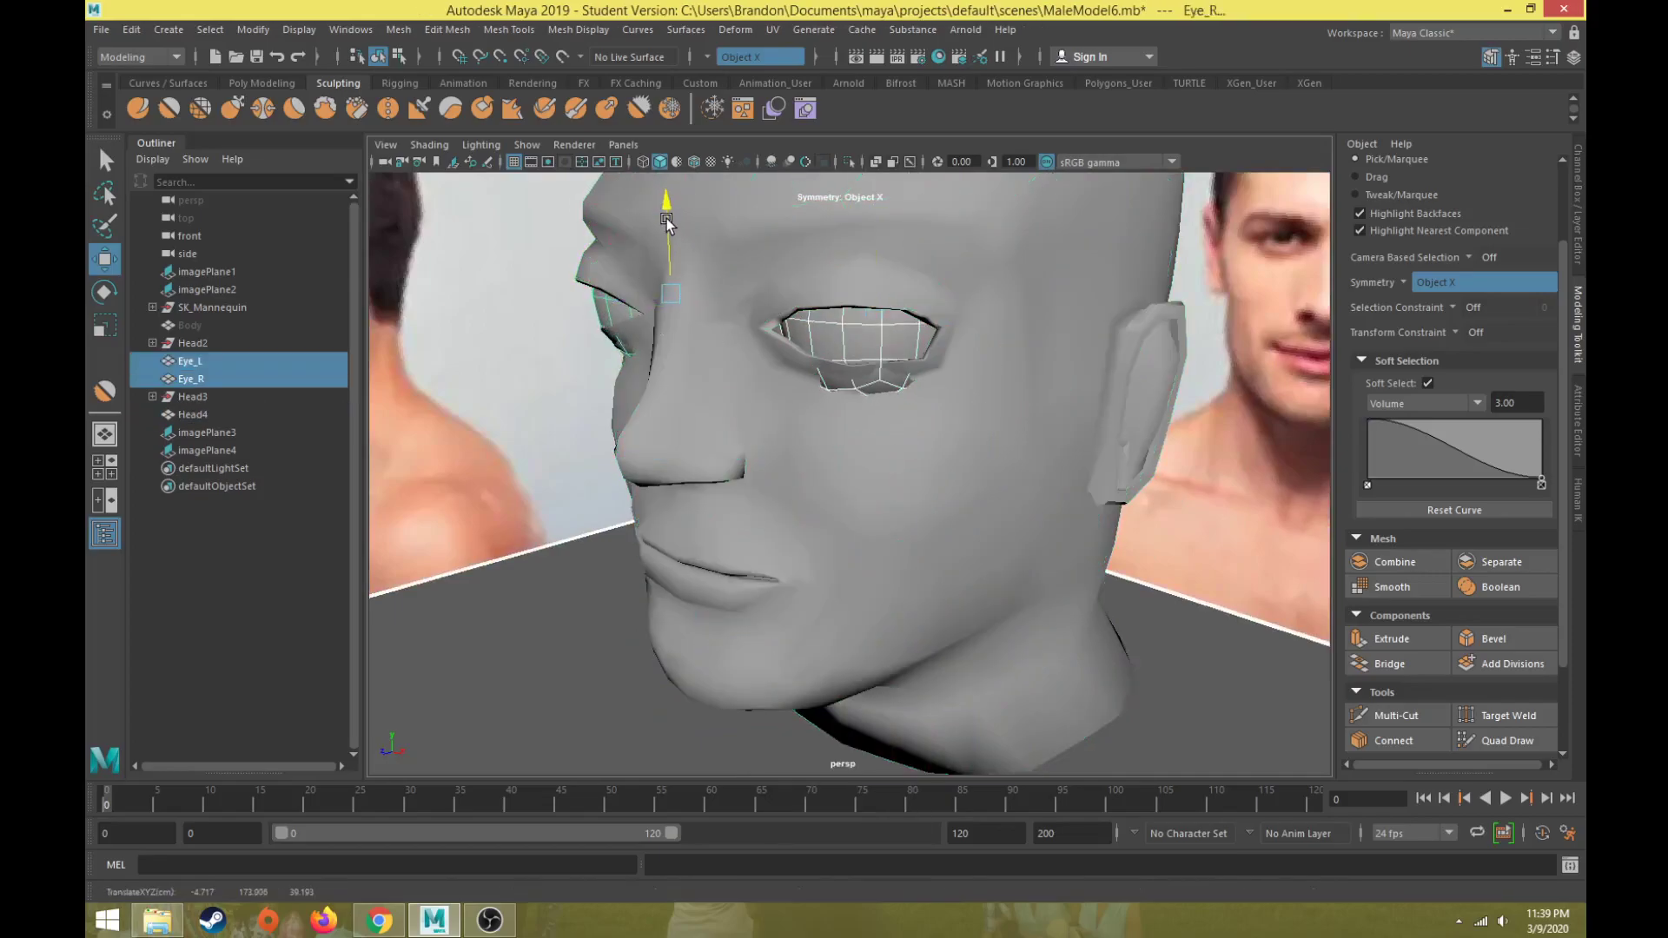
pyautogui.keyDown('alt'); pyautogui.moveTo(664, 275); pyautogui.dragTo(755, 330); pyautogui.keyUp('alt')
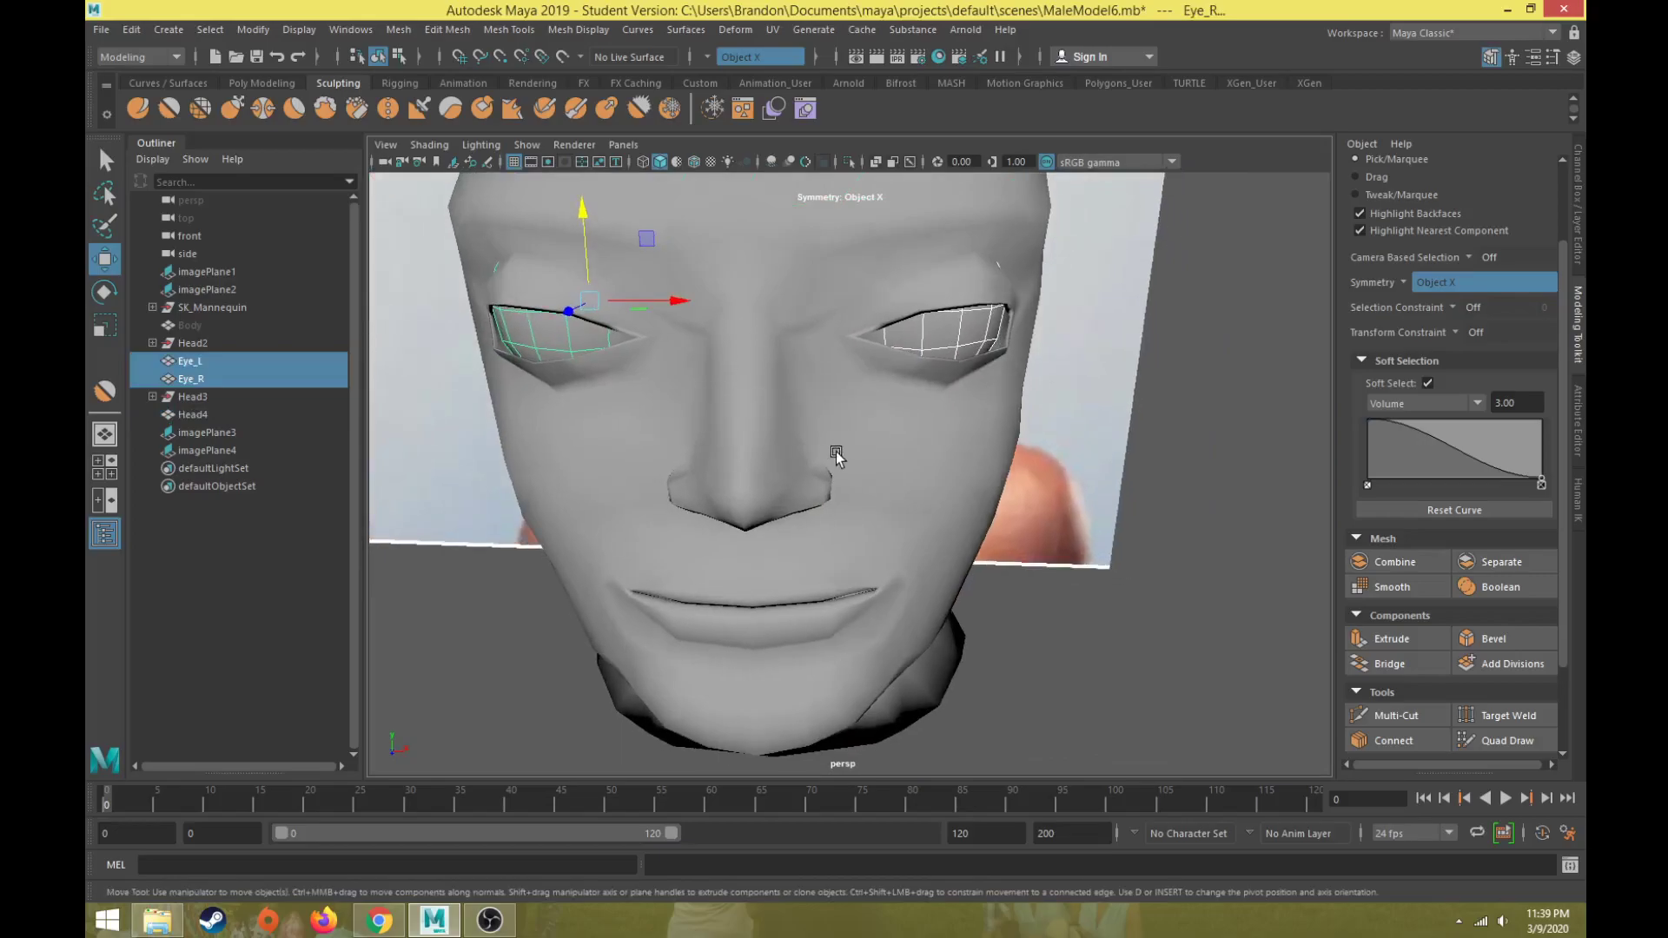
pyautogui.press('space')
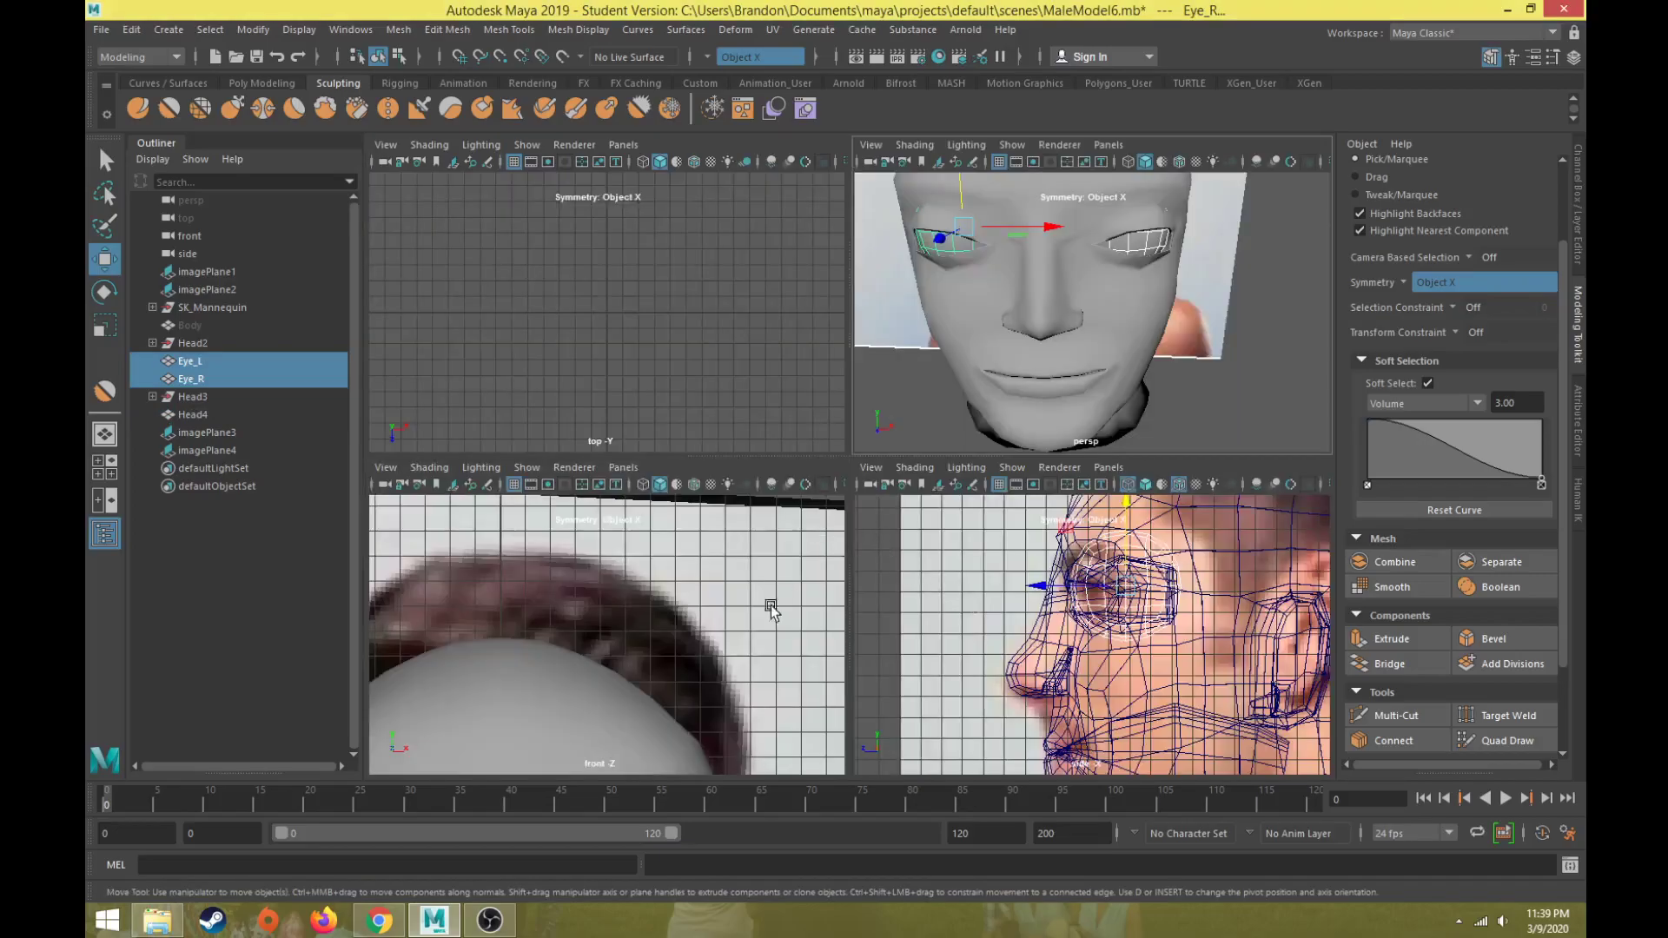
# - Select the head's upper side vertices in the front view and soft-move them up and outward toward the reference's hair outline
pyautogui.press('space')
pyautogui.scroll(-8, 756, 607)
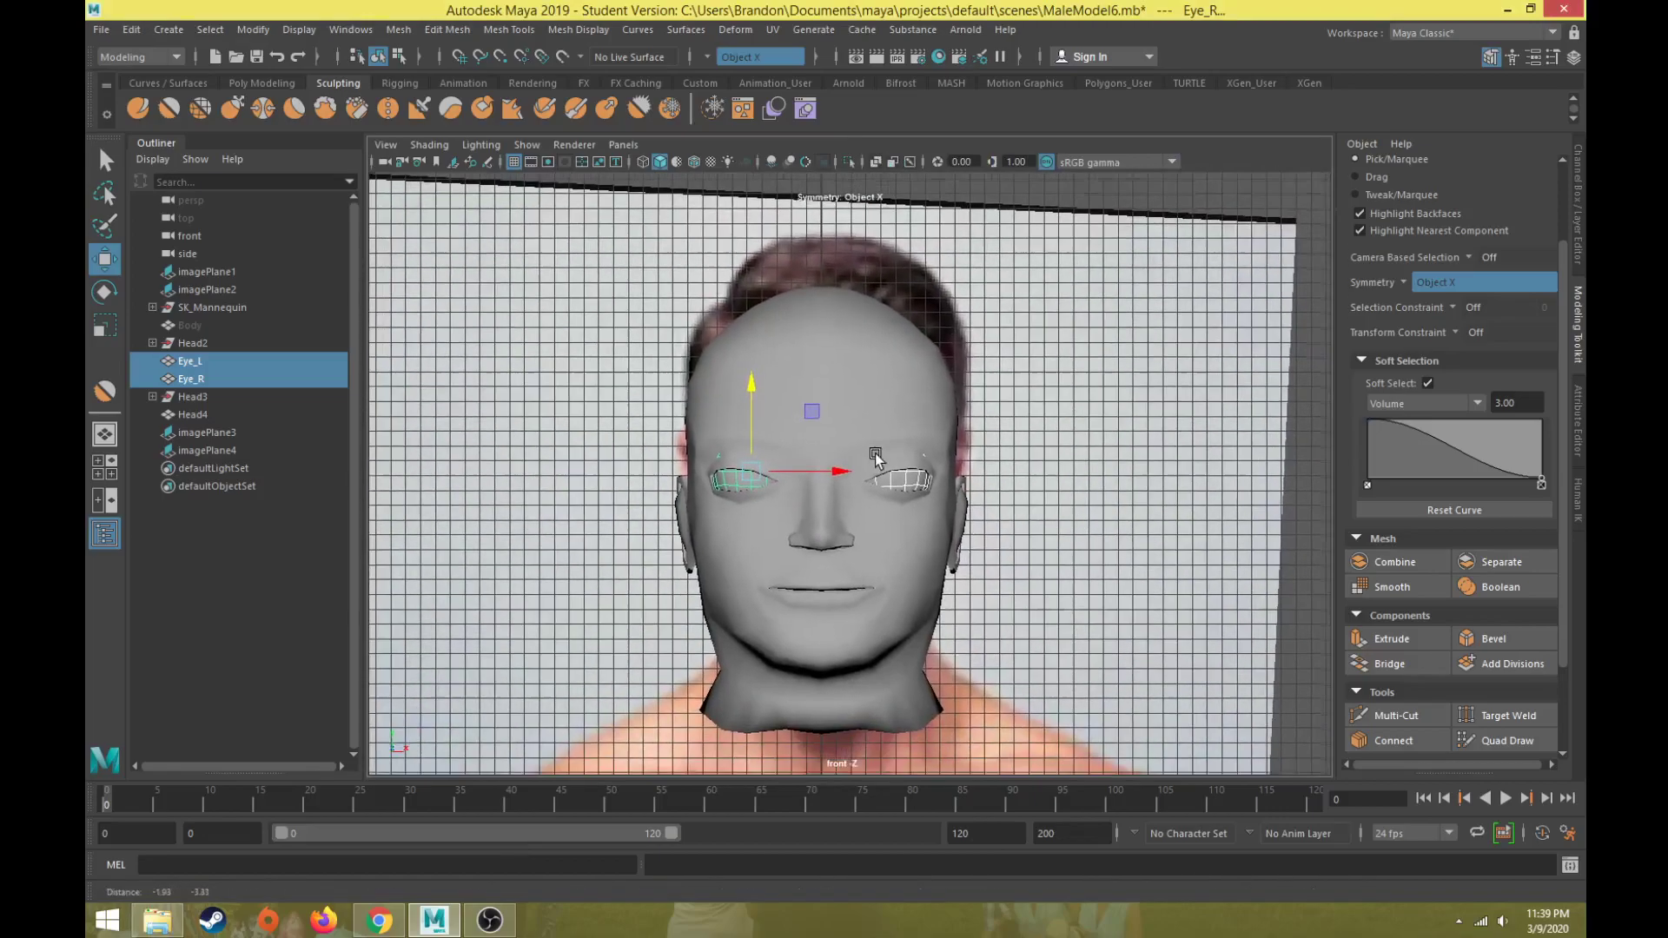
pyautogui.keyDown('alt'); pyautogui.moveTo(875, 454); pyautogui.dragTo(872, 450, button='middle'); pyautogui.keyUp('alt')
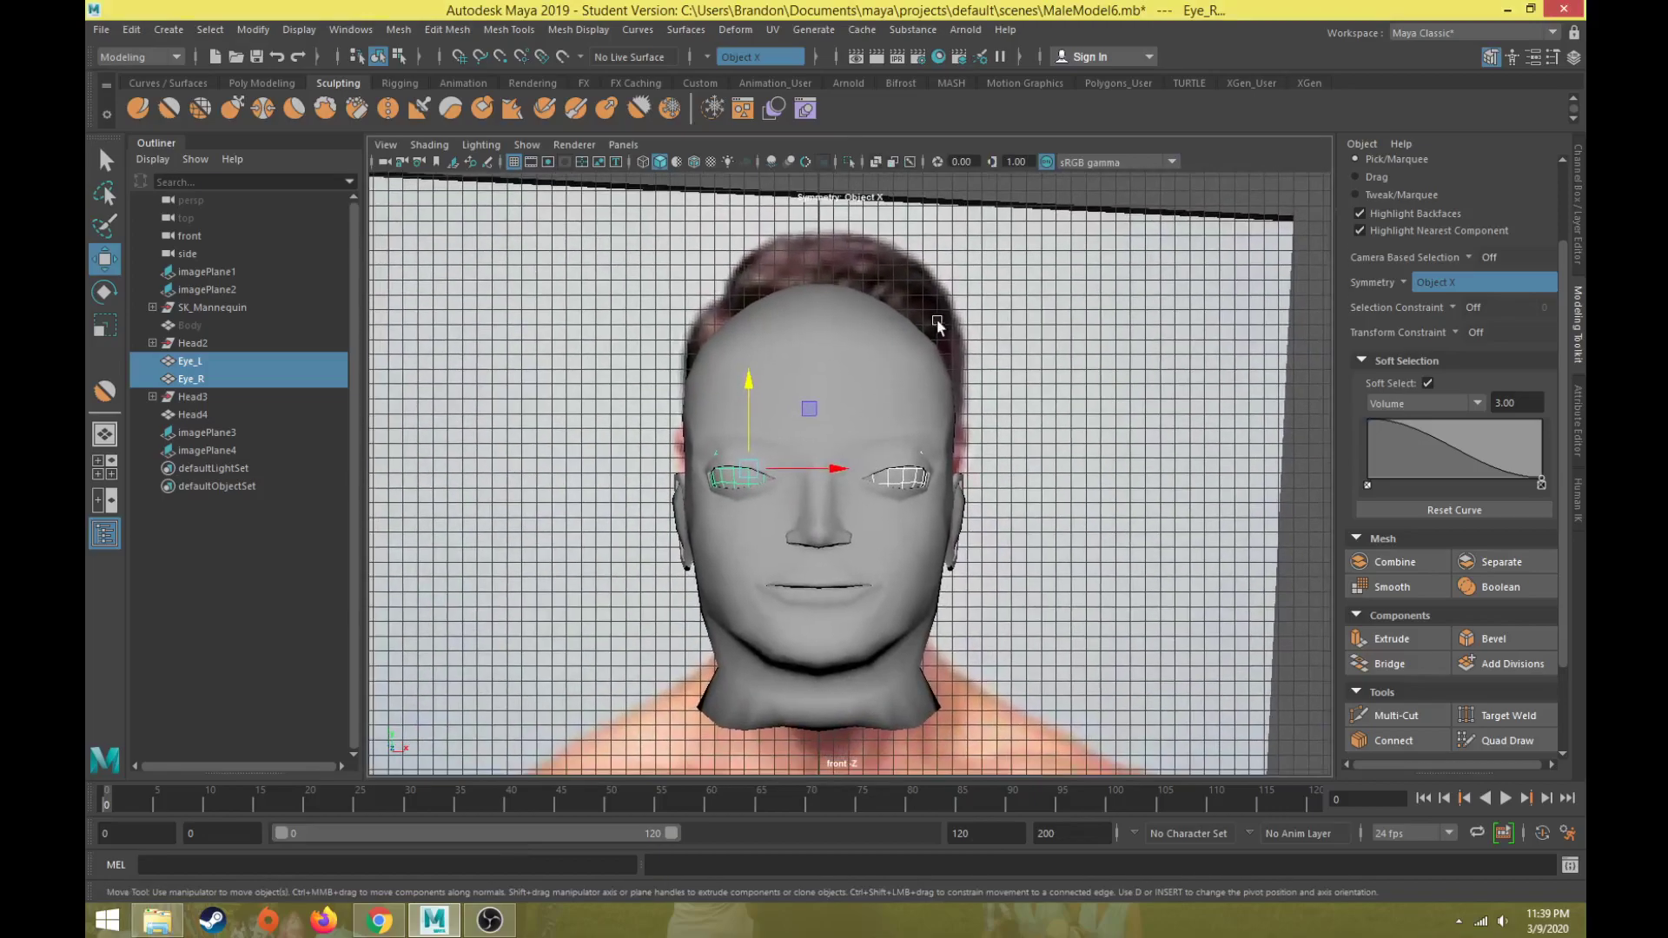
pyautogui.click(845, 334)
pyautogui.scroll(4, 847, 352)
pyautogui.moveTo(848, 296); pyautogui.dragTo(765, 285, button='right')
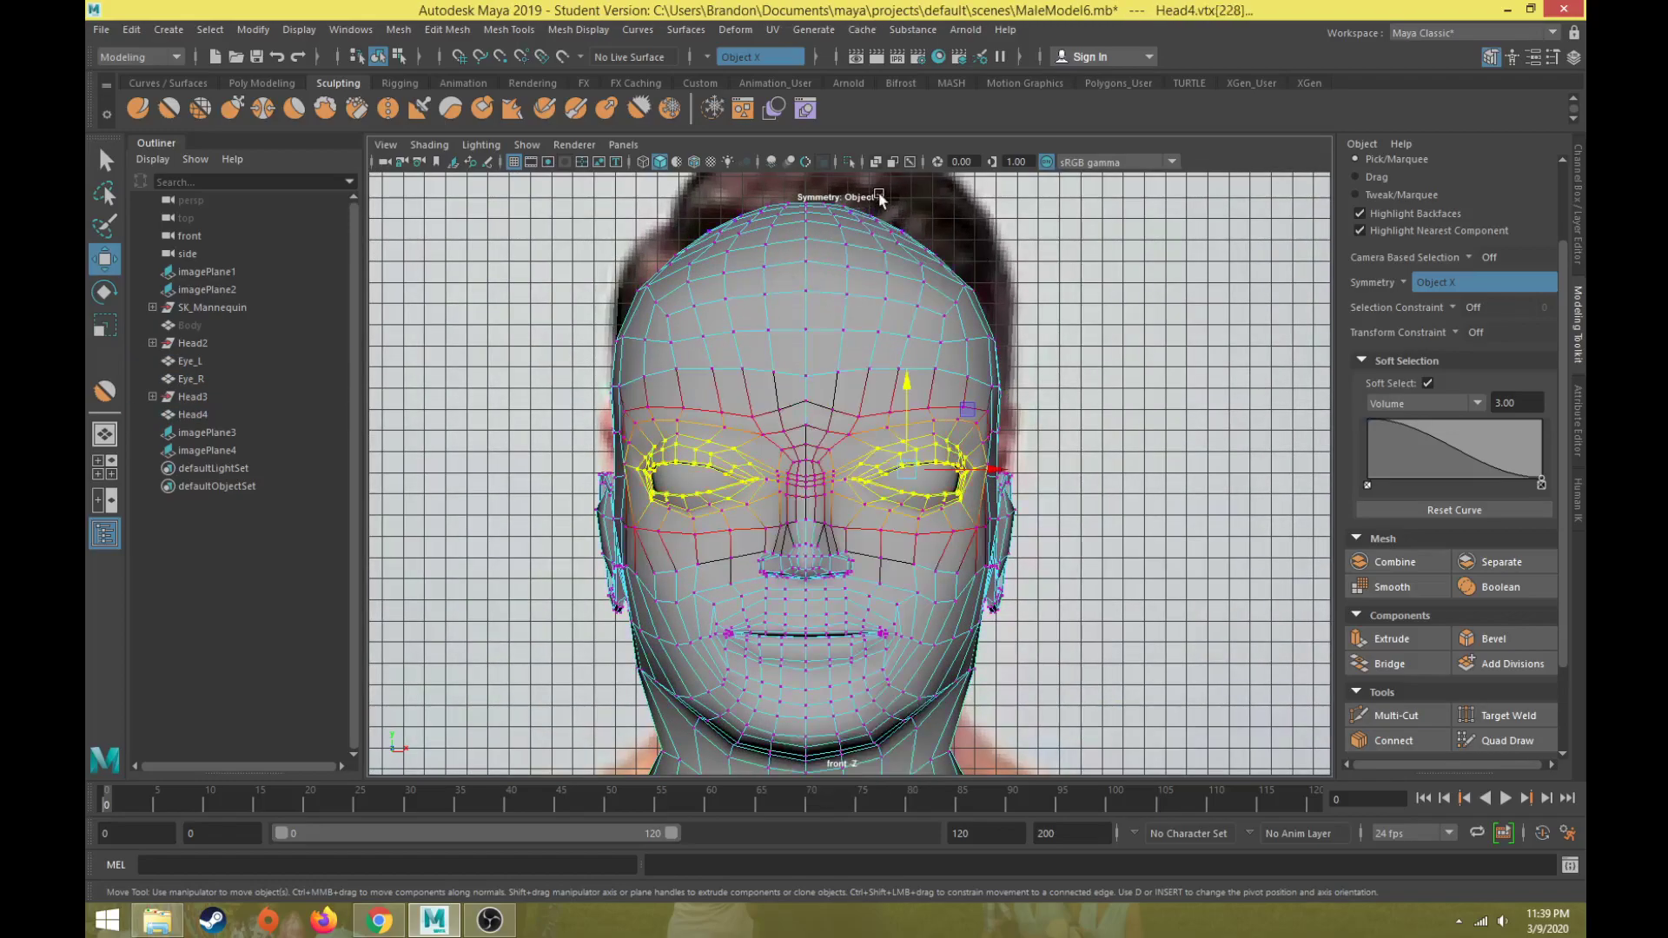
pyautogui.moveTo(945, 249); pyautogui.dragTo(961, 270)
pyautogui.moveTo(975, 199); pyautogui.dragTo(985, 189)
pyautogui.keyDown('alt'); pyautogui.moveTo(953, 265); pyautogui.dragTo(950, 363, button='middle'); pyautogui.keyUp('alt')
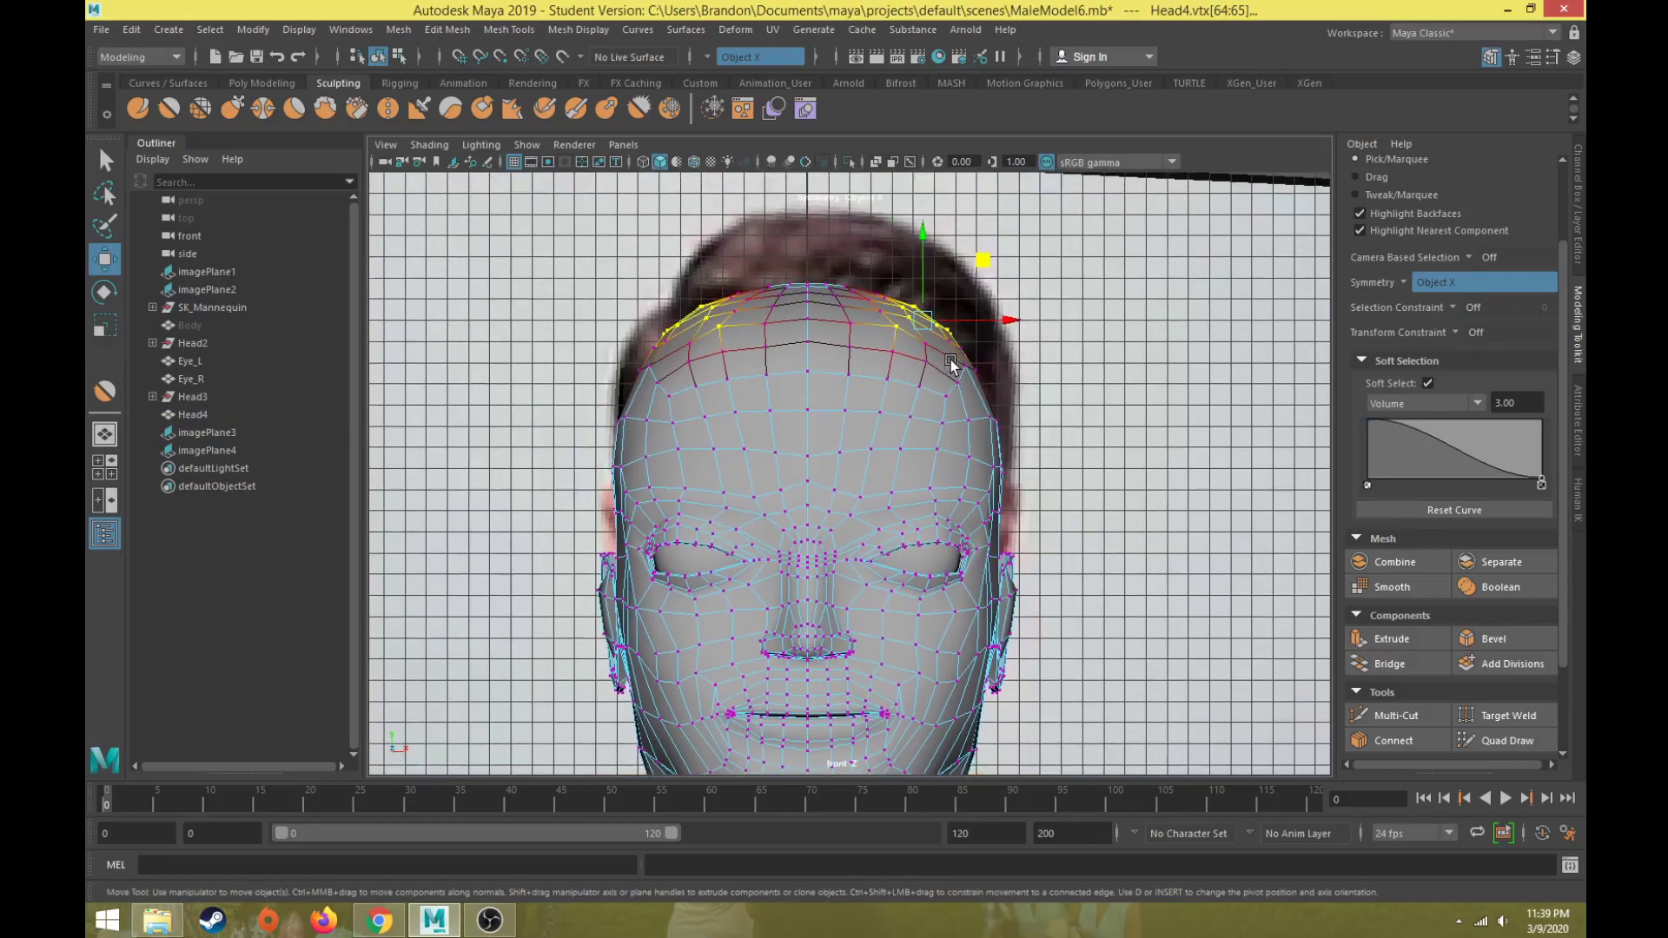
# - Raise the crown vertices slightly and adjust the vertices at the skull's upper corners to round out the top of the head
pyautogui.click(787, 241)
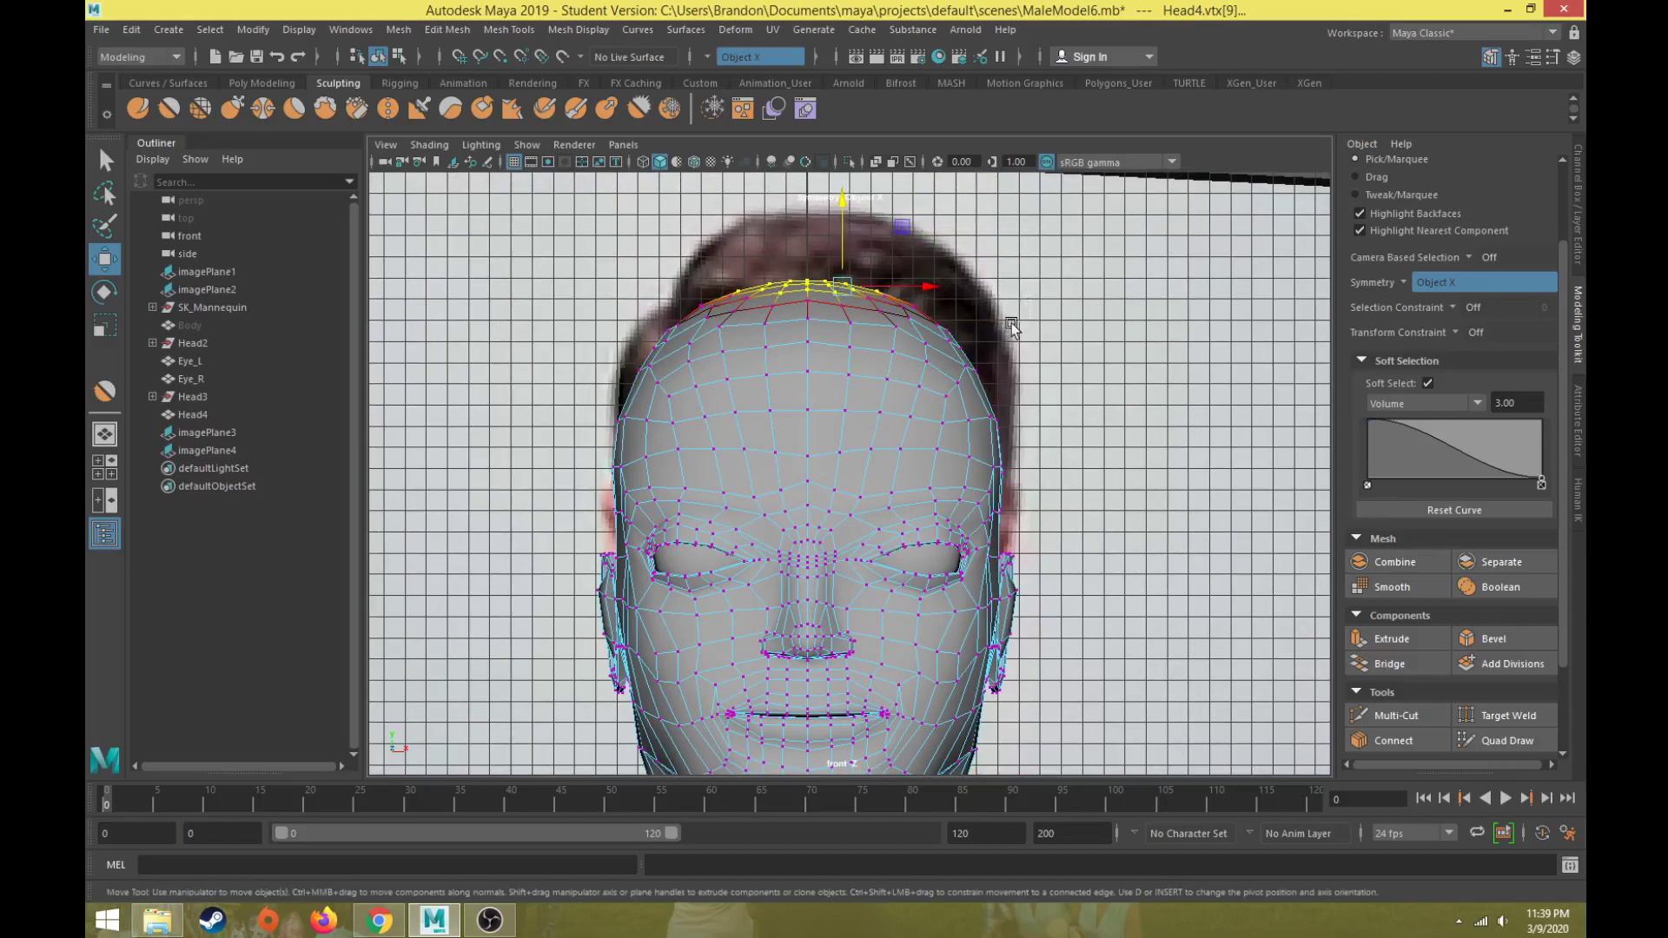
pyautogui.click(905, 319)
pyautogui.click(1003, 279)
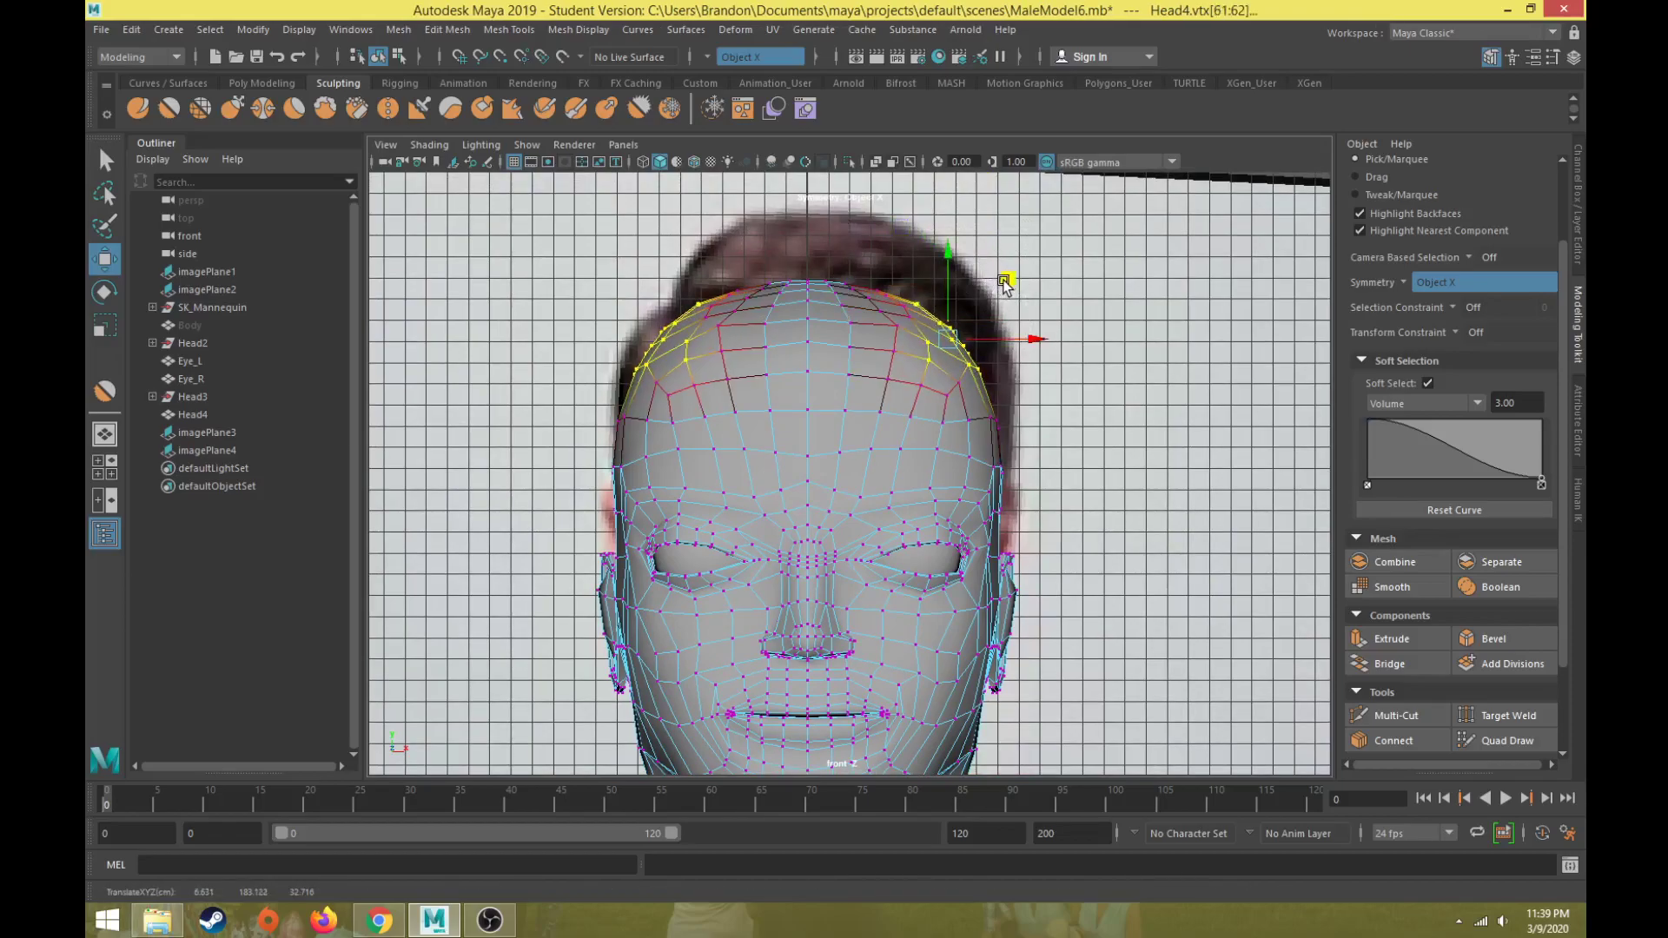
# - Pull the vertices below the jaw corners inward and widen the lower neck sides outward to follow the front reference
pyautogui.keyDown('alt'); pyautogui.moveTo(1077, 502); pyautogui.dragTo(1083, 376, button='middle'); pyautogui.keyUp('alt')
pyautogui.keyDown('alt'); pyautogui.moveTo(1012, 702); pyautogui.dragTo(1013, 524, button='middle'); pyautogui.keyUp('alt')
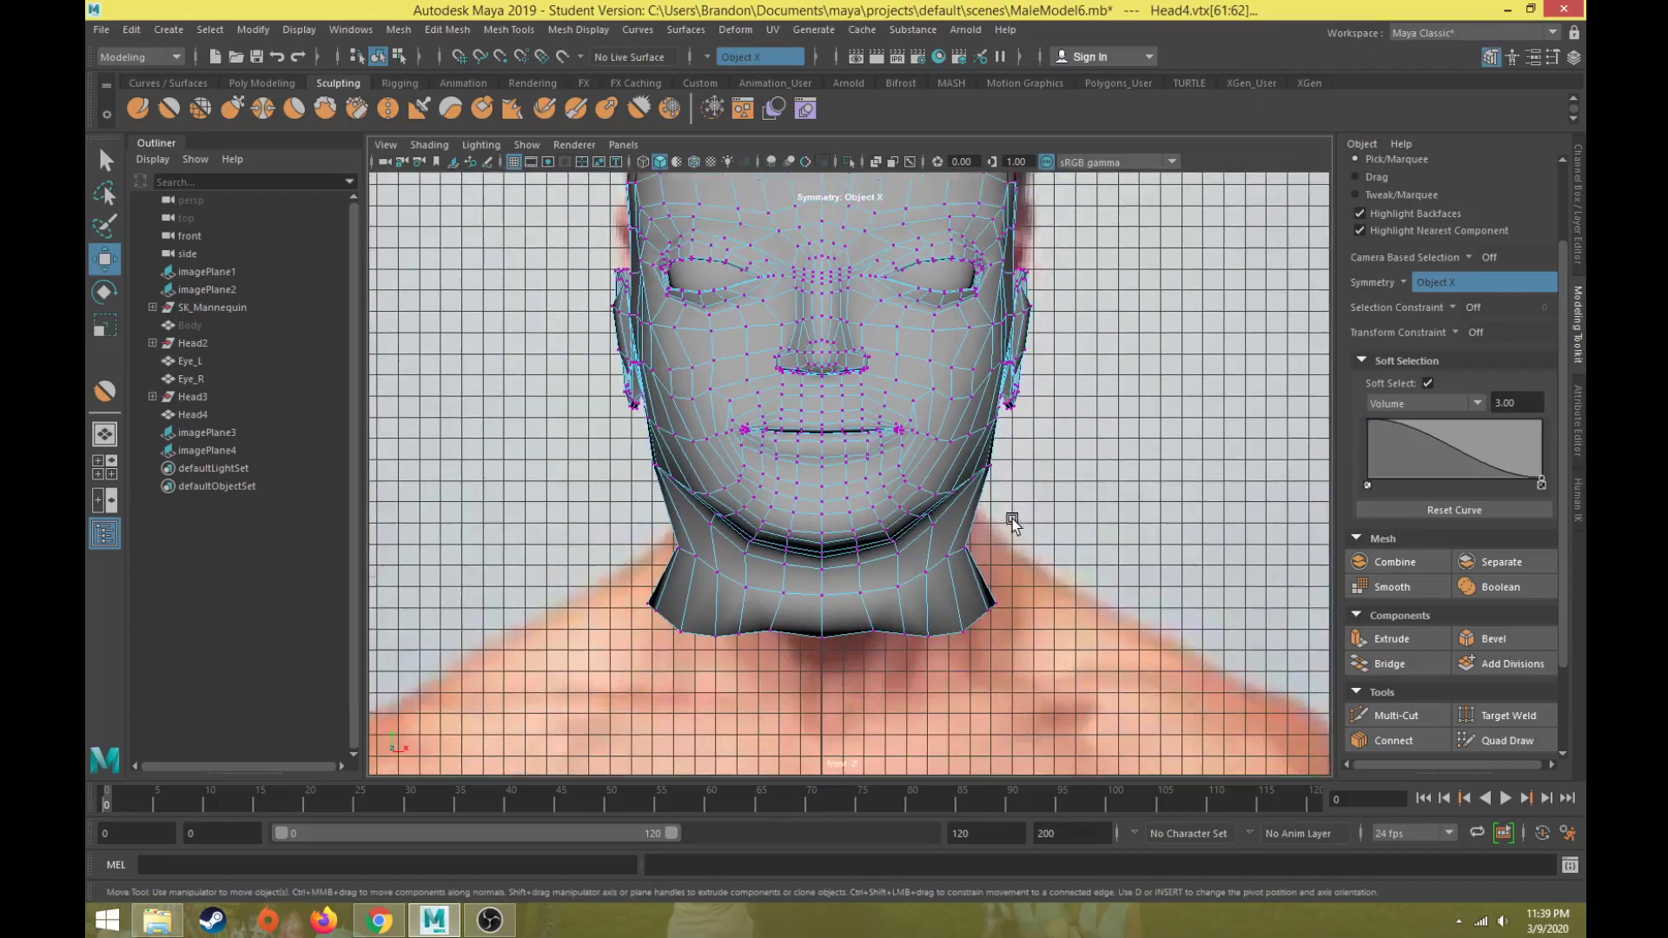
pyautogui.scroll(2, 1015, 460)
pyautogui.moveTo(1012, 496); pyautogui.dragTo(1014, 493)
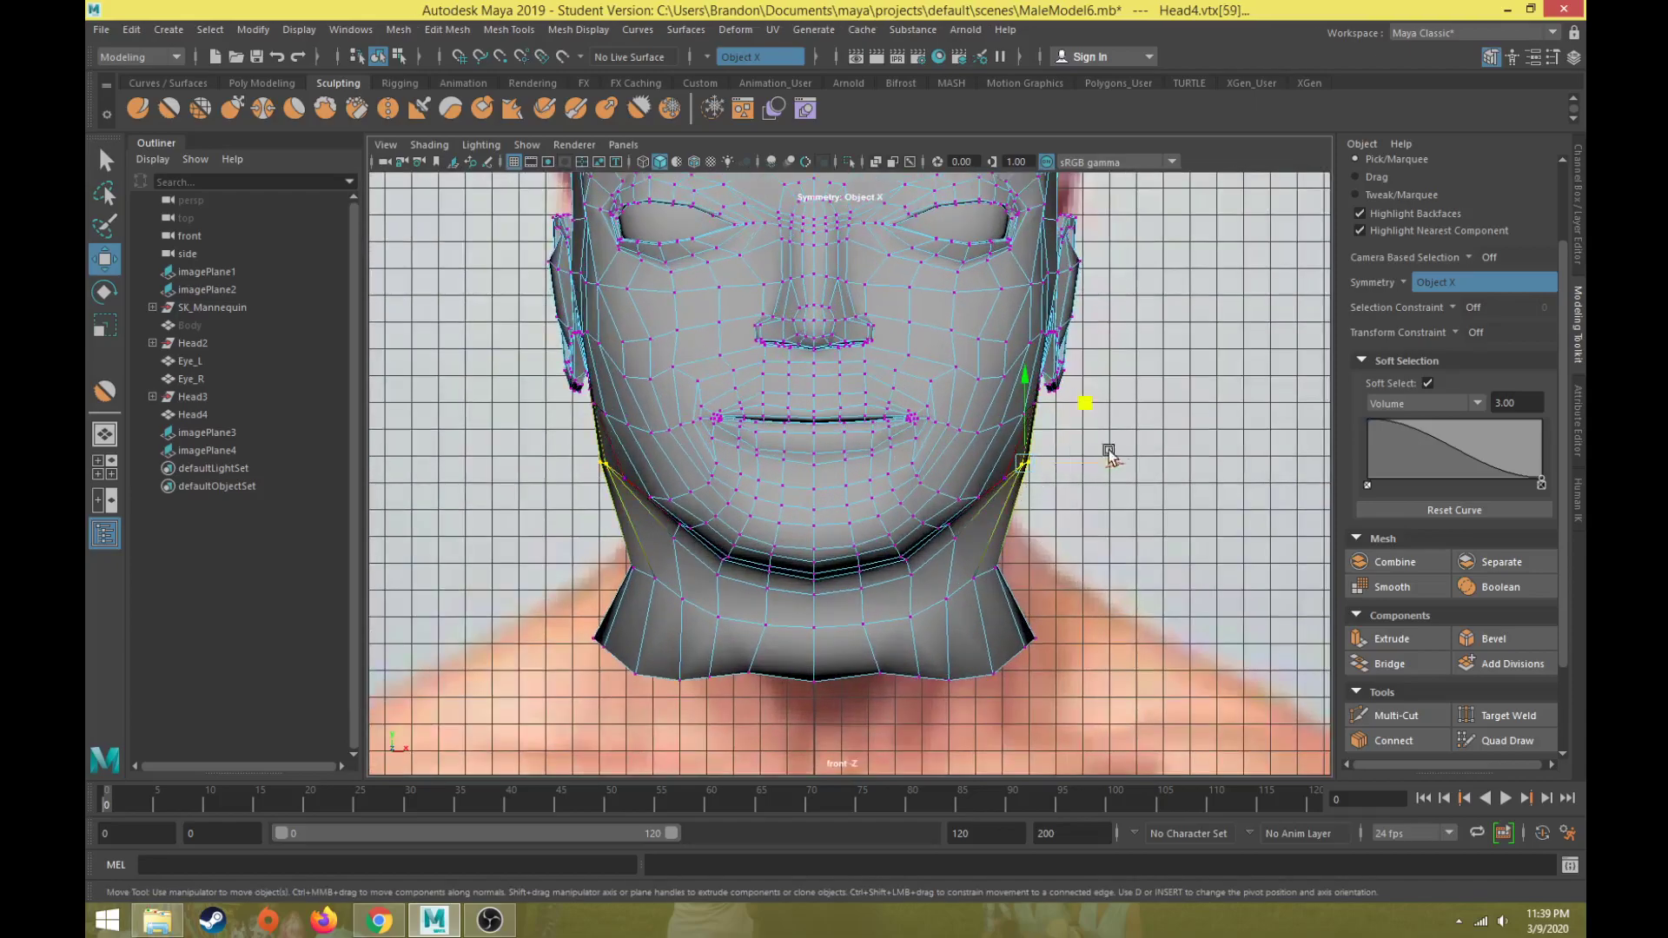
pyautogui.moveTo(1112, 463); pyautogui.dragTo(1084, 466)
pyautogui.moveTo(1106, 554); pyautogui.dragTo(1020, 663)
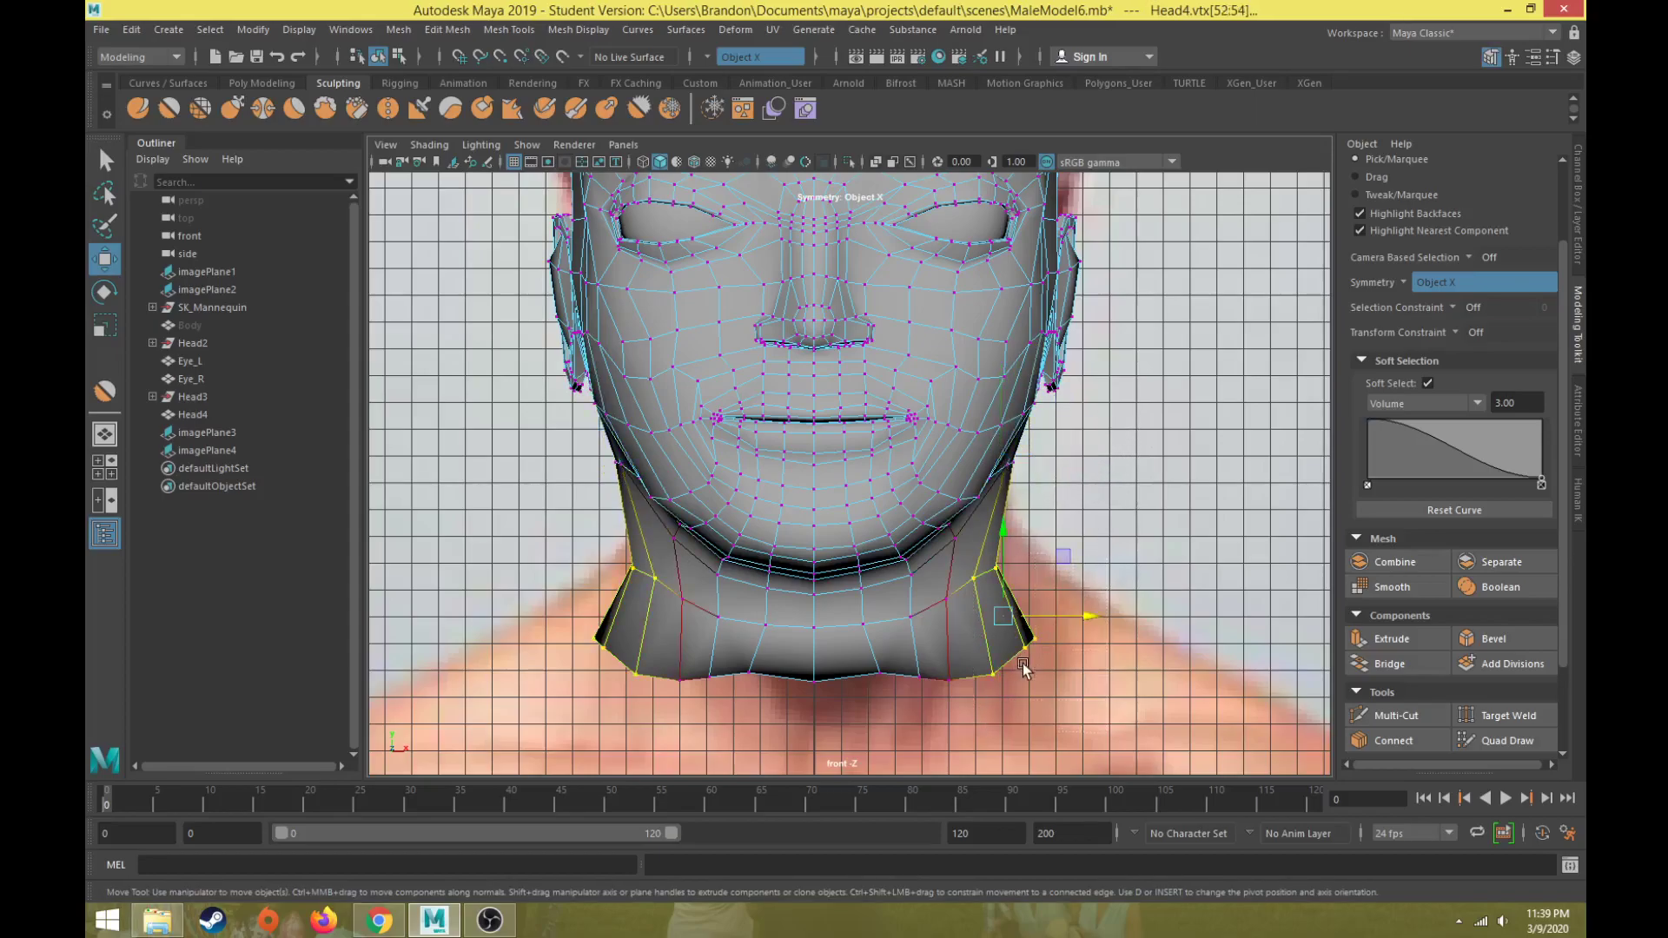
pyautogui.moveTo(1072, 615); pyautogui.dragTo(1122, 637)
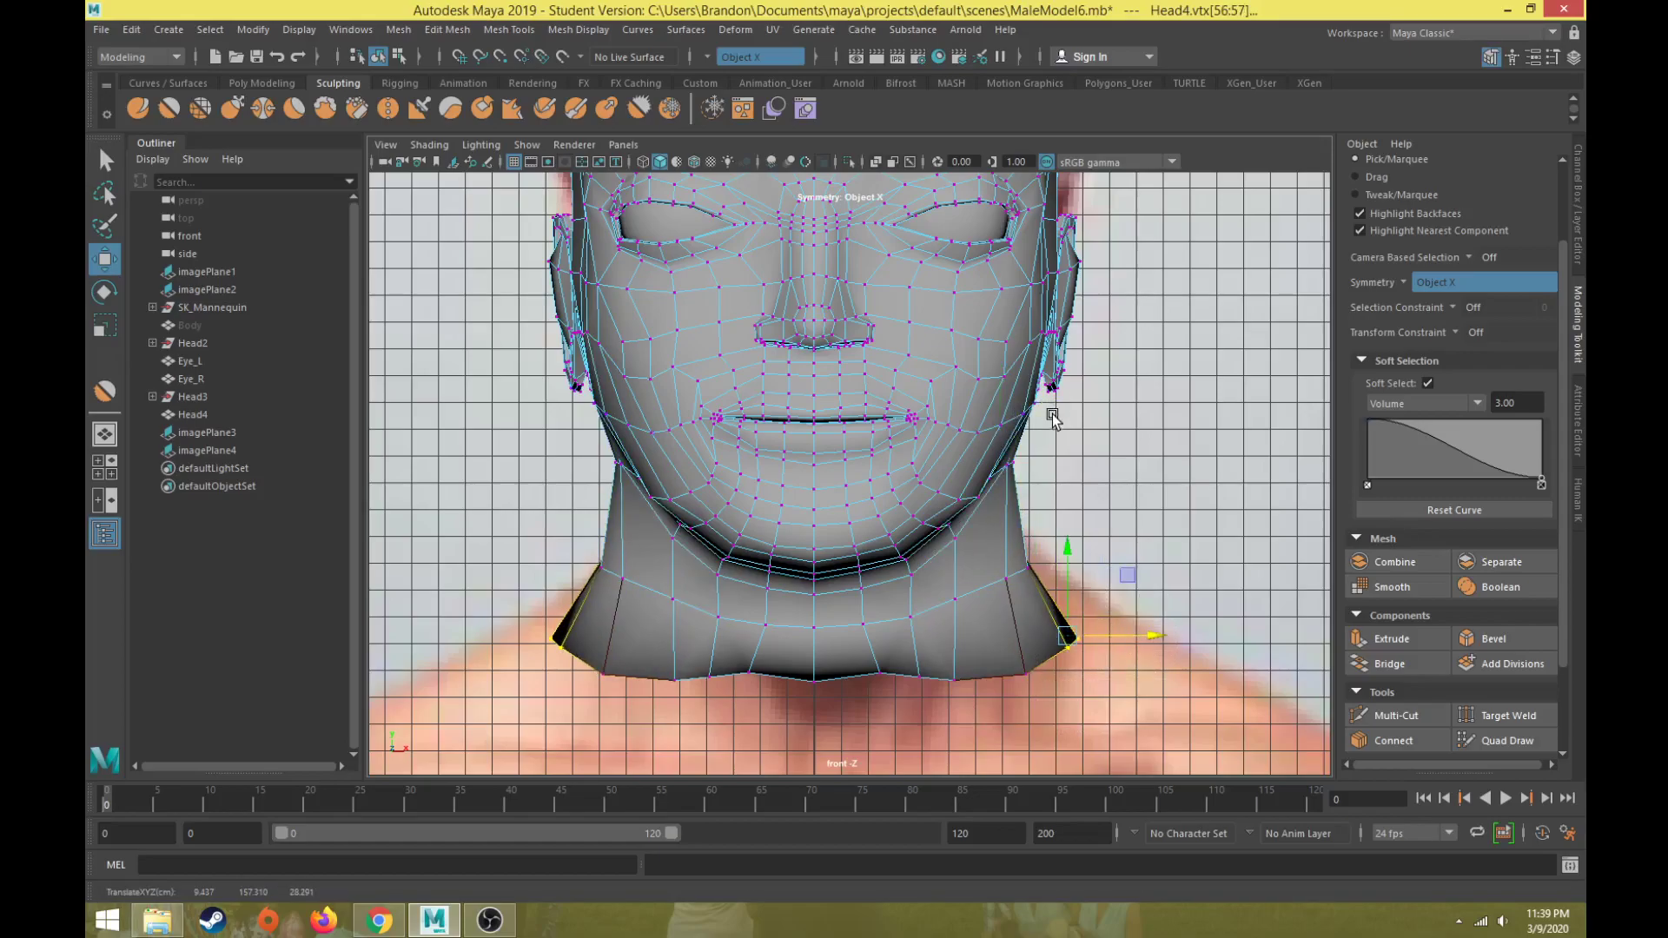
# - Select the vertices along both sides of the jaw below the ears and soft-move them sideways to adjust the jaw width
pyautogui.click(1052, 440)
pyautogui.click(1013, 424)
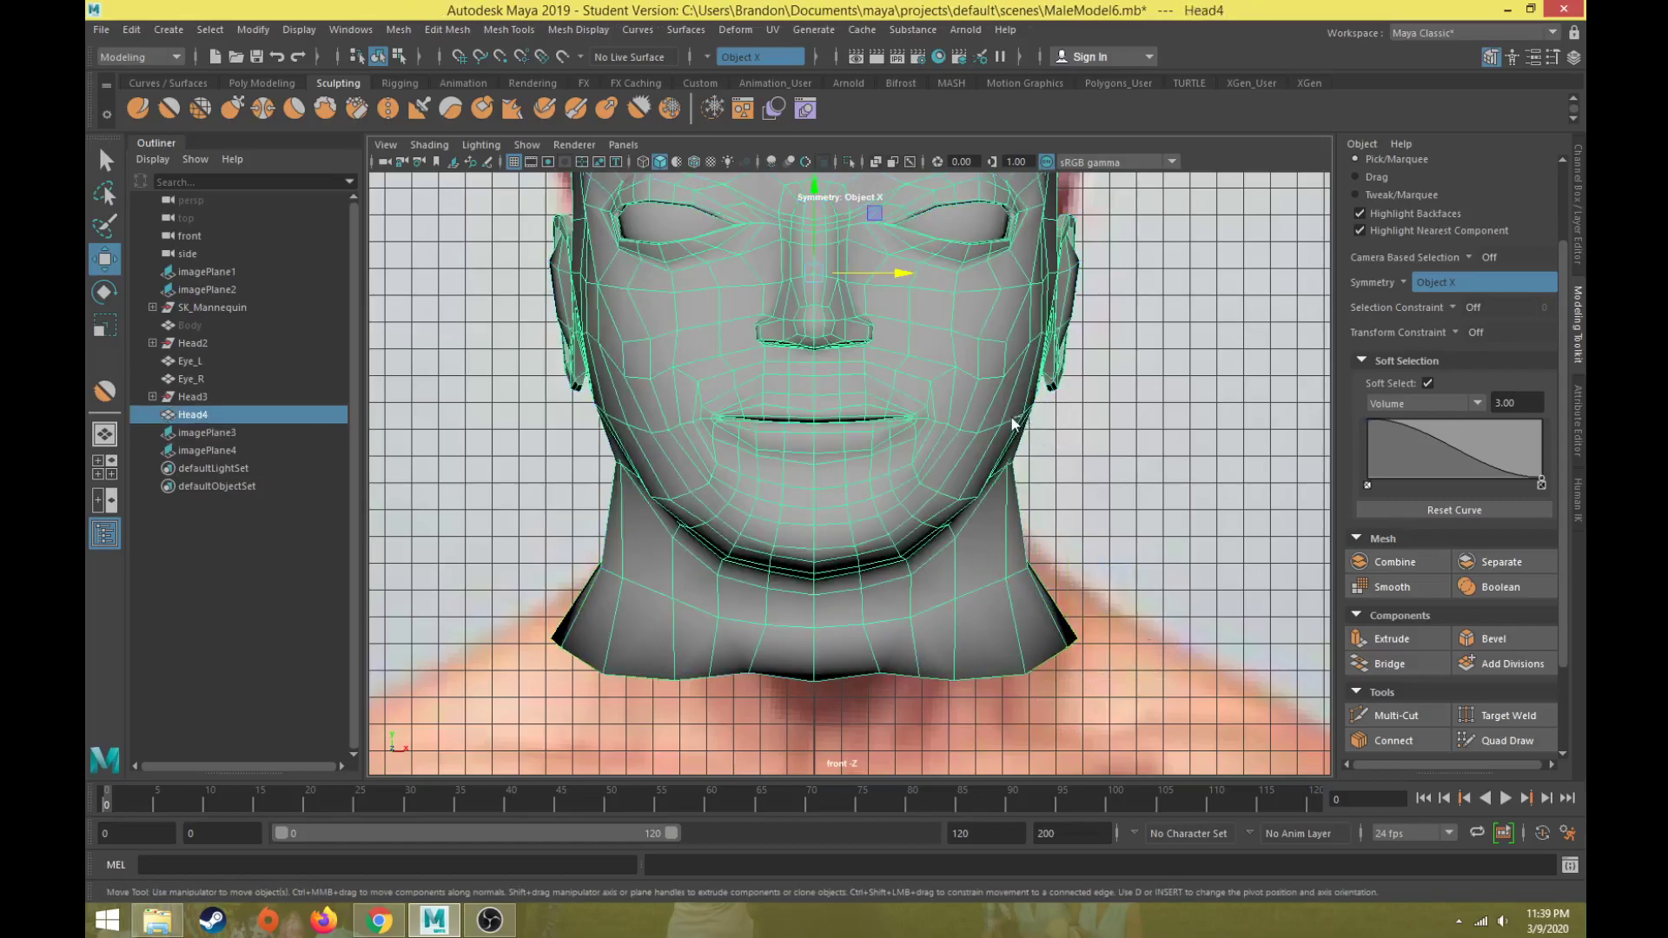
pyautogui.moveTo(919, 356); pyautogui.dragTo(1038, 457, button='right')
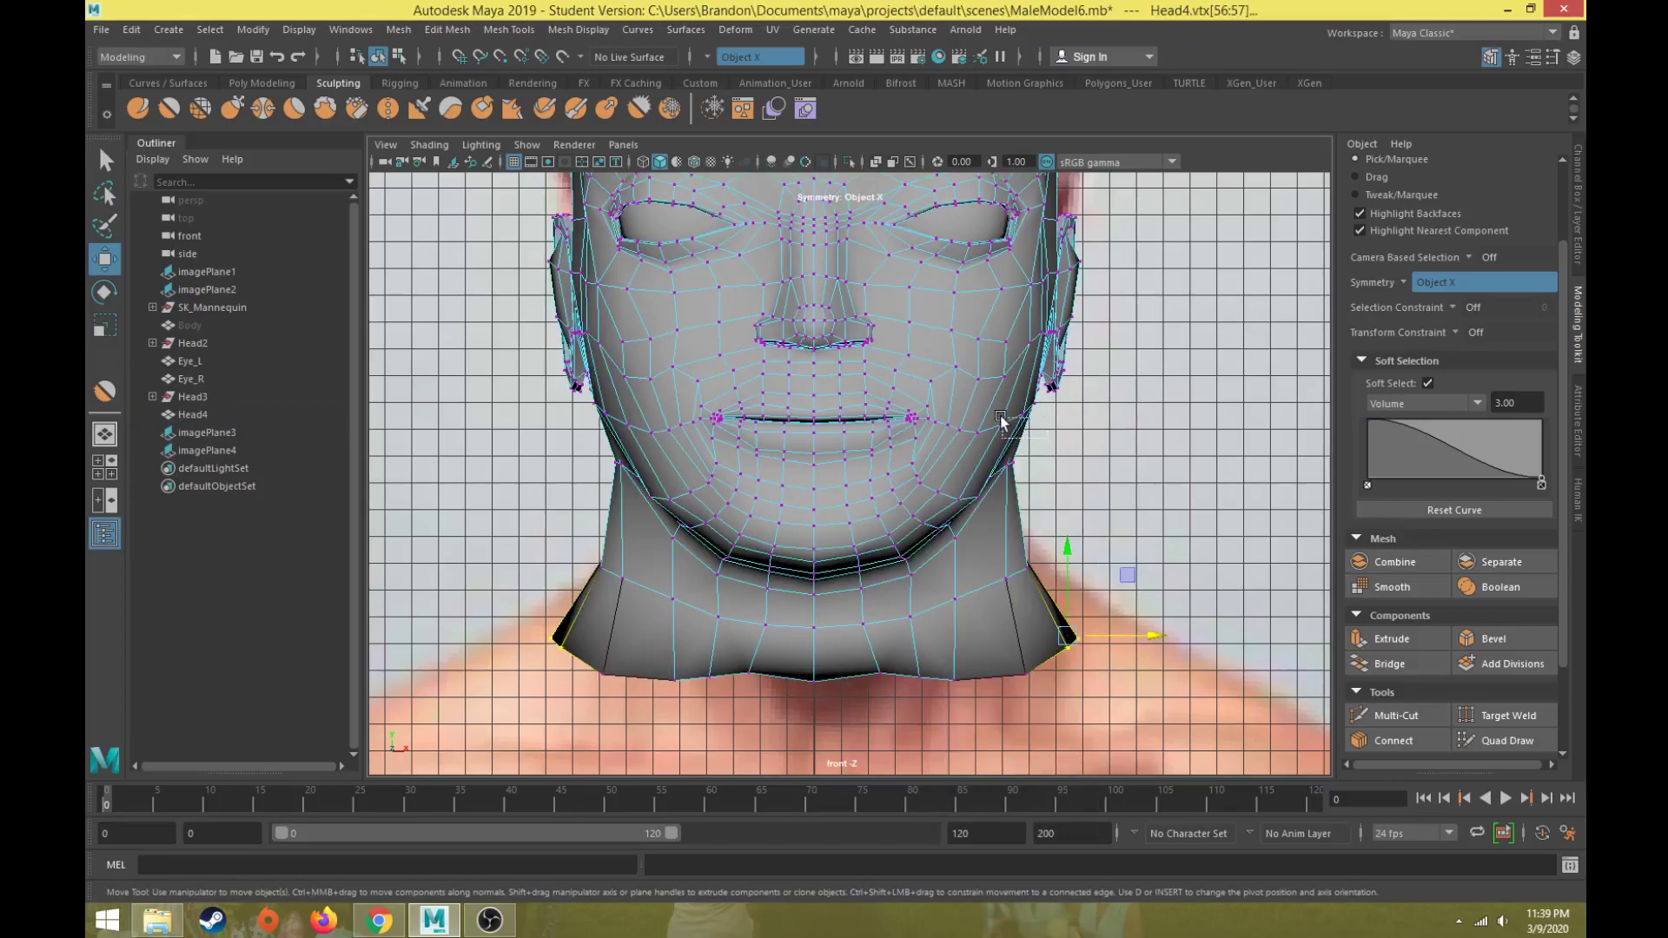
pyautogui.moveTo(1046, 439); pyautogui.dragTo(996, 404)
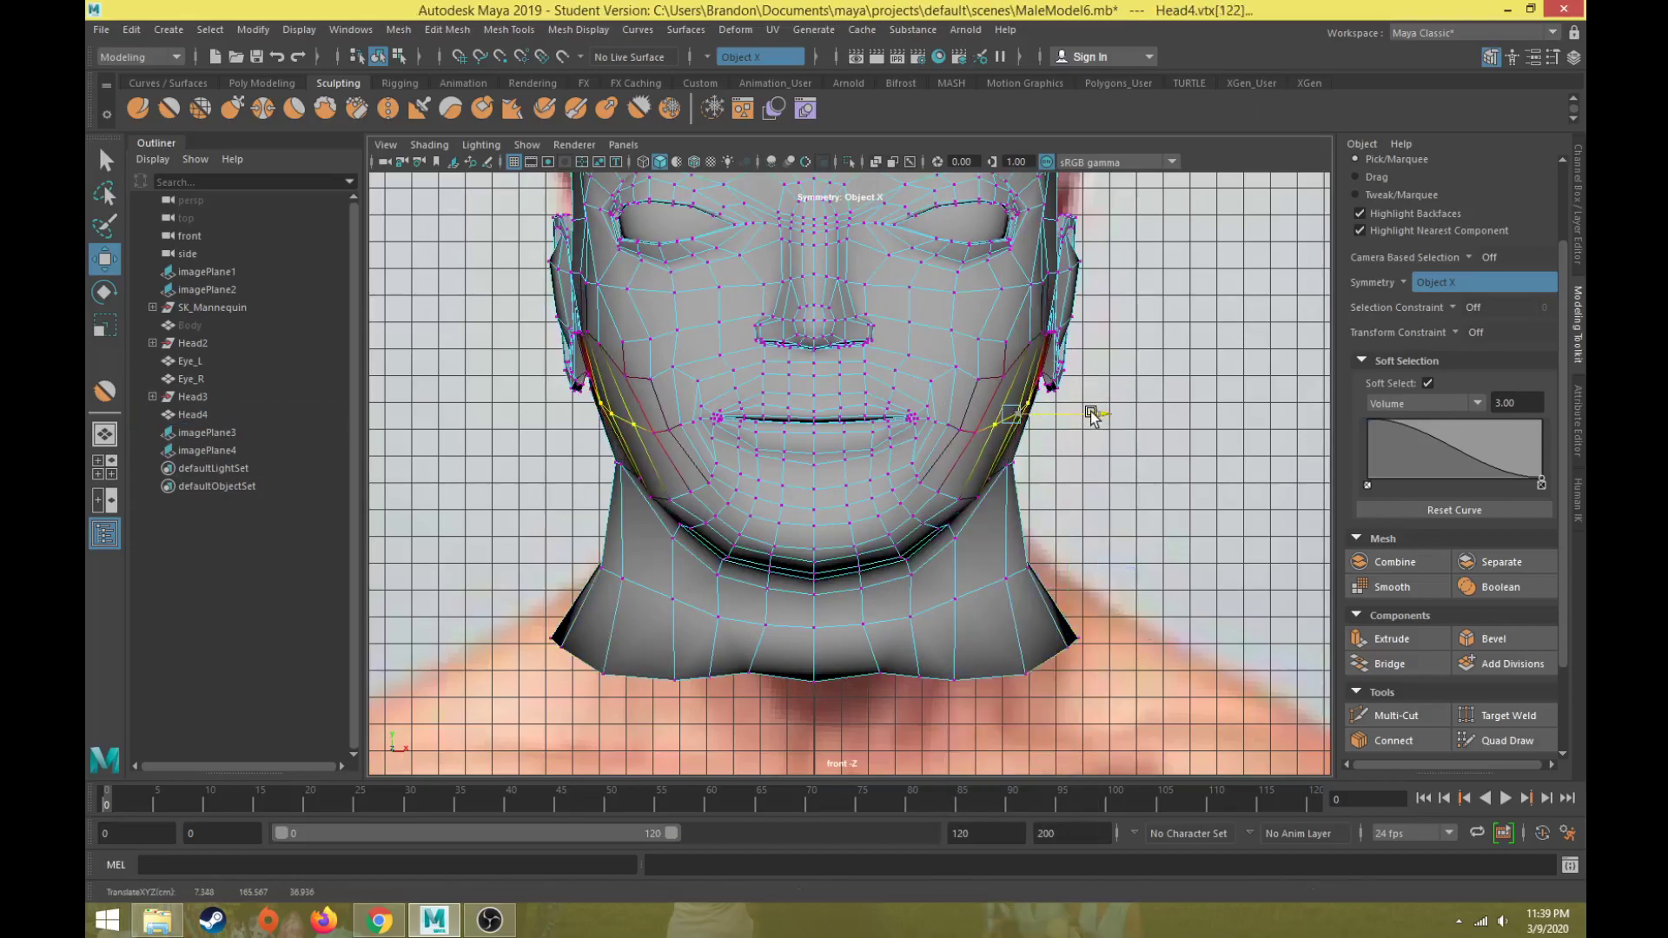
# - Examine the reshaped jaw and neck from several angles in the perspective view
pyautogui.press('space')
pyautogui.press('space')
pyautogui.keyDown('alt'); pyautogui.moveTo(1063, 415); pyautogui.dragTo(975, 371); pyautogui.keyUp('alt')
pyautogui.scroll(-5, 878, 442)
pyautogui.keyDown('alt'); pyautogui.moveTo(878, 441); pyautogui.dragTo(959, 403); pyautogui.keyUp('alt')
pyautogui.scroll(7, 795, 378)
pyautogui.keyDown('alt'); pyautogui.moveTo(795, 378); pyautogui.dragTo(867, 380); pyautogui.keyUp('alt')
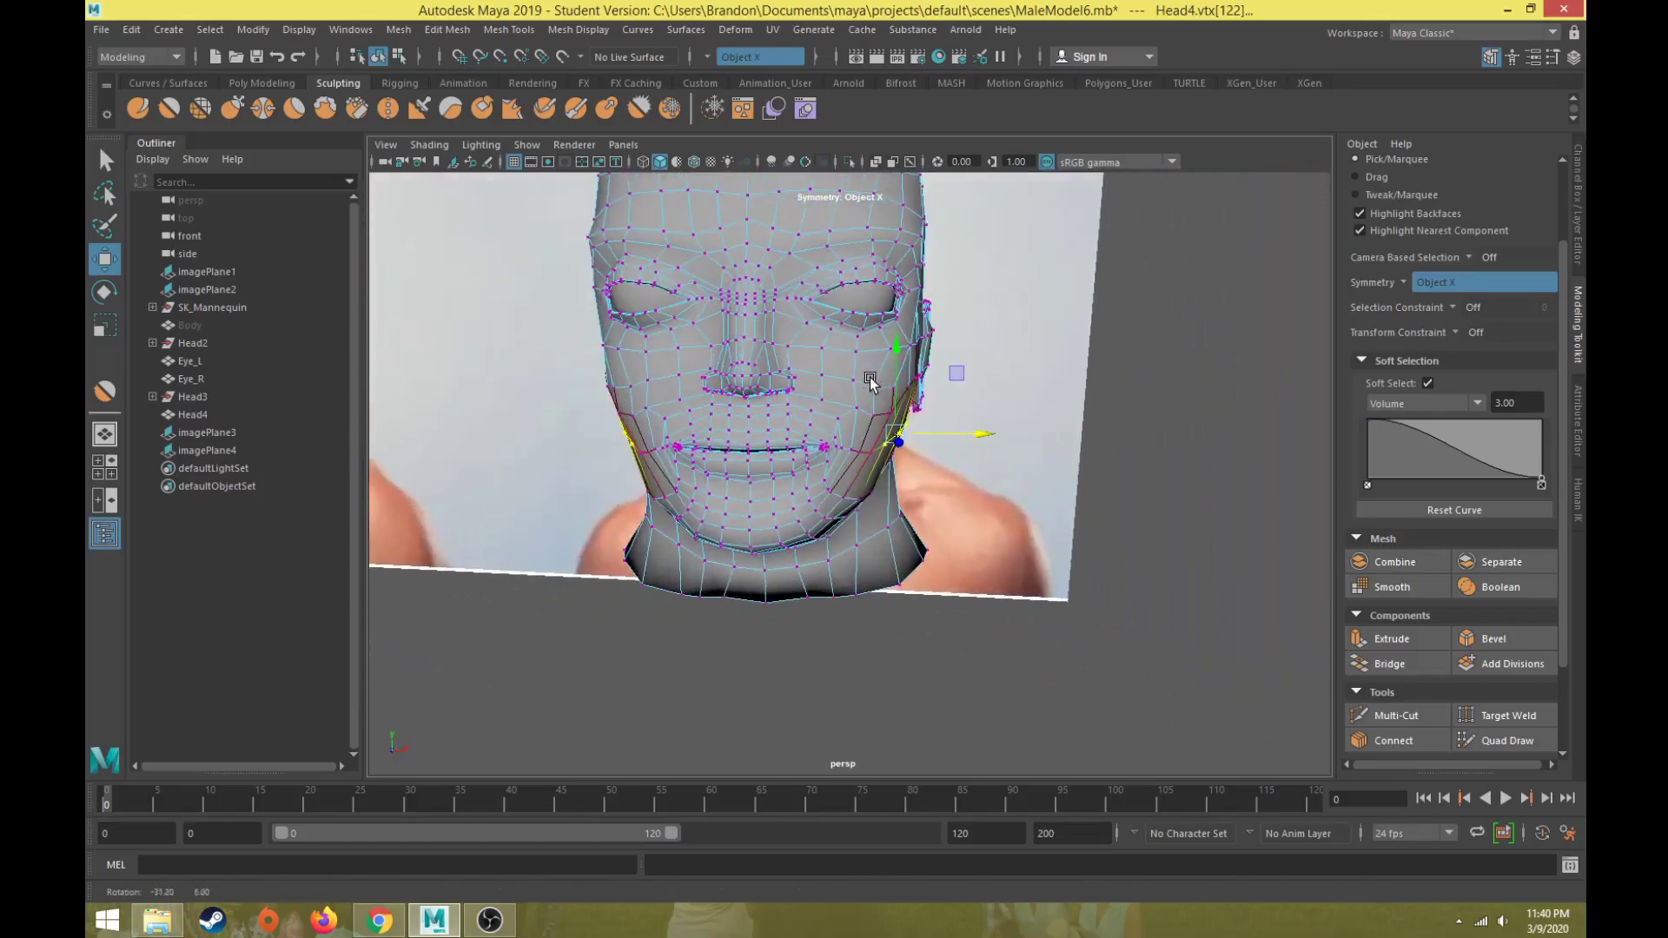
pyautogui.press('space')
pyautogui.press('space')
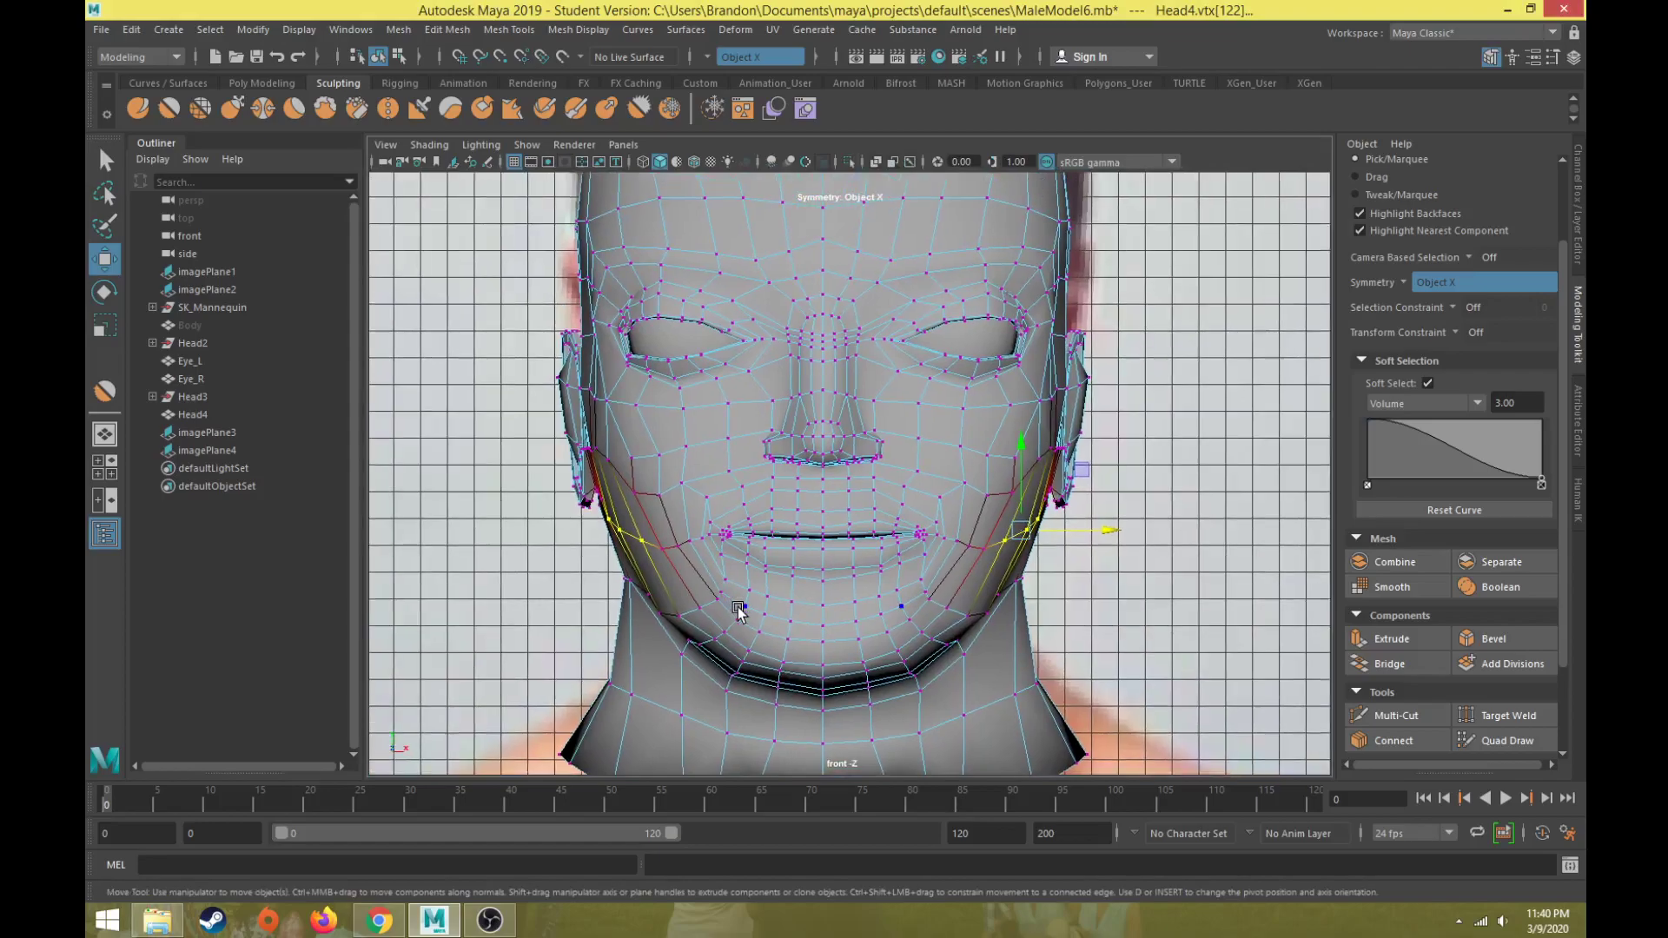
# - Compare the head in wireframe with the front reference photo, checking the eyes, nose, mouth and overall outline
pyautogui.press('4')
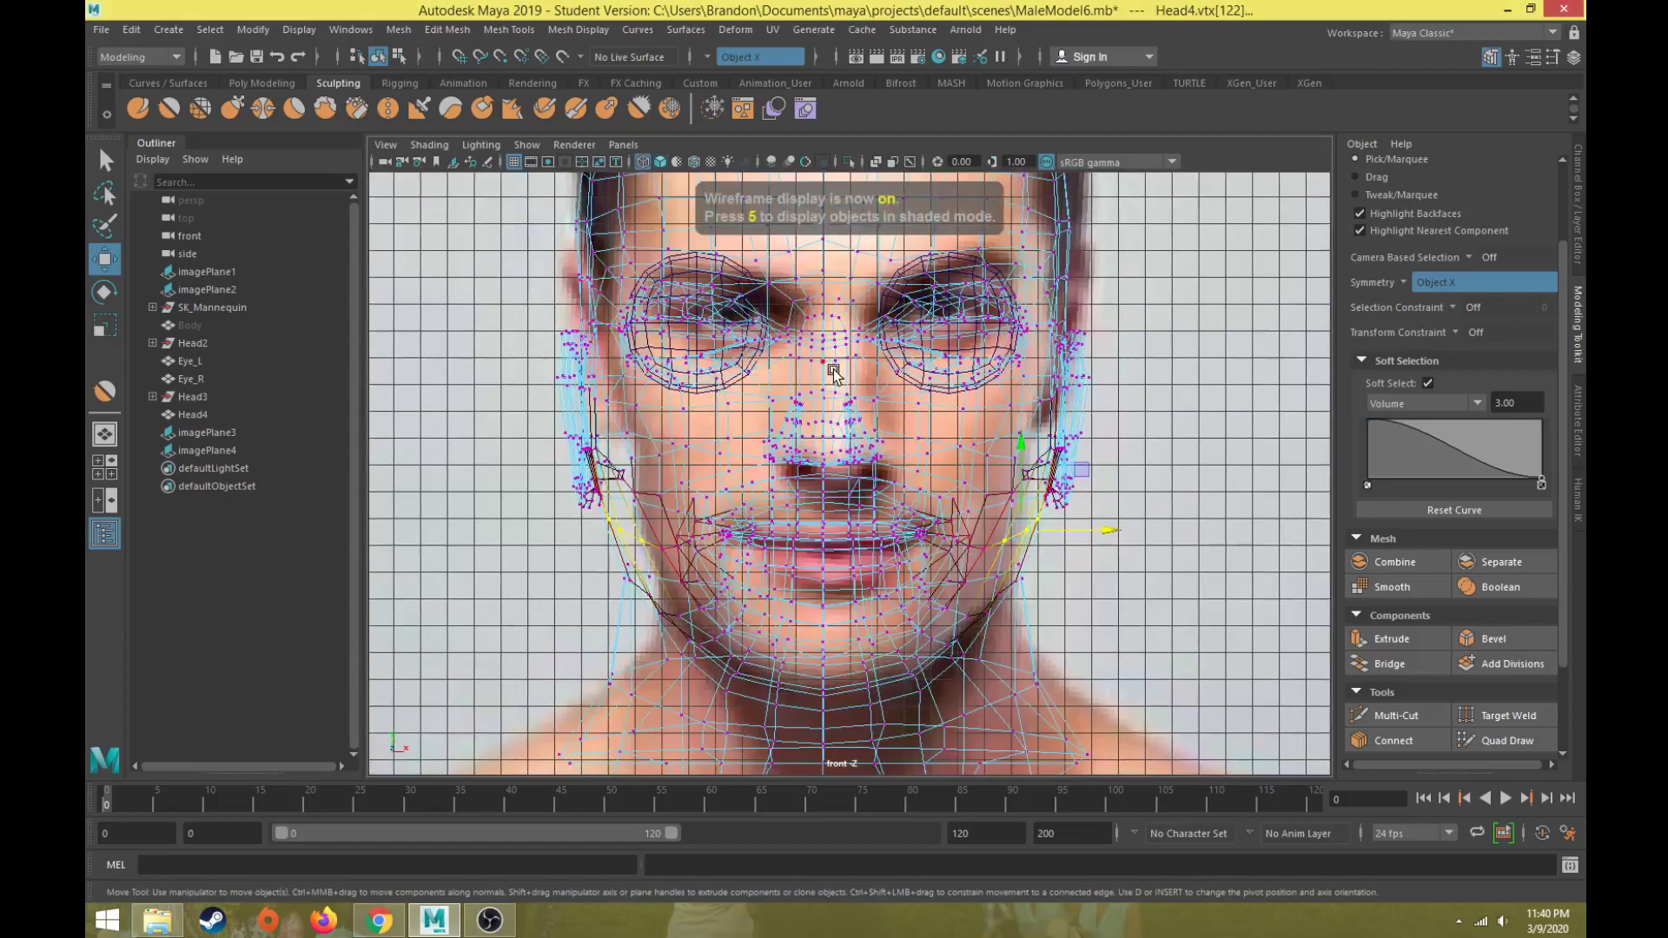
pyautogui.keyDown('alt'); pyautogui.moveTo(836, 375); pyautogui.dragTo(844, 424, button='middle'); pyautogui.keyUp('alt')
pyautogui.scroll(1, 850, 455)
pyautogui.scroll(-1, 852, 457)
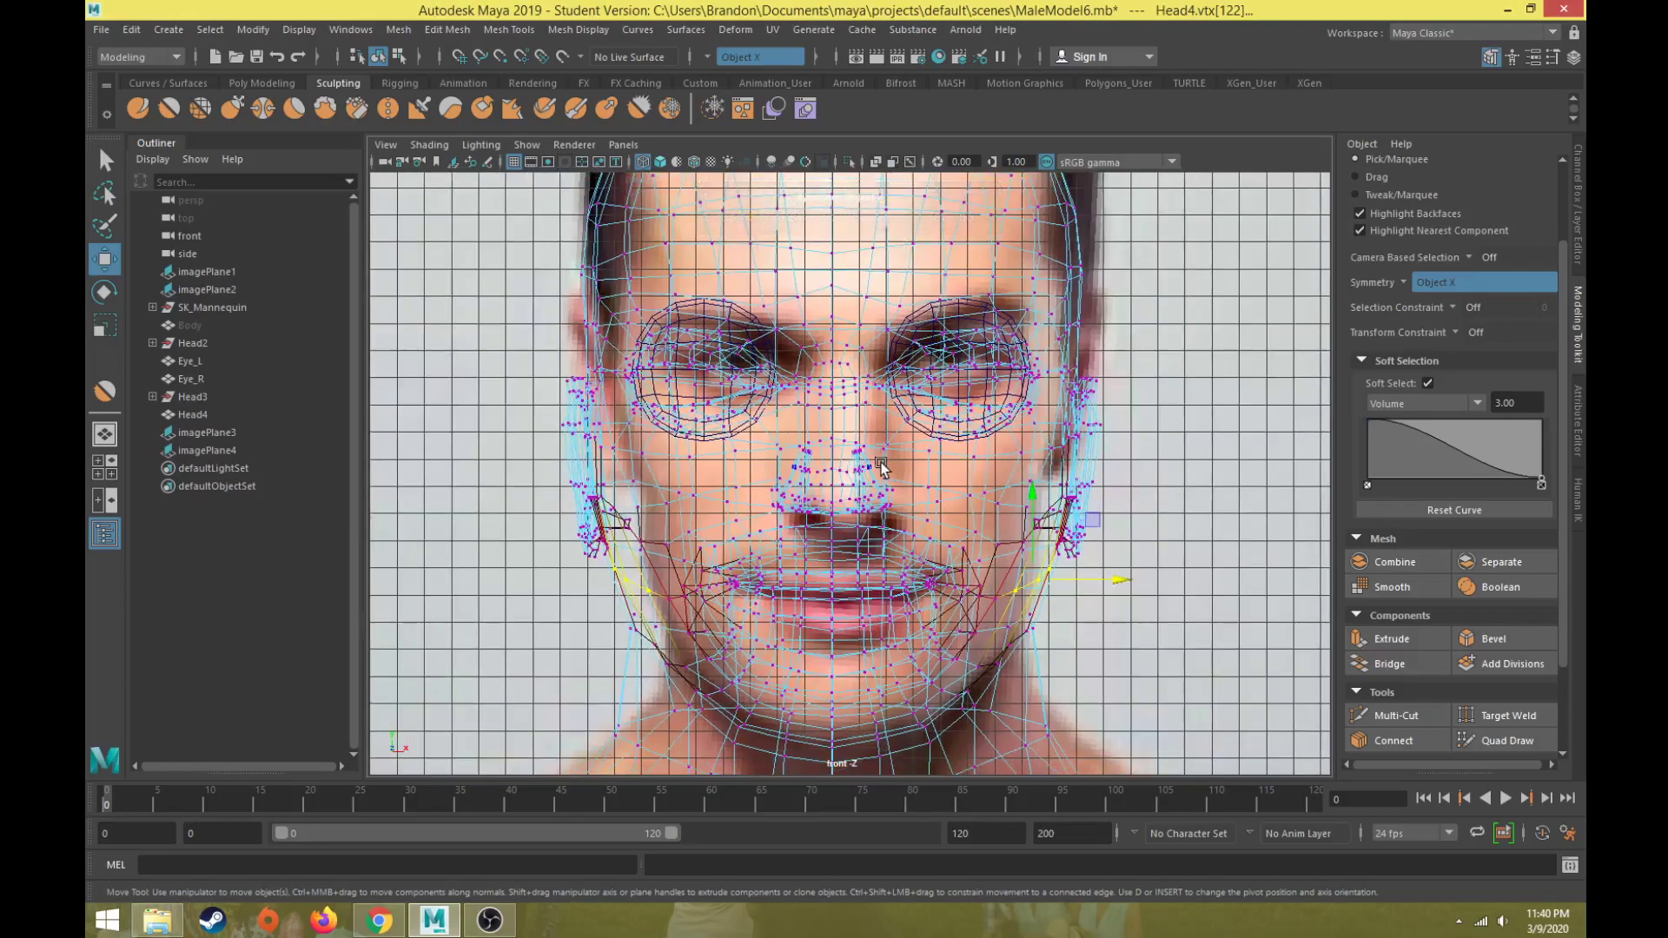
pyautogui.scroll(-2, 881, 466)
pyautogui.scroll(-1, 915, 519)
pyautogui.keyDown('alt'); pyautogui.moveTo(936, 487); pyautogui.dragTo(964, 408); pyautogui.keyUp('alt')
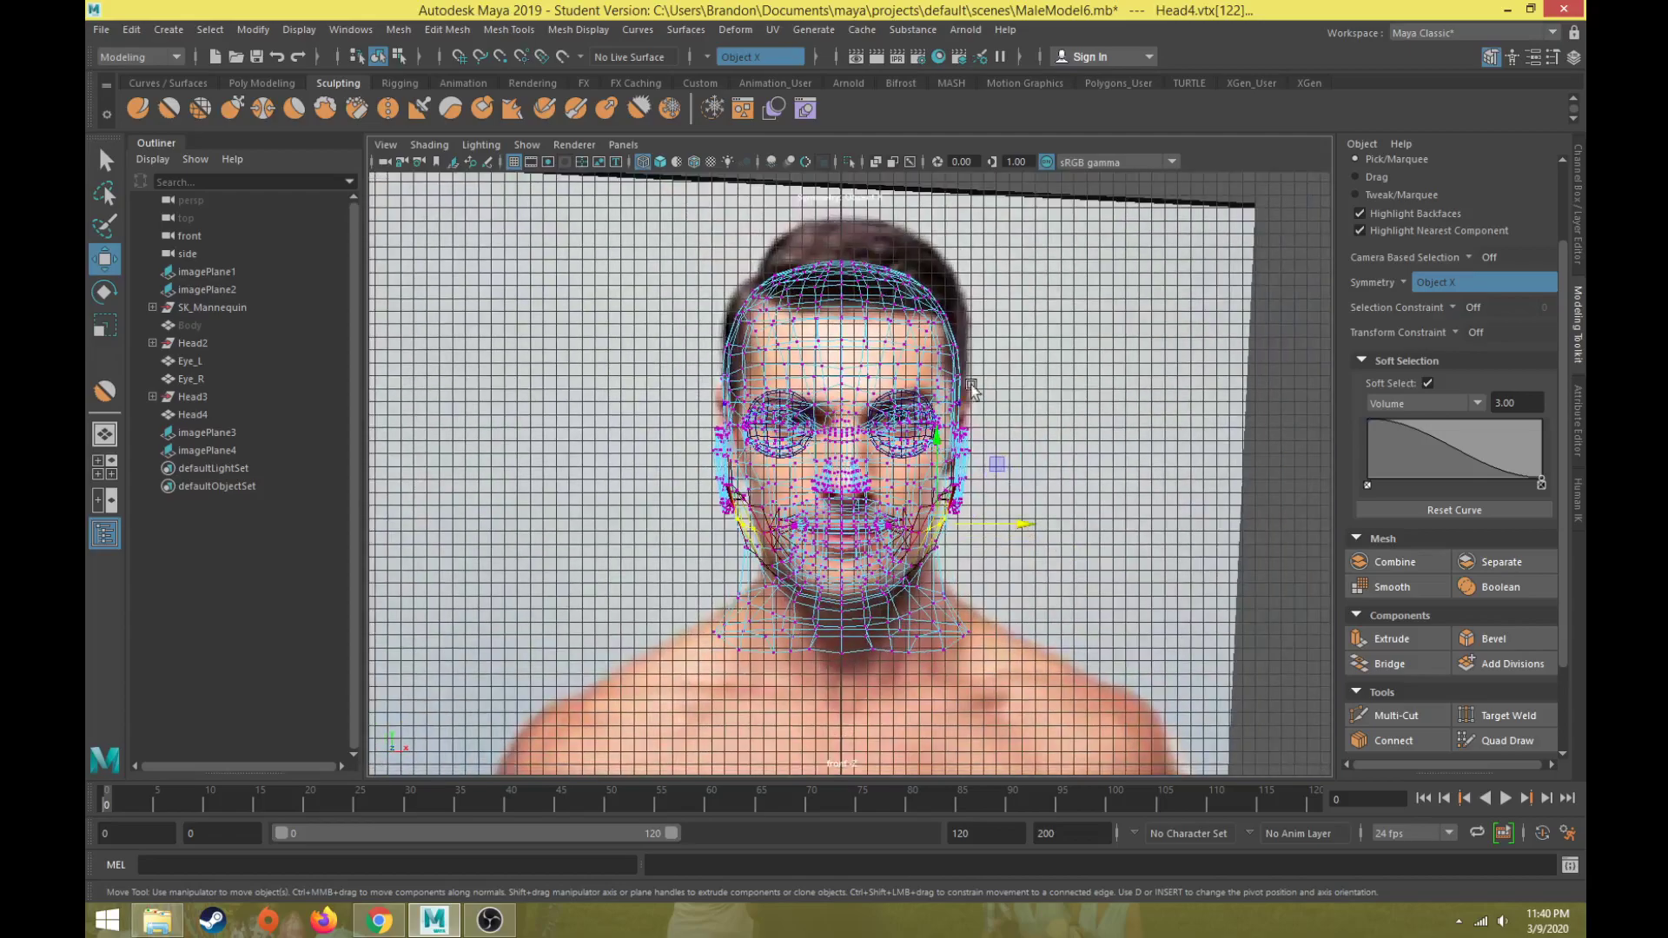
# - Select the front reference image plane and move it down slightly to line up with the head
pyautogui.rightClick(1103, 227)
pyautogui.click(1112, 210)
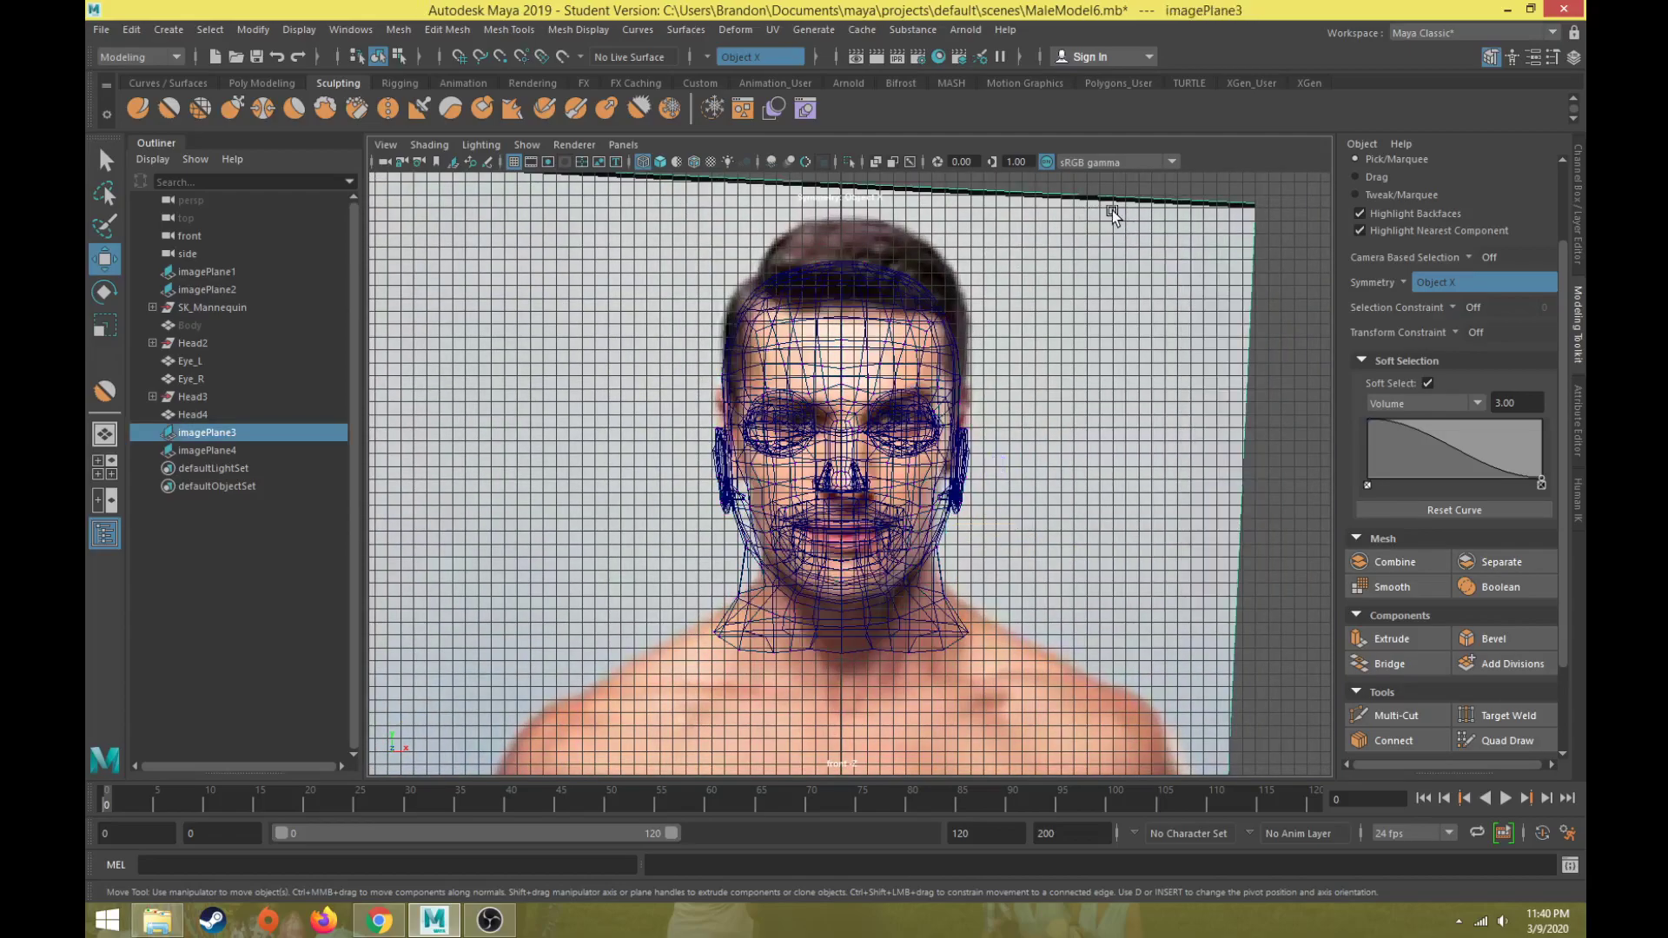
pyautogui.scroll(-3, 1025, 258)
pyautogui.moveTo(447, 396); pyautogui.dragTo(446, 404)
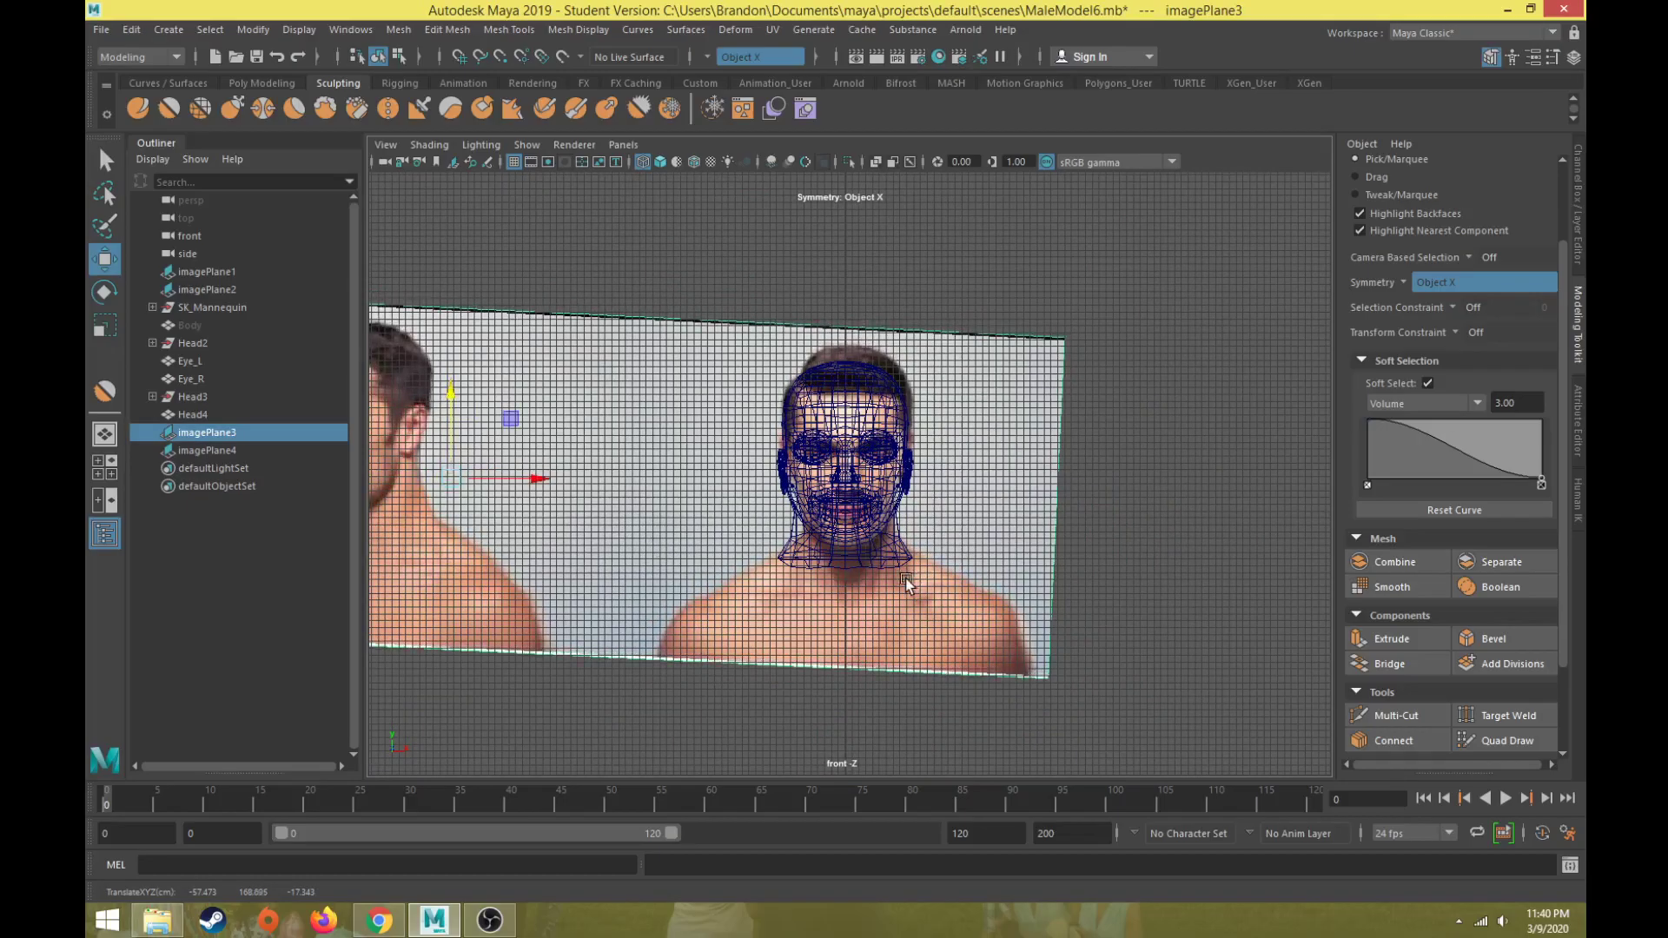
pyautogui.scroll(3, 907, 582)
pyautogui.scroll(-4, 472, 380)
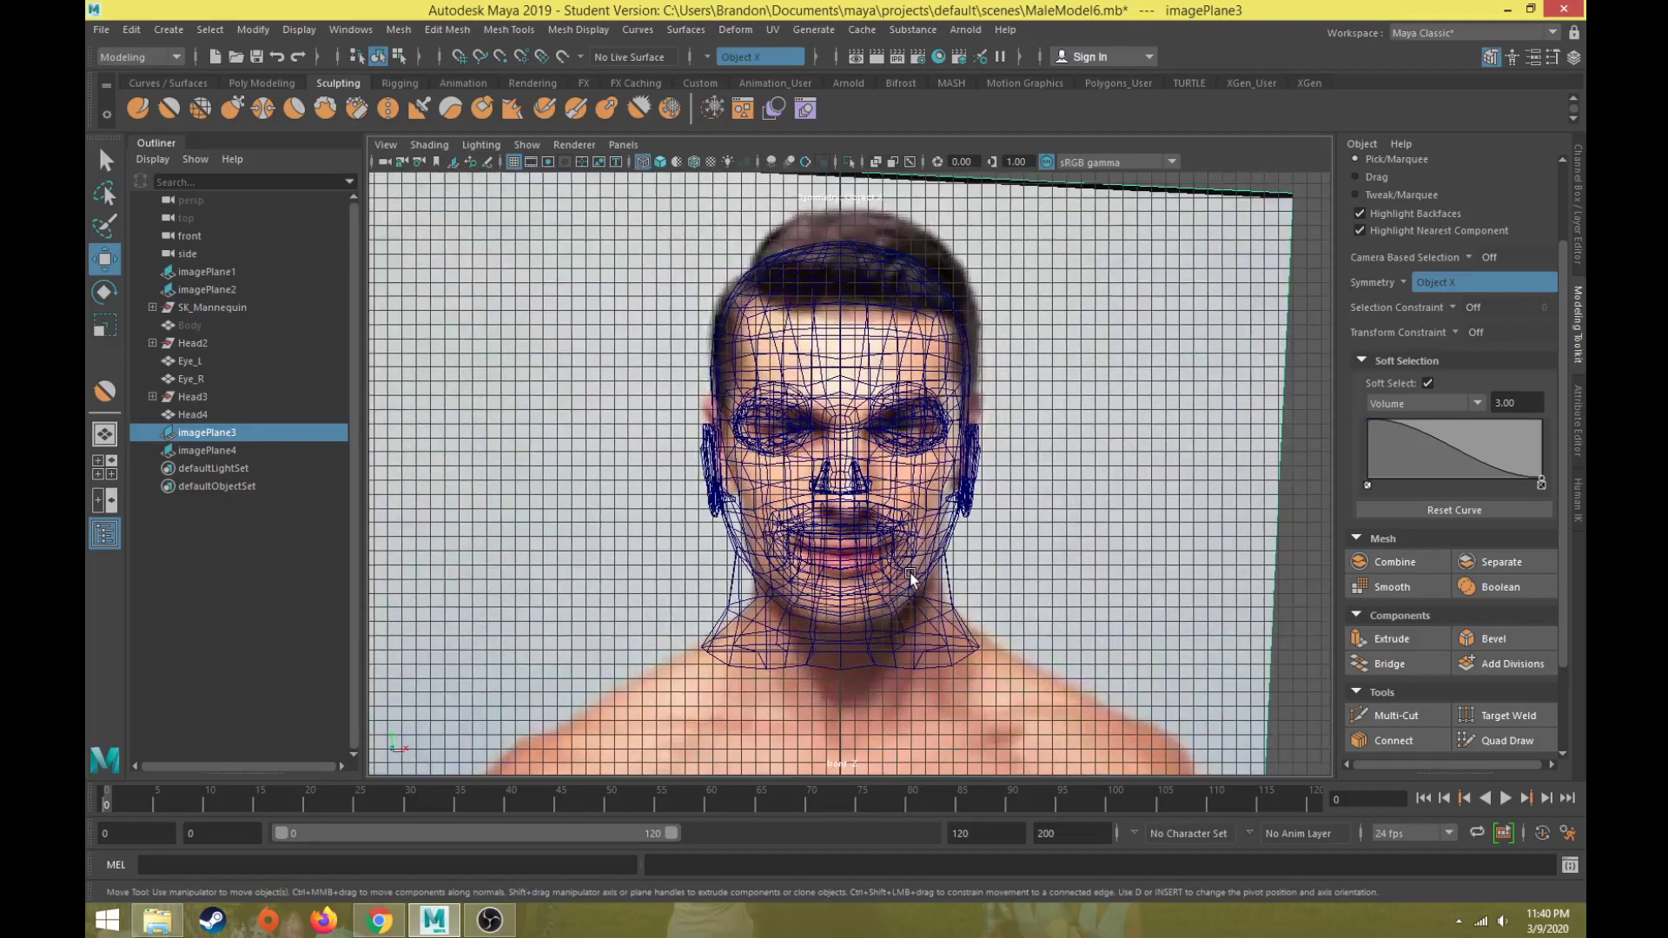
pyautogui.moveTo(414, 391); pyautogui.dragTo(413, 395)
pyautogui.scroll(2, 869, 447)
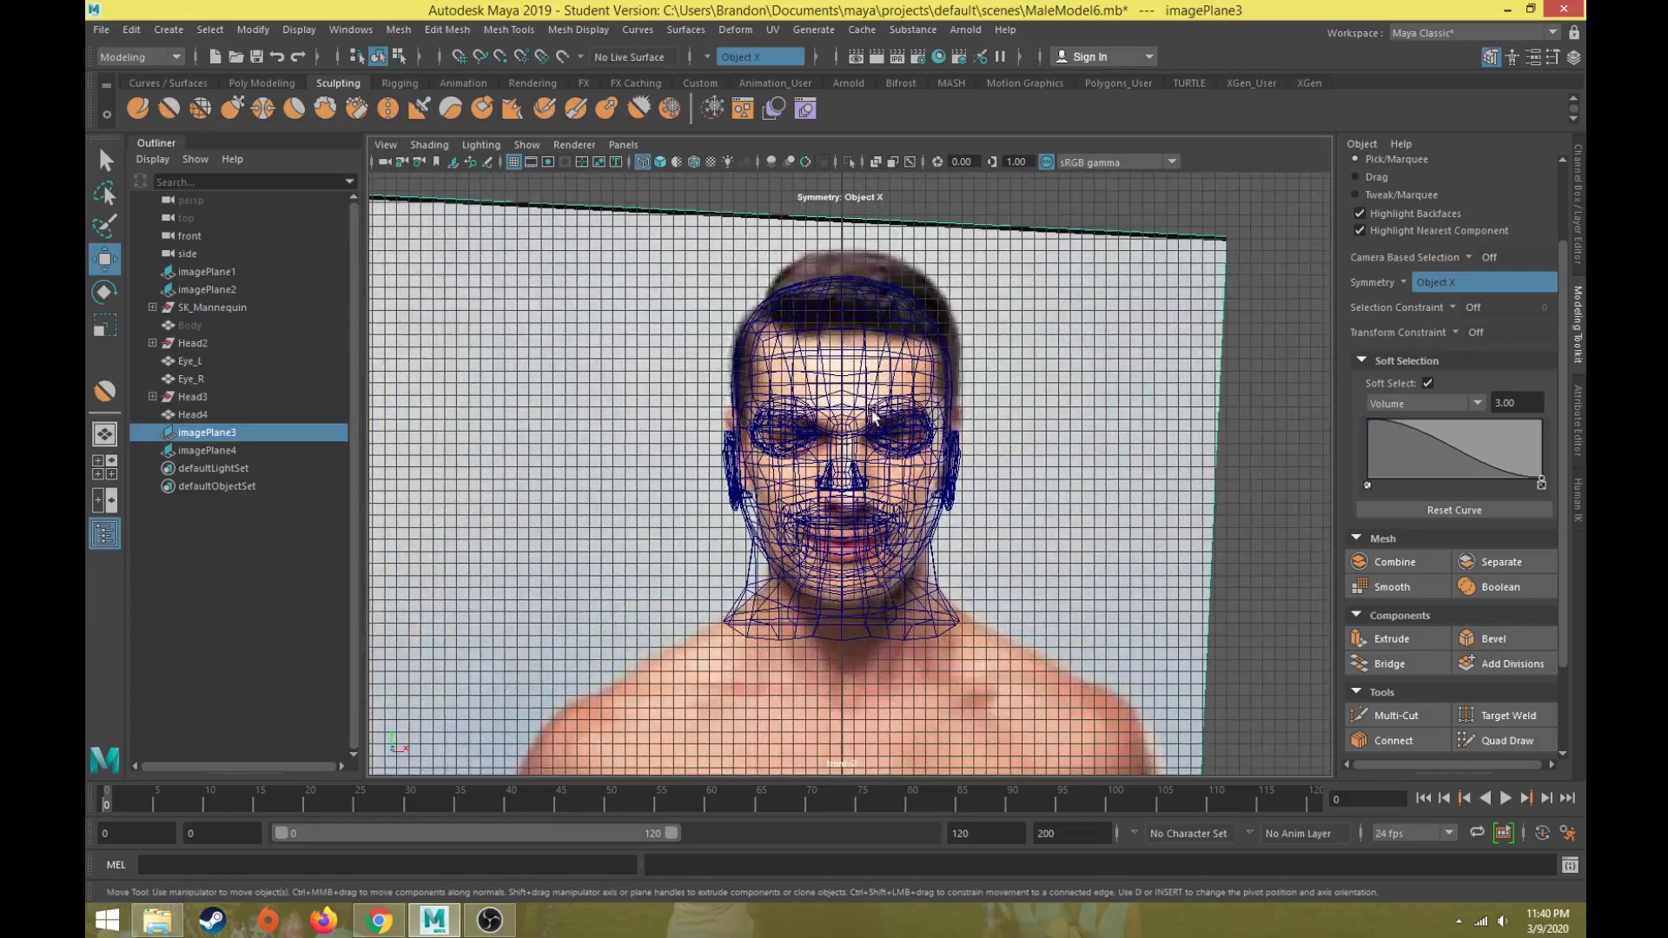
# - Select the vertices around both eye openings of the head in the front wireframe view
pyautogui.press('space')
pyautogui.press('space')
pyautogui.press('5')
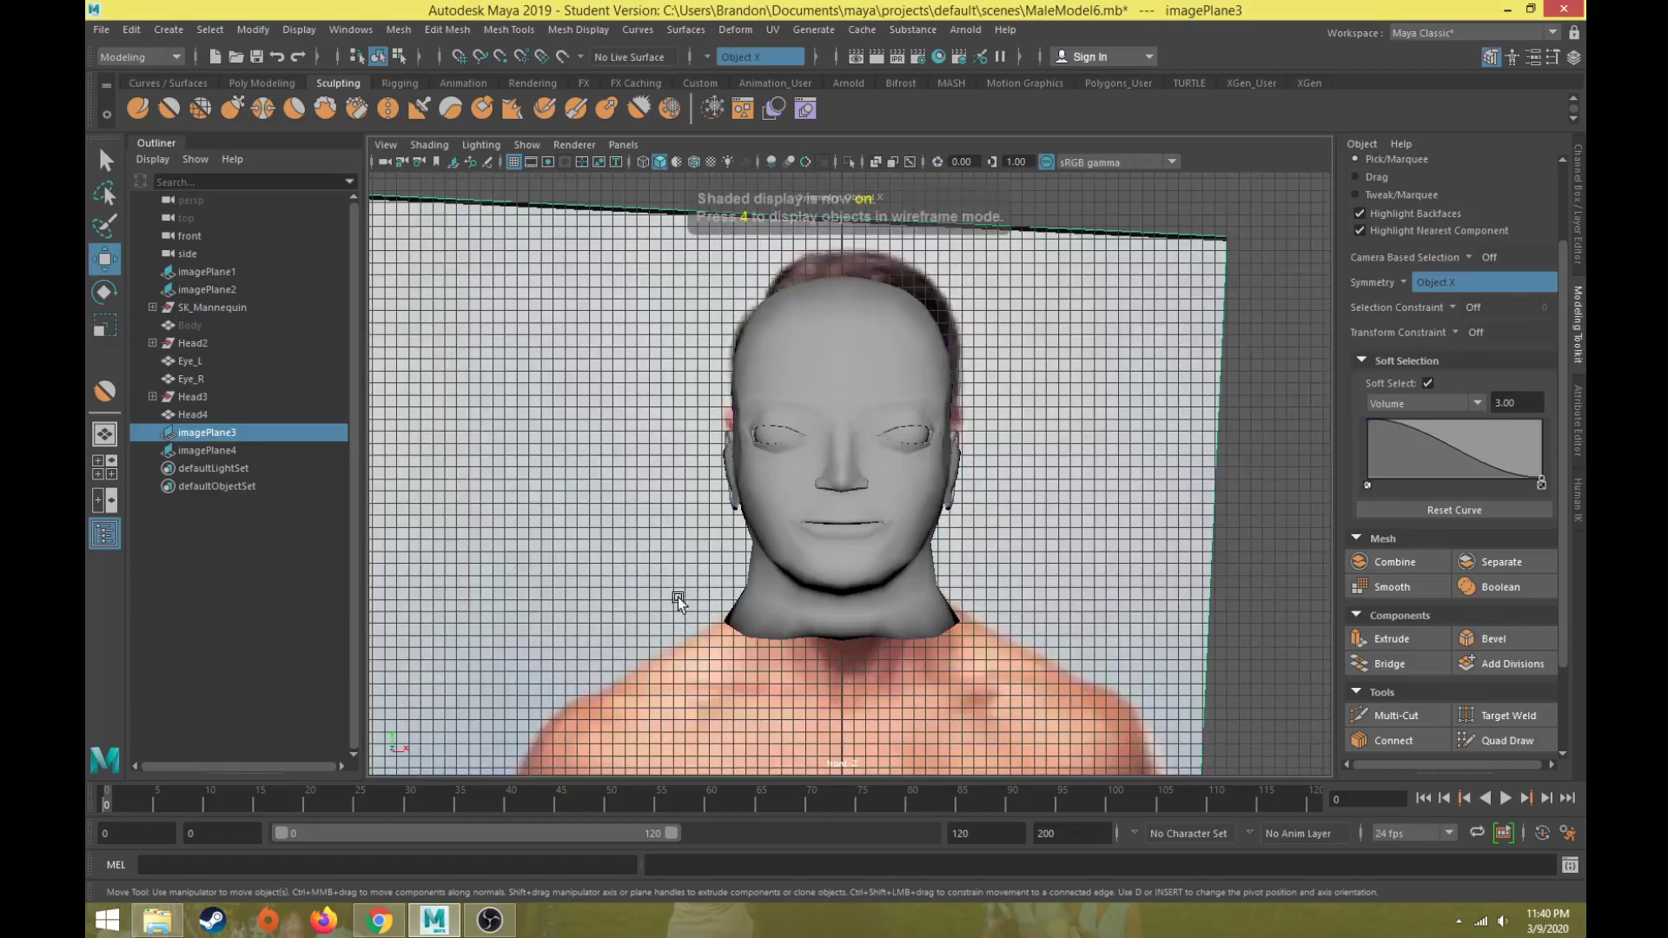
pyautogui.scroll(4, 728, 560)
pyautogui.click(953, 369)
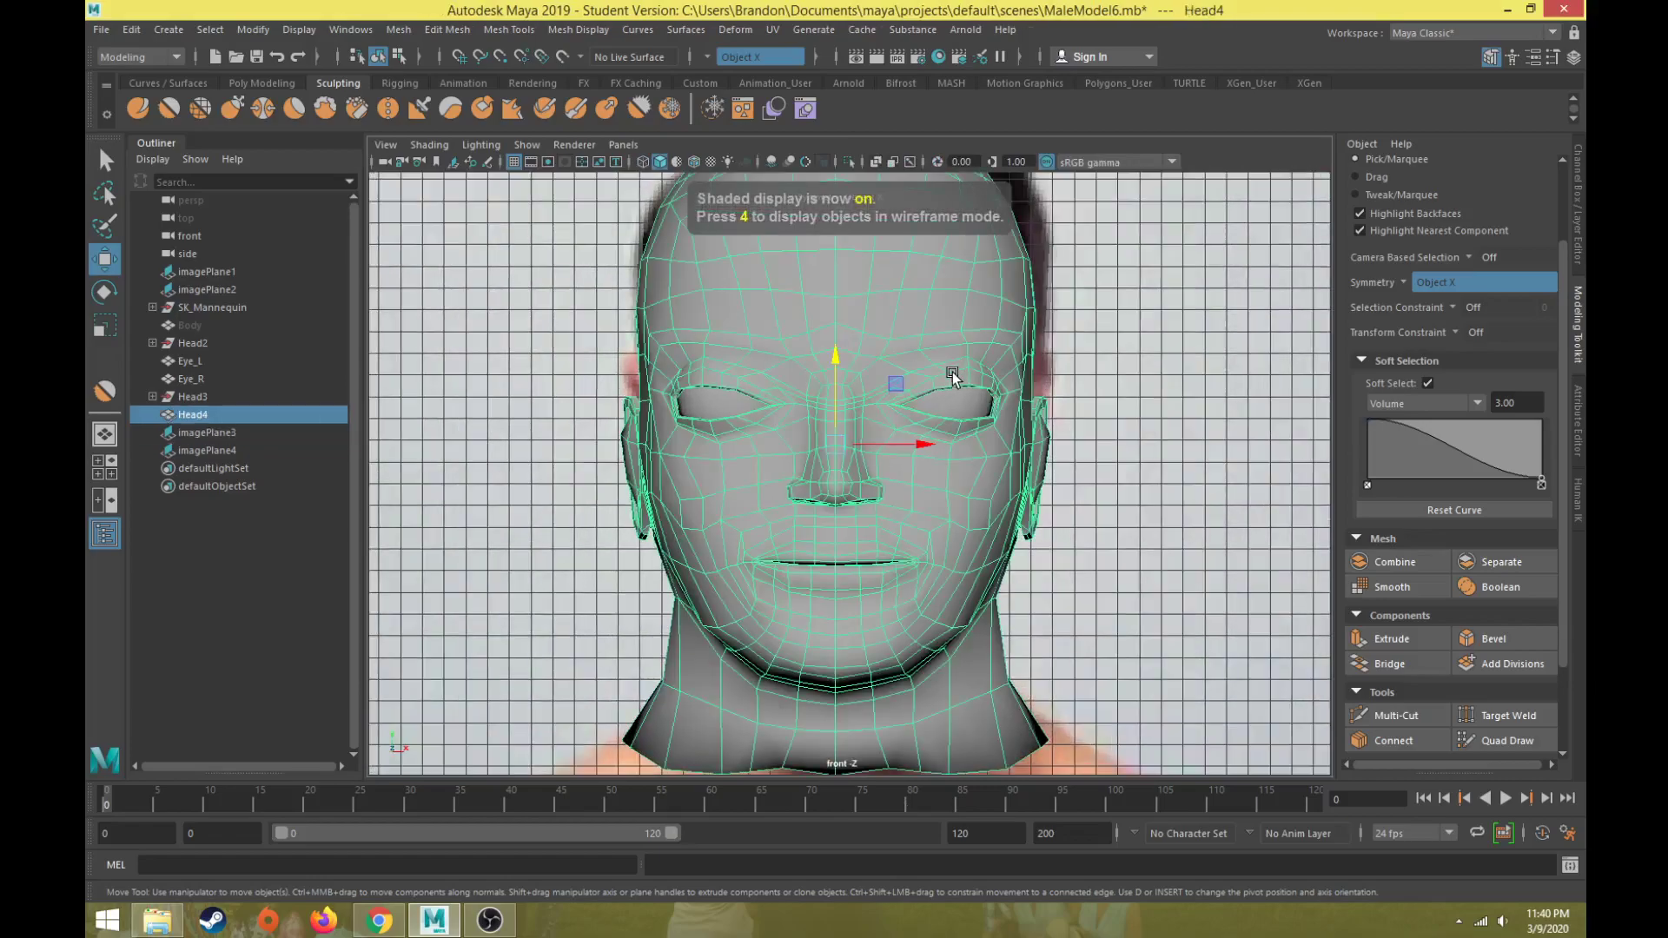
pyautogui.moveTo(980, 317); pyautogui.dragTo(926, 318, button='right')
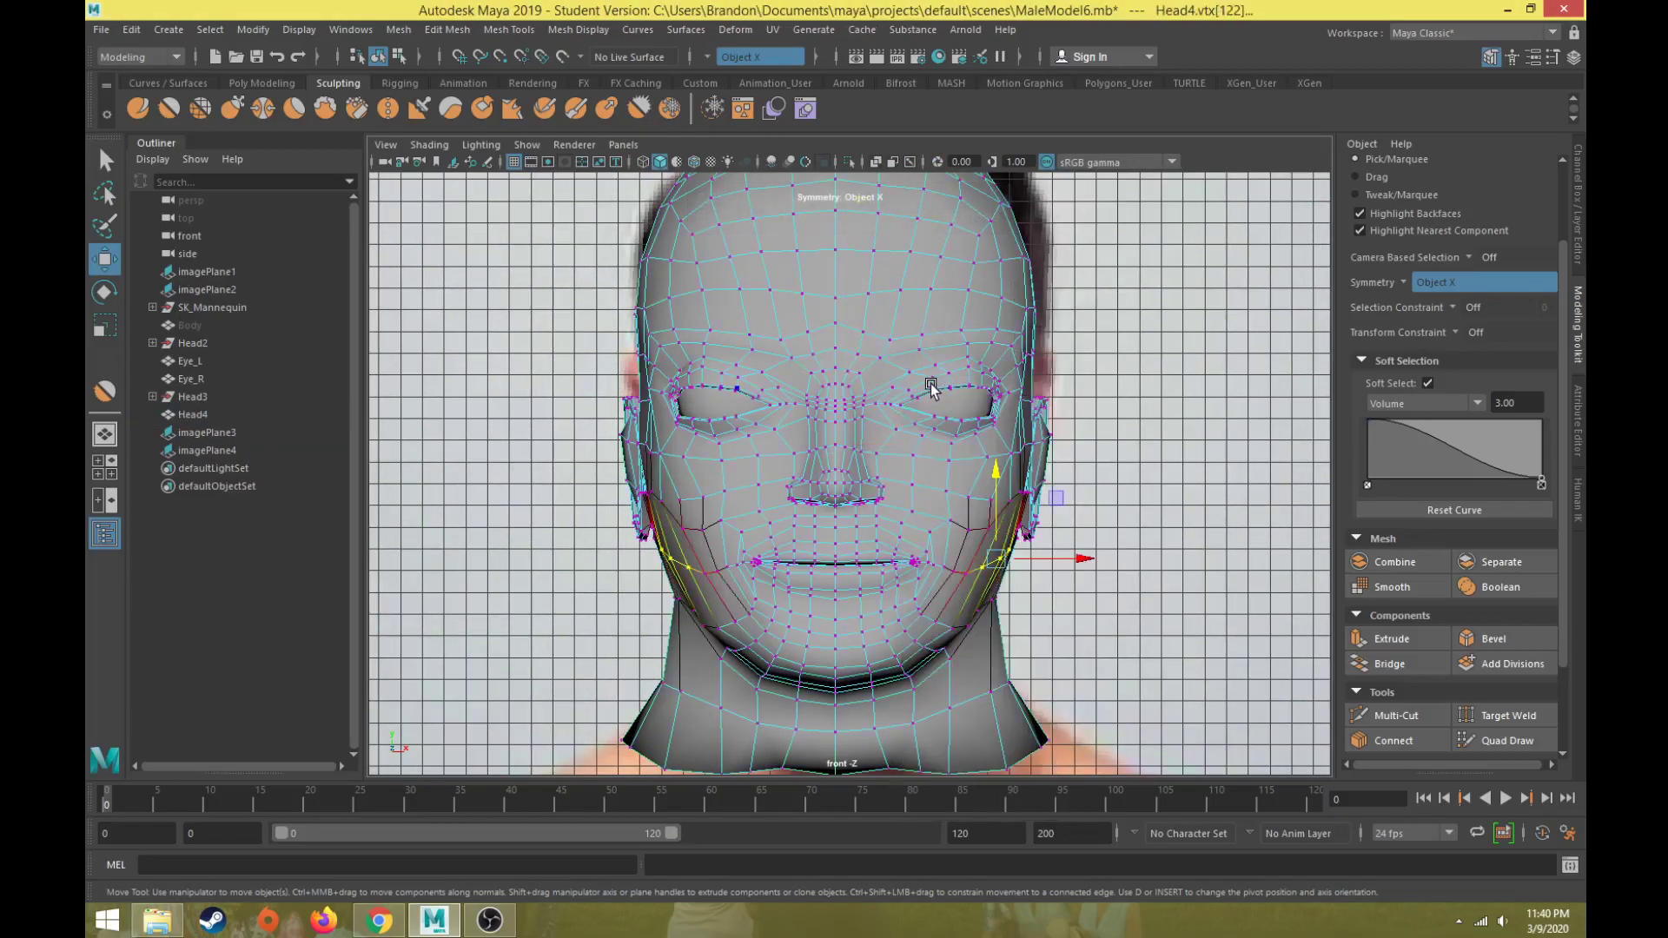
pyautogui.press('4')
pyautogui.scroll(3, 945, 404)
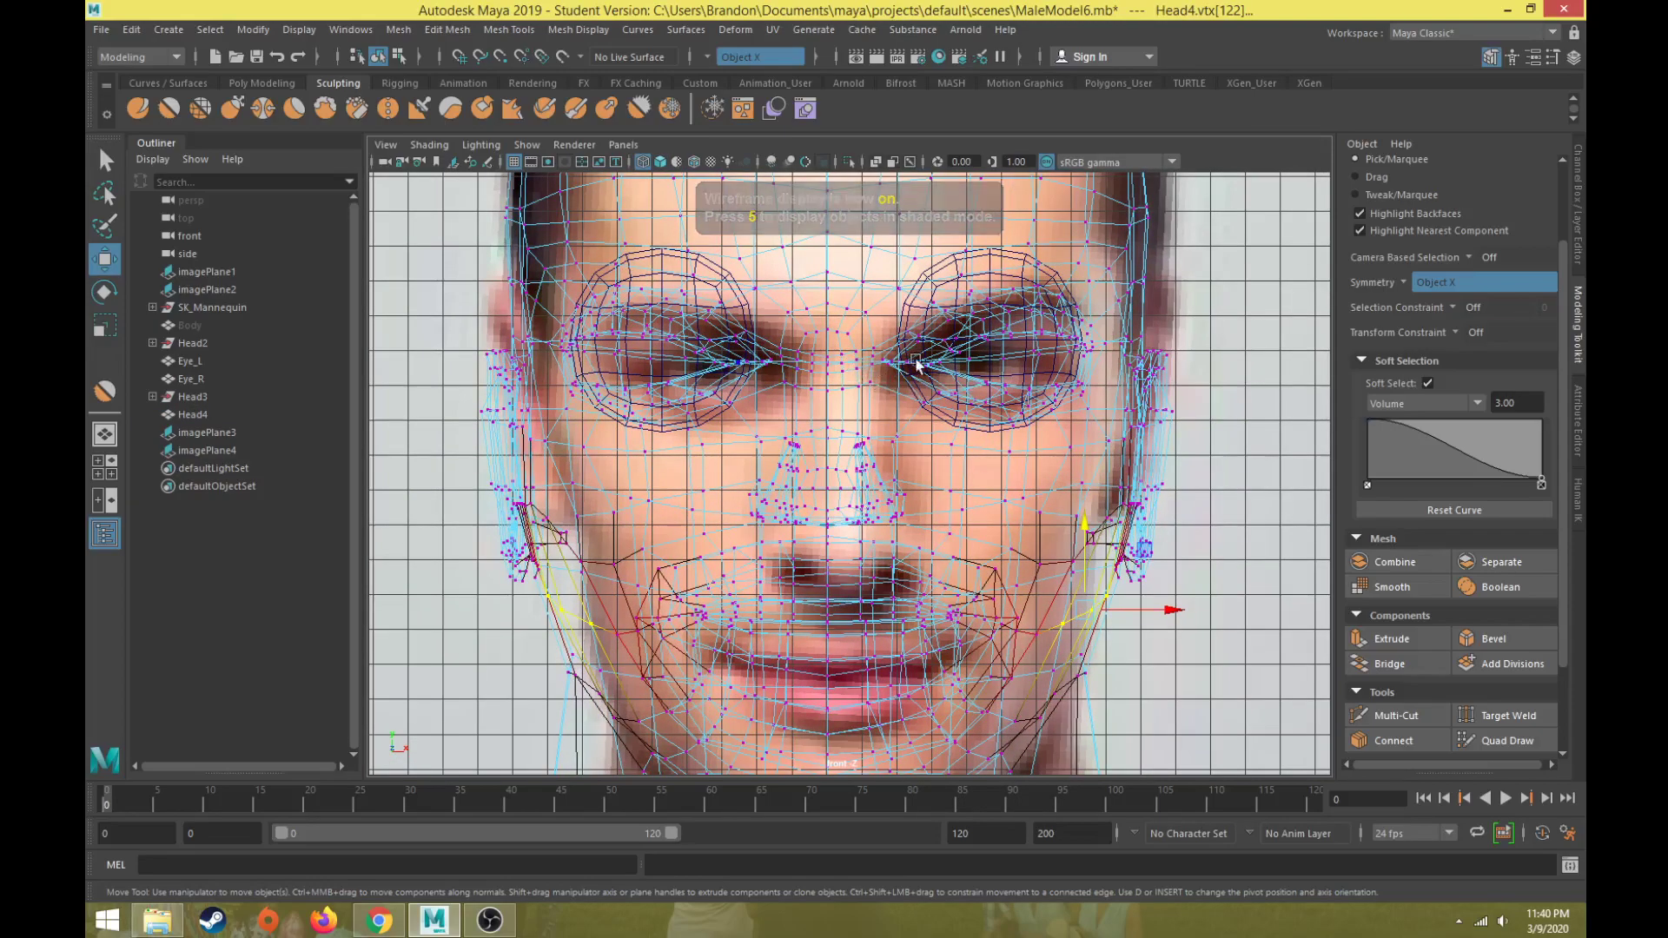
pyautogui.moveTo(924, 327); pyautogui.dragTo(1102, 417)
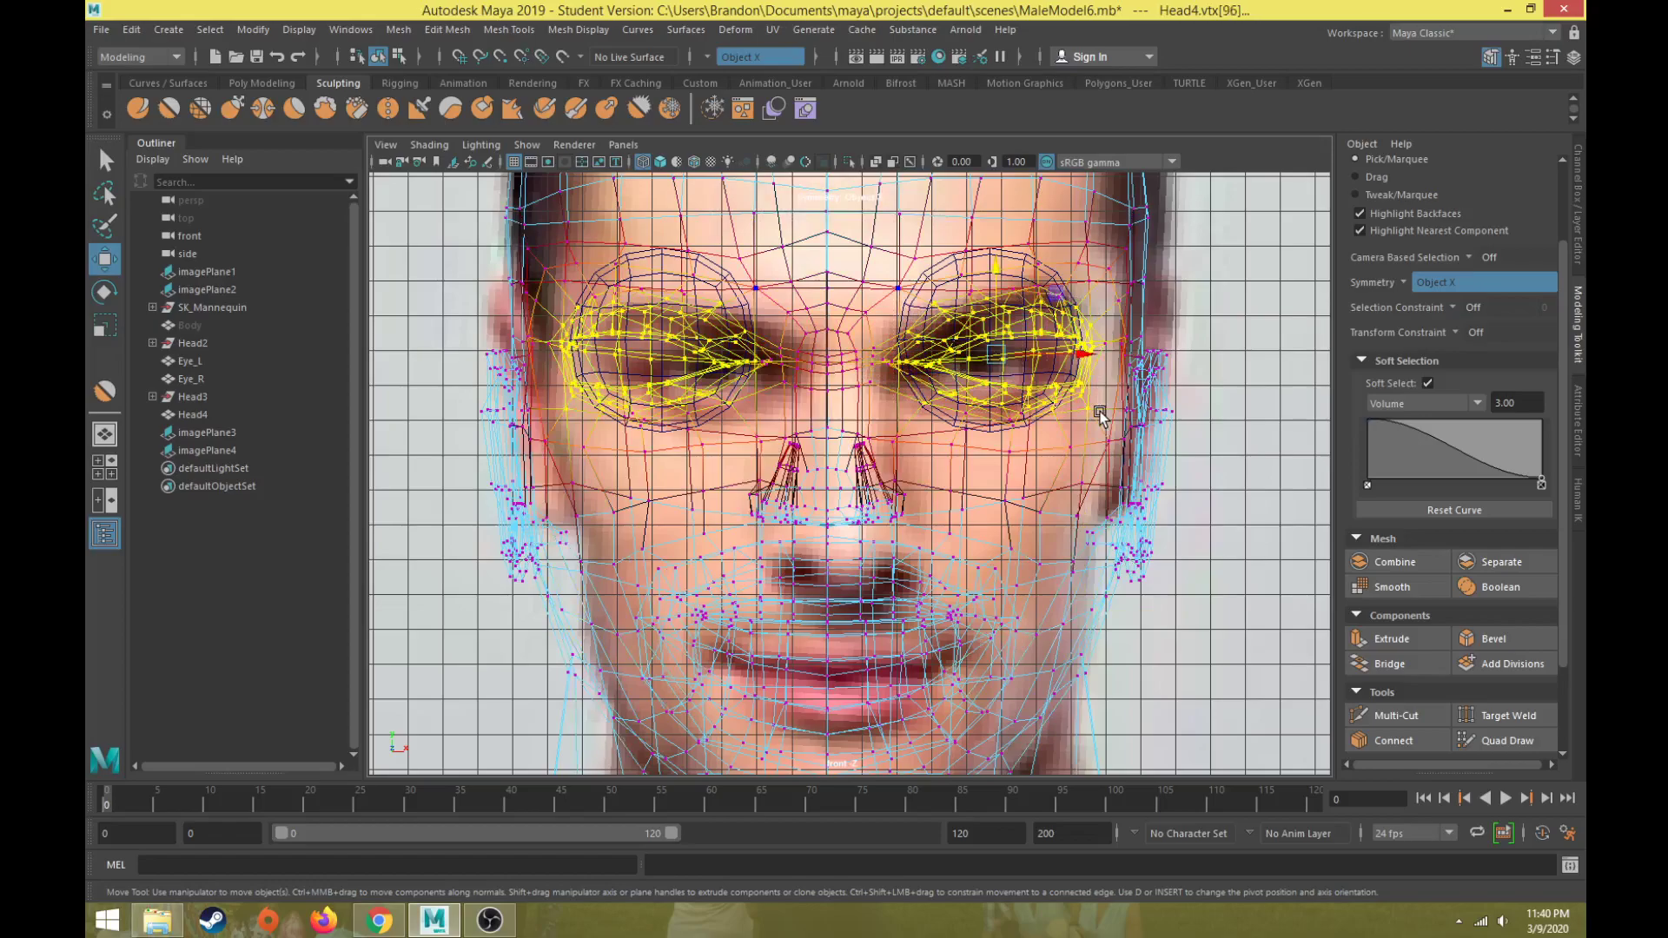
# - Remove the unwanted vertices from the eye selection in the perspective view and check the area around the eye openings
pyautogui.press('space')
pyautogui.press('space')
pyautogui.keyDown('alt'); pyautogui.moveTo(1030, 339); pyautogui.dragTo(840, 323); pyautogui.keyUp('alt')
pyautogui.keyDown('ctrl'); pyautogui.moveTo(898, 201); pyautogui.dragTo(1050, 441); pyautogui.keyUp('ctrl')
pyautogui.keyDown('alt'); pyautogui.moveTo(678, 346); pyautogui.dragTo(837, 402); pyautogui.keyUp('alt')
pyautogui.scroll(5, 837, 402)
pyautogui.keyDown('alt'); pyautogui.moveTo(837, 403); pyautogui.dragTo(832, 448, button='middle'); pyautogui.keyUp('alt')
pyautogui.keyDown('alt'); pyautogui.moveTo(831, 448); pyautogui.dragTo(805, 462); pyautogui.keyUp('alt')
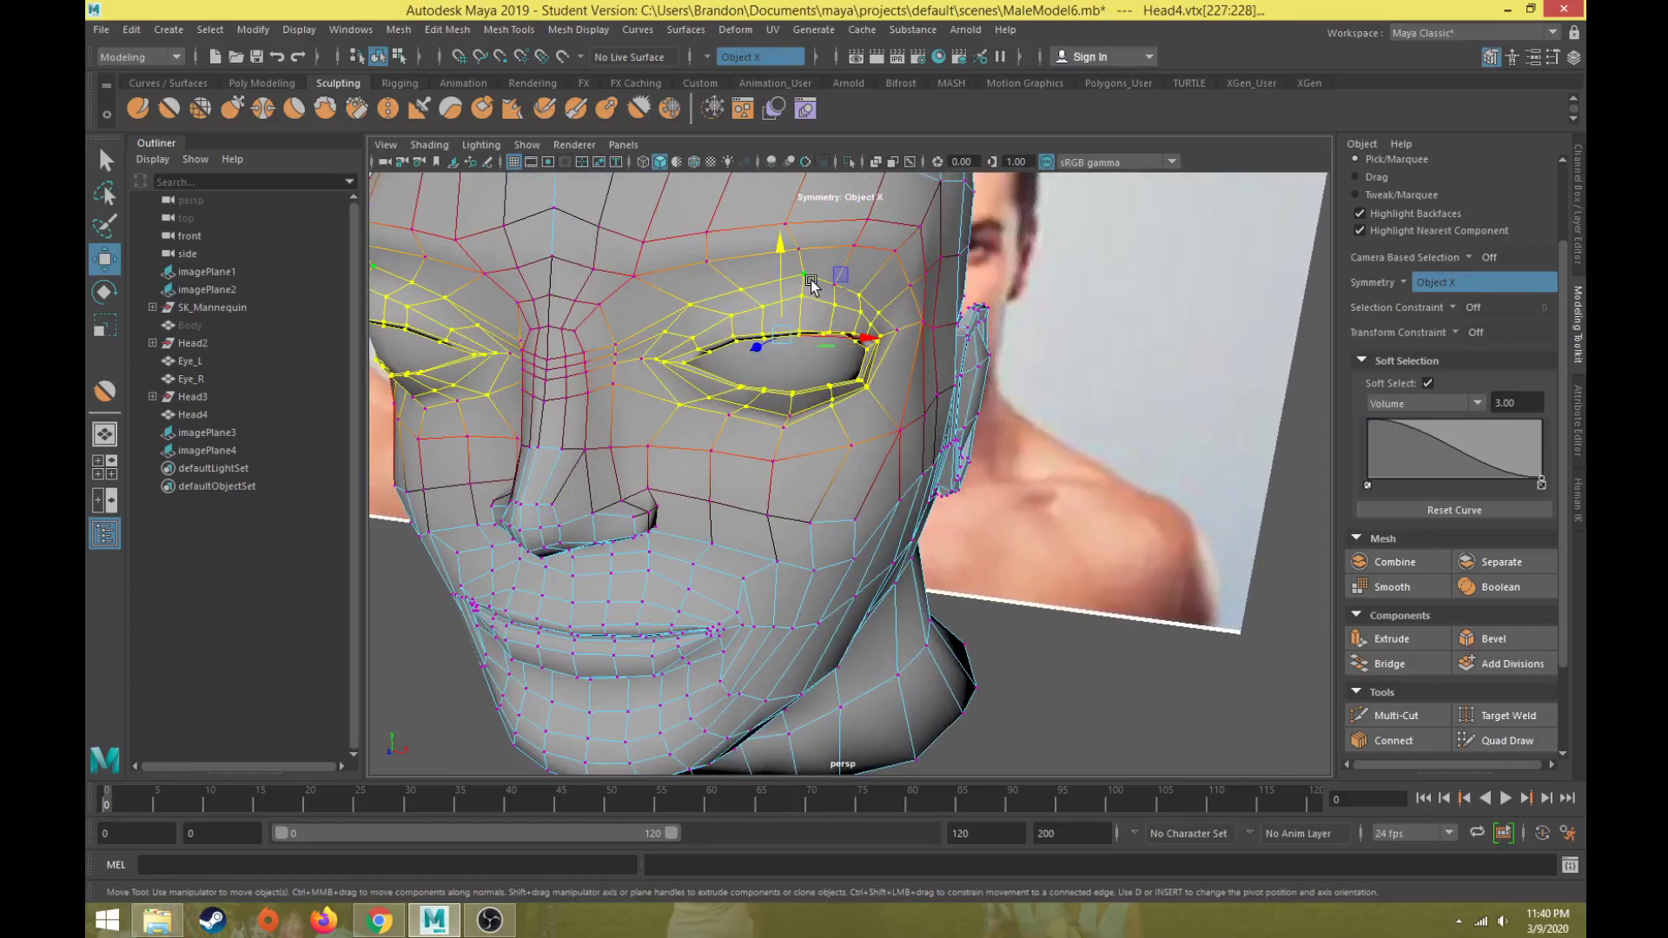
# - Try to add vertices below the eye openings to the eye selection and undo the stray object selections
pyautogui.press('q')
pyautogui.keyDown('alt'); pyautogui.moveTo(771, 408); pyautogui.dragTo(776, 372); pyautogui.keyUp('alt')
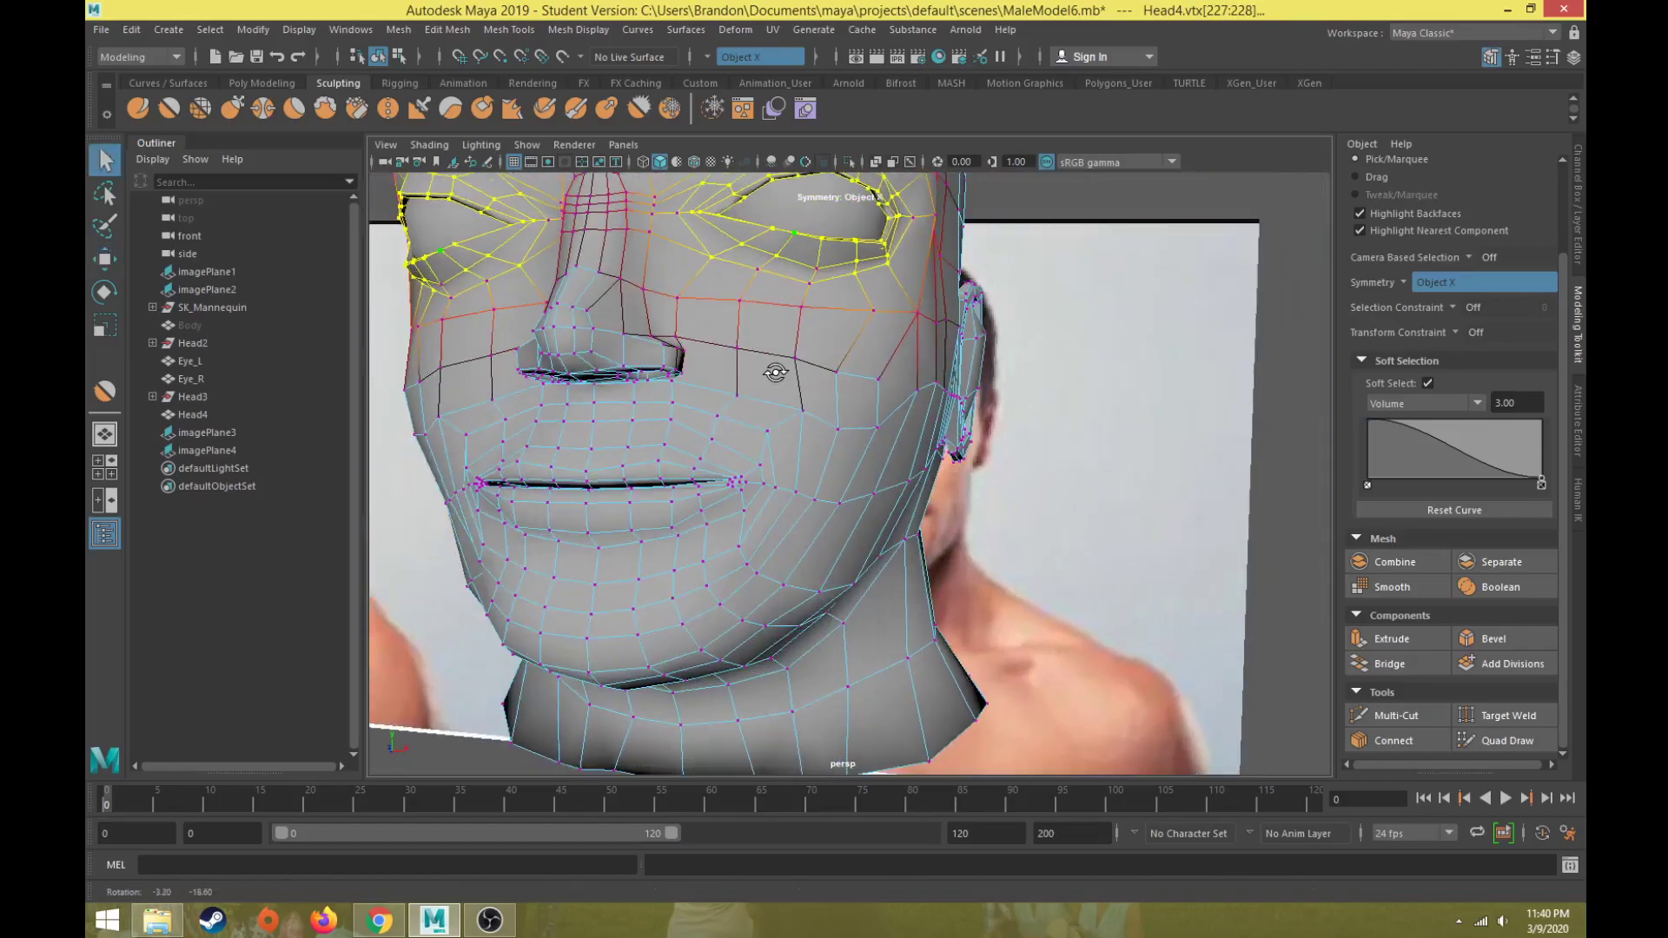
pyautogui.keyDown('shift'); pyautogui.click(808, 284); pyautogui.keyUp('shift')
pyautogui.keyDown('shift'); pyautogui.click(756, 272); pyautogui.keyUp('shift')
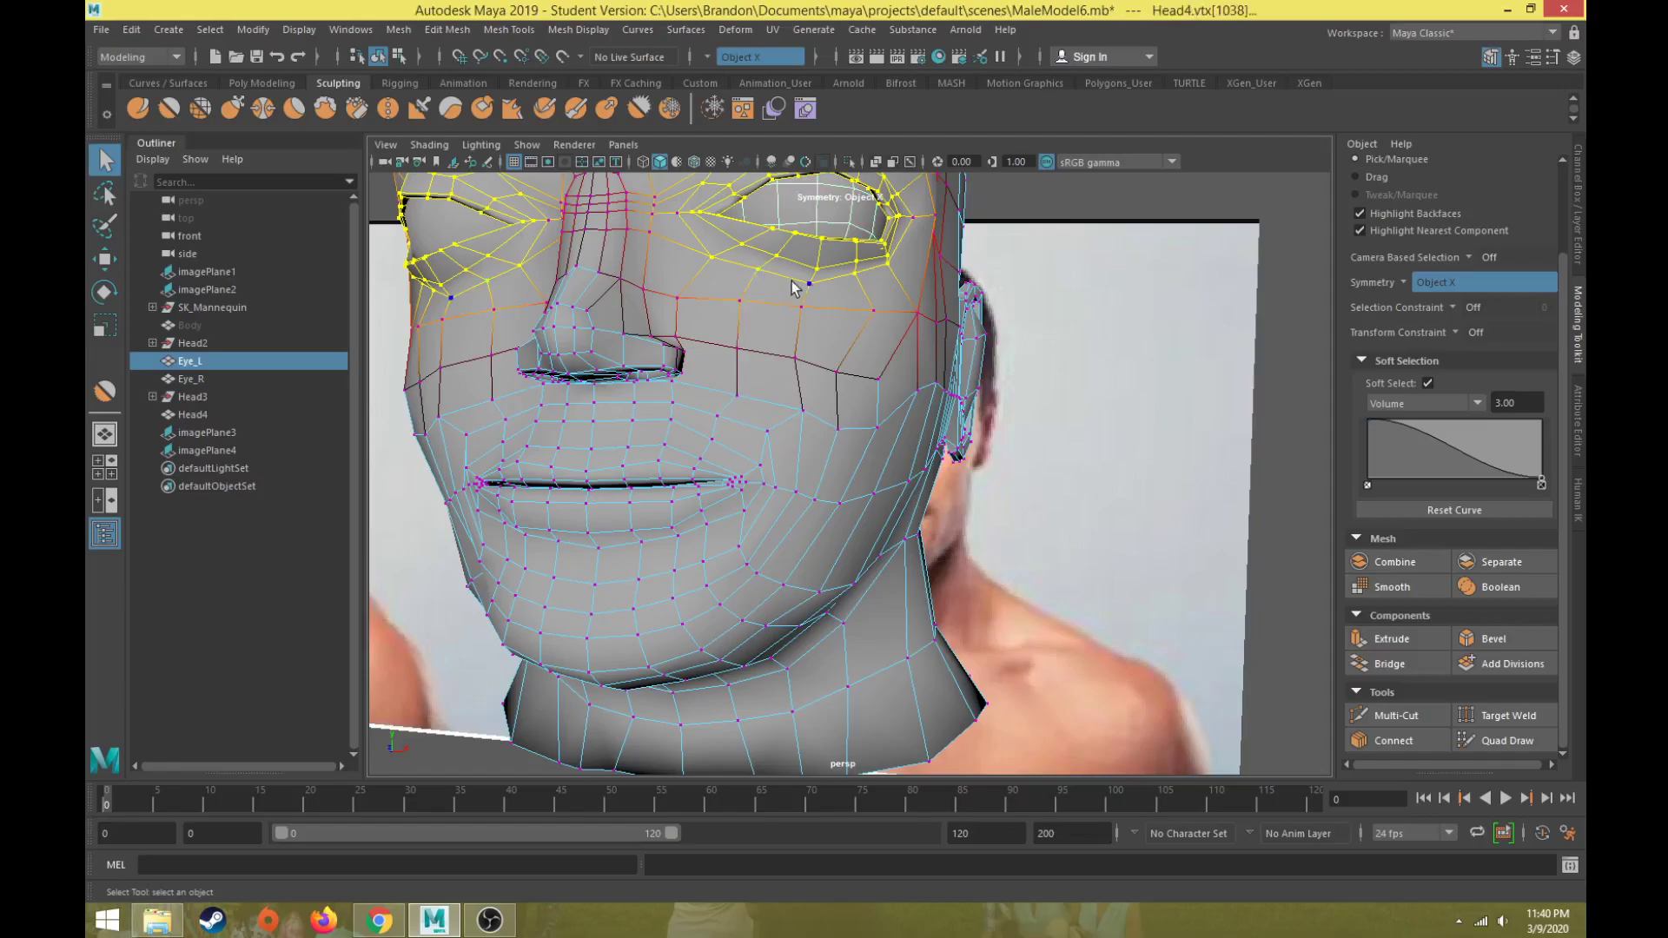
pyautogui.keyDown('ctrl'); pyautogui.click(223, 343); pyautogui.keyUp('ctrl')
pyautogui.keyDown('ctrl'); pyautogui.click(210, 363); pyautogui.keyUp('ctrl')
pyautogui.keyDown('ctrl'); pyautogui.click(229, 331); pyautogui.keyUp('ctrl')
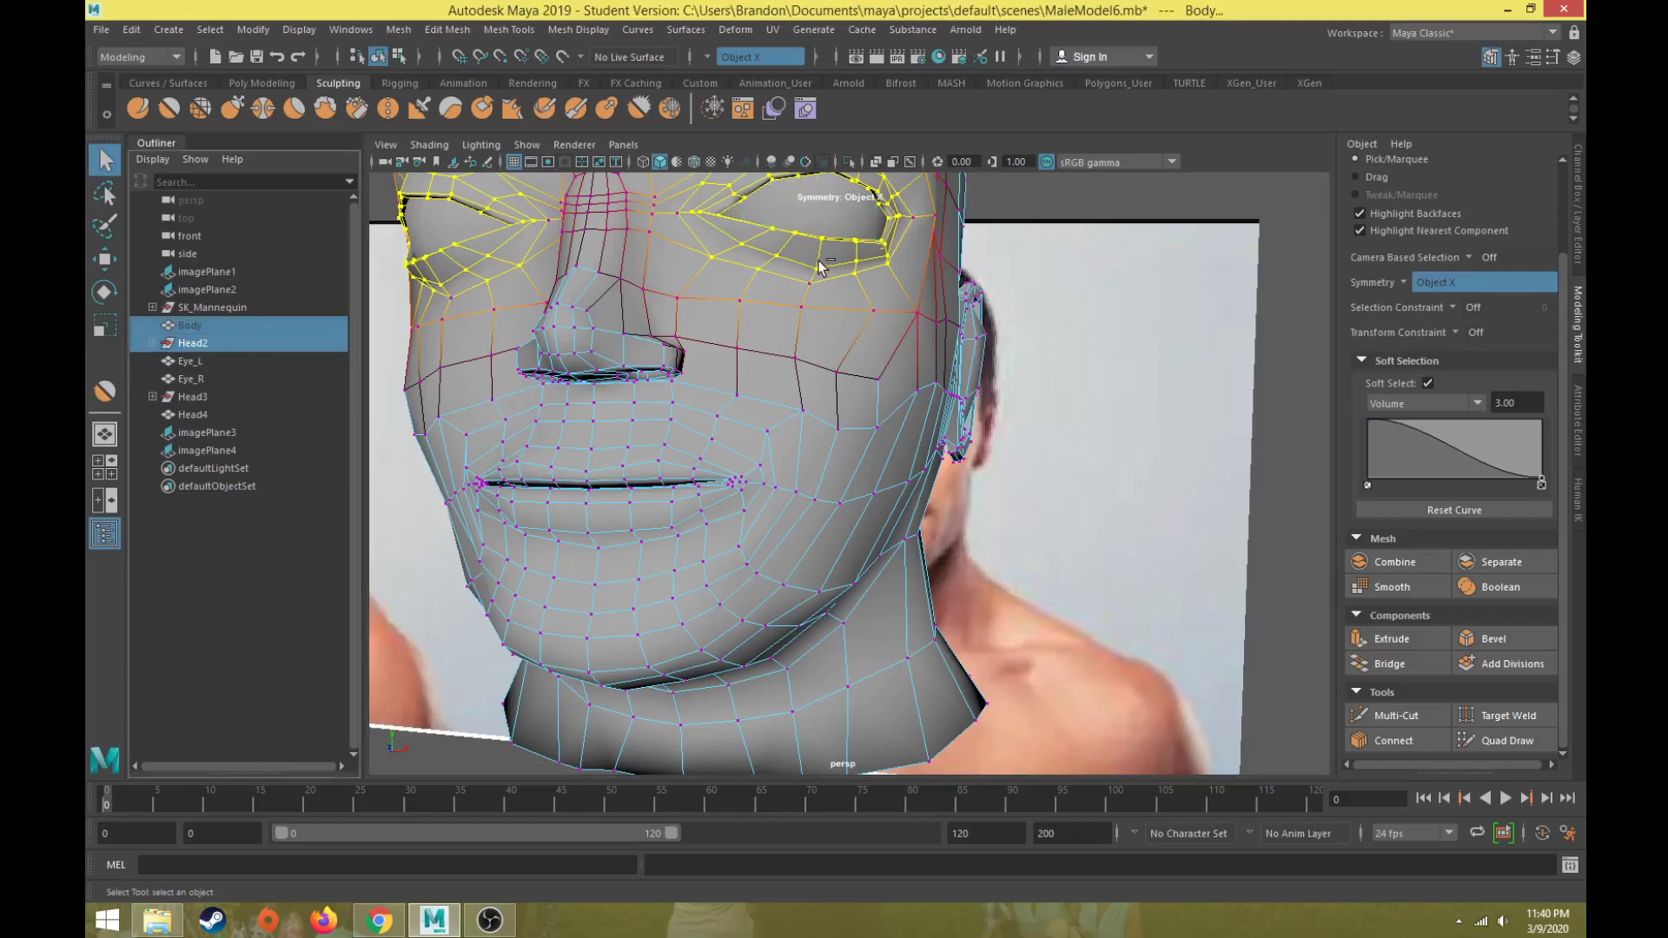
pyautogui.hotkey('ctrl', 'z')
pyautogui.hotkey('ctrl', 'z')
pyautogui.hotkey('ctrl', 'z')
pyautogui.hotkey('ctrl', 'z')
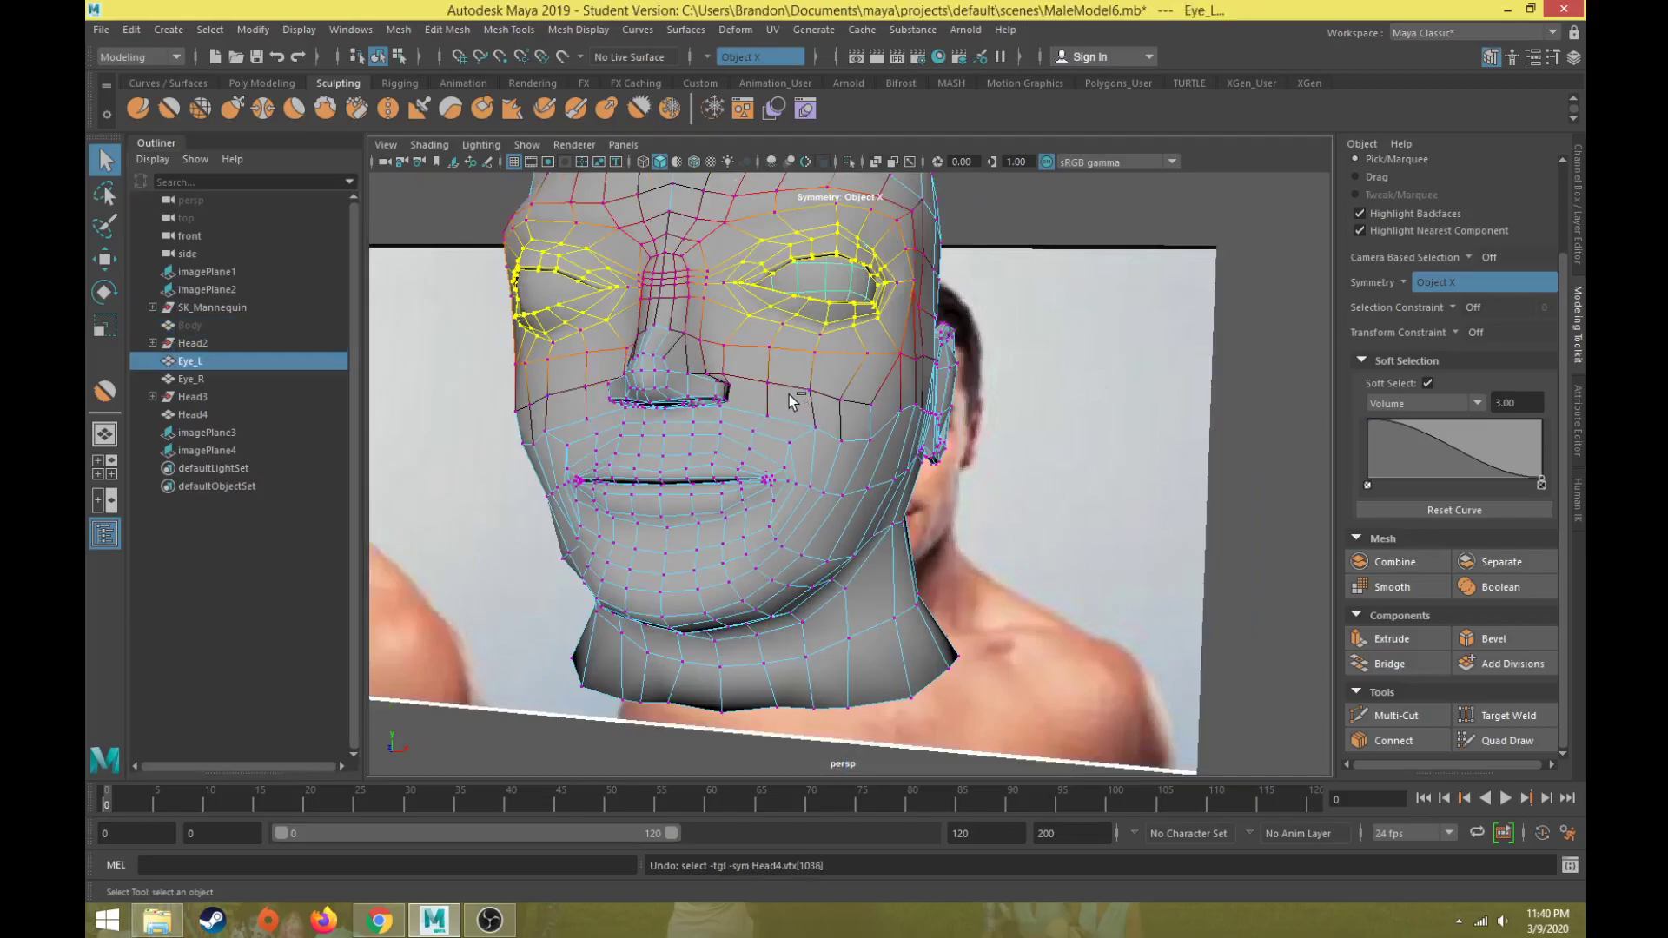
pyautogui.hotkey('ctrl', 'z')
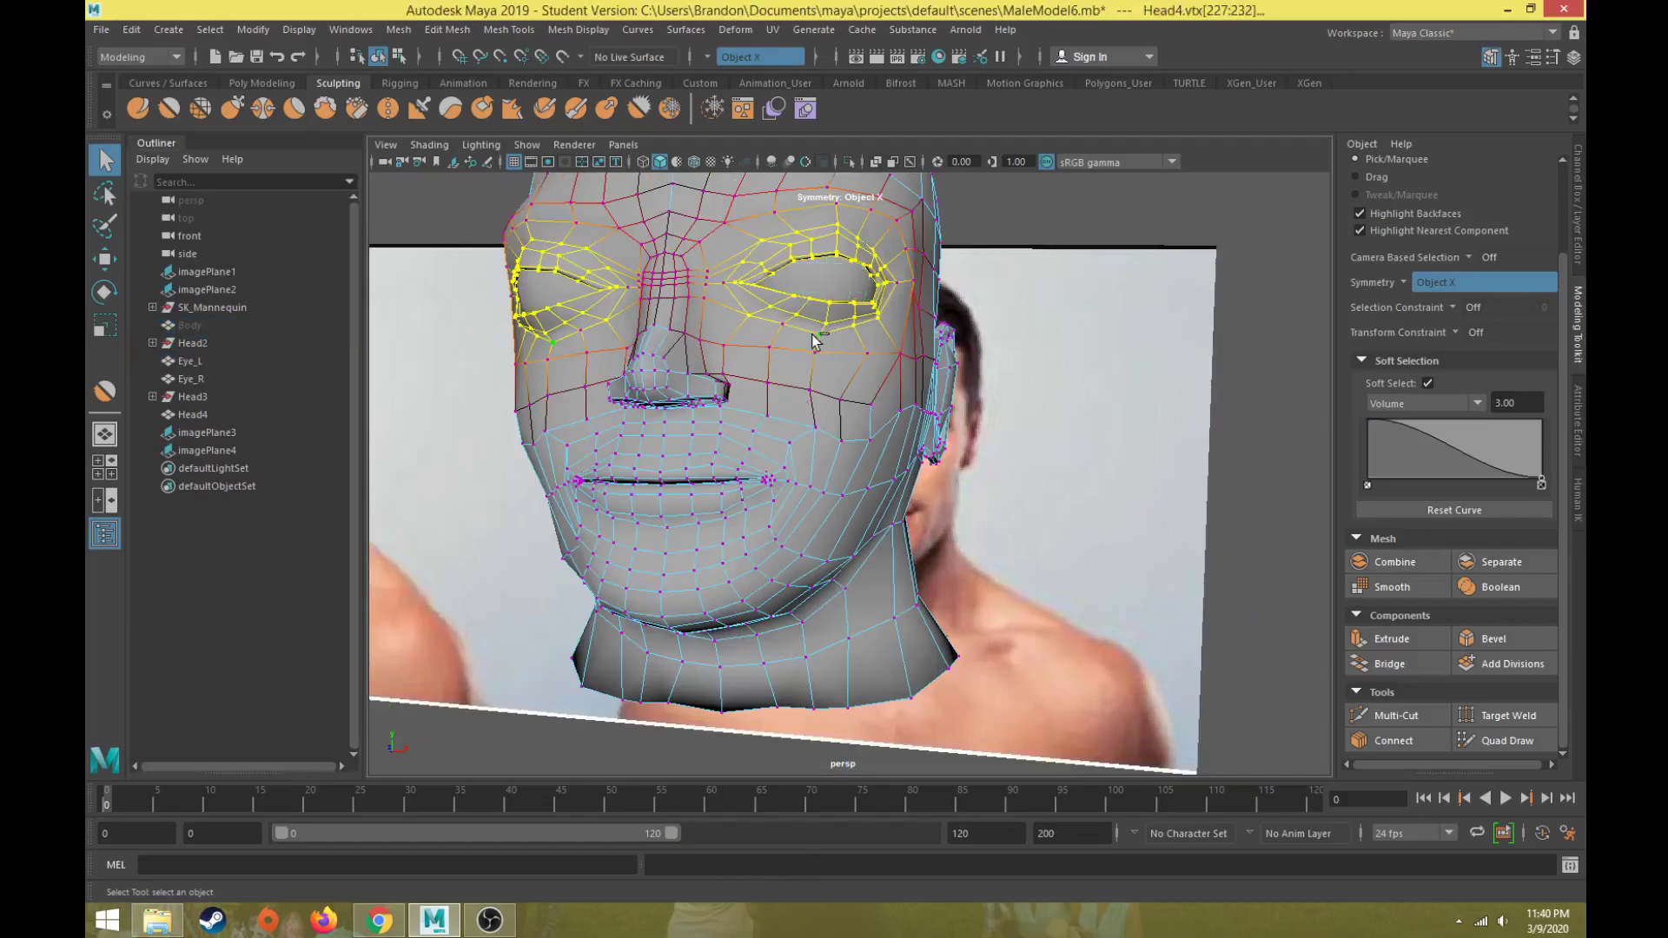
pyautogui.scroll(5, 819, 333)
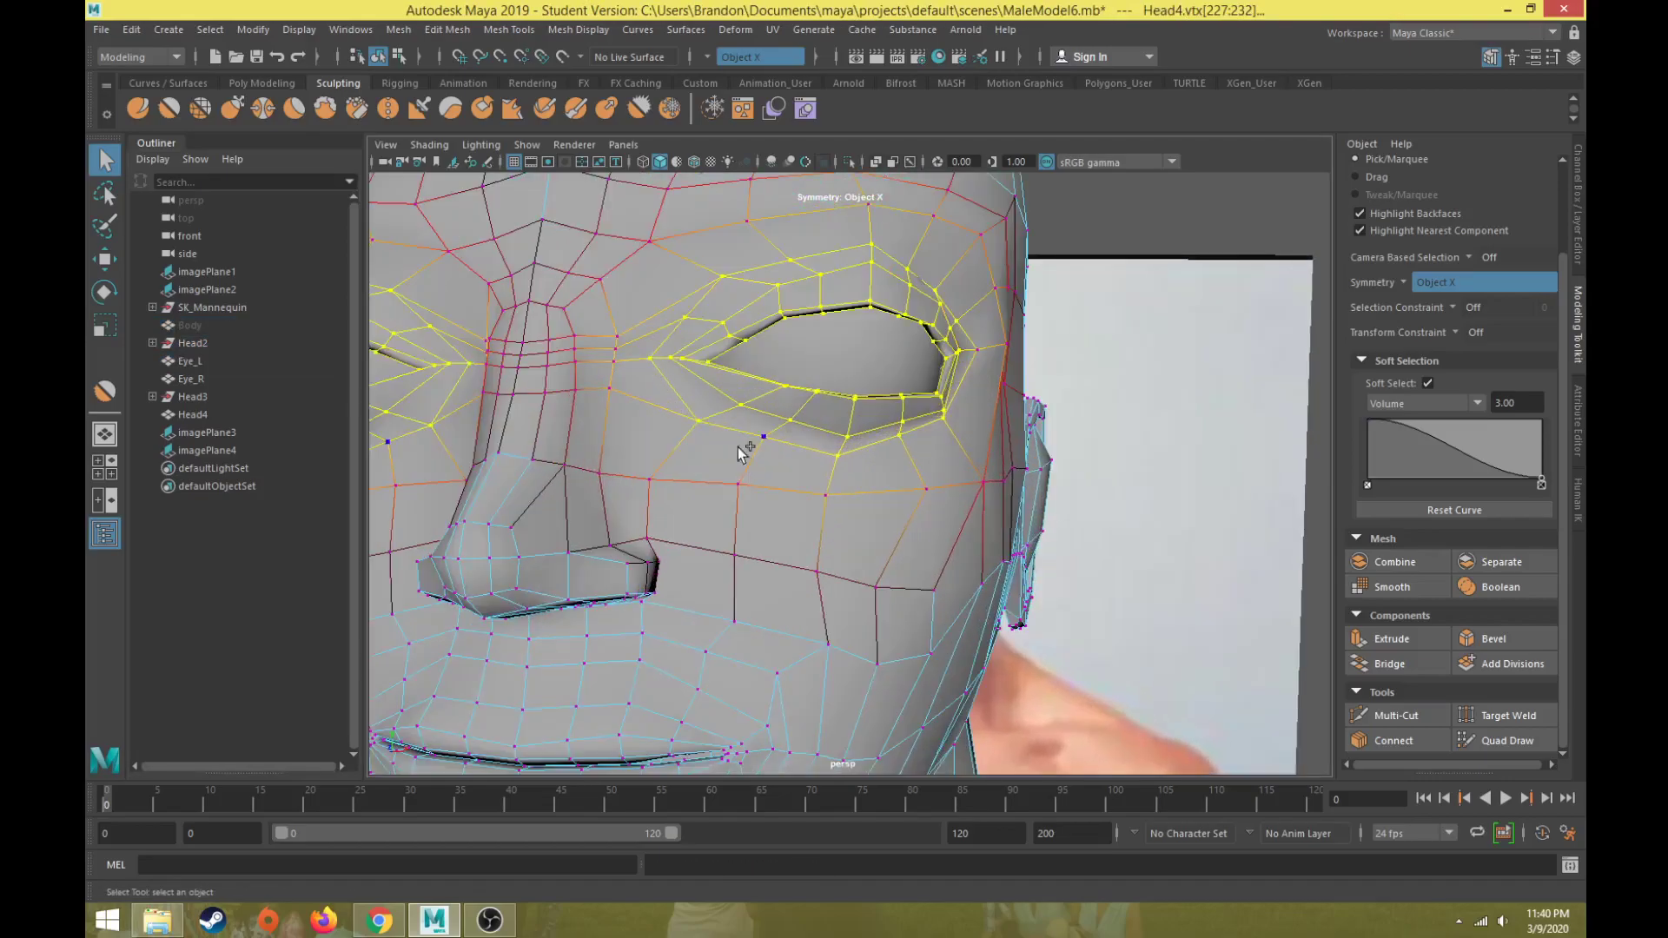
pyautogui.scroll(-3, 742, 476)
pyautogui.keyDown('alt'); pyautogui.moveTo(850, 419); pyautogui.dragTo(836, 417); pyautogui.keyUp('alt')
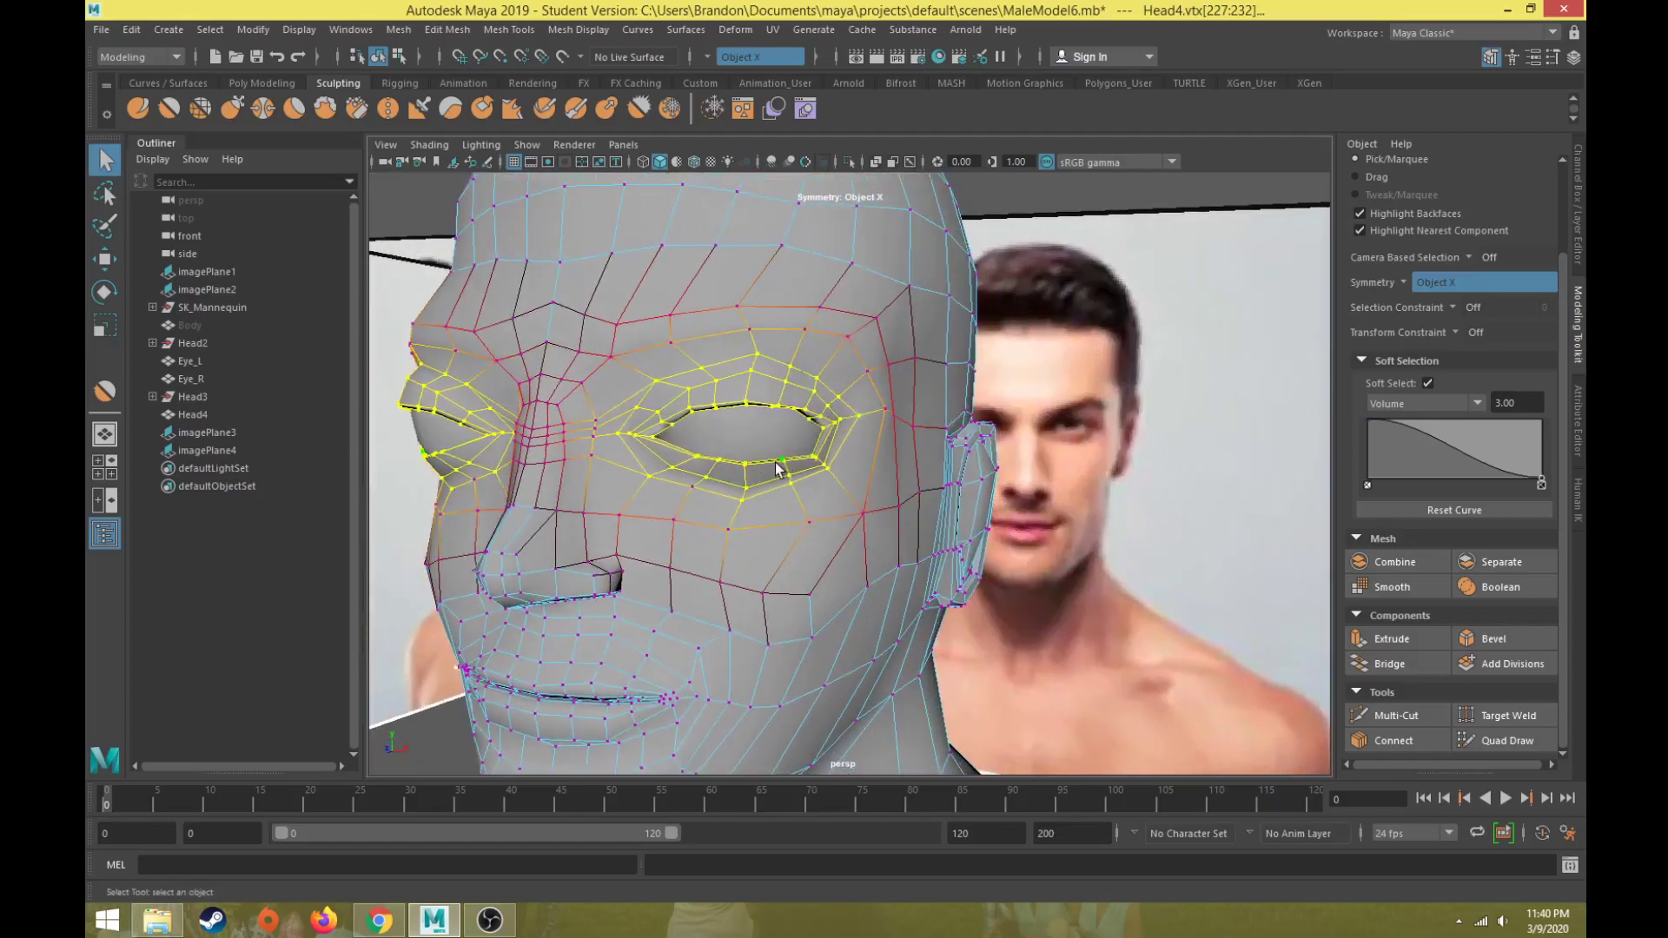
# - Try to move the selected eye-opening vertices inward and undo the move
pyautogui.keyDown('alt'); pyautogui.moveTo(699, 418); pyautogui.dragTo(710, 422); pyautogui.keyUp('alt')
pyautogui.press('w')
pyautogui.moveTo(832, 431); pyautogui.dragTo(815, 443)
pyautogui.hotkey('ctrl', 'z')
pyautogui.hotkey('ctrl', 'z')
pyautogui.hotkey('ctrl', 'z')
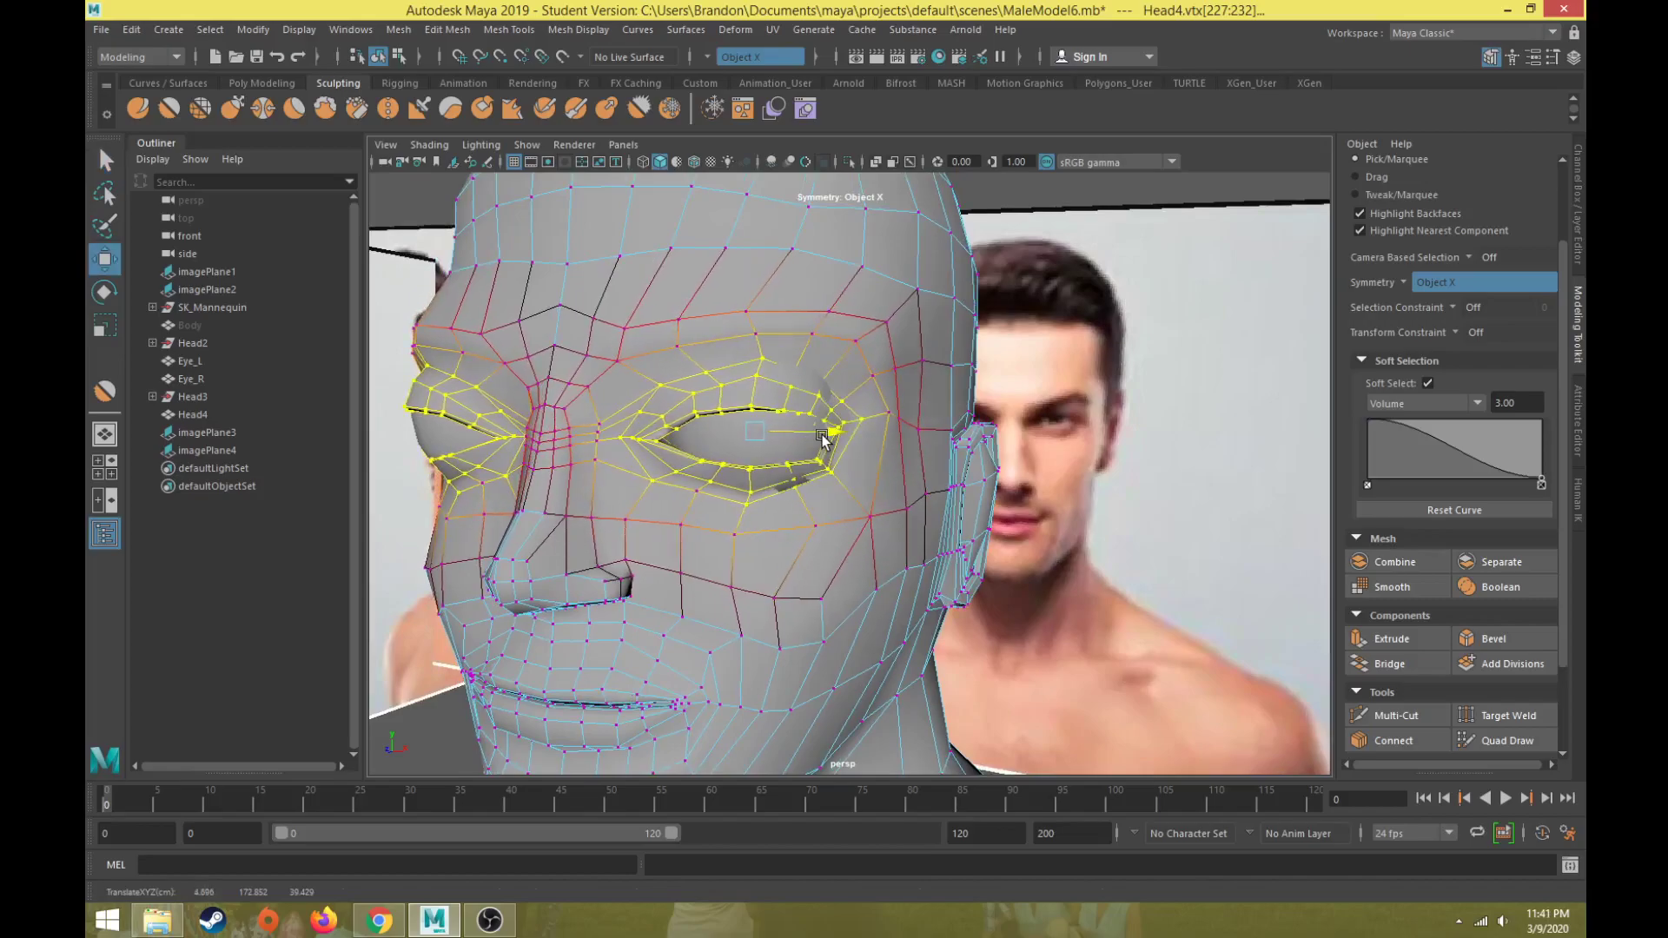
# - Set the soft selection radius to 2.00 and move the eye-opening vertices inward towards the nose to match the front reference
pyautogui.moveTo(1521, 404); pyautogui.dragTo(1346, 414)
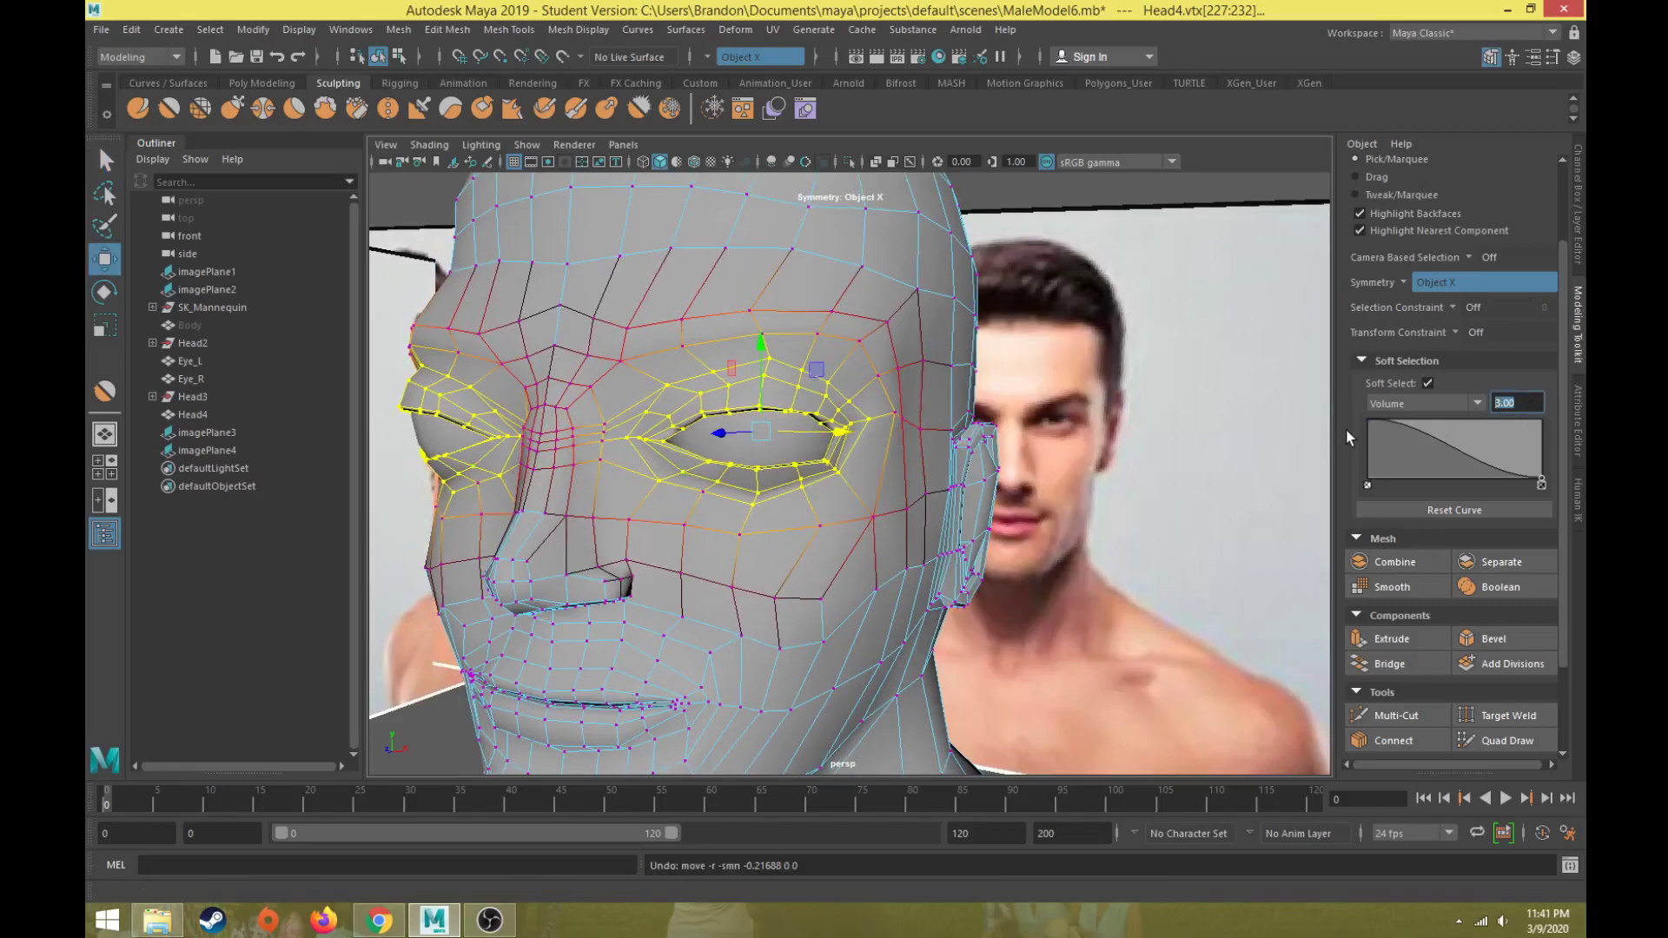
pyautogui.press('Return')
pyautogui.moveTo(842, 434); pyautogui.dragTo(836, 439)
pyautogui.moveTo(837, 441); pyautogui.dragTo(837, 443, button='middle')
pyautogui.press('space')
pyautogui.press('space')
pyautogui.scroll(3, 756, 553)
pyautogui.keyDown('alt'); pyautogui.moveTo(969, 391); pyautogui.dragTo(929, 443, button='middle'); pyautogui.keyUp('alt')
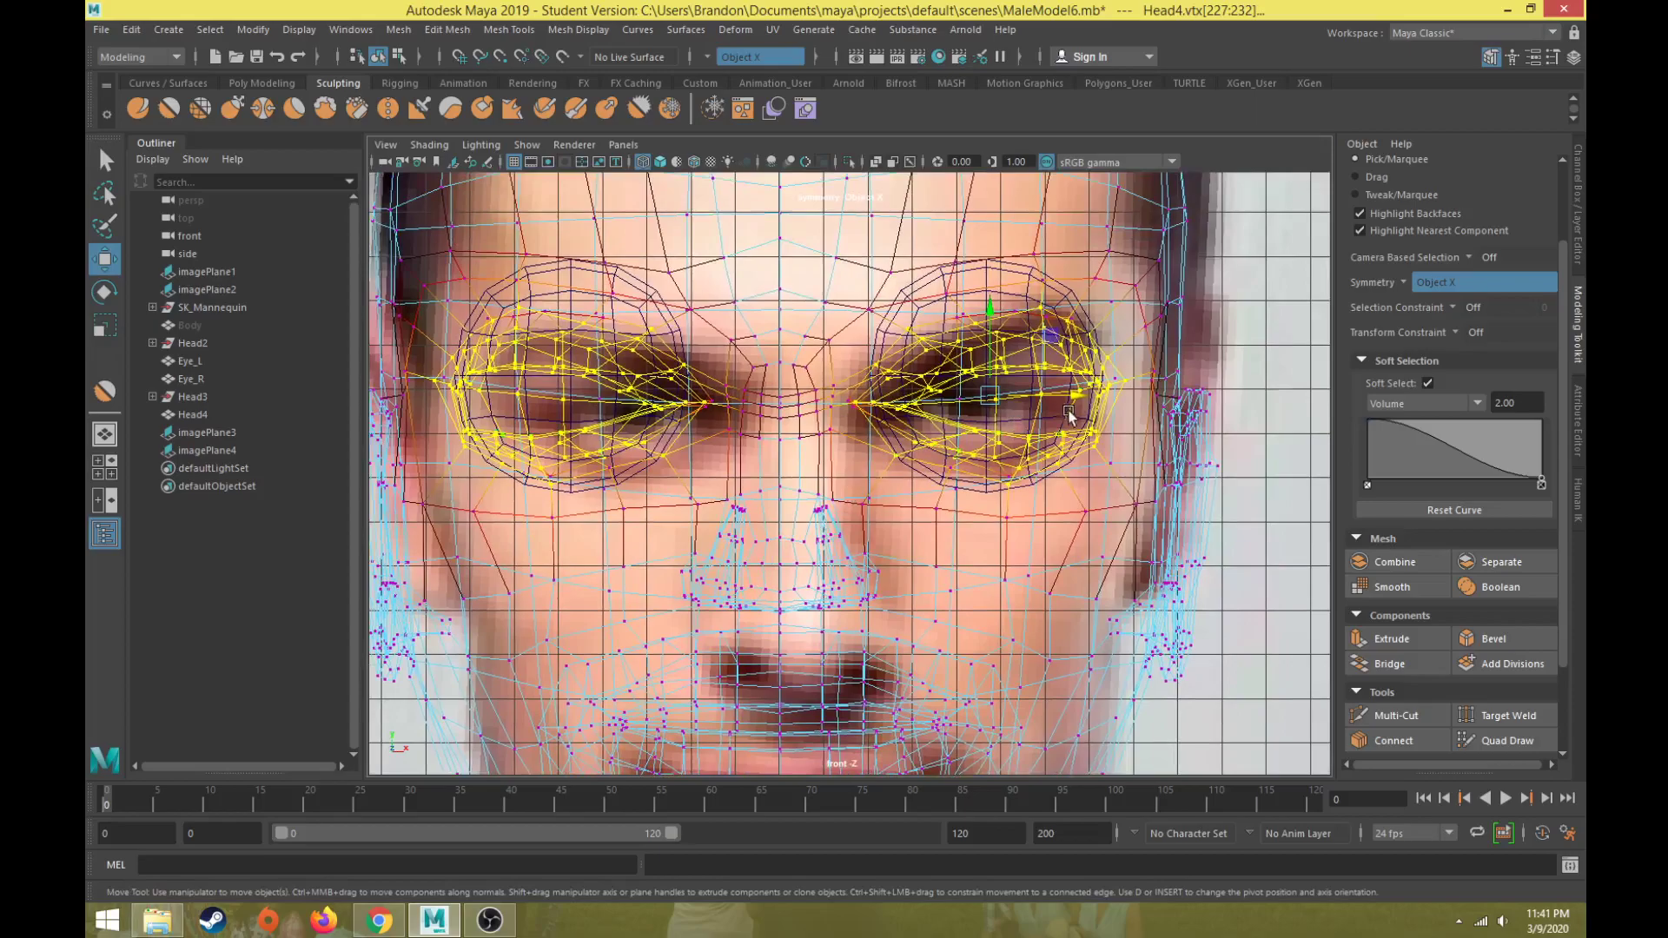
pyautogui.press('space')
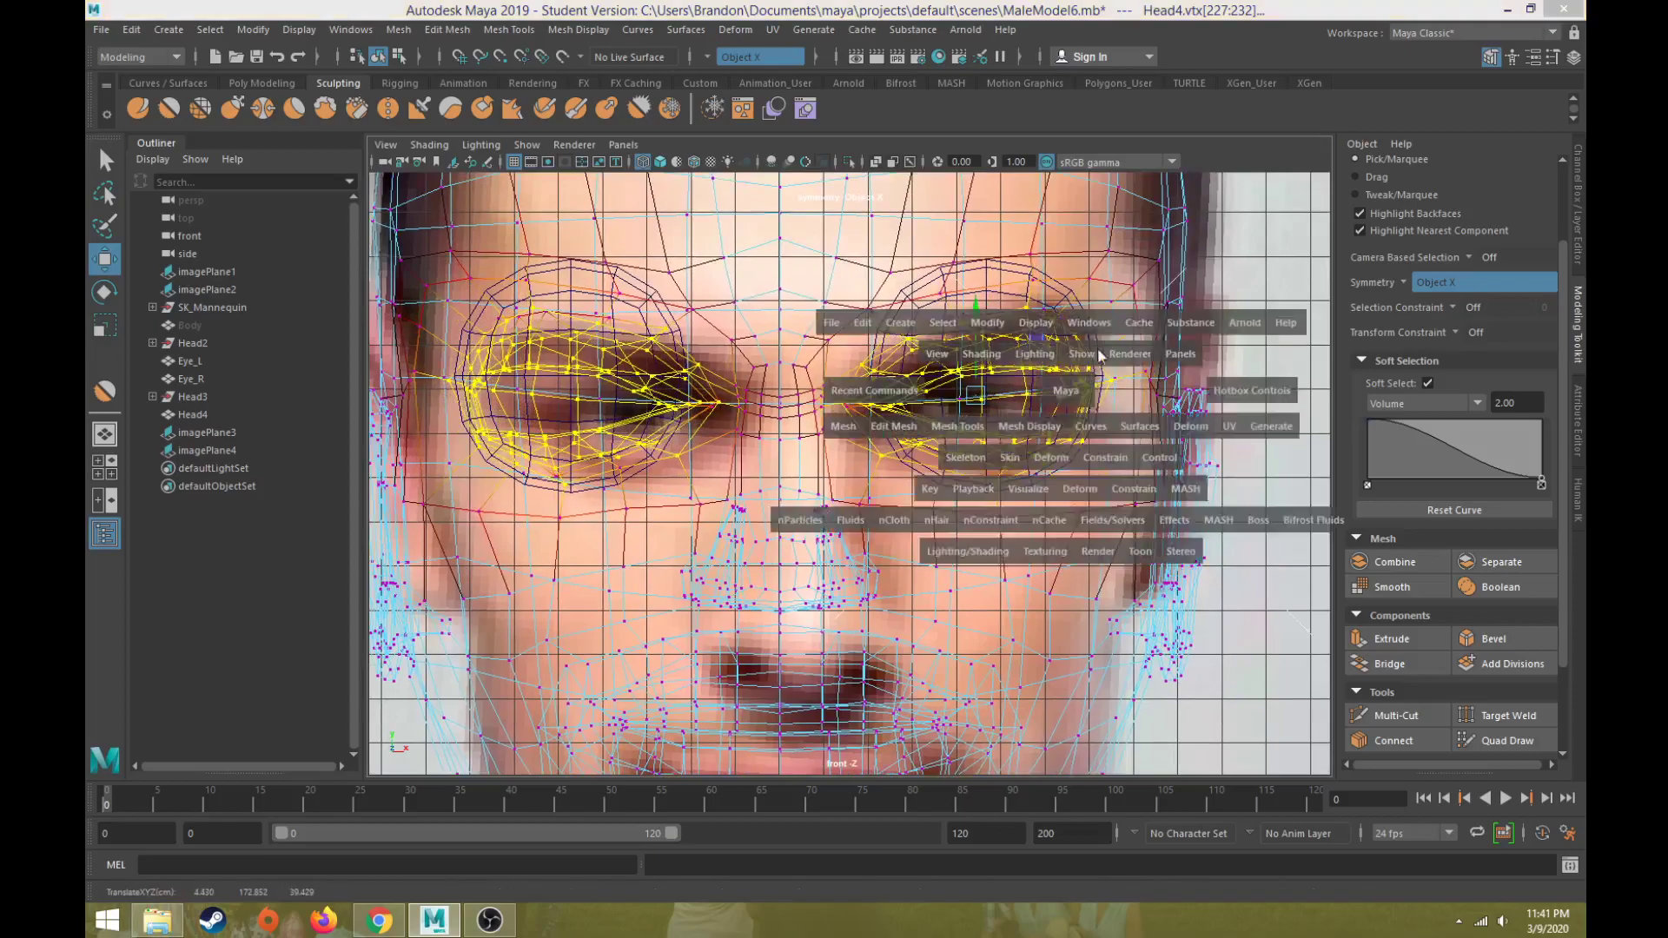
# - Move the eye-opening vertices slightly forward and further inward, checking them in the perspective and front views
pyautogui.keyDown('alt'); pyautogui.moveTo(1109, 320); pyautogui.dragTo(1122, 385); pyautogui.keyUp('alt')
pyautogui.press('e')
pyautogui.press('w')
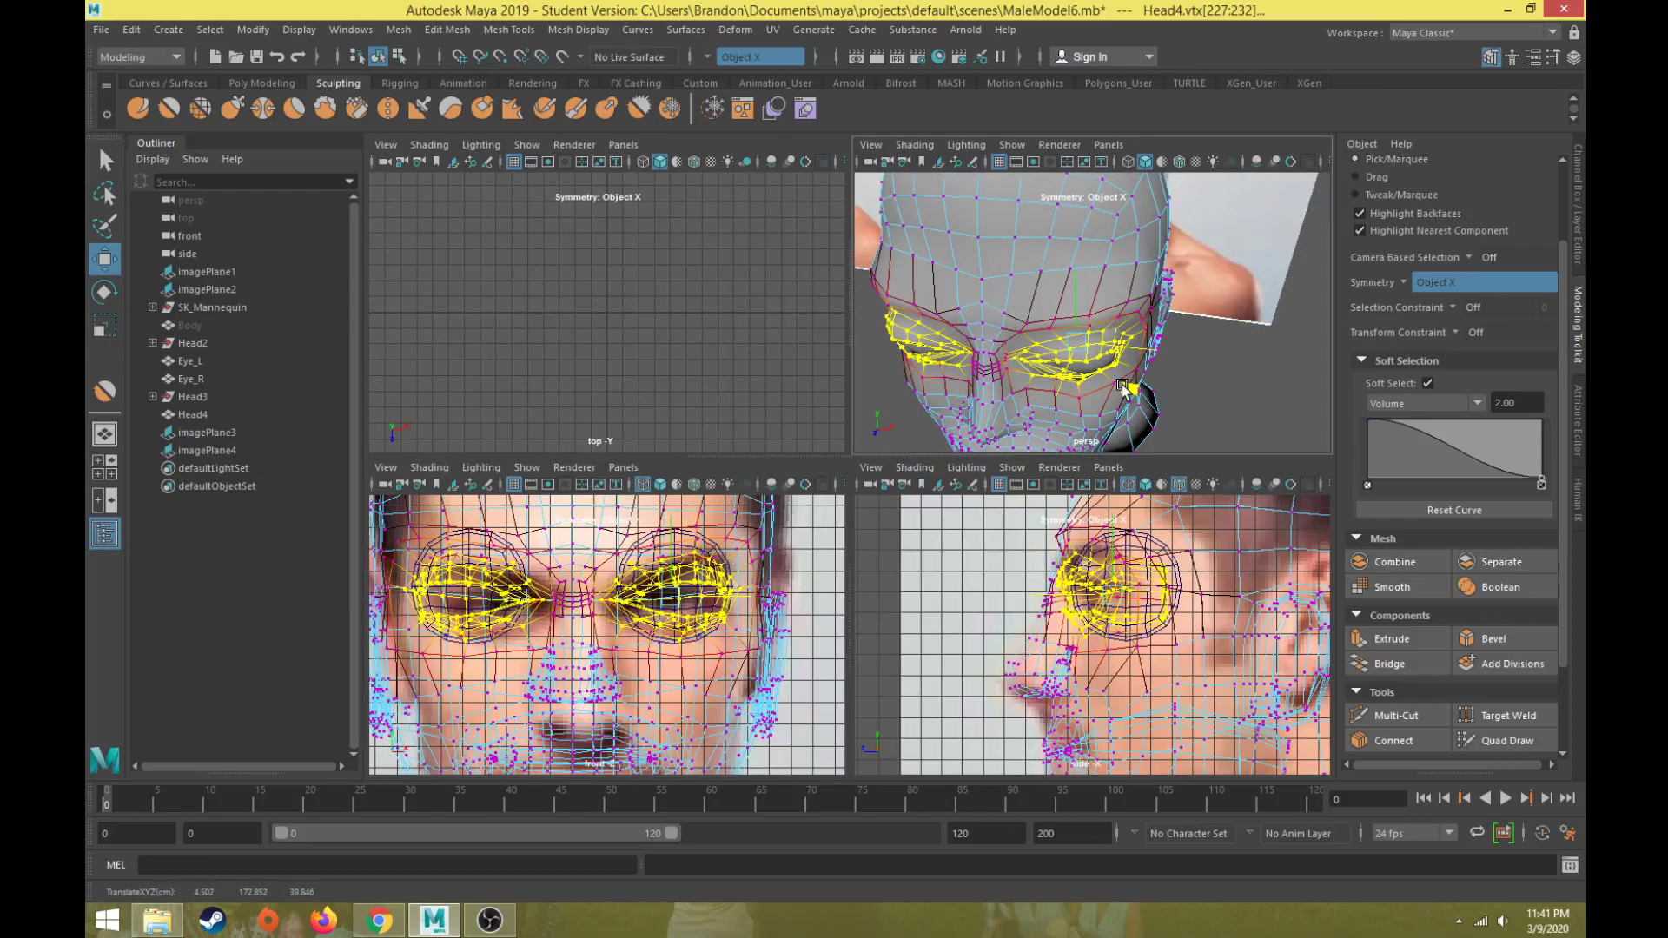
pyautogui.scroll(2, 747, 619)
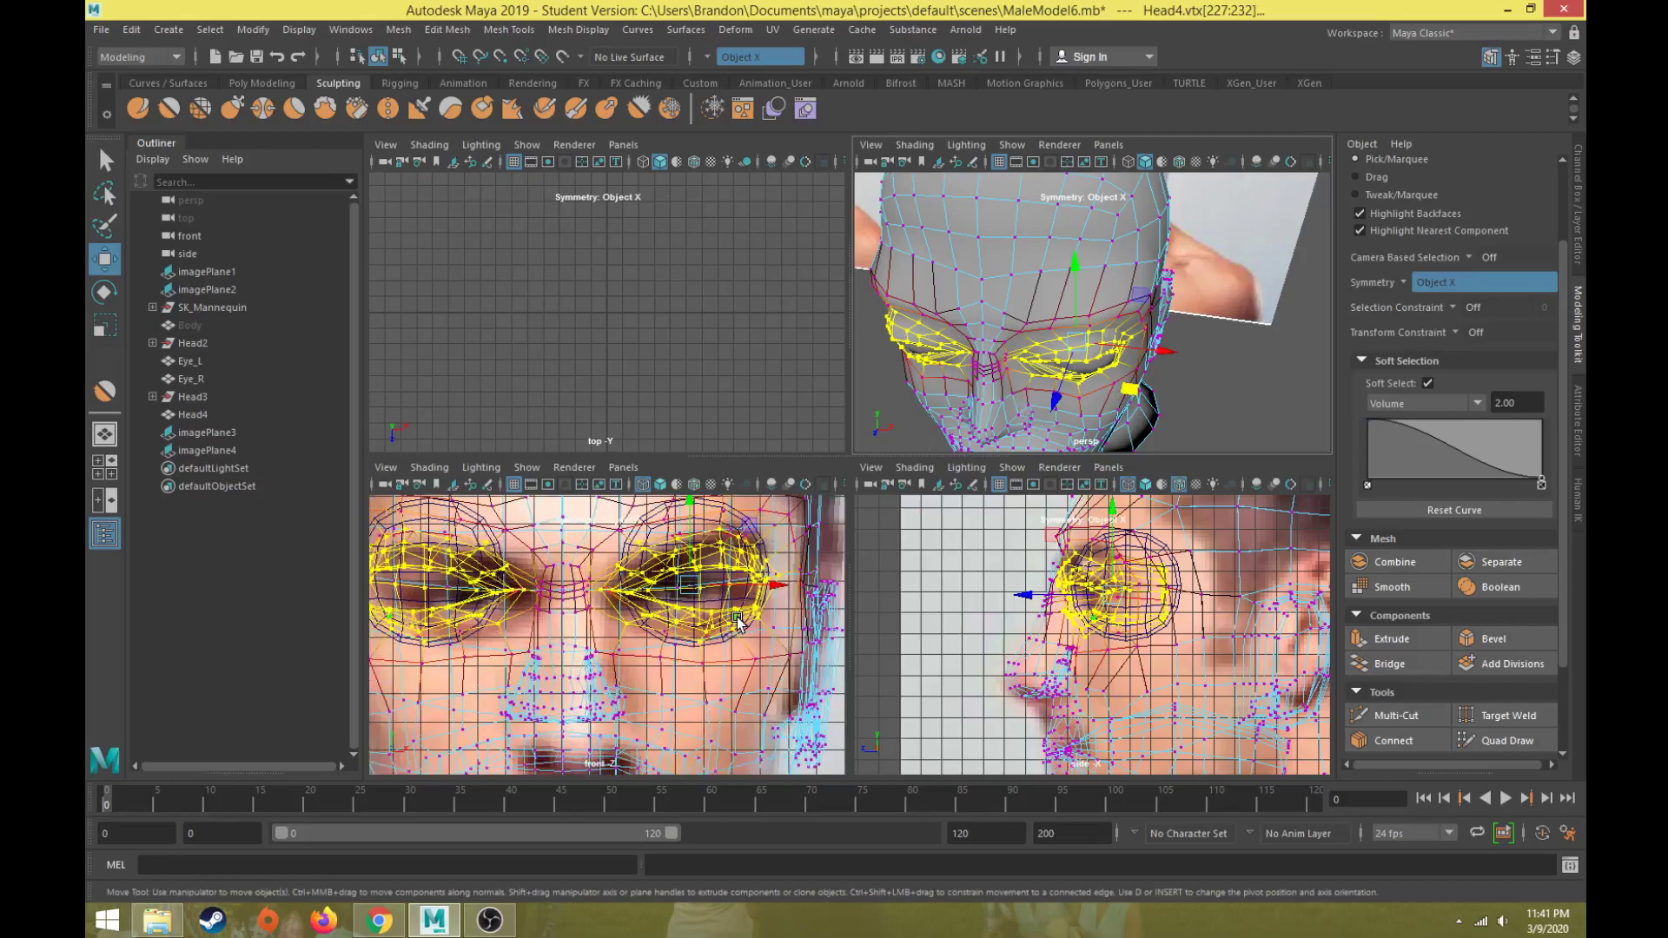
pyautogui.moveTo(772, 594); pyautogui.dragTo(763, 598, button='middle')
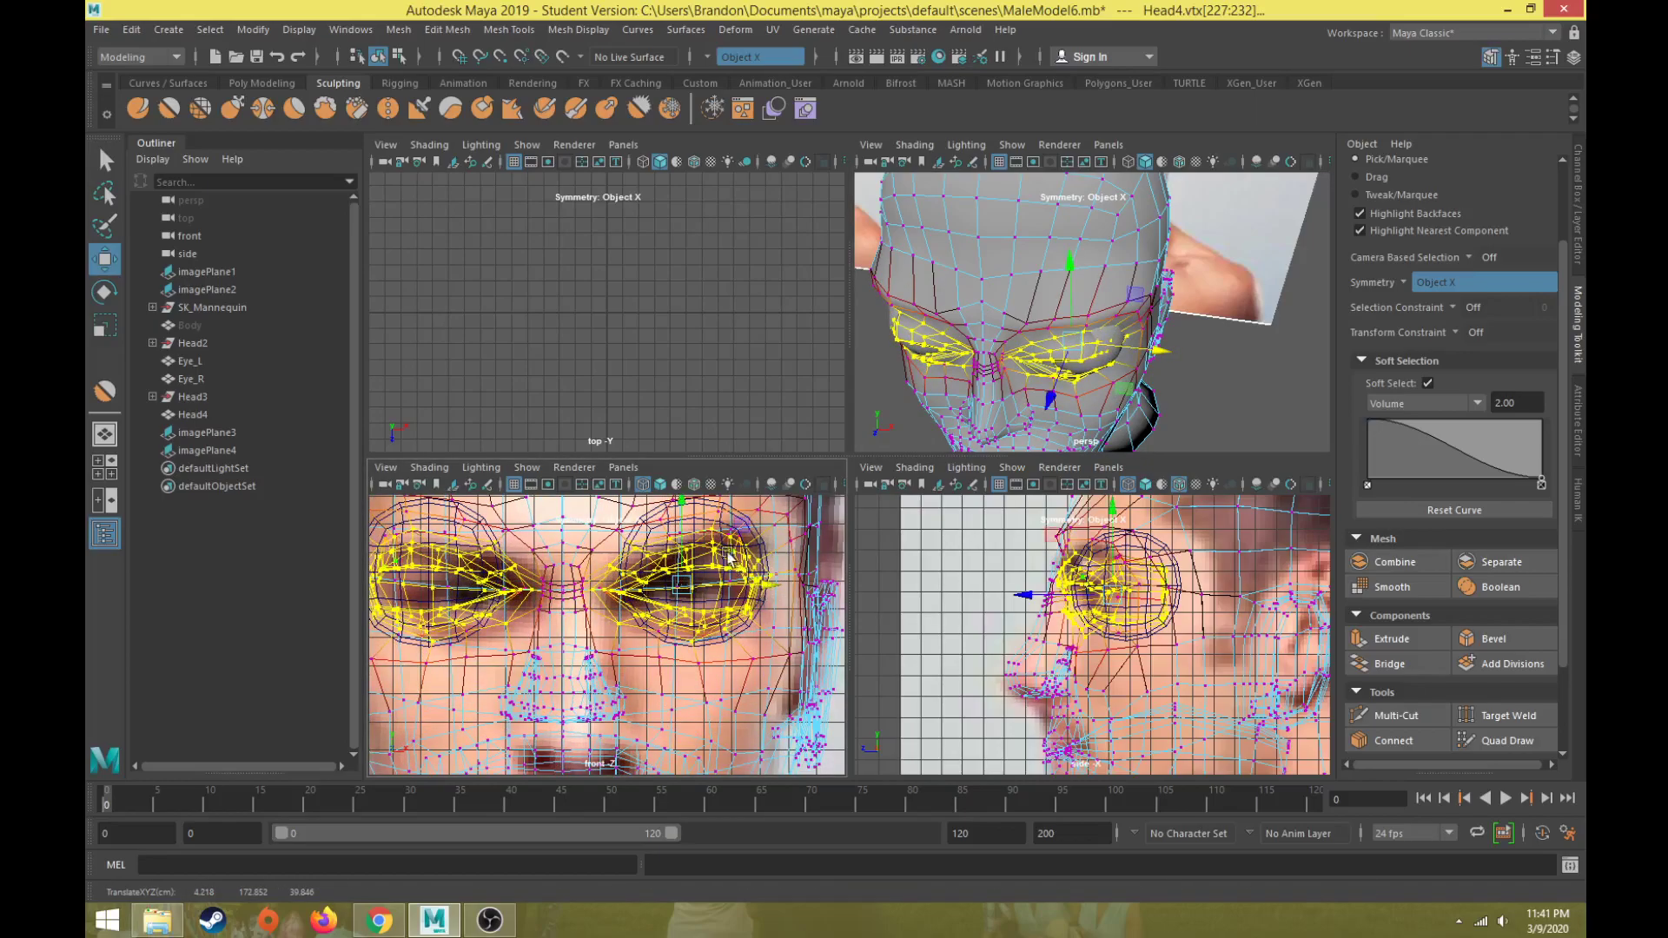
# - Scale the eye-opening vertices down slightly in height and depth and adjust their position on the face
pyautogui.keyDown('alt'); pyautogui.moveTo(959, 405); pyautogui.dragTo(1136, 394); pyautogui.keyUp('alt')
pyautogui.press('r')
pyautogui.press('w')
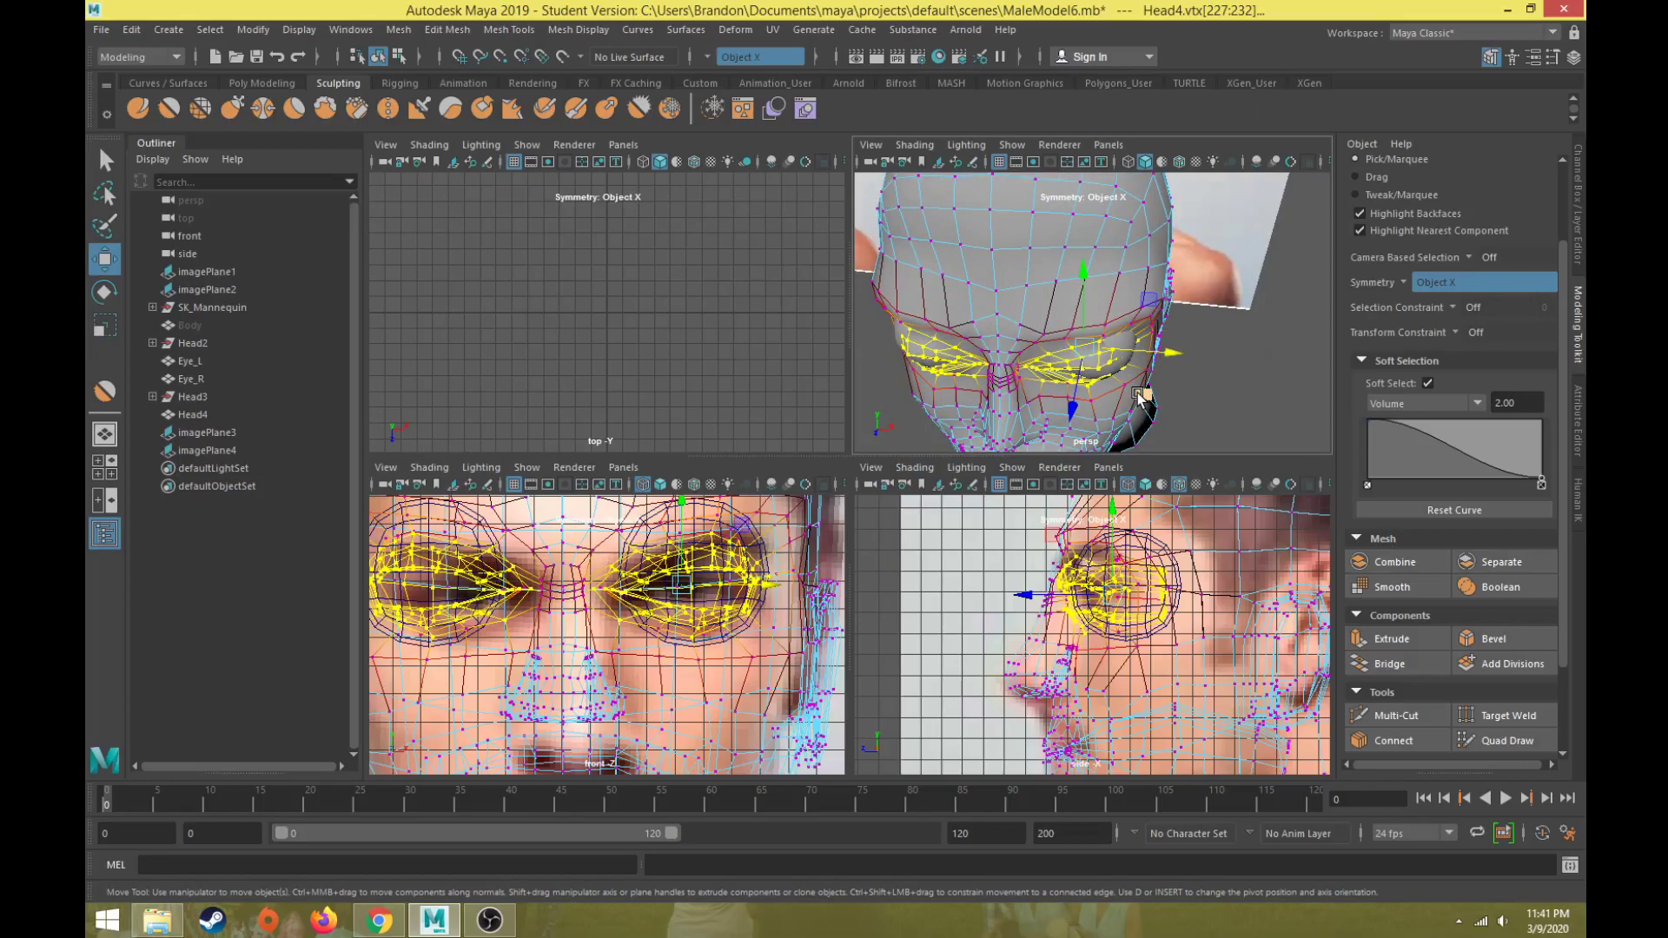
pyautogui.press('r')
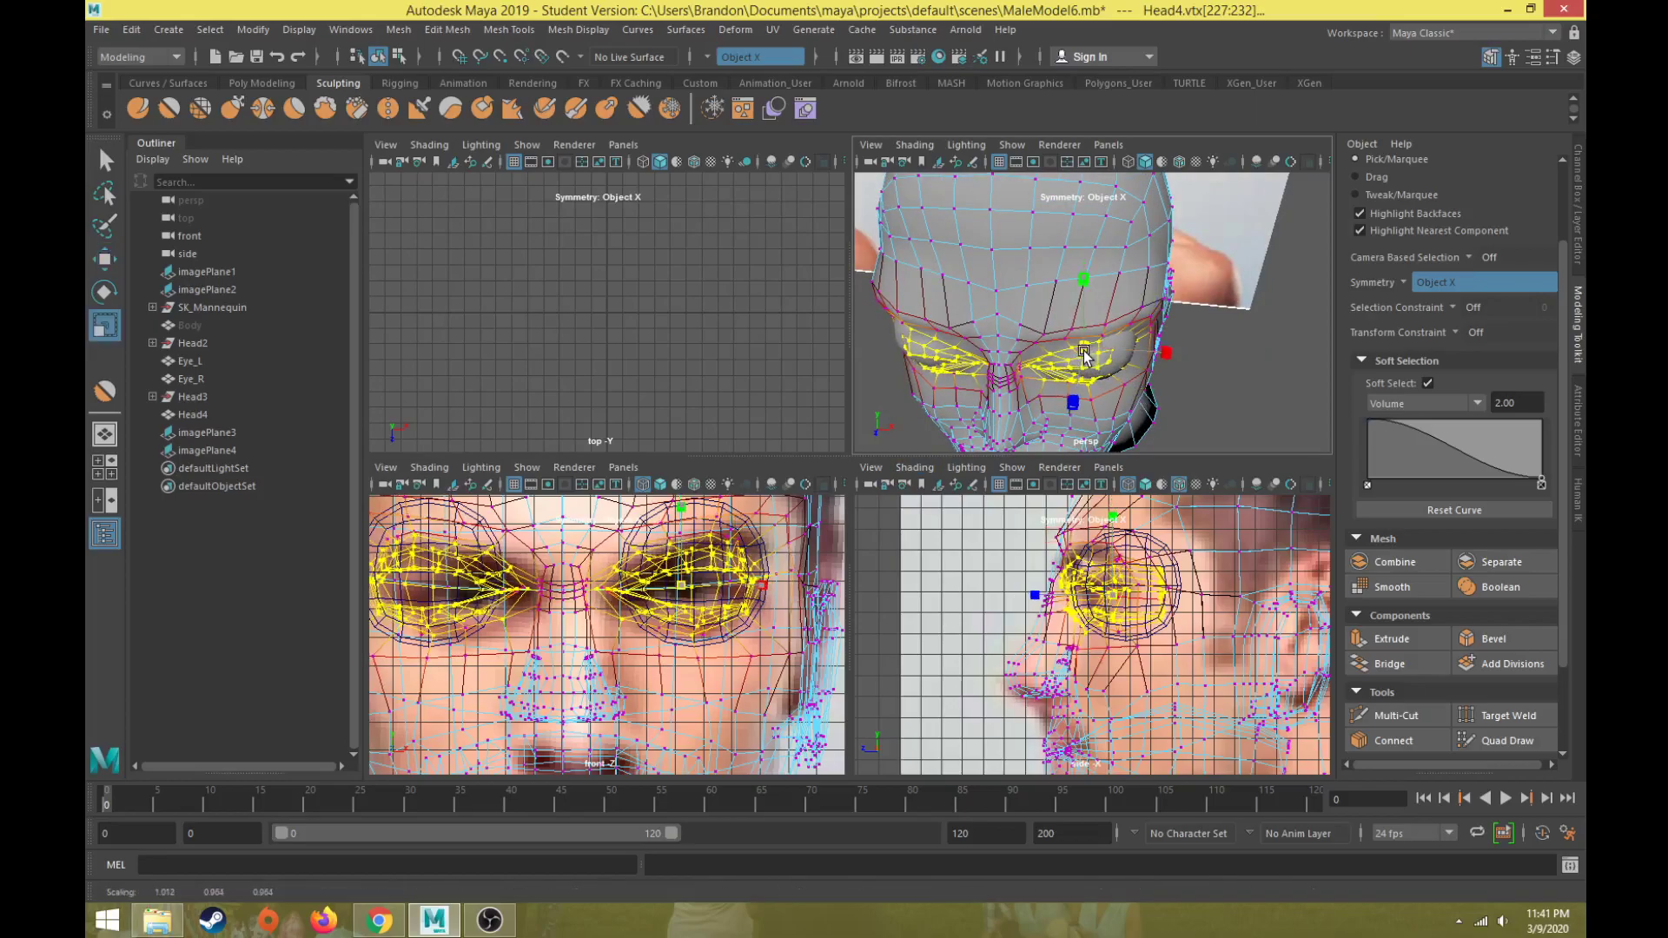
pyautogui.press('w')
pyautogui.moveTo(1141, 396); pyautogui.dragTo(1165, 373)
# - Fine-tune the position of the eye-opening vertices over the eyes of the front reference image
pyautogui.press('e')
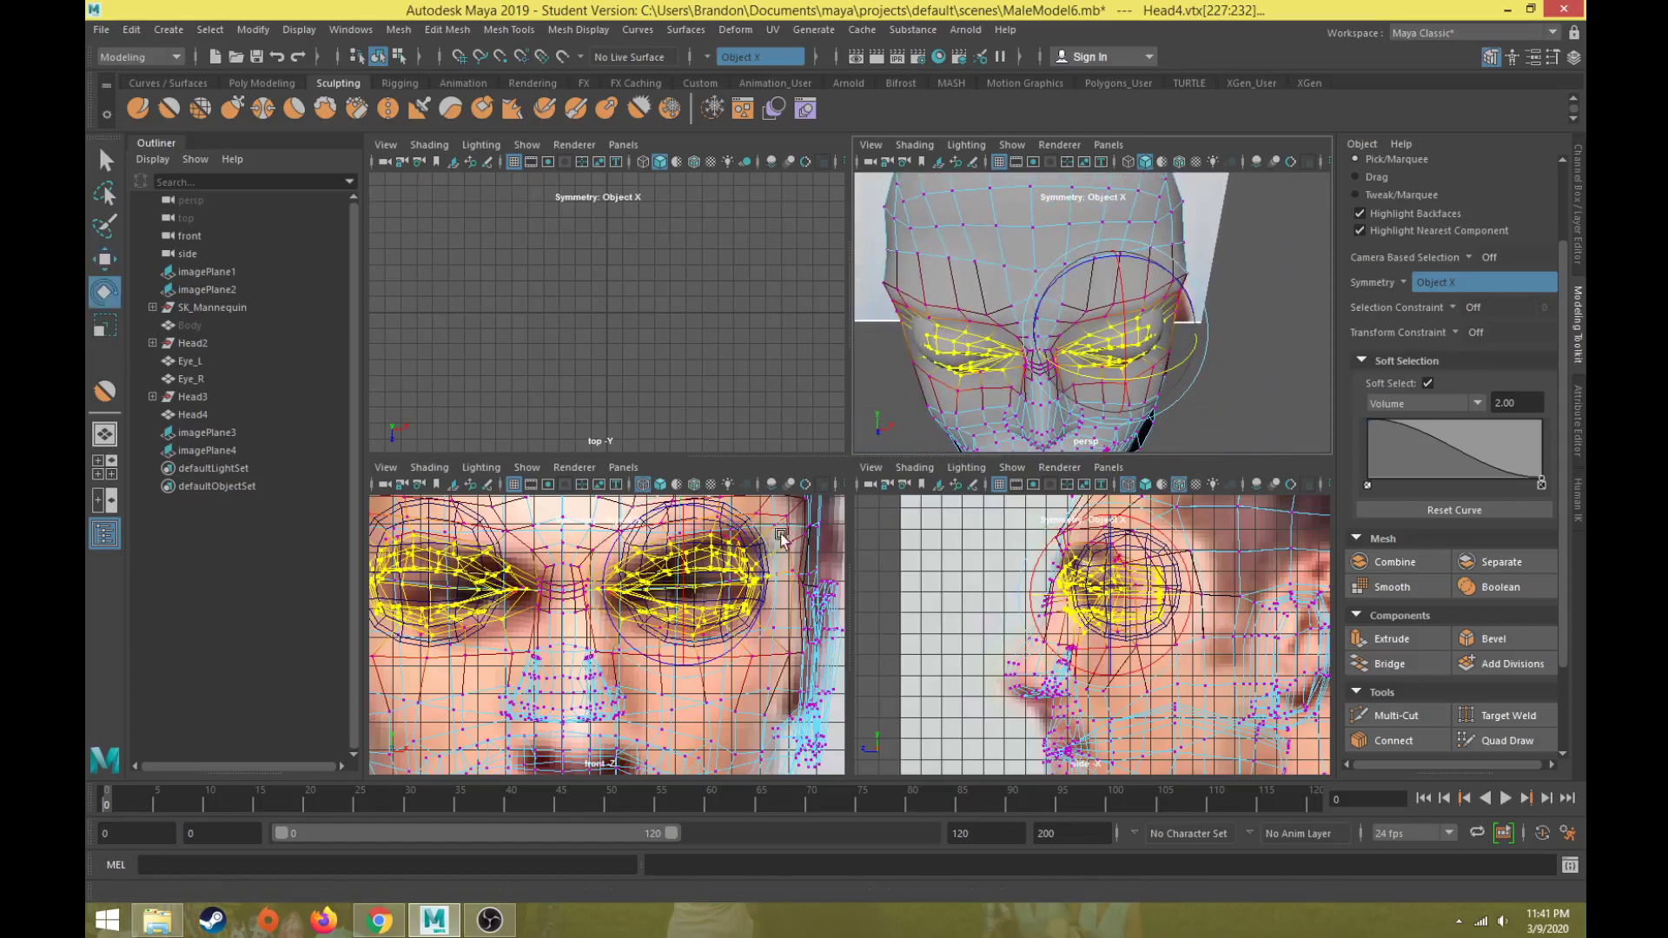
pyautogui.scroll(2, 695, 632)
pyautogui.keyDown('alt'); pyautogui.moveTo(613, 584); pyautogui.dragTo(603, 577); pyautogui.keyUp('alt')
pyautogui.press('w')
pyautogui.moveTo(771, 511); pyautogui.dragTo(769, 510)
# - Return to object mode and move the left eyeball down and inward so it sits inside the reshaped eye opening
pyautogui.press('space')
pyautogui.keyDown('alt'); pyautogui.moveTo(996, 384); pyautogui.dragTo(847, 409); pyautogui.keyUp('alt')
pyautogui.moveTo(874, 248); pyautogui.dragTo(938, 227, button='right')
pyautogui.click(759, 394)
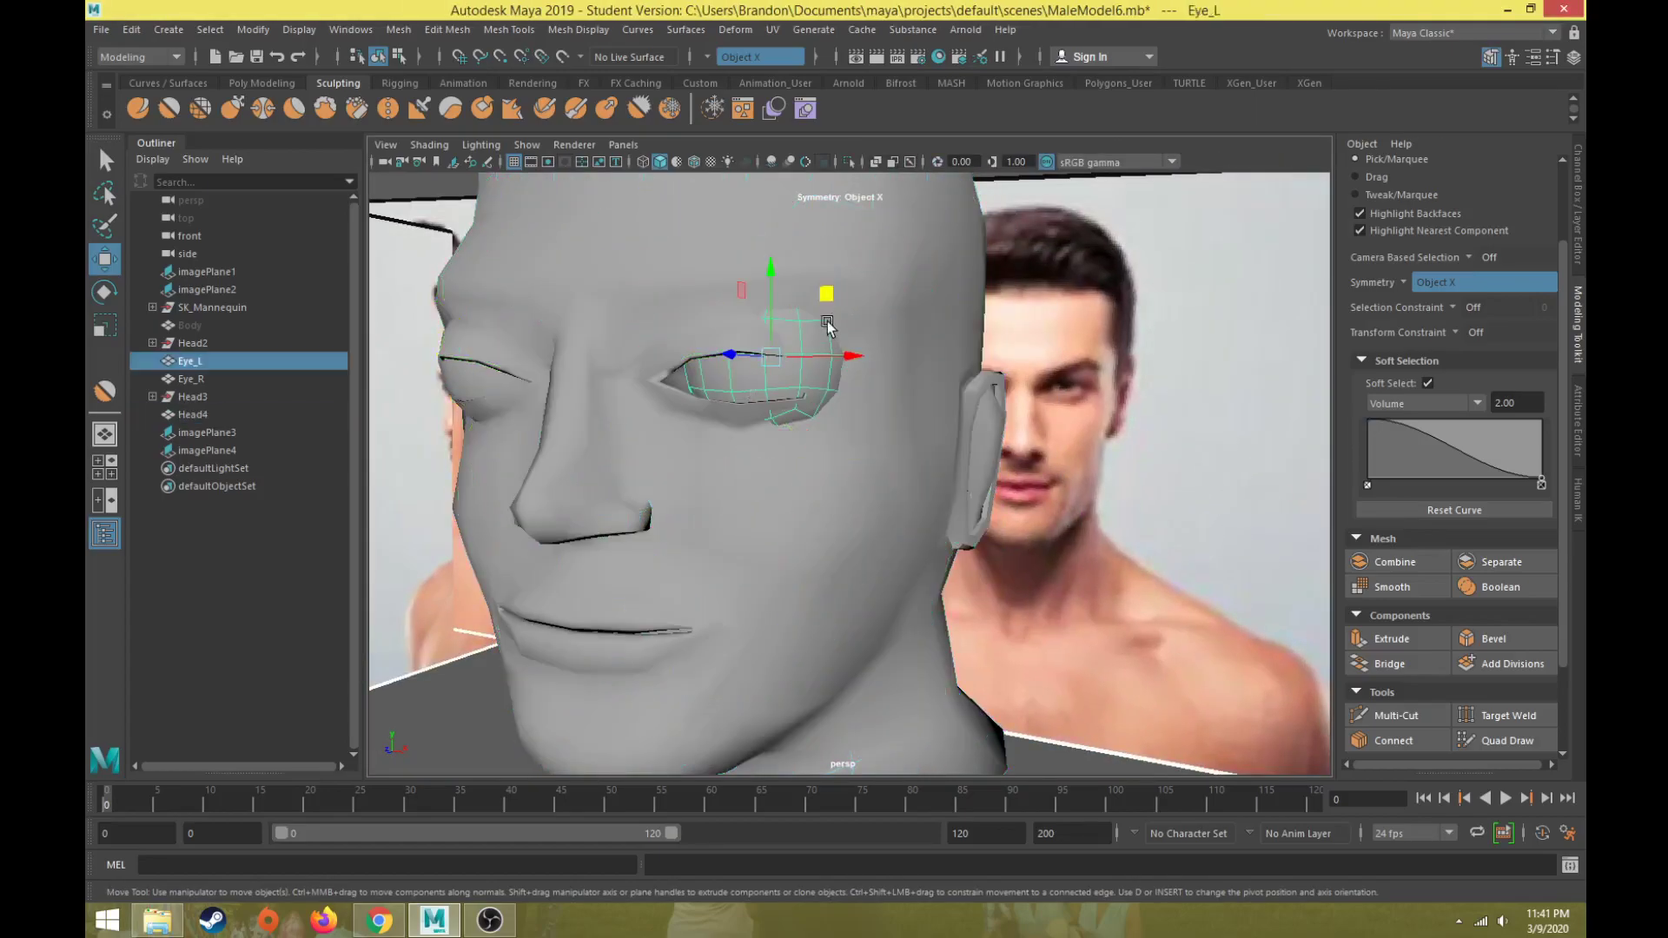
pyautogui.moveTo(851, 358); pyautogui.dragTo(824, 413)
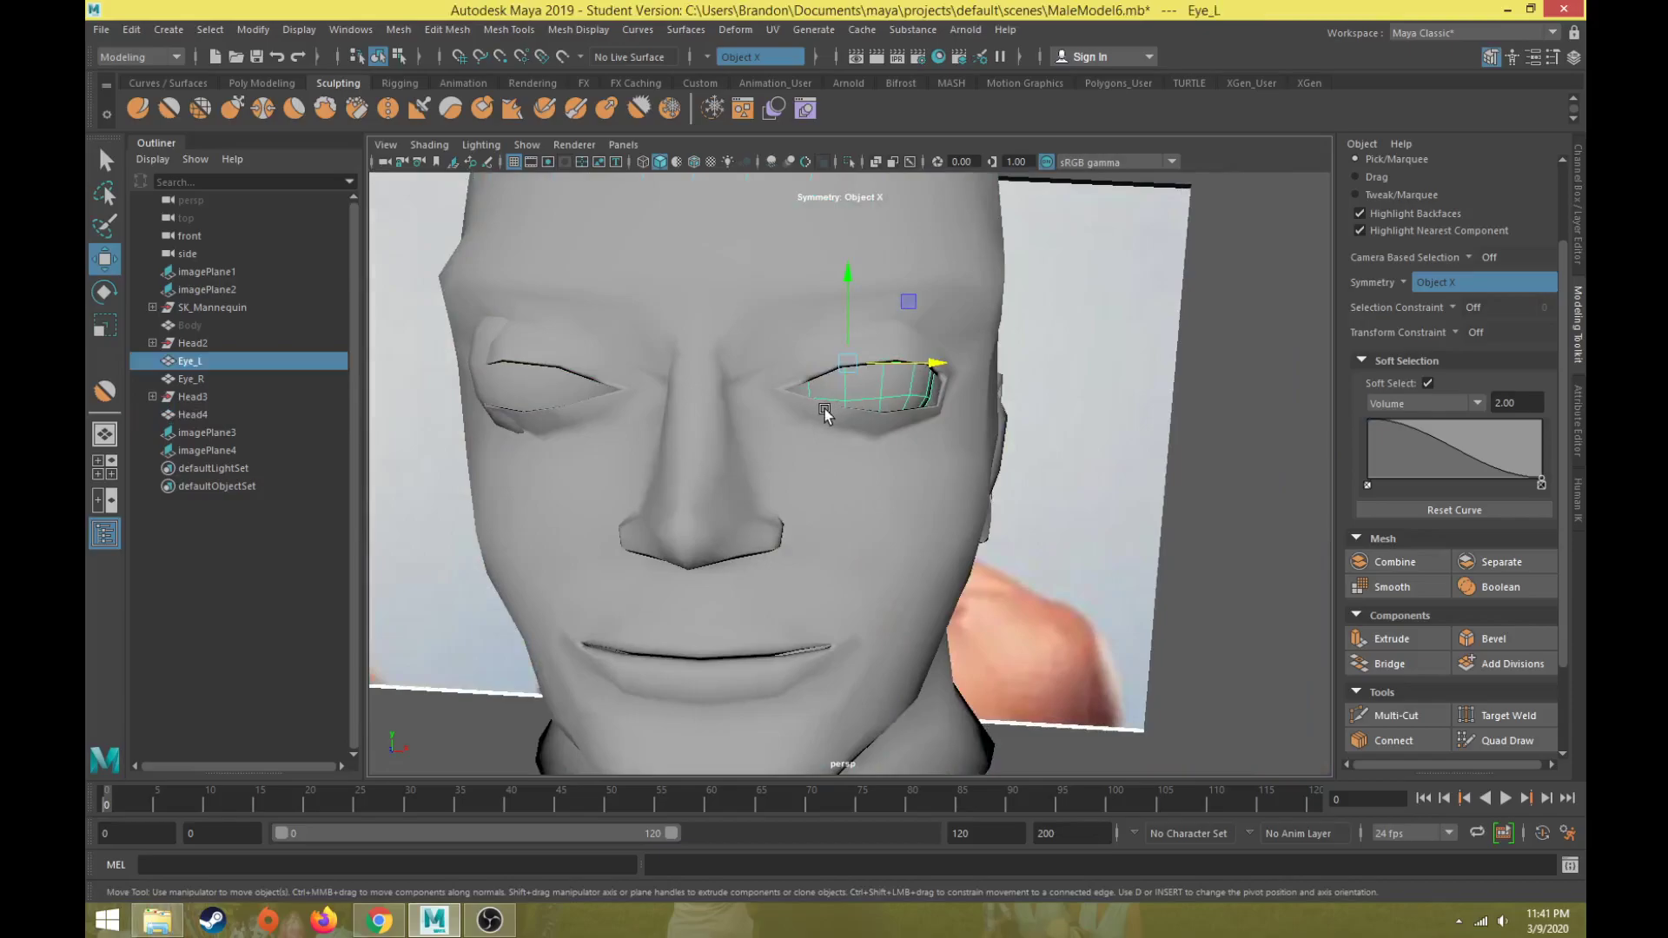
pyautogui.moveTo(905, 306); pyautogui.dragTo(906, 336, button='middle')
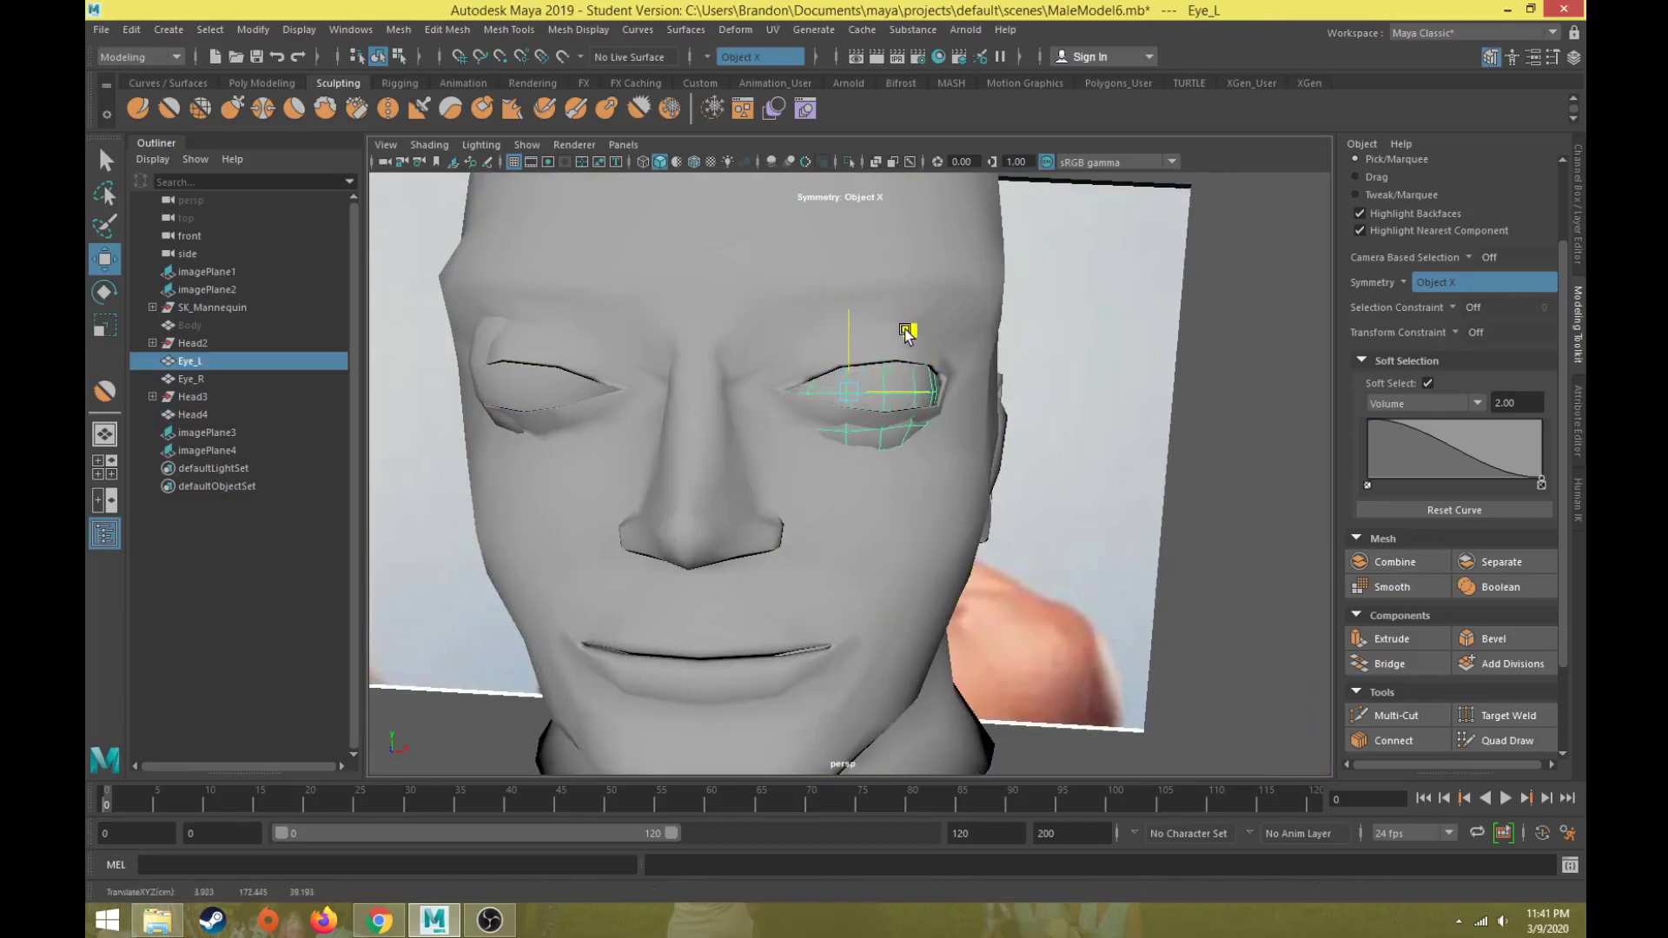
pyautogui.moveTo(794, 388)
pyautogui.keyDown('alt'); pyautogui.mouseDown()
pyautogui.moveTo(674, 420)
pyautogui.moveTo(860, 408)
pyautogui.moveTo(772, 397)
pyautogui.mouseUp(); pyautogui.keyUp('alt')
pyautogui.keyDown('alt'); pyautogui.moveTo(800, 340); pyautogui.dragTo(884, 345); pyautogui.keyUp('alt')
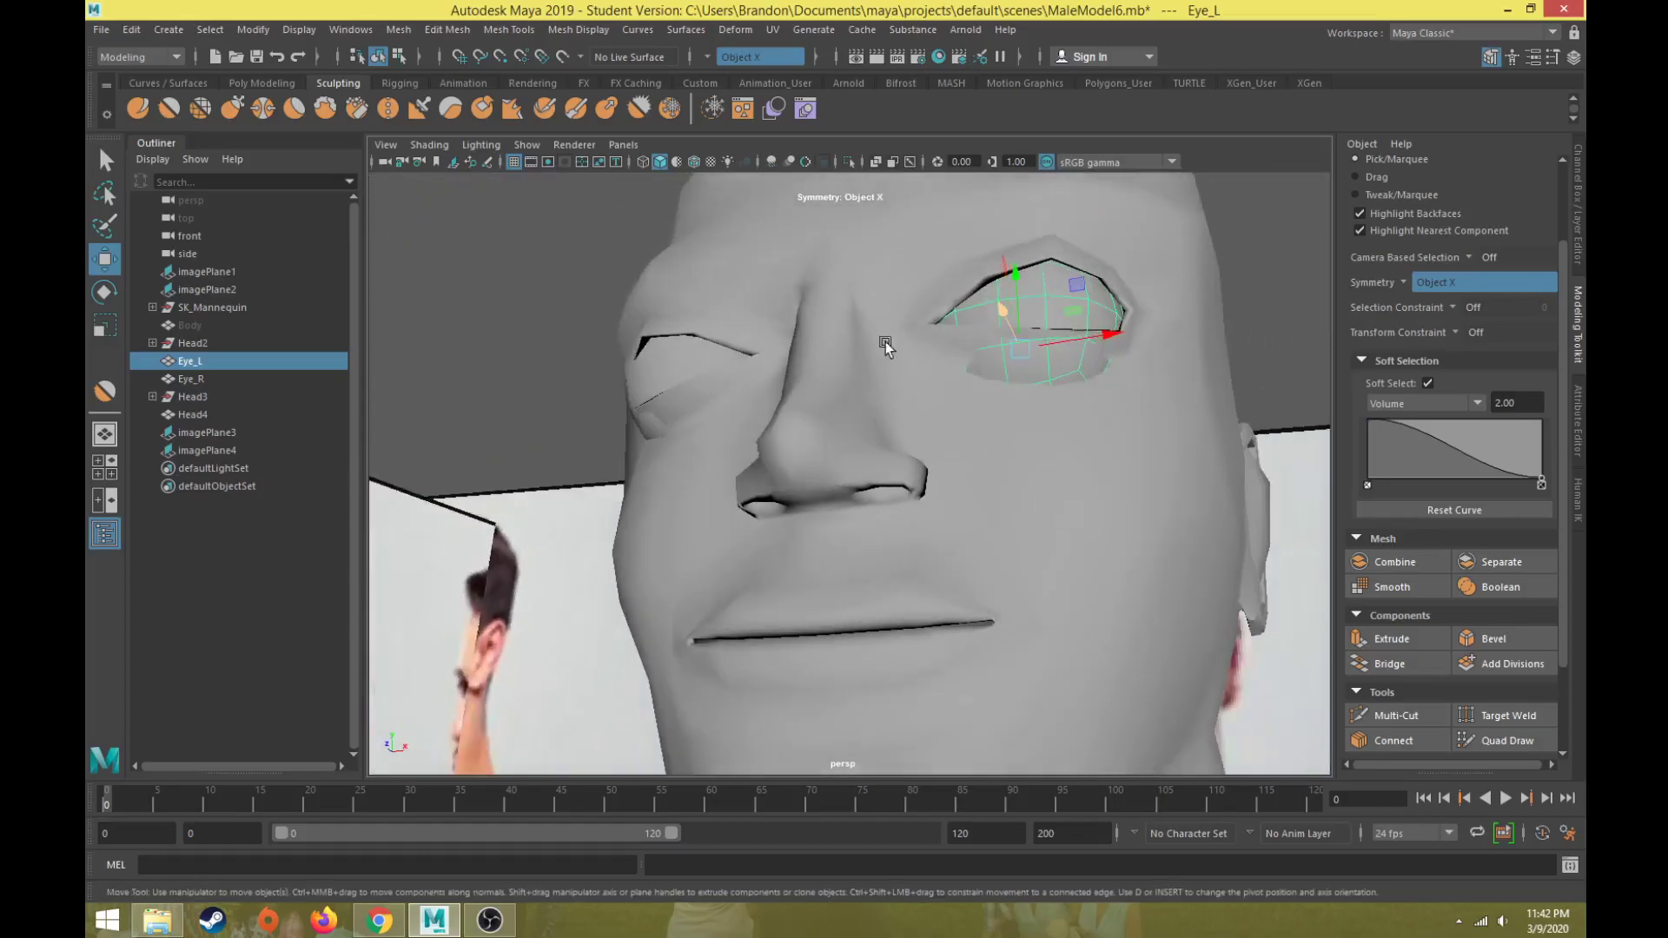
# - Delete the right eyeball
pyautogui.click(683, 363)
pyautogui.press('Delete')
# - Switch the head to vertex editing, select the upper eyelid edge vertices and pull them closer to the left eyeball
pyautogui.keyDown('alt'); pyautogui.moveTo(1075, 328); pyautogui.dragTo(966, 281); pyautogui.keyUp('alt')
pyautogui.click(967, 281)
pyautogui.moveTo(963, 272); pyautogui.dragTo(931, 280, button='right')
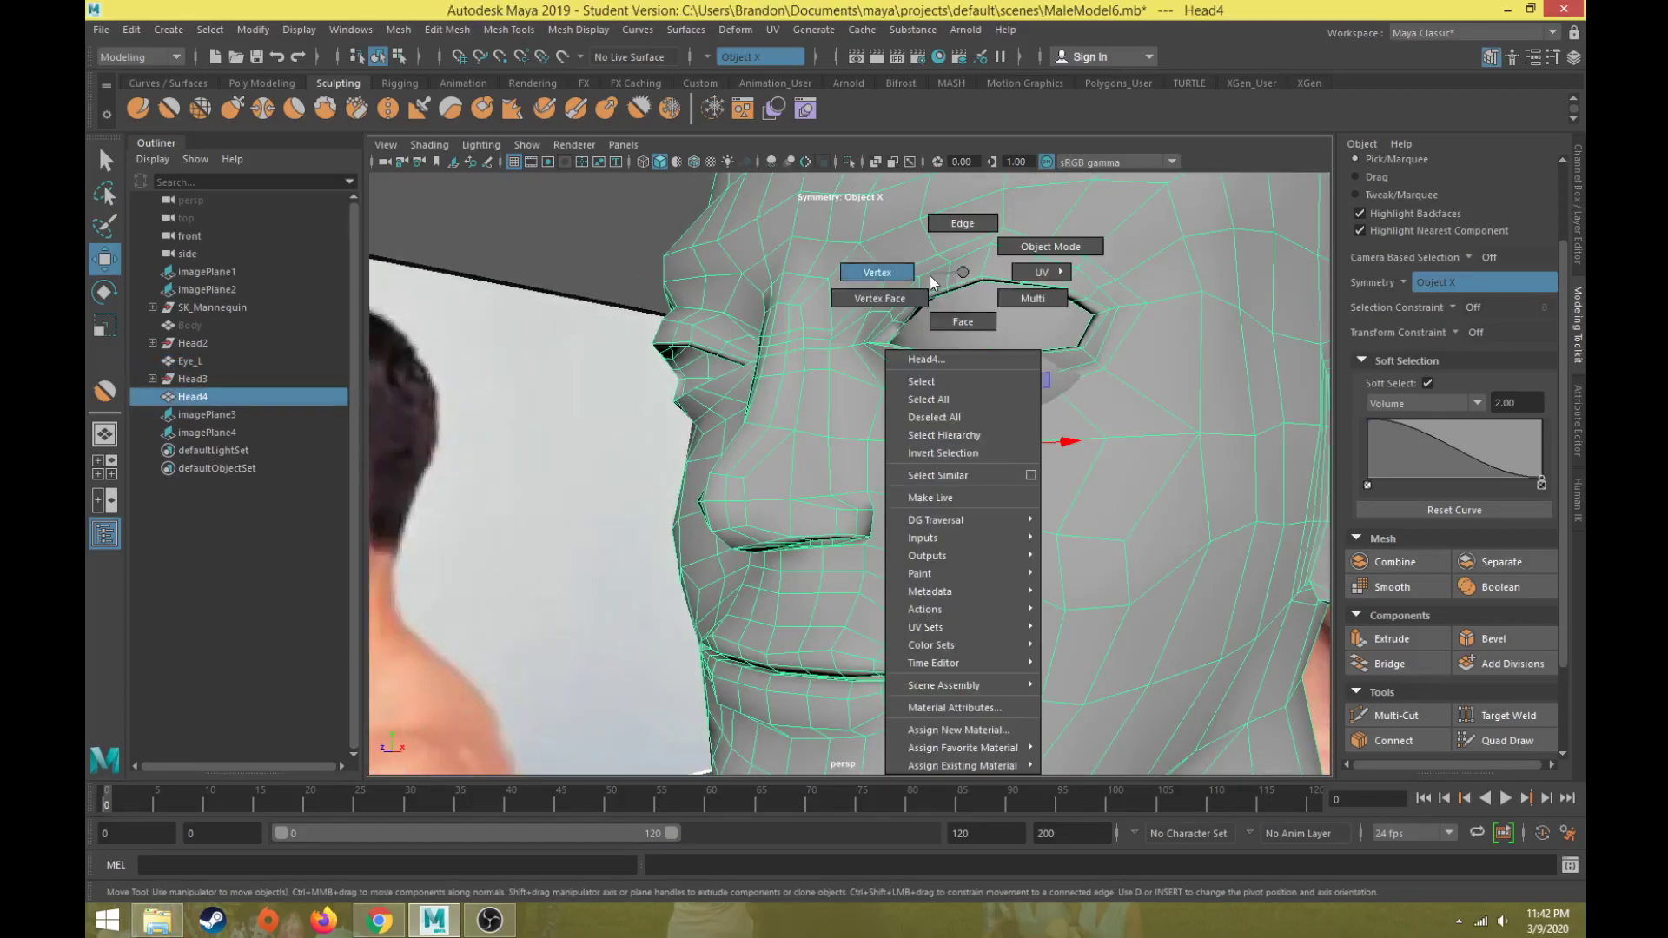
pyautogui.click(985, 281)
pyautogui.click(982, 280)
pyautogui.keyDown('alt'); pyautogui.moveTo(979, 285); pyautogui.dragTo(941, 385); pyautogui.keyUp('alt')
pyautogui.scroll(3, 942, 383)
pyautogui.keyDown('shift'); pyautogui.click(1052, 326); pyautogui.keyUp('shift')
pyautogui.keyDown('shift'); pyautogui.click(956, 341); pyautogui.keyUp('shift')
pyautogui.moveTo(956, 272); pyautogui.dragTo(971, 302)
pyautogui.keyDown('shift'); pyautogui.click(923, 382); pyautogui.keyUp('shift')
pyautogui.keyDown('shift'); pyautogui.click(1118, 345); pyautogui.keyUp('shift')
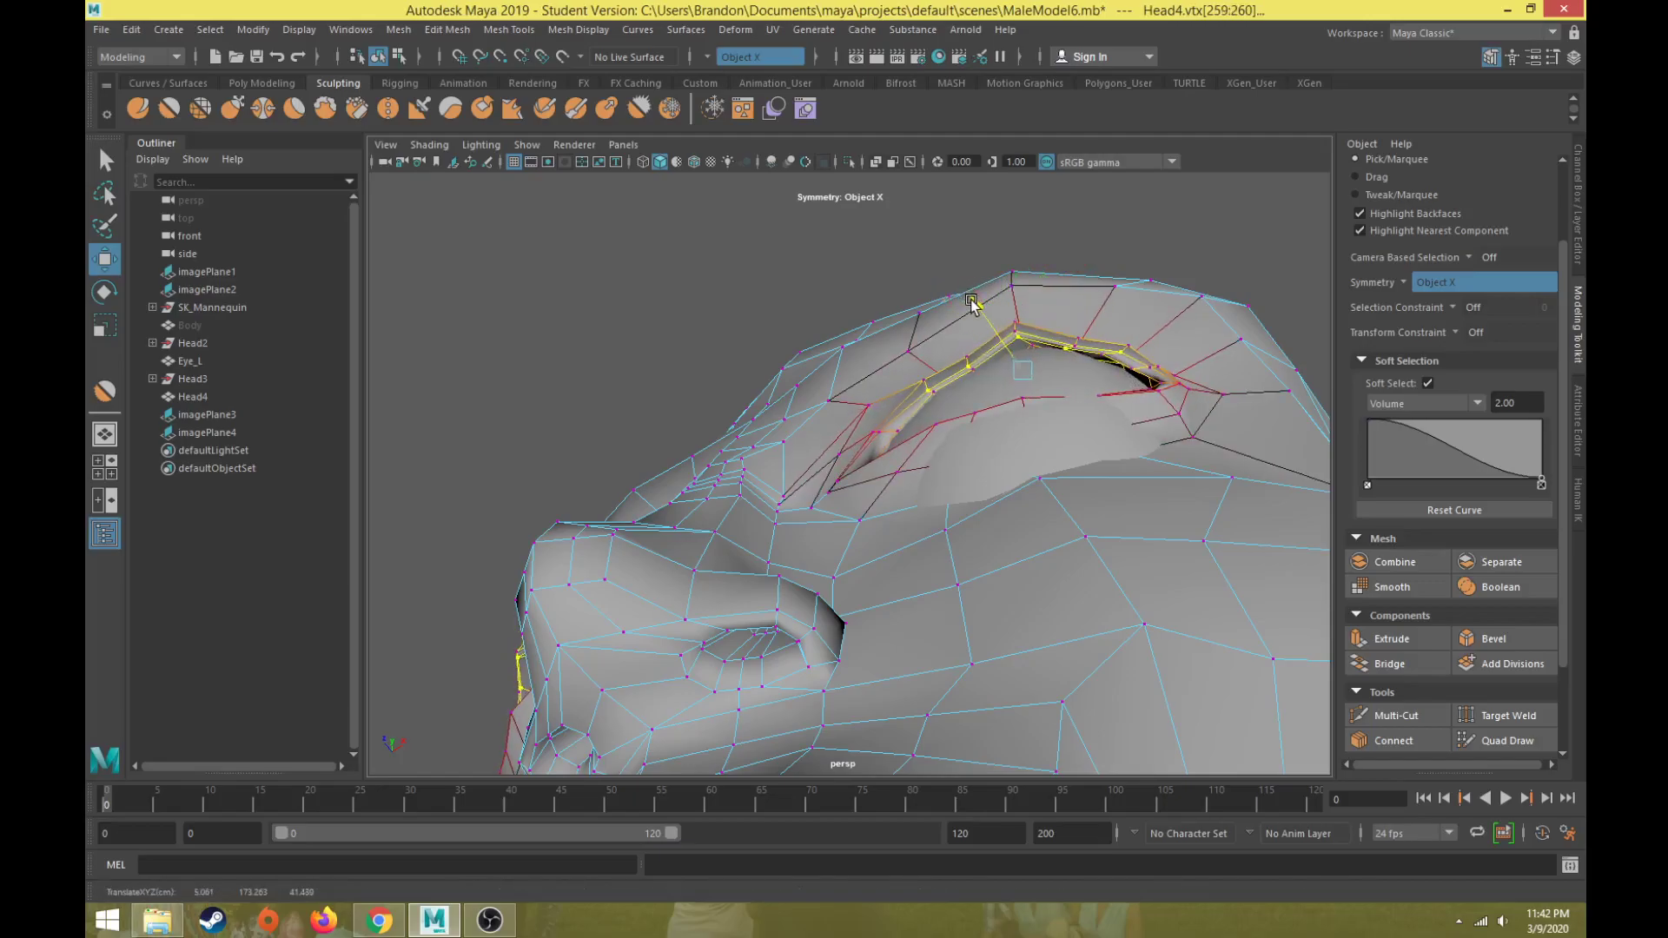
# - Turn off soft selection and move the middle vertices of the upper eyelid back against the eyeball
pyautogui.click(1428, 383)
pyautogui.click(800, 261)
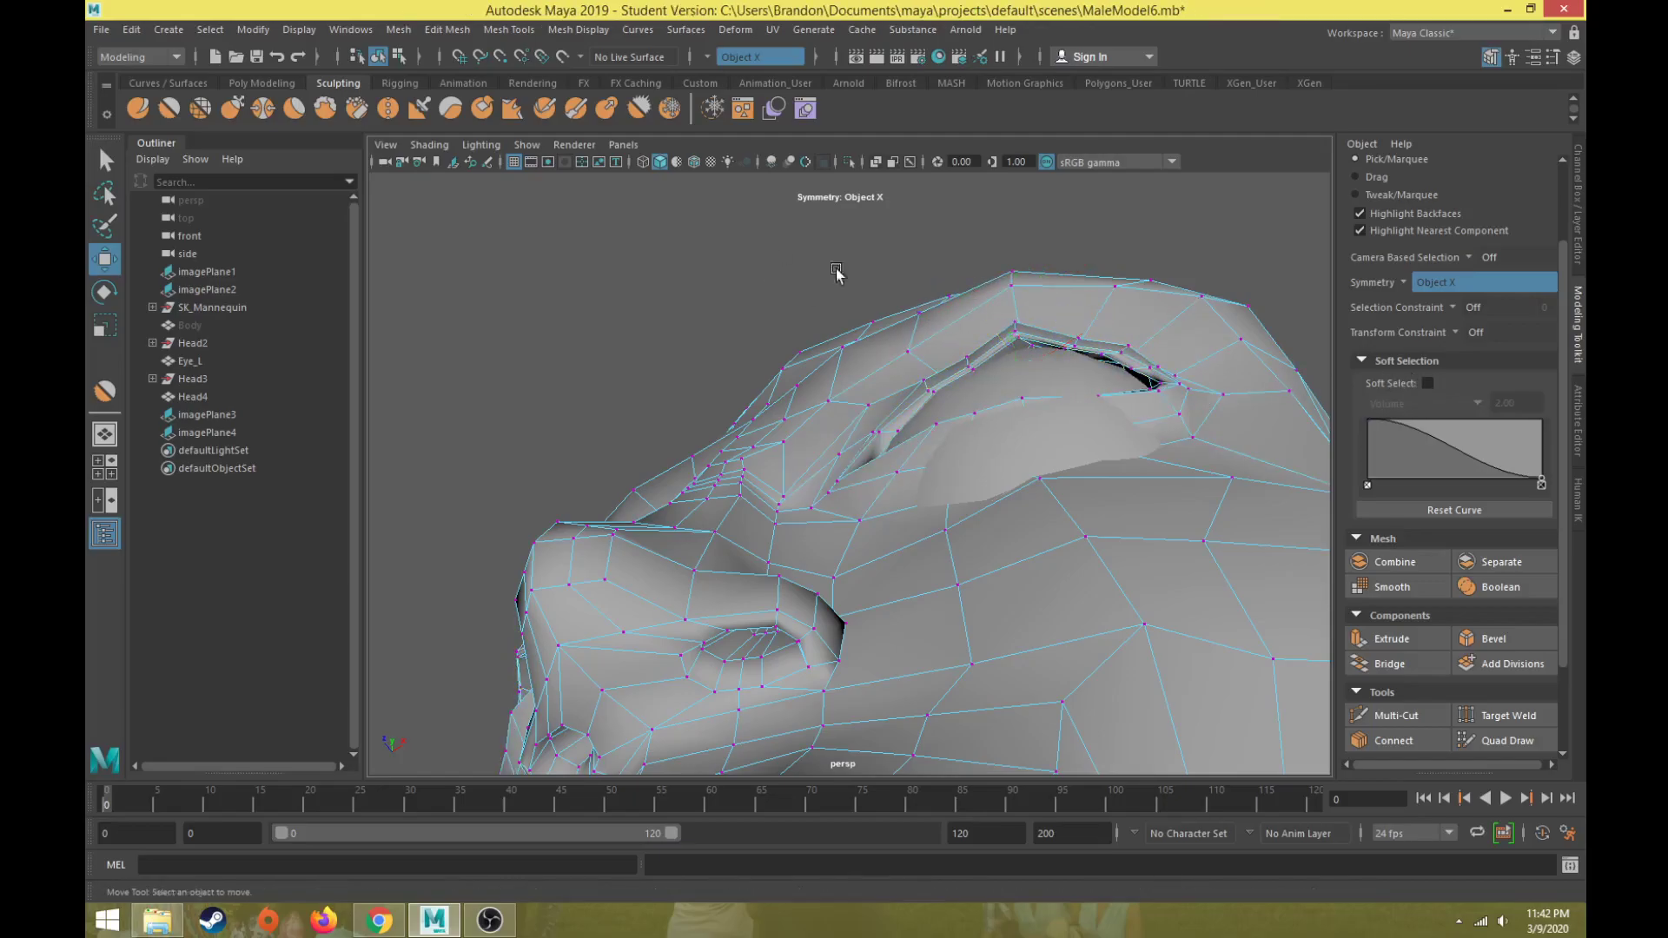
pyautogui.click(1022, 327)
pyautogui.moveTo(987, 384)
pyautogui.keyDown('alt'); pyautogui.mouseDown()
pyautogui.moveTo(912, 421)
pyautogui.moveTo(995, 371)
pyautogui.mouseUp(); pyautogui.keyUp('alt')
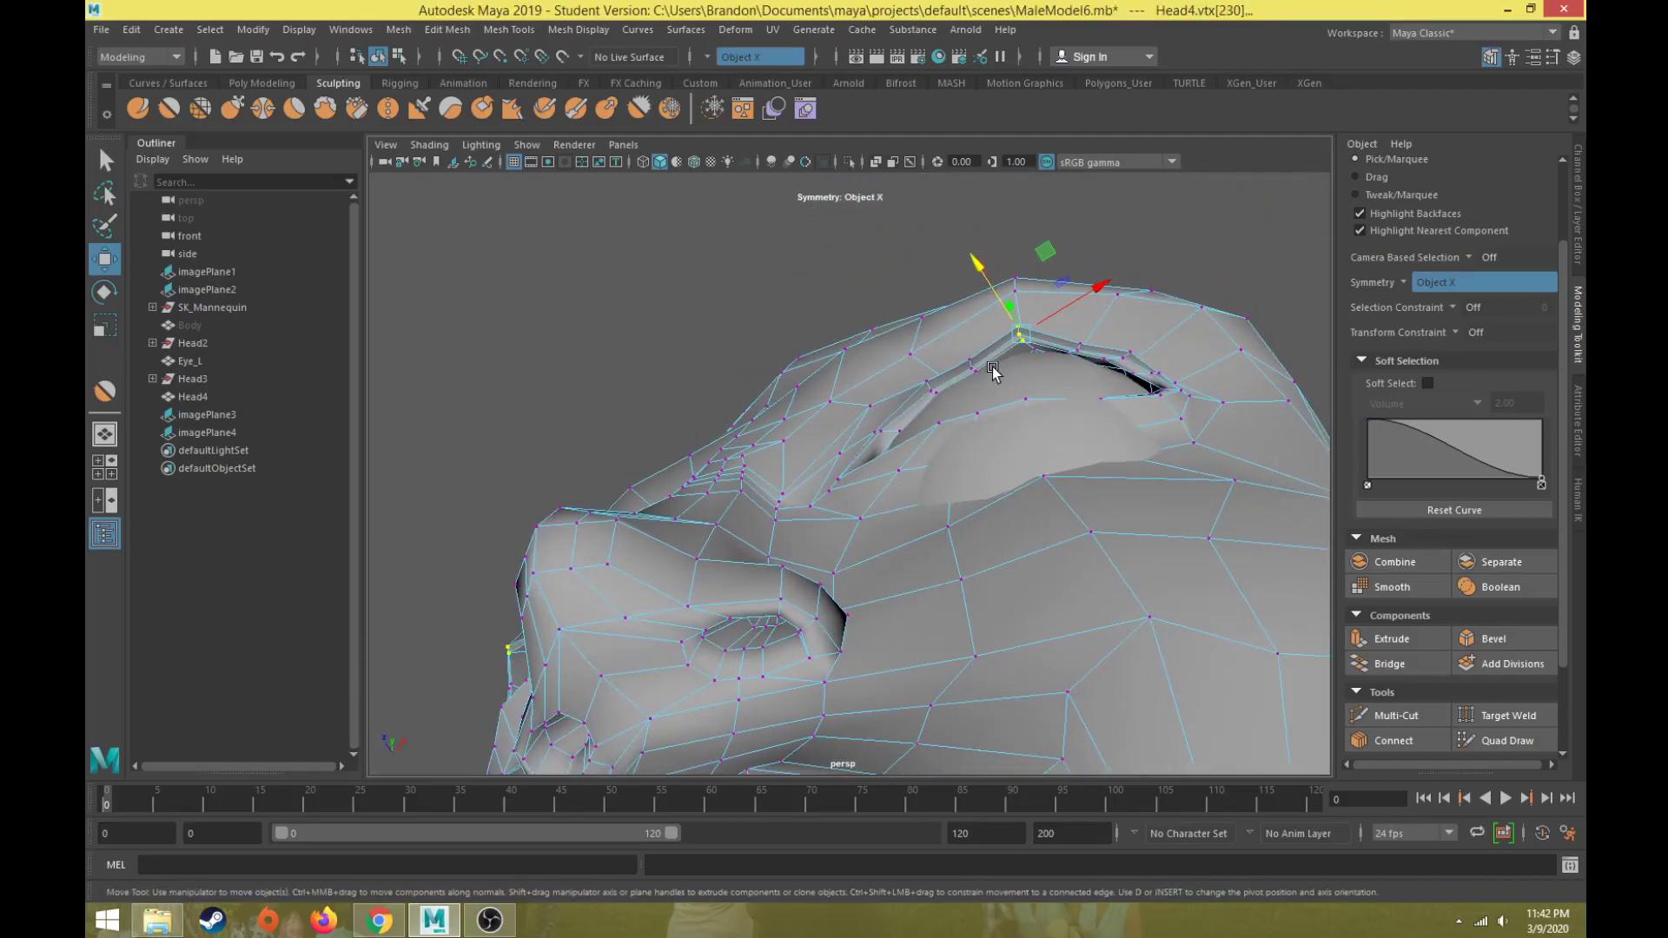
pyautogui.moveTo(976, 264); pyautogui.dragTo(982, 272)
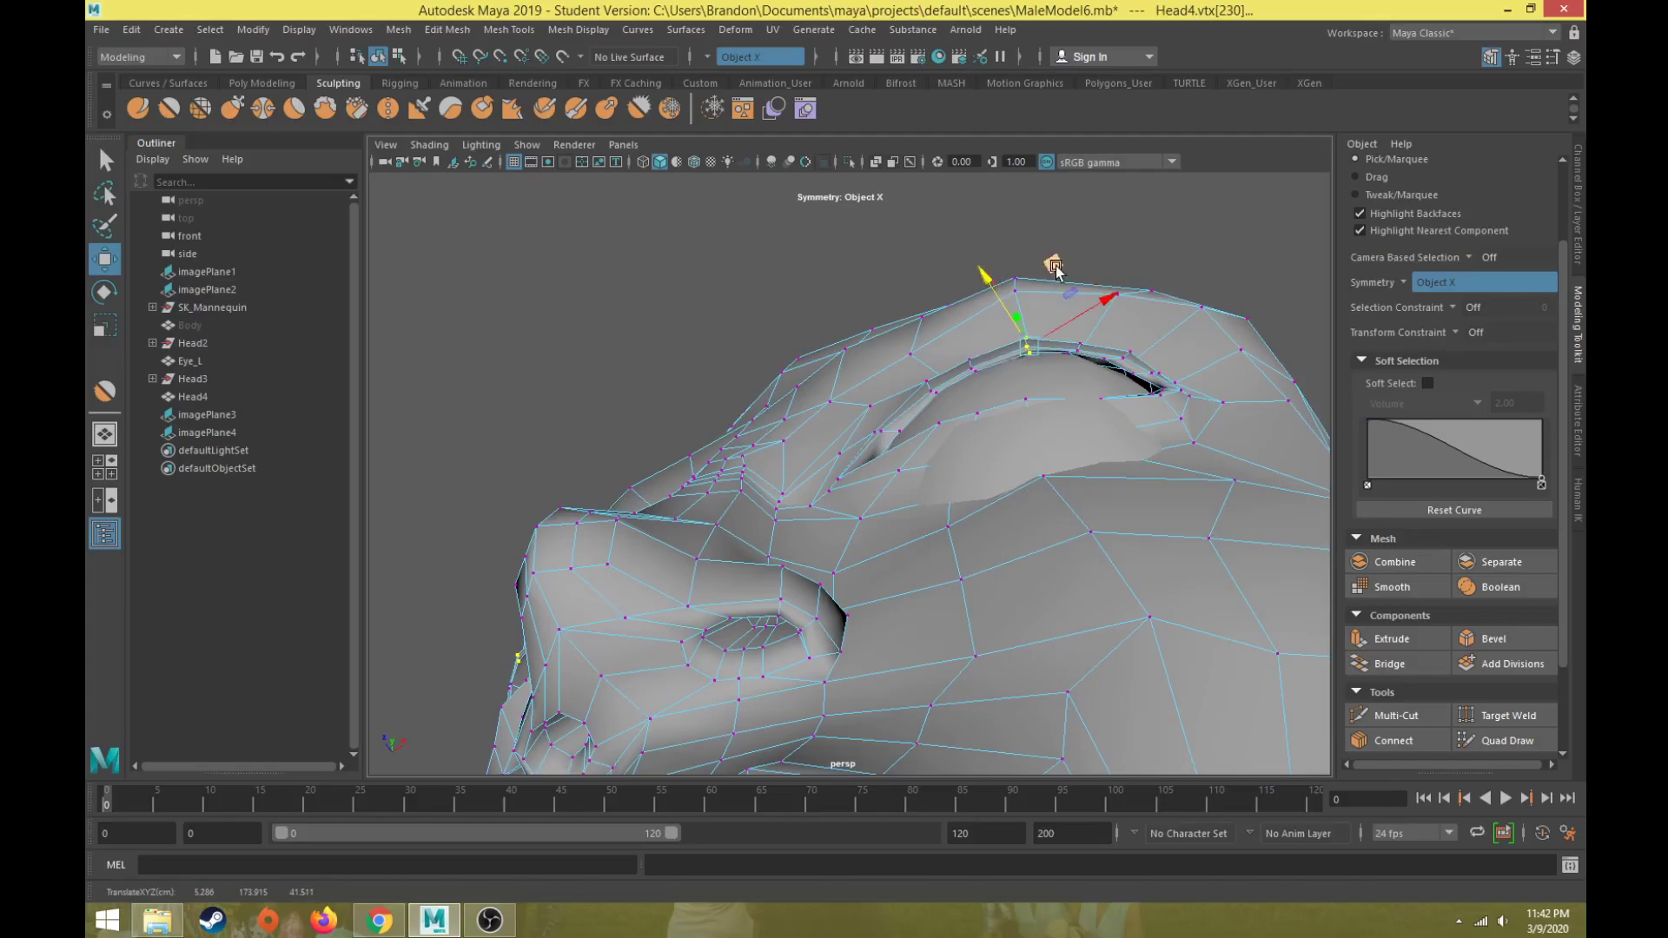
pyautogui.scroll(6, 1038, 397)
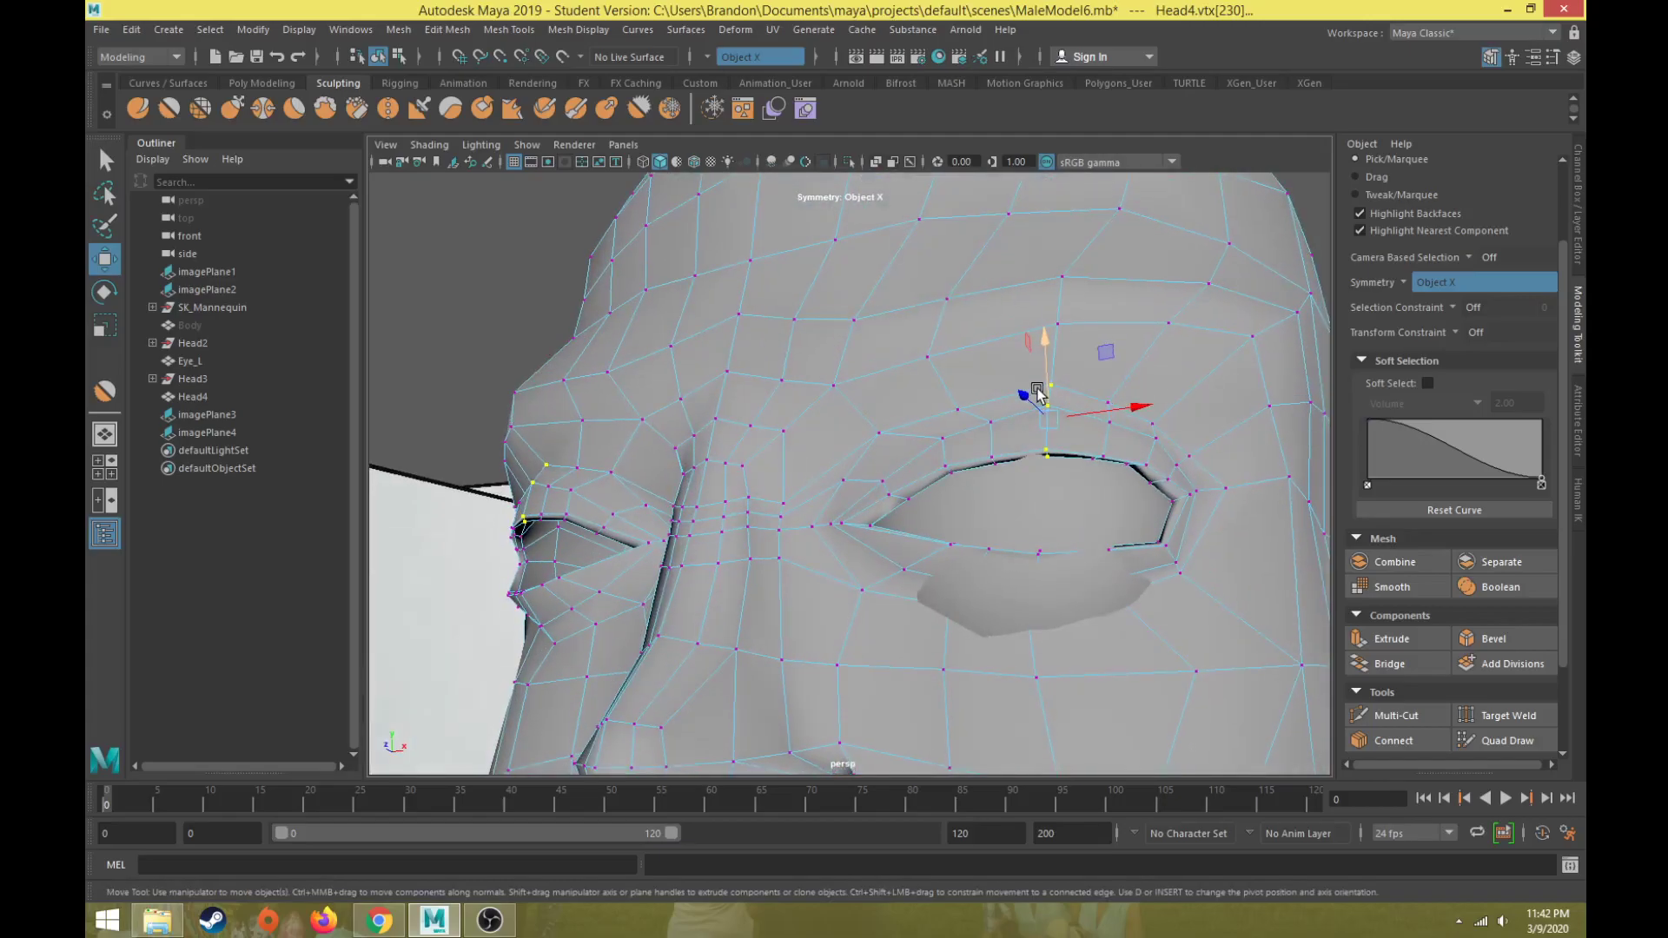
pyautogui.moveTo(1023, 392); pyautogui.dragTo(1023, 393)
pyautogui.keyDown('alt'); pyautogui.moveTo(967, 508); pyautogui.dragTo(1005, 539); pyautogui.keyUp('alt')
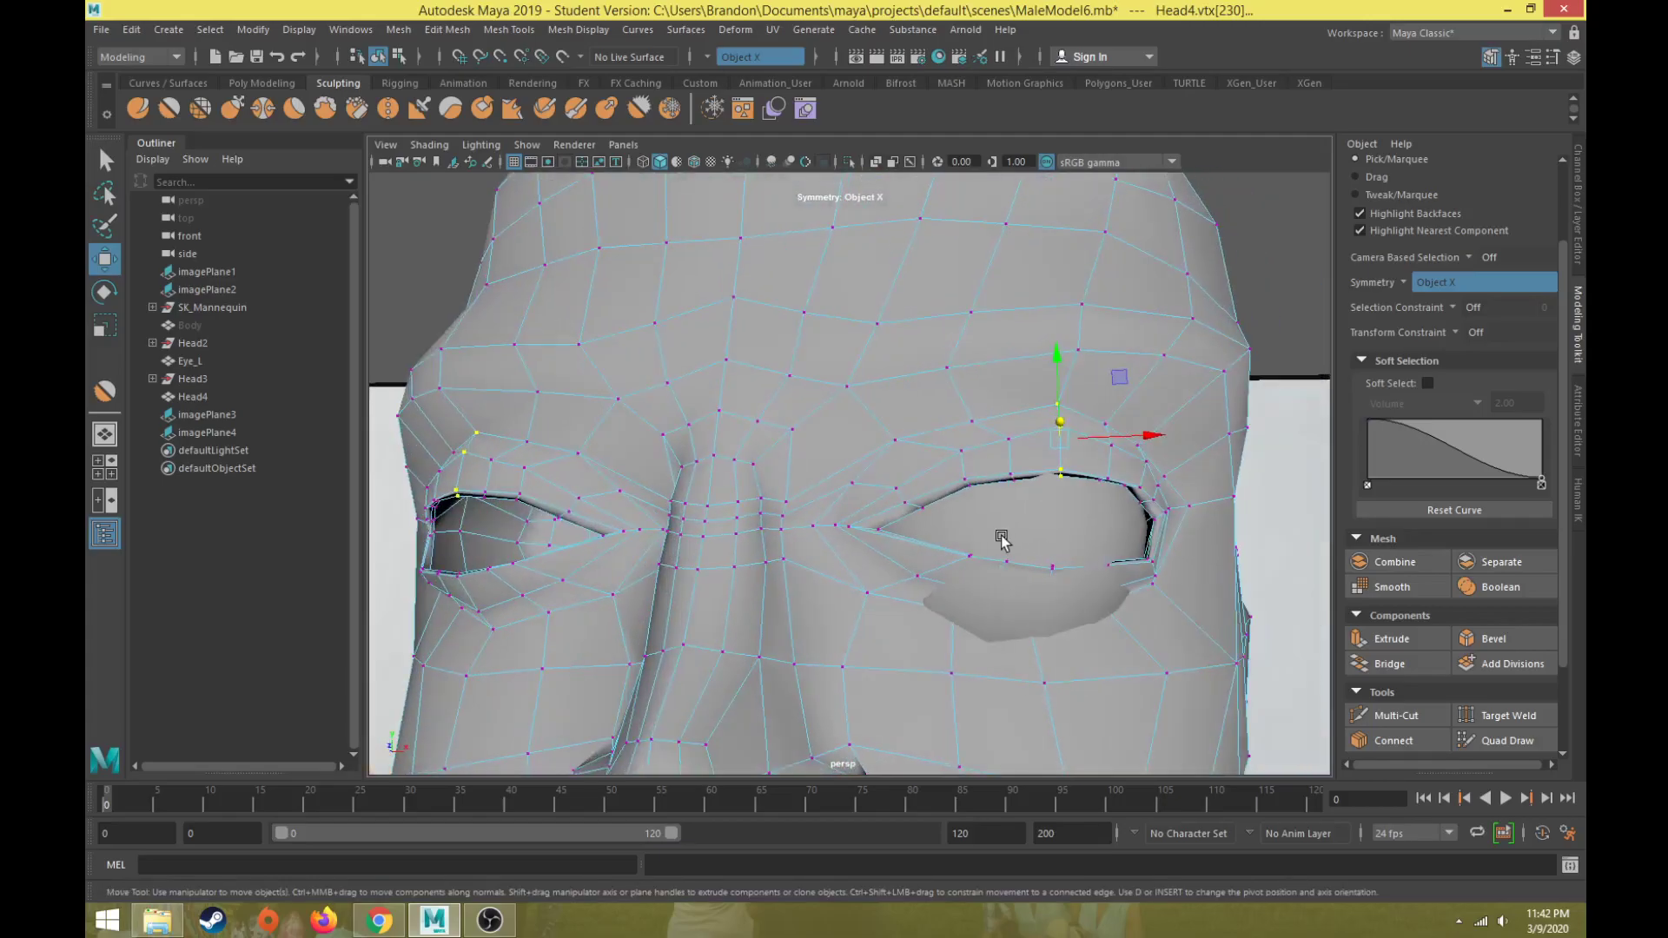
# - Select only the front vertices at the inner eye corner and move them to tighten the corner around the eyeball
pyautogui.scroll(-3, 962, 544)
pyautogui.scroll(4, 938, 535)
pyautogui.keyDown('alt'); pyautogui.moveTo(894, 495); pyautogui.dragTo(678, 526); pyautogui.keyUp('alt')
pyautogui.scroll(-6, 938, 503)
pyautogui.keyDown('ctrl'); pyautogui.moveTo(960, 365); pyautogui.dragTo(1240, 566); pyautogui.keyUp('ctrl')
pyautogui.keyDown('alt'); pyautogui.moveTo(756, 521); pyautogui.dragTo(871, 498); pyautogui.keyUp('alt')
pyautogui.scroll(5, 860, 510)
pyautogui.moveTo(892, 437); pyautogui.dragTo(906, 437)
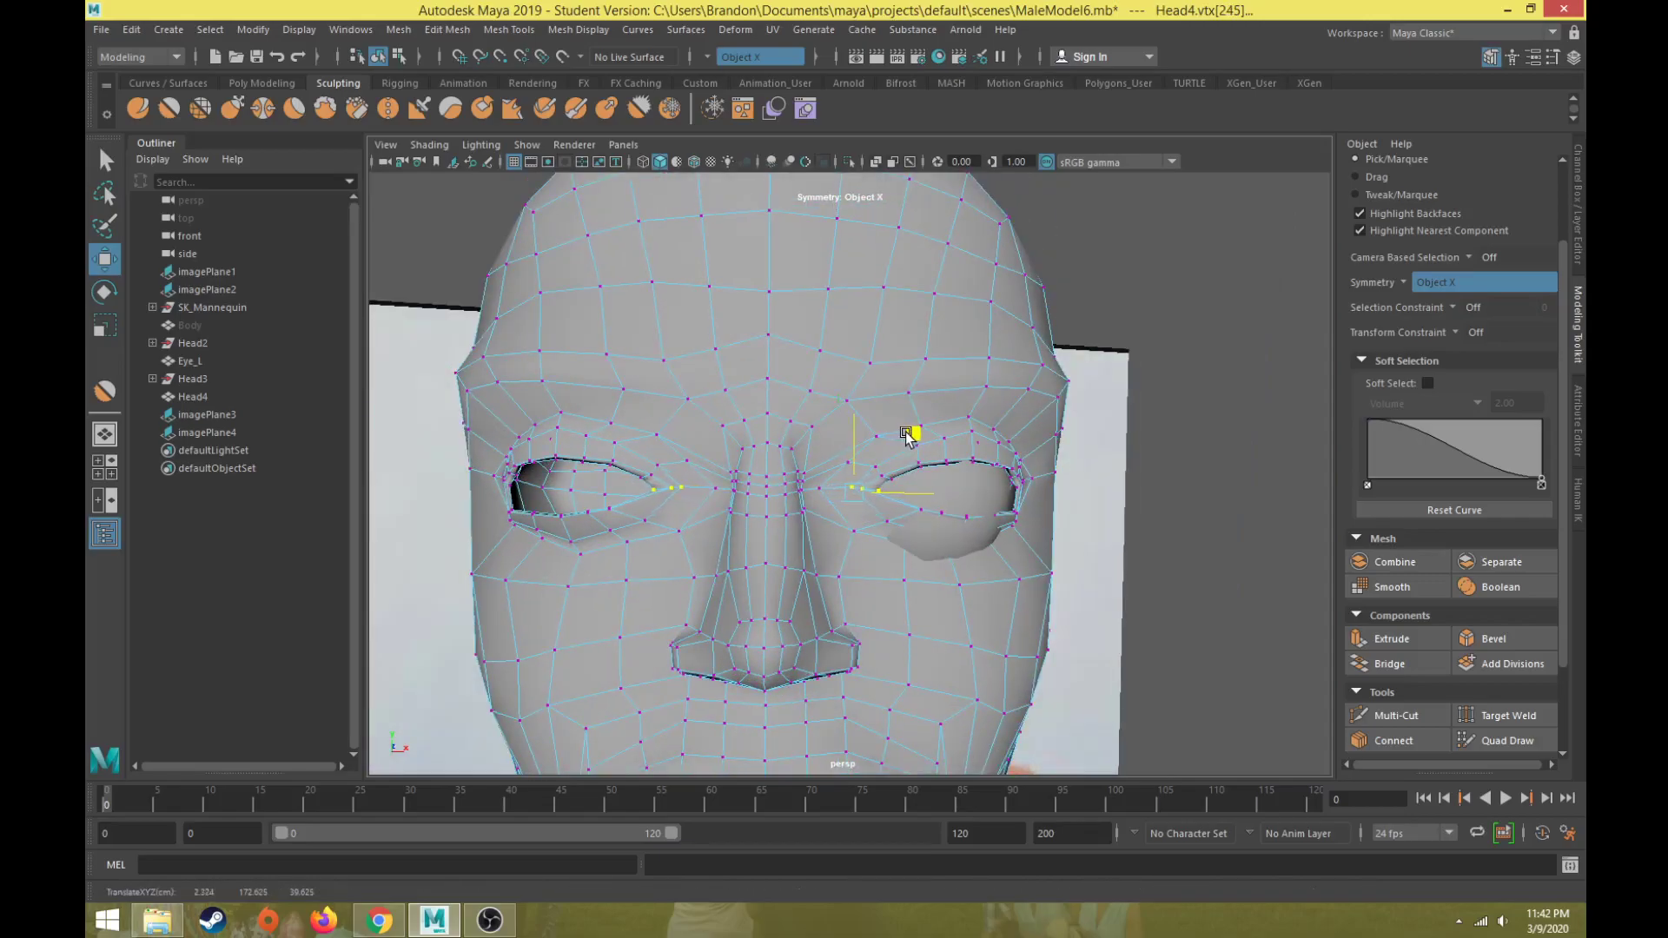
# - Turn soft selection back on and move the outer eye corner vertices to fit around the eyeball
pyautogui.scroll(4, 870, 531)
pyautogui.keyDown('alt'); pyautogui.moveTo(852, 539); pyautogui.dragTo(921, 512); pyautogui.keyUp('alt')
pyautogui.scroll(-8, 1144, 492)
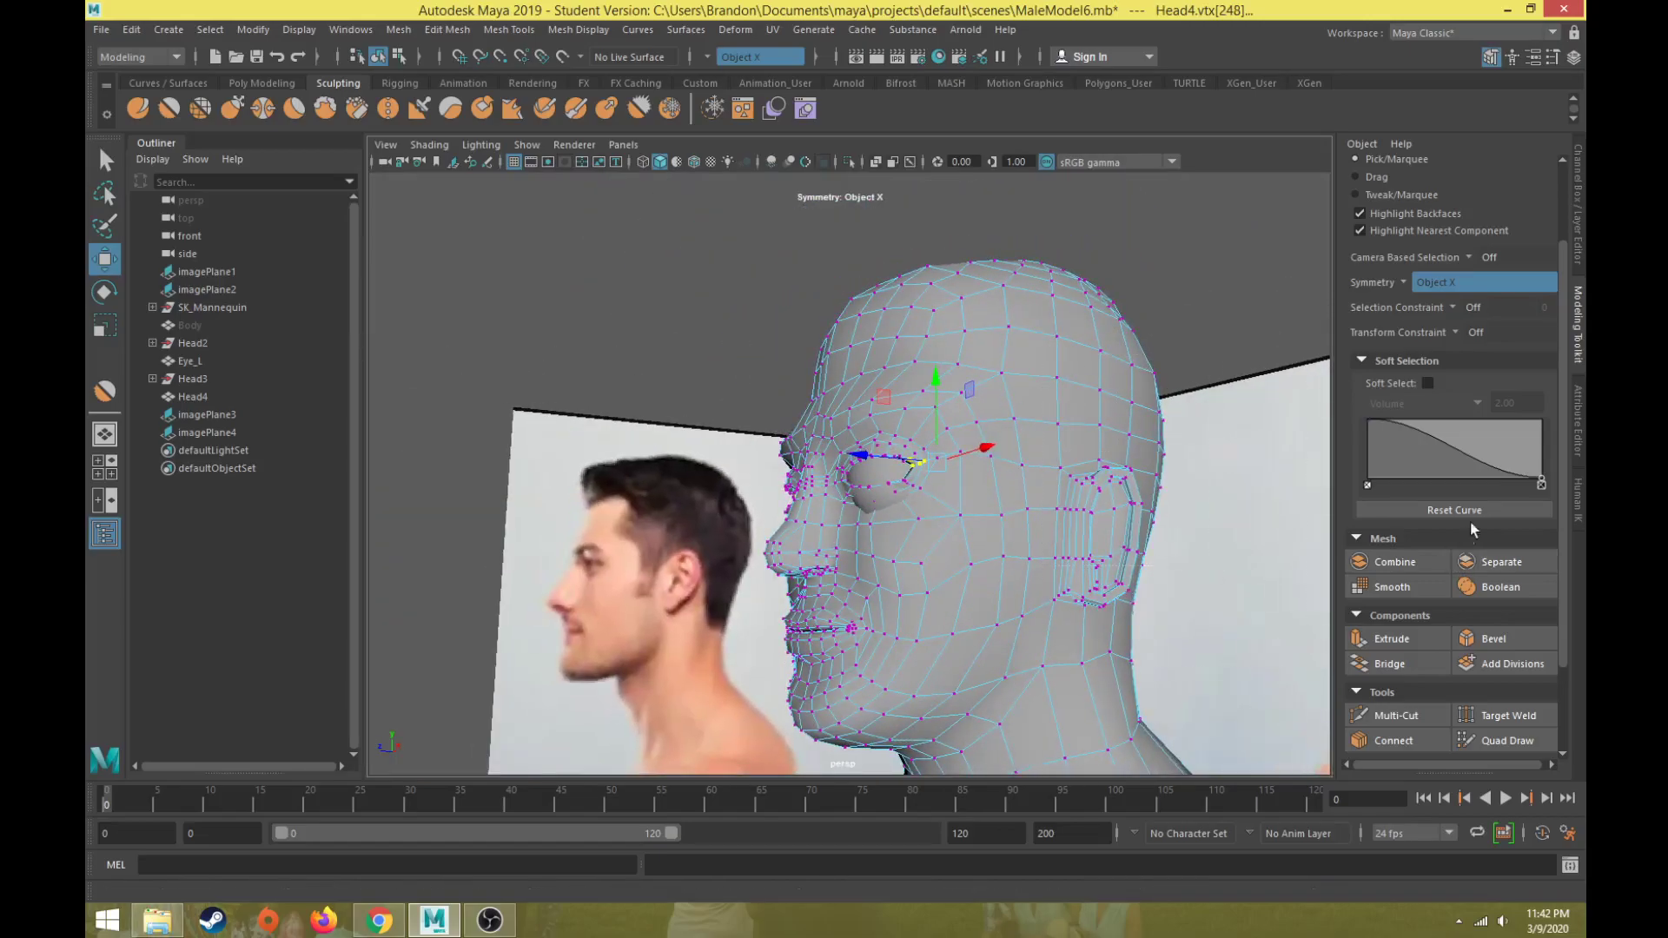
pyautogui.click(1427, 383)
pyautogui.keyDown('alt'); pyautogui.moveTo(921, 478); pyautogui.dragTo(919, 439); pyautogui.keyUp('alt')
pyautogui.scroll(3, 933, 488)
pyautogui.moveTo(1094, 444); pyautogui.dragTo(1018, 499)
pyautogui.scroll(3, 1022, 599)
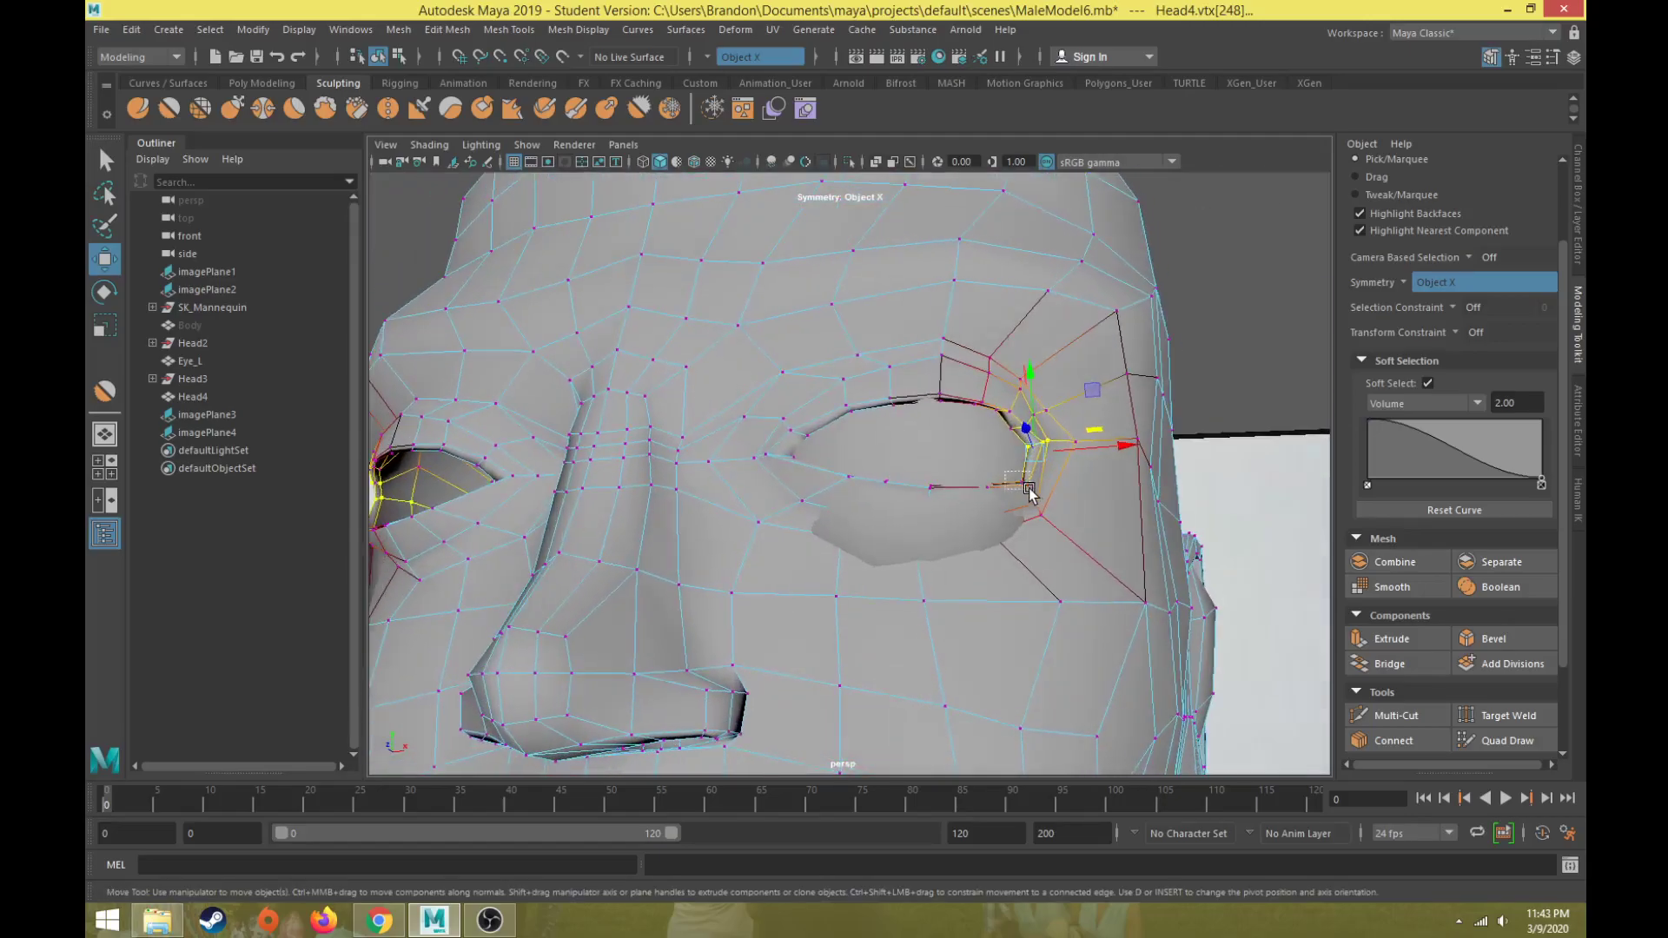
# - Turn off soft selection and select the outer lower eyelid vertices in wireframe display, leaving out the ones behind
pyautogui.click(1014, 484)
pyautogui.press('b')
pyautogui.keyDown('alt'); pyautogui.moveTo(1023, 493); pyautogui.dragTo(958, 526); pyautogui.keyUp('alt')
pyautogui.press('4')
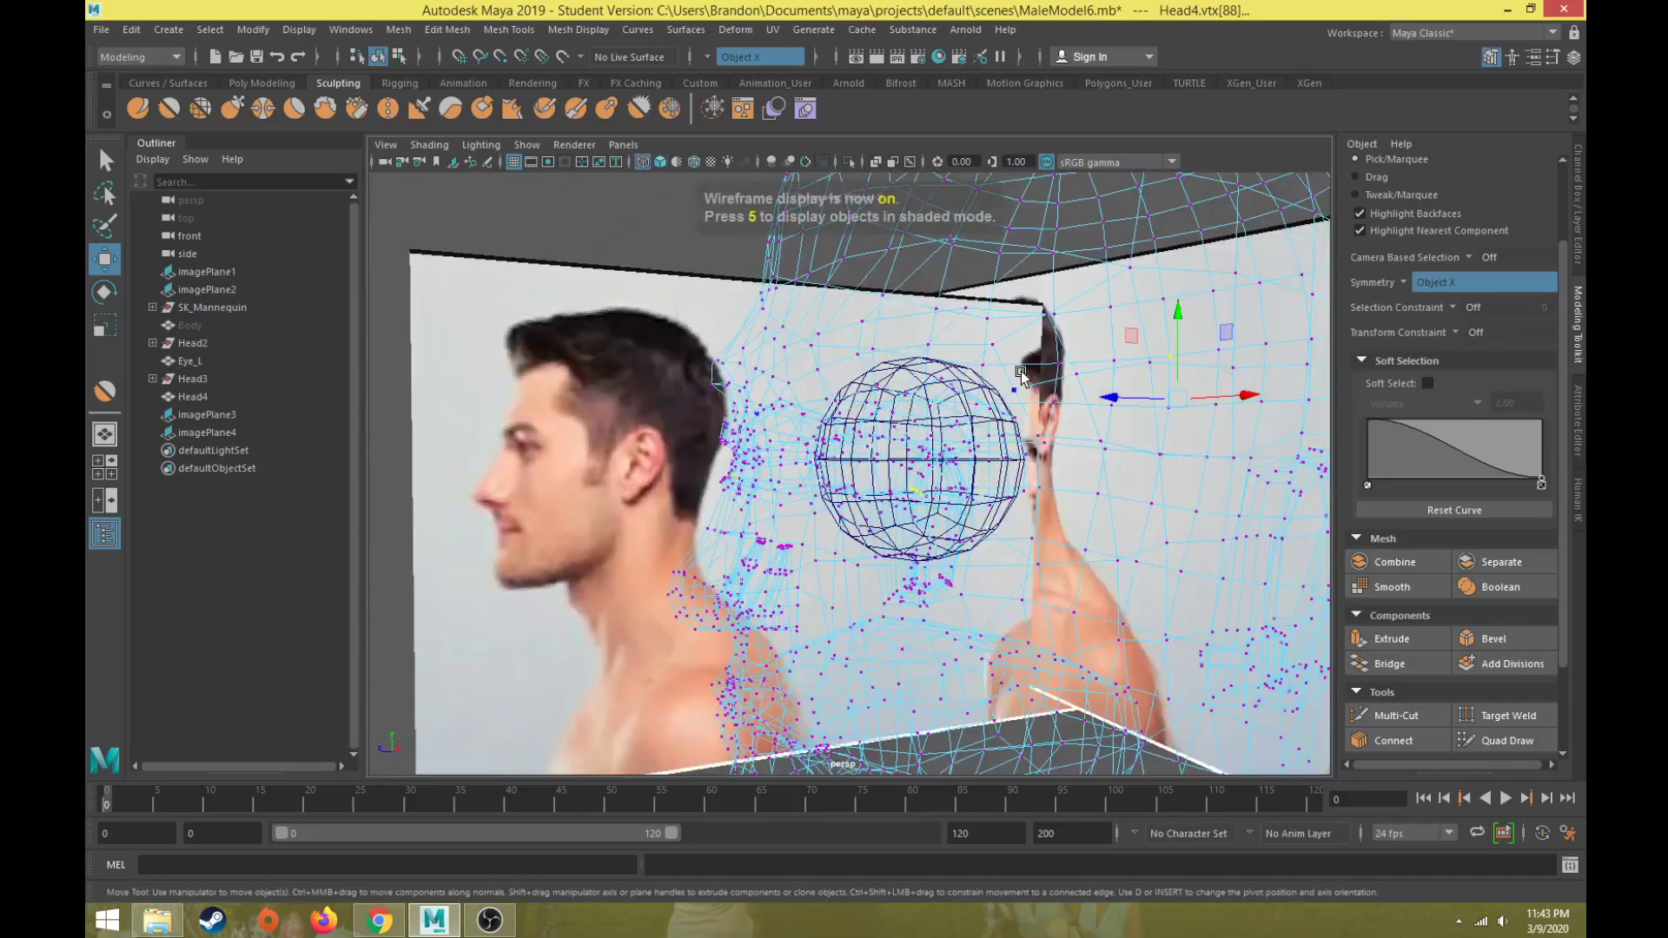
pyautogui.scroll(-4, 1026, 365)
pyautogui.keyDown('ctrl'); pyautogui.moveTo(1003, 302); pyautogui.dragTo(1317, 544); pyautogui.keyUp('ctrl')
pyautogui.scroll(5, 991, 526)
pyautogui.moveTo(991, 526)
pyautogui.keyDown('alt'); pyautogui.mouseDown()
pyautogui.moveTo(1051, 555)
pyautogui.moveTo(1040, 525)
pyautogui.moveTo(1064, 408)
pyautogui.moveTo(1046, 533)
pyautogui.moveTo(1060, 577)
pyautogui.moveTo(879, 513)
pyautogui.moveTo(920, 487)
pyautogui.mouseUp(); pyautogui.keyUp('alt')
# - Restore shaded display and adjust the middle vertex of the upper eyelid edge
pyautogui.press('5')
pyautogui.scroll(5, 886, 514)
pyautogui.click(1027, 313)
pyautogui.moveTo(1018, 259); pyautogui.dragTo(1000, 426)
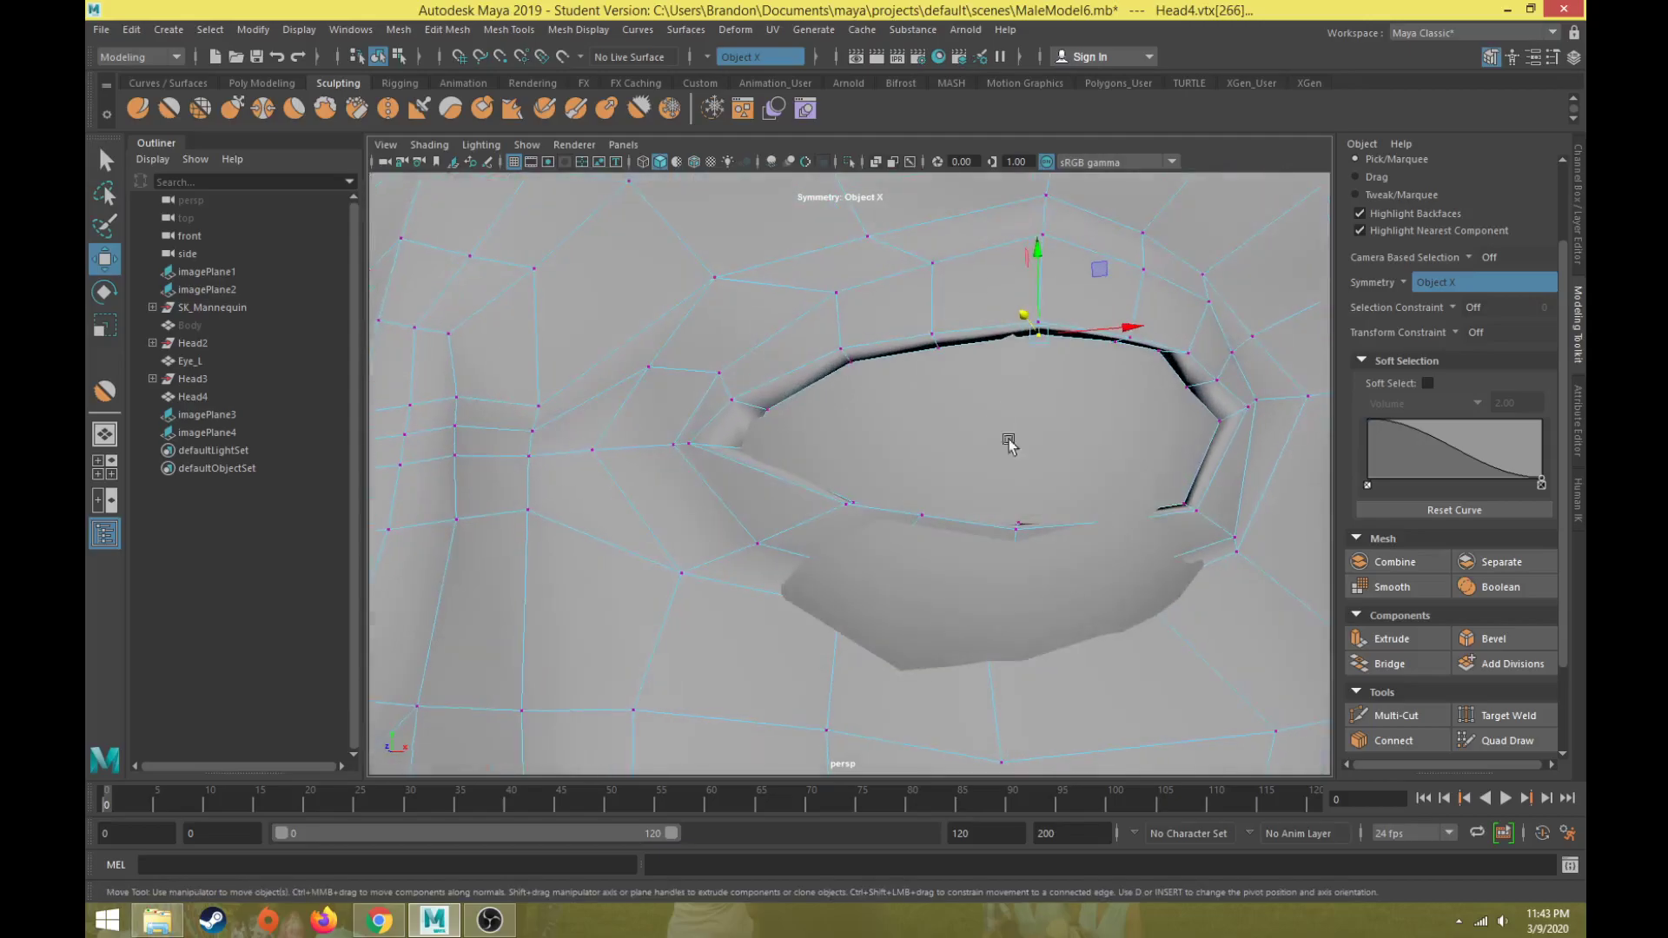
# - Check the lower eyelid in wireframe and move its outer edge vertices in front of the eyeball
pyautogui.press('4')
pyautogui.moveTo(1047, 519)
pyautogui.keyDown('alt'); pyautogui.mouseDown()
pyautogui.moveTo(1035, 543)
pyautogui.moveTo(1133, 549)
pyautogui.moveTo(1087, 593)
pyautogui.mouseUp(); pyautogui.keyUp('alt')
pyautogui.press('5')
pyautogui.moveTo(1173, 613); pyautogui.dragTo(1162, 625, button='middle')
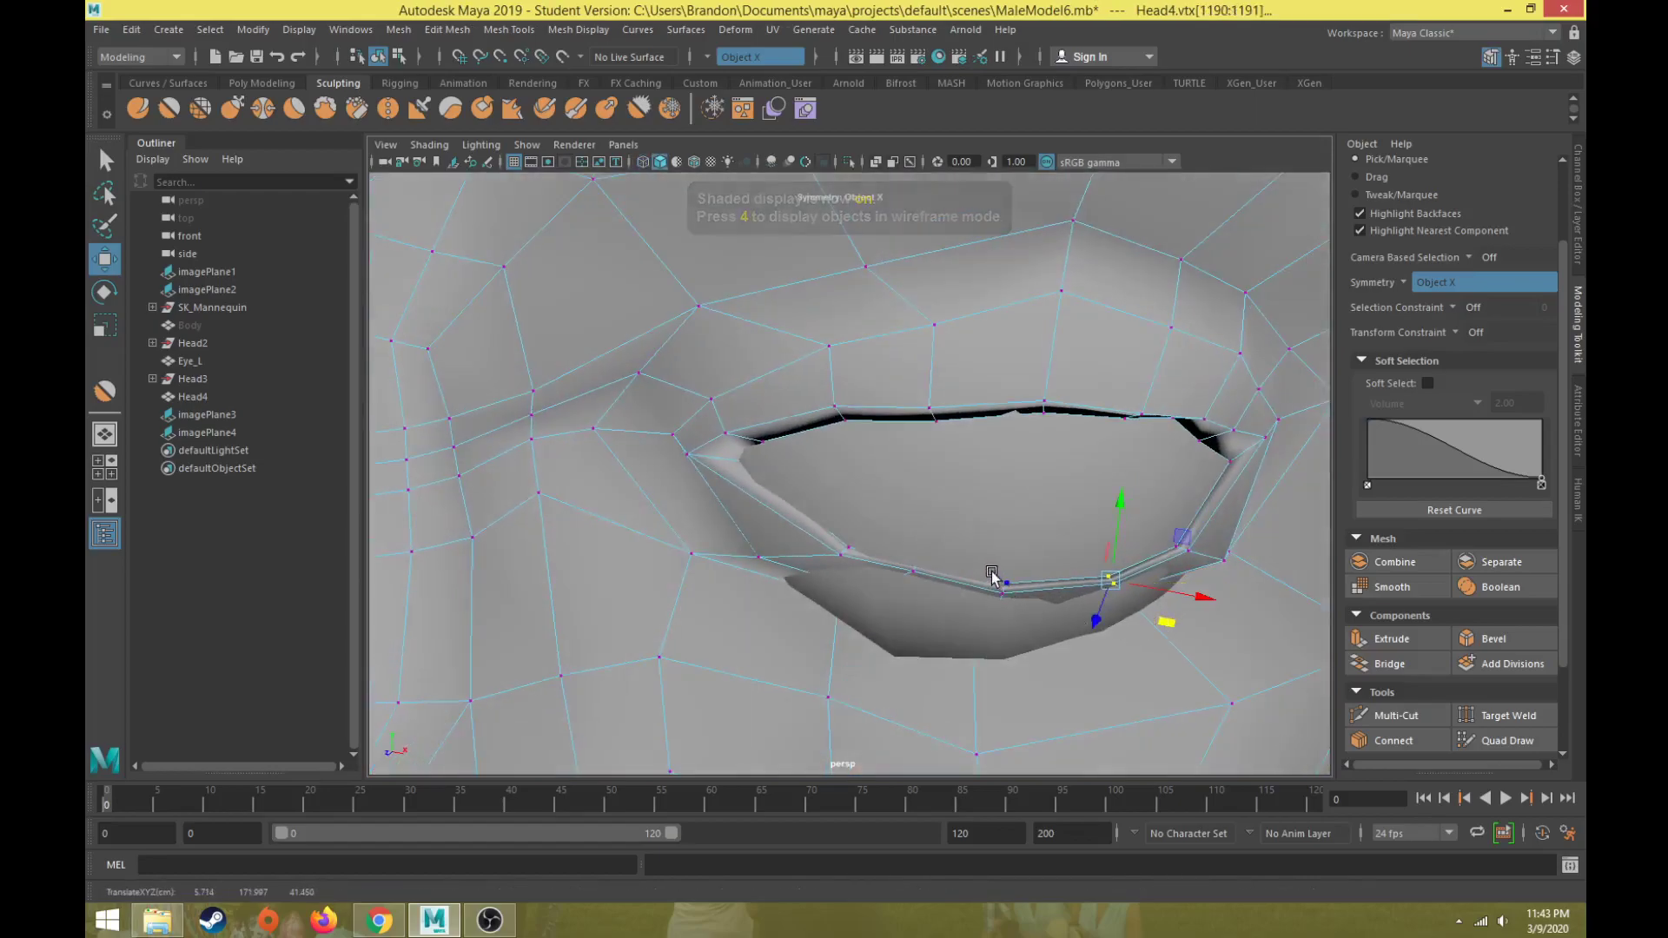
# - Select the inner vertices of the lower eyelid edge and pull them forward over the eyeball
pyautogui.moveTo(908, 555); pyautogui.dragTo(945, 590)
pyautogui.keyDown('alt'); pyautogui.moveTo(944, 589); pyautogui.dragTo(965, 543); pyautogui.keyUp('alt')
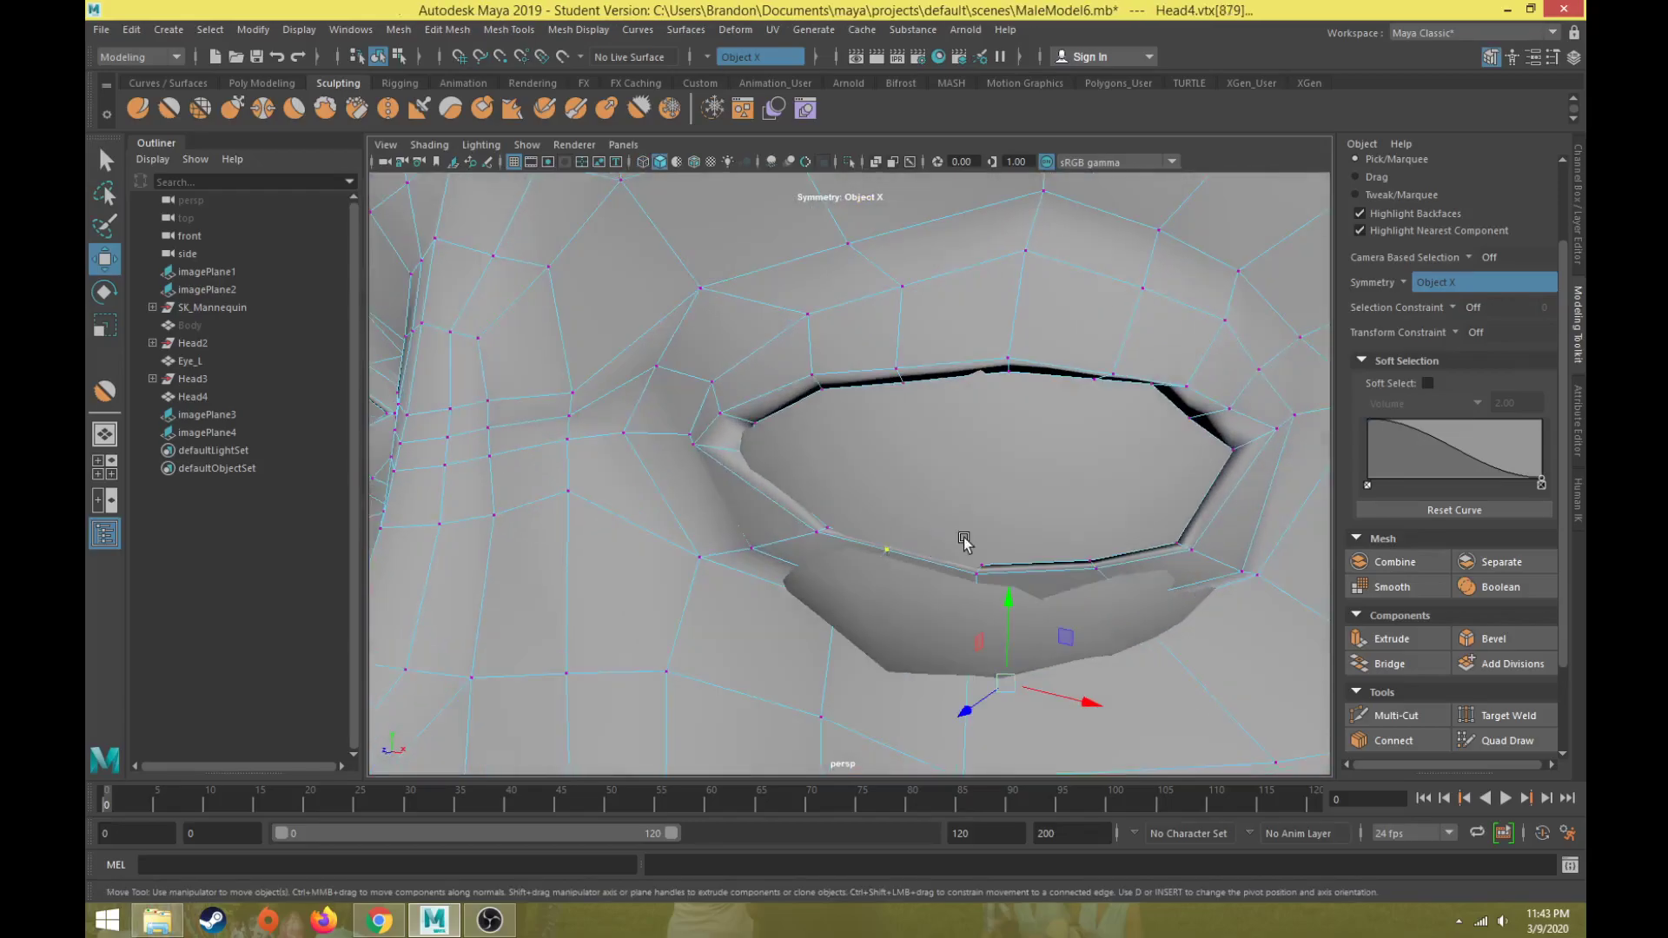
pyautogui.keyDown('ctrl'); pyautogui.moveTo(1257, 838); pyautogui.dragTo(1257, 840); pyautogui.keyUp('ctrl')
pyautogui.keyDown('alt'); pyautogui.moveTo(916, 558); pyautogui.dragTo(864, 625); pyautogui.keyUp('alt')
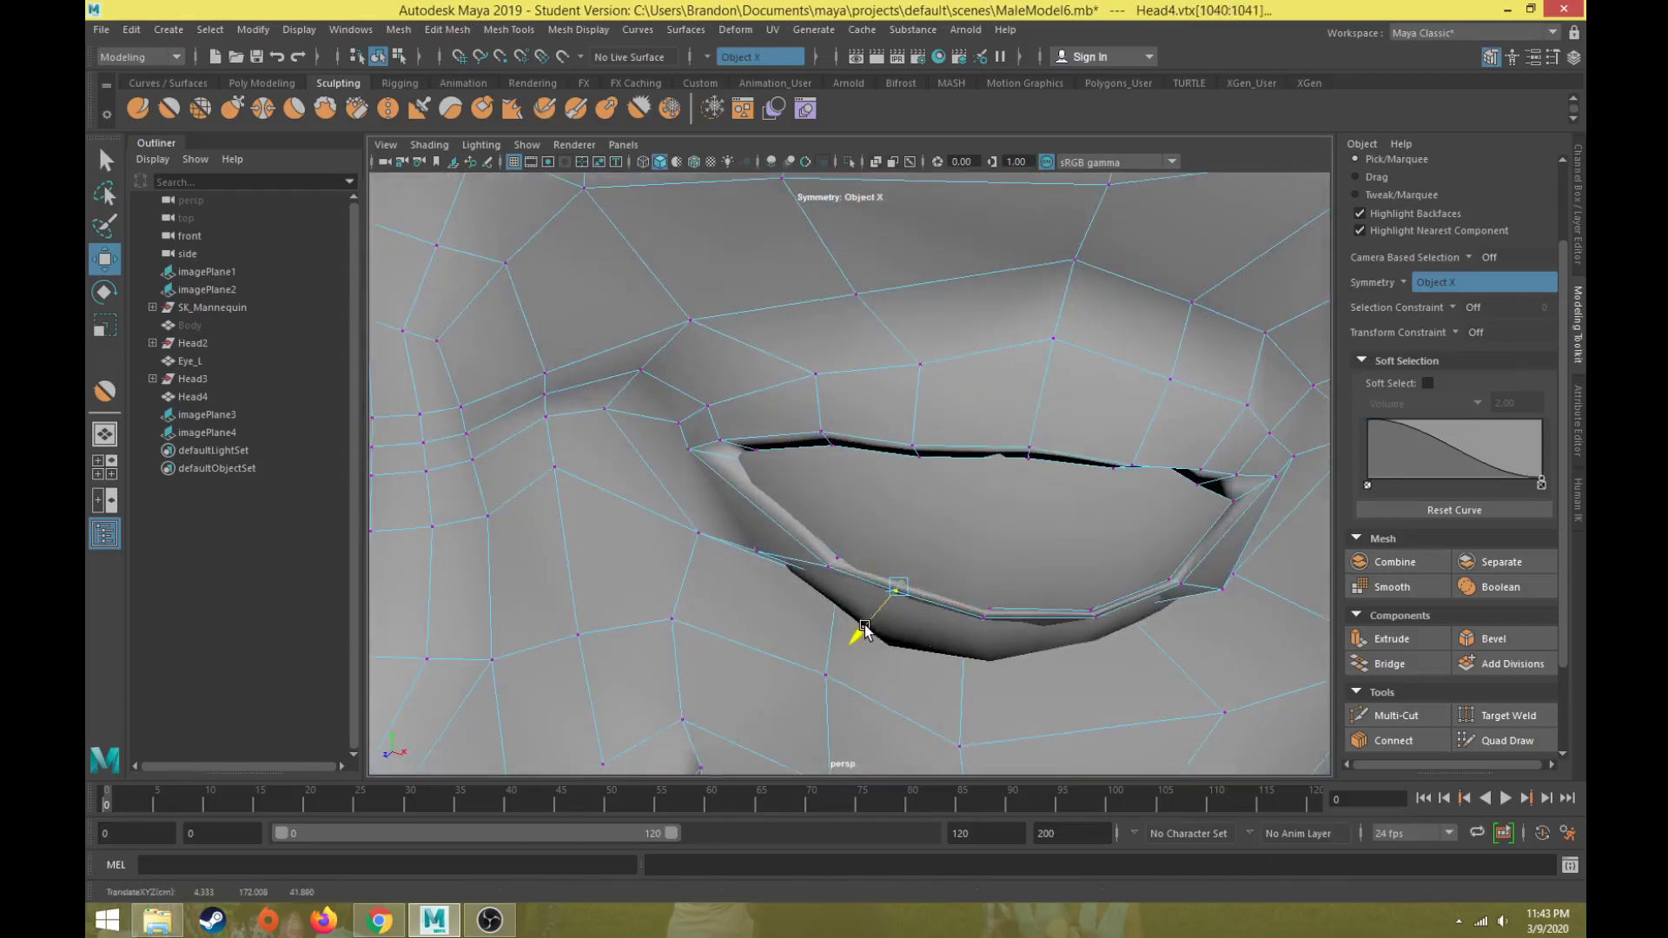
# - Isolate the pair of vertices on the inner half of the lower eyelid edge and move them against the eyeball
pyautogui.moveTo(822, 550); pyautogui.dragTo(867, 418)
pyautogui.keyDown('alt'); pyautogui.moveTo(867, 418); pyautogui.dragTo(834, 540); pyautogui.keyUp('alt')
pyautogui.scroll(-5, 927, 436)
pyautogui.keyDown('ctrl'); pyautogui.moveTo(1120, 512); pyautogui.dragTo(1095, 623); pyautogui.keyUp('ctrl')
pyautogui.keyDown('alt'); pyautogui.moveTo(834, 504); pyautogui.dragTo(1008, 564); pyautogui.keyUp('alt')
pyautogui.scroll(5, 933, 555)
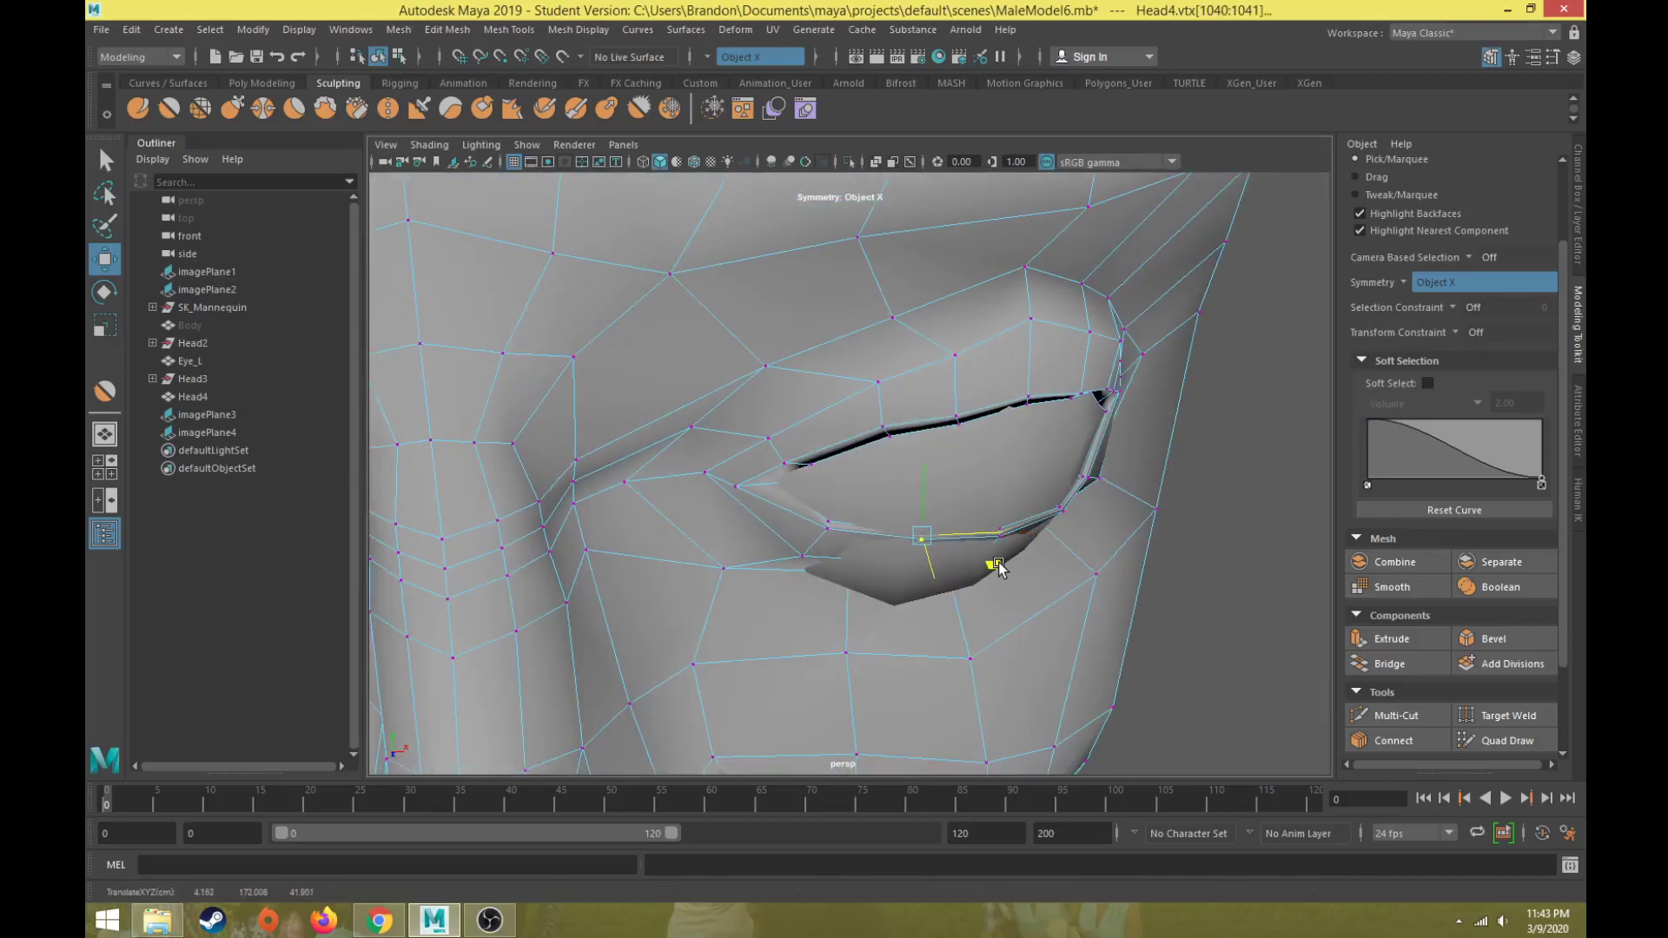
# - Move the individual vertices below the inner part of the lower eyelid outward to cover the protruding eyeball
pyautogui.keyDown('alt'); pyautogui.moveTo(913, 584); pyautogui.dragTo(806, 534); pyautogui.keyUp('alt')
pyautogui.click(847, 531)
pyautogui.moveTo(784, 471); pyautogui.dragTo(771, 485)
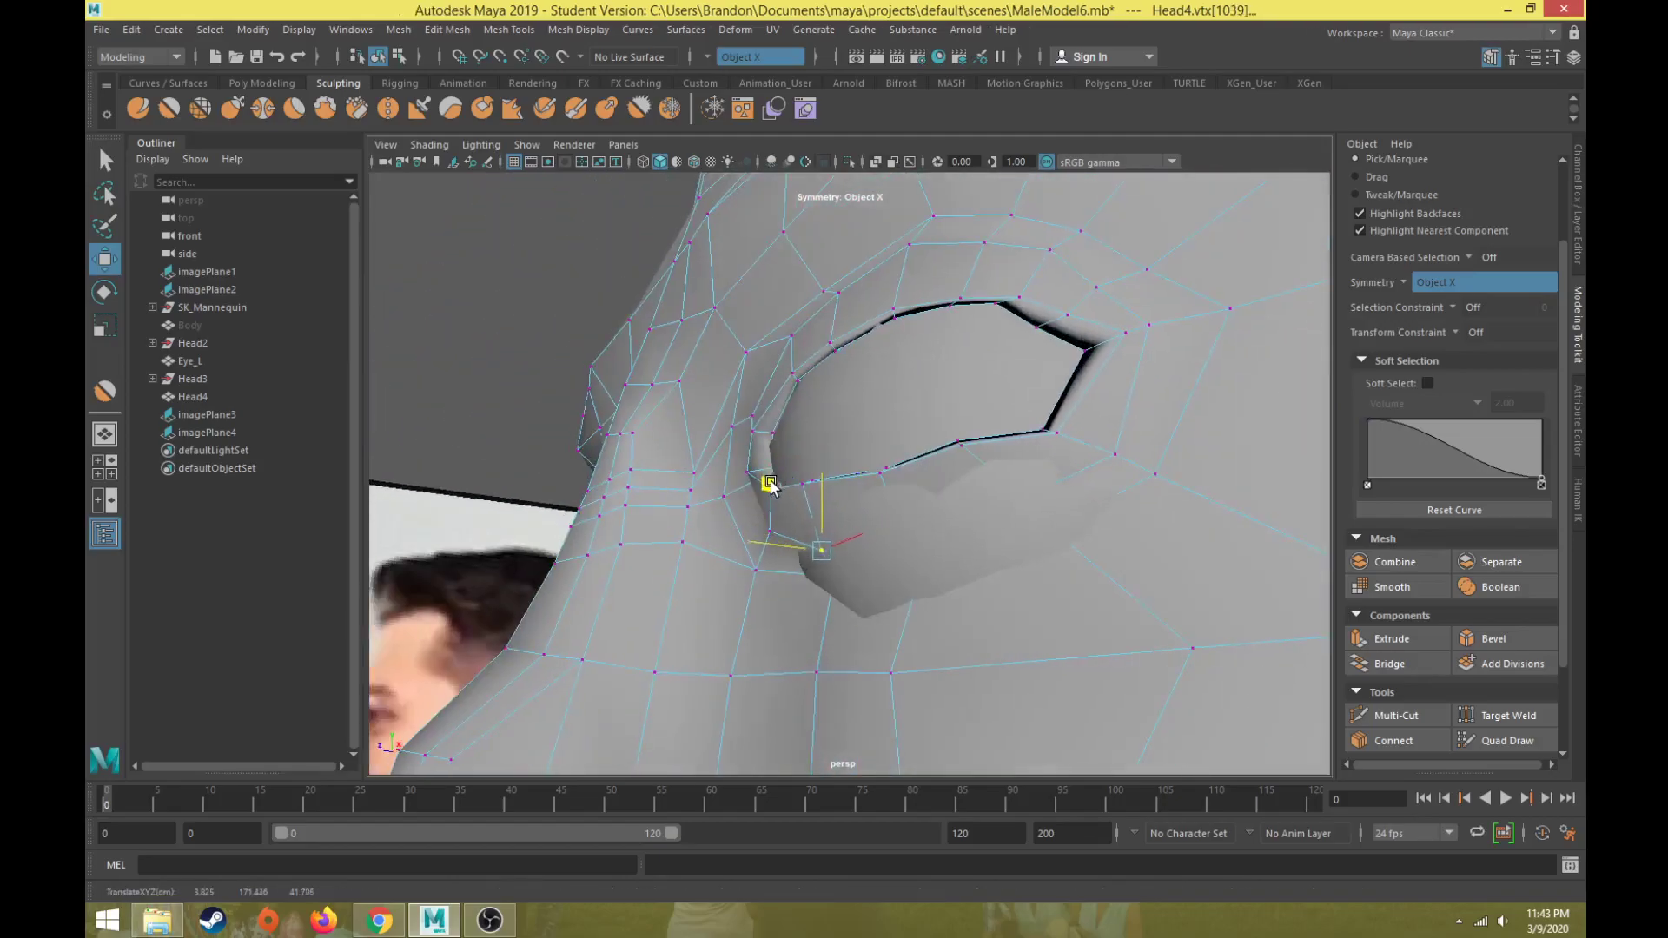
pyautogui.click(827, 582)
pyautogui.keyDown('alt'); pyautogui.moveTo(833, 577); pyautogui.dragTo(869, 546); pyautogui.keyUp('alt')
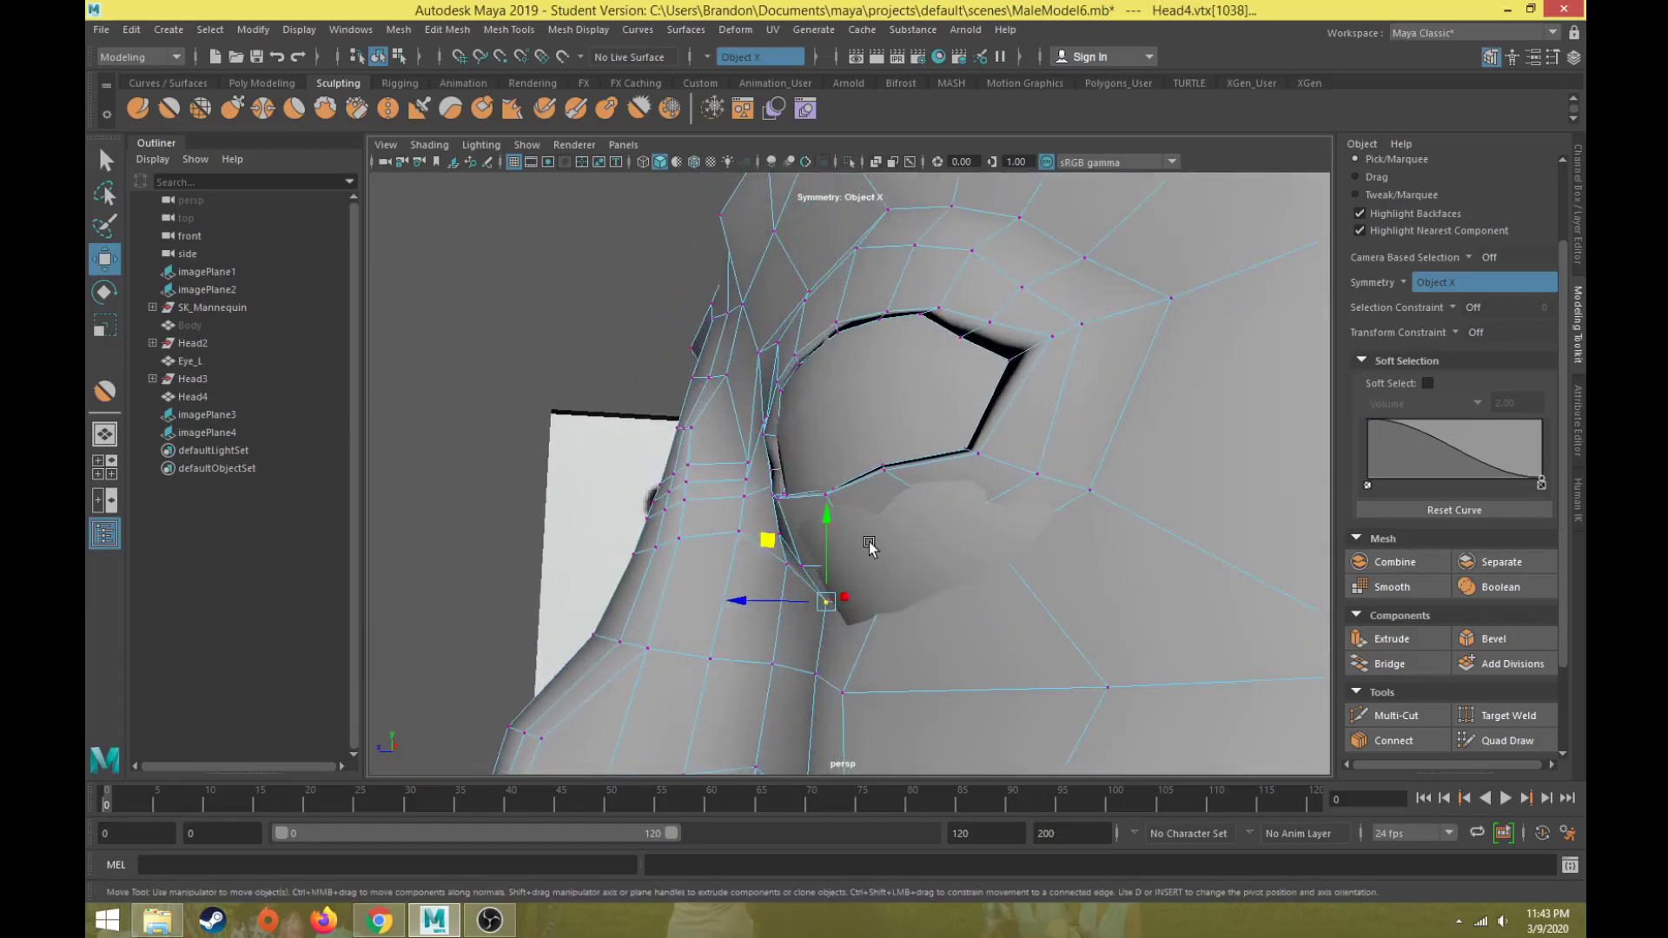
pyautogui.click(865, 560)
pyautogui.moveTo(804, 499); pyautogui.dragTo(791, 507)
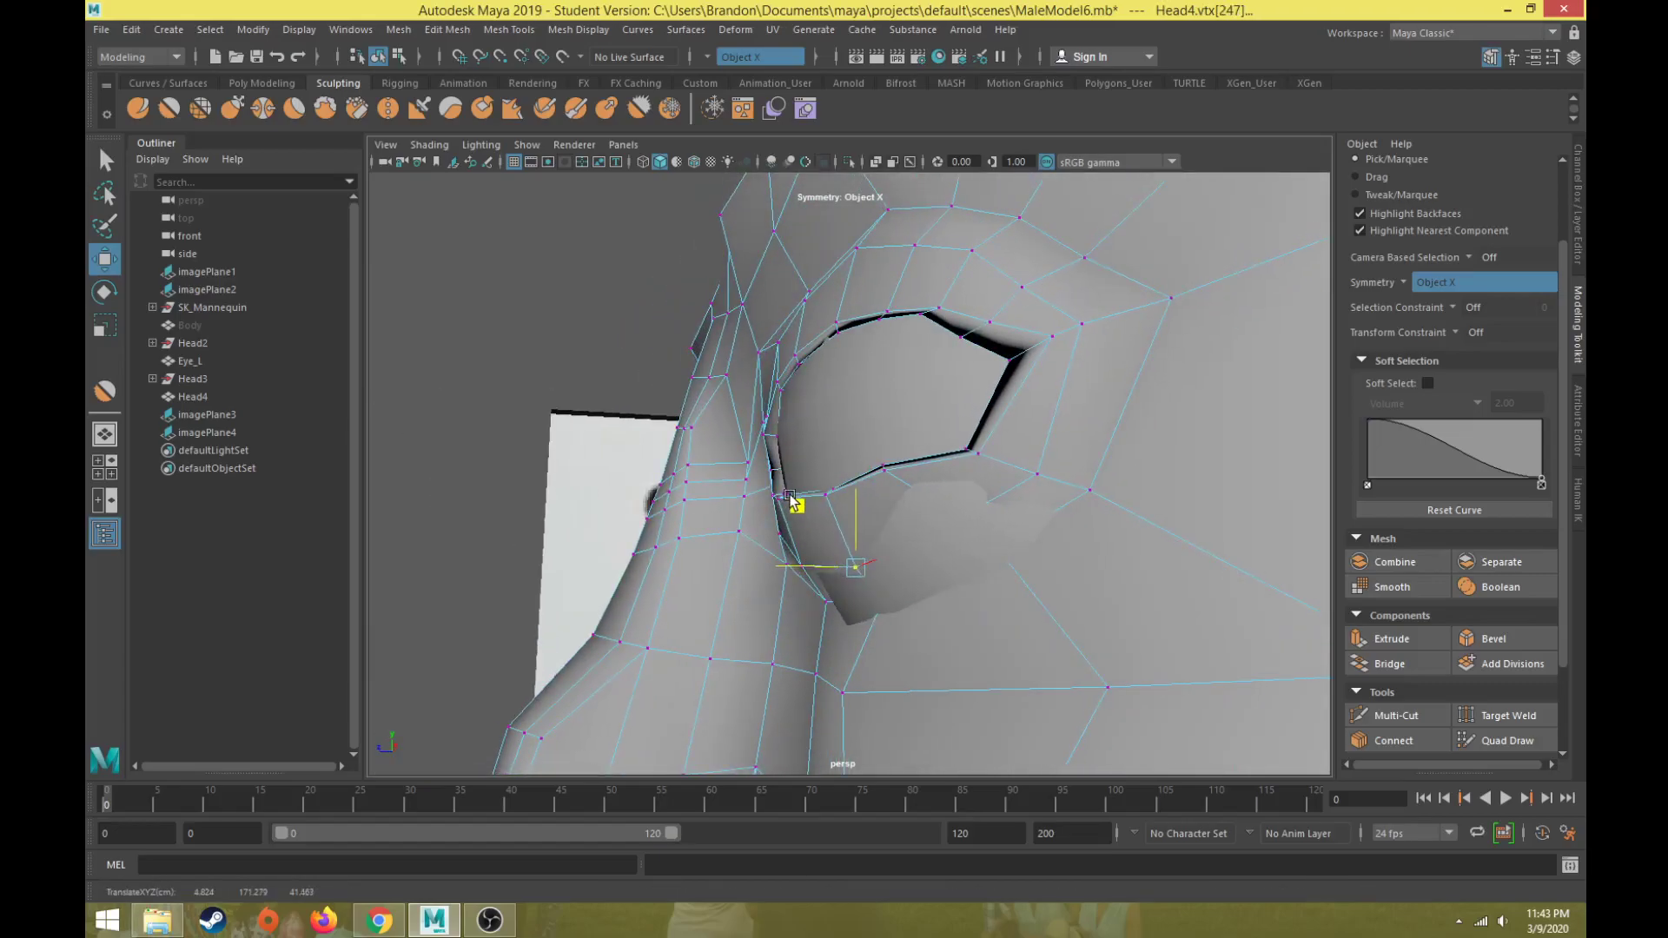
pyautogui.moveTo(833, 554); pyautogui.dragTo(816, 549)
# - Reposition the remaining vertices below the lower eyelid one by one to cover the eyeball and even out the edge loops
pyautogui.click(948, 525)
pyautogui.keyDown('alt'); pyautogui.moveTo(946, 521); pyautogui.dragTo(818, 534); pyautogui.keyUp('alt')
pyautogui.moveTo(766, 471); pyautogui.dragTo(1037, 553)
pyautogui.click(855, 563)
pyautogui.click(958, 619)
pyautogui.click(1082, 586)
pyautogui.moveTo(1143, 521); pyautogui.dragTo(1155, 529)
pyautogui.click(854, 608)
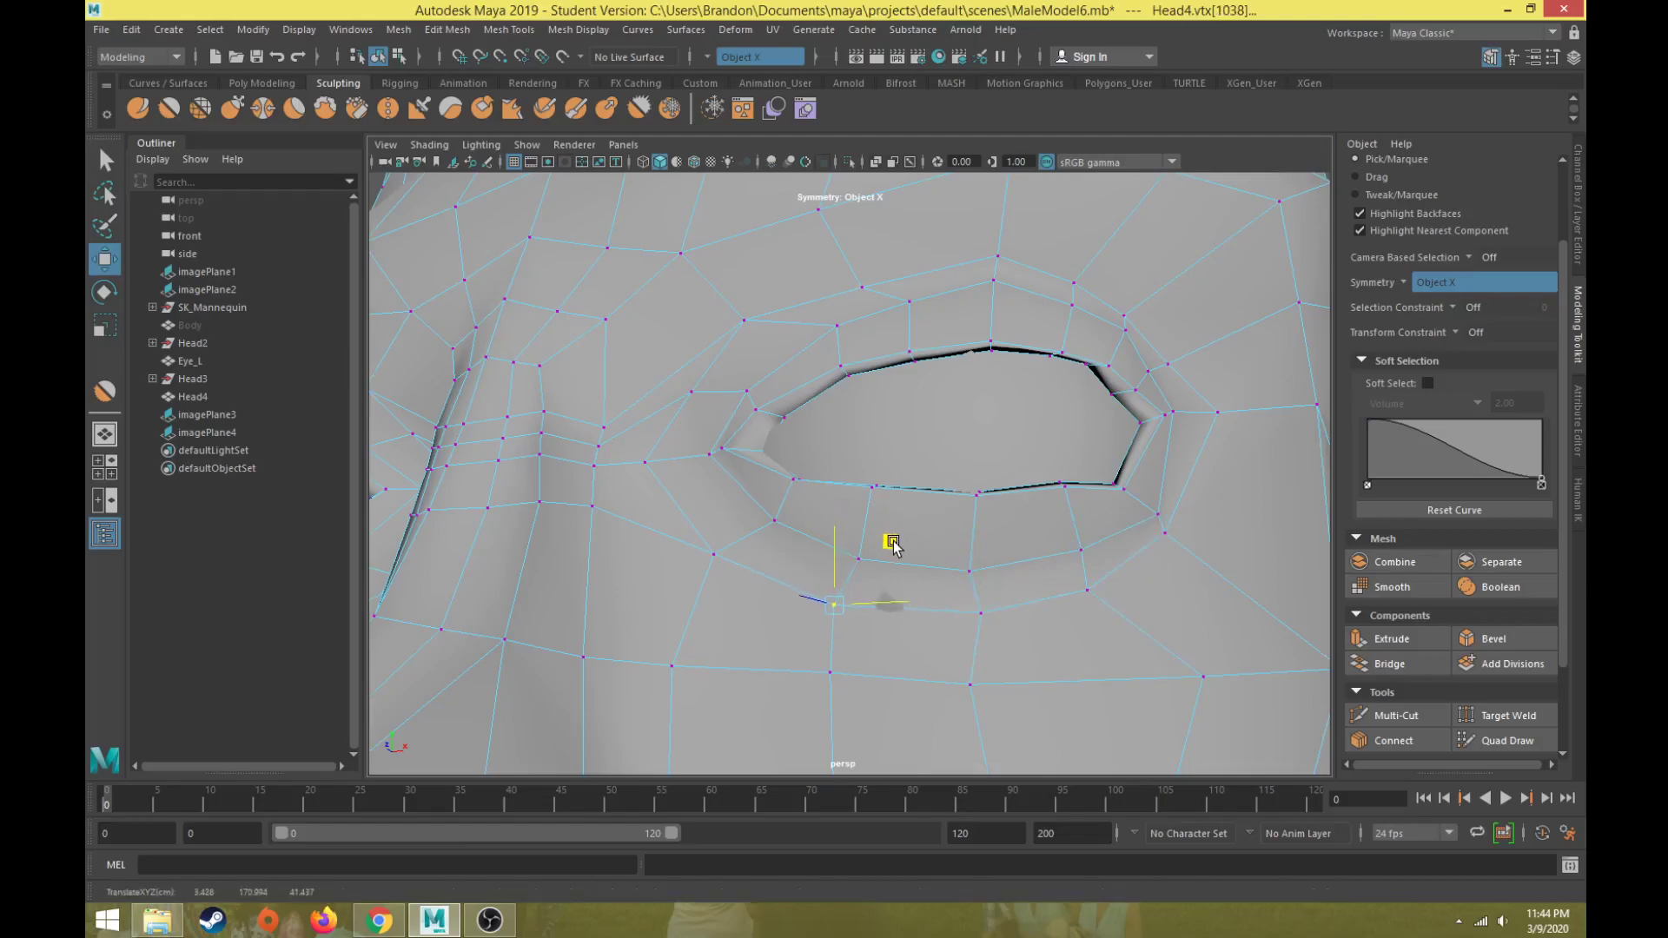
pyautogui.click(859, 559)
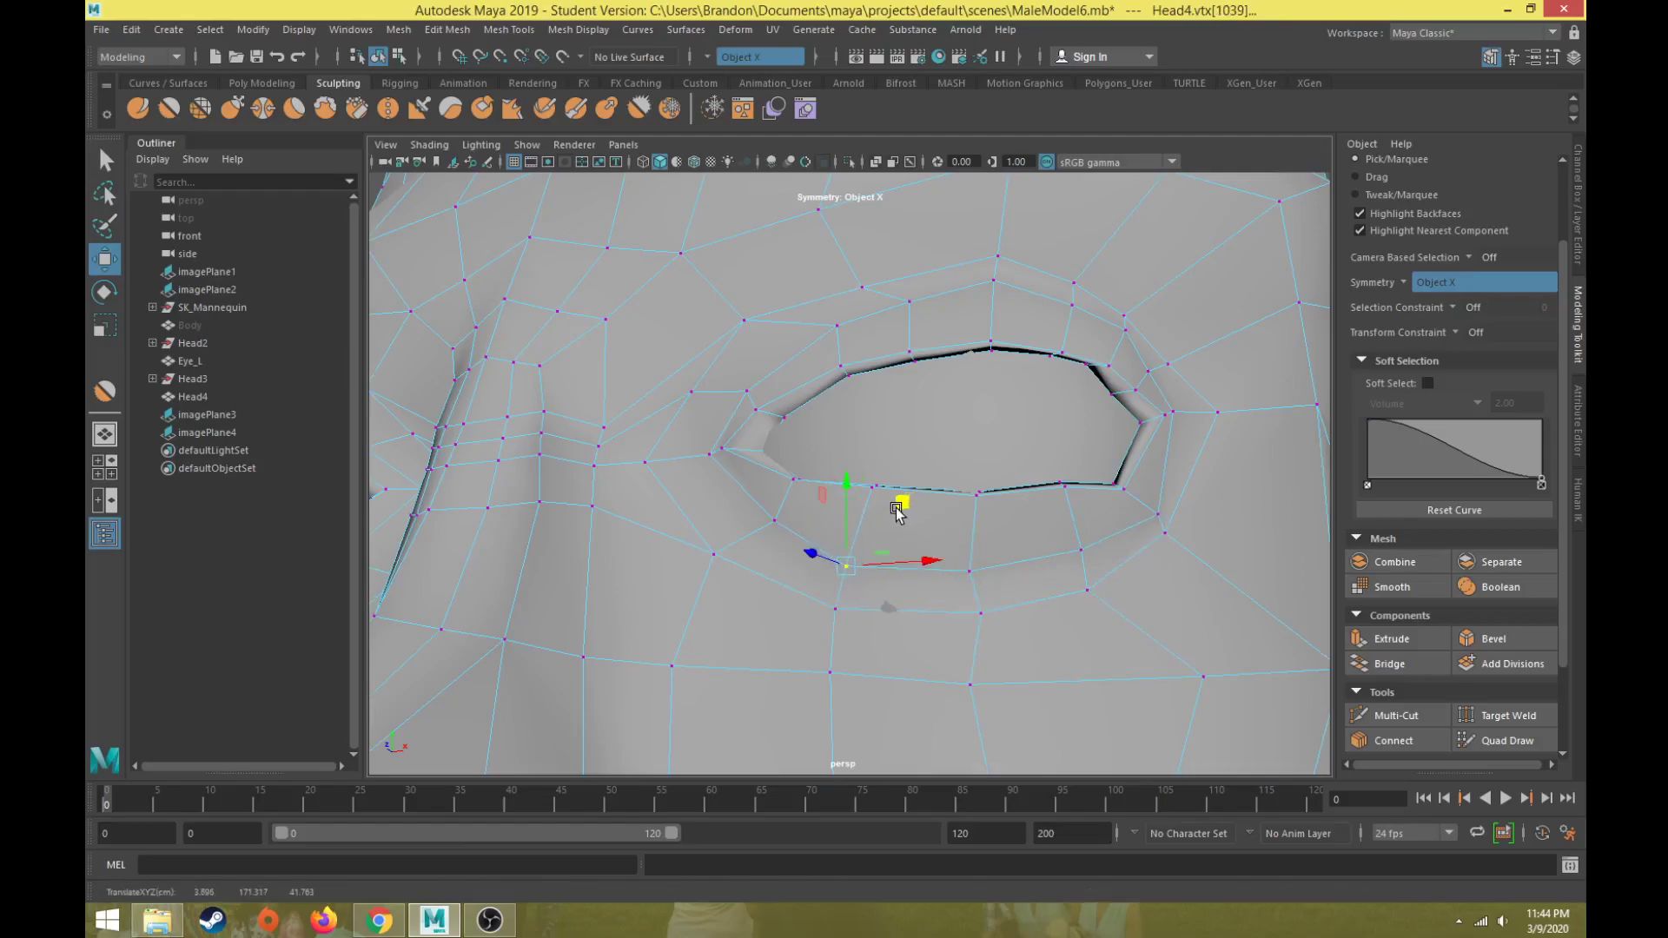
# - Reposition the vertices below the middle of the lower eyelid and at the lid's outer corner to fit the eyeball
pyautogui.click(977, 613)
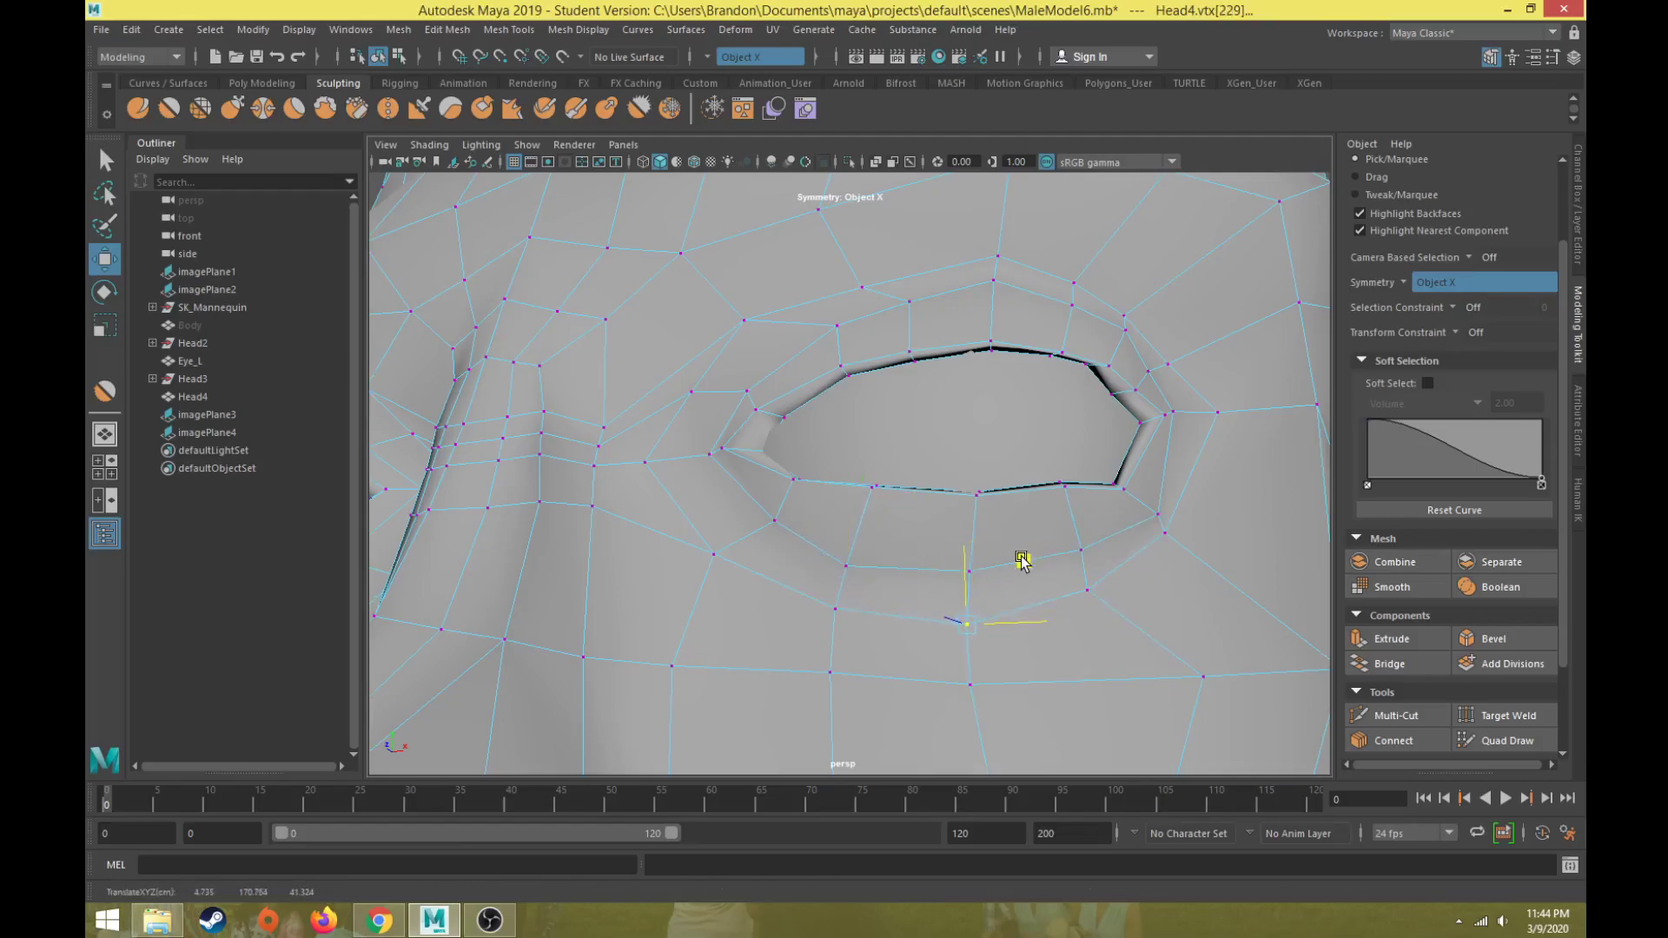
pyautogui.scroll(-5, 1021, 563)
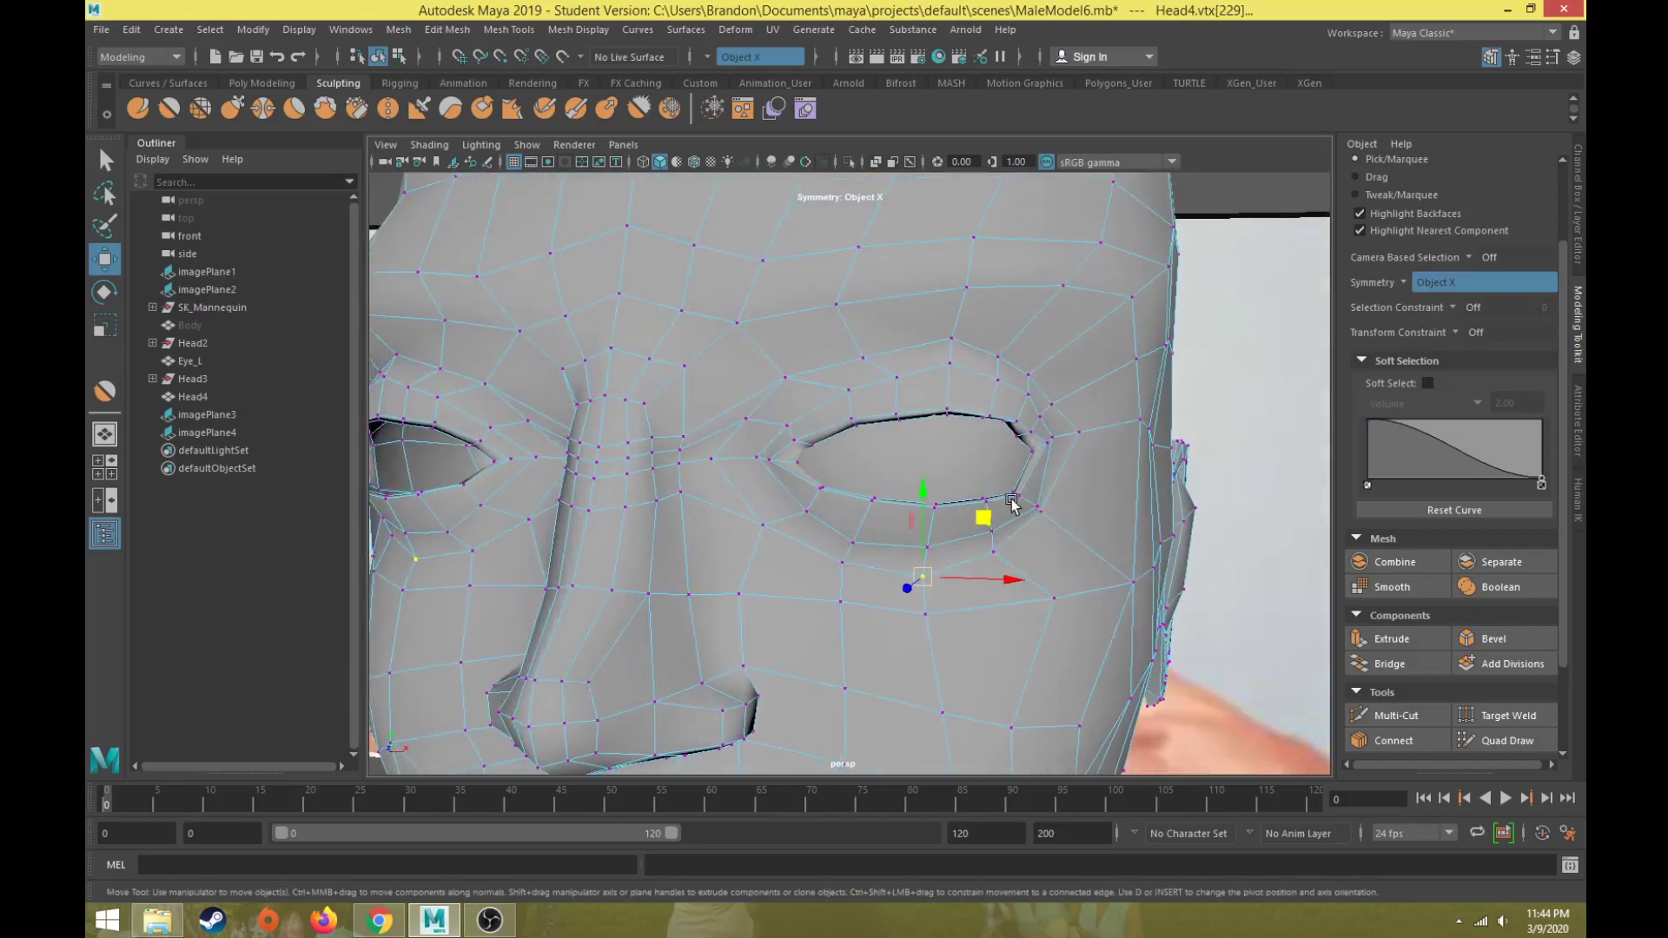
pyautogui.scroll(3, 986, 487)
pyautogui.moveTo(1025, 501)
pyautogui.mouseDown()
pyautogui.moveTo(1000, 487)
pyautogui.moveTo(1009, 522)
pyautogui.mouseUp()
pyautogui.scroll(-4, 1010, 438)
pyautogui.keyDown('ctrl'); pyautogui.moveTo(982, 387); pyautogui.dragTo(1190, 643); pyautogui.keyUp('ctrl')
pyautogui.scroll(2, 1022, 497)
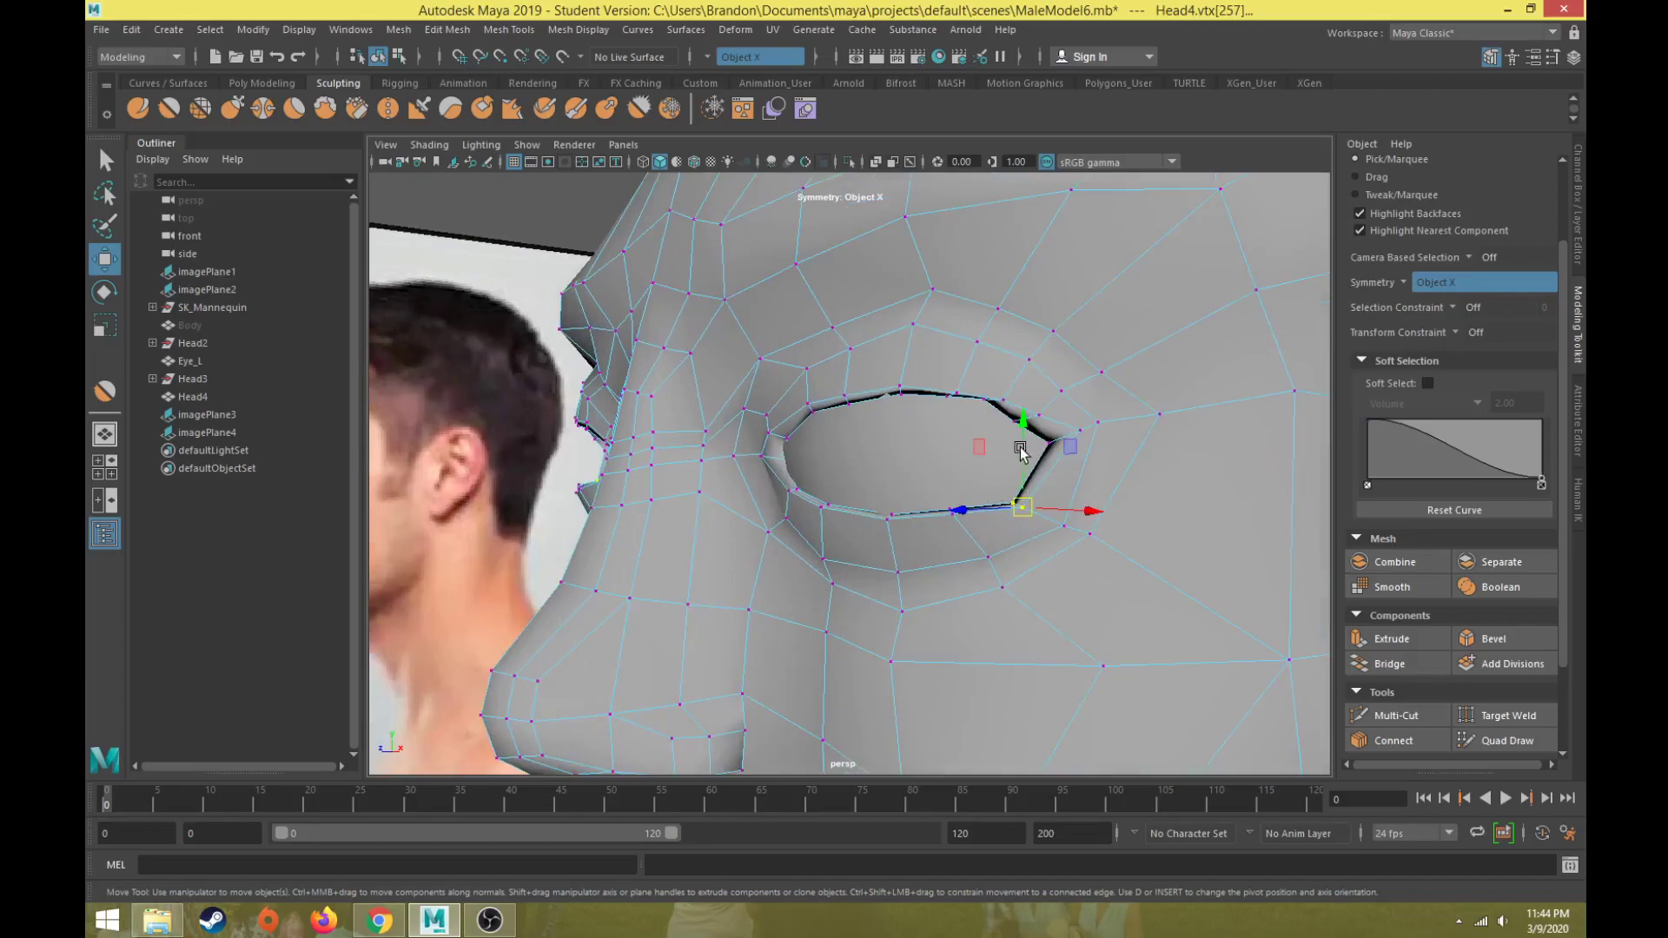
pyautogui.moveTo(1008, 444); pyautogui.dragTo(990, 525)
pyautogui.click(960, 508)
# - In object mode, duplicate the left eyeball and move the copy along X into the right eye socket
pyautogui.keyDown('alt'); pyautogui.moveTo(990, 524); pyautogui.dragTo(859, 577, button='right'); pyautogui.keyUp('alt')
pyautogui.keyDown('alt'); pyautogui.moveTo(860, 580); pyautogui.dragTo(862, 422); pyautogui.keyUp('alt')
pyautogui.moveTo(862, 418); pyautogui.dragTo(949, 394, button='right')
pyautogui.keyDown('alt'); pyautogui.moveTo(947, 476); pyautogui.dragTo(993, 722, button='right'); pyautogui.keyUp('alt')
pyautogui.click(997, 728)
pyautogui.moveTo(997, 728)
pyautogui.keyDown('alt'); pyautogui.mouseDown()
pyautogui.moveTo(893, 733)
pyautogui.moveTo(1005, 727)
pyautogui.mouseUp(); pyautogui.keyUp('alt')
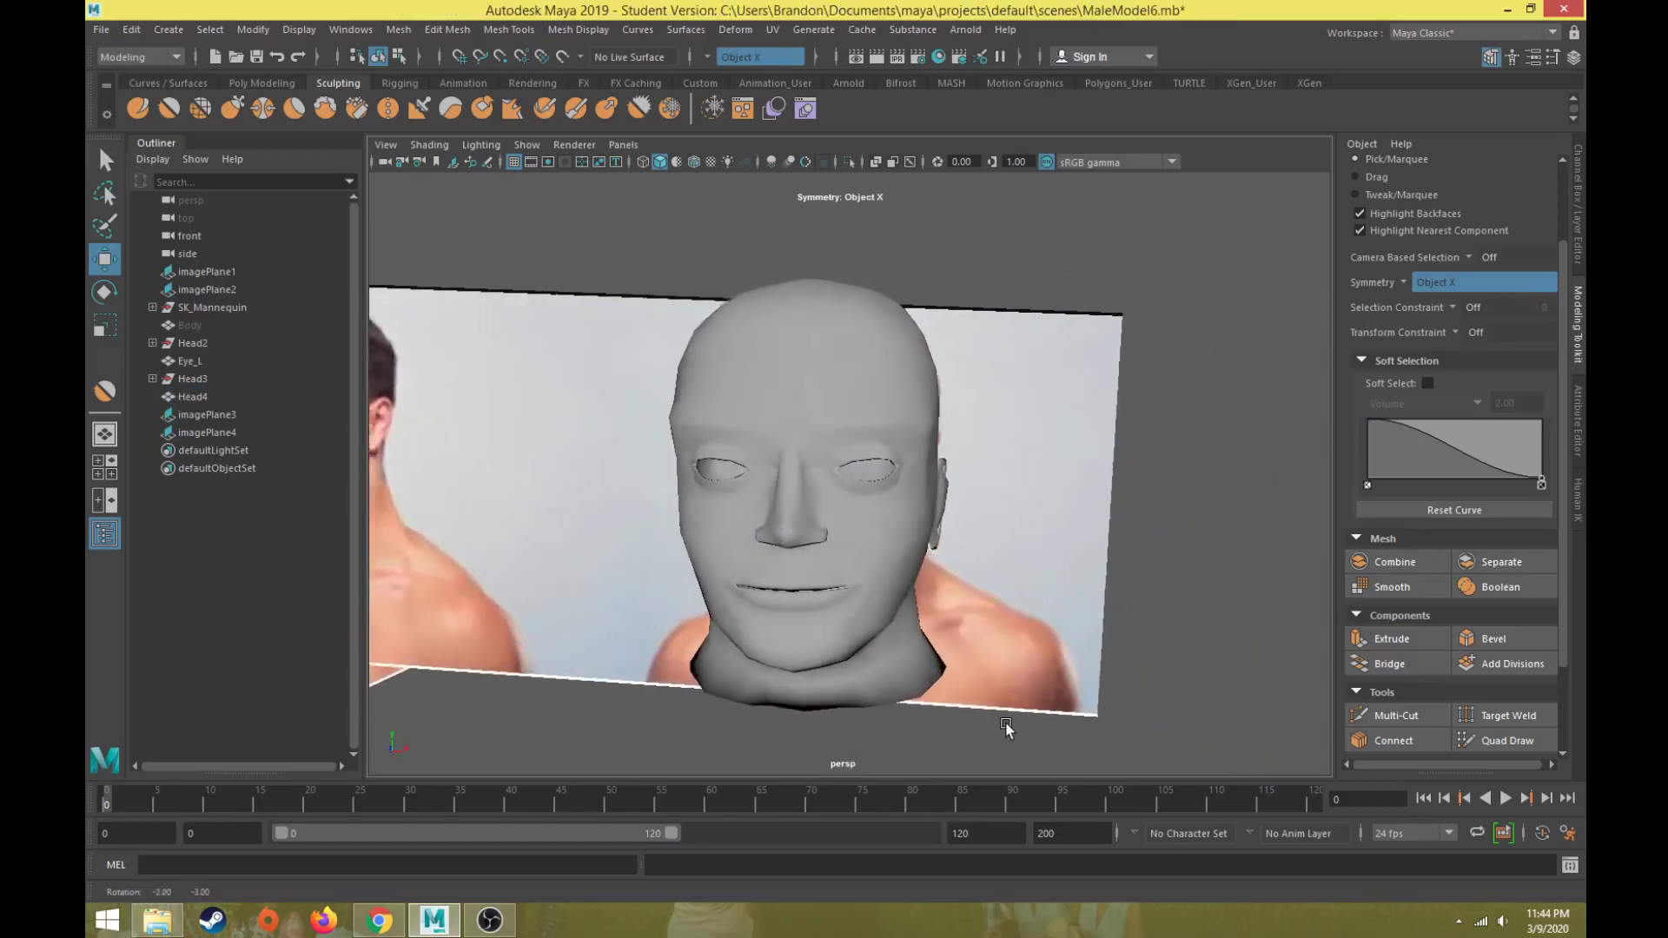
pyautogui.click(868, 466)
pyautogui.press('f')
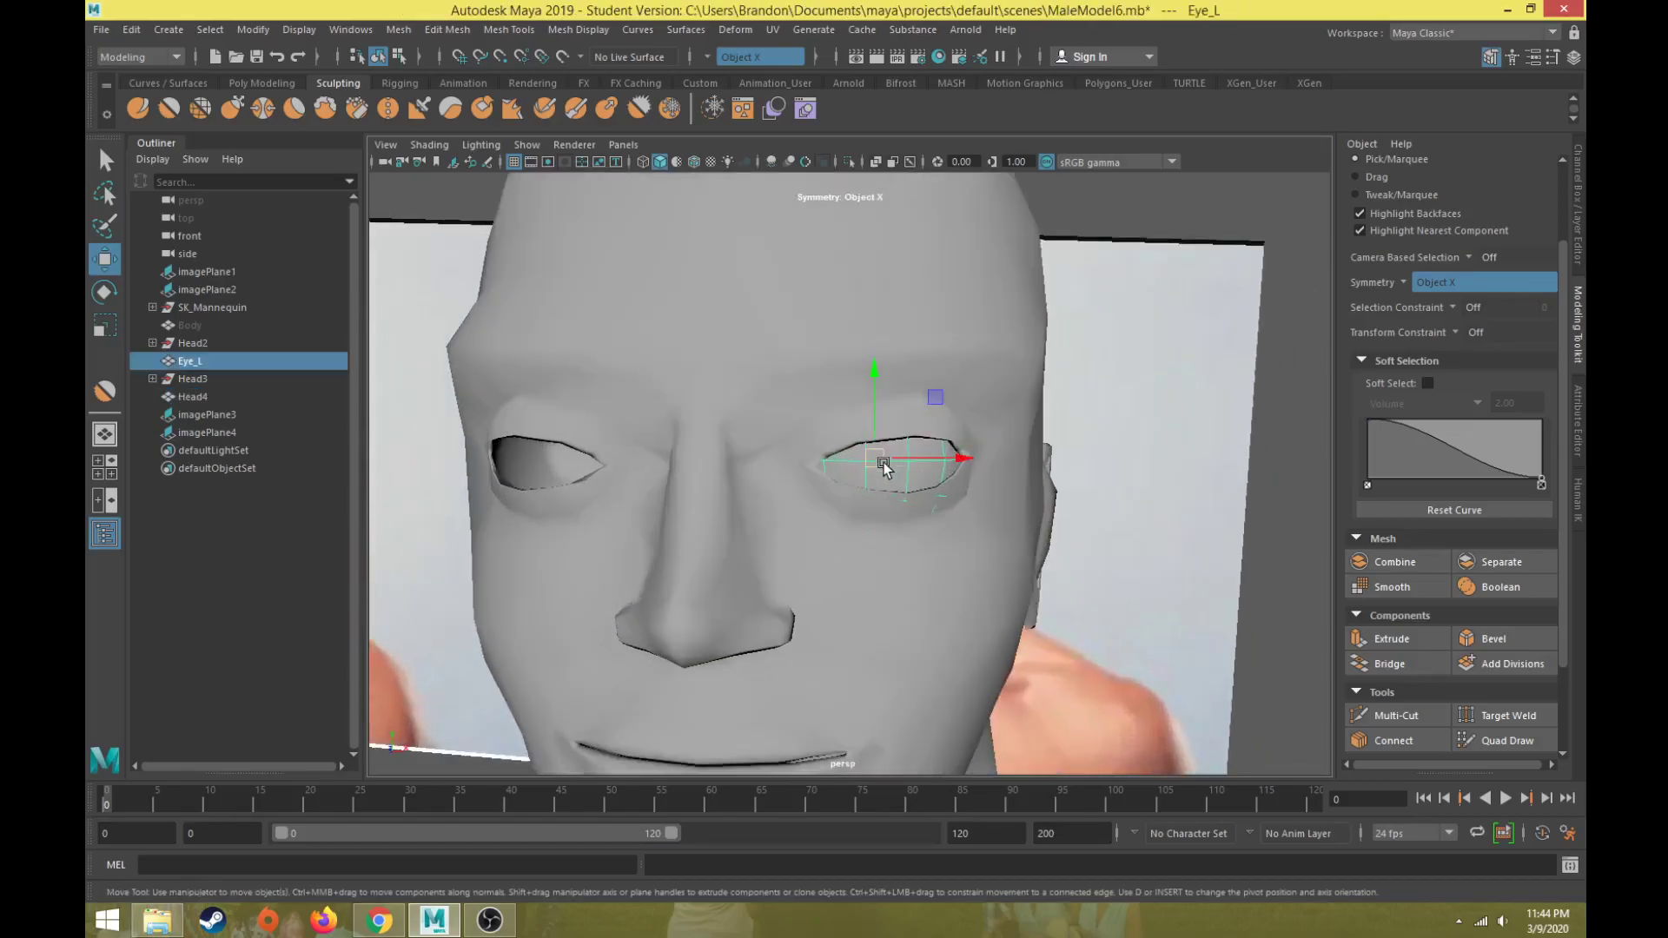
pyautogui.hotkey('ctrl', 'd')
pyautogui.moveTo(951, 457); pyautogui.dragTo(664, 459)
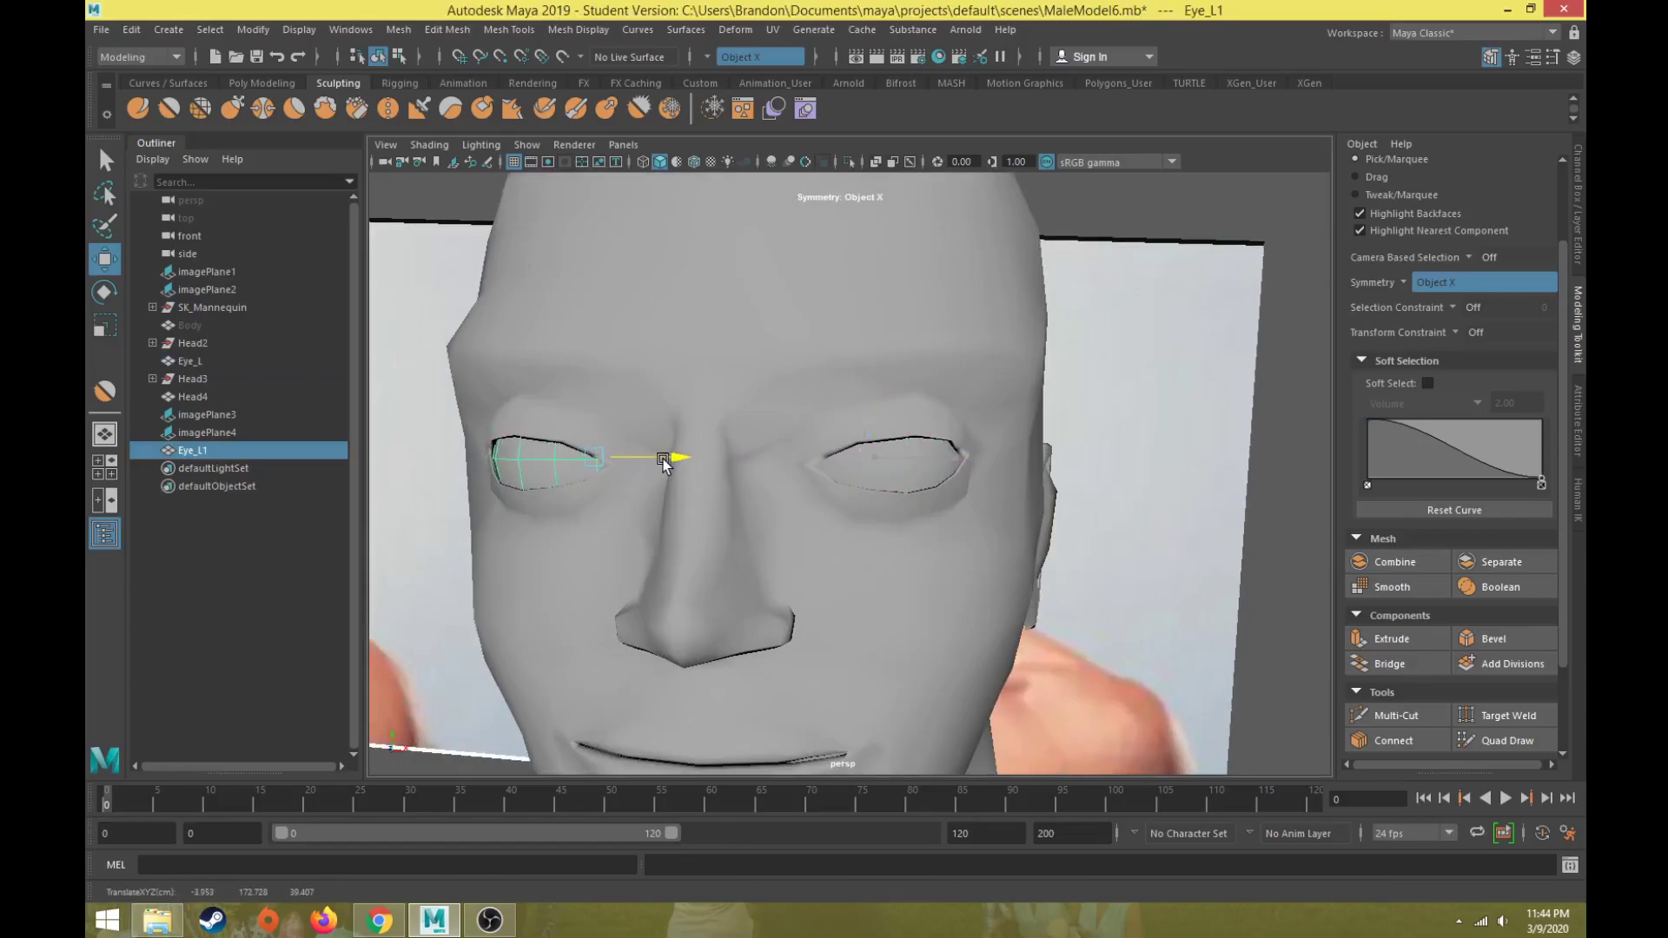
# - Examine the head and the fit of both eyeballs from several angles
pyautogui.scroll(-3, 762, 536)
pyautogui.moveTo(762, 537)
pyautogui.keyDown('alt'); pyautogui.mouseDown()
pyautogui.moveTo(852, 515)
pyautogui.moveTo(733, 542)
pyautogui.mouseUp(); pyautogui.keyUp('alt')
pyautogui.scroll(-2, 733, 542)
pyautogui.click(799, 398)
pyautogui.click(889, 392)
pyautogui.hotkey('ctrl', 'z')
pyautogui.click(919, 384)
pyautogui.keyDown('alt'); pyautogui.moveTo(919, 383); pyautogui.dragTo(848, 477); pyautogui.keyUp('alt')
pyautogui.scroll(3, 847, 502)
pyautogui.scroll(-5, 848, 502)
pyautogui.keyDown('alt'); pyautogui.moveTo(861, 549); pyautogui.dragTo(954, 550); pyautogui.keyUp('alt')
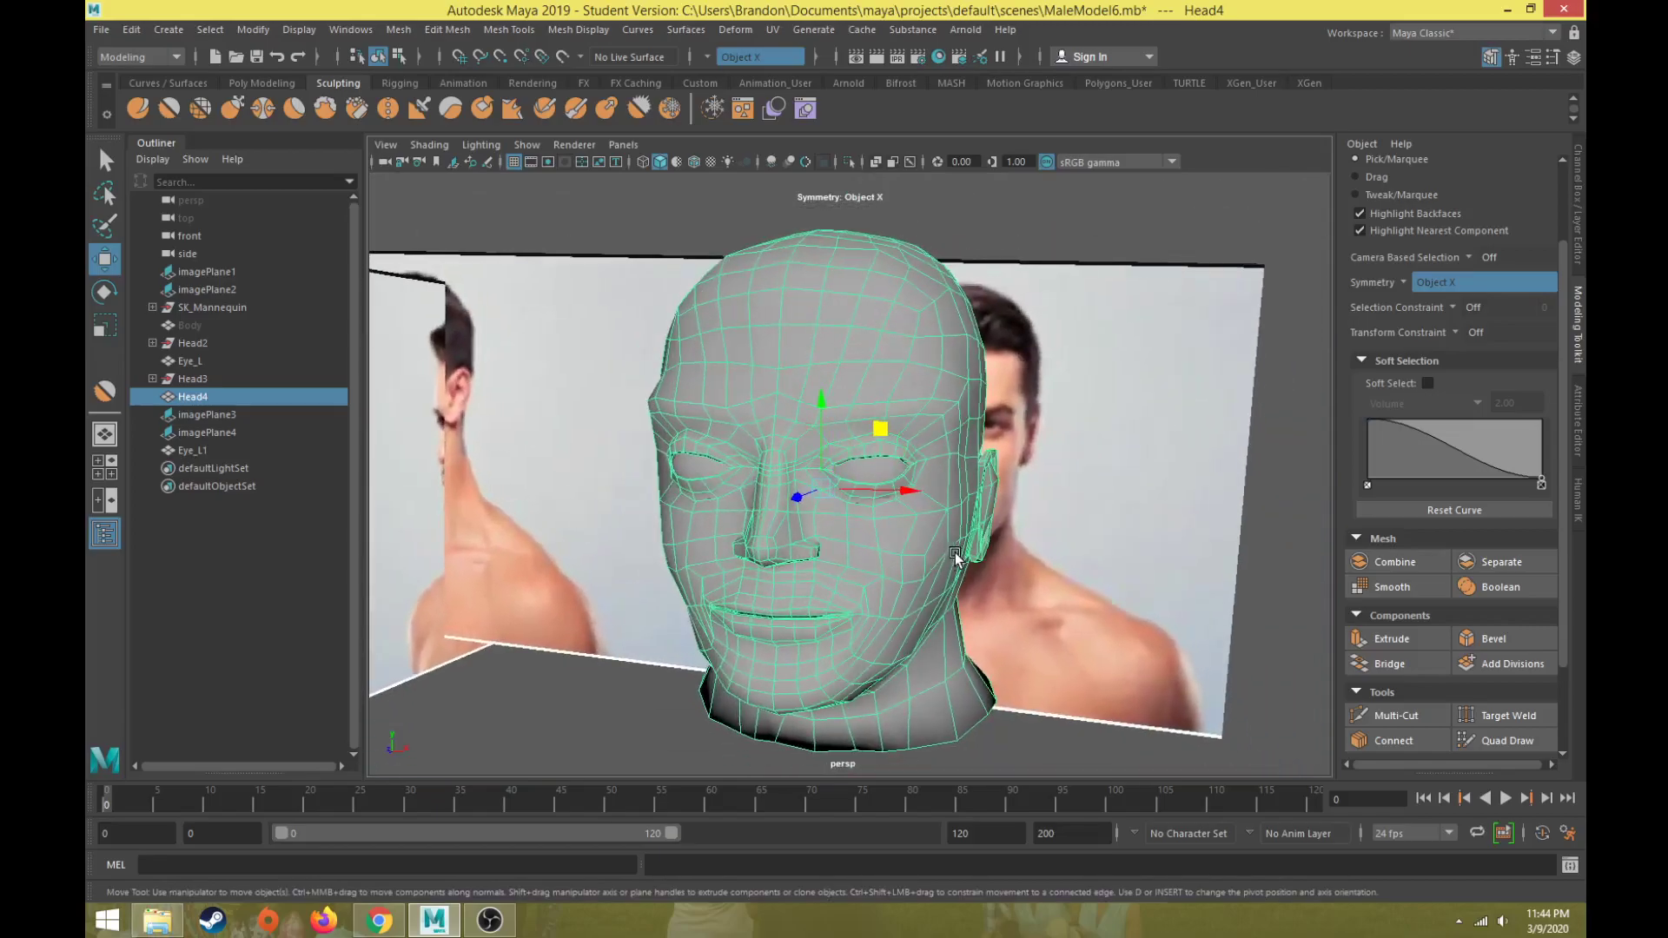
# - Compare the head's wireframe with the front and side reference photos
pyautogui.press('space')
pyautogui.press('space')
pyautogui.scroll(-5, 740, 665)
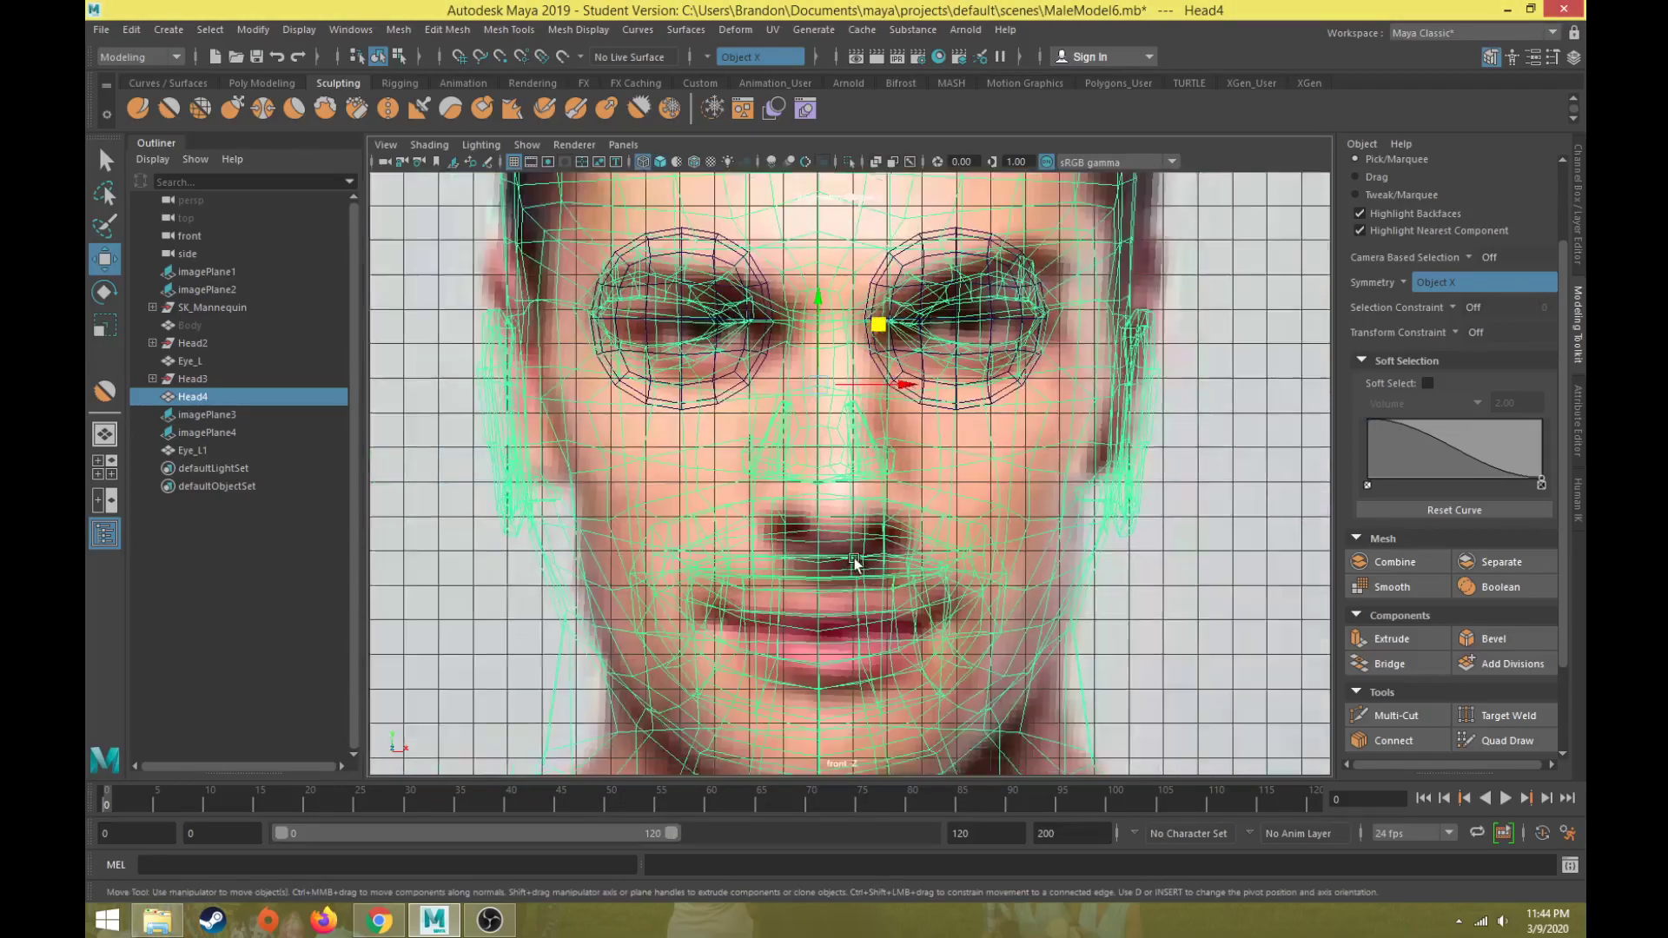
pyautogui.scroll(-3, 865, 575)
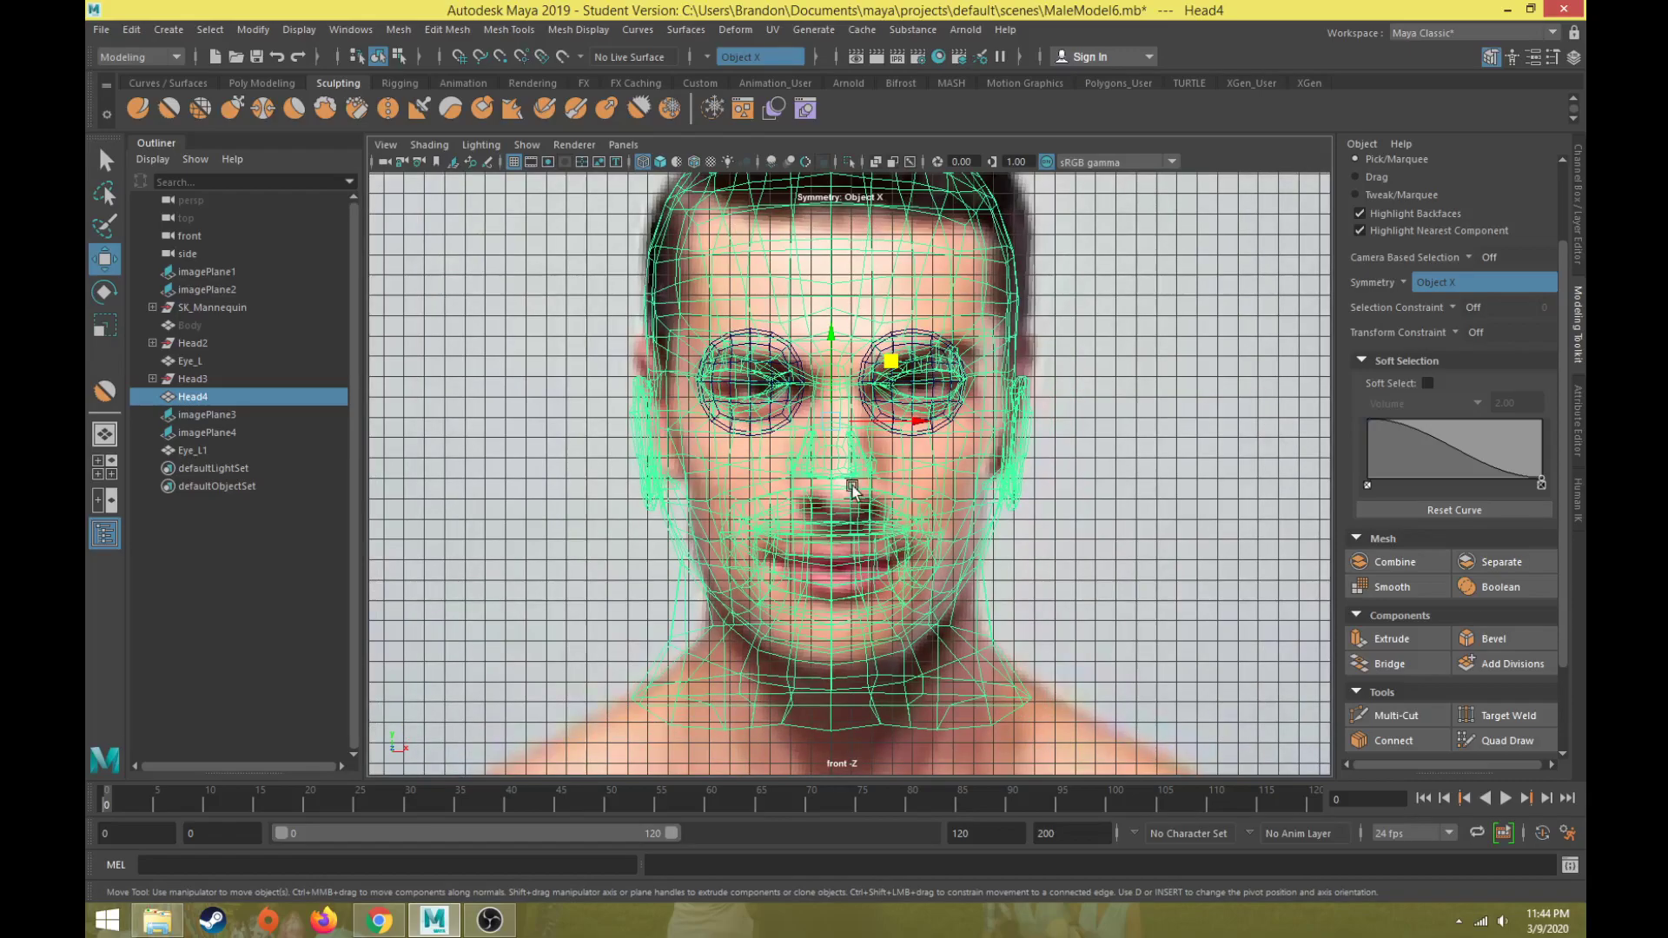
pyautogui.press('space')
pyautogui.press('space')
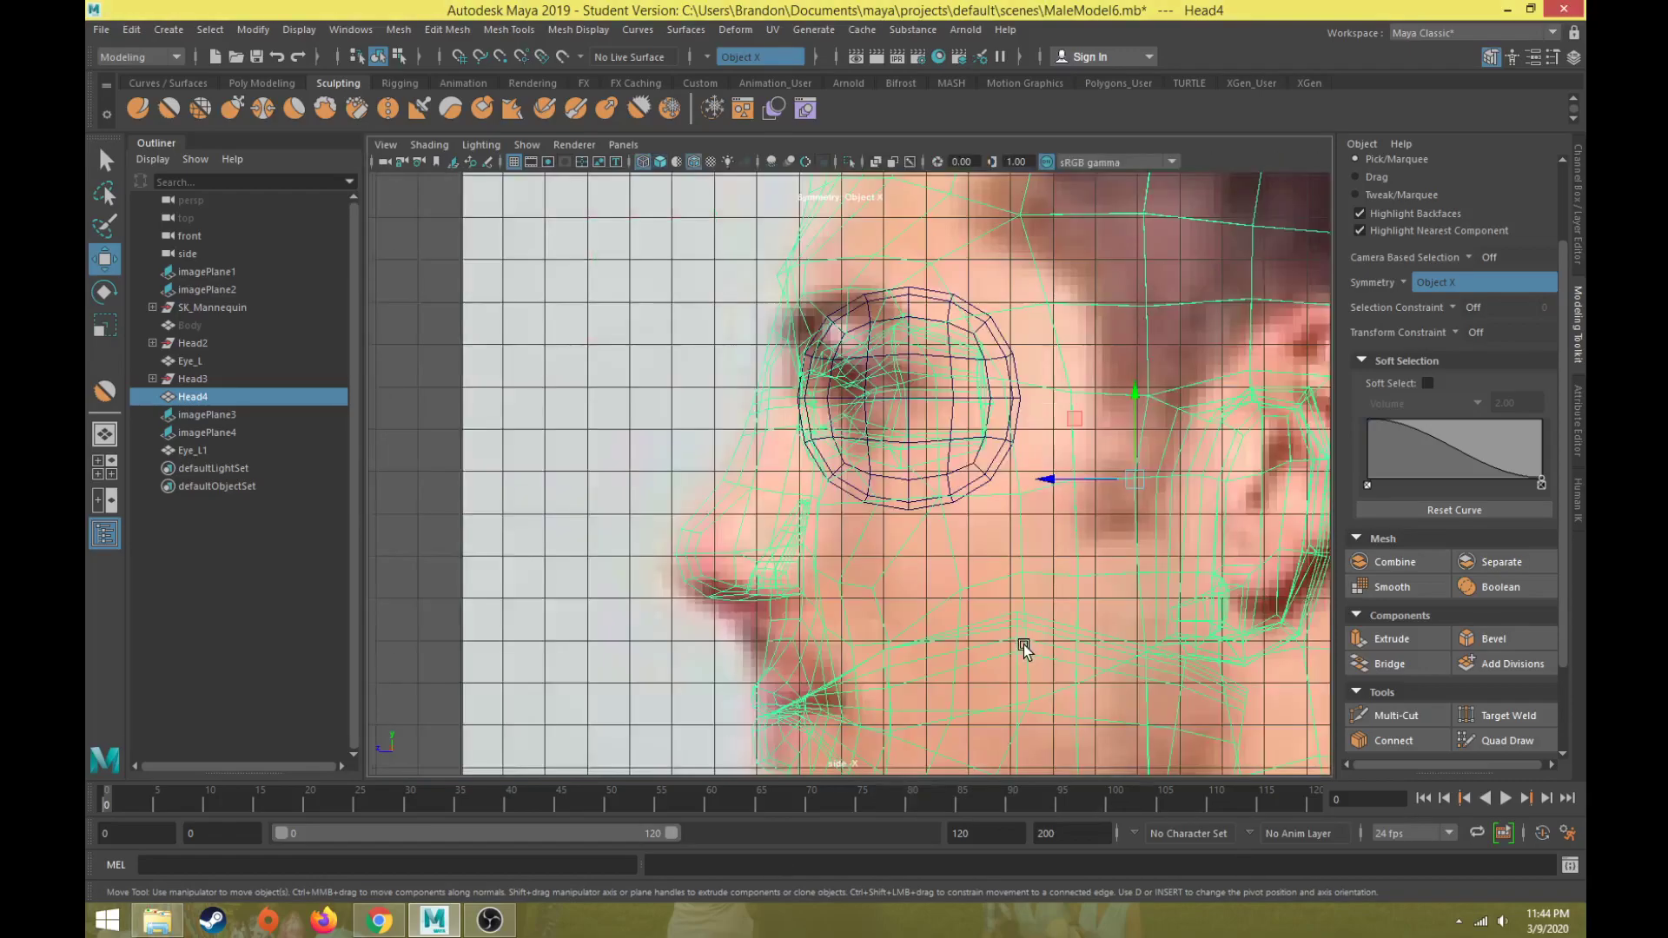
pyautogui.scroll(4, 1018, 647)
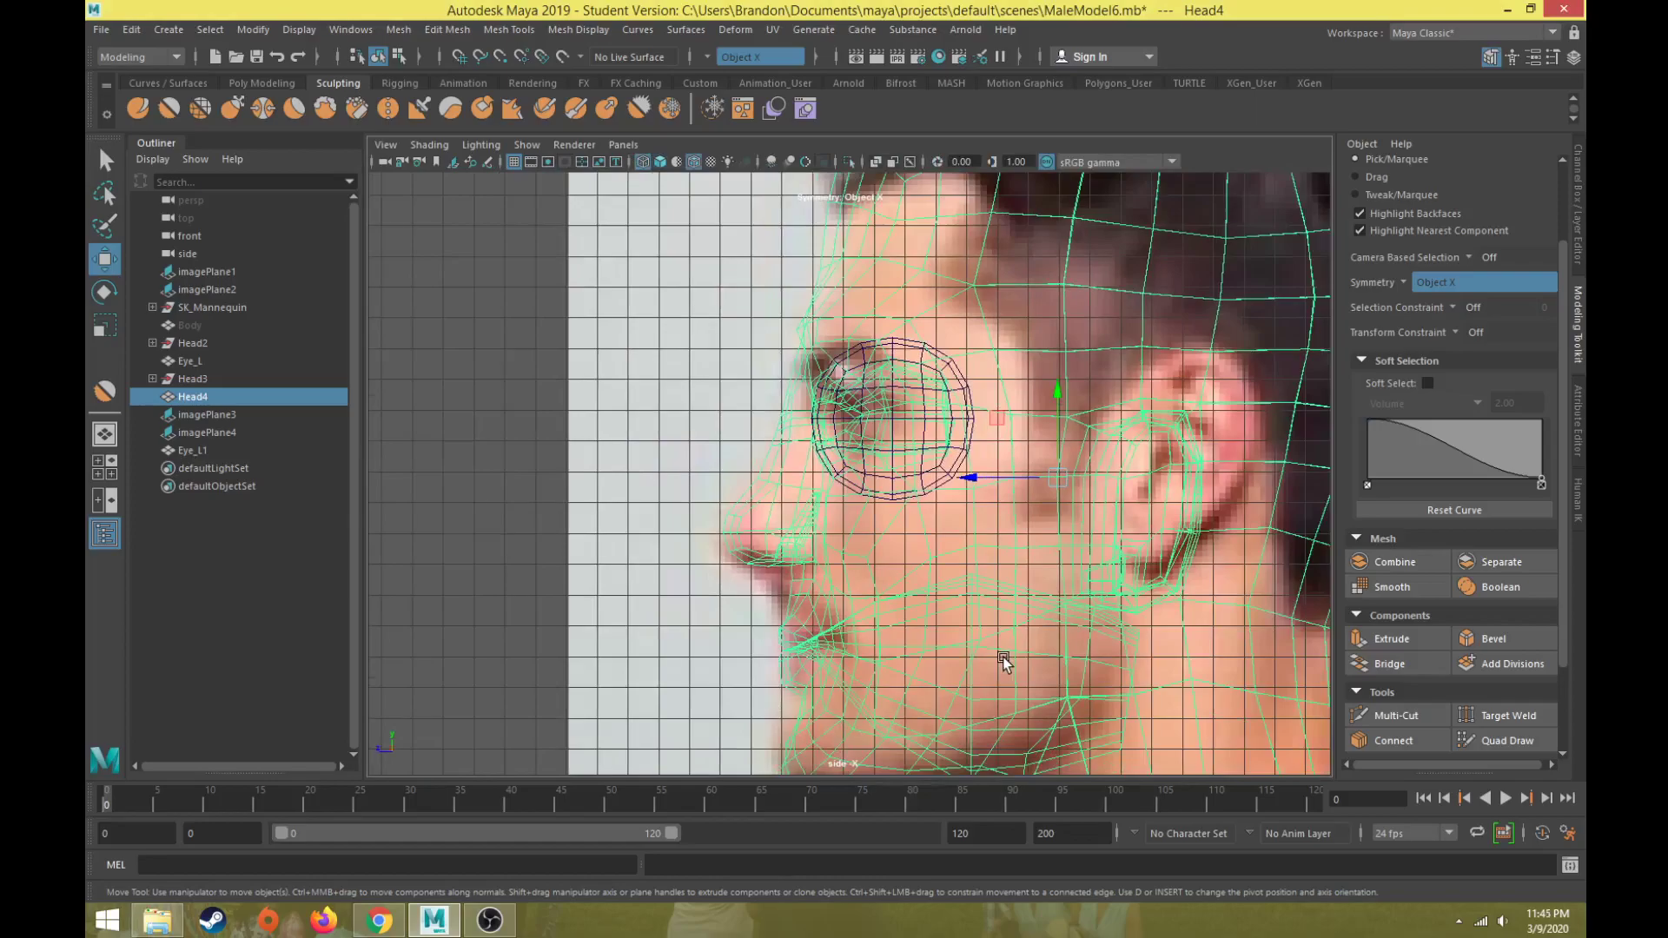
pyautogui.press('space')
pyautogui.scroll(-5, 979, 402)
pyautogui.keyDown('alt'); pyautogui.moveTo(978, 402); pyautogui.dragTo(872, 467); pyautogui.keyUp('alt')
pyautogui.press('space')
# - Select the vertices at the tip of the nose and enable soft selection with a falloff radius of 4
pyautogui.scroll(2, 982, 435)
pyautogui.scroll(4, 856, 504)
pyautogui.moveTo(872, 467); pyautogui.dragTo(792, 431, button='right')
pyautogui.keyDown('alt'); pyautogui.moveTo(872, 473); pyautogui.dragTo(814, 469); pyautogui.keyUp('alt')
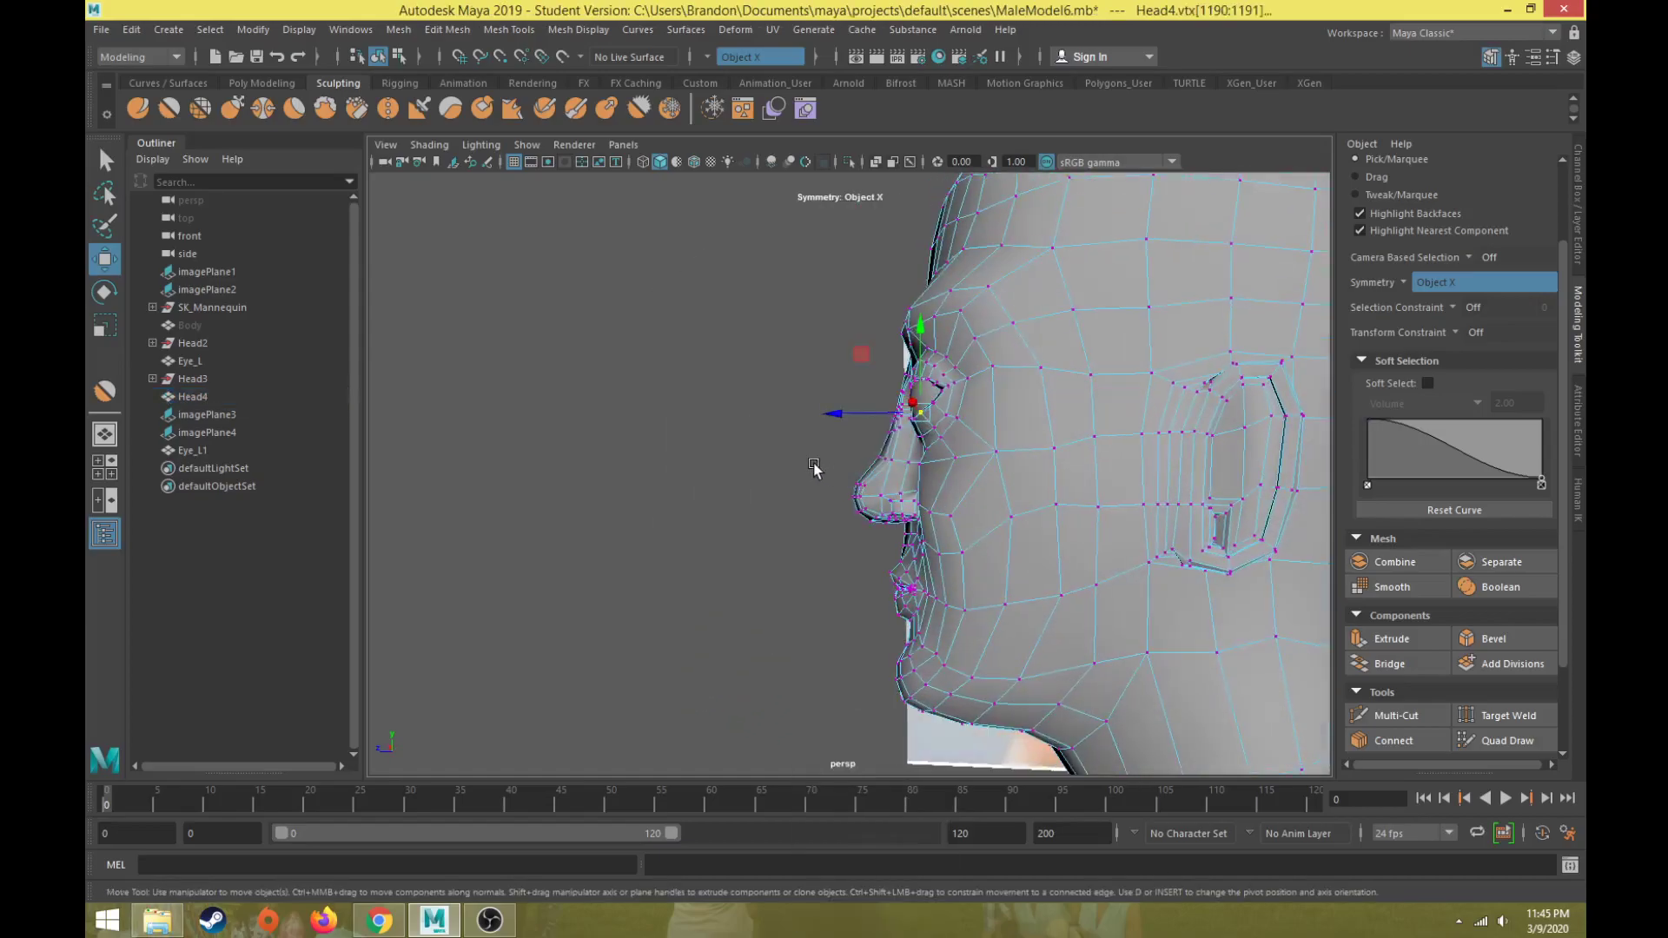
pyautogui.moveTo(911, 527)
pyautogui.mouseDown()
pyautogui.moveTo(946, 474)
pyautogui.moveTo(1000, 497)
pyautogui.moveTo(920, 495)
pyautogui.mouseUp()
pyautogui.click(1427, 383)
pyautogui.moveTo(810, 497); pyautogui.dragTo(801, 502)
pyautogui.hotkey('ctrl', 'z')
pyautogui.write('4')
pyautogui.press('Return')
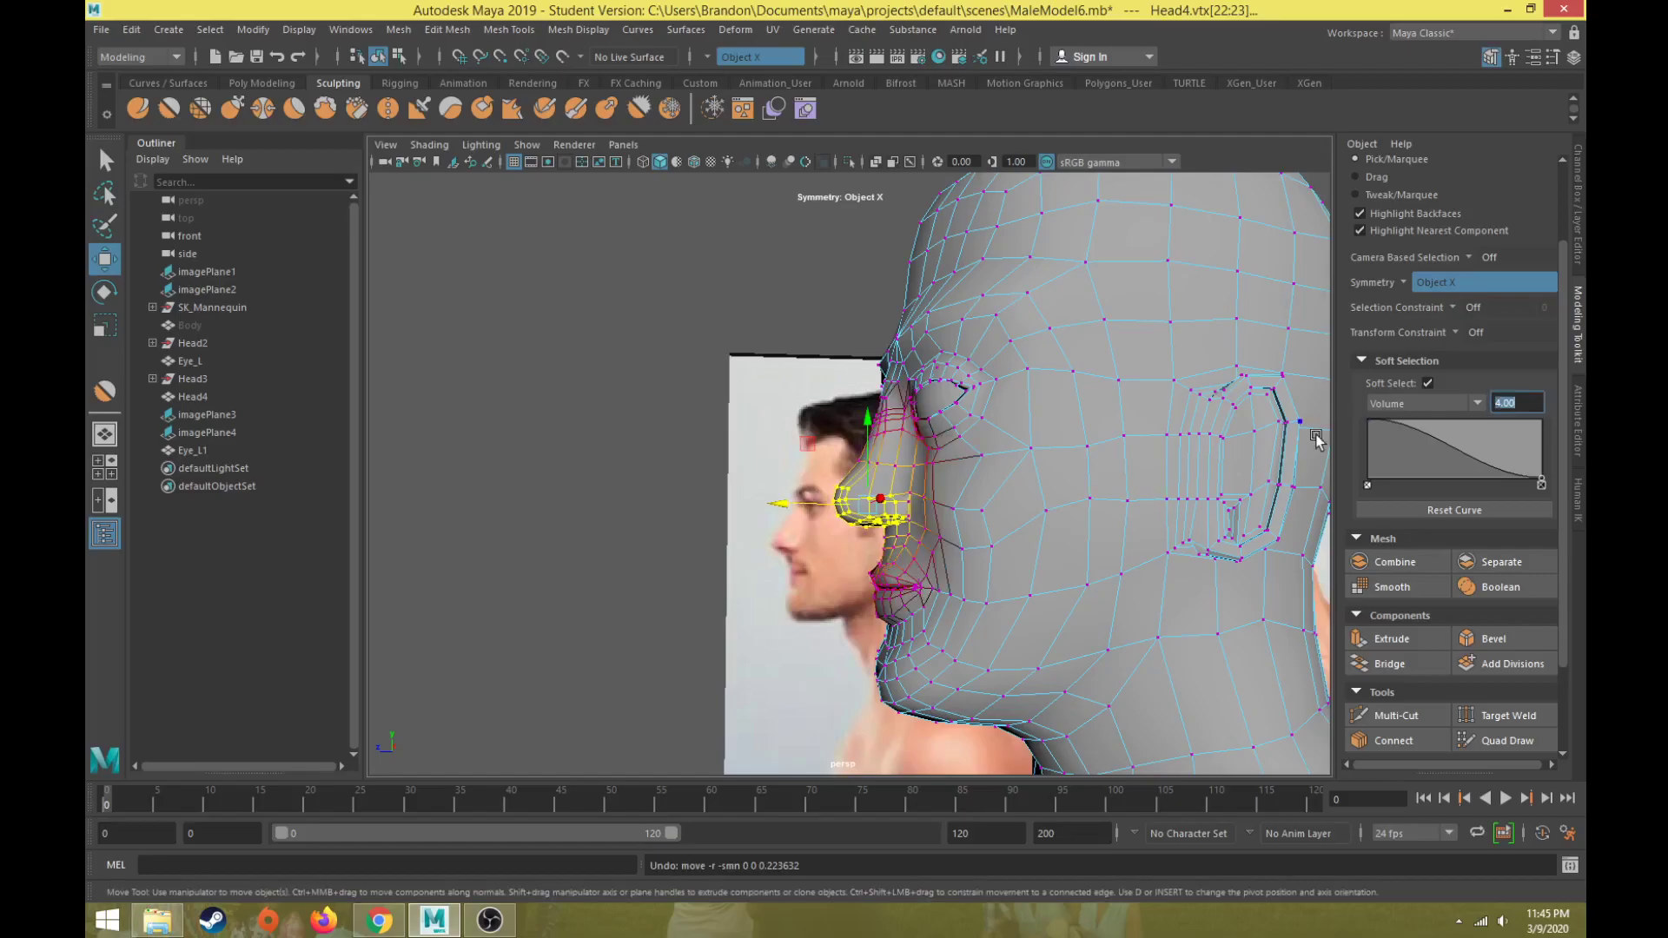
# - Select the mouth-corner vertices and move them inward with soft selection to narrow the mouth
pyautogui.keyDown('alt'); pyautogui.moveTo(909, 481); pyautogui.dragTo(873, 478); pyautogui.keyUp('alt')
pyautogui.press('space')
pyautogui.press('space')
pyautogui.scroll(5, 821, 605)
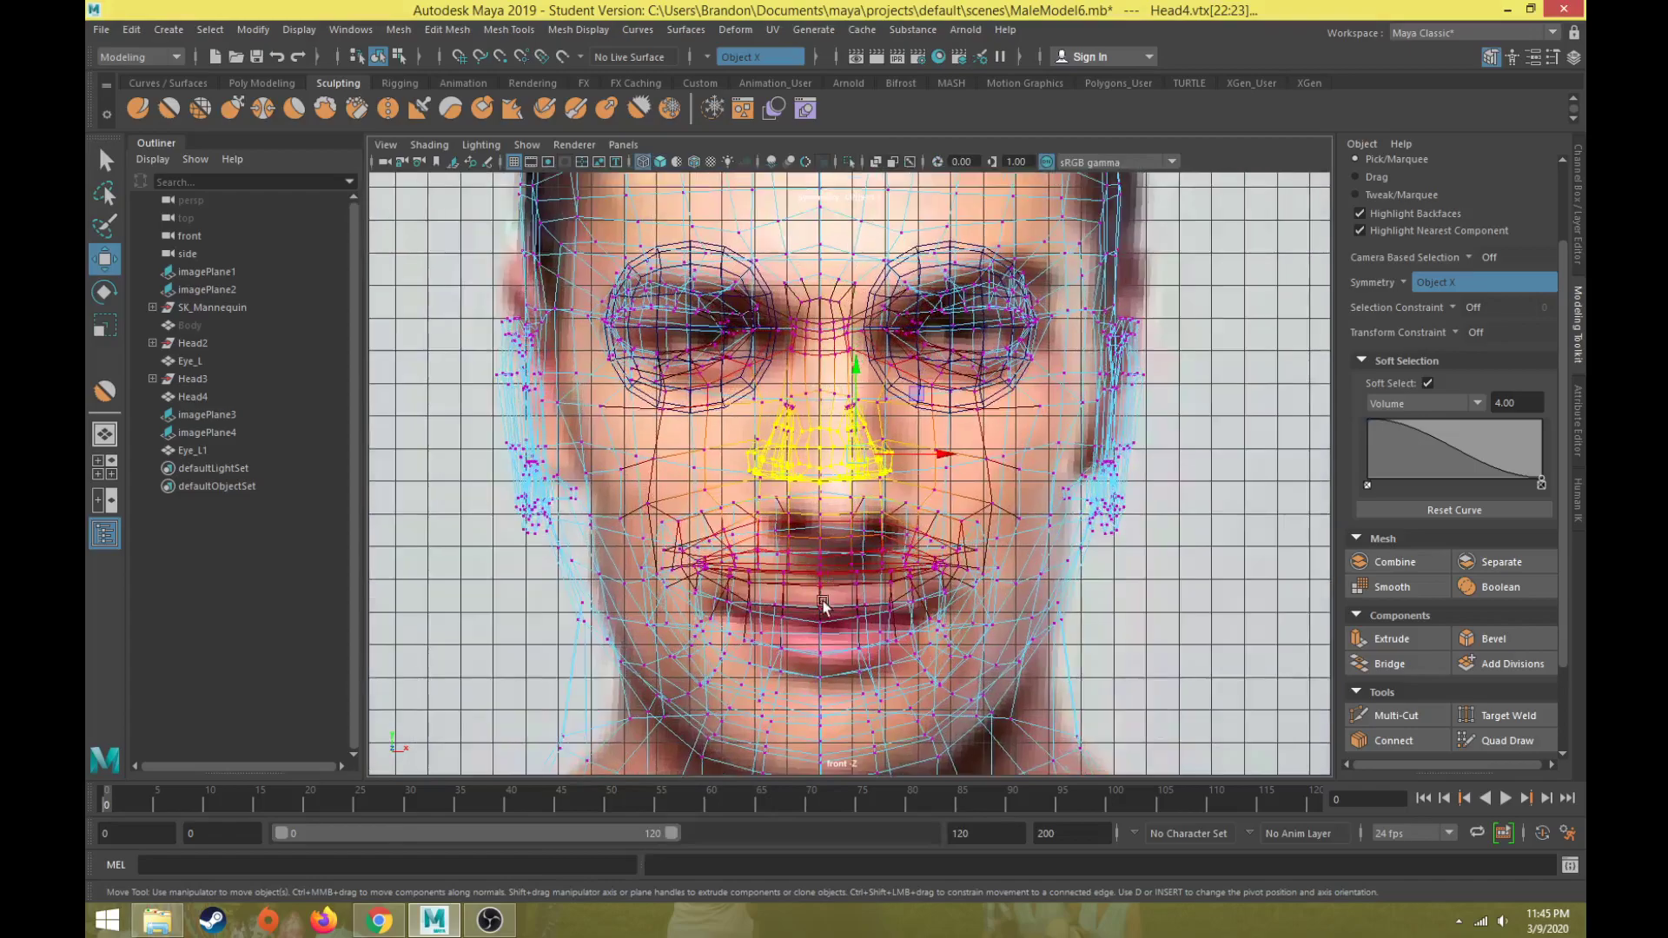
pyautogui.keyDown('alt'); pyautogui.moveTo(834, 605); pyautogui.dragTo(819, 510, button='middle'); pyautogui.keyUp('alt')
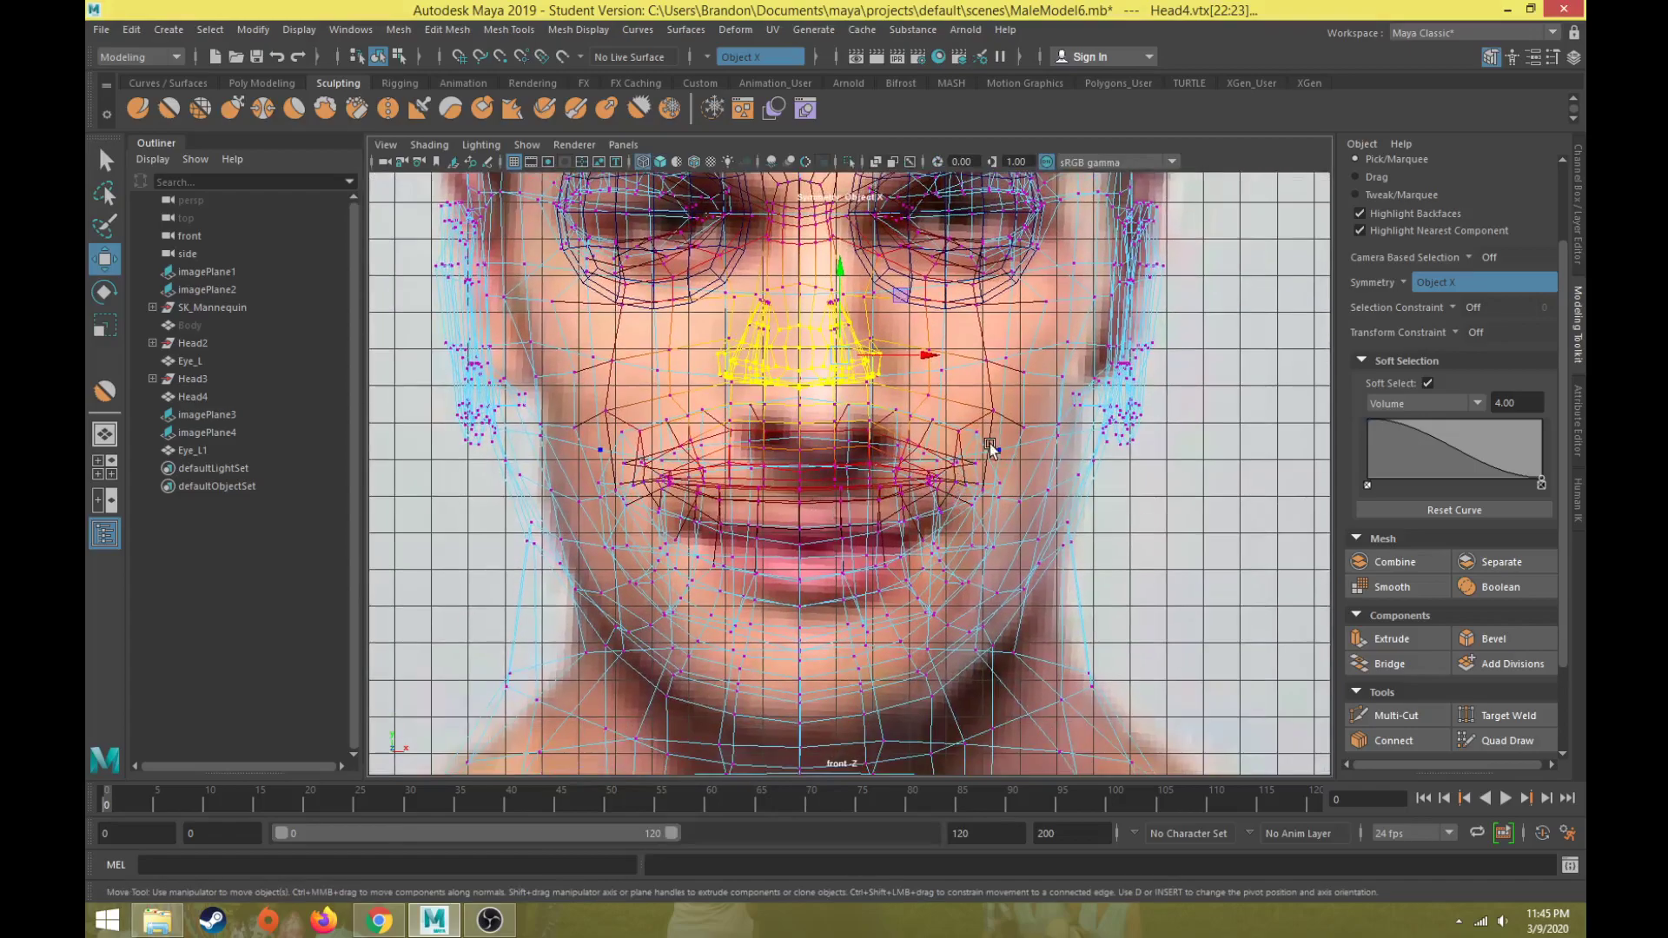
pyautogui.moveTo(873, 524); pyautogui.dragTo(884, 520)
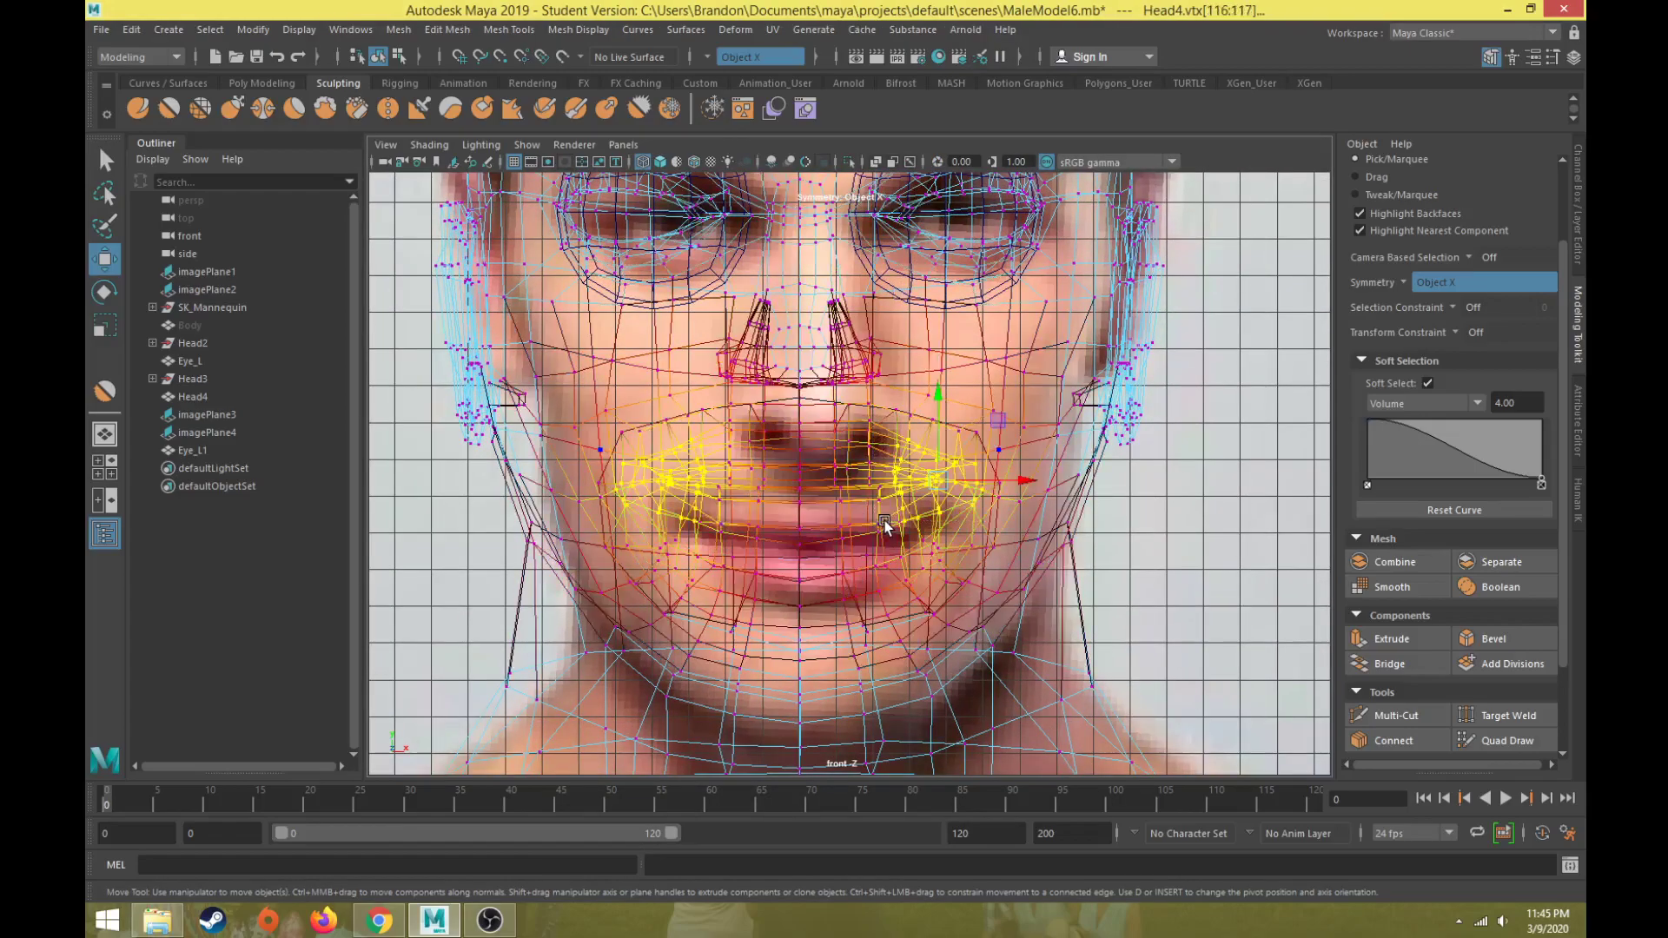
pyautogui.press('space')
pyautogui.press('space')
pyautogui.moveTo(996, 443)
pyautogui.keyDown('alt'); pyautogui.mouseDown()
pyautogui.moveTo(1009, 410)
pyautogui.moveTo(877, 446)
pyautogui.moveTo(979, 434)
pyautogui.mouseUp(); pyautogui.keyUp('alt')
pyautogui.keyDown('ctrl'); pyautogui.moveTo(981, 333); pyautogui.dragTo(1393, 651); pyautogui.keyUp('ctrl')
pyautogui.keyDown('alt'); pyautogui.moveTo(1077, 469); pyautogui.dragTo(983, 483); pyautogui.keyUp('alt')
pyautogui.scroll(3, 984, 483)
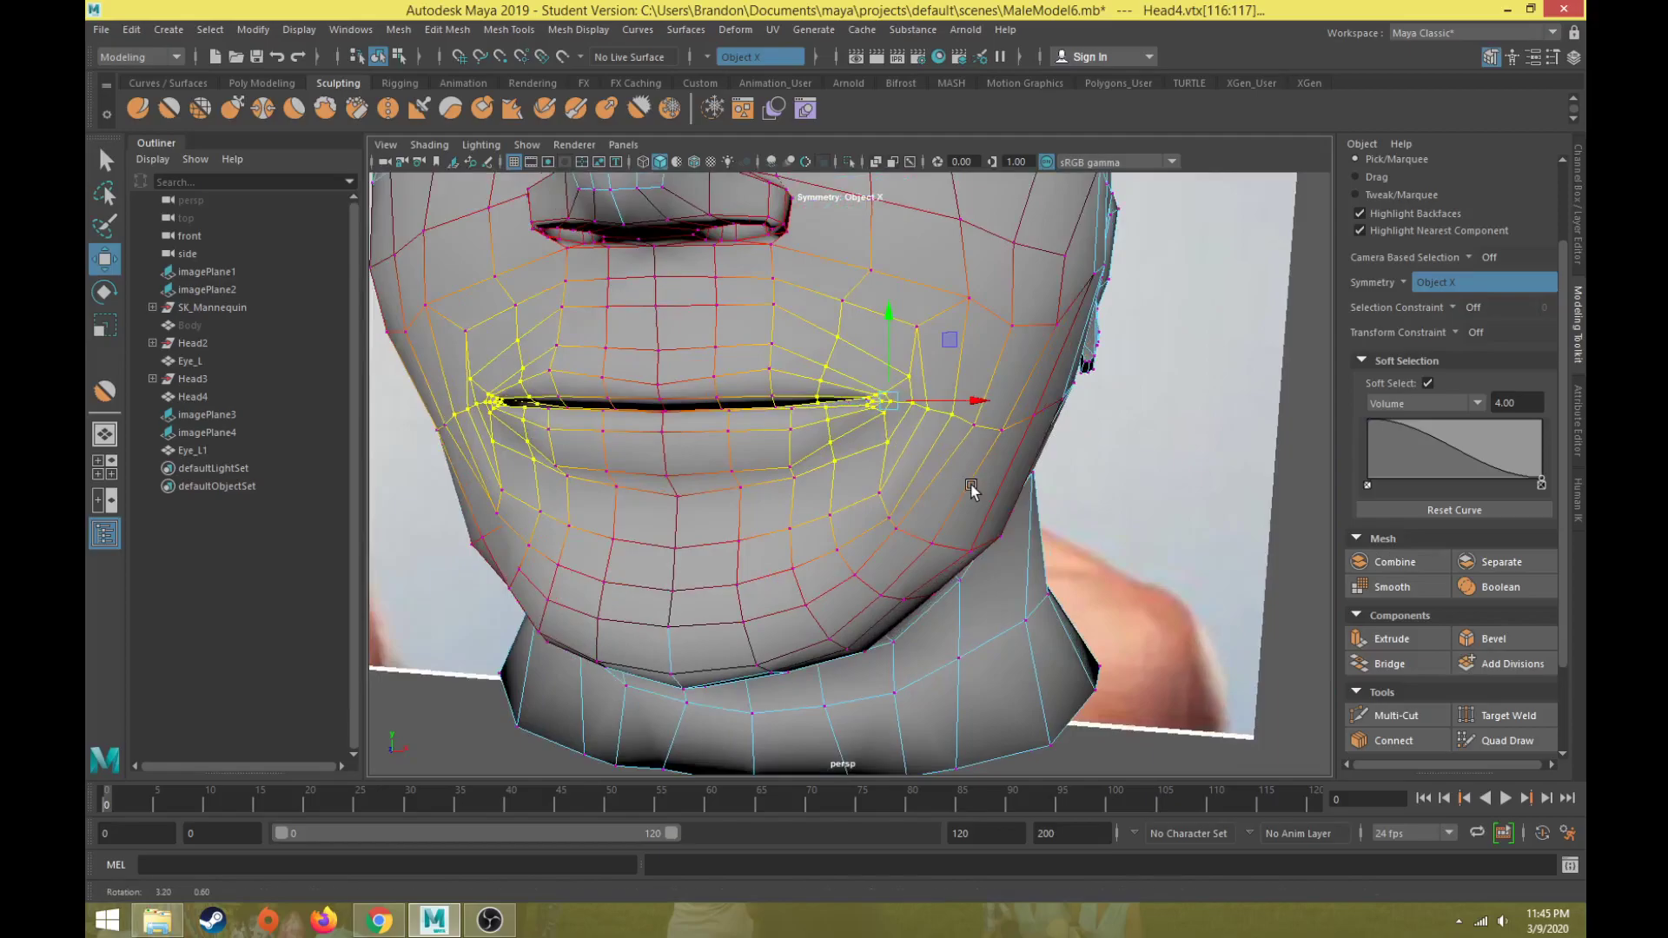
pyautogui.moveTo(968, 342); pyautogui.dragTo(938, 351)
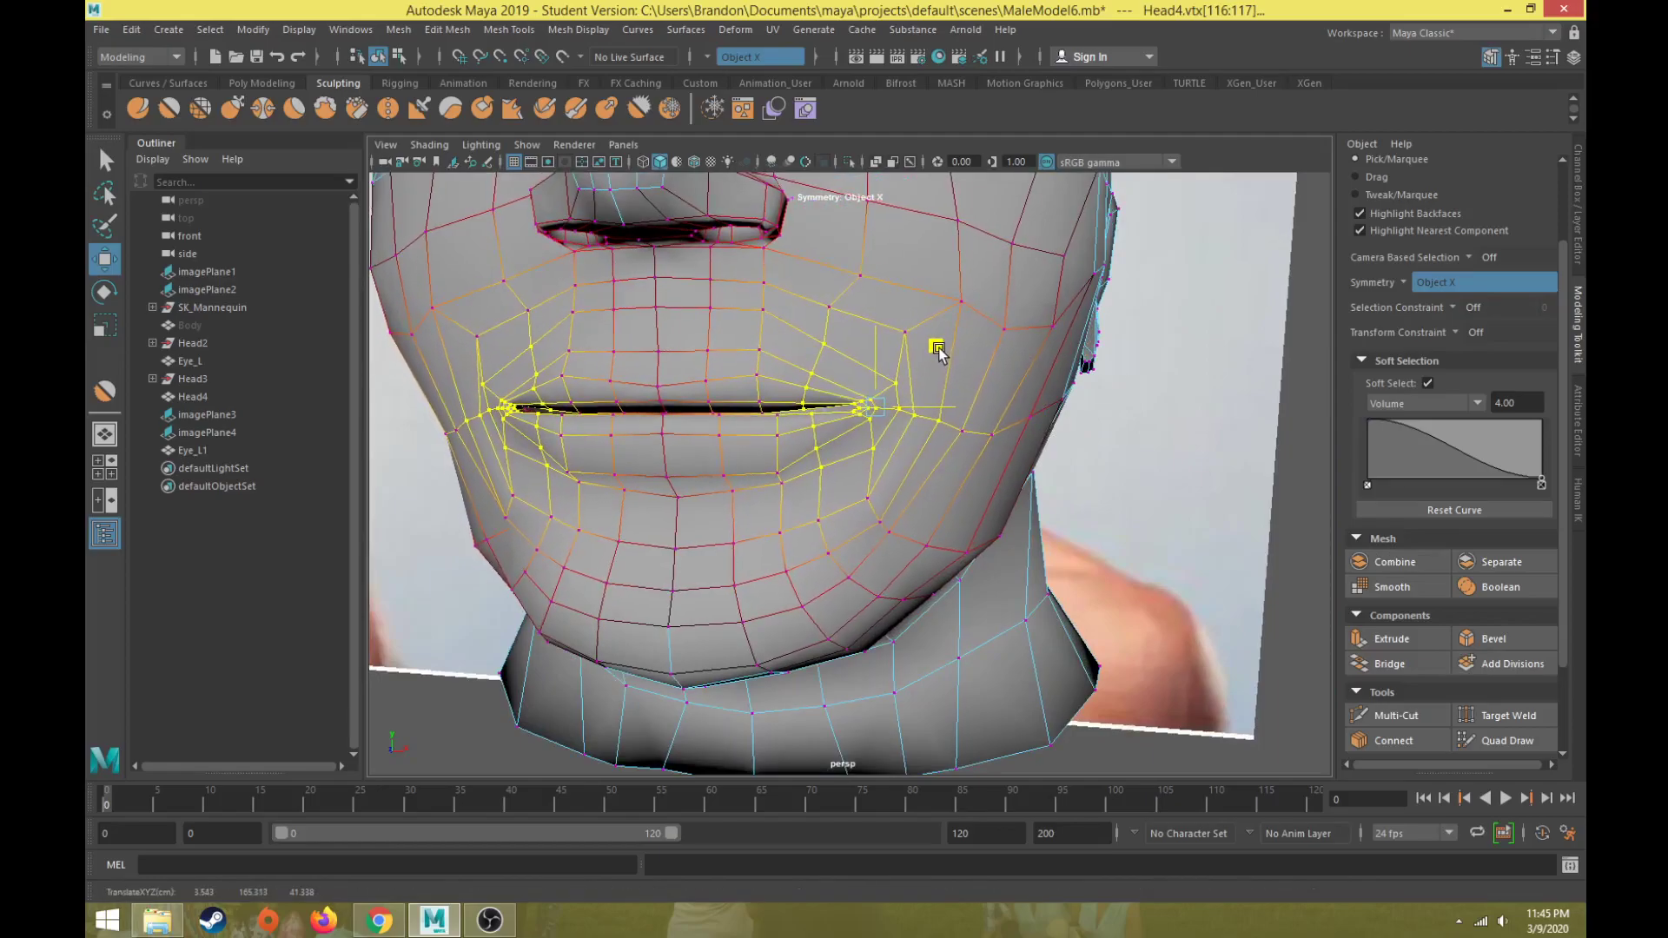
# - Adjust the mouth corners' width against the front reference and shift them in depth
pyautogui.press('space')
pyautogui.press('space')
pyautogui.moveTo(1012, 435); pyautogui.dragTo(941, 443)
pyautogui.press('space')
pyautogui.press('space')
pyautogui.moveTo(925, 465); pyautogui.dragTo(925, 474, button='middle')
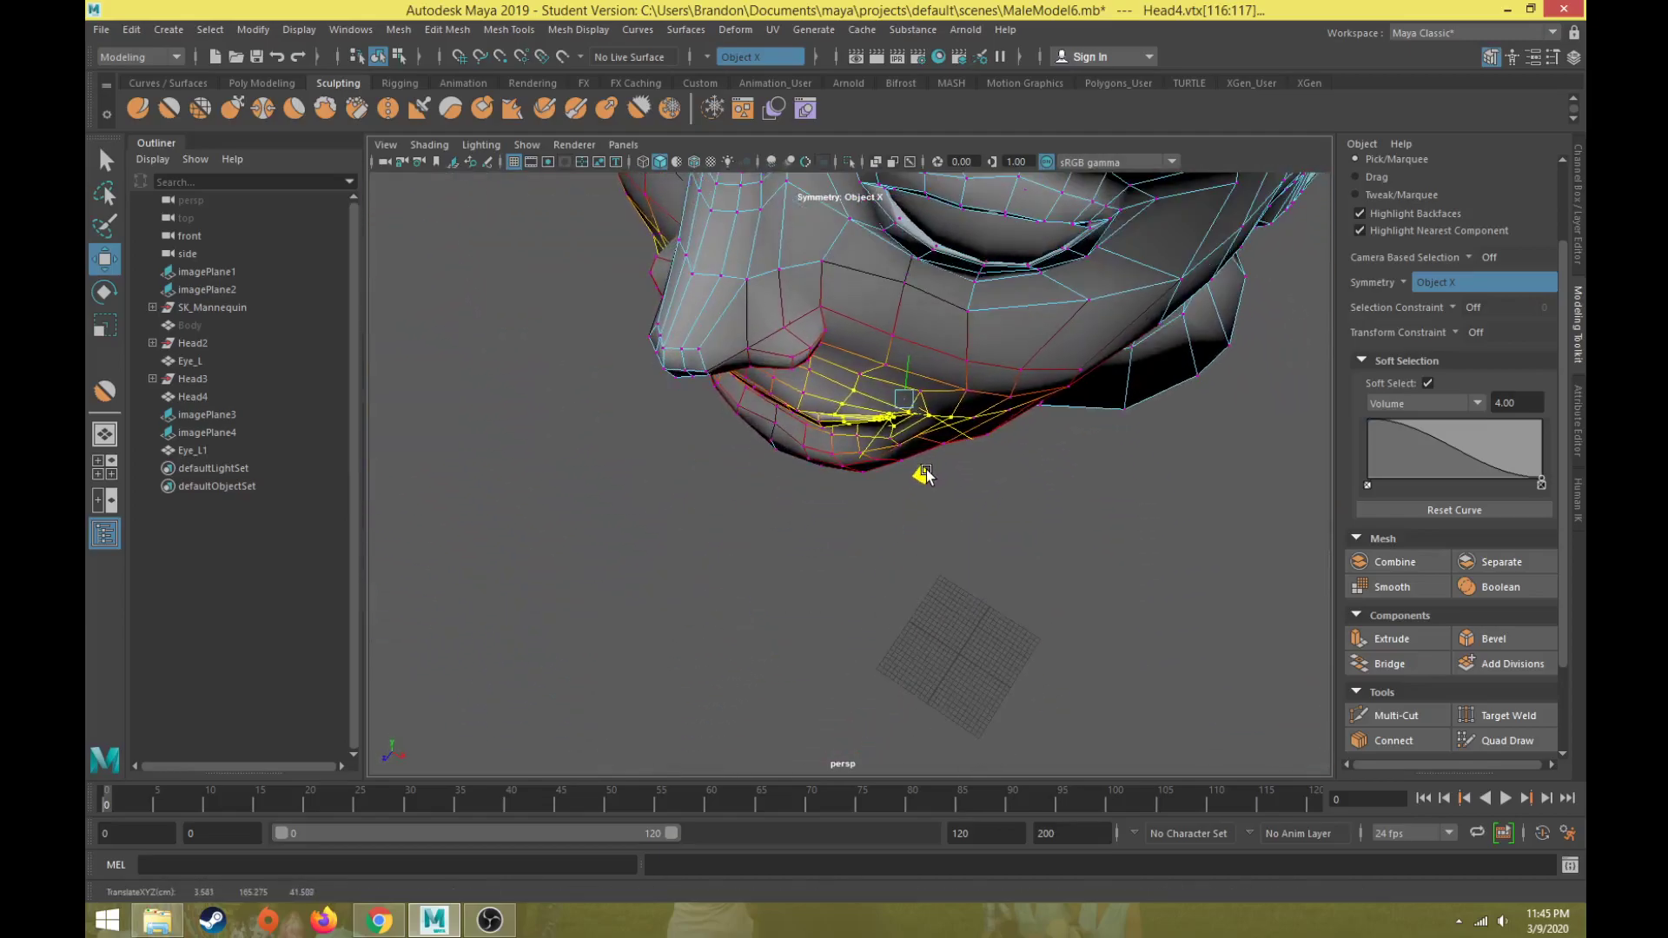
# - Switch the soft selection falloff mode to Surface so that the lips can be edited separately
pyautogui.keyDown('alt'); pyautogui.moveTo(906, 455); pyautogui.dragTo(1034, 407); pyautogui.keyUp('alt')
pyautogui.click(1431, 405)
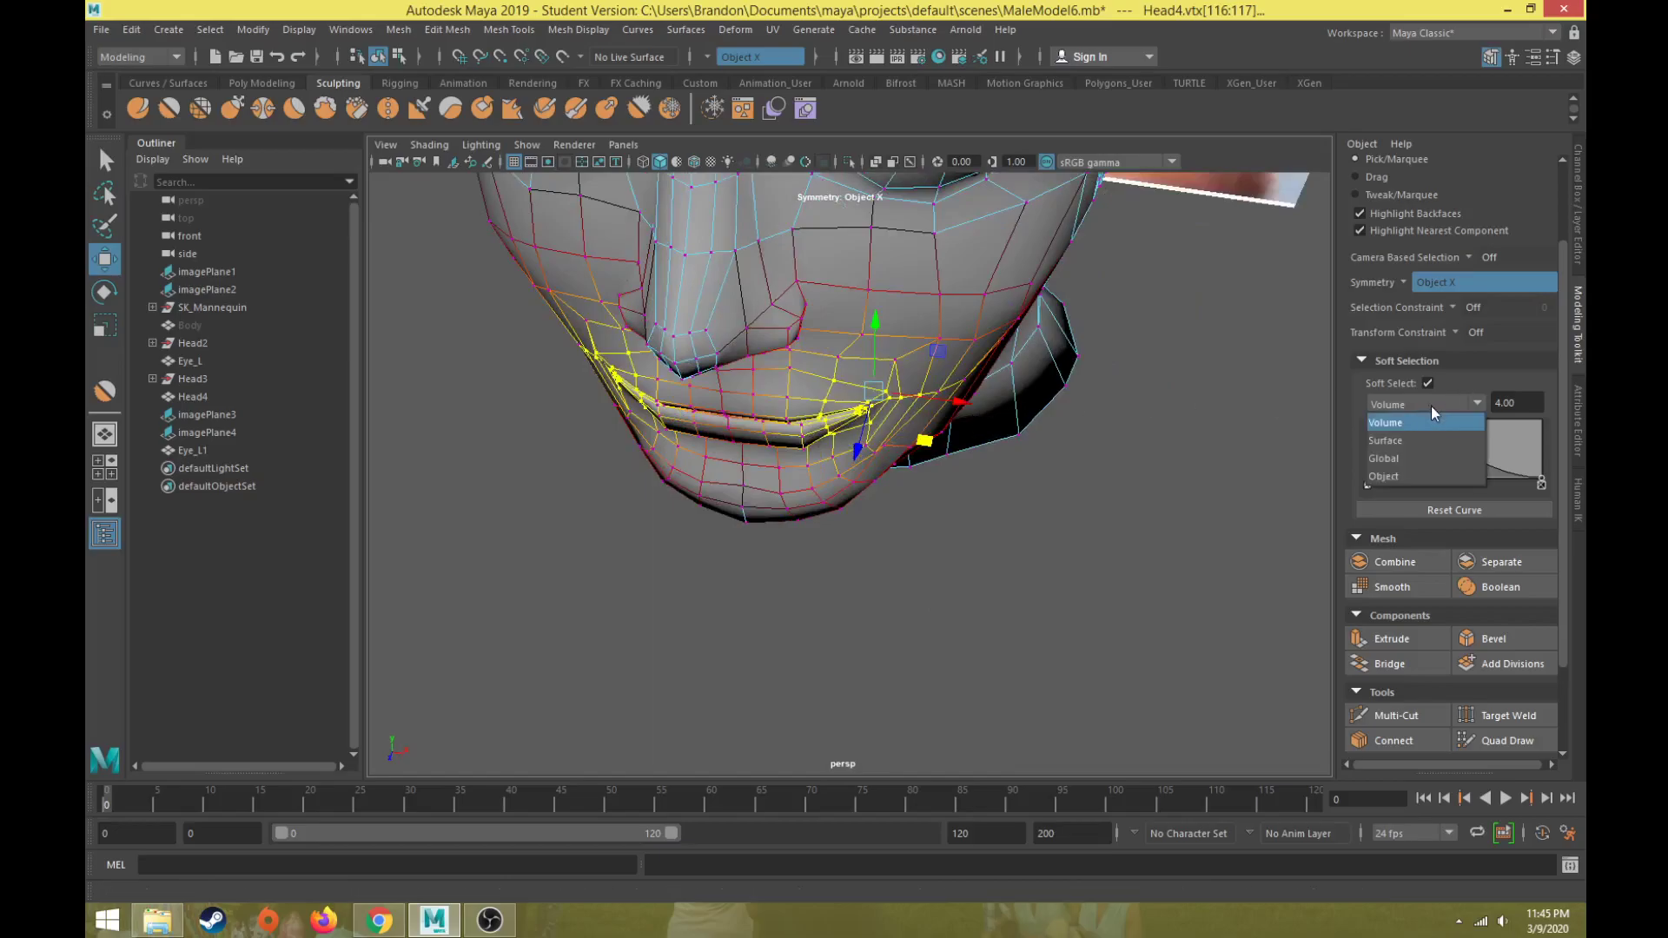
pyautogui.keyDown('alt'); pyautogui.moveTo(968, 360); pyautogui.dragTo(840, 554); pyautogui.keyUp('alt')
pyautogui.scroll(4, 840, 554)
pyautogui.keyDown('alt'); pyautogui.moveTo(774, 626); pyautogui.dragTo(868, 514, button='middle'); pyautogui.keyUp('alt')
pyautogui.keyDown('alt'); pyautogui.moveTo(868, 514); pyautogui.dragTo(811, 560); pyautogui.keyUp('alt')
pyautogui.scroll(4, 811, 561)
pyautogui.keyDown('alt'); pyautogui.moveTo(810, 560); pyautogui.dragTo(844, 528, button='middle'); pyautogui.keyUp('alt')
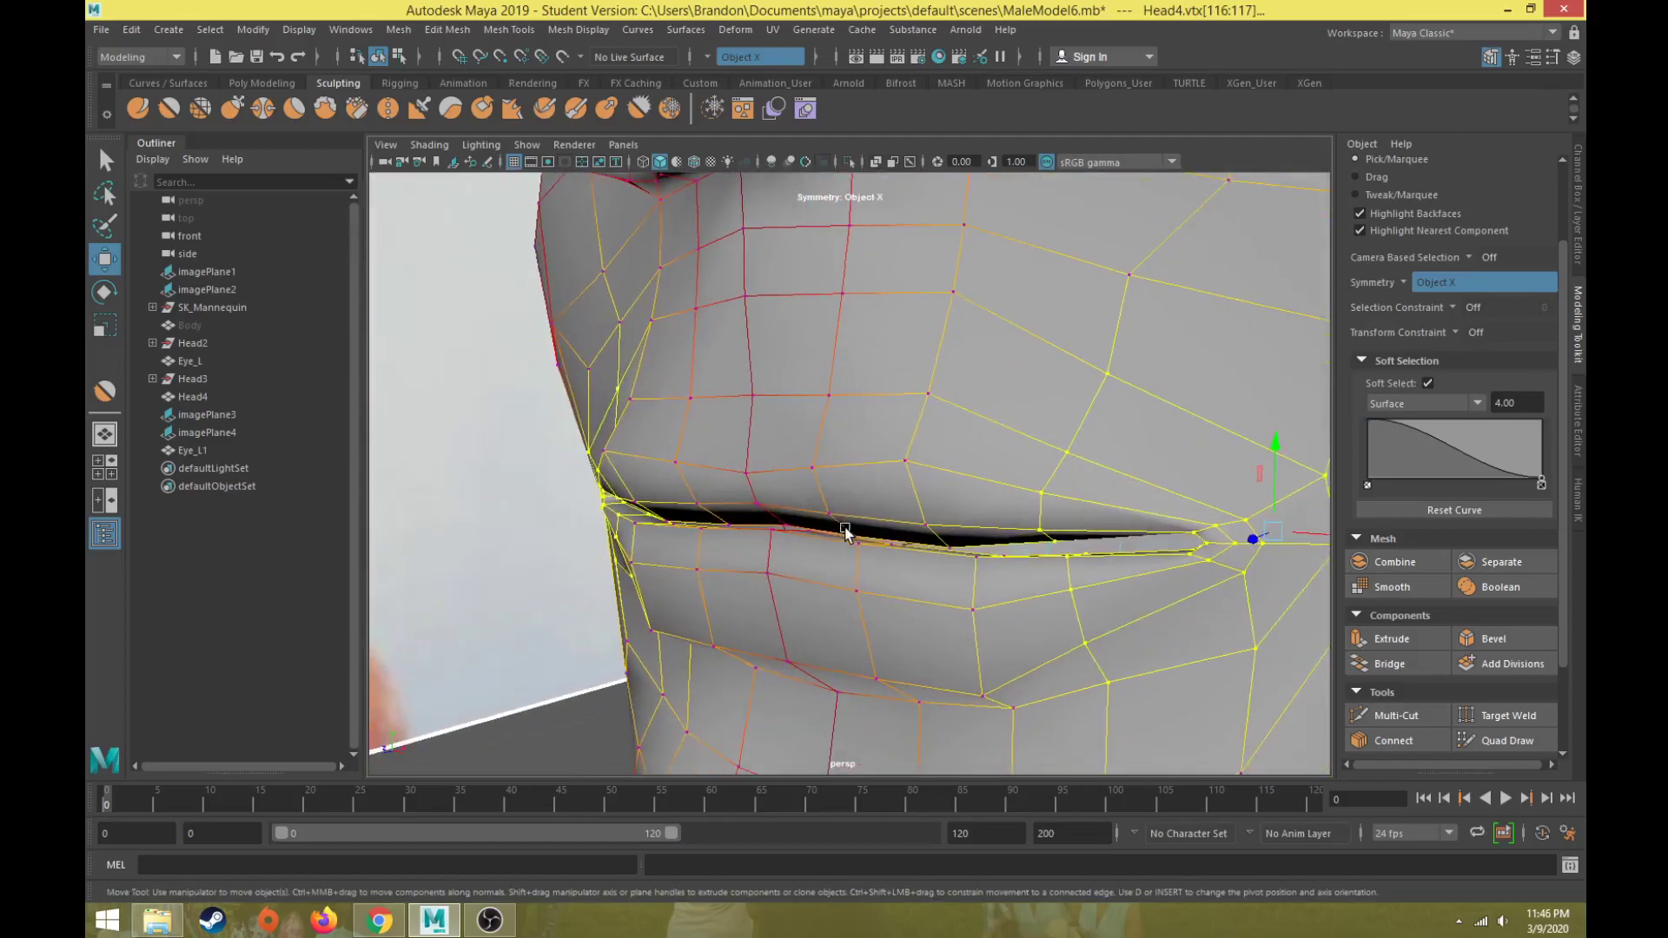
# - Move the middle vertex of the lip's inner edge and turn off soft selection
pyautogui.click(786, 524)
pyautogui.moveTo(780, 452); pyautogui.dragTo(700, 486)
pyautogui.scroll(-4, 700, 486)
pyautogui.keyDown('alt'); pyautogui.moveTo(793, 525); pyautogui.dragTo(678, 514); pyautogui.keyUp('alt')
pyautogui.click(1428, 383)
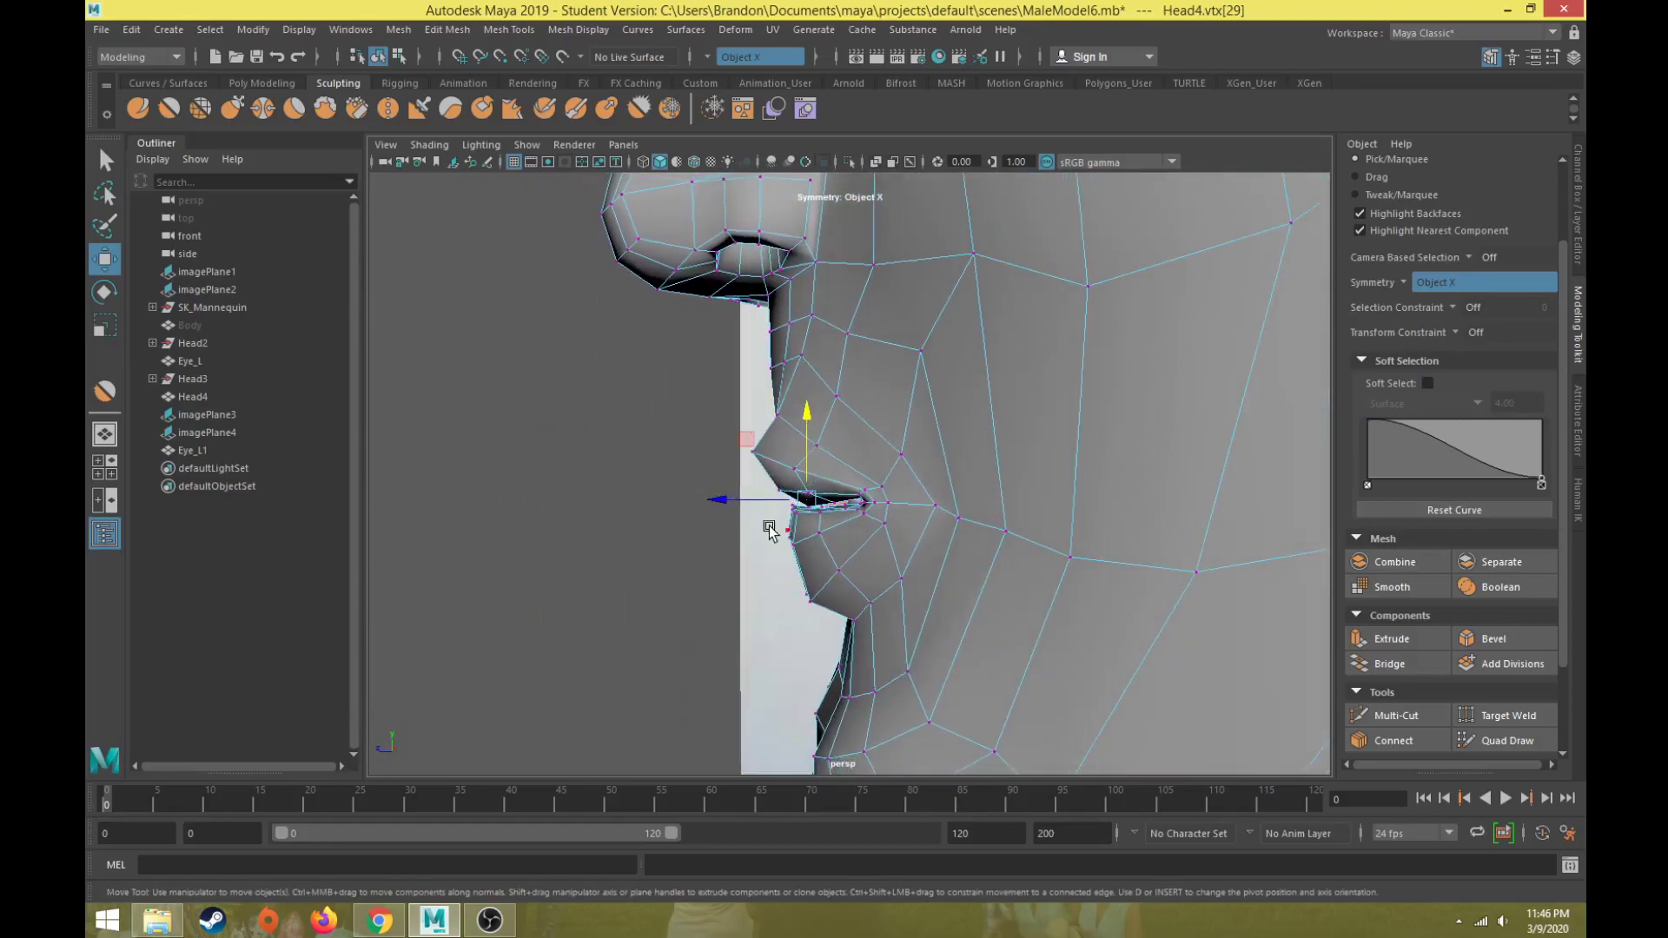
# - Reposition individual lip vertices from the middle of the mouth opening toward its corner
pyautogui.moveTo(807, 563); pyautogui.dragTo(809, 564)
pyautogui.moveTo(731, 482); pyautogui.dragTo(794, 427)
pyautogui.click(817, 536)
pyautogui.keyDown('alt'); pyautogui.moveTo(746, 530); pyautogui.dragTo(796, 538); pyautogui.keyUp('alt')
pyautogui.click(922, 523)
pyautogui.moveTo(778, 451); pyautogui.dragTo(924, 515)
pyautogui.click(872, 507)
pyautogui.scroll(-10, 909, 521)
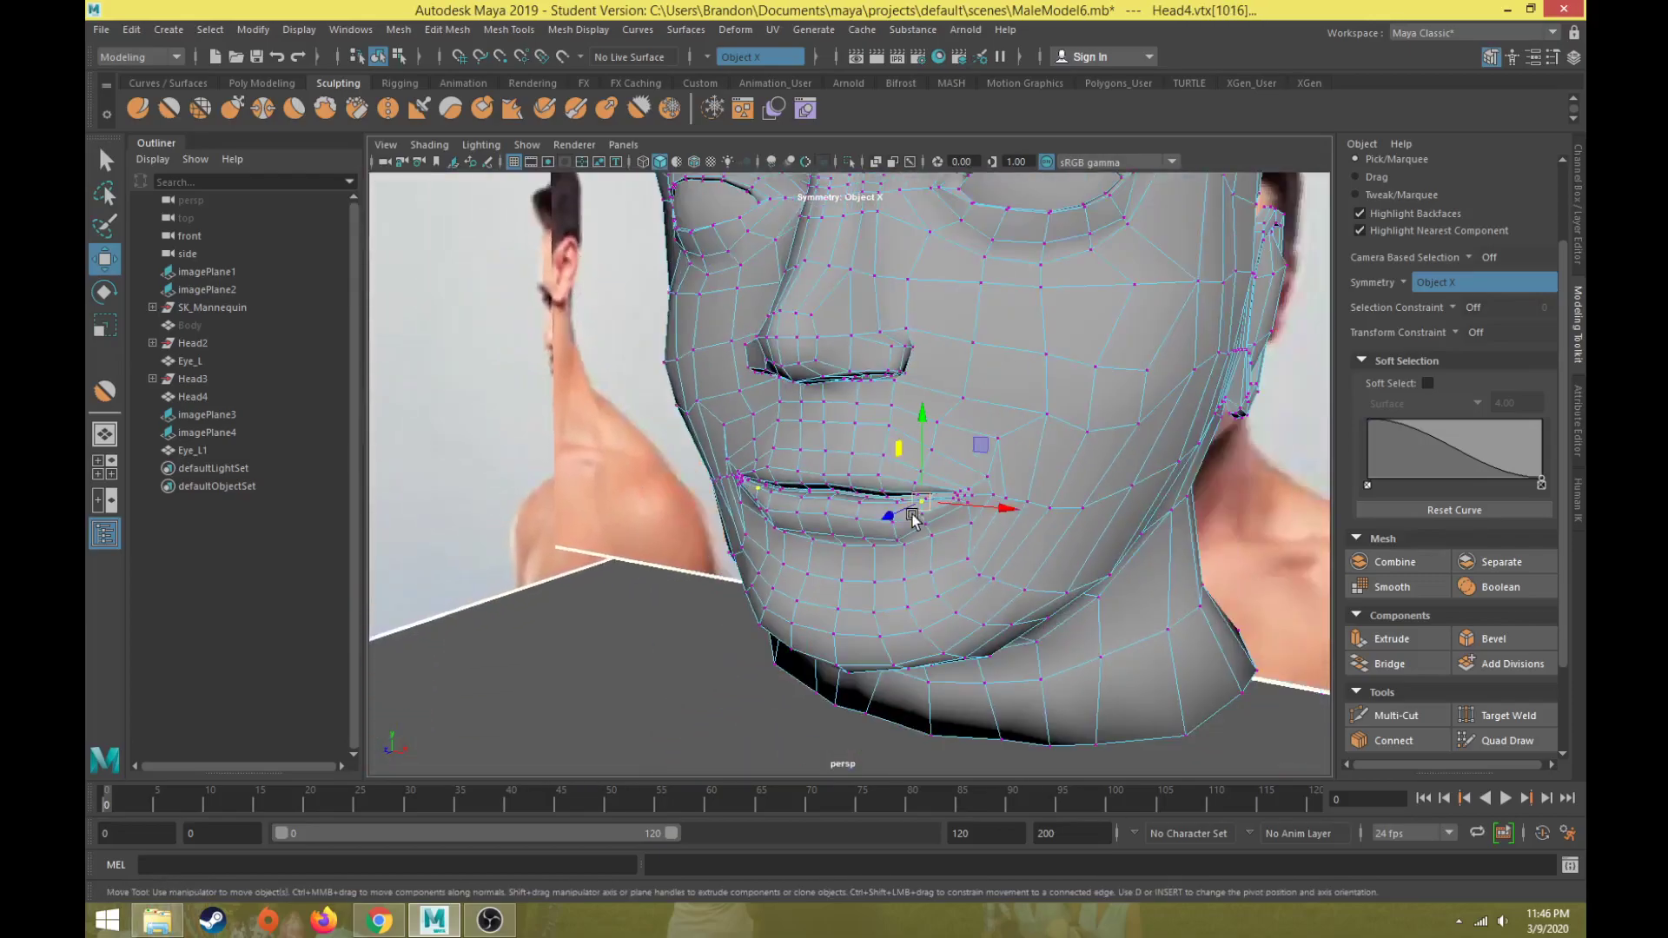
# - Insert an edge loop through the forehead above the left eye
pyautogui.keyDown('alt'); pyautogui.moveTo(876, 382); pyautogui.dragTo(790, 391); pyautogui.keyUp('alt')
pyautogui.click(509, 29)
pyautogui.click(549, 164)
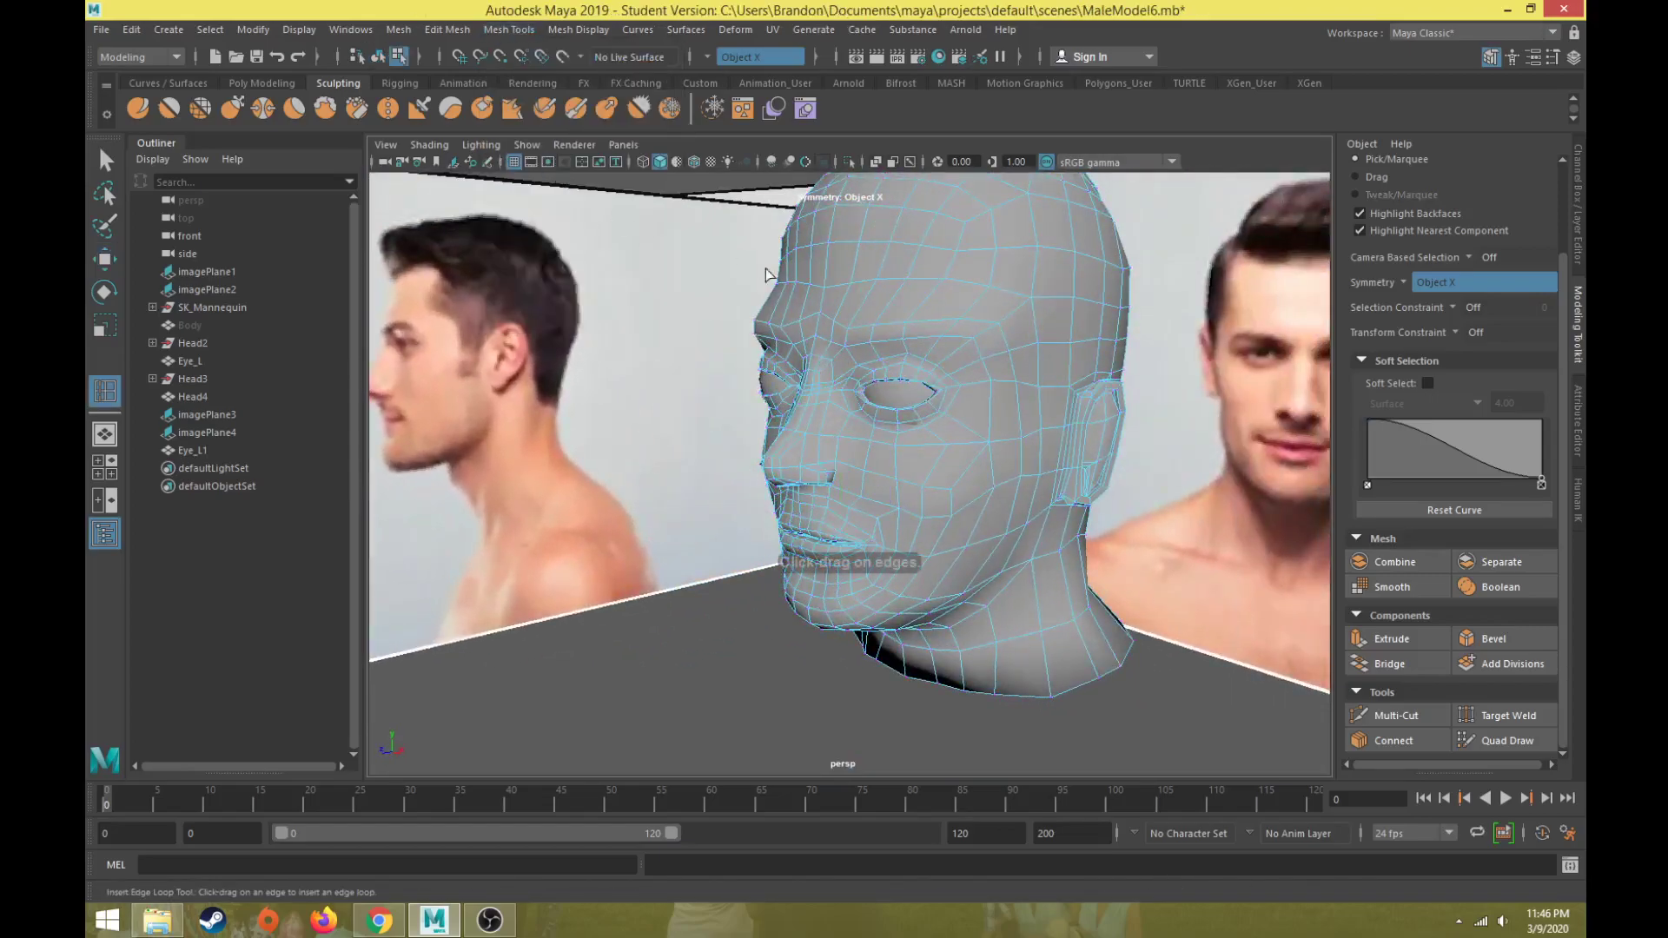
pyautogui.click(926, 299)
pyautogui.keyDown('alt'); pyautogui.moveTo(923, 319); pyautogui.dragTo(856, 277); pyautogui.keyUp('alt')
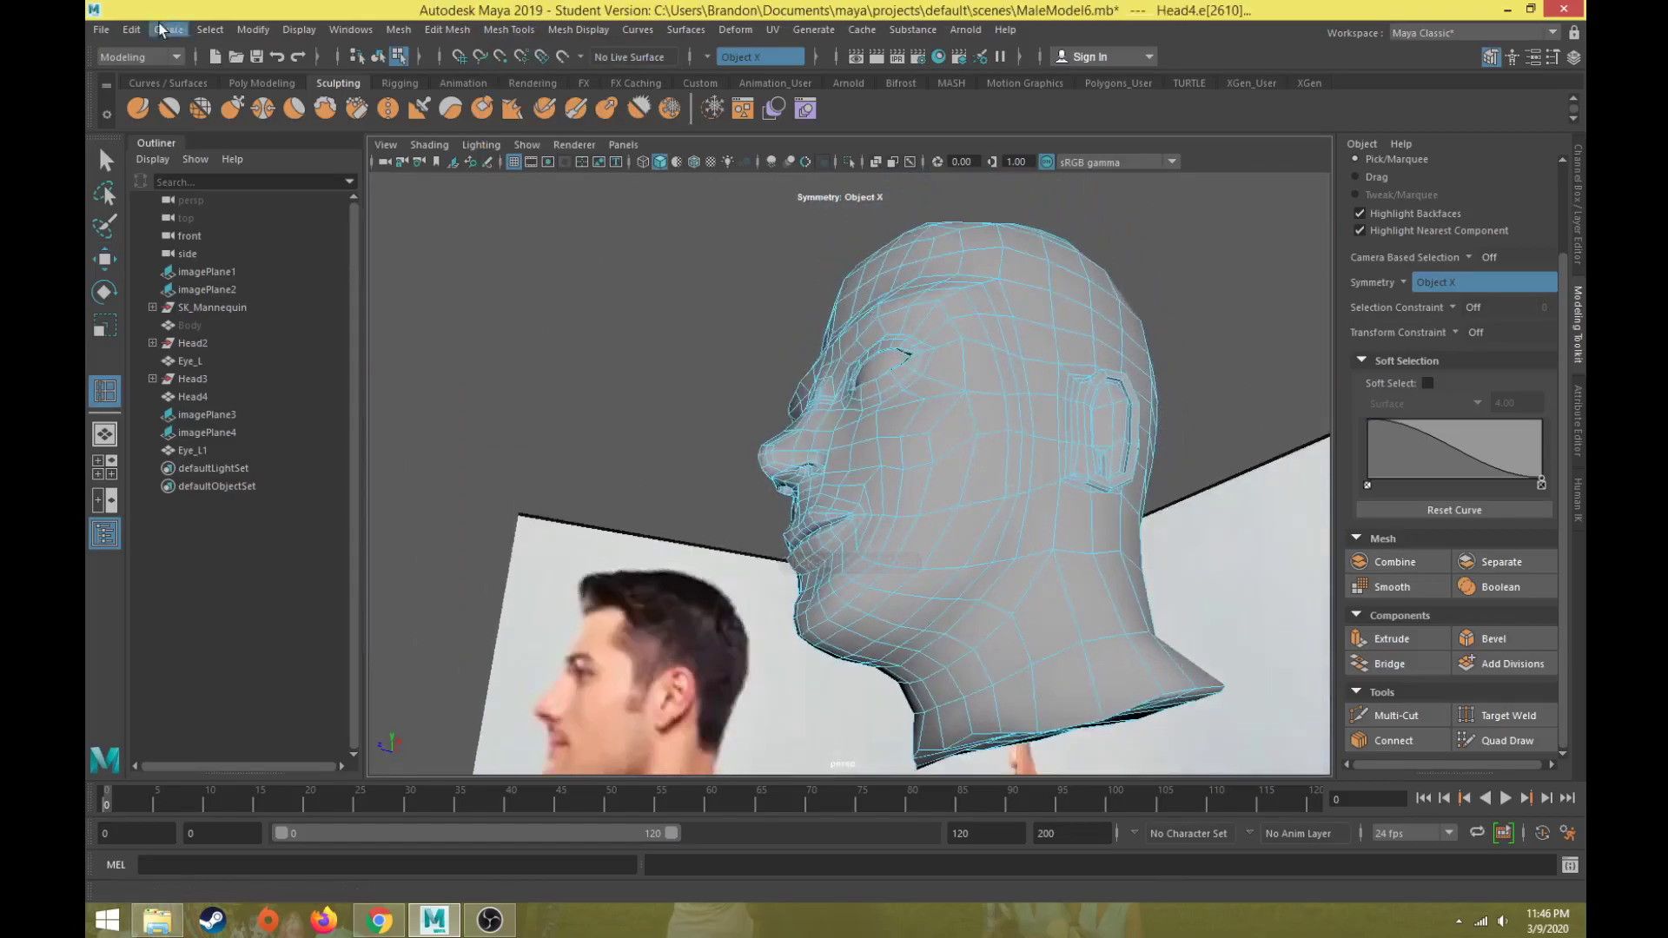
# - Relax the mesh on the side of the head with a resized Relax brush
pyautogui.click(201, 108)
pyautogui.moveTo(946, 542)
pyautogui.keyDown('alt'); pyautogui.mouseDown()
pyautogui.moveTo(957, 574)
pyautogui.moveTo(935, 642)
pyautogui.mouseUp(); pyautogui.keyUp('alt')
pyautogui.press('b')
pyautogui.keyDown('alt'); pyautogui.moveTo(1006, 598); pyautogui.dragTo(1010, 550); pyautogui.keyUp('alt')
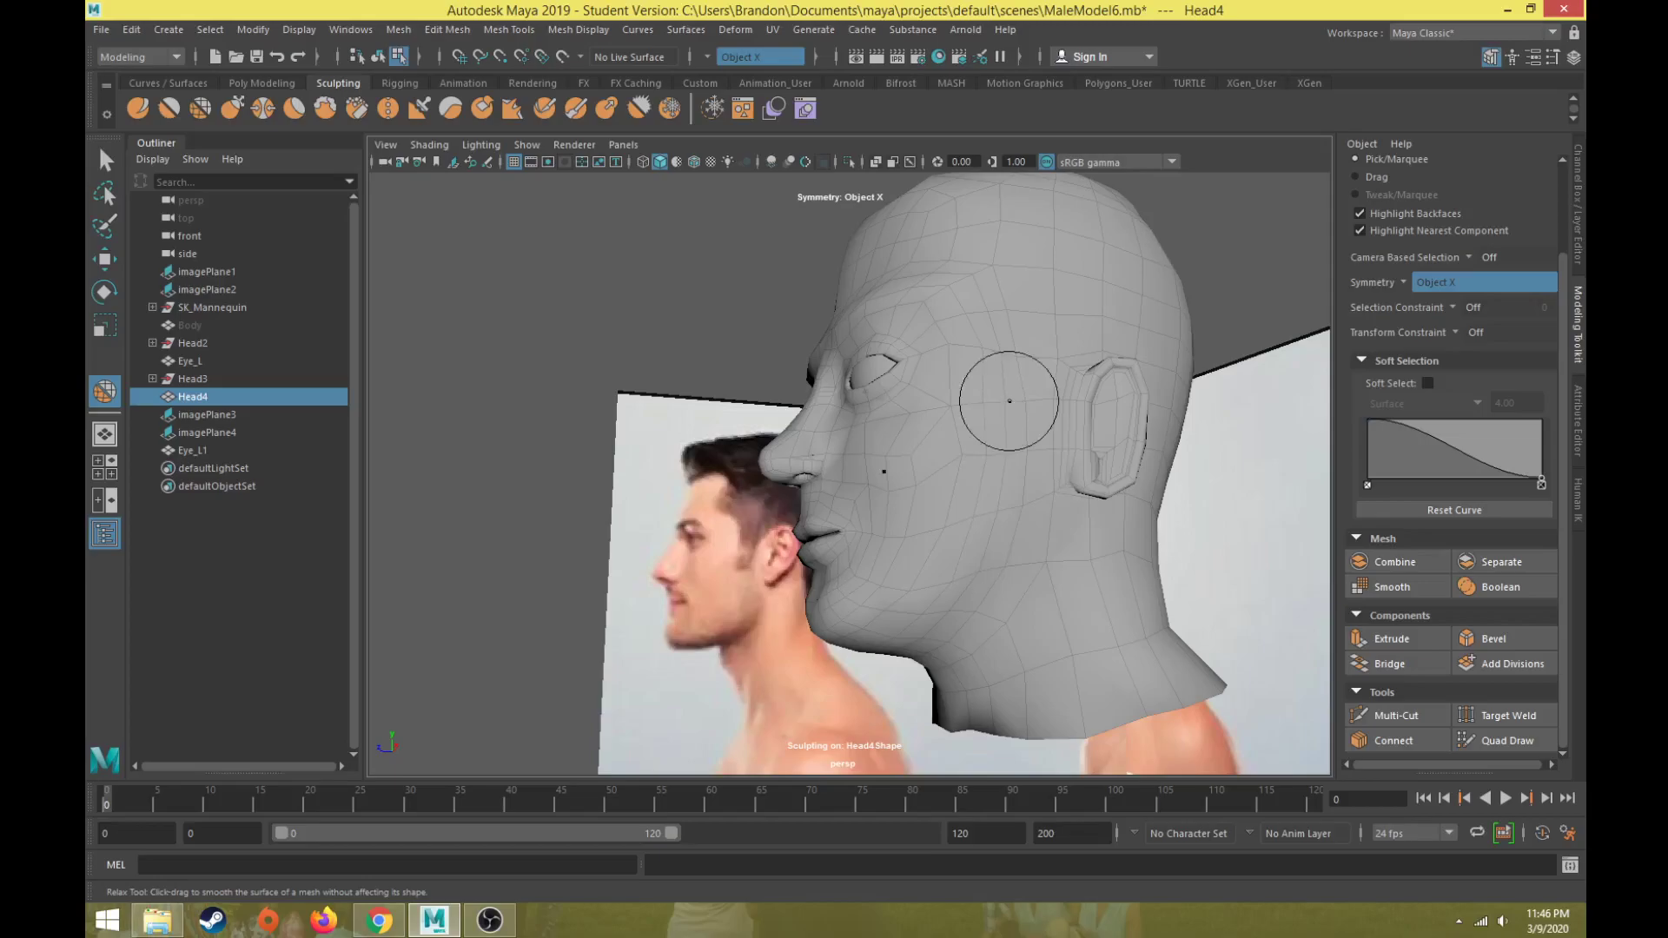
pyautogui.keyDown('alt'); pyautogui.moveTo(1003, 341); pyautogui.dragTo(904, 367); pyautogui.keyUp('alt')
pyautogui.press('w')
# - Smooth the forehead and brow area with the Relax sculpting brush
pyautogui.keyDown('alt'); pyautogui.moveTo(904, 367); pyautogui.dragTo(962, 465, button='middle'); pyautogui.keyUp('alt')
pyautogui.moveTo(961, 465)
pyautogui.keyDown('alt'); pyautogui.mouseDown()
pyautogui.moveTo(905, 476)
pyautogui.moveTo(1006, 478)
pyautogui.moveTo(1050, 427)
pyautogui.mouseUp(); pyautogui.keyUp('alt')
pyautogui.scroll(3, 909, 474)
pyautogui.click(200, 110)
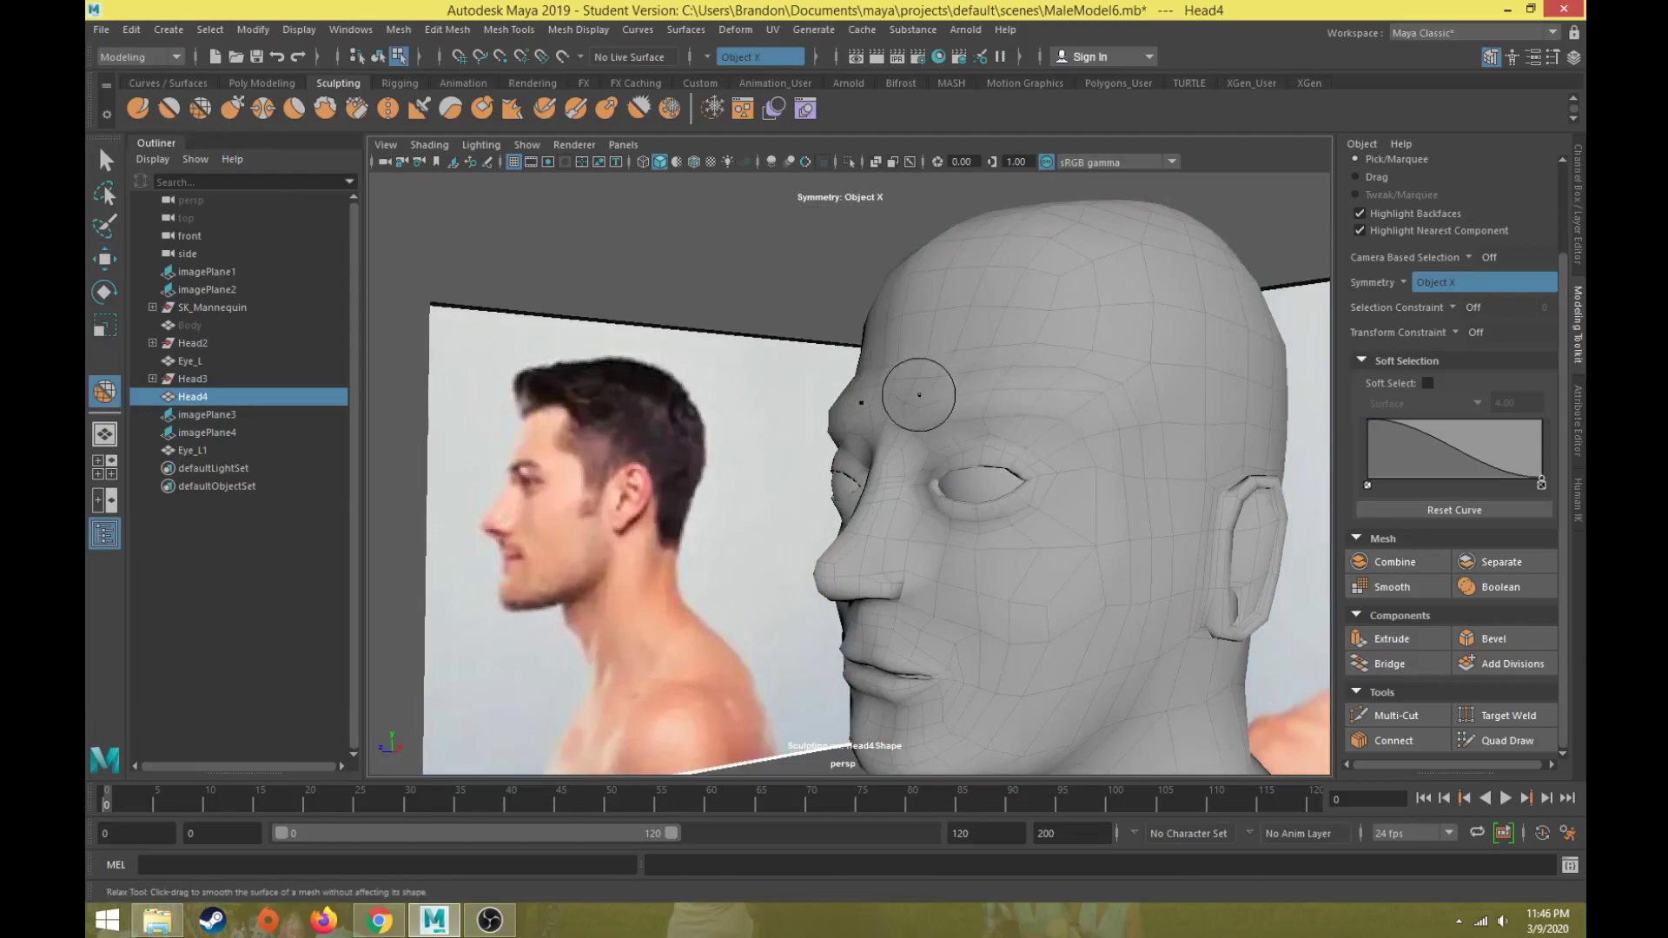
pyautogui.keyDown('alt'); pyautogui.moveTo(961, 394); pyautogui.dragTo(496, 350); pyautogui.keyUp('alt')
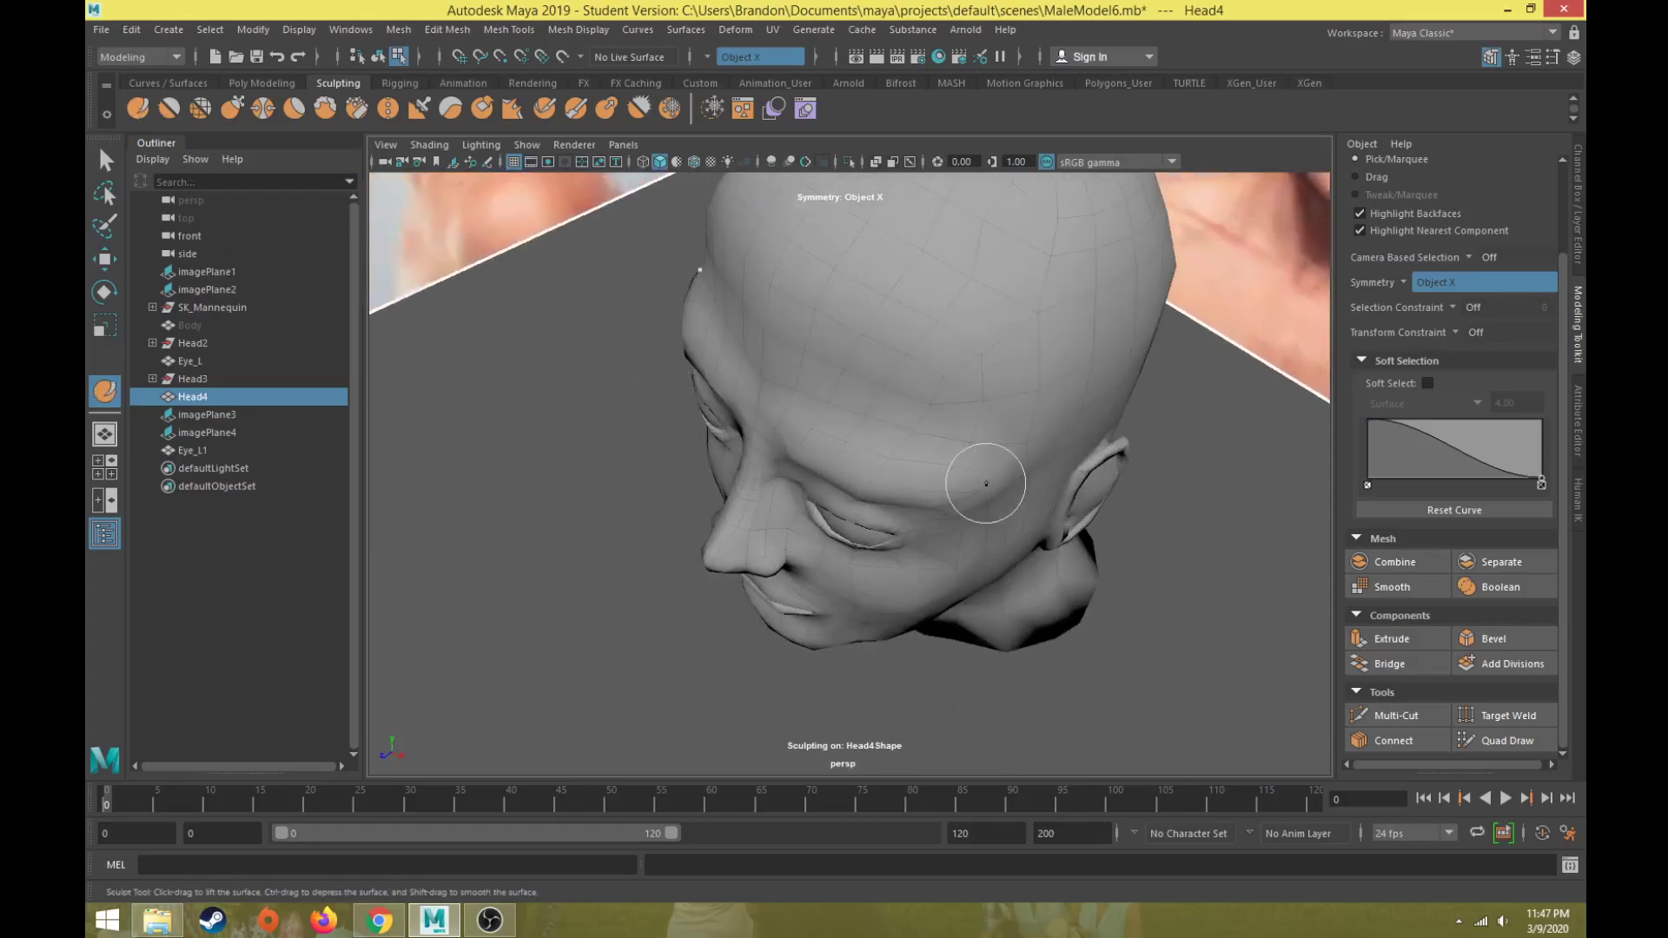
# - Move the vertex above the outer part of the left upper eyelid forward to shape the brow
pyautogui.keyDown('alt'); pyautogui.moveTo(982, 490); pyautogui.dragTo(885, 596); pyautogui.keyUp('alt')
pyautogui.scroll(4, 886, 555)
pyautogui.press('w')
pyautogui.moveTo(884, 427); pyautogui.dragTo(808, 434, button='right')
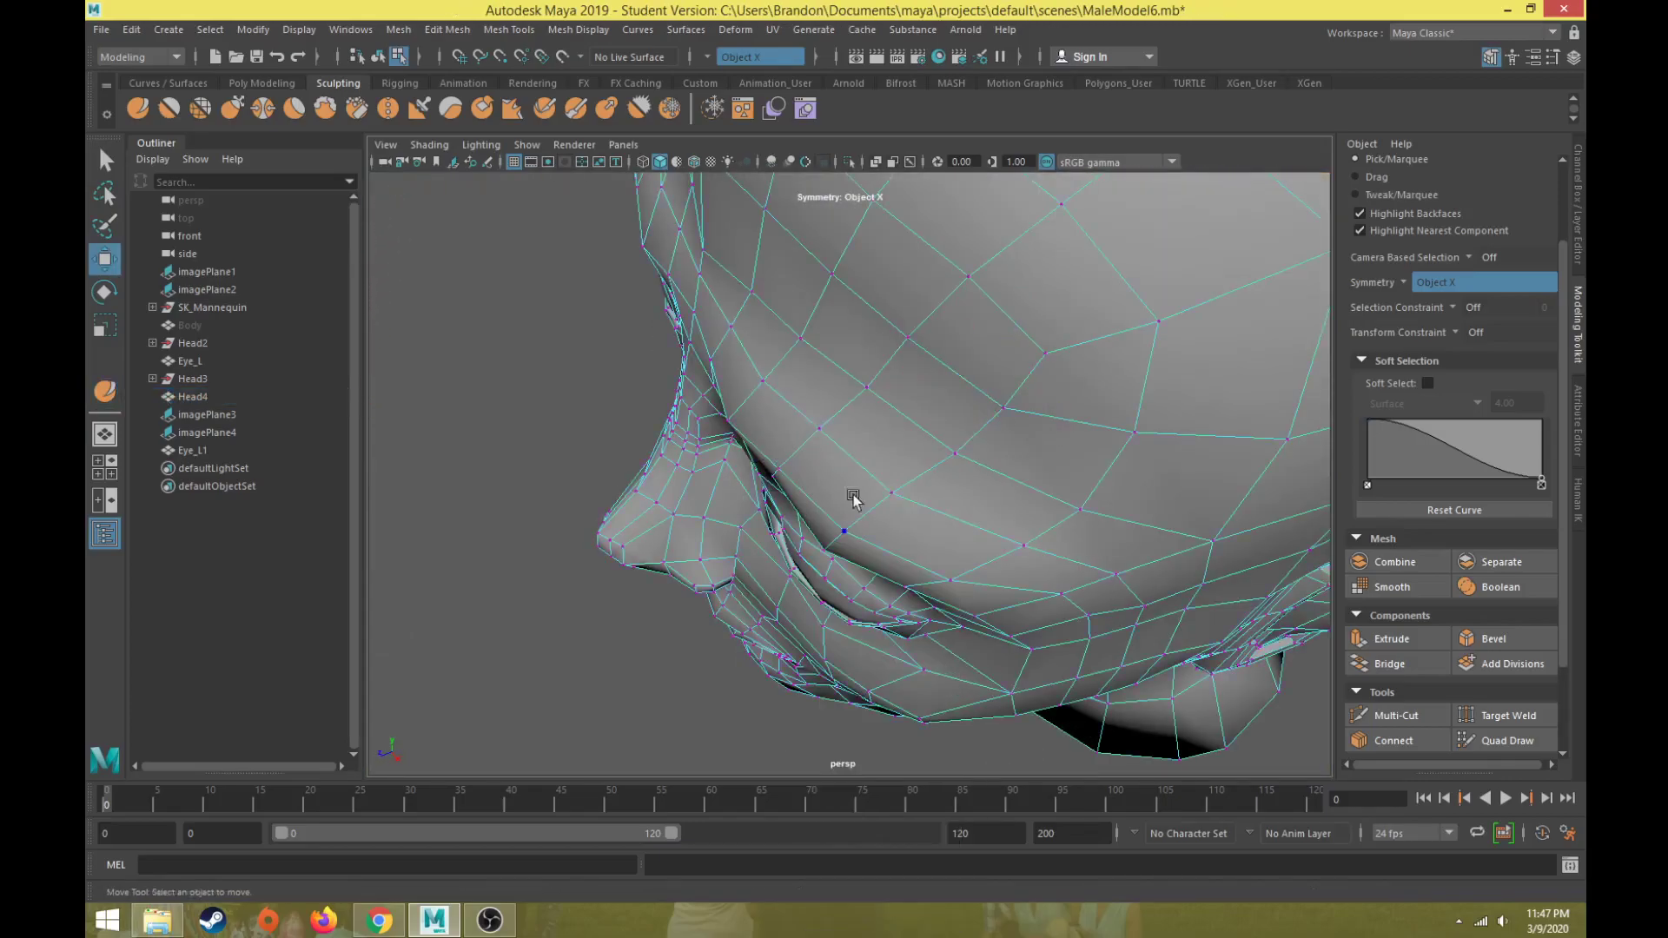
pyautogui.click(898, 584)
pyautogui.moveTo(874, 657); pyautogui.dragTo(869, 667, button='middle')
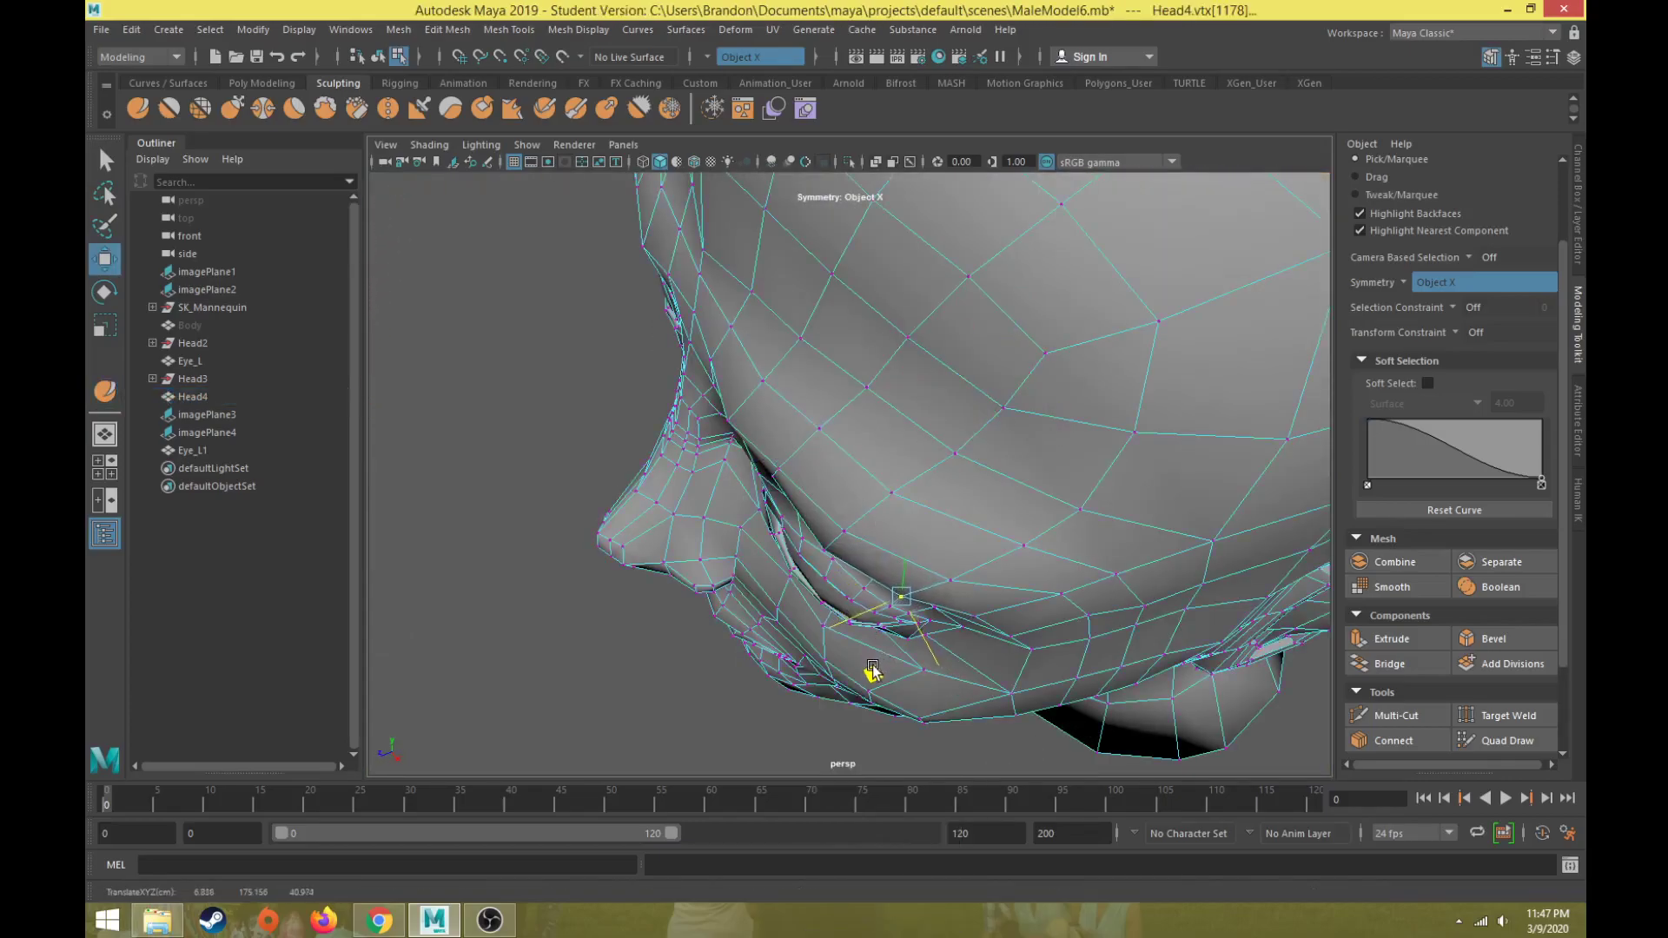
# - Return the head to object mode and examine its overall shape beside the front and side references
pyautogui.keyDown('alt'); pyautogui.moveTo(887, 675); pyautogui.dragTo(875, 513); pyautogui.keyUp('alt')
pyautogui.scroll(-5, 874, 513)
pyautogui.keyDown('alt'); pyautogui.moveTo(901, 588); pyautogui.dragTo(916, 486); pyautogui.keyUp('alt')
pyautogui.moveTo(926, 461); pyautogui.dragTo(1001, 405, button='right')
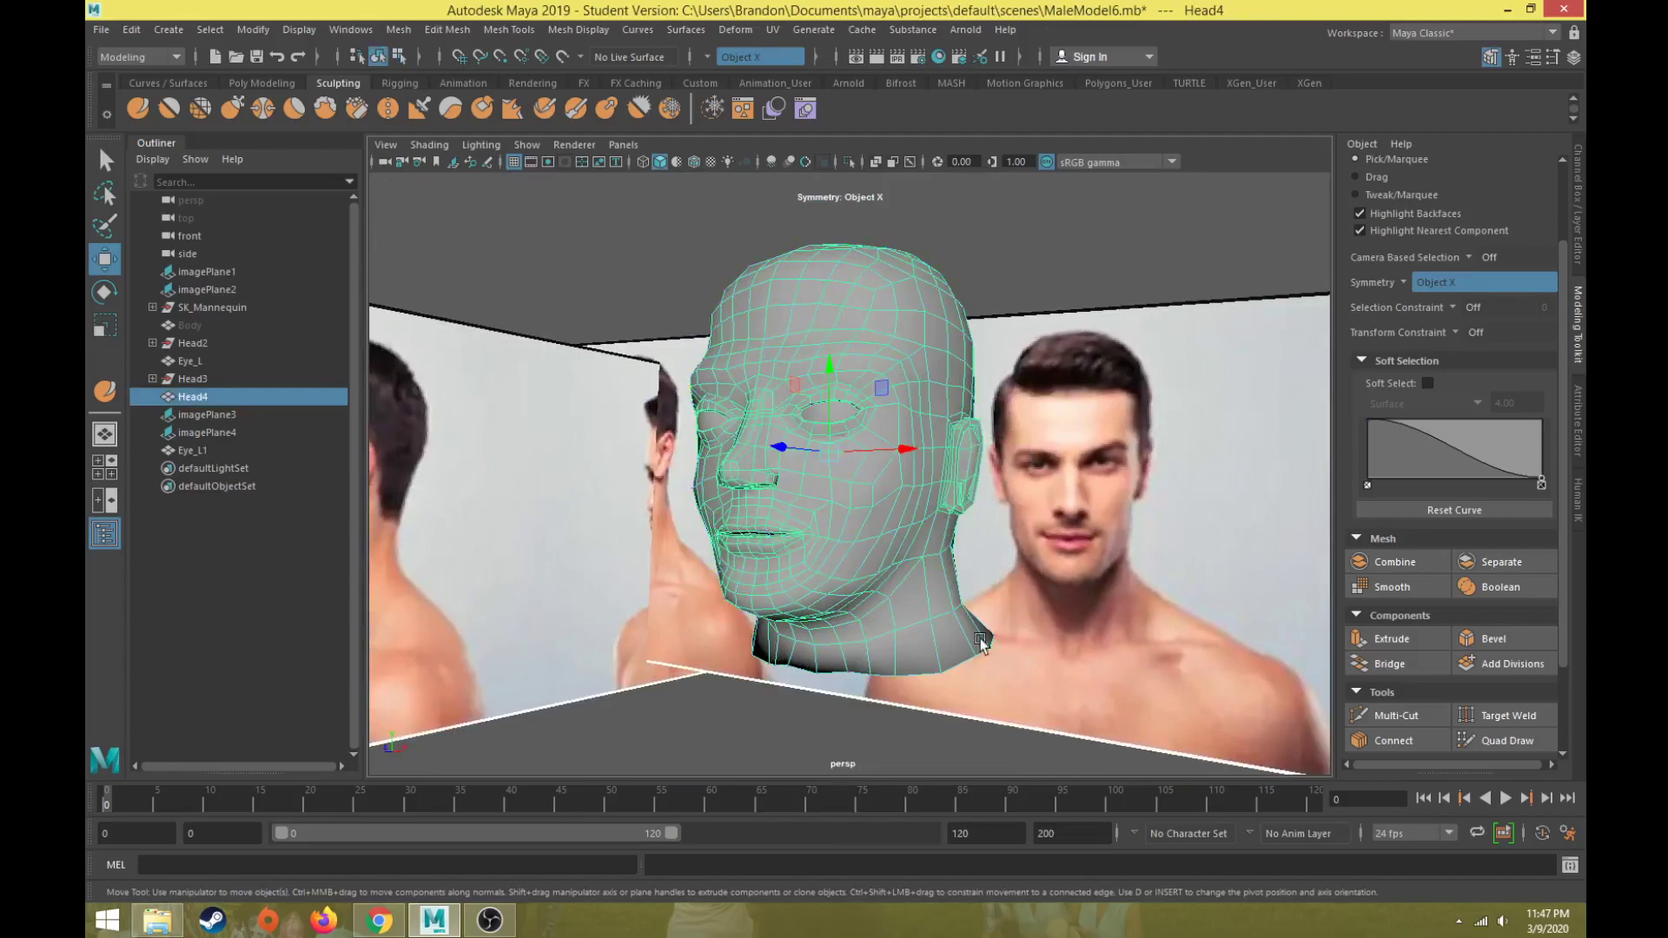
pyautogui.click(868, 732)
pyautogui.keyDown('alt'); pyautogui.moveTo(843, 612); pyautogui.dragTo(830, 520); pyautogui.keyUp('alt')
pyautogui.scroll(-6, 805, 659)
pyautogui.scroll(3, 805, 662)
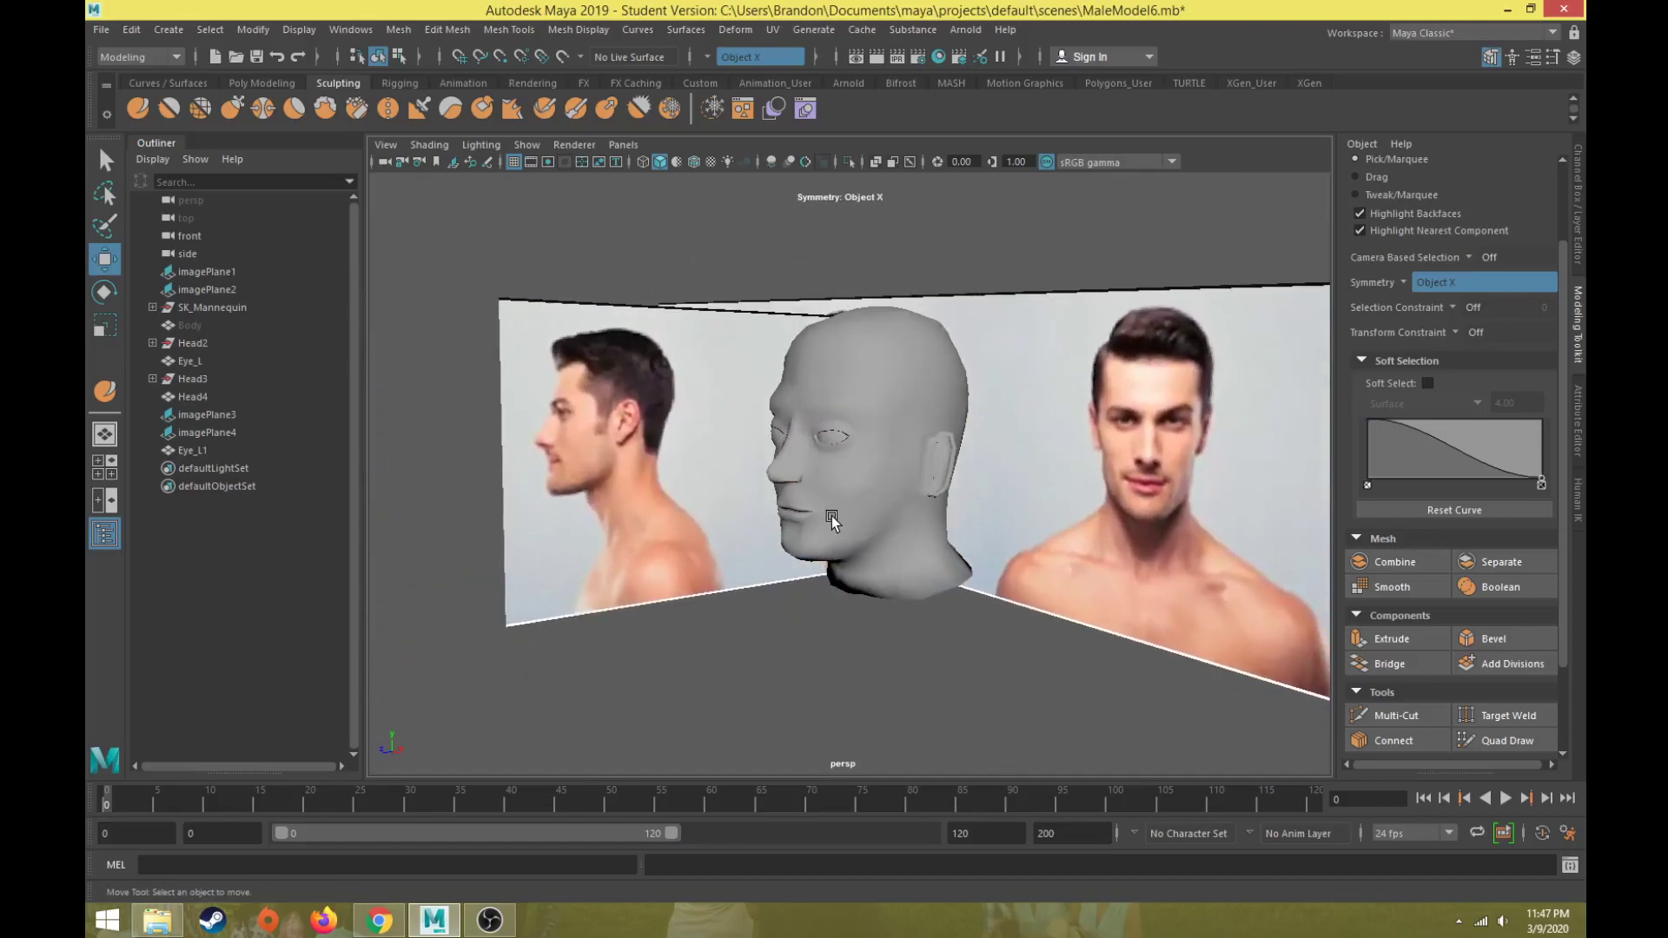
pyautogui.click(831, 518)
pyautogui.scroll(2, 819, 580)
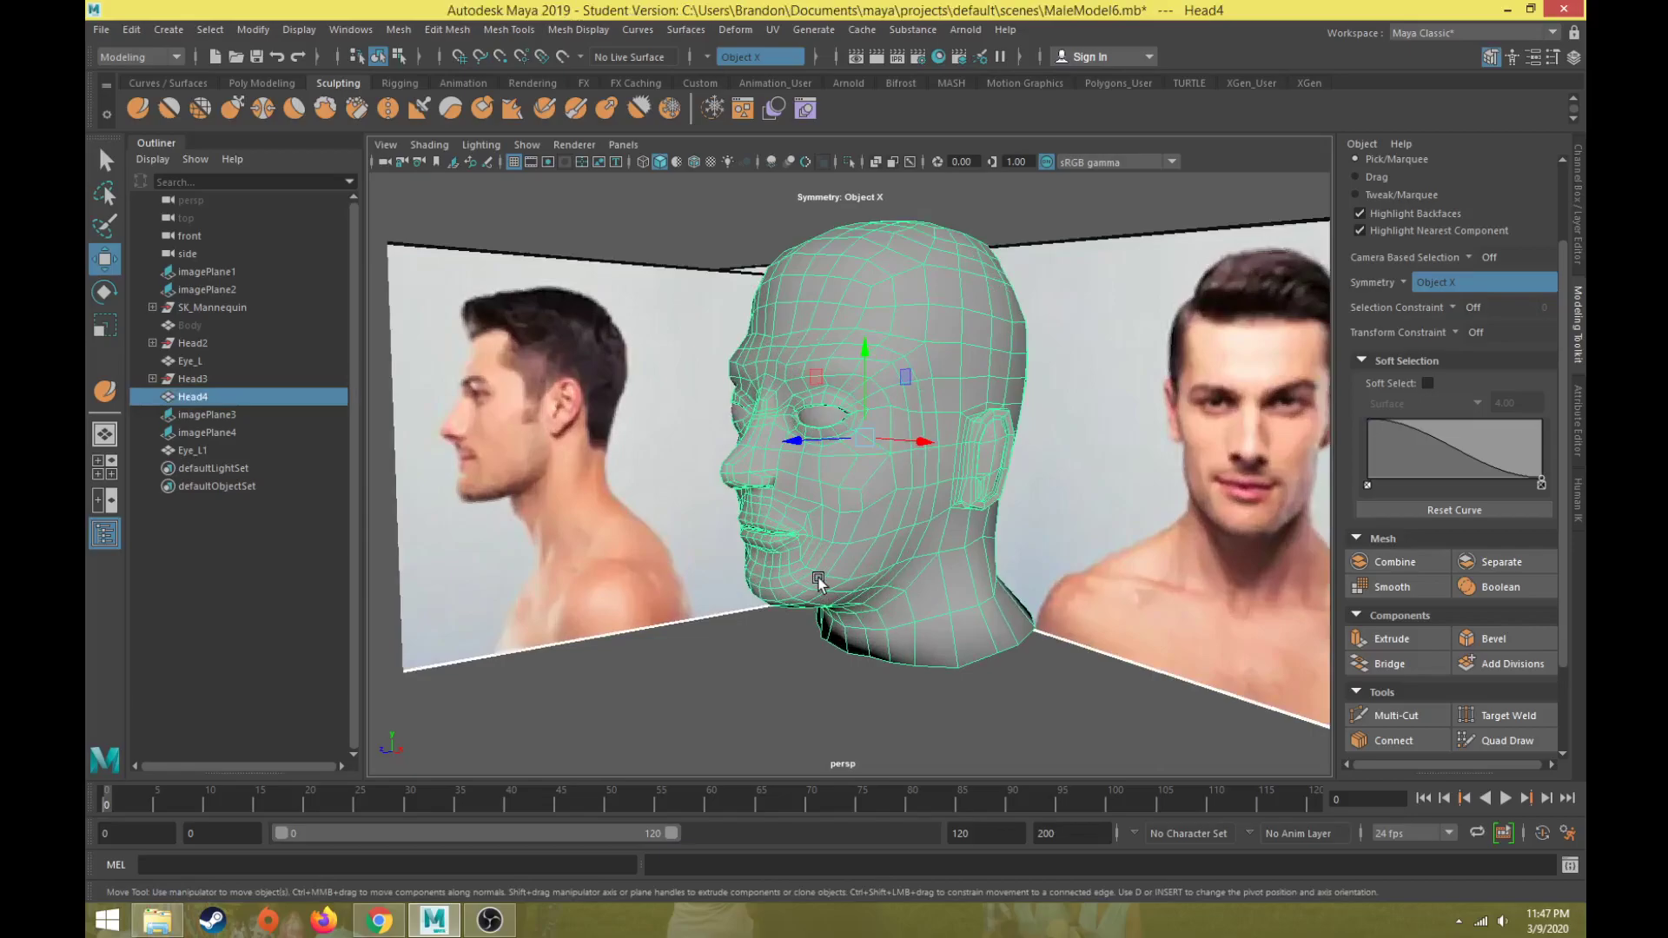